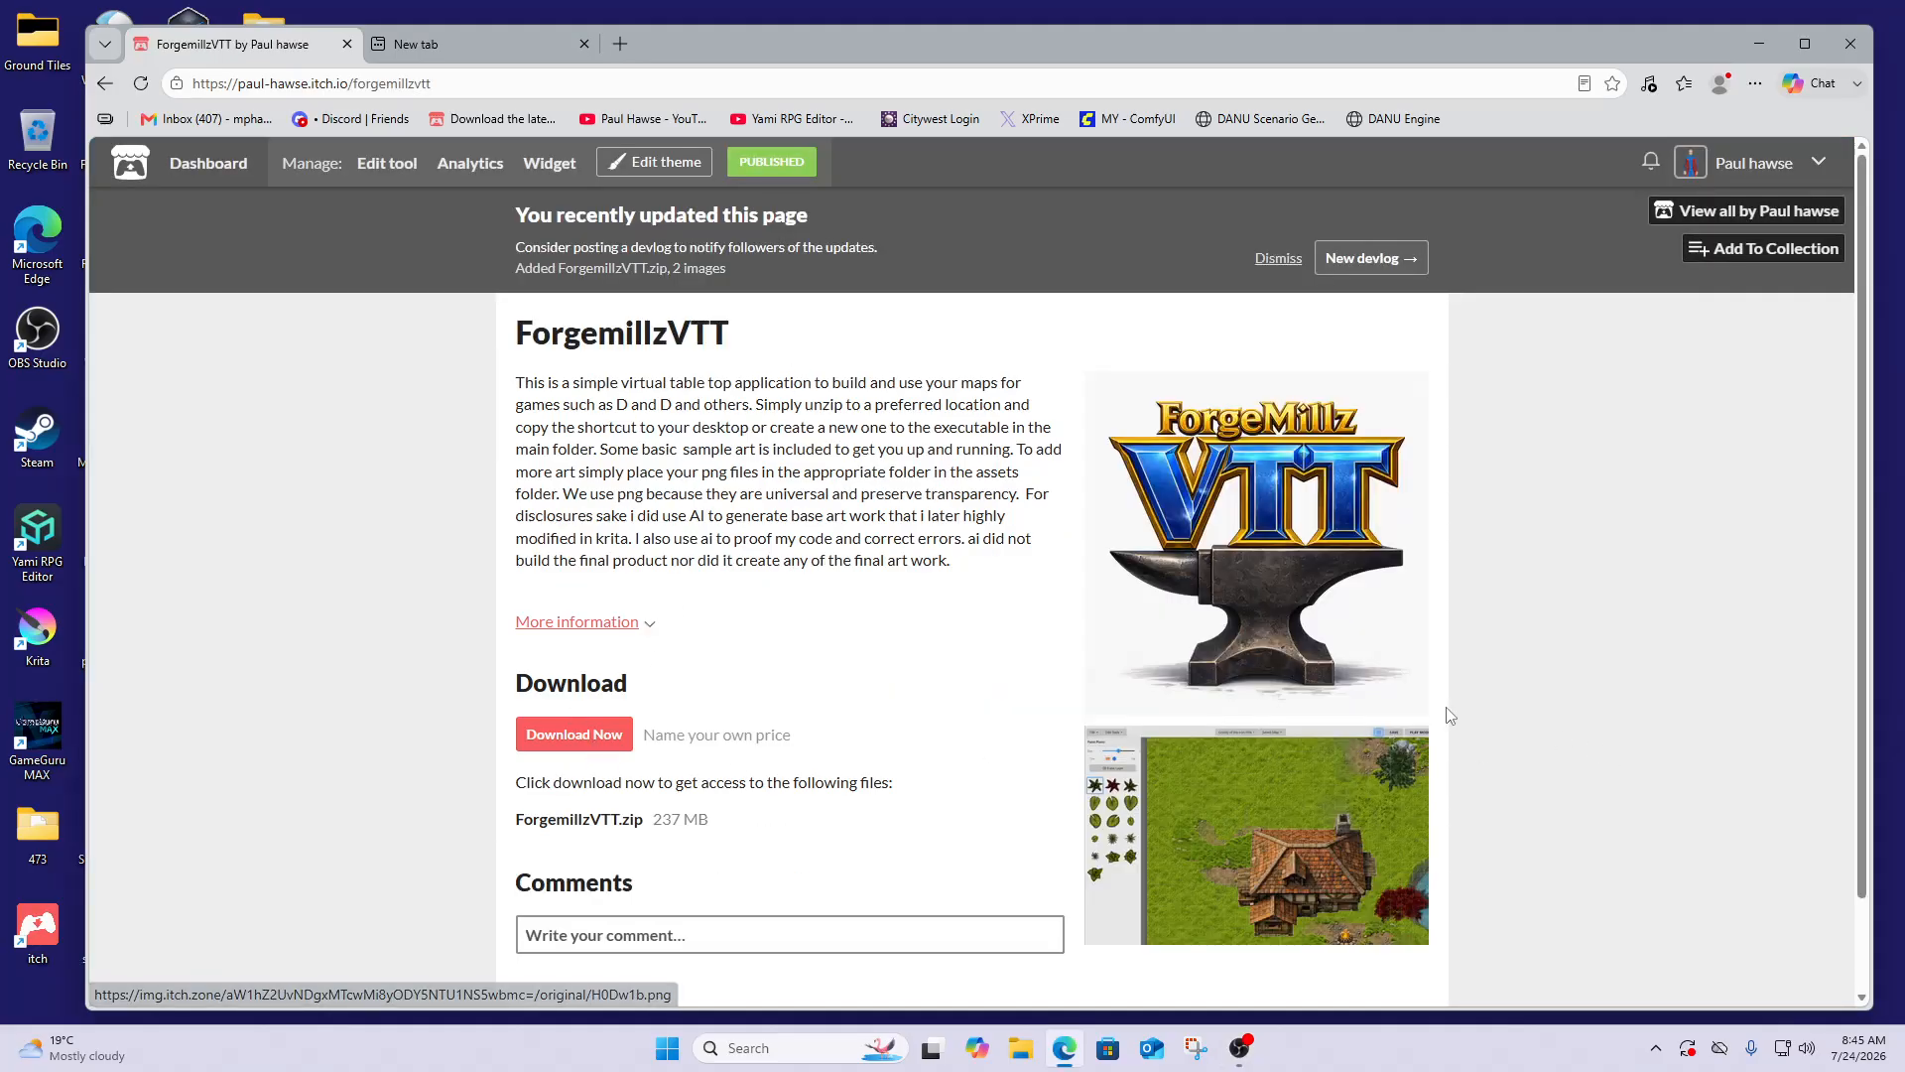
Look over the ForgemillzVTT download page, and close it along with the empty browser tab
scroll(1280, 657, "down", 1)
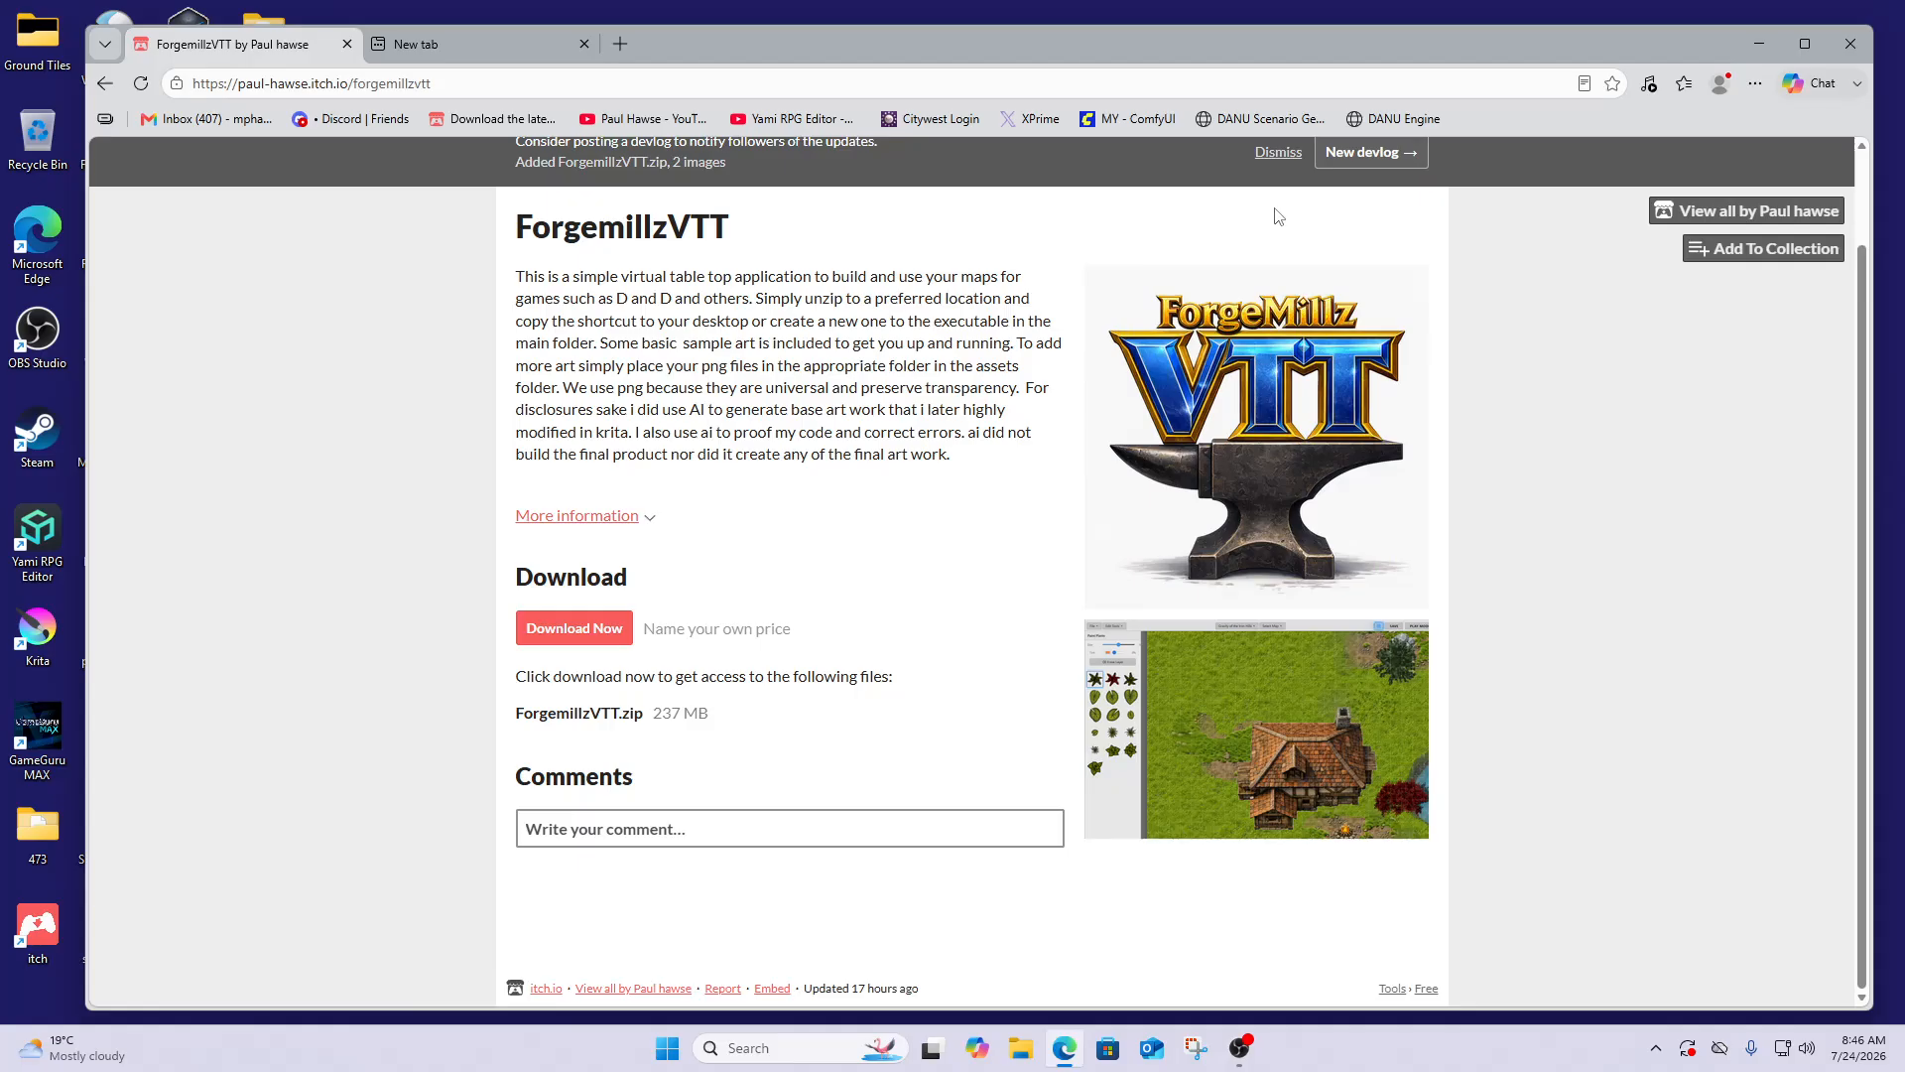
left_click(346, 46)
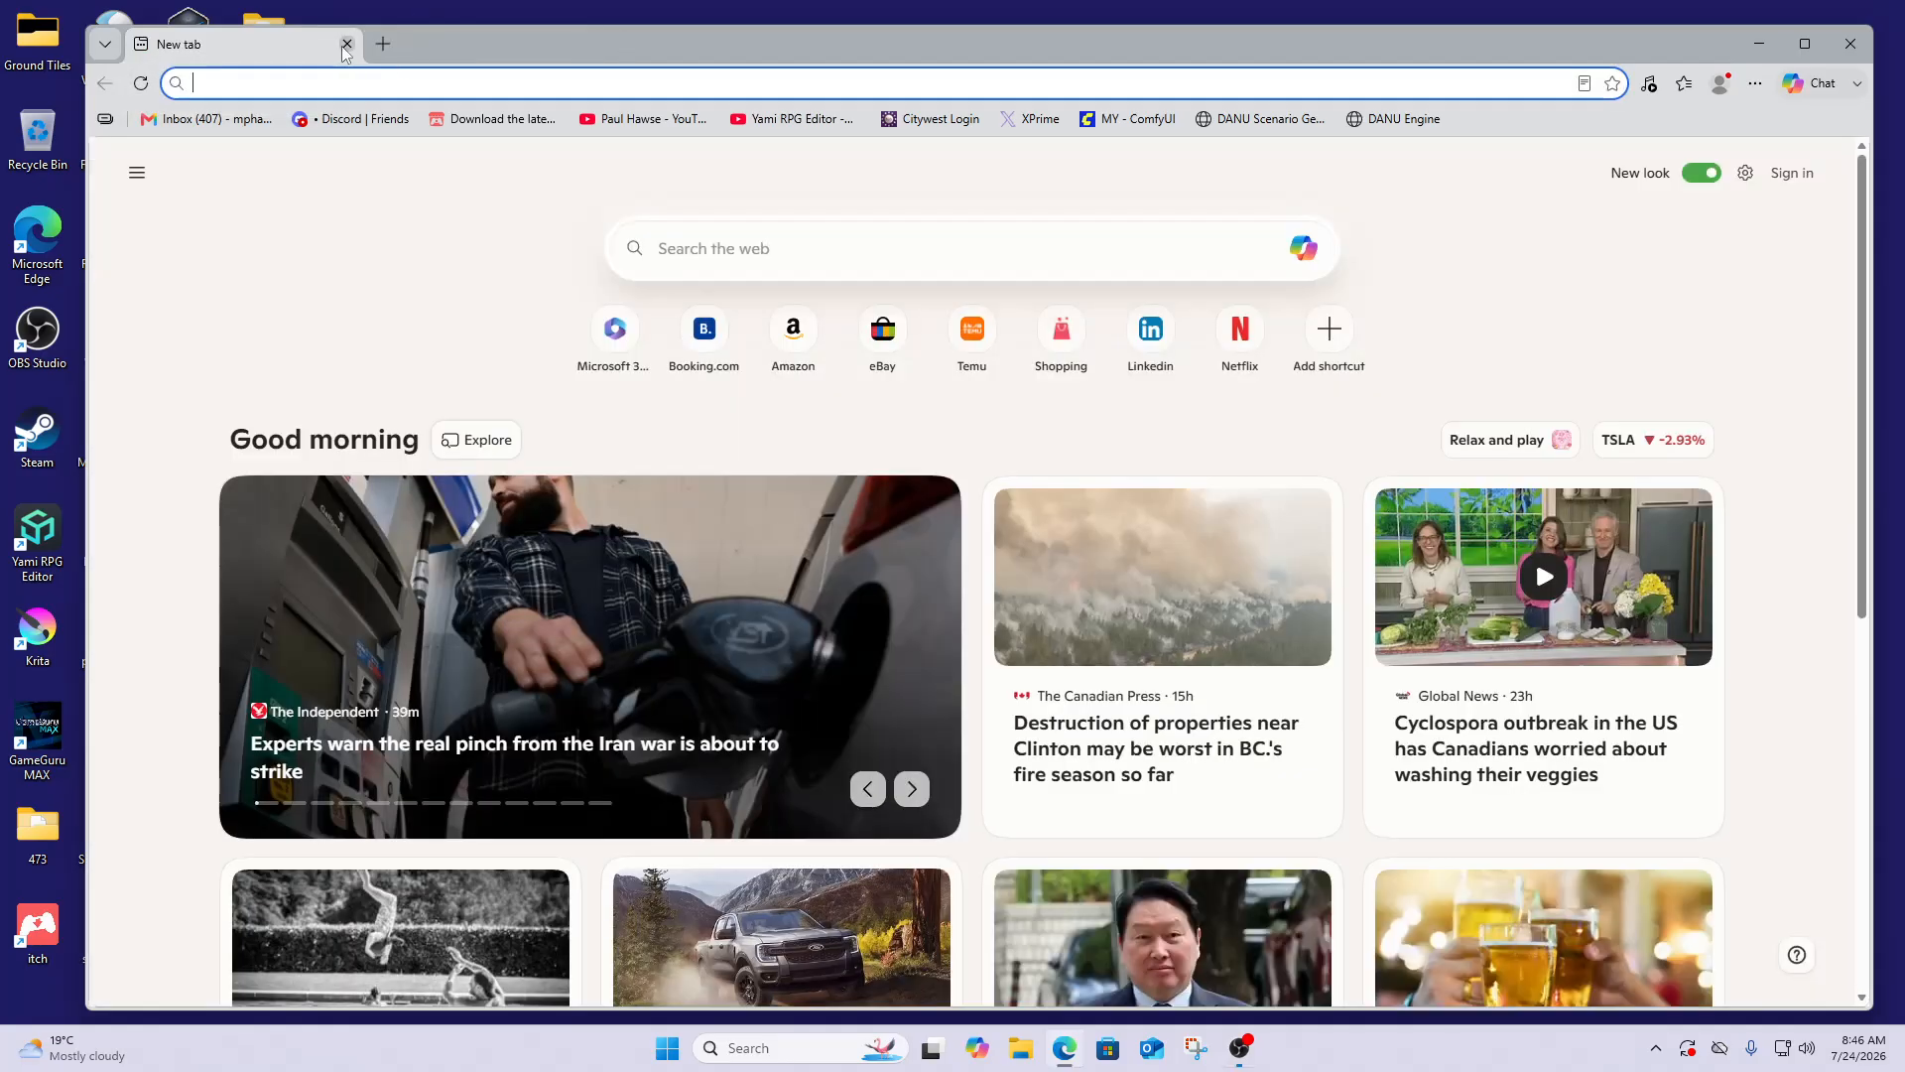
left_click(346, 44)
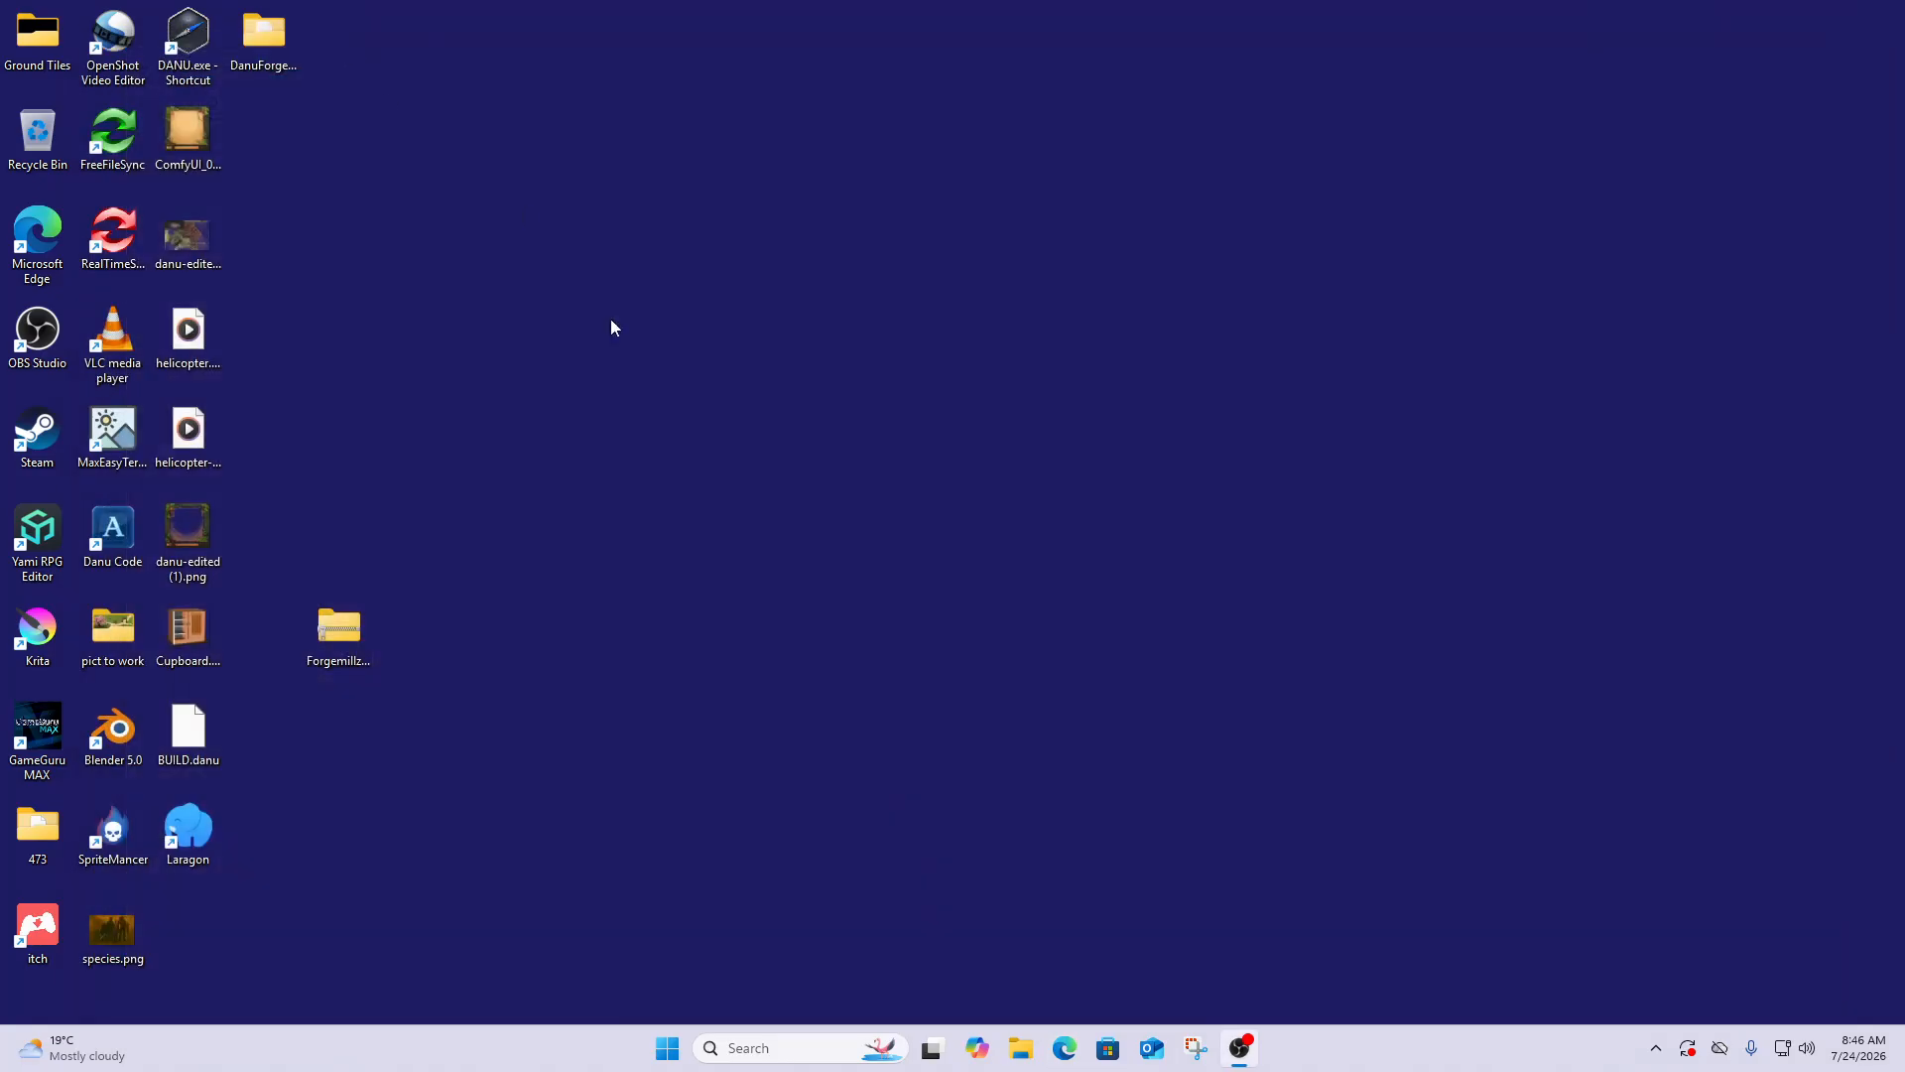
Extract the desktop's ForgemillzVTT.zip archive into a ForgemillzVTT folder on the desktop, and close the archive window
double_click(339, 645)
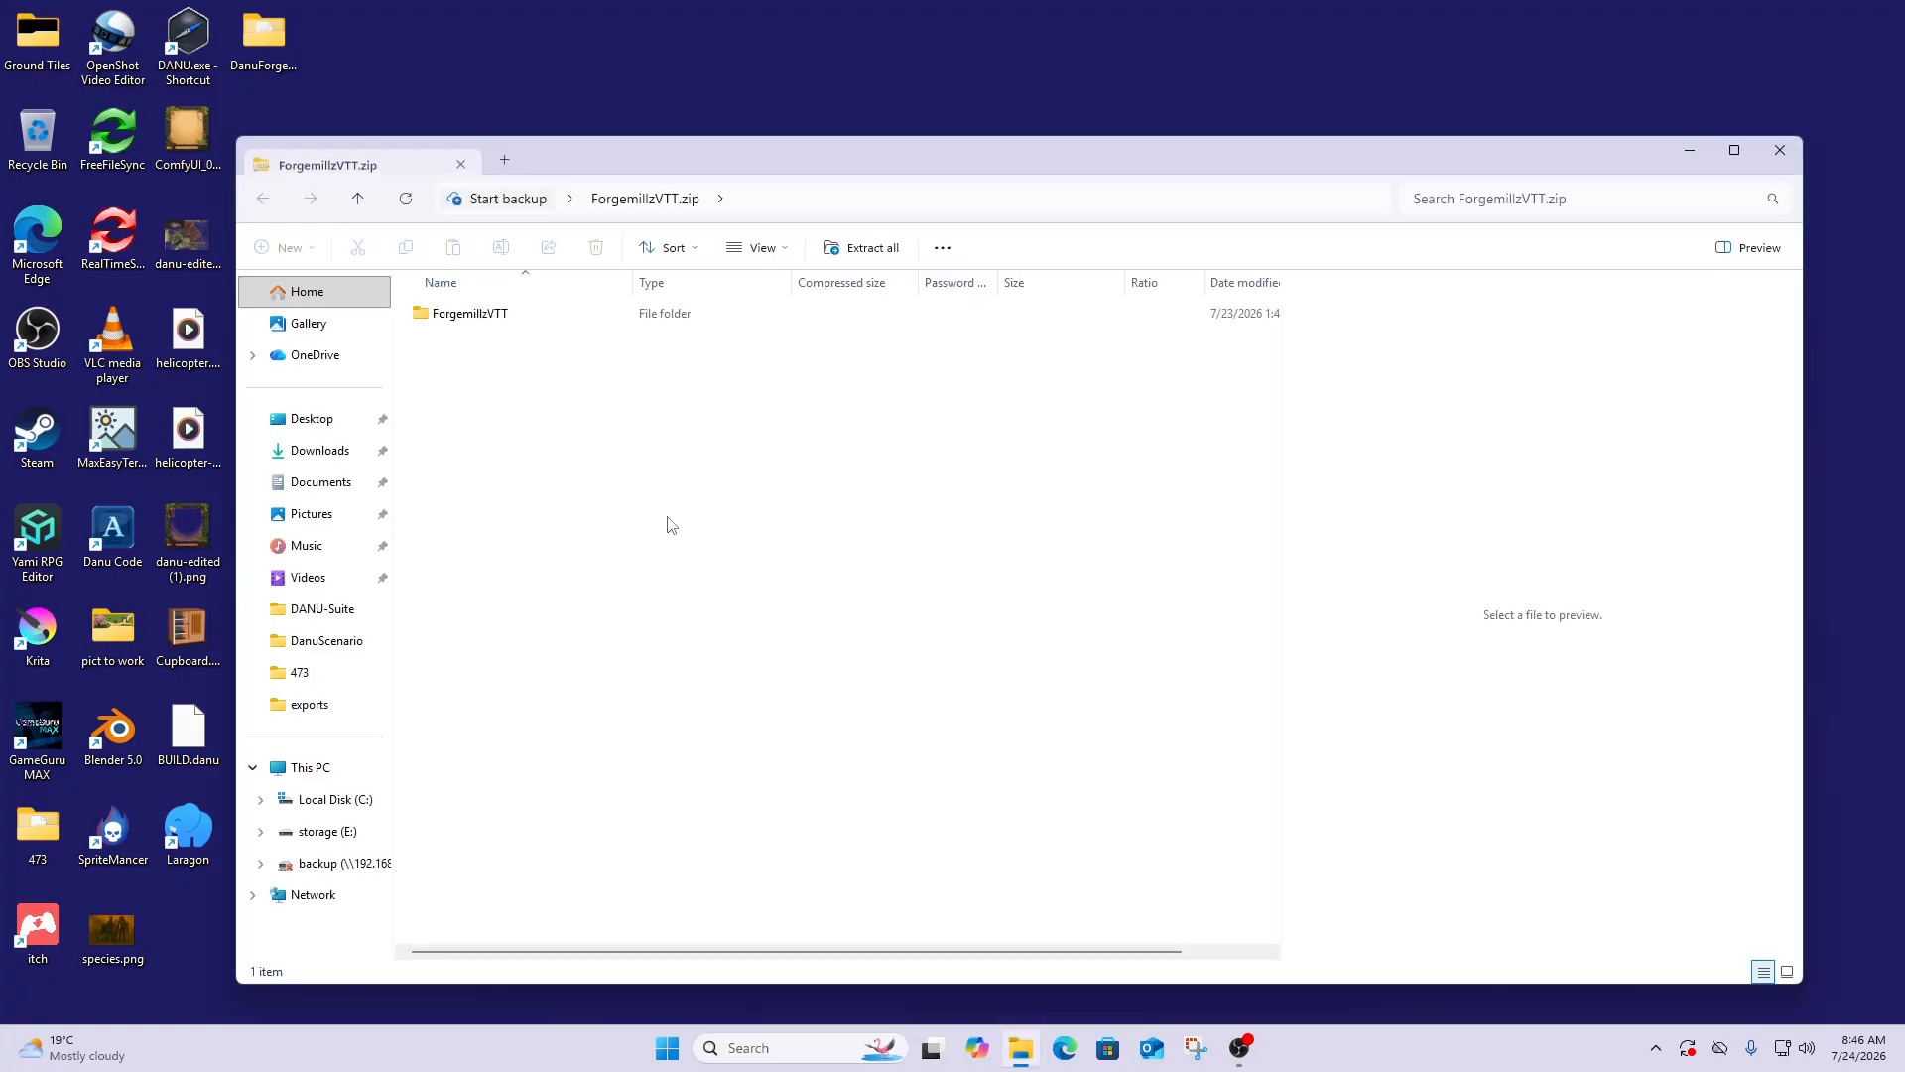
left_click(862, 249)
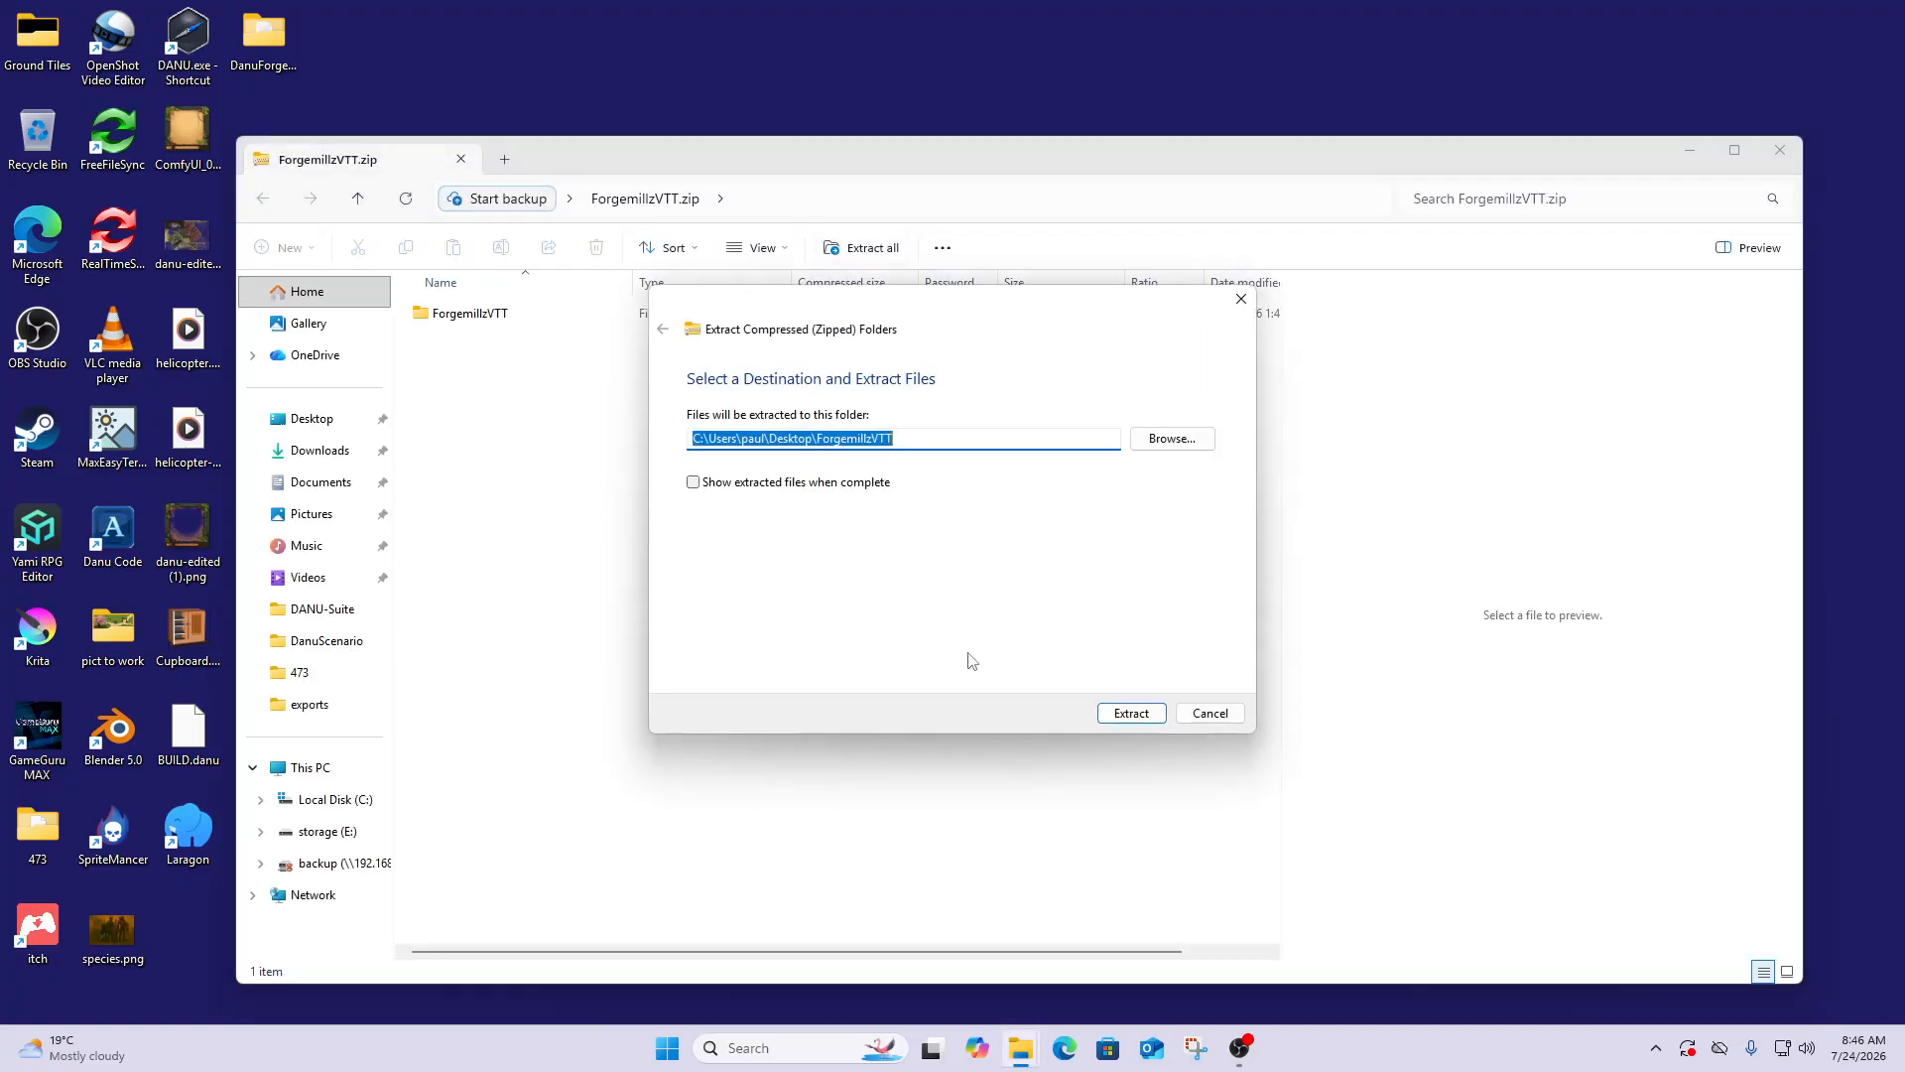
left_click(1134, 713)
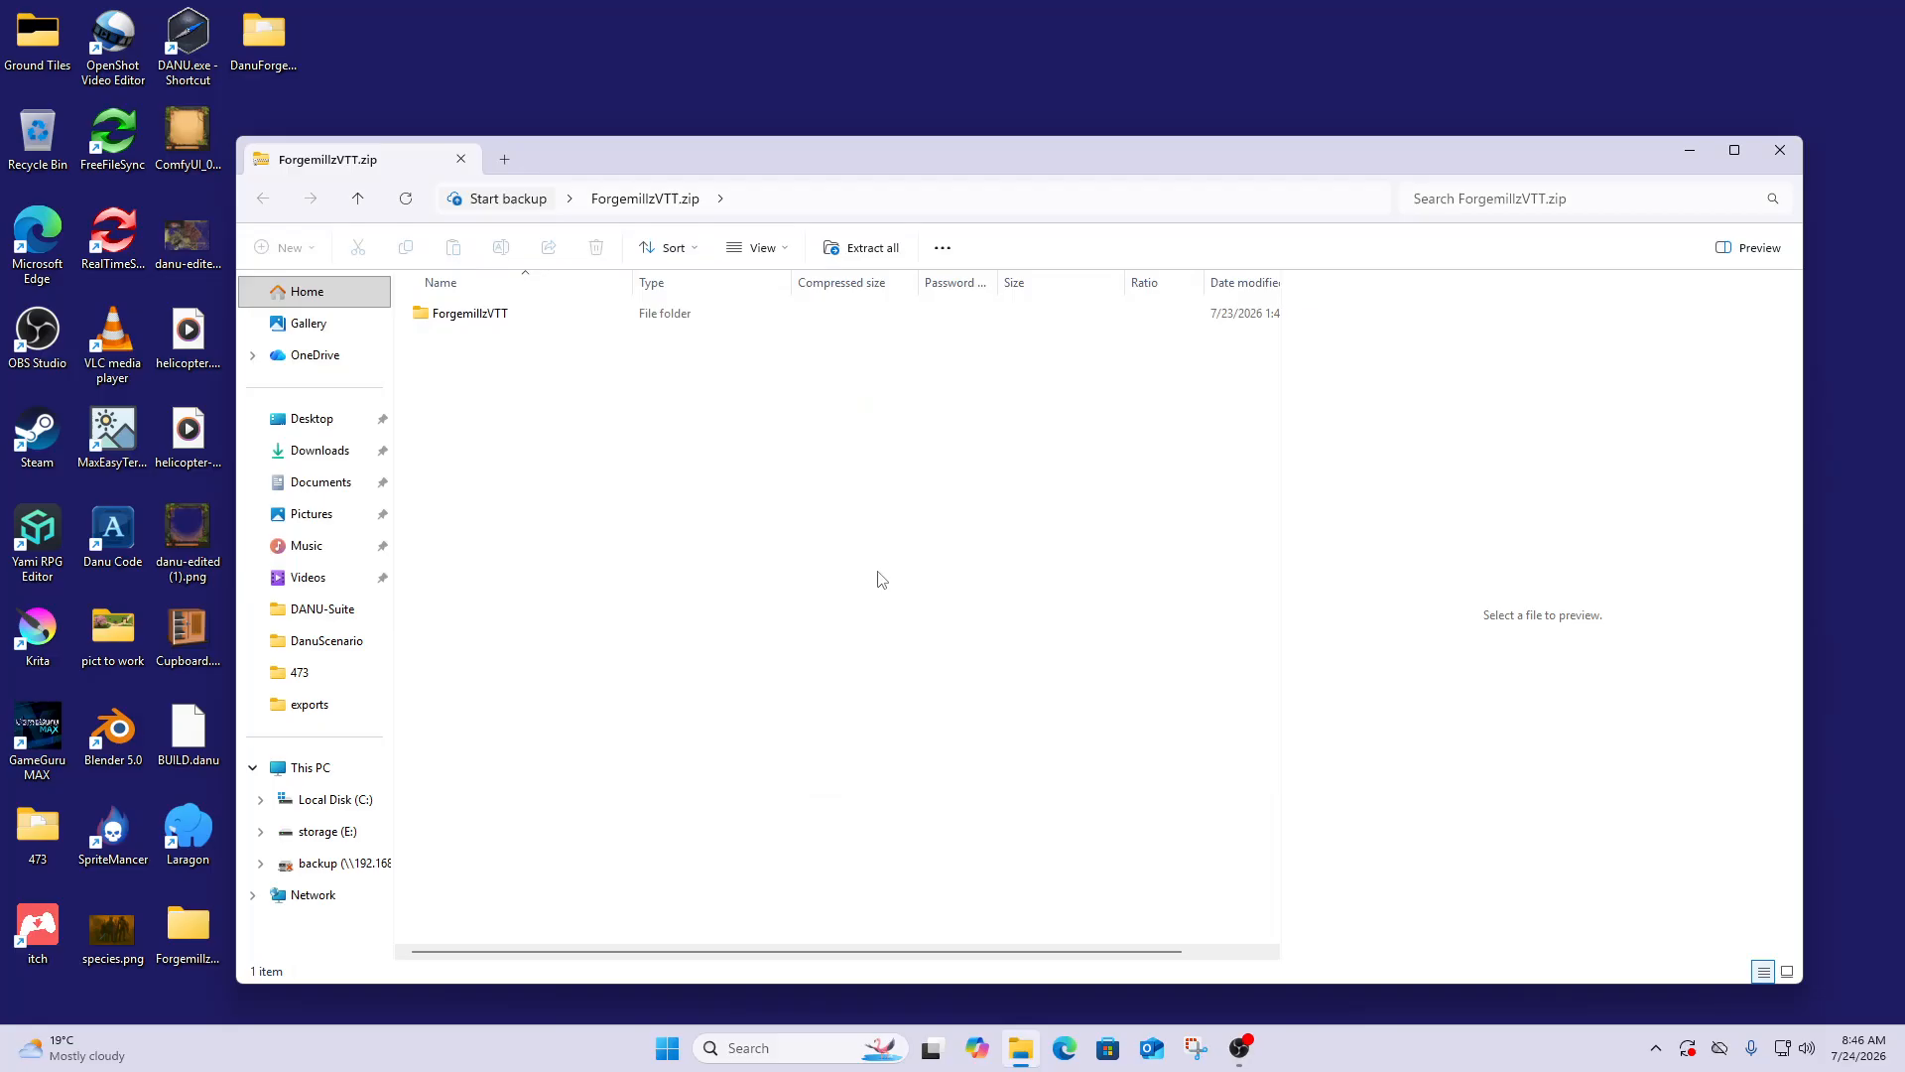
left_click(461, 160)
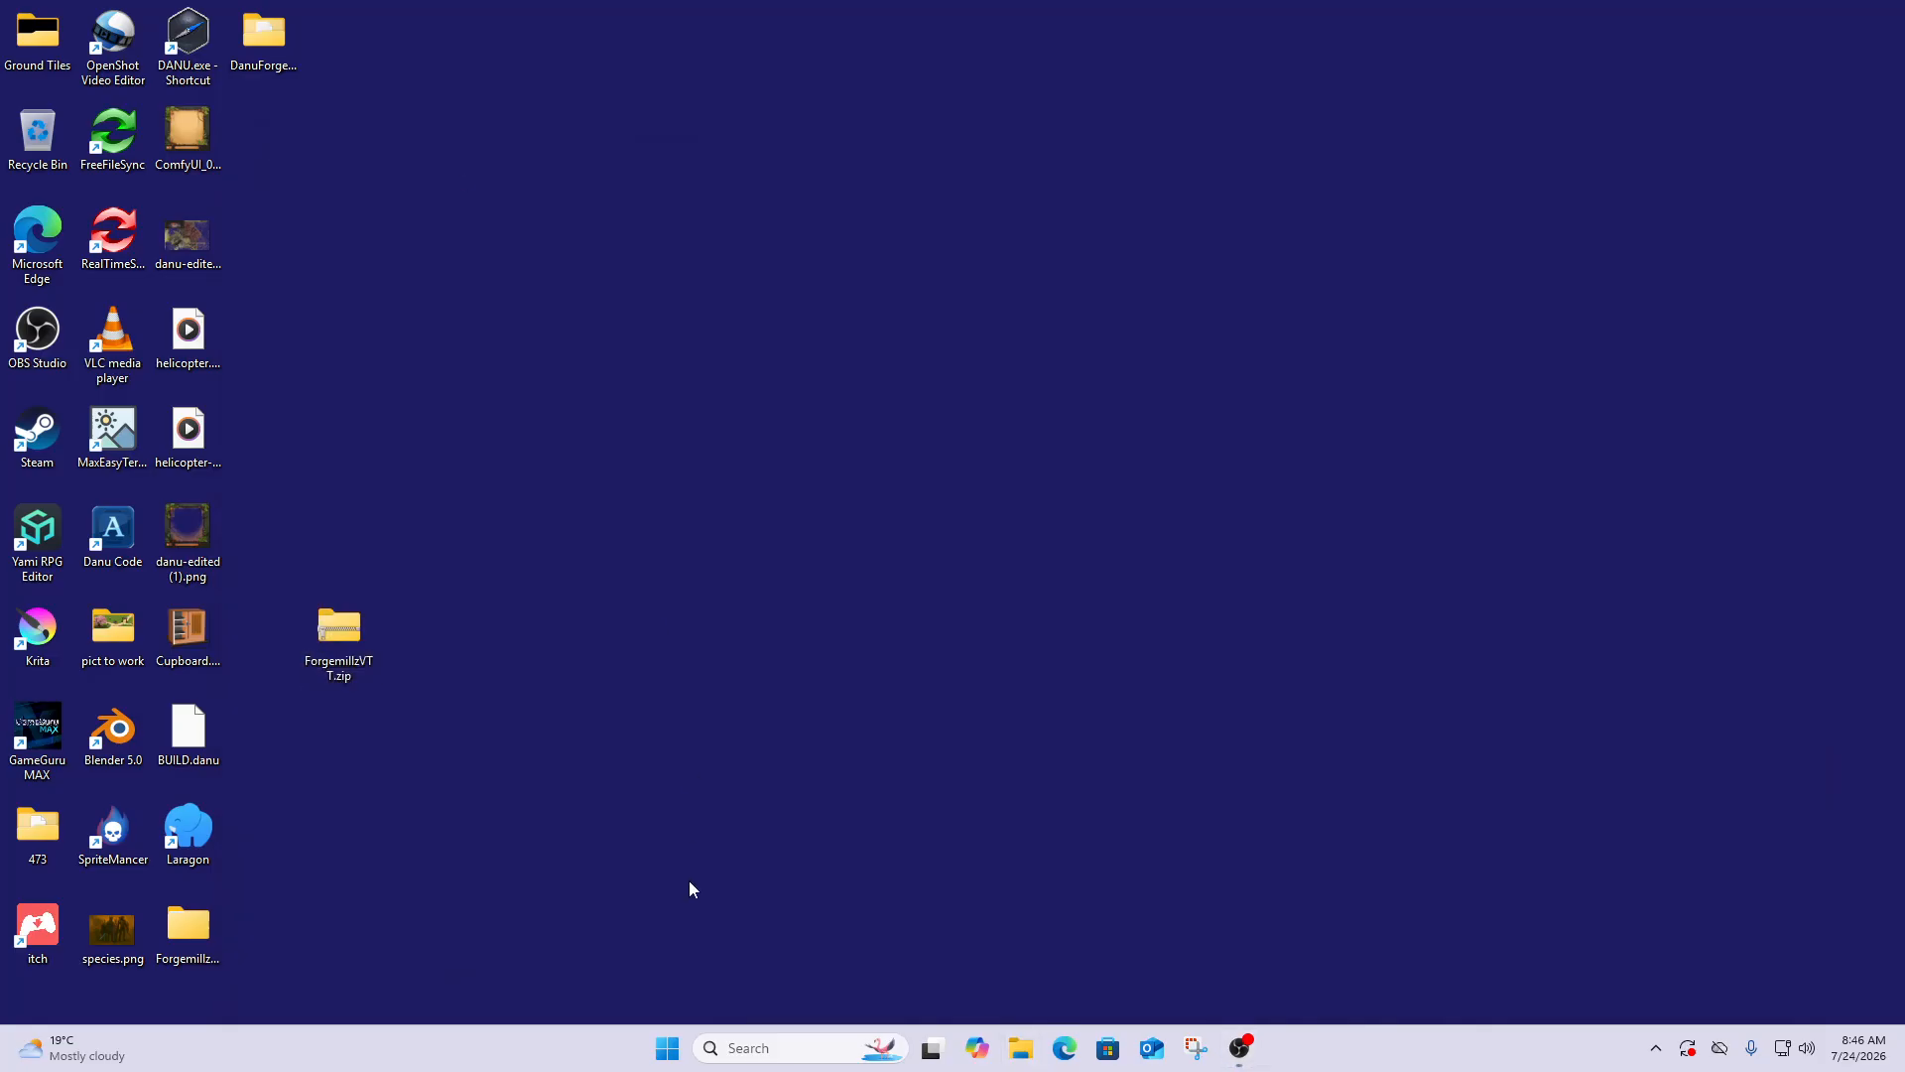
Move the nested ForgemillzVTT folder out of the extracted folder onto the desktop
double_click(188, 928)
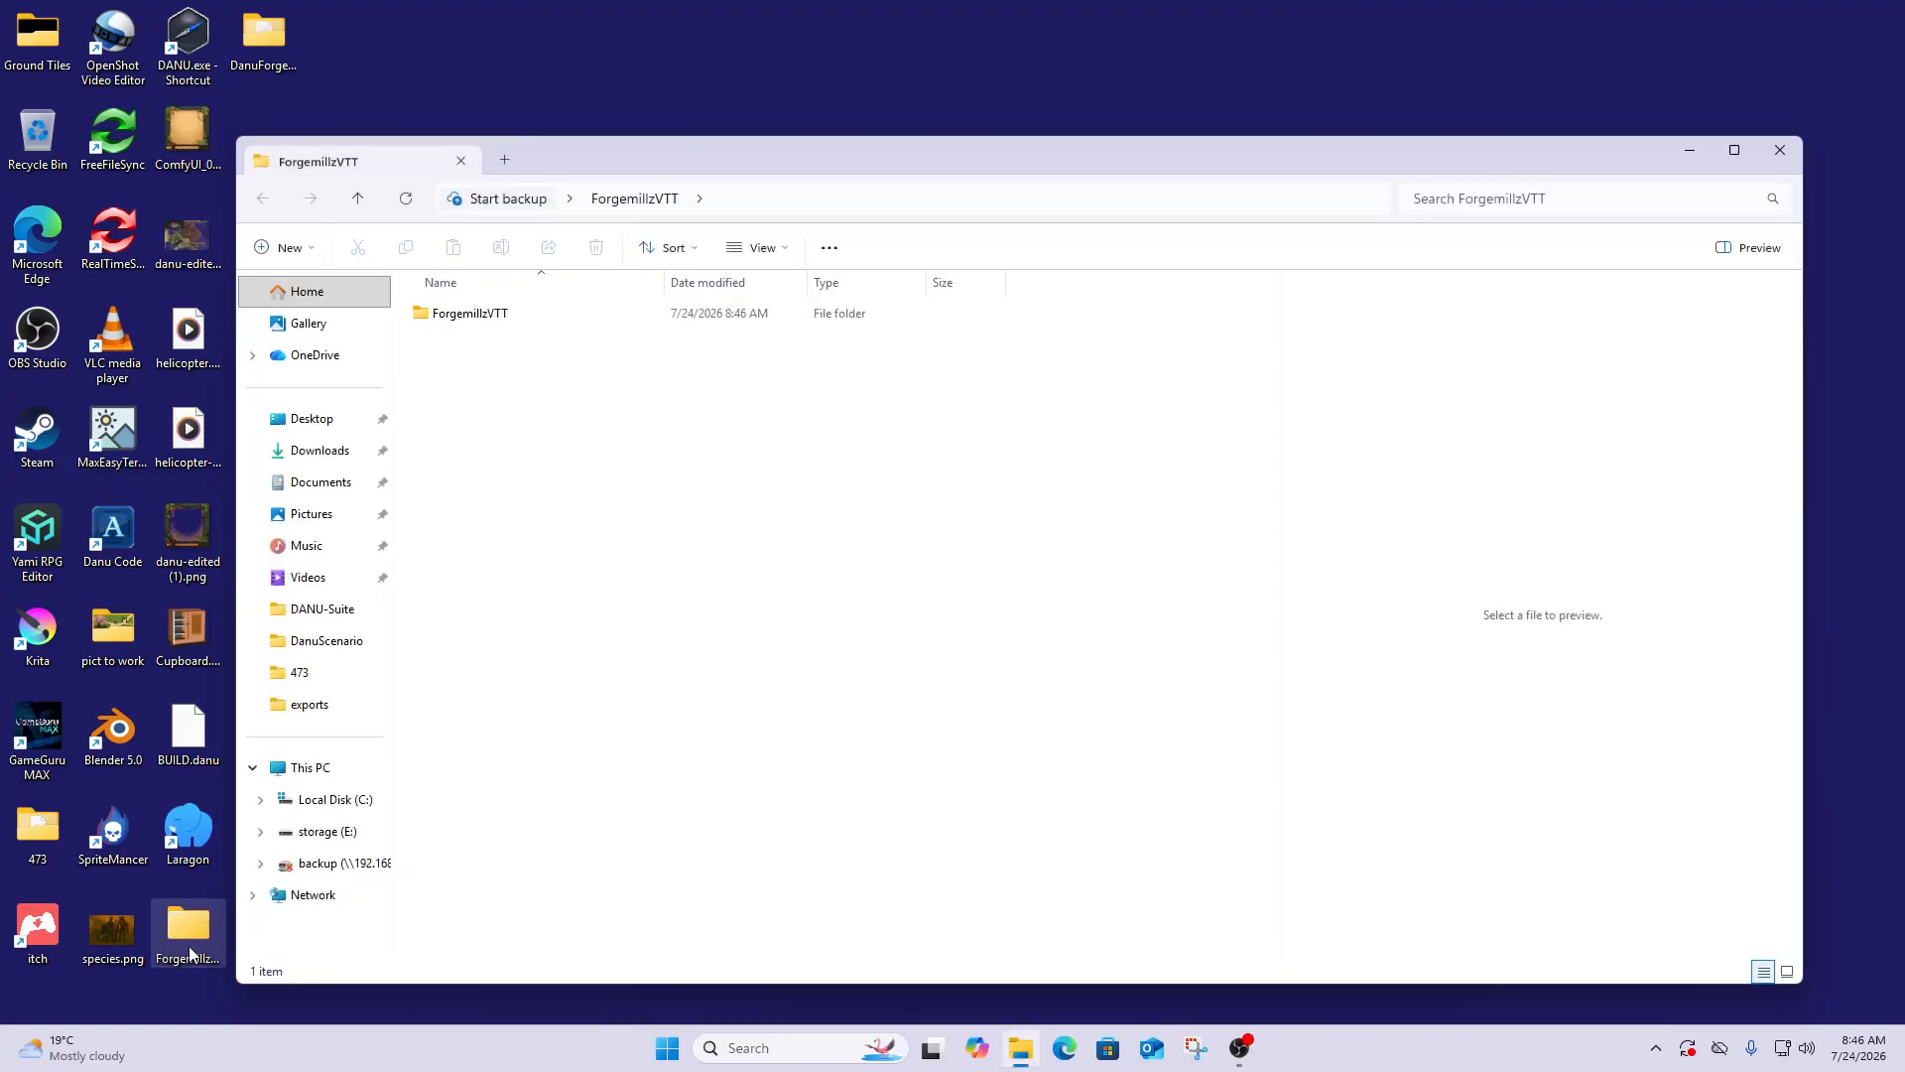
left_click(471, 319)
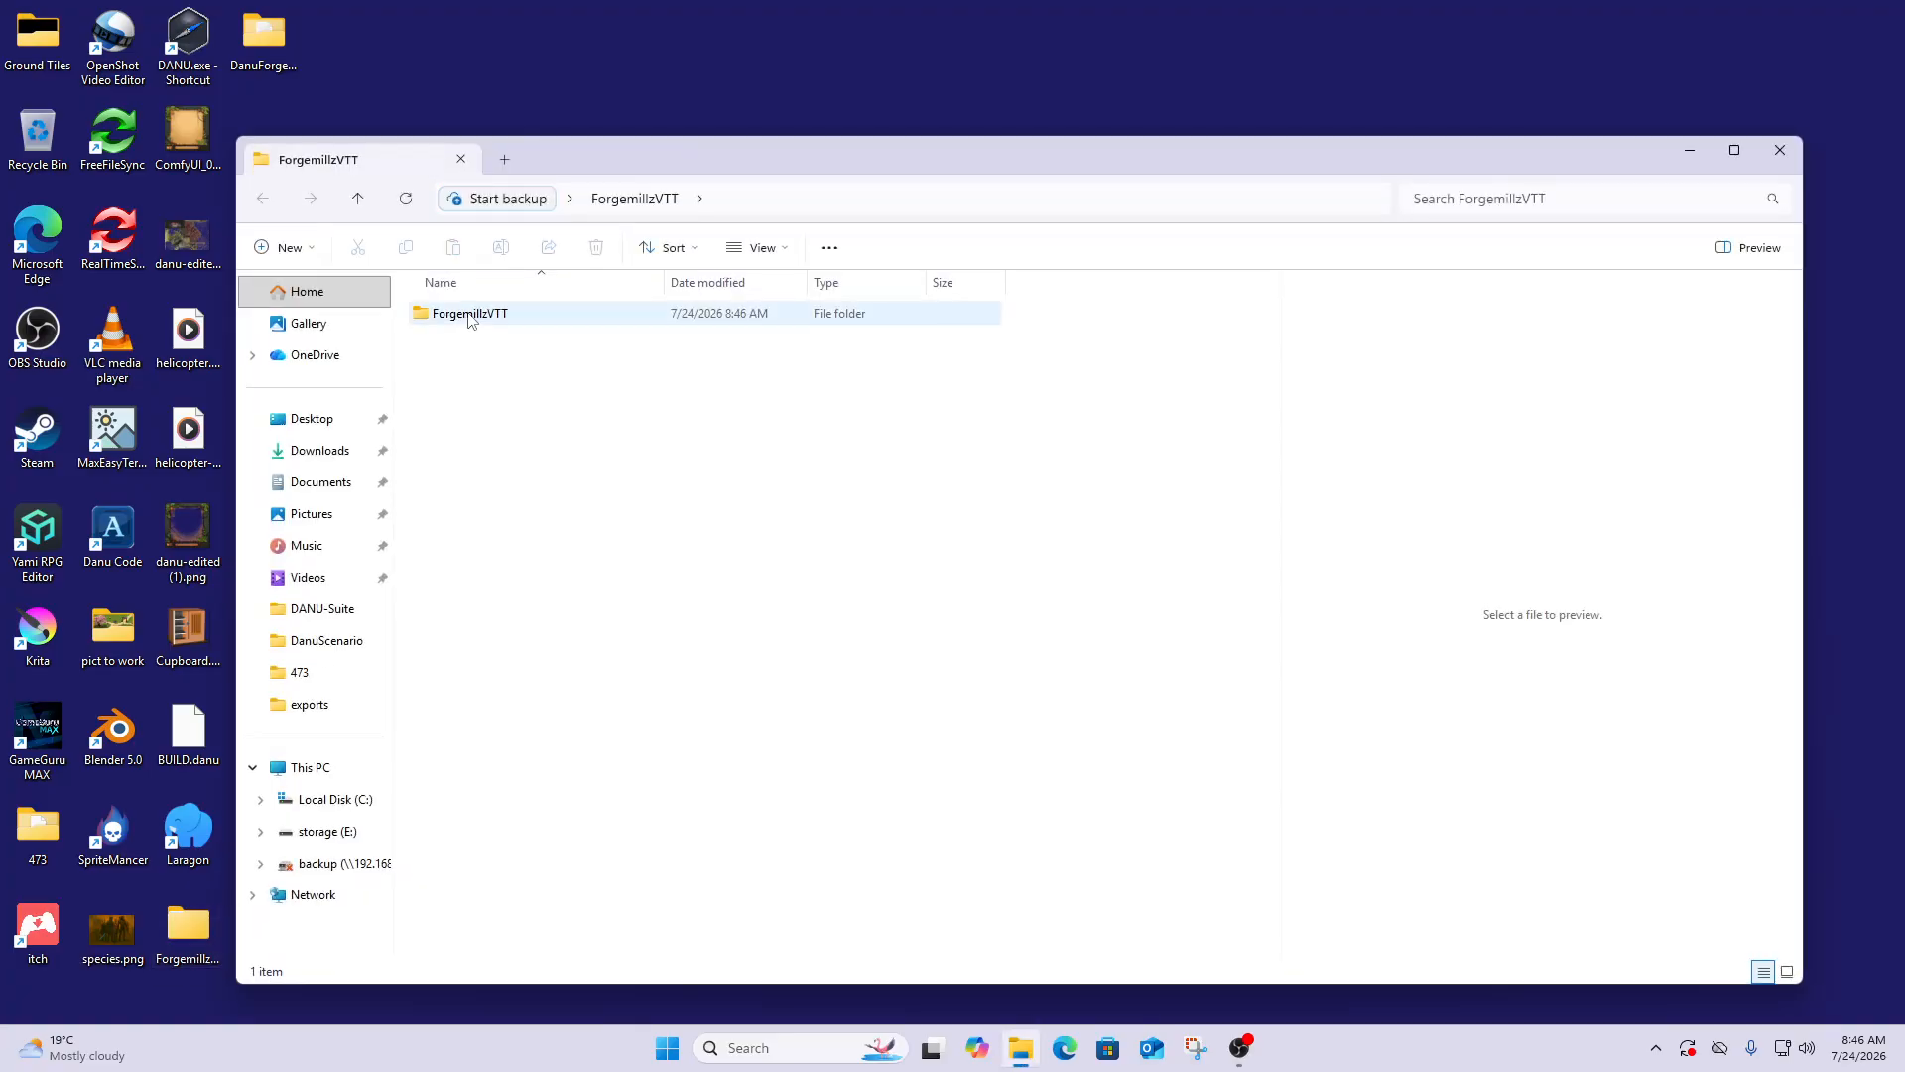
right_click(470, 319)
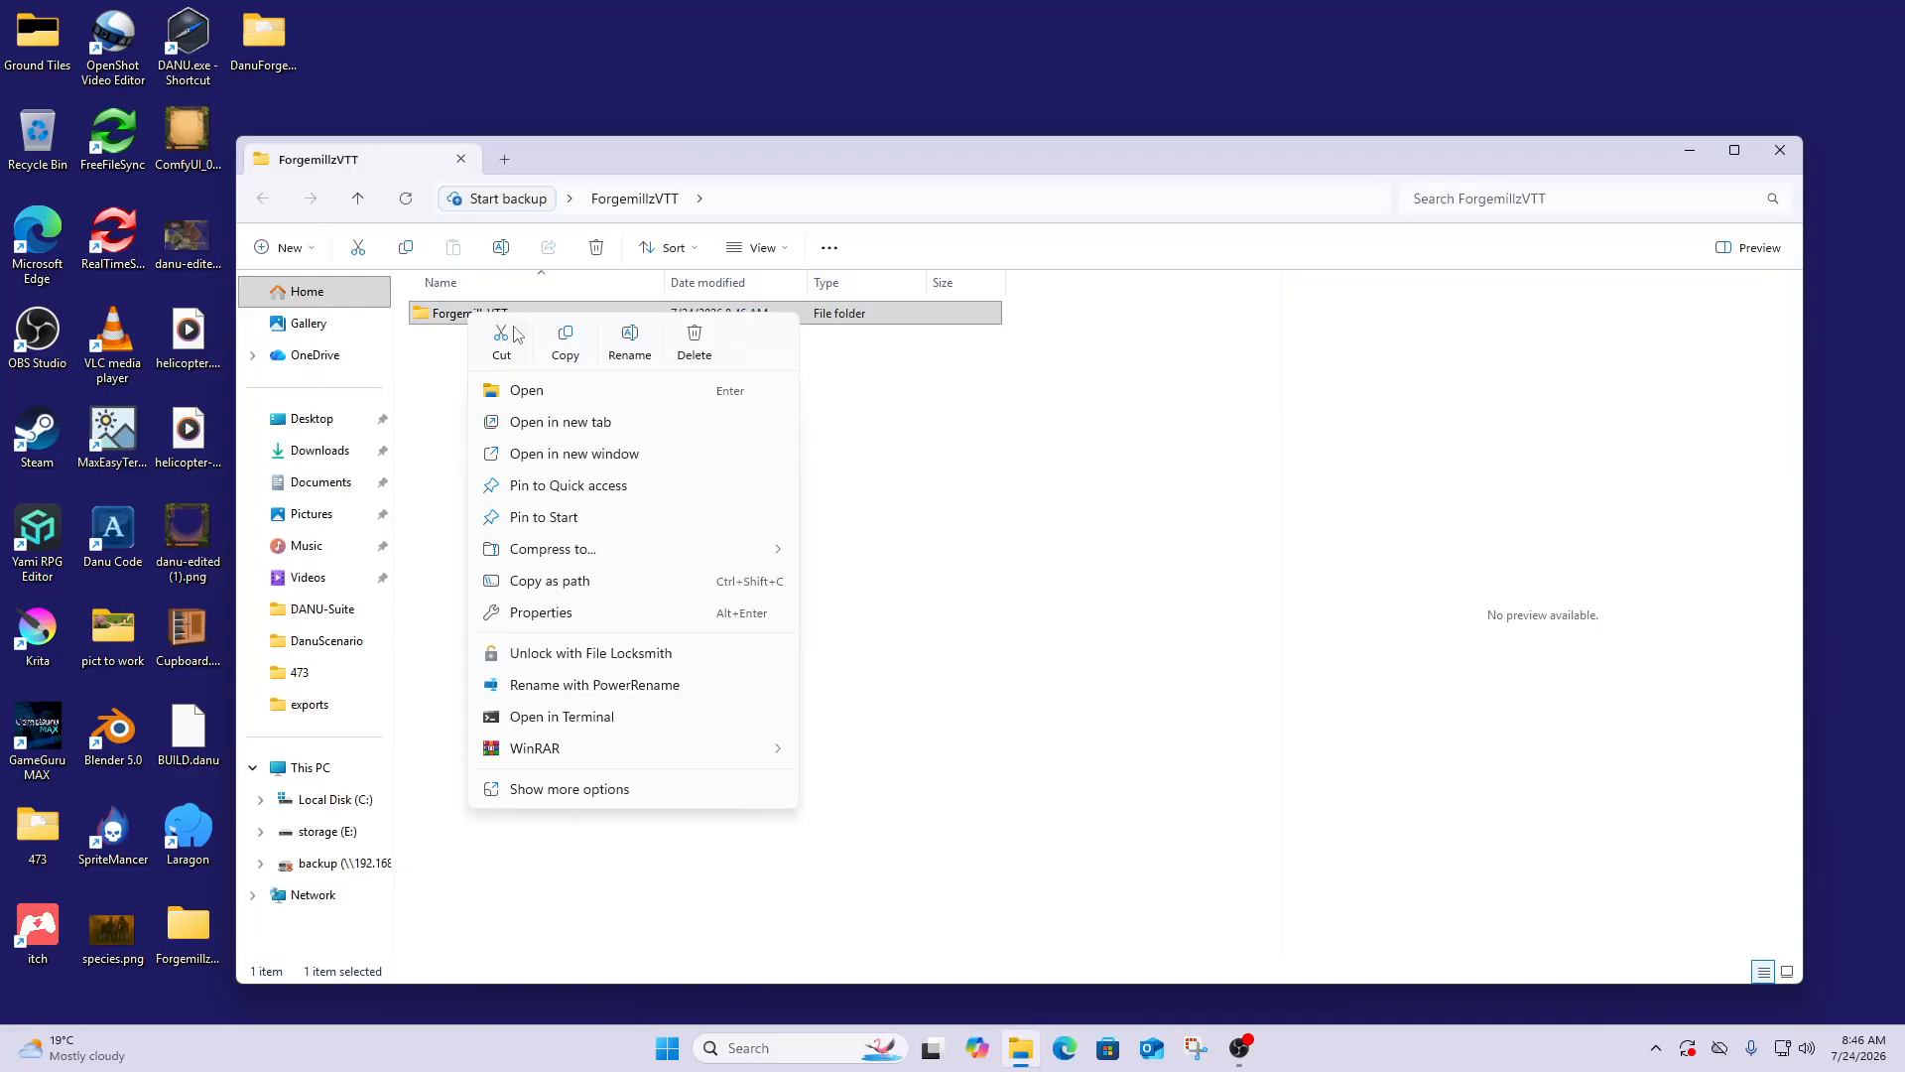
left_click(502, 342)
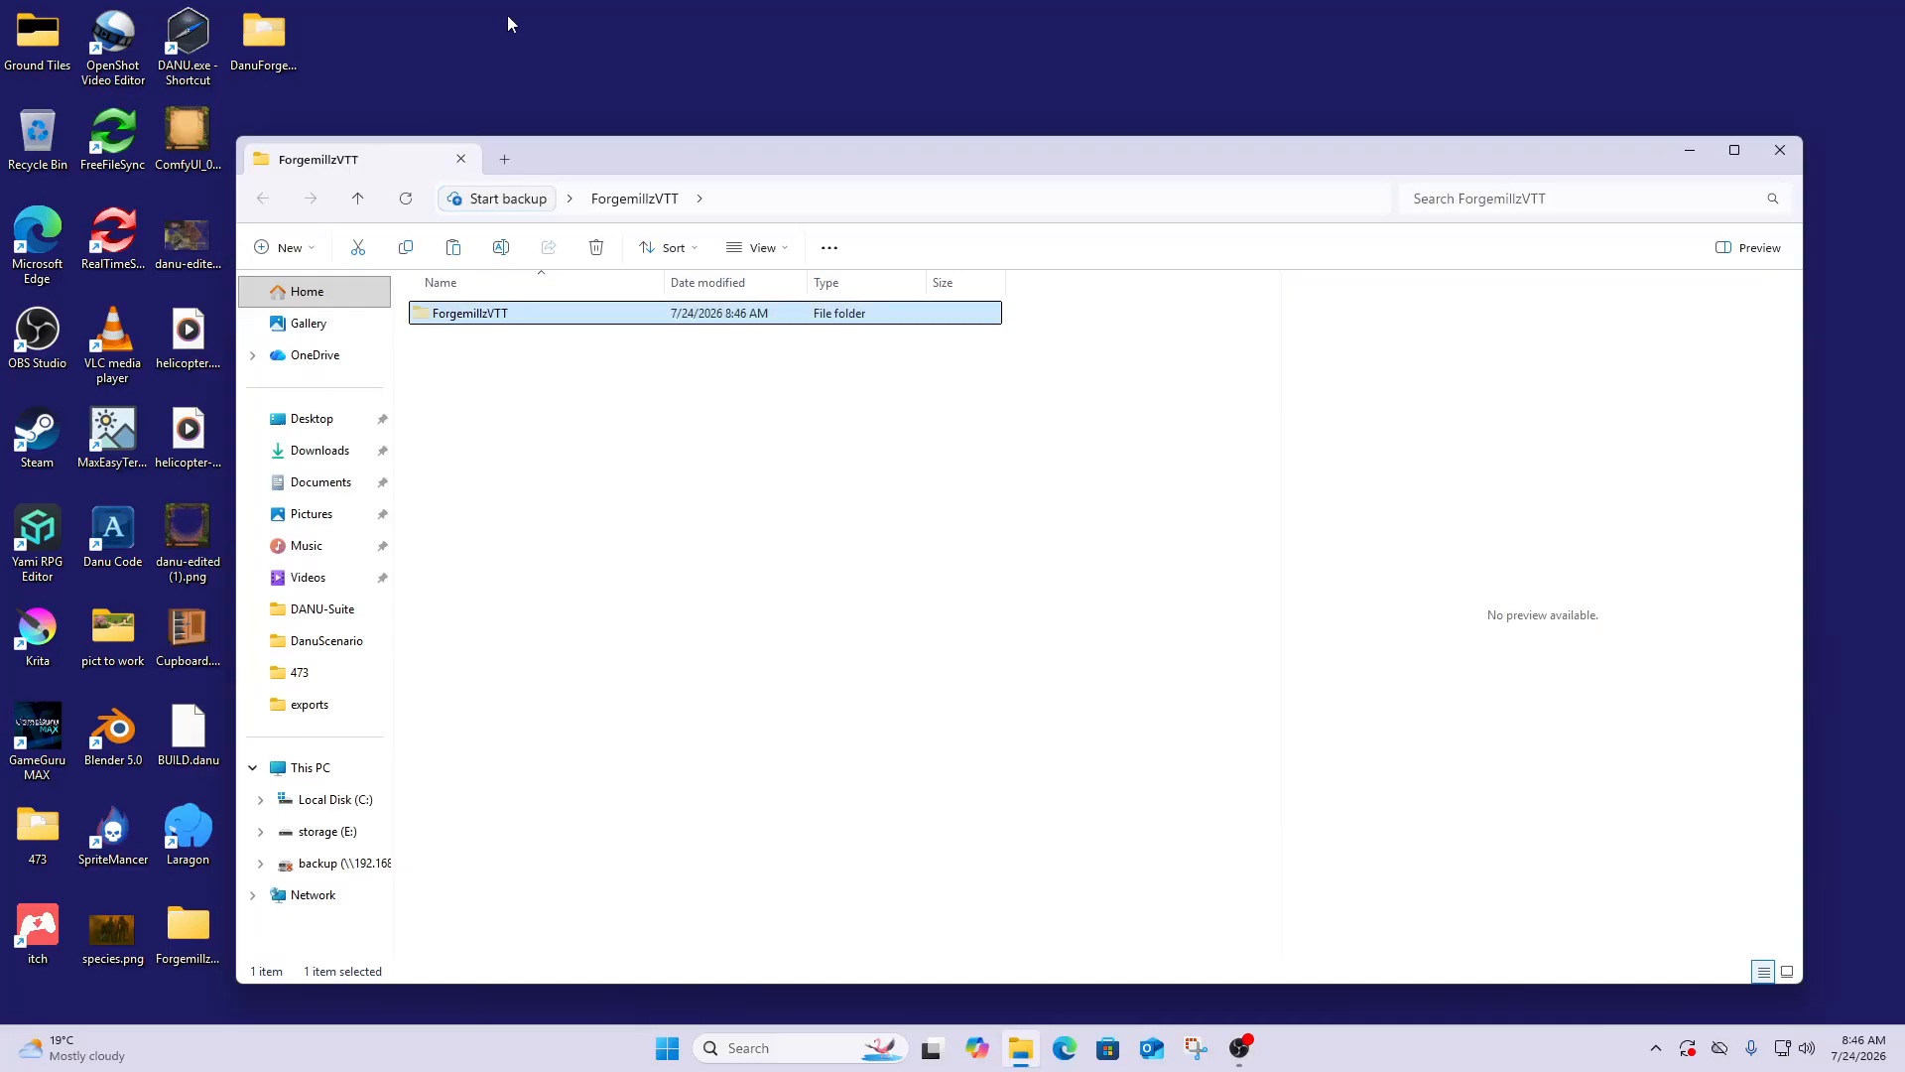
right_click(519, 64)
left_click(554, 86)
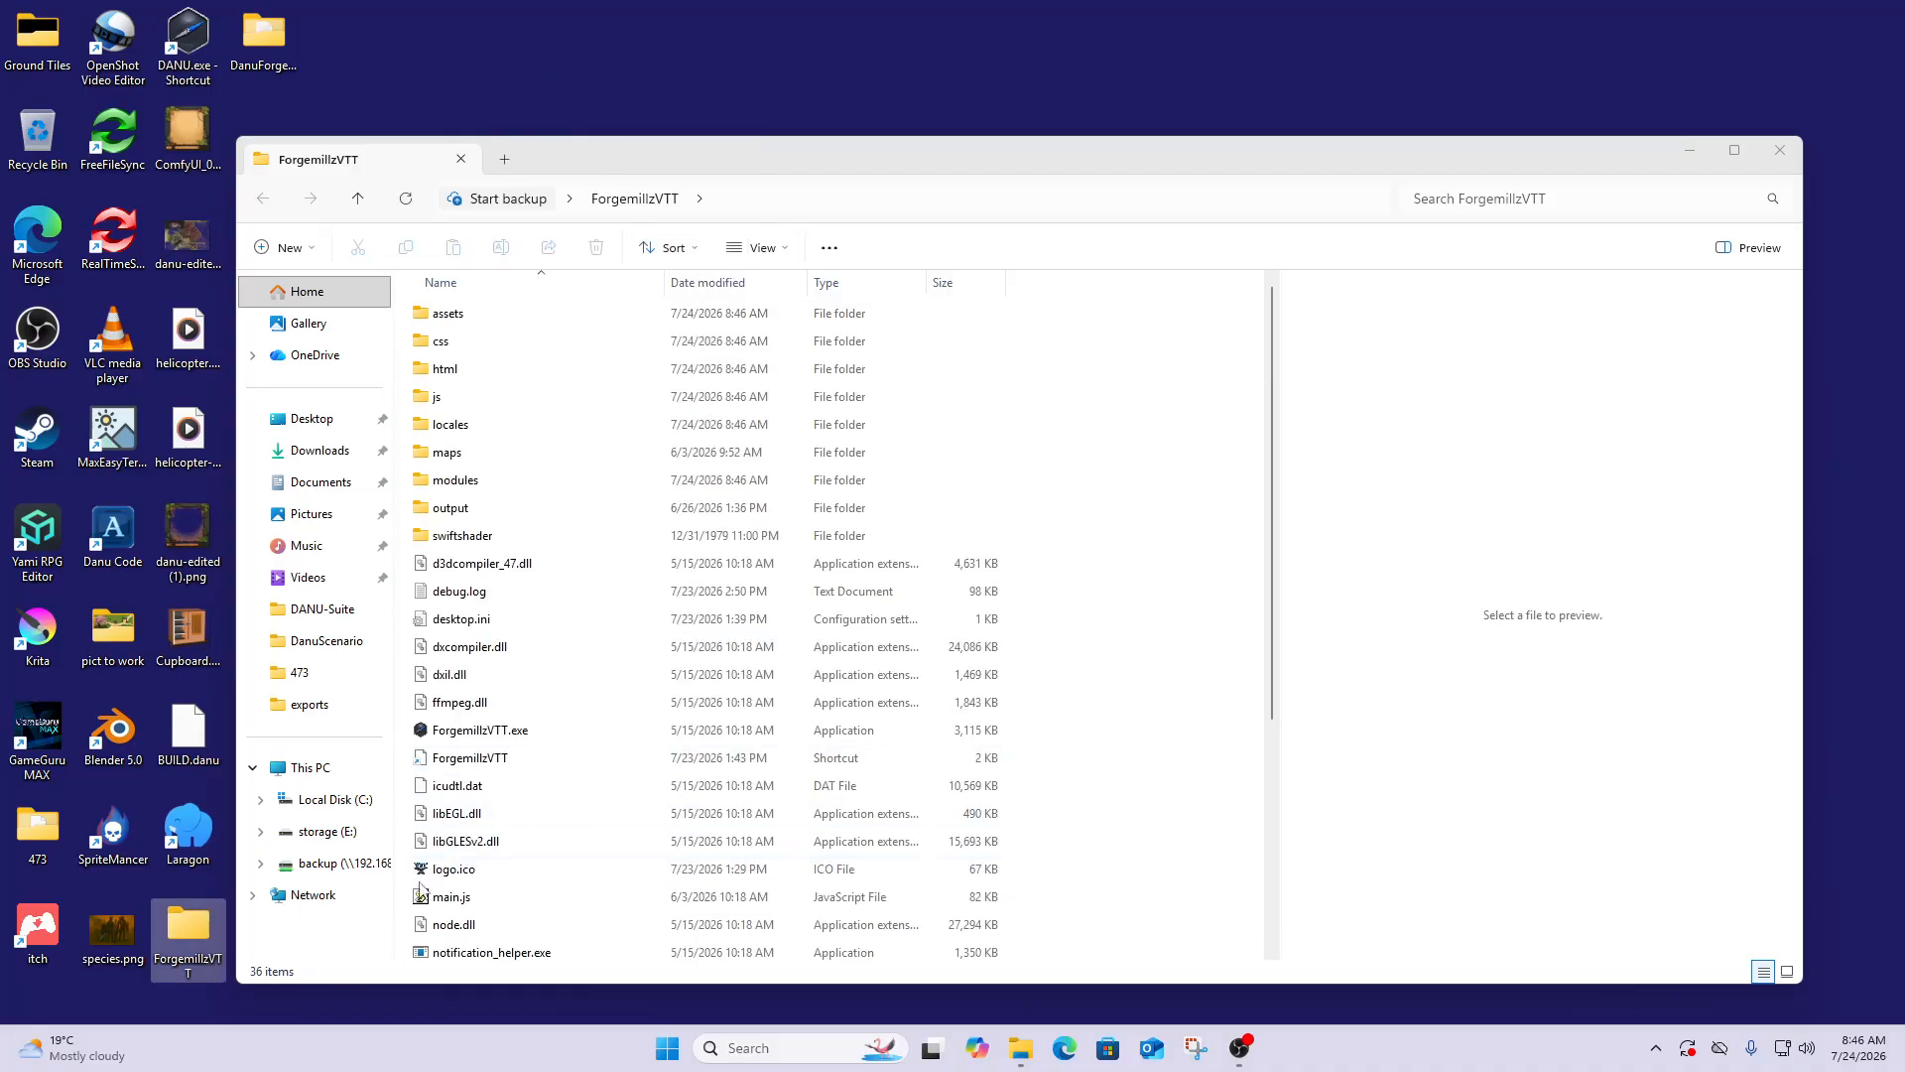
Copy the ForgemillzVTT shortcut from the program folder to the desktop, and close the folder window
left_click(452, 765)
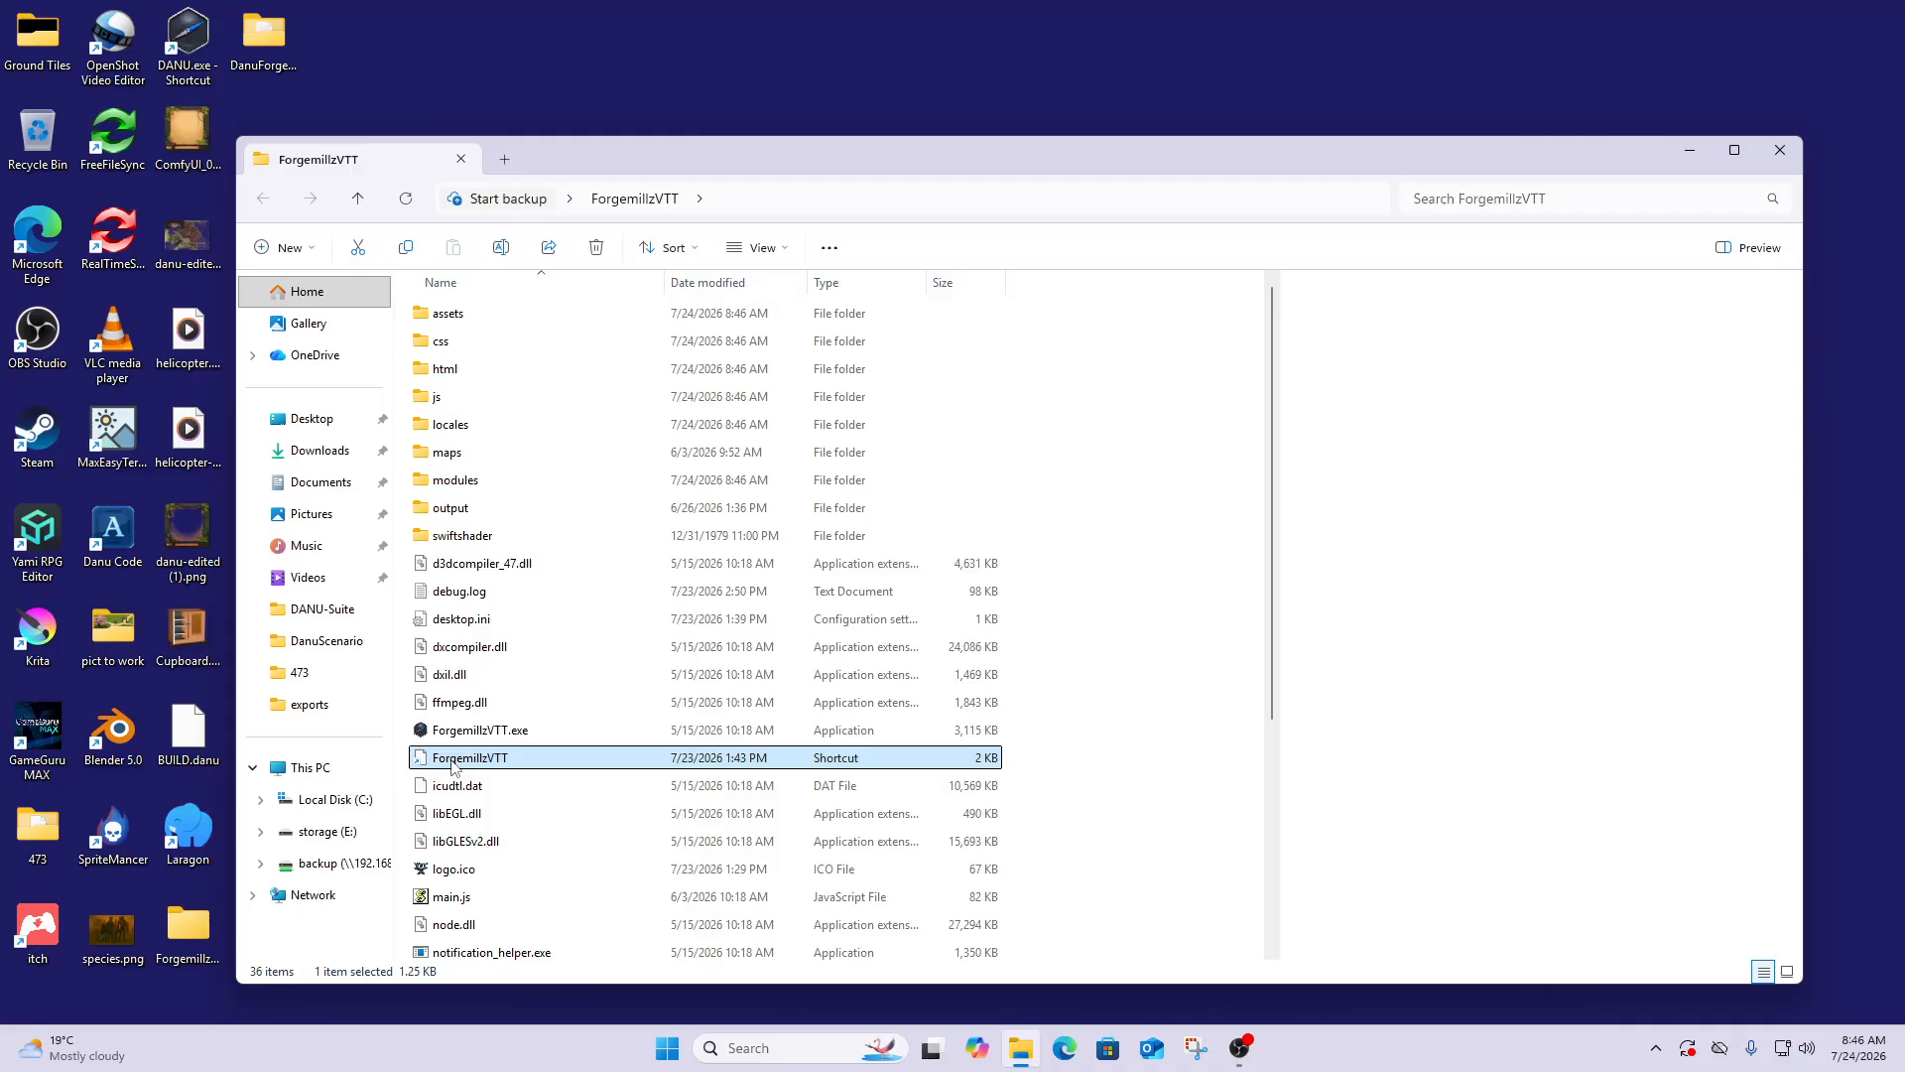
right_click(452, 765)
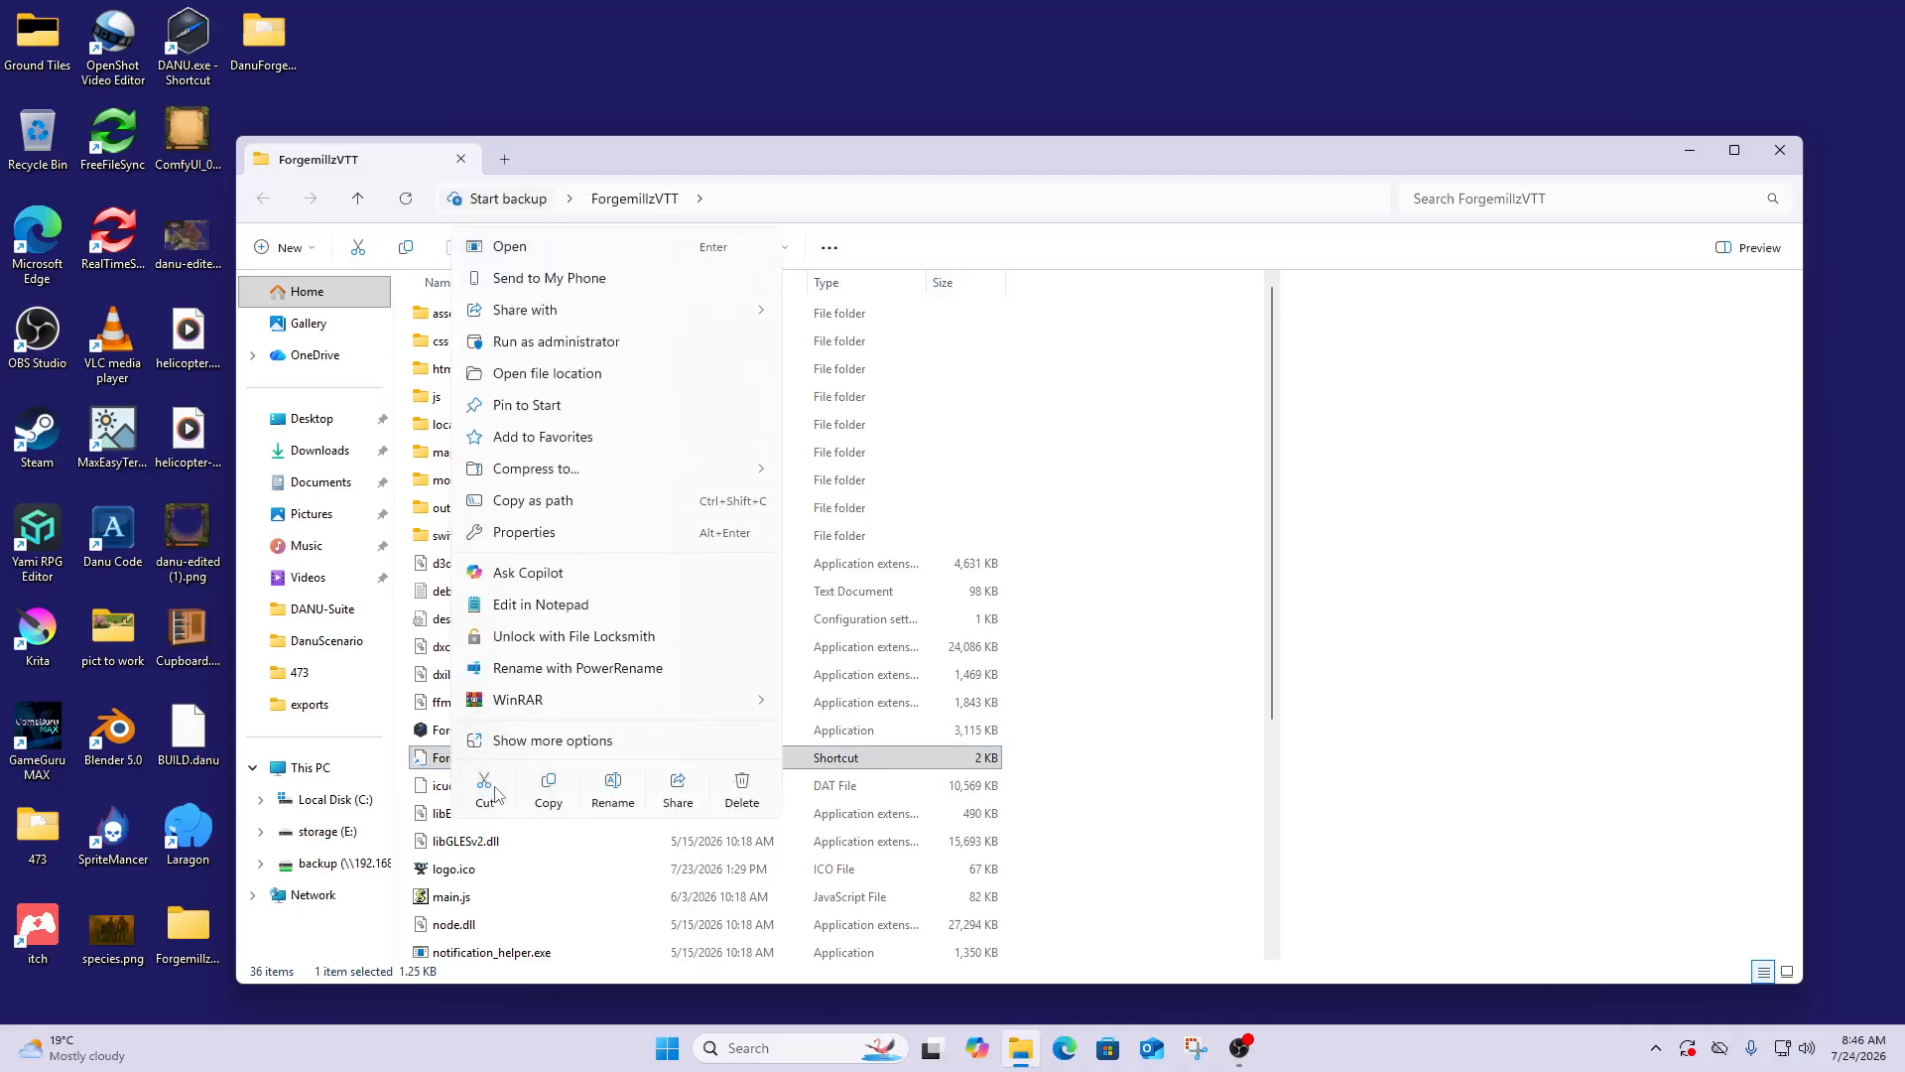
left_click(548, 791)
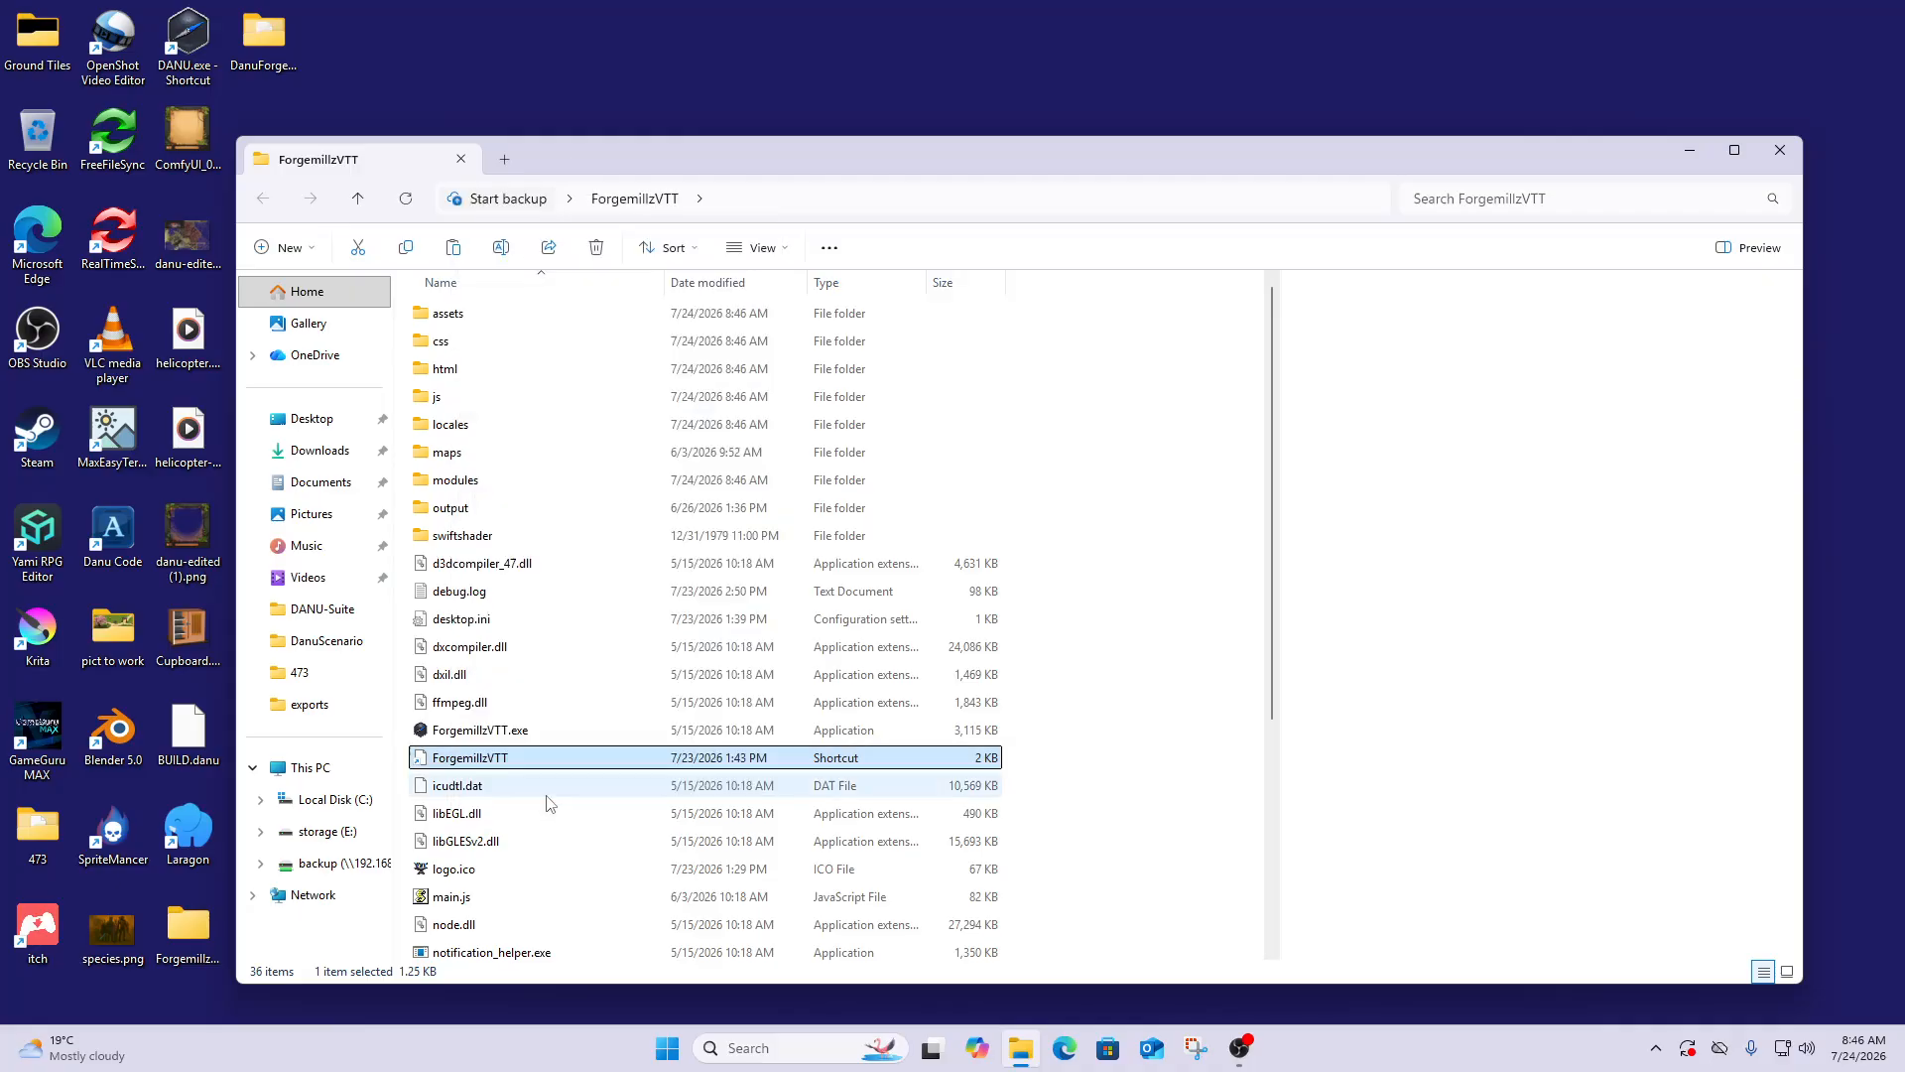
right_click(545, 83)
left_click(581, 111)
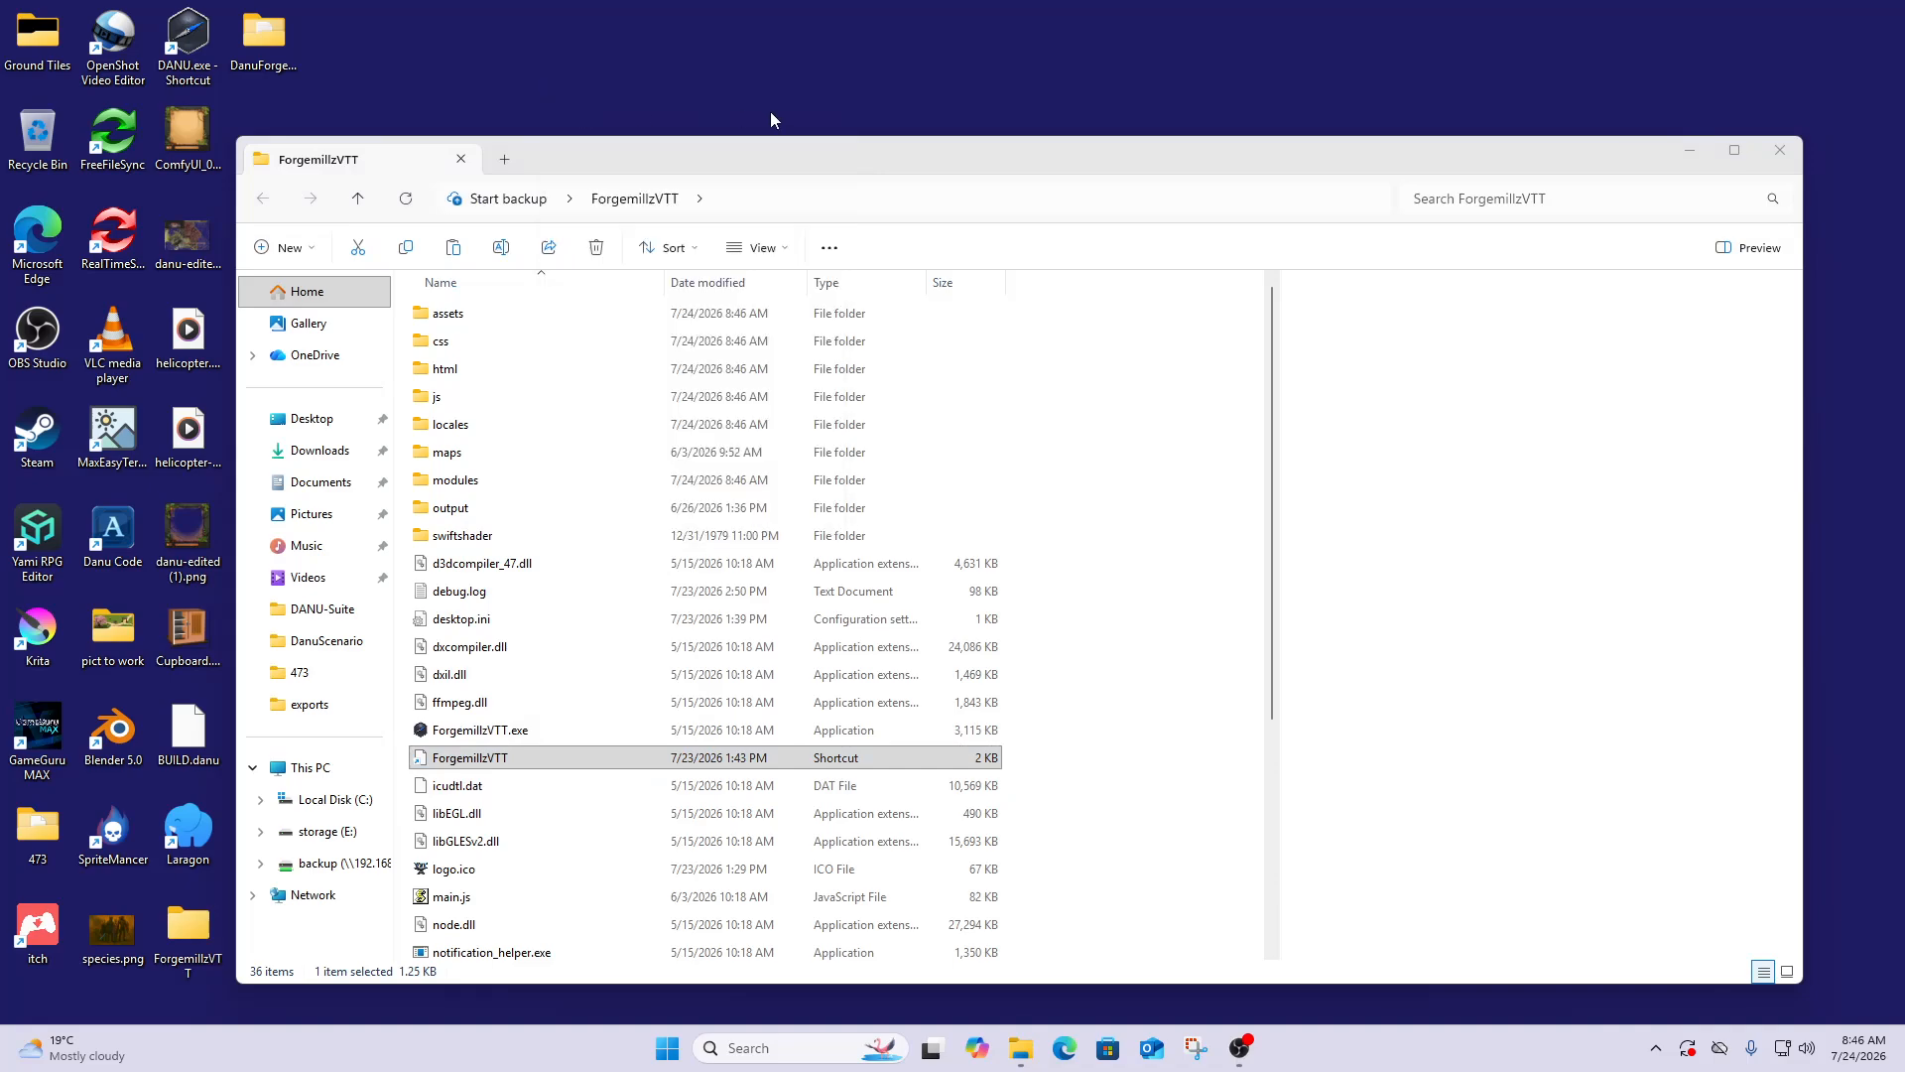
left_click(1780, 150)
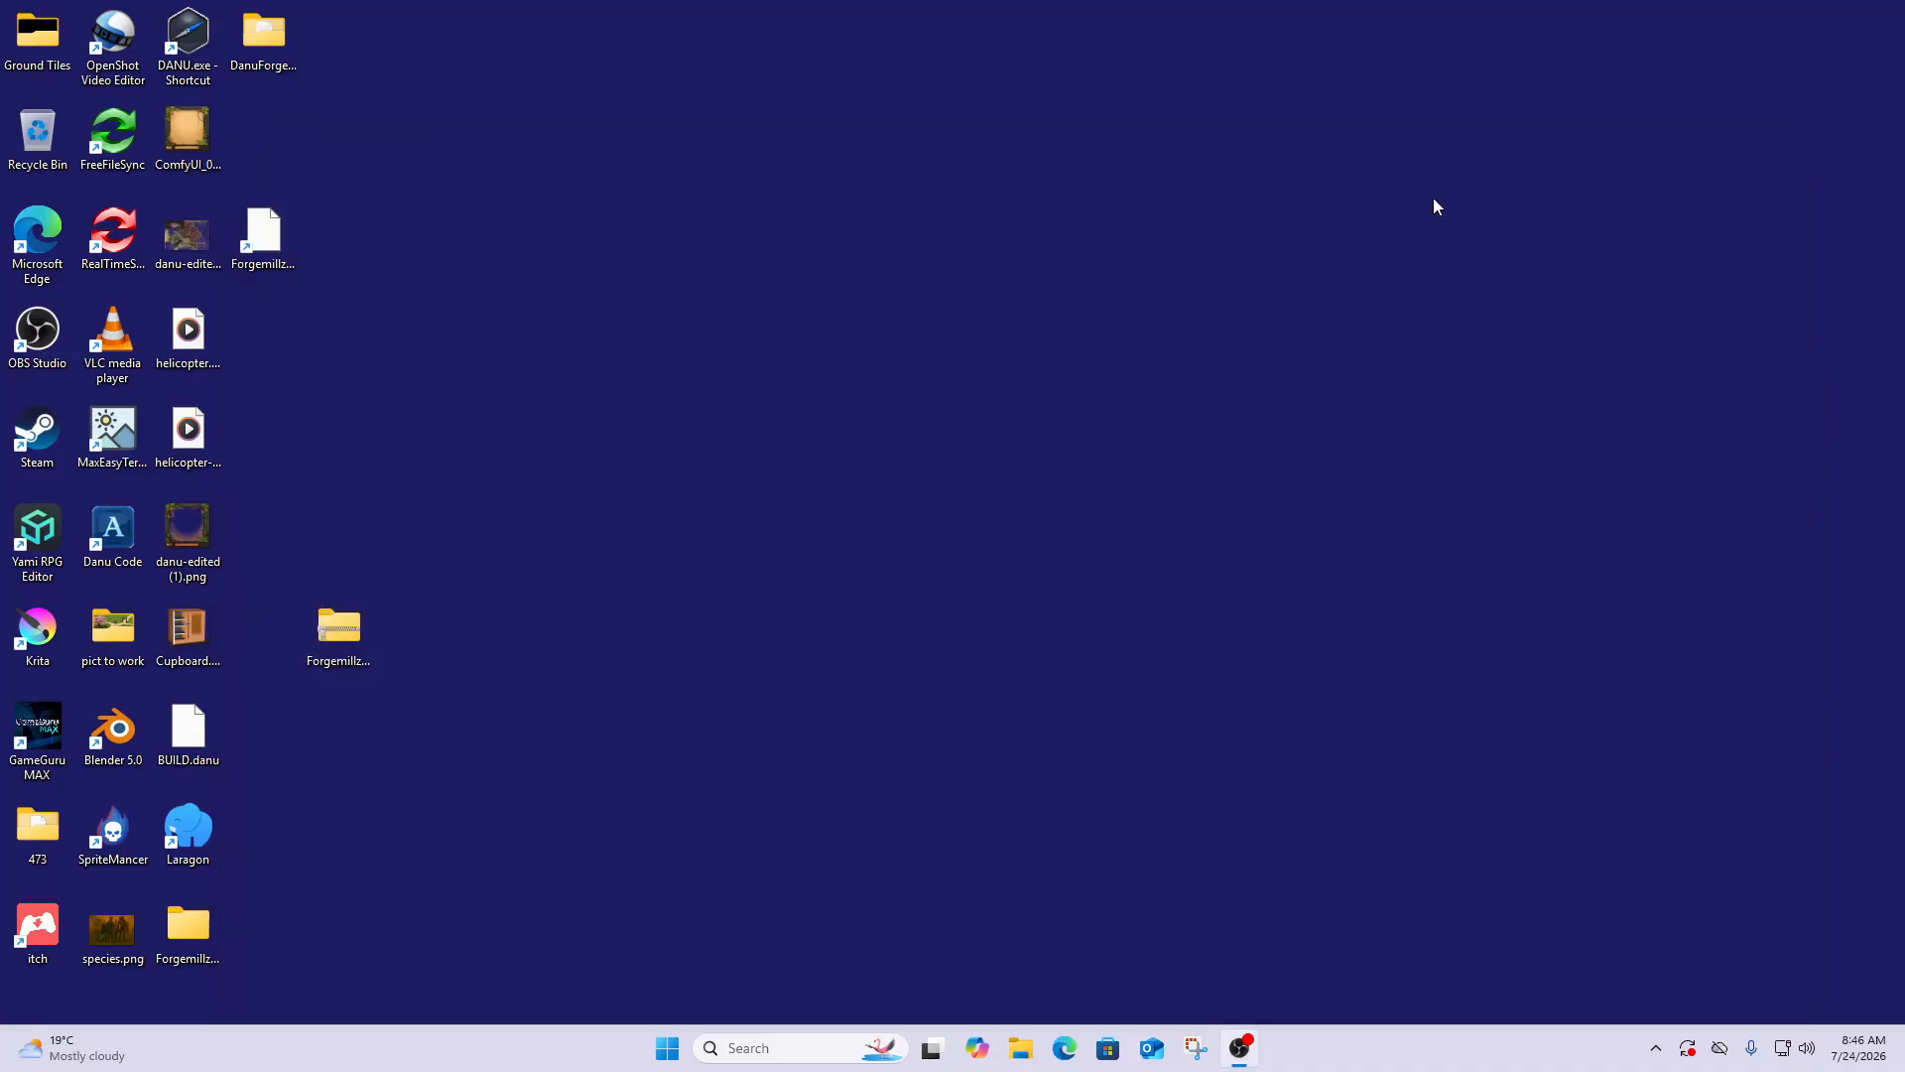
Relink the desktop ForgemillzVTT shortcut to ForgemillzVTT.exe in the desktop's ForgemillzVTT folder, and close the application it launches
double_click(265, 243)
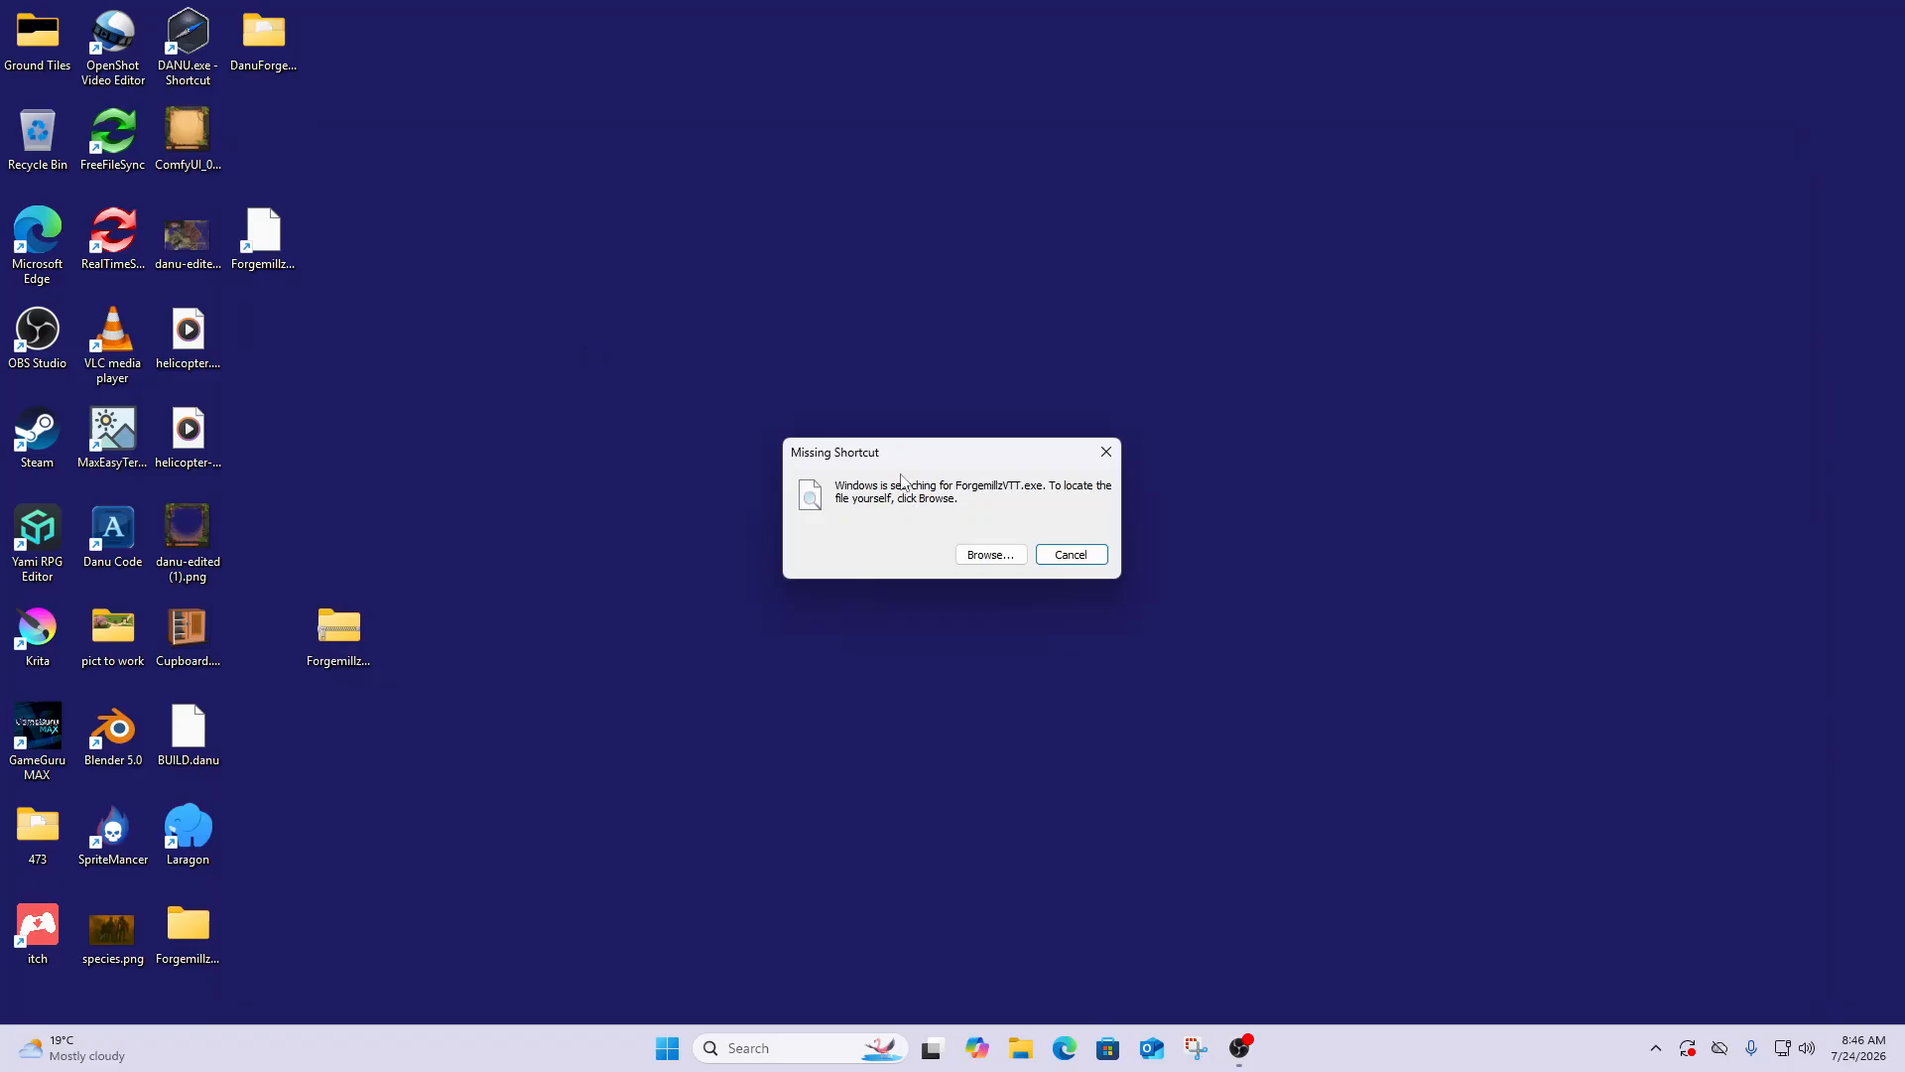
left_click(1002, 558)
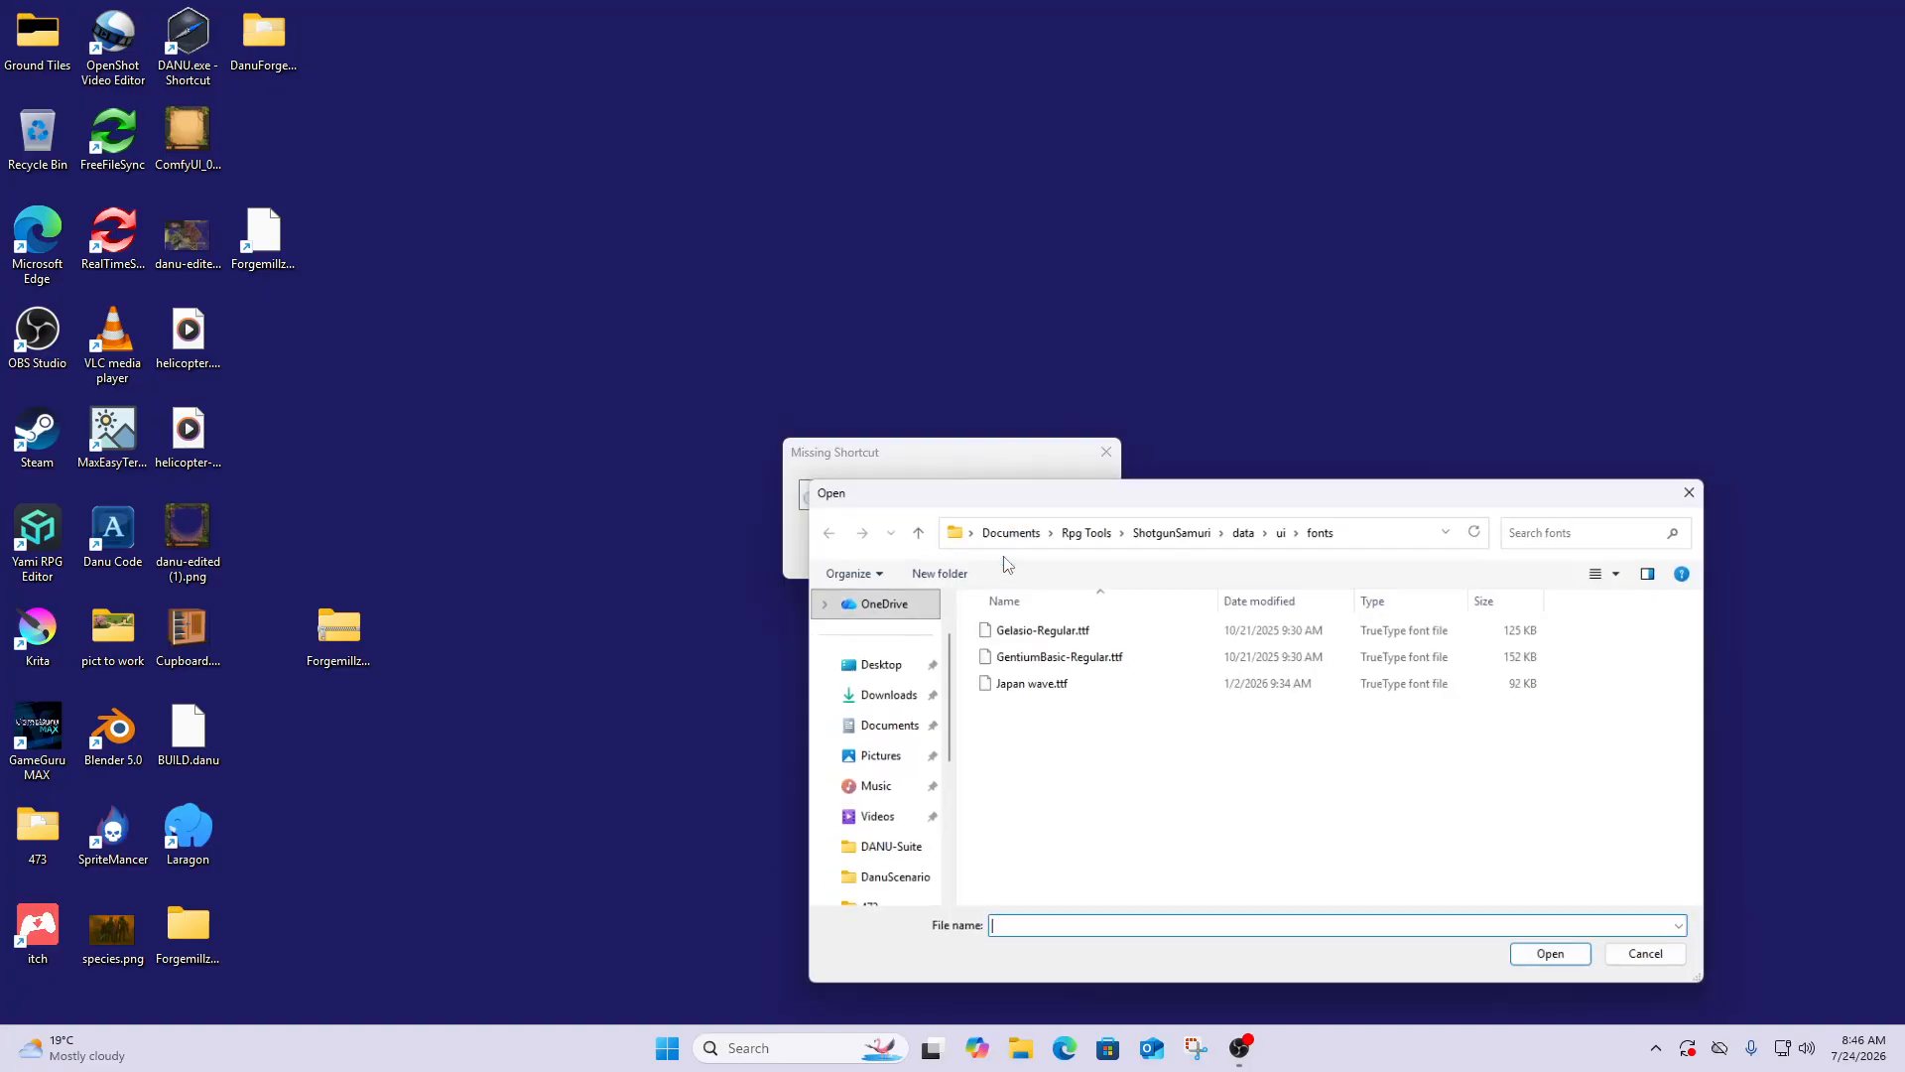
left_click(865, 664)
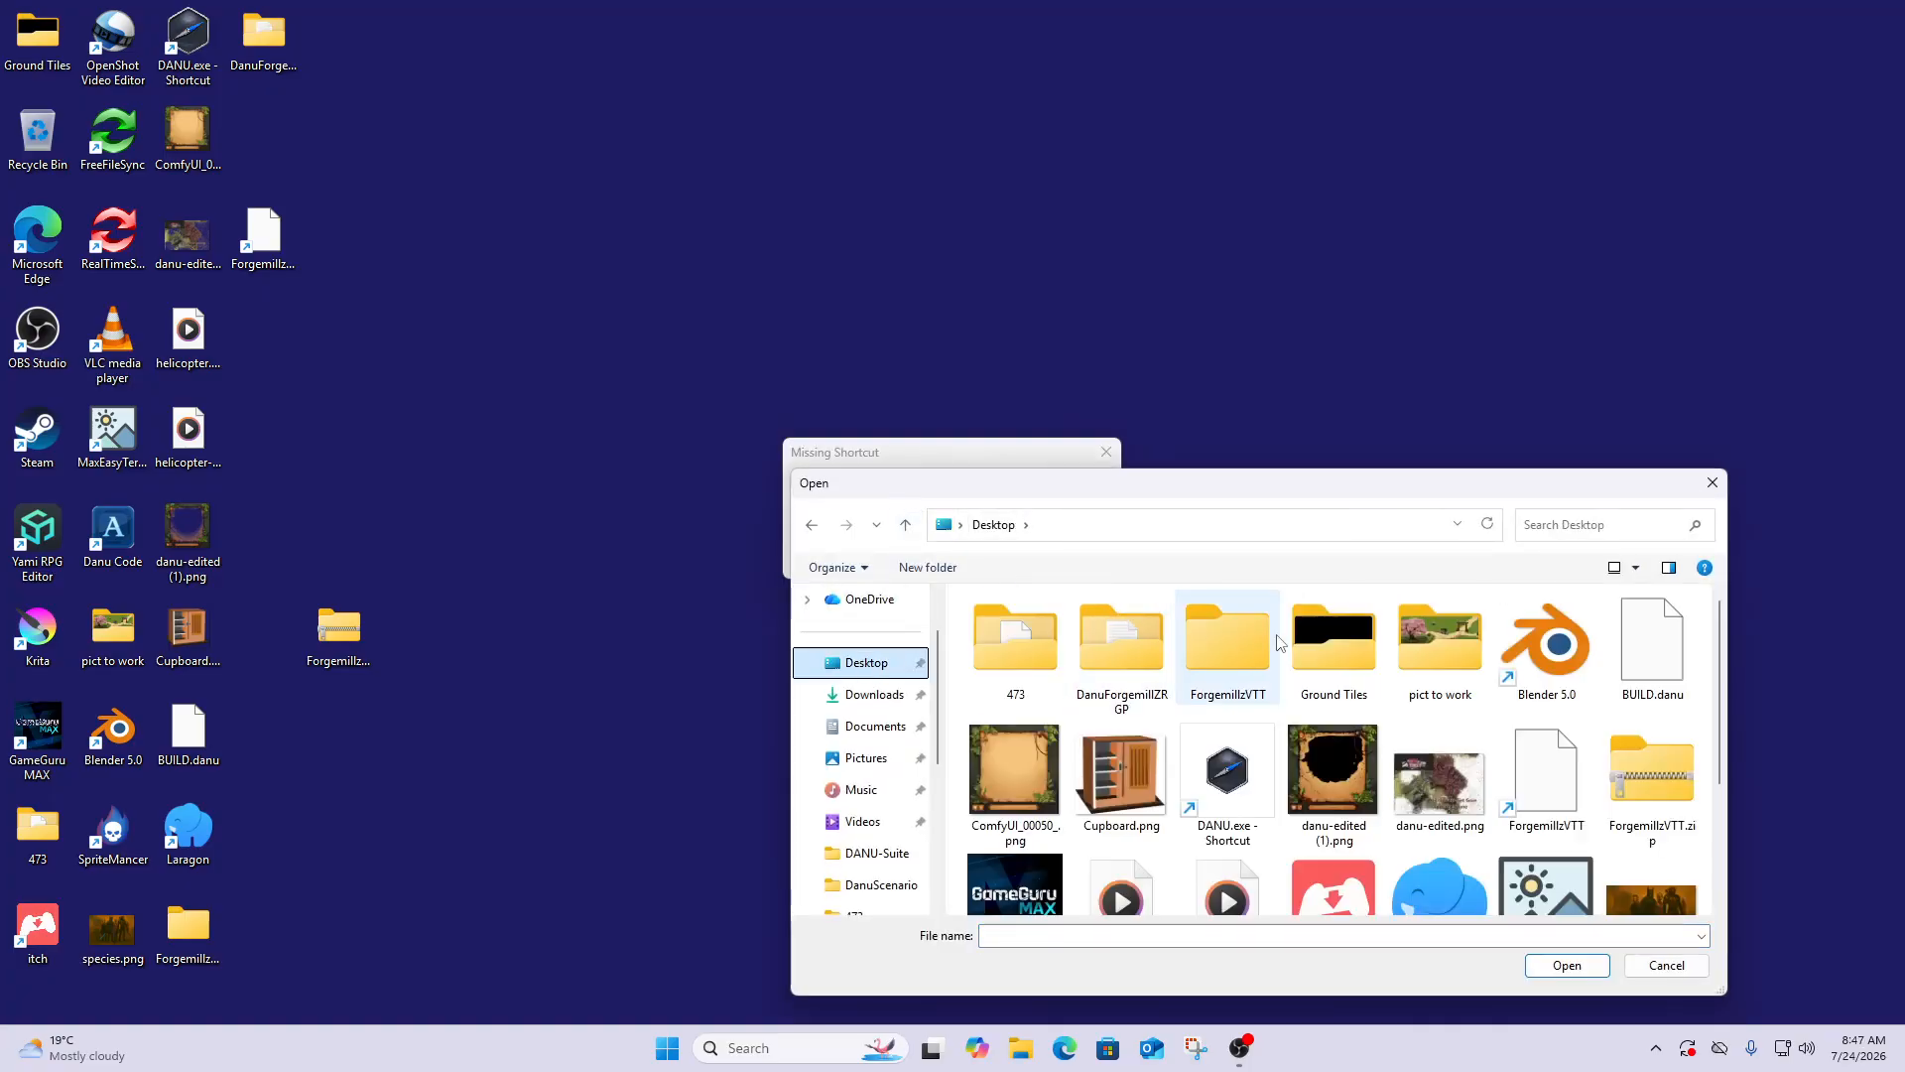
double_click(1231, 659)
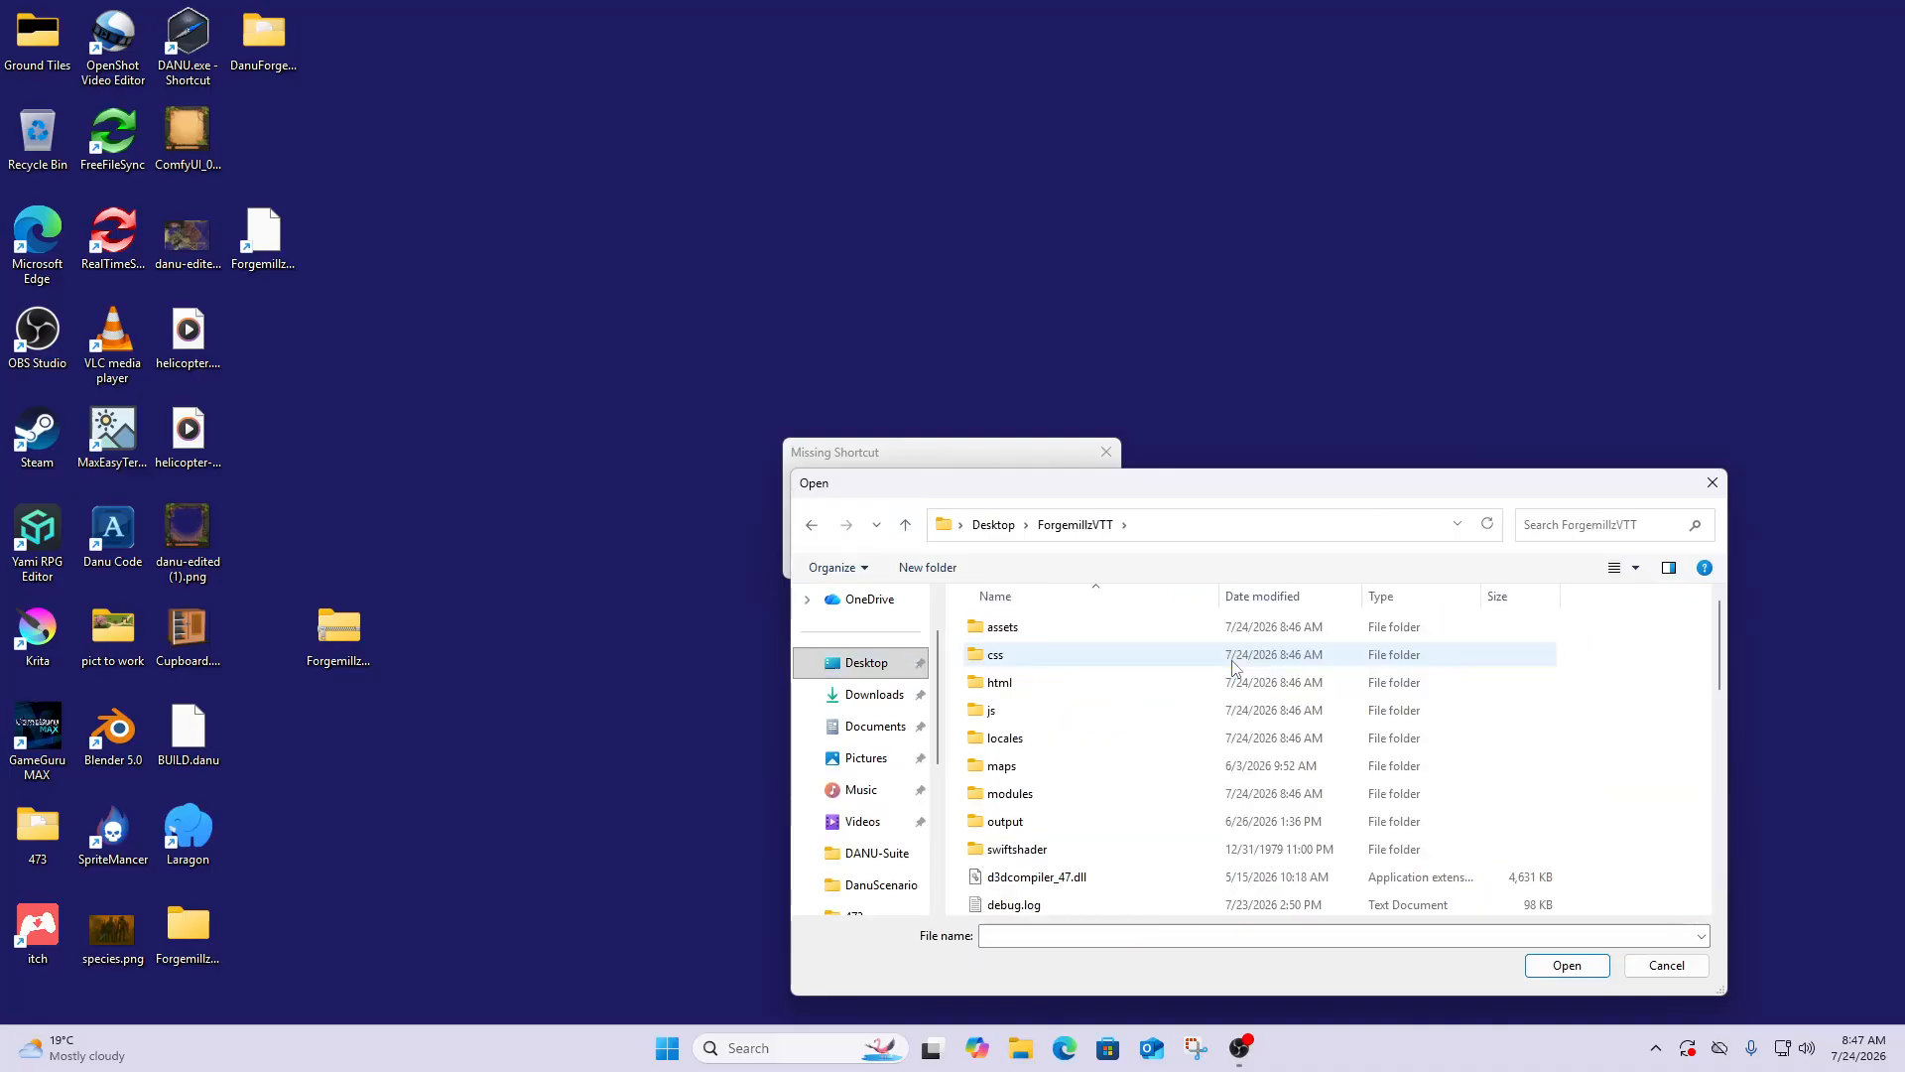
scroll(1106, 787, "down", 4)
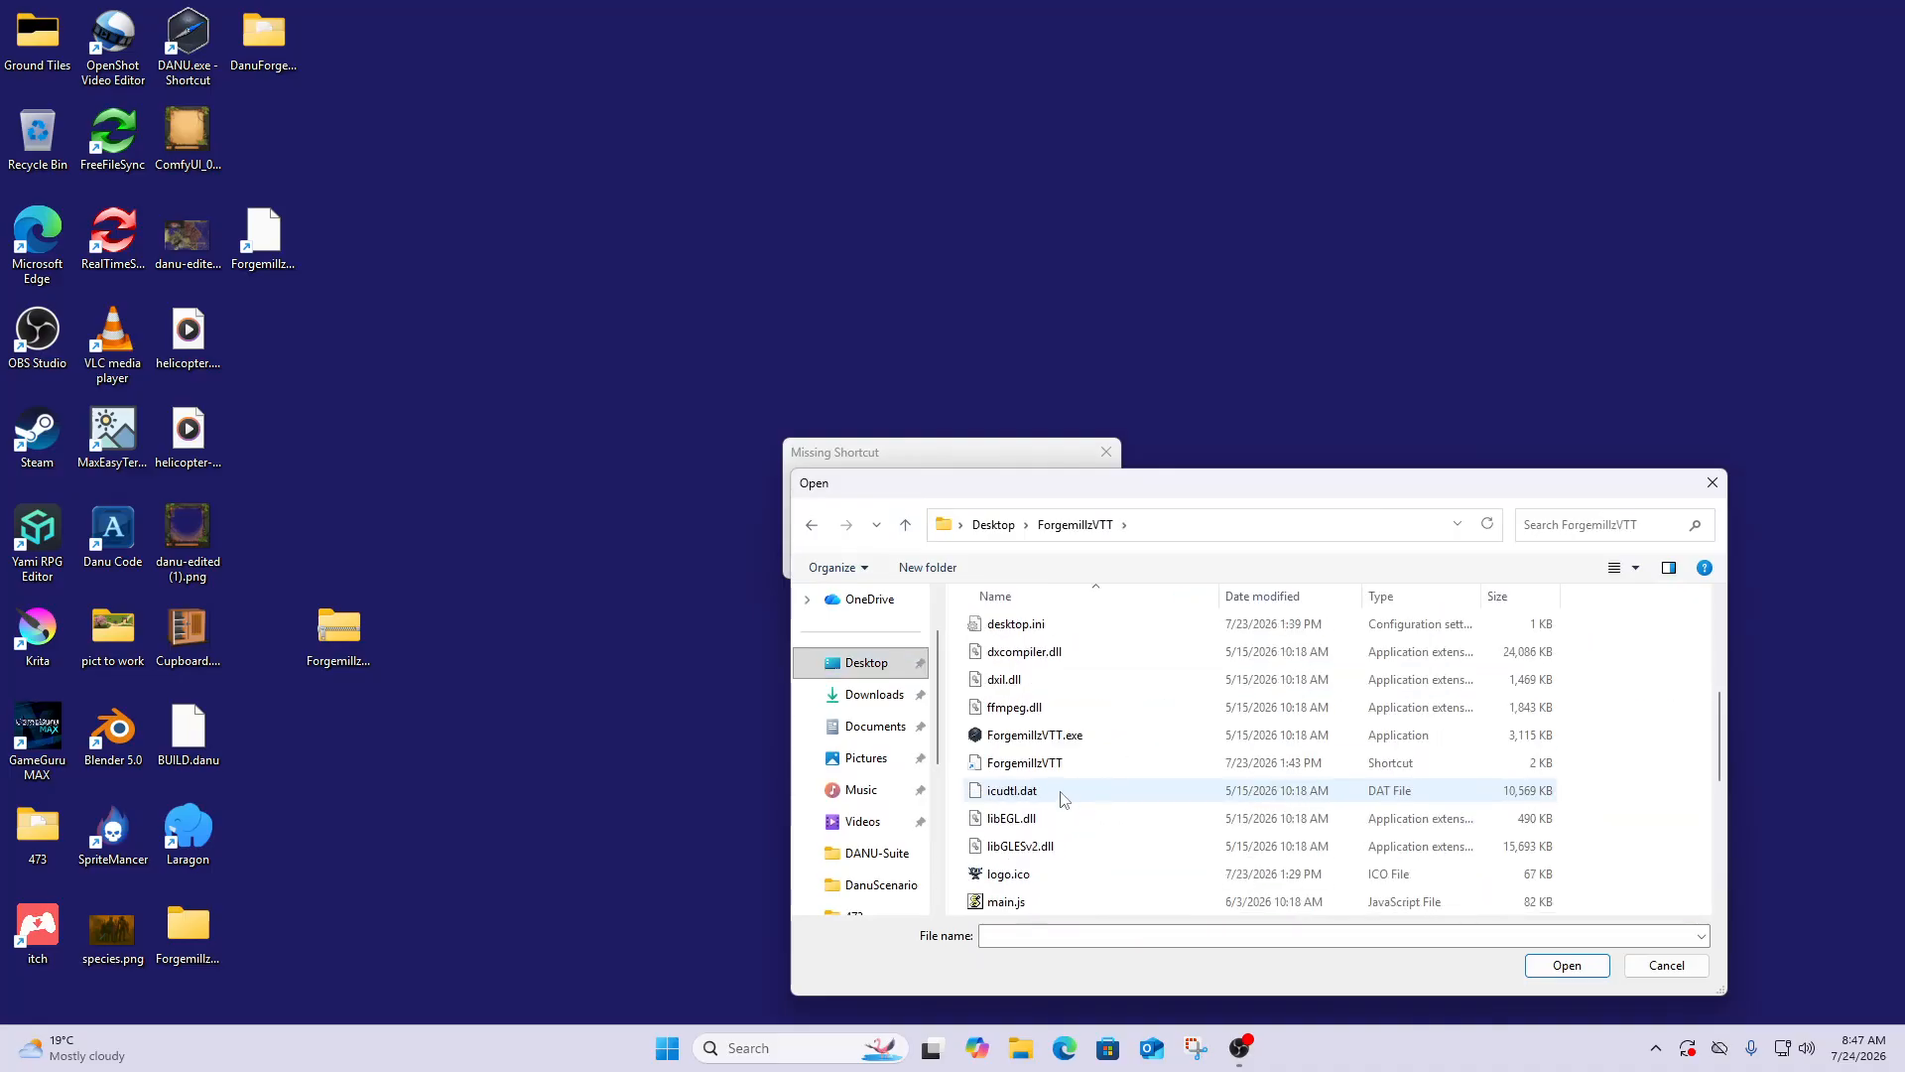
left_click(1018, 739)
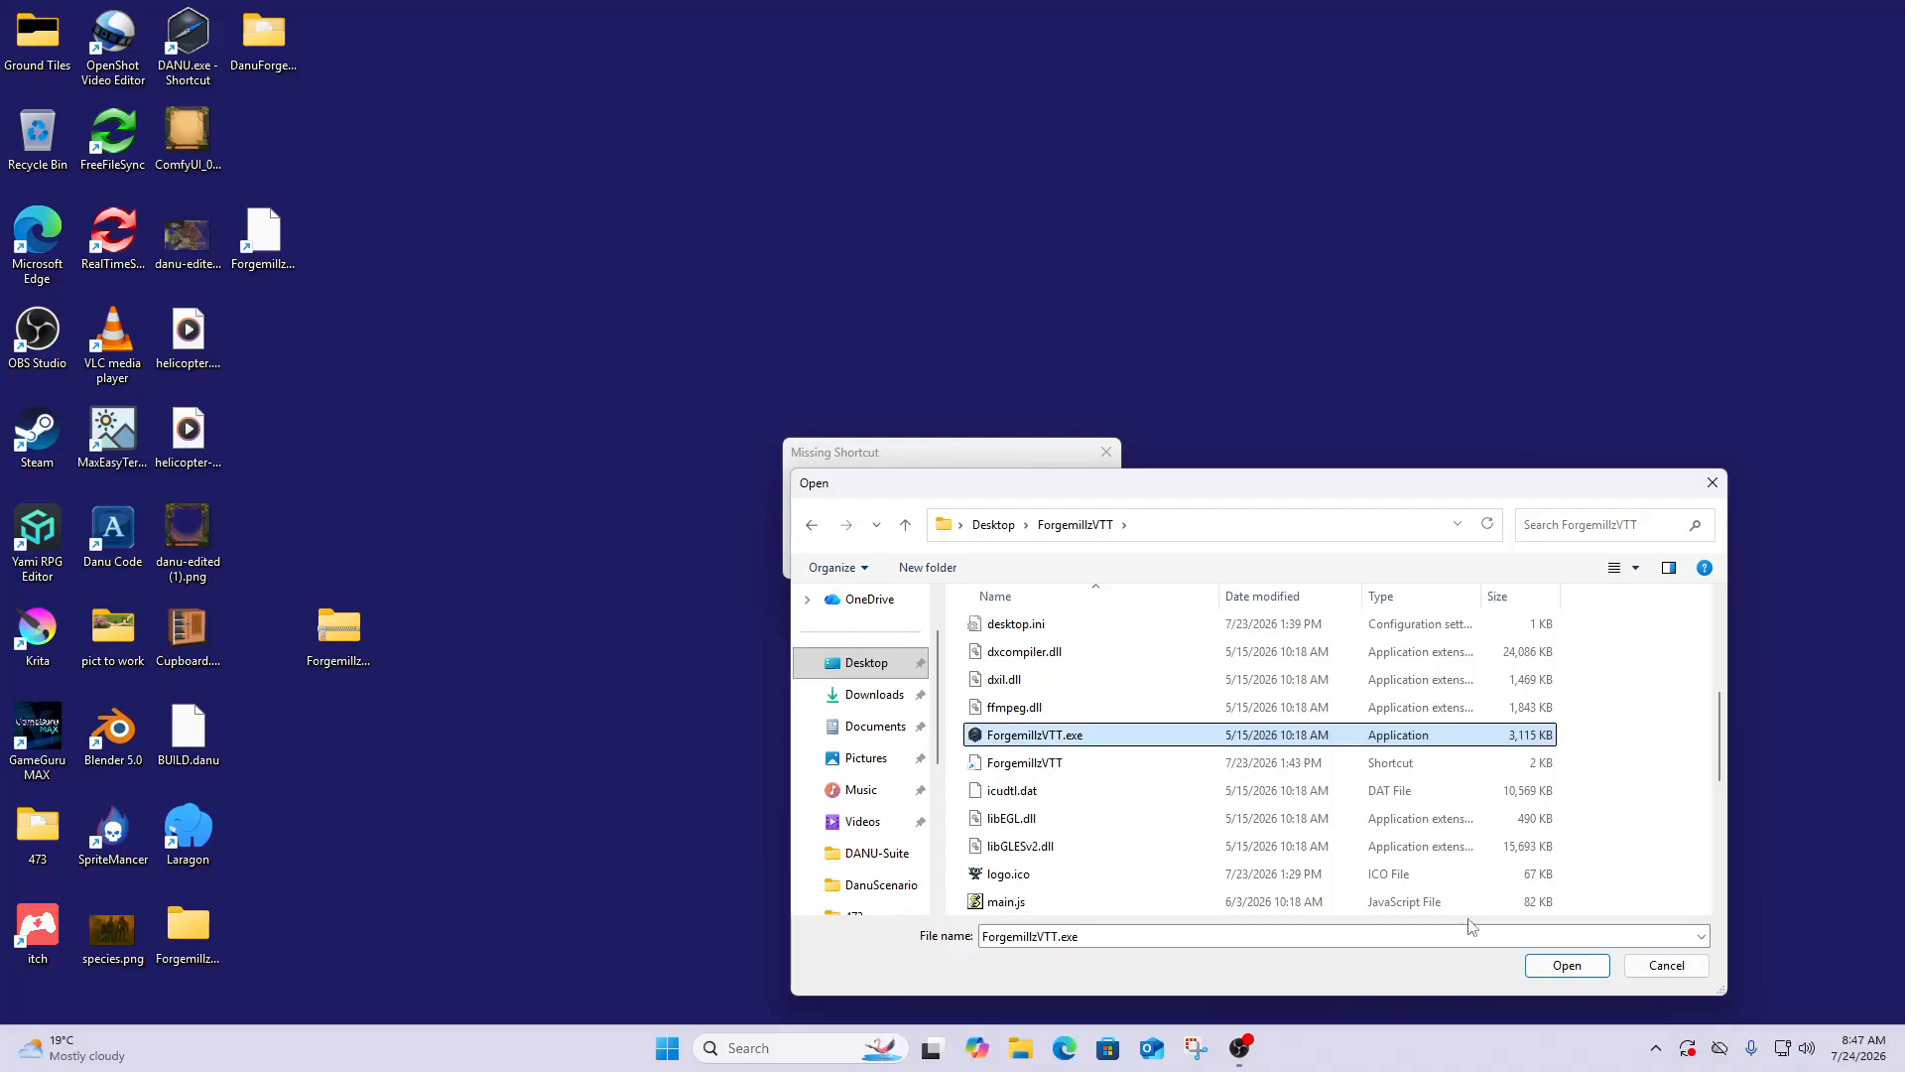
left_click(1568, 966)
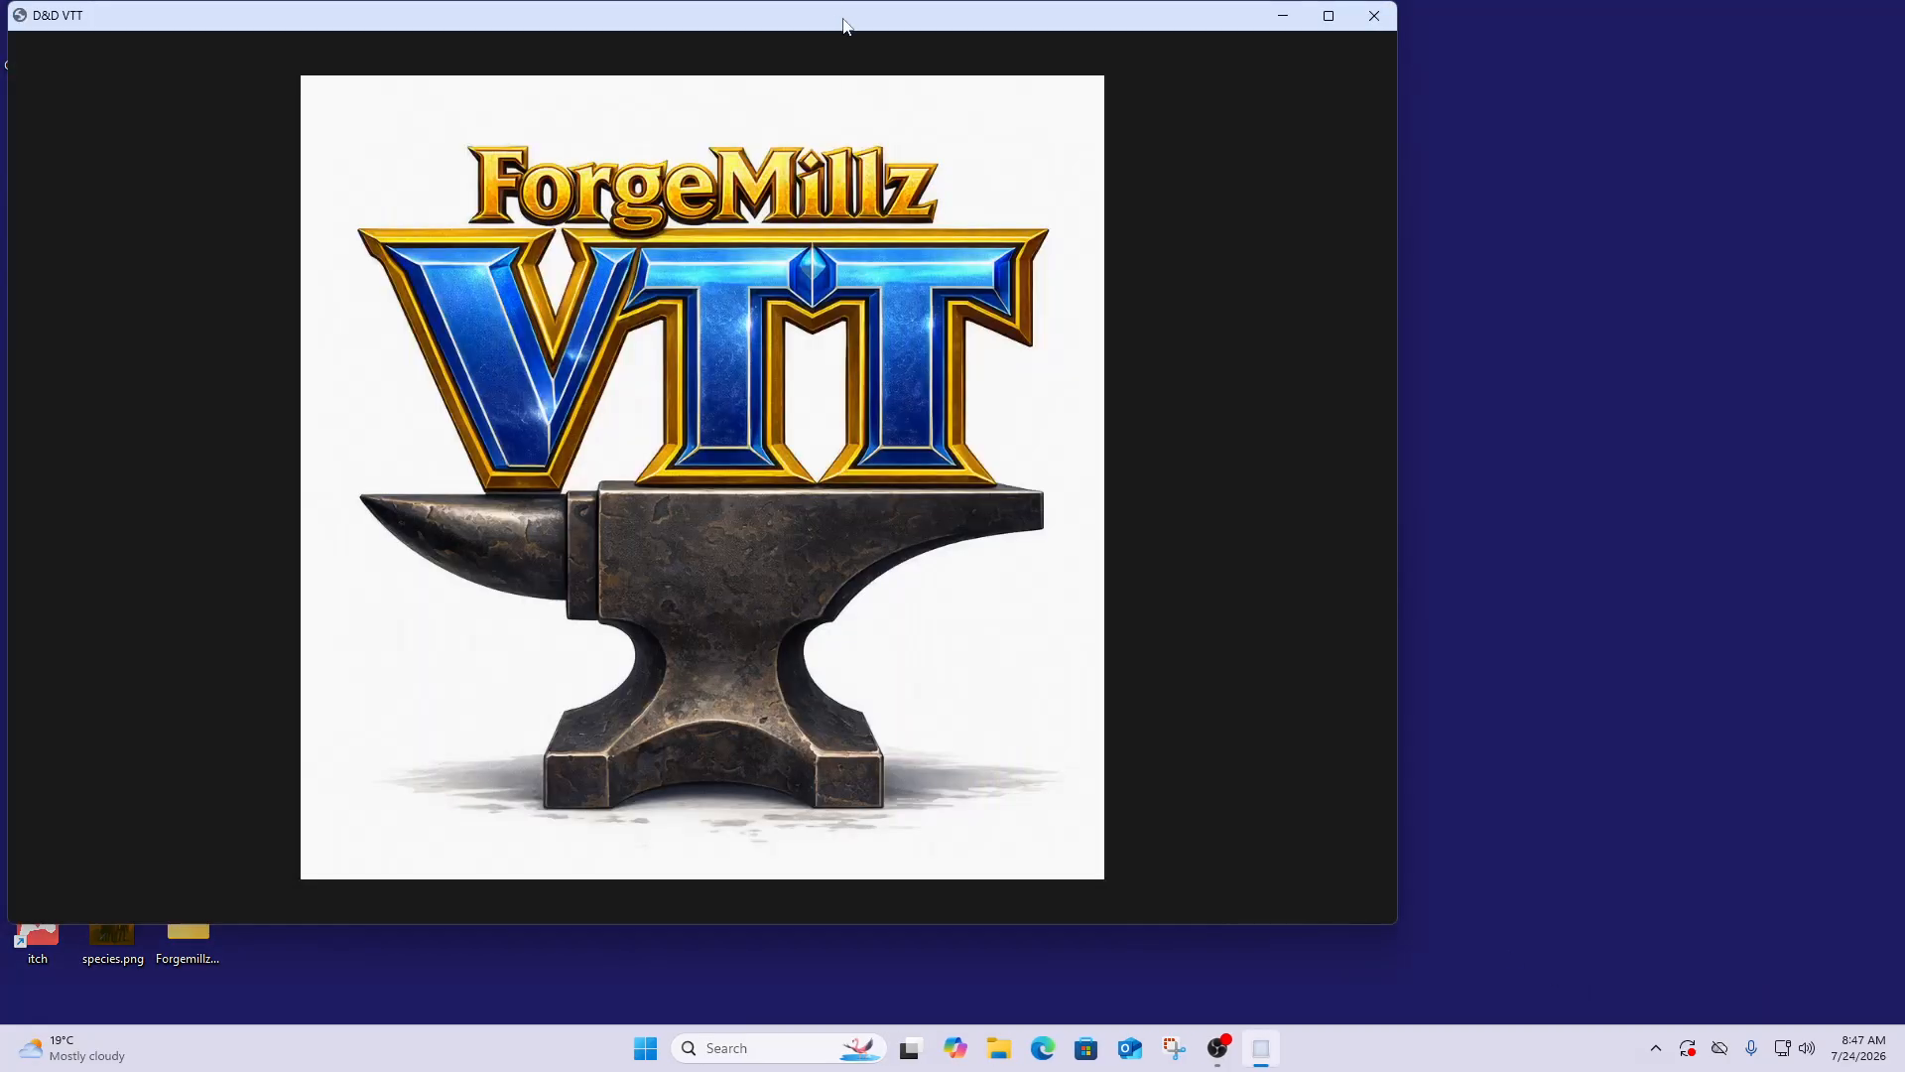
left_click_drag(844, 25, 1170, 110)
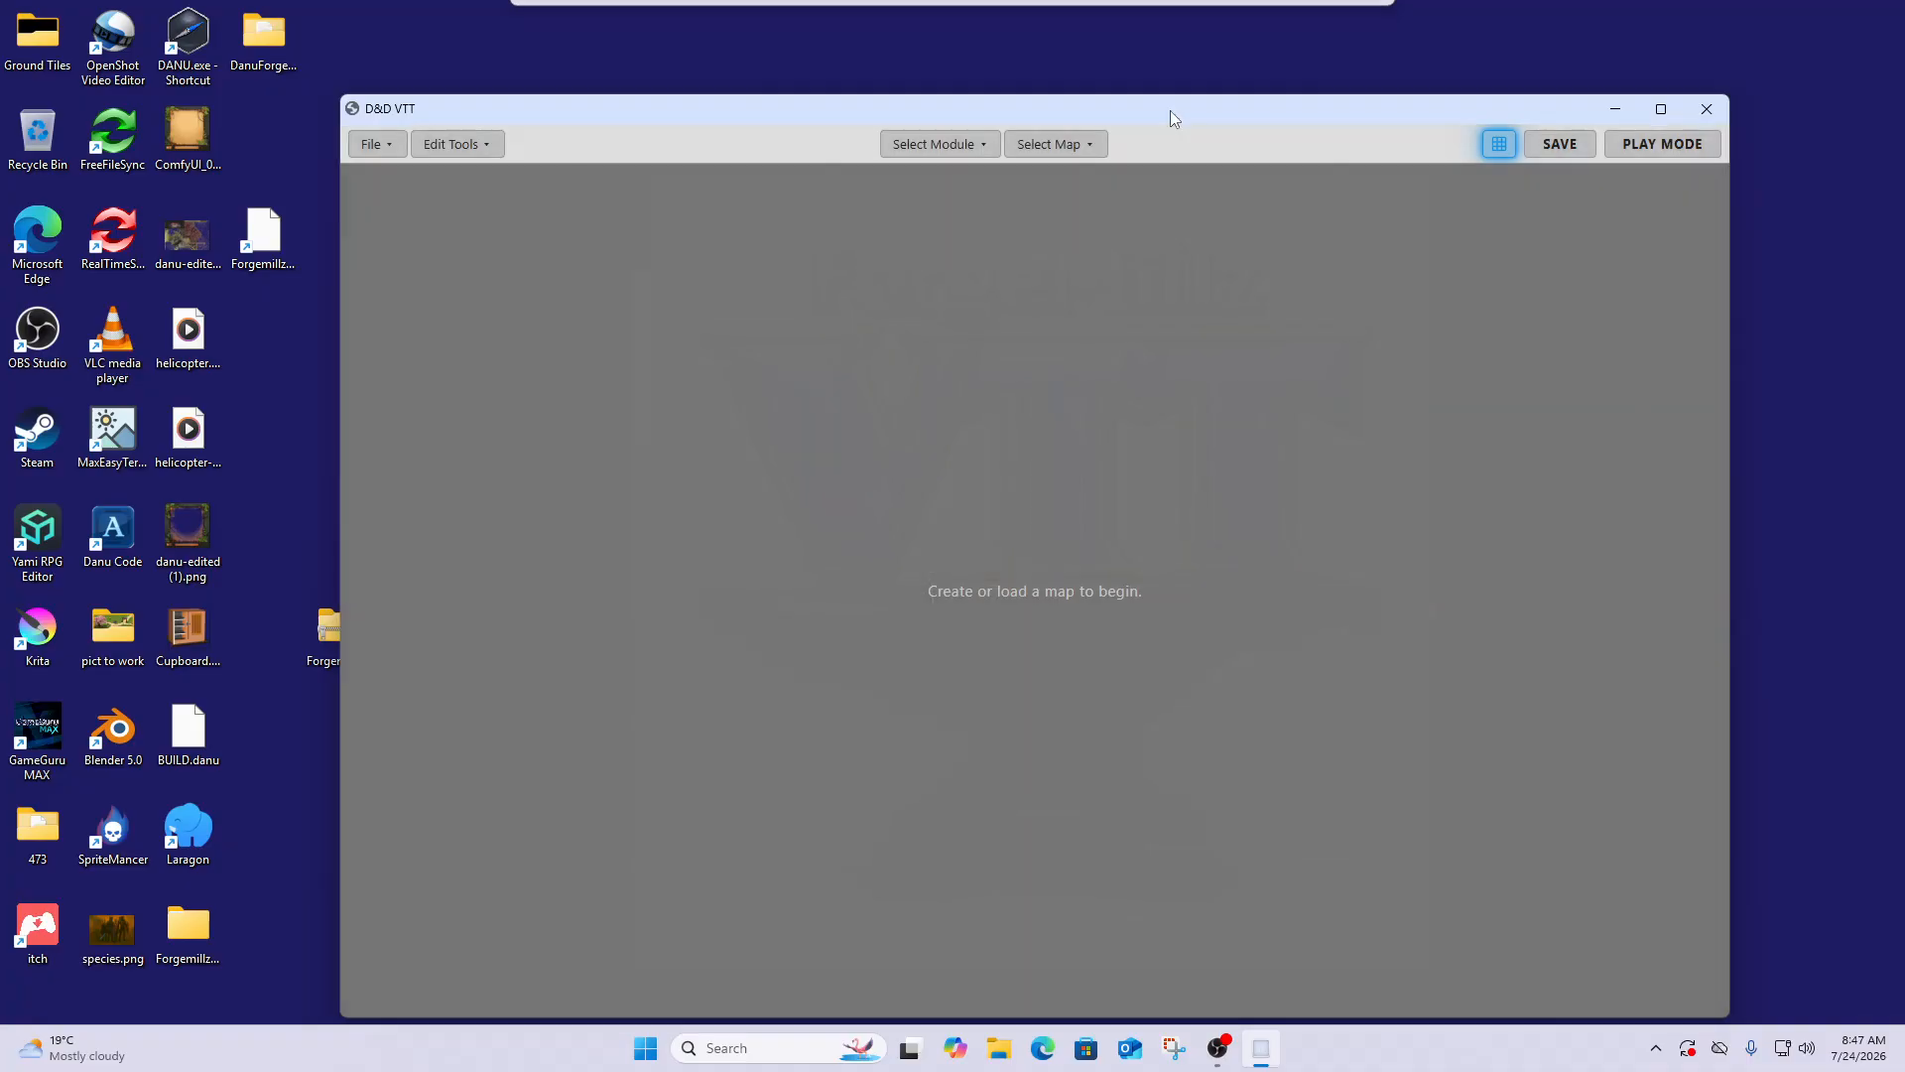
left_click(1707, 109)
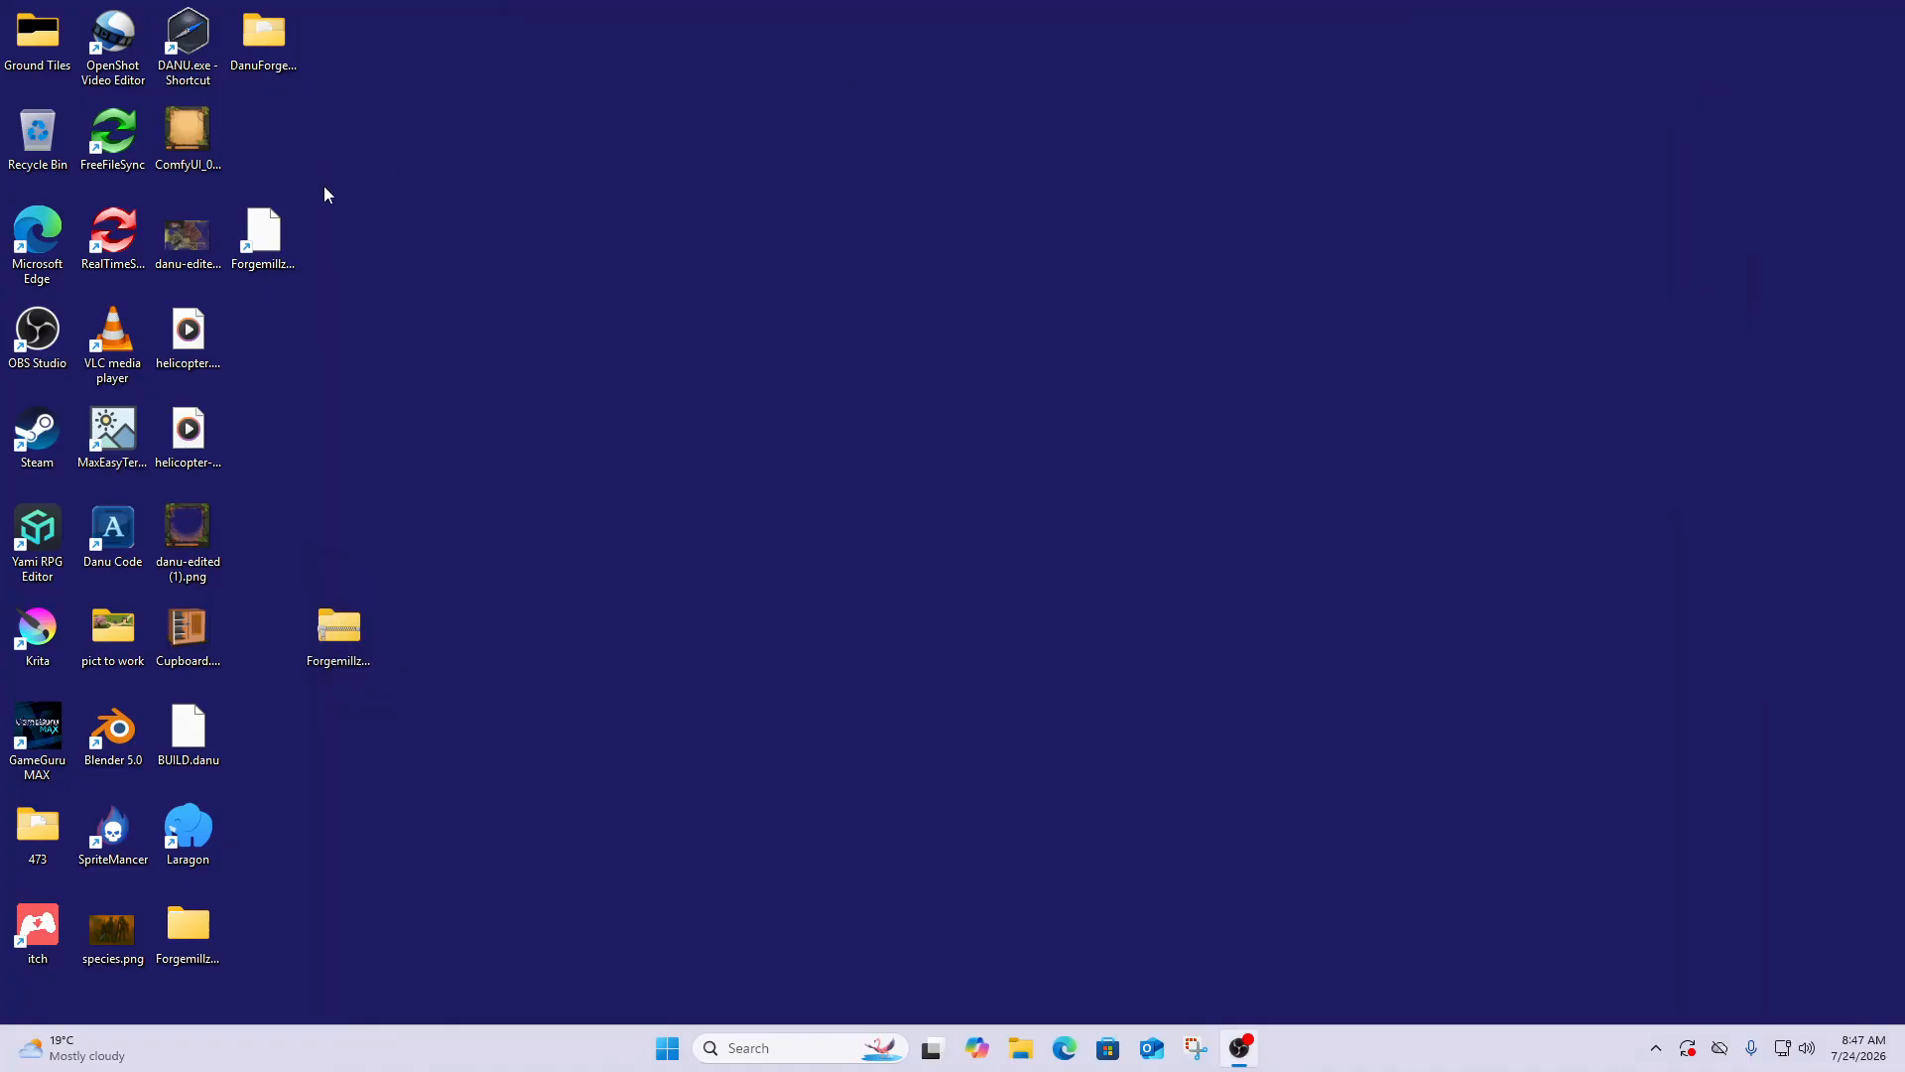
Change the desktop ForgemillzVTT shortcut's icon to logo.ico from the desktop's ForgemillzVTT folder, and apply the change
right_click(266, 236)
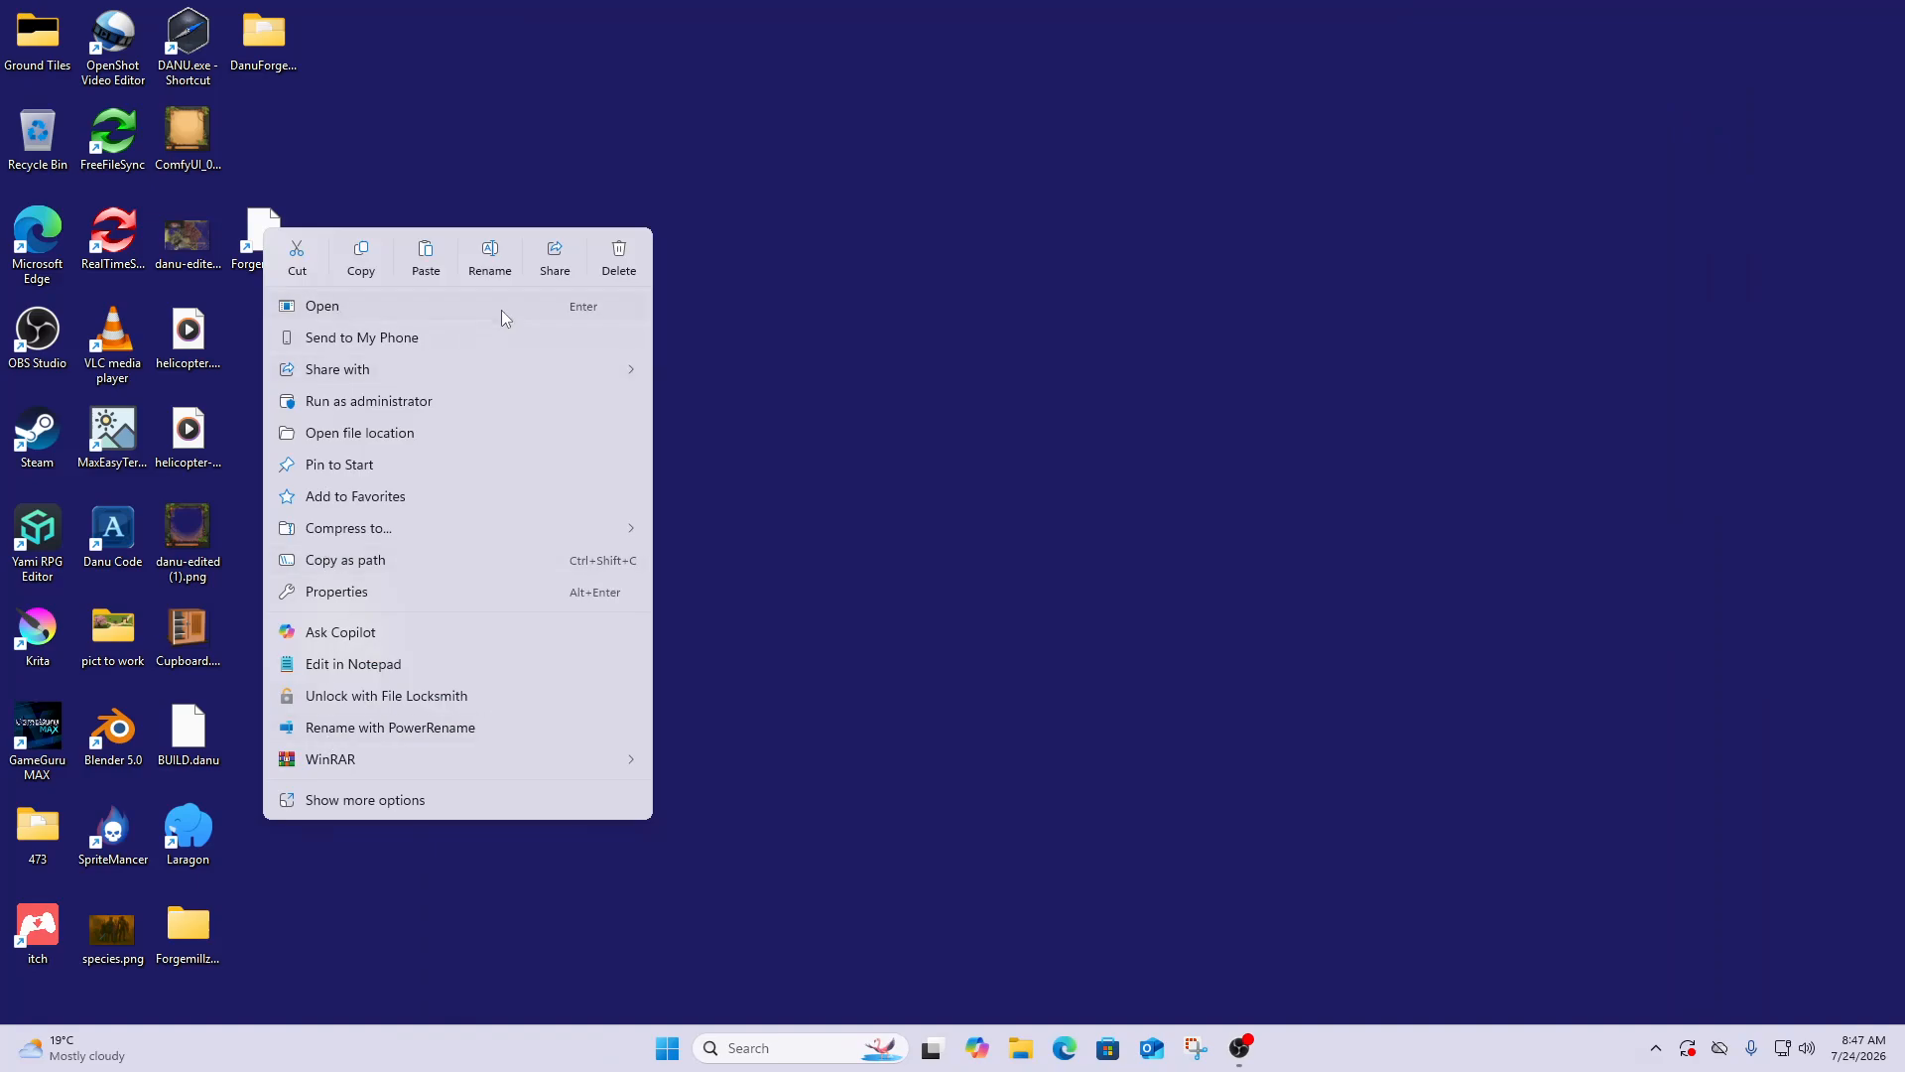
left_click(363, 592)
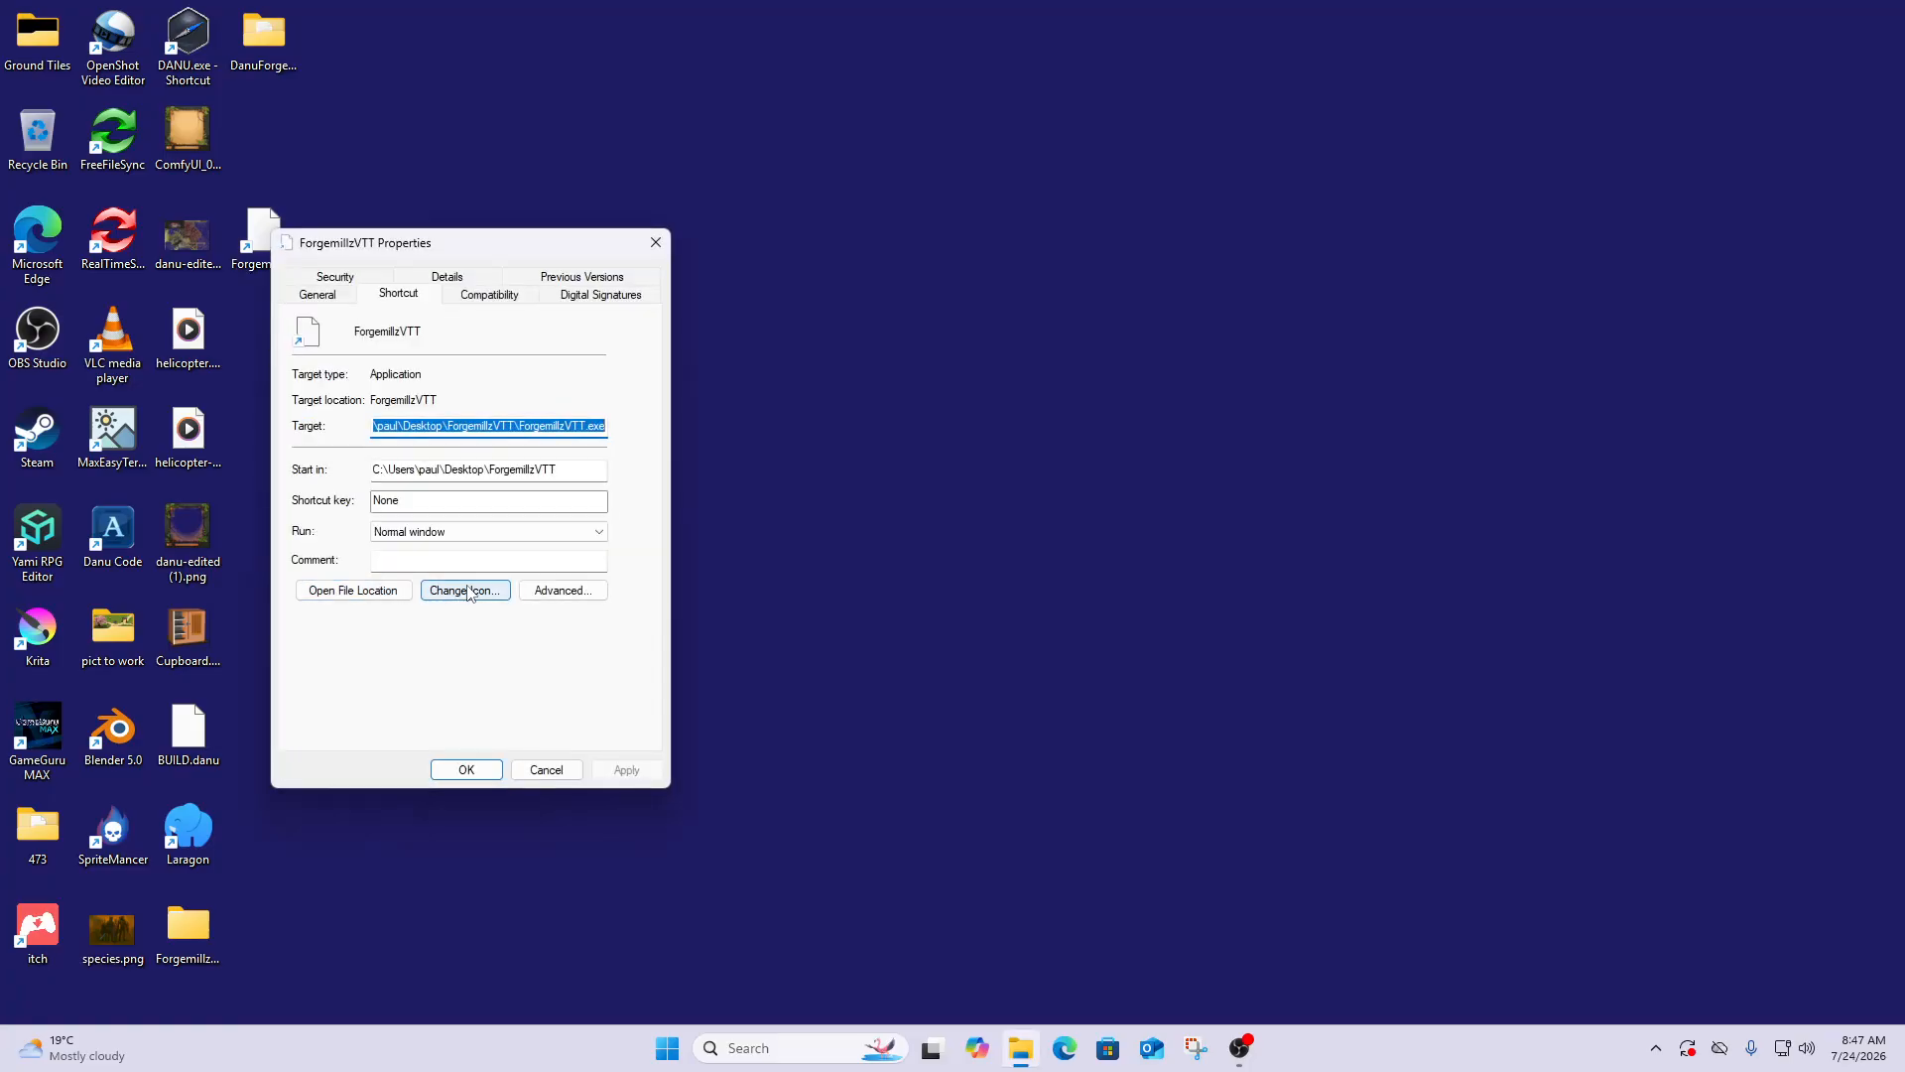
left_click(466, 590)
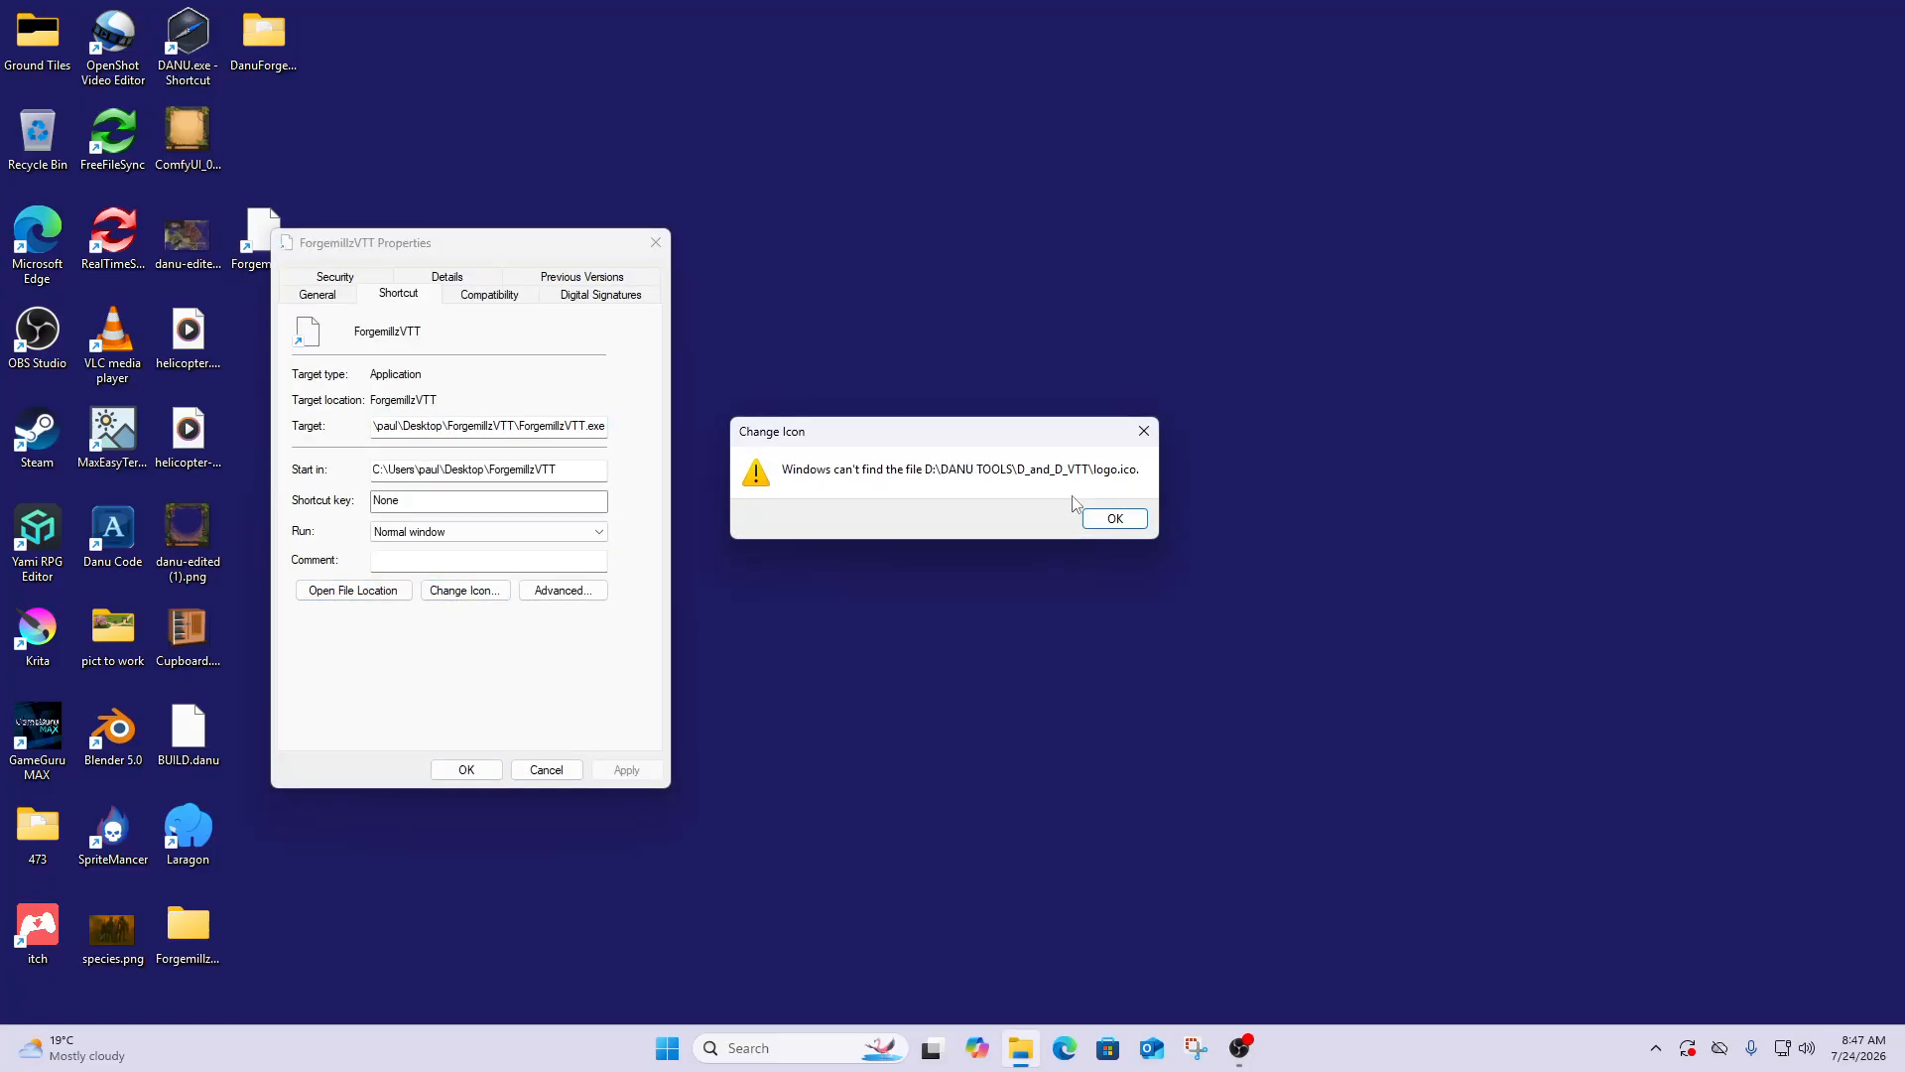
left_click(1115, 519)
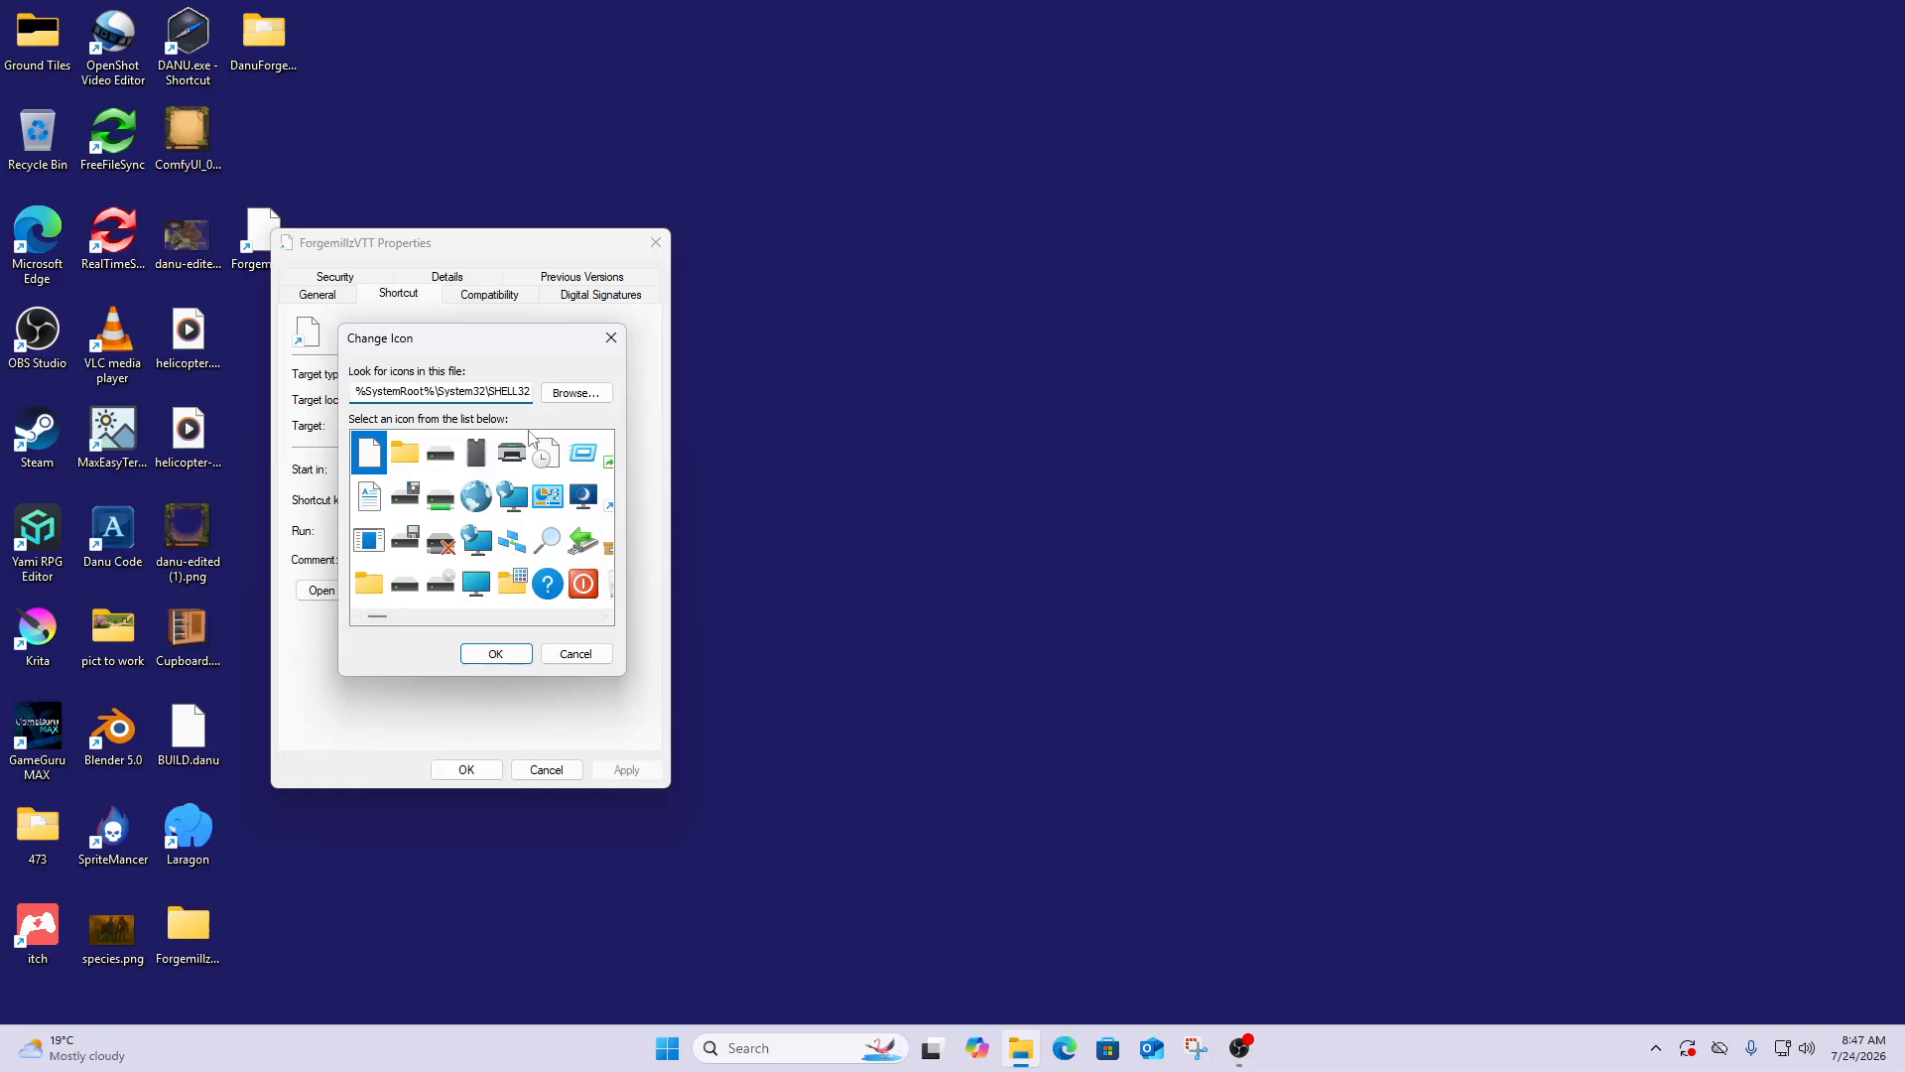
left_click(574, 395)
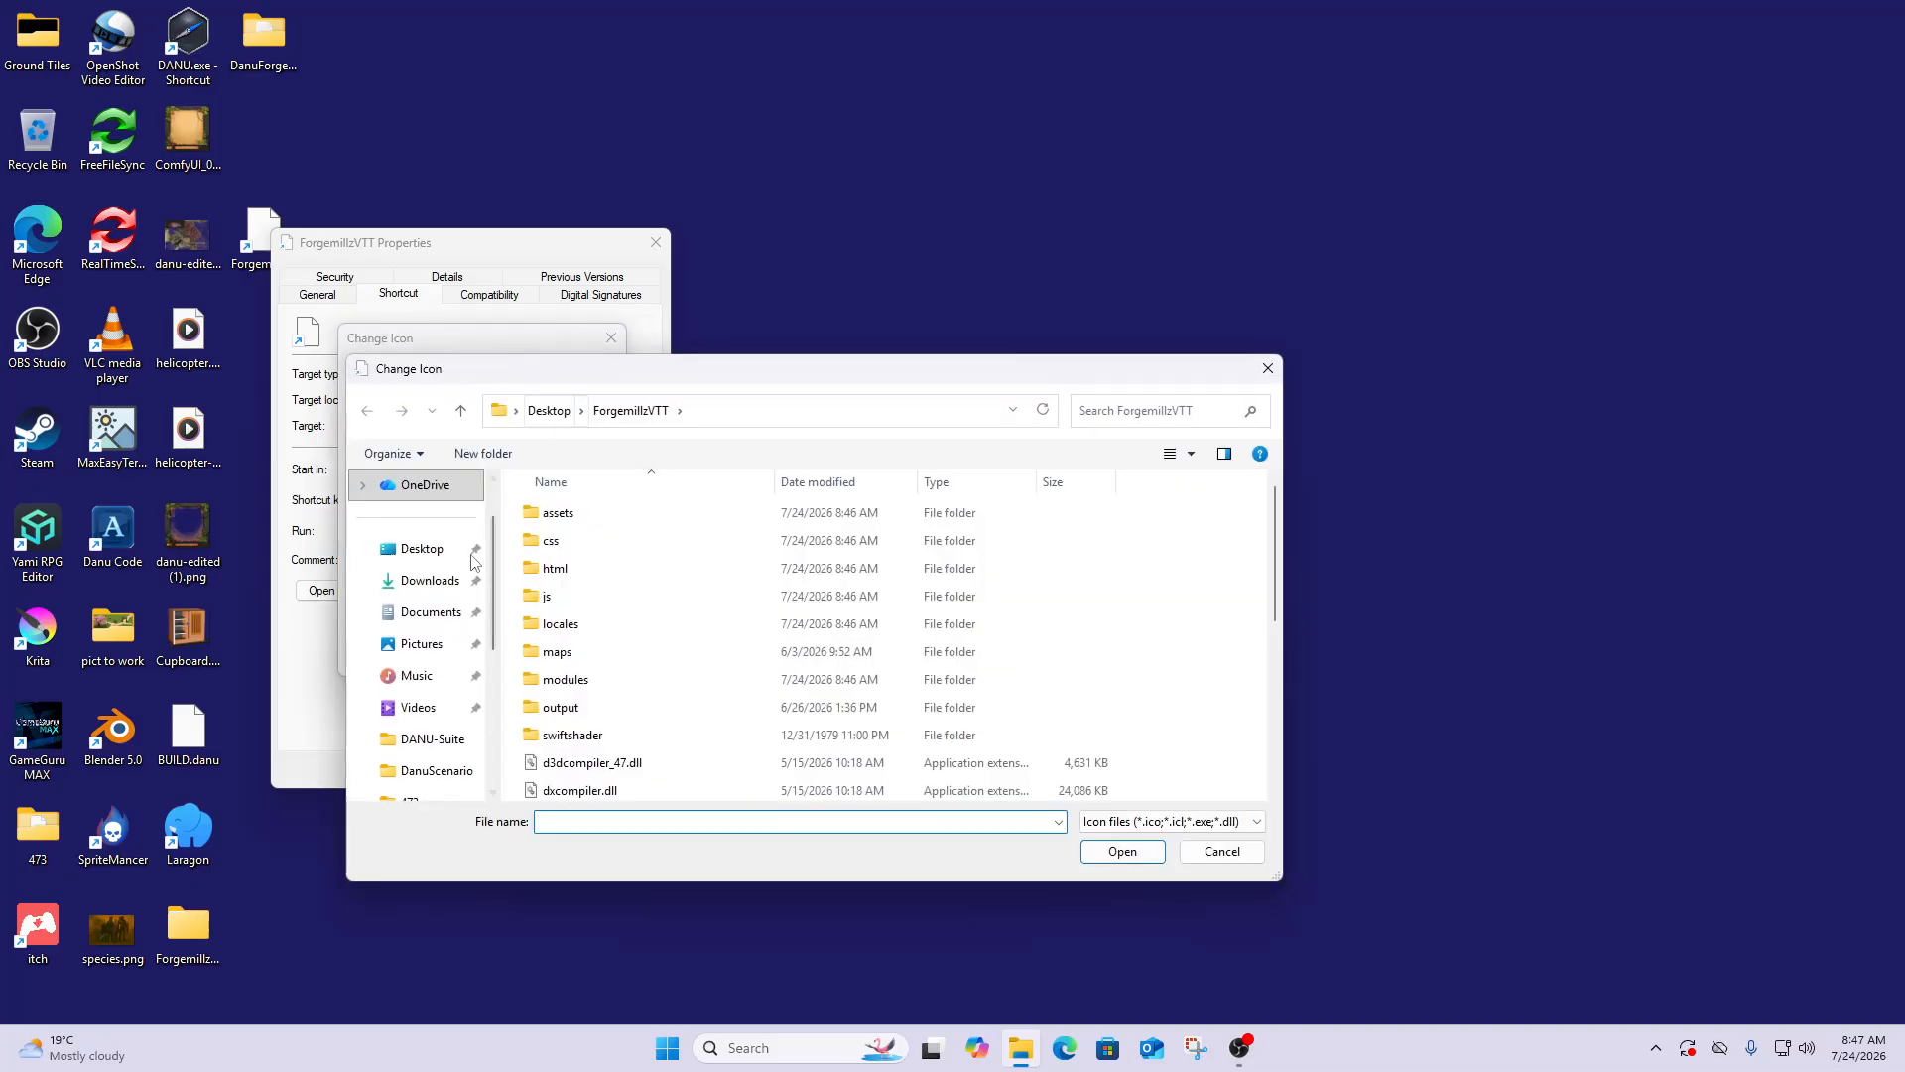
left_click(421, 548)
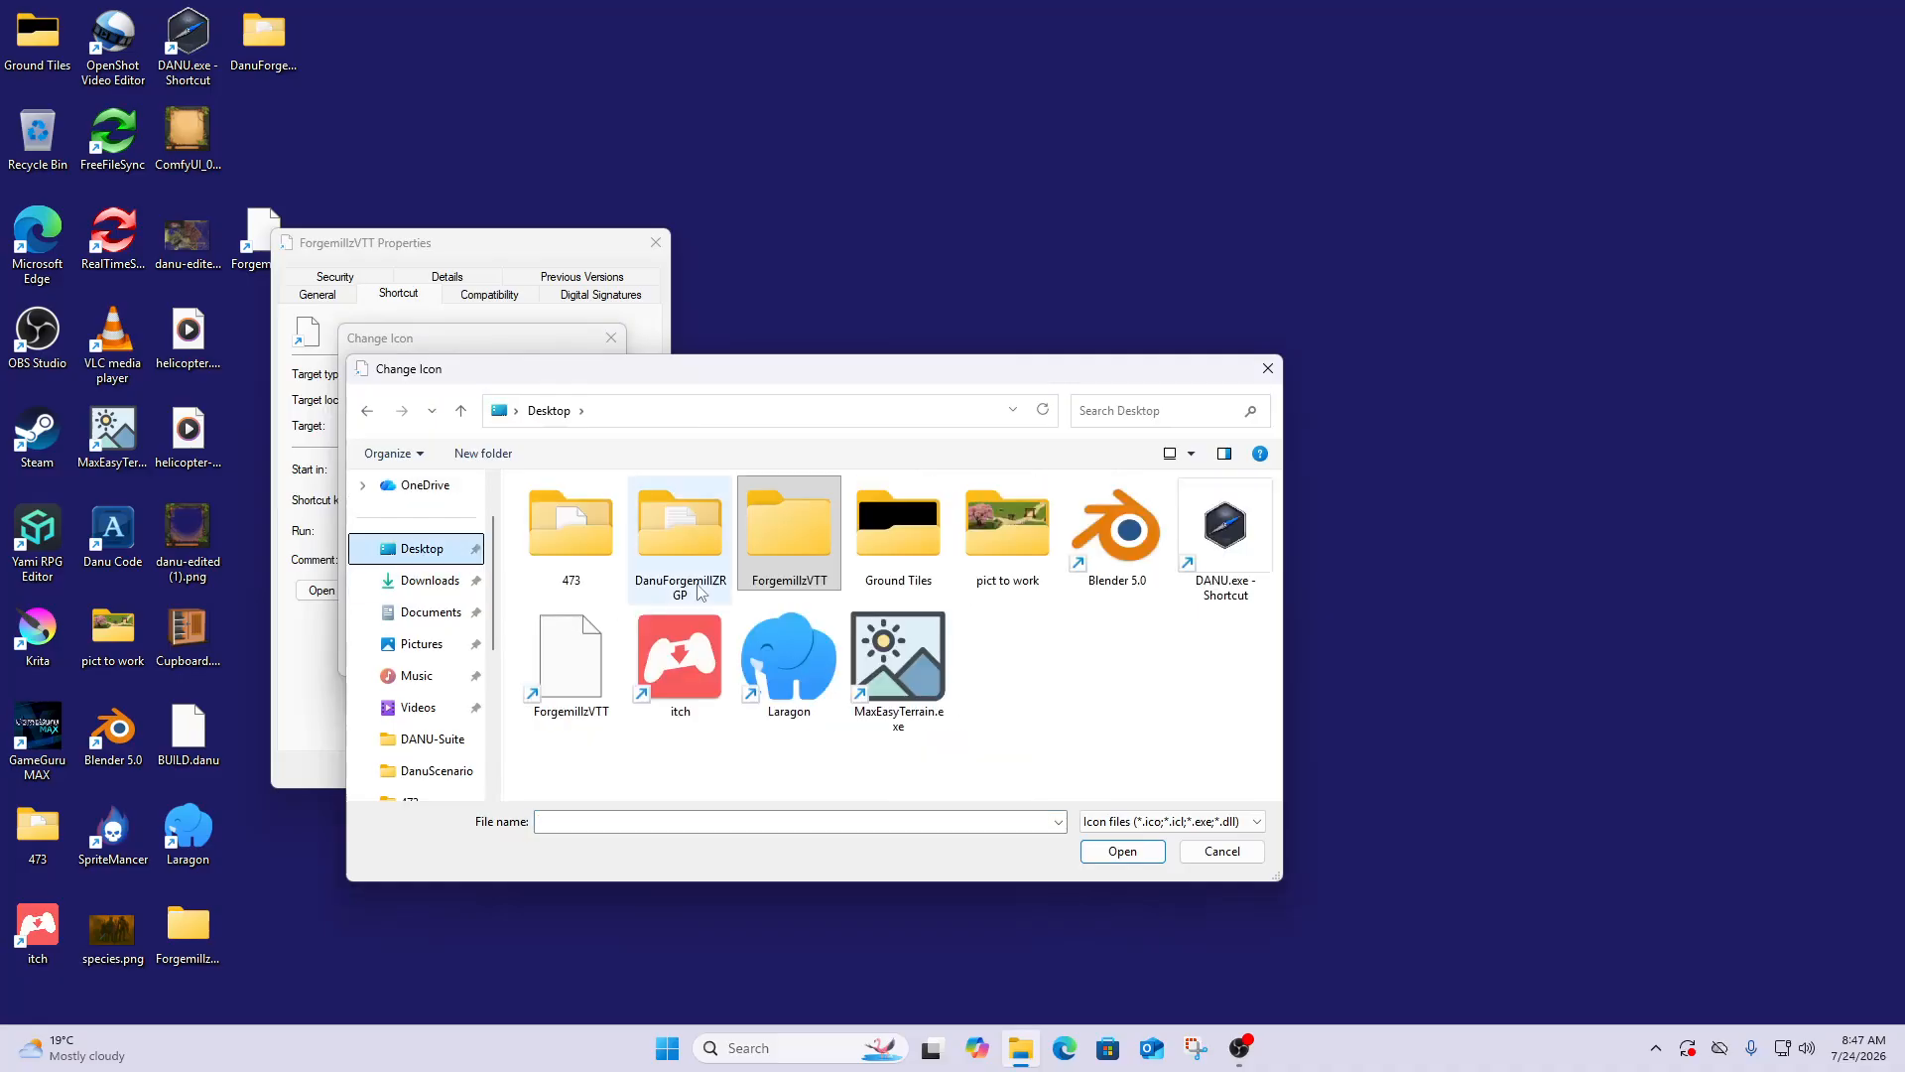
double_click(788, 549)
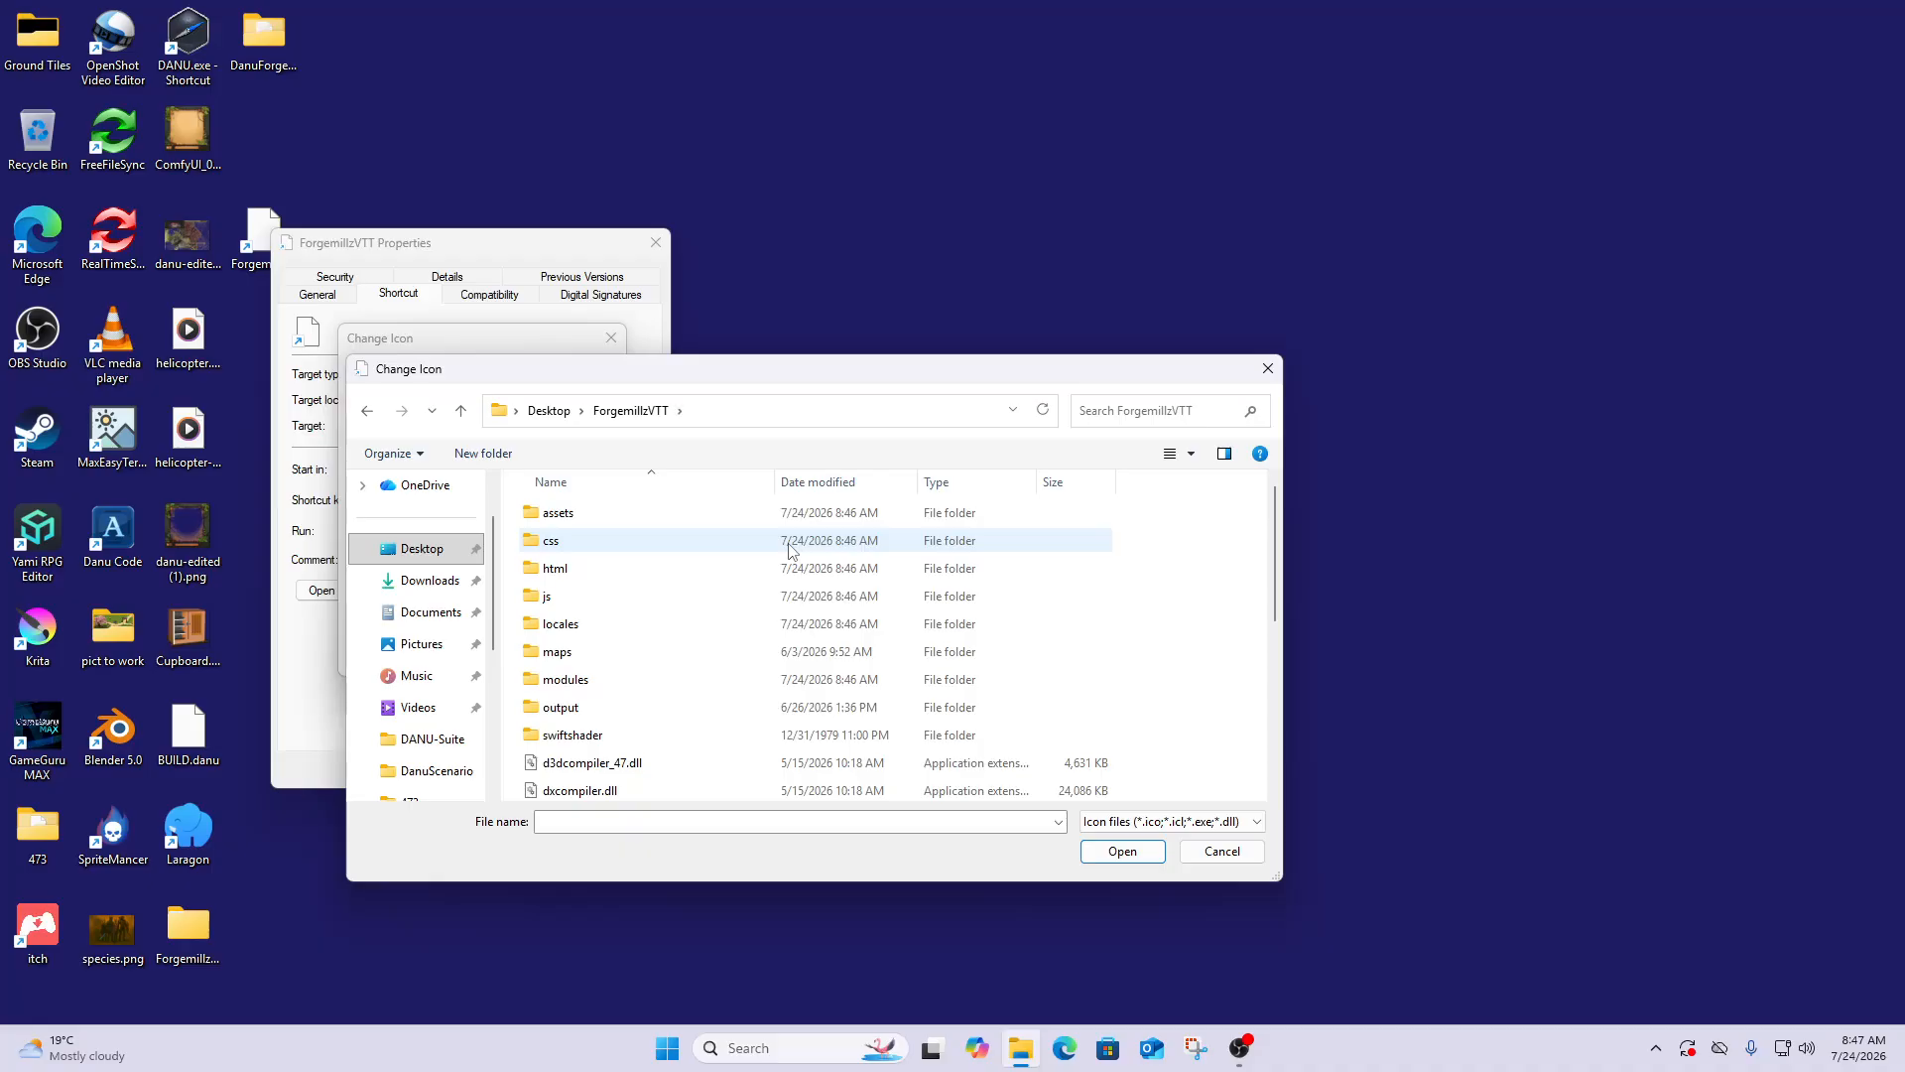
scroll(645, 710, "down", 2)
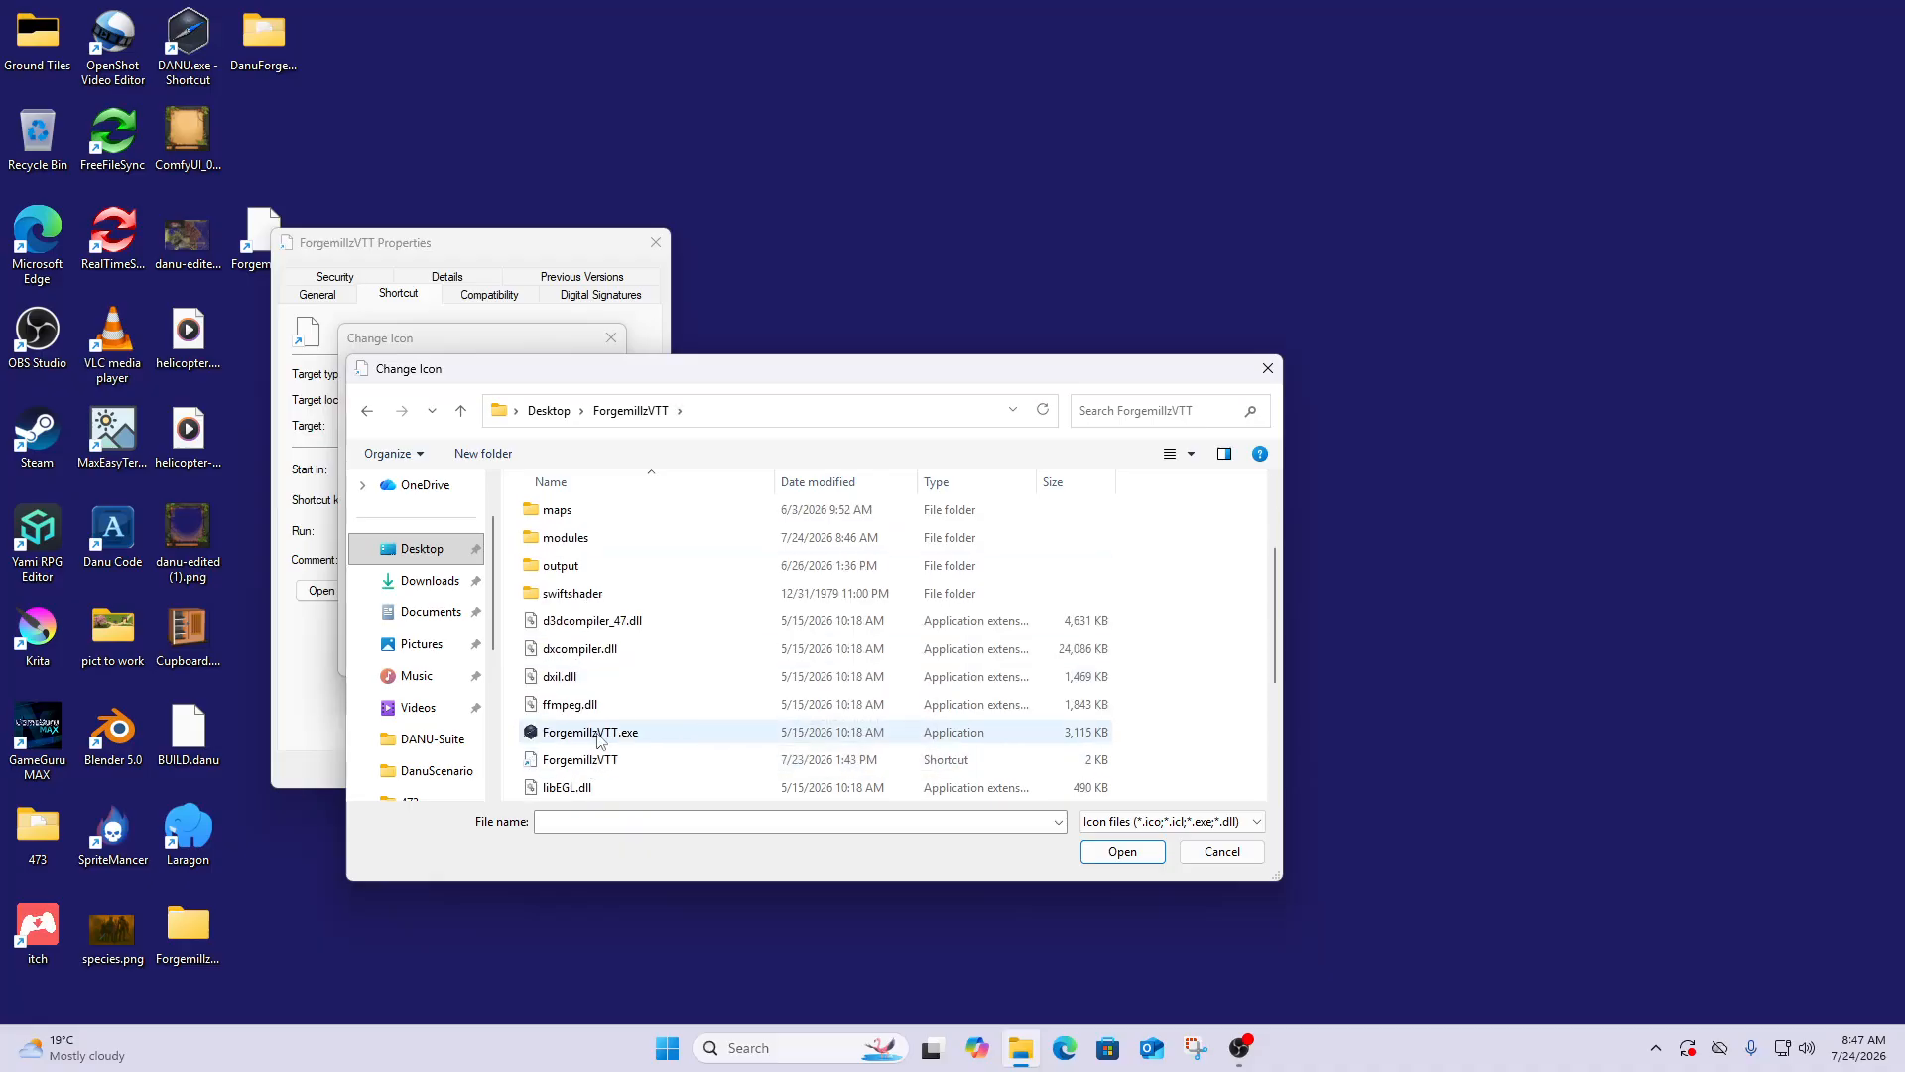
scroll(595, 736, "down", 1)
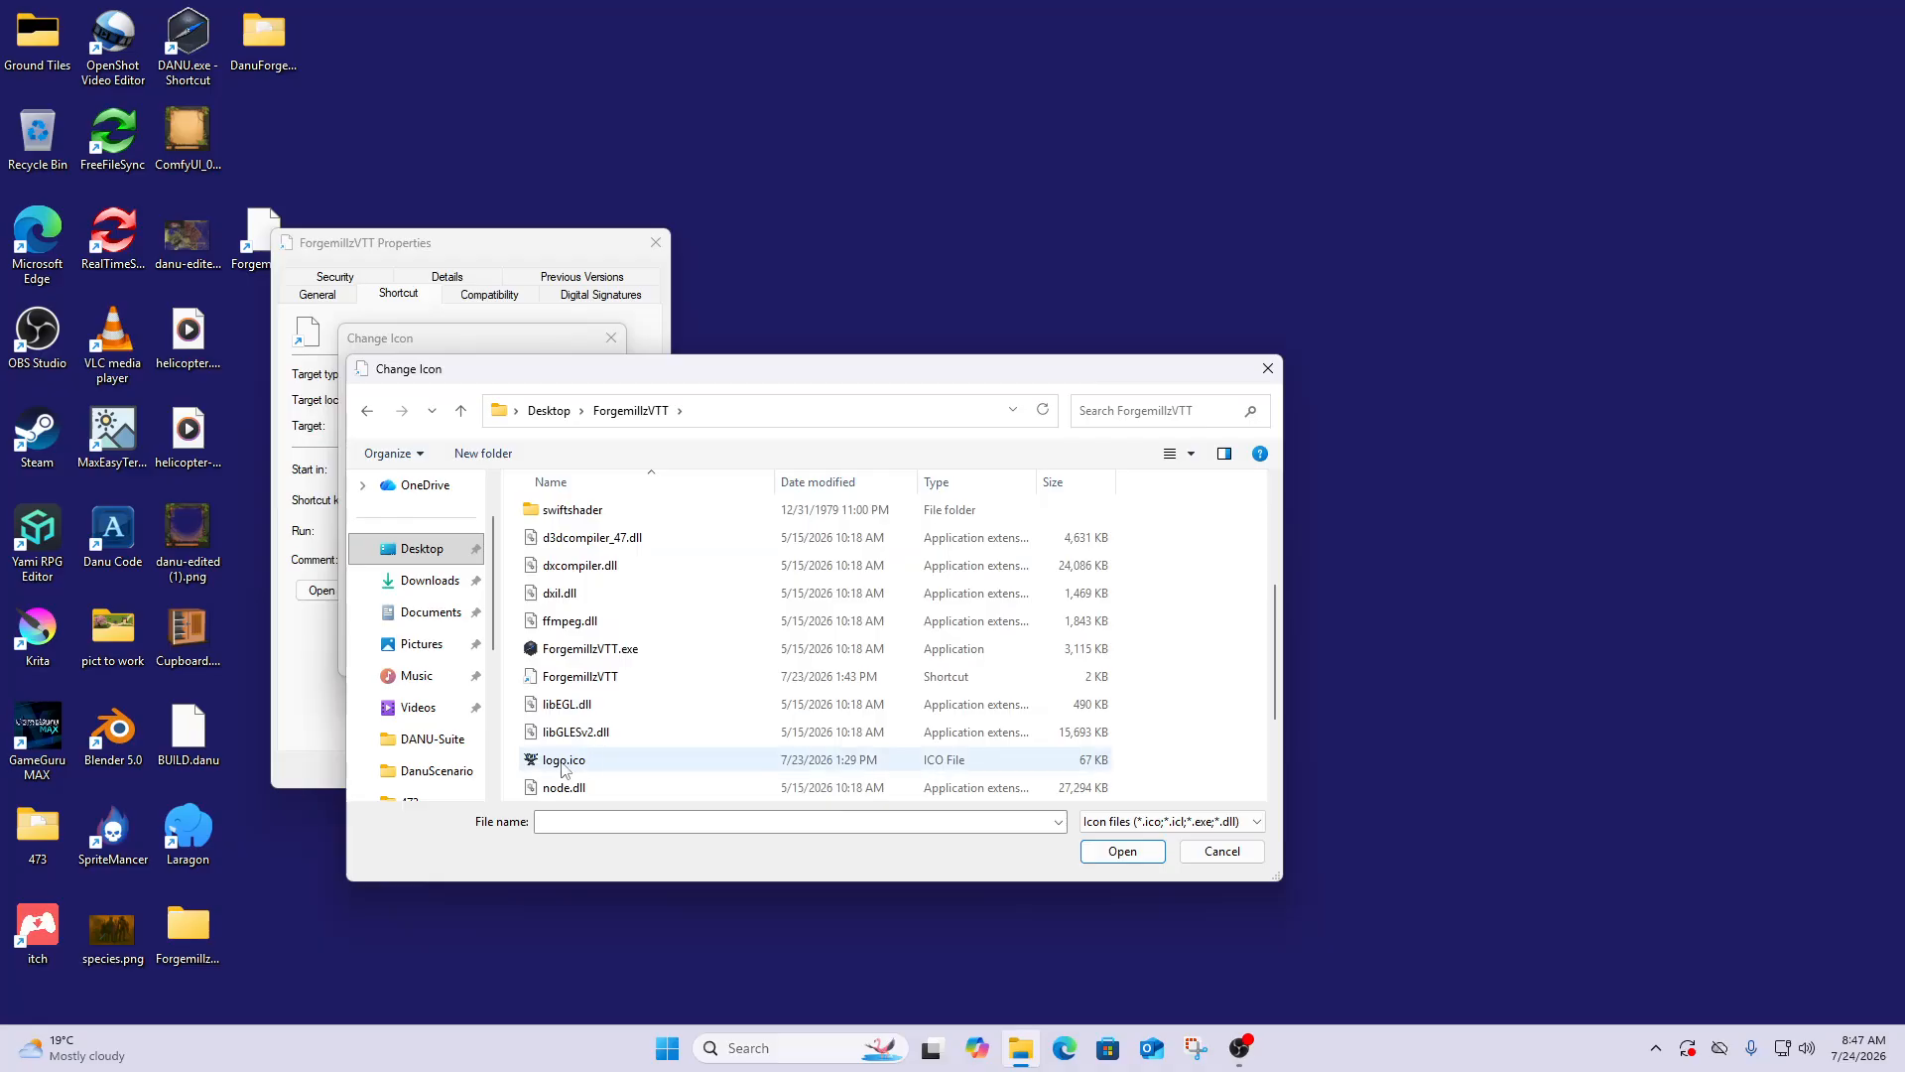
left_click(576, 762)
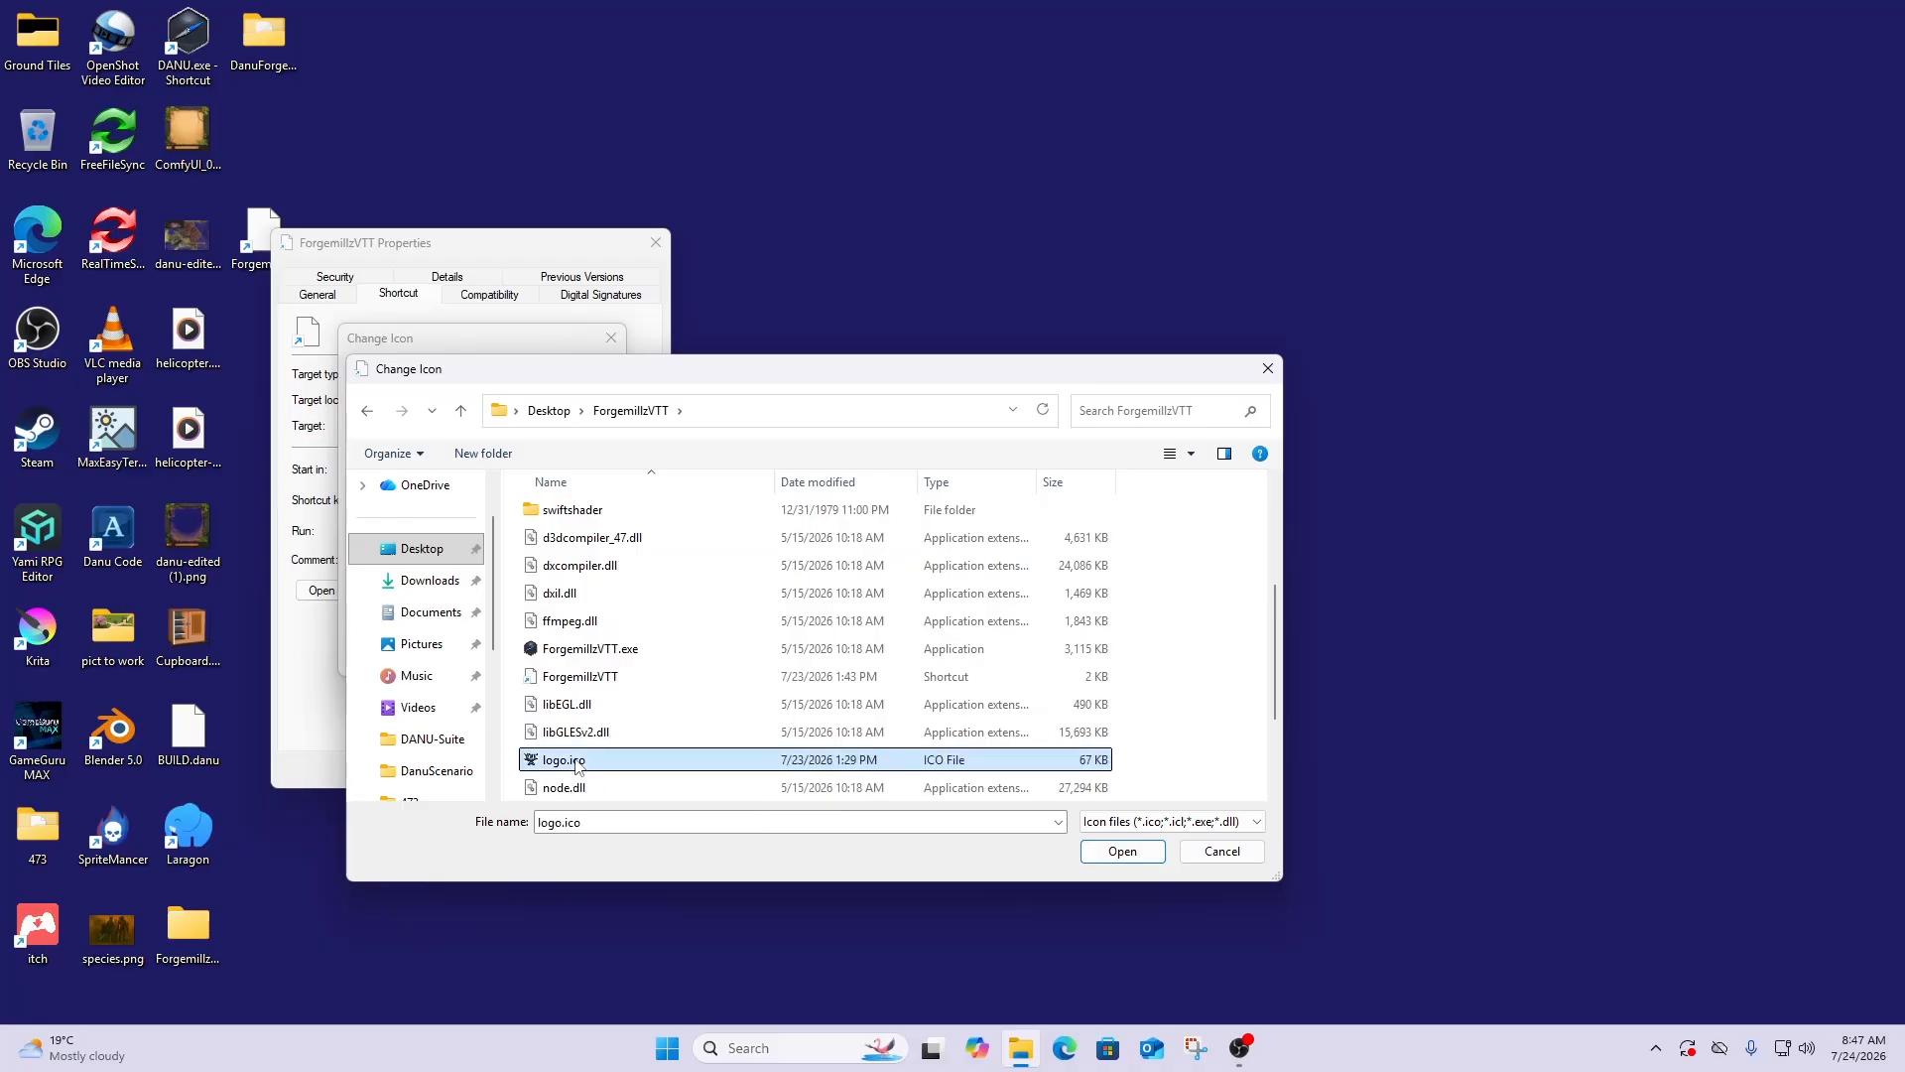
left_click(1122, 851)
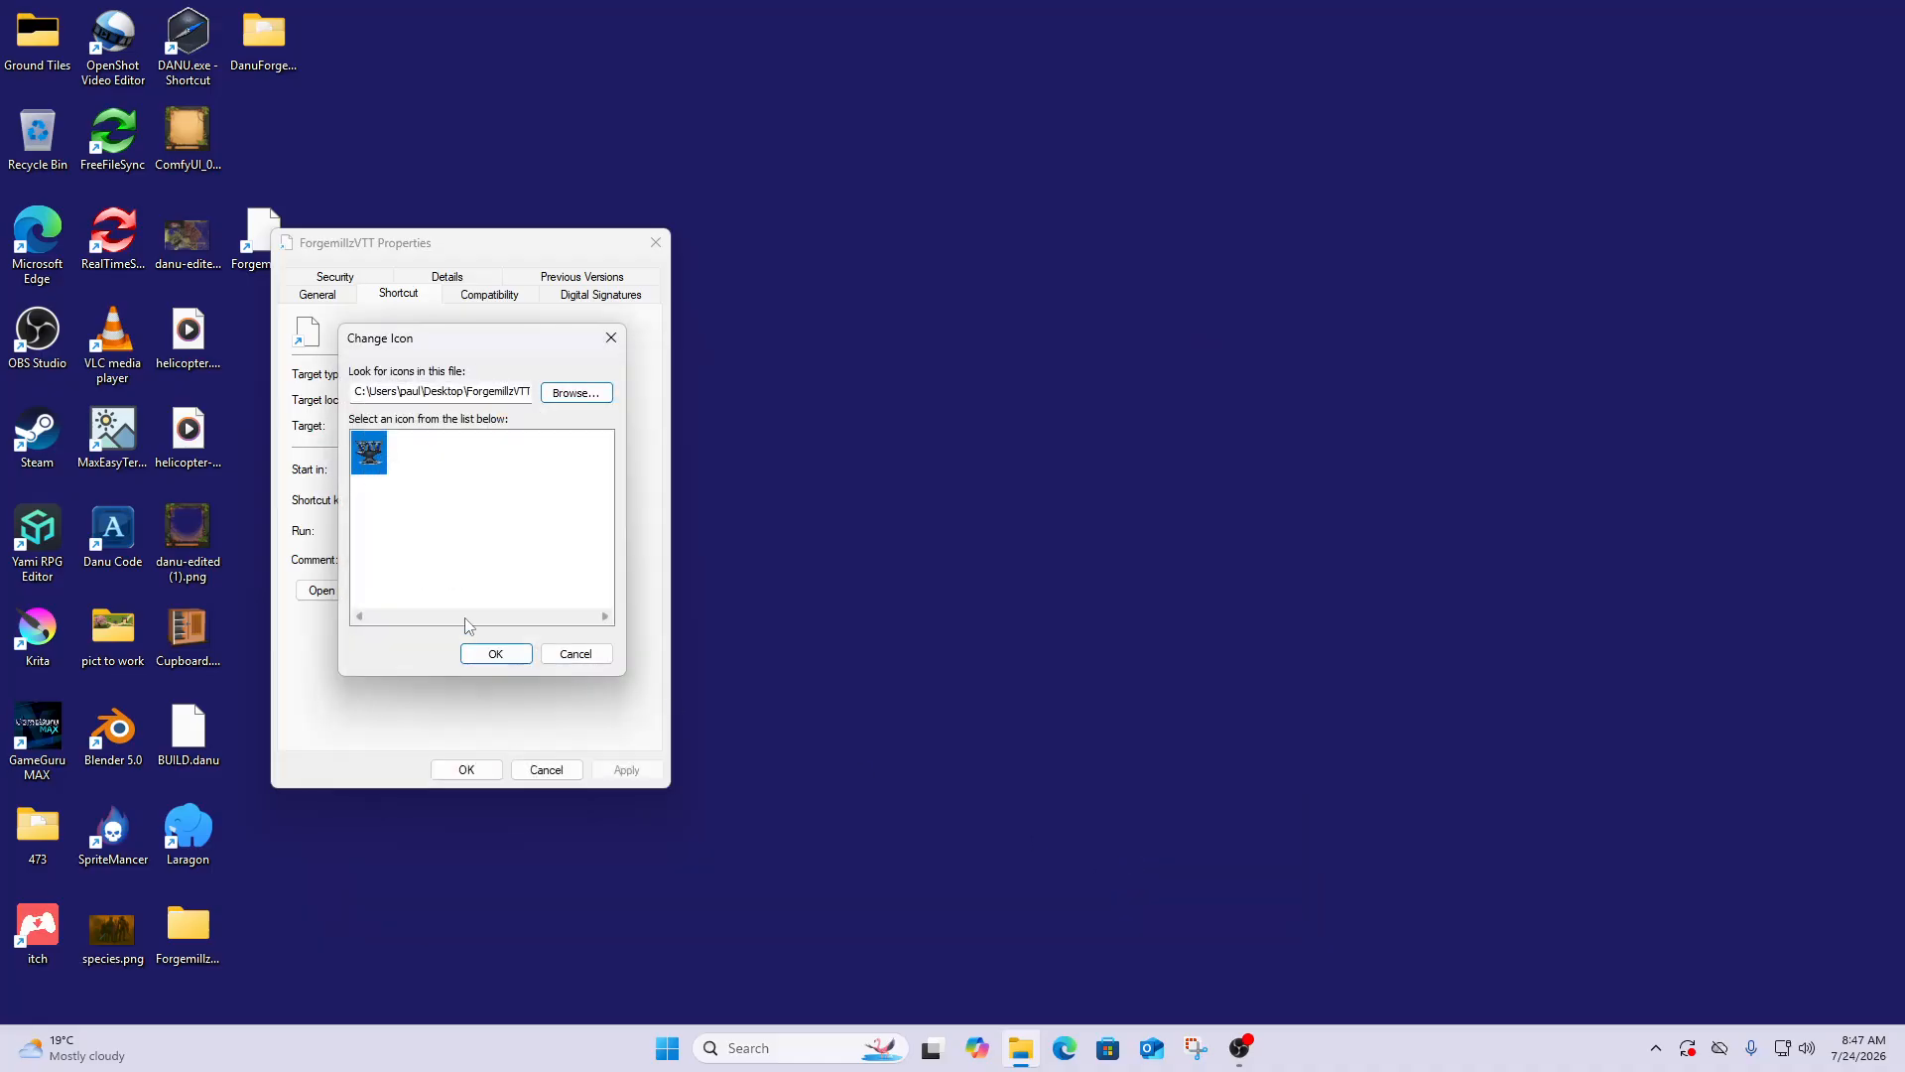
left_click(501, 655)
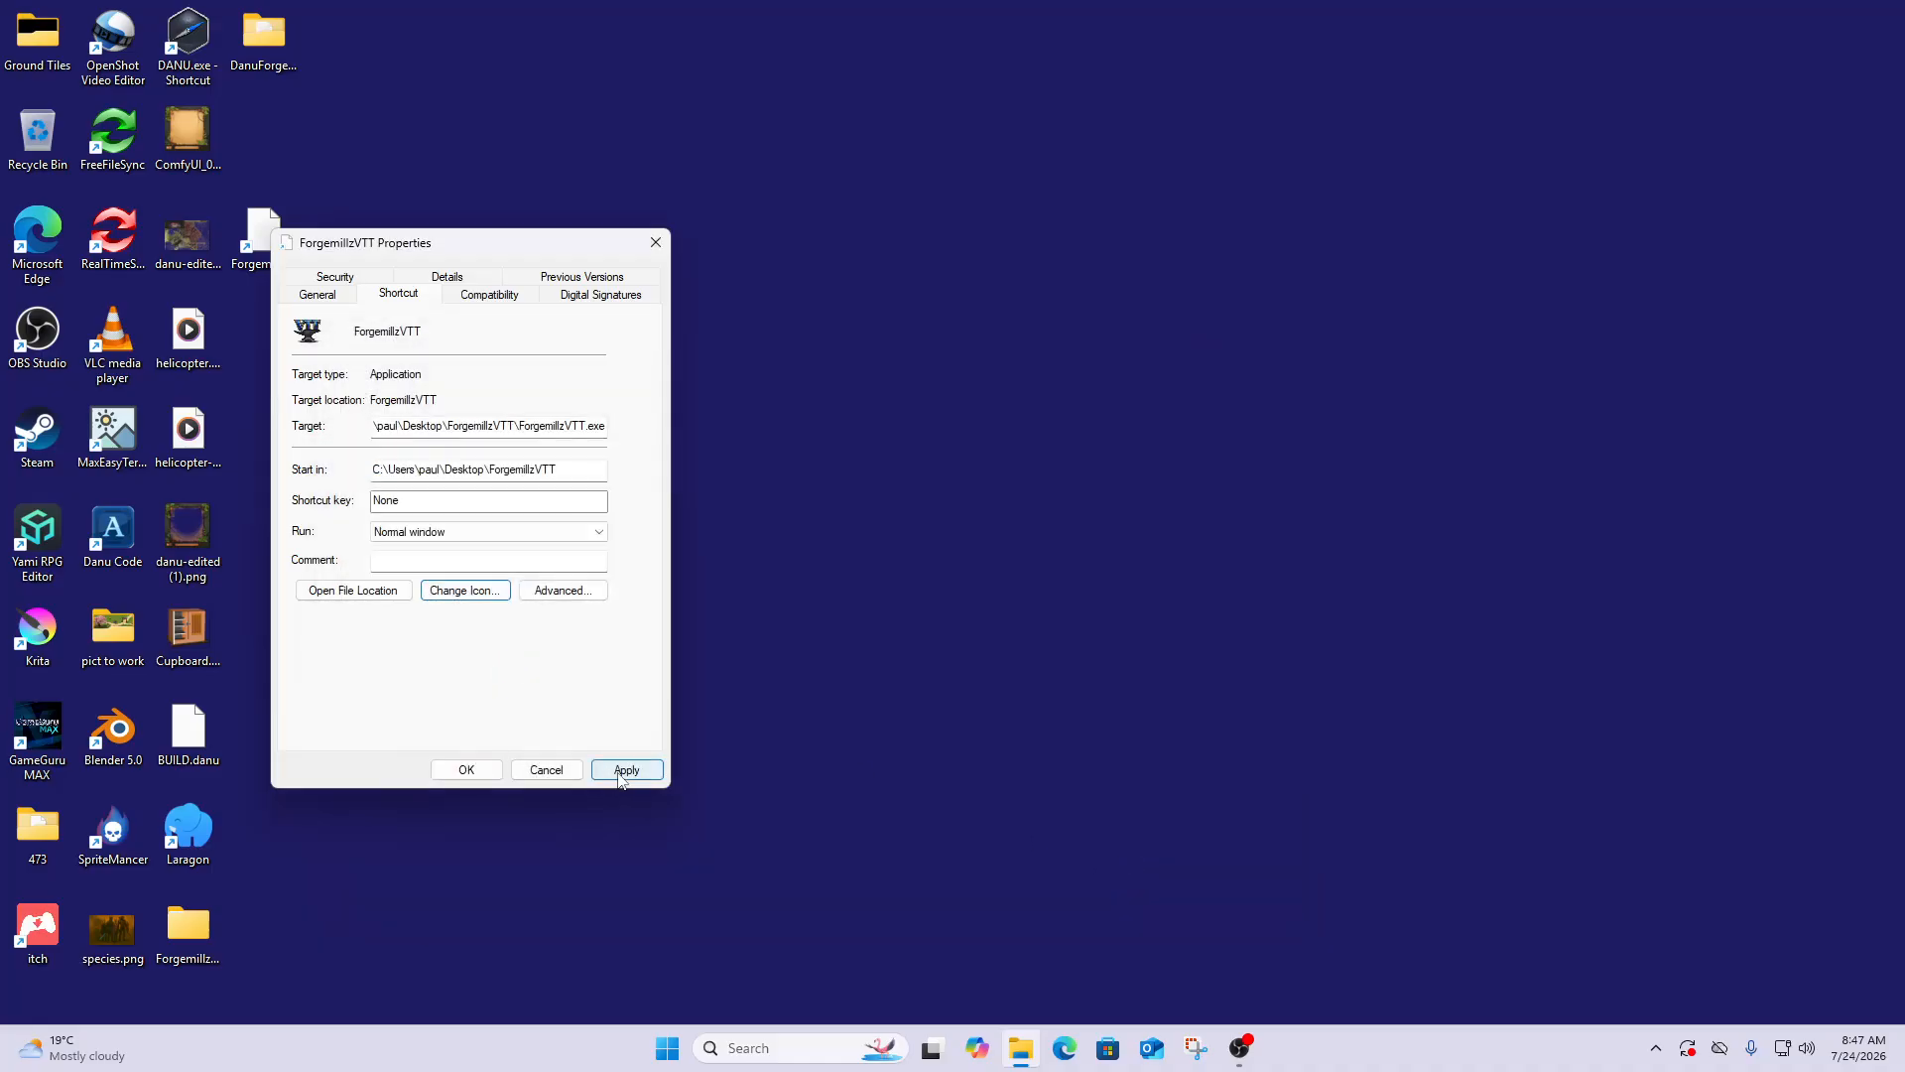
left_click(621, 770)
left_click(466, 771)
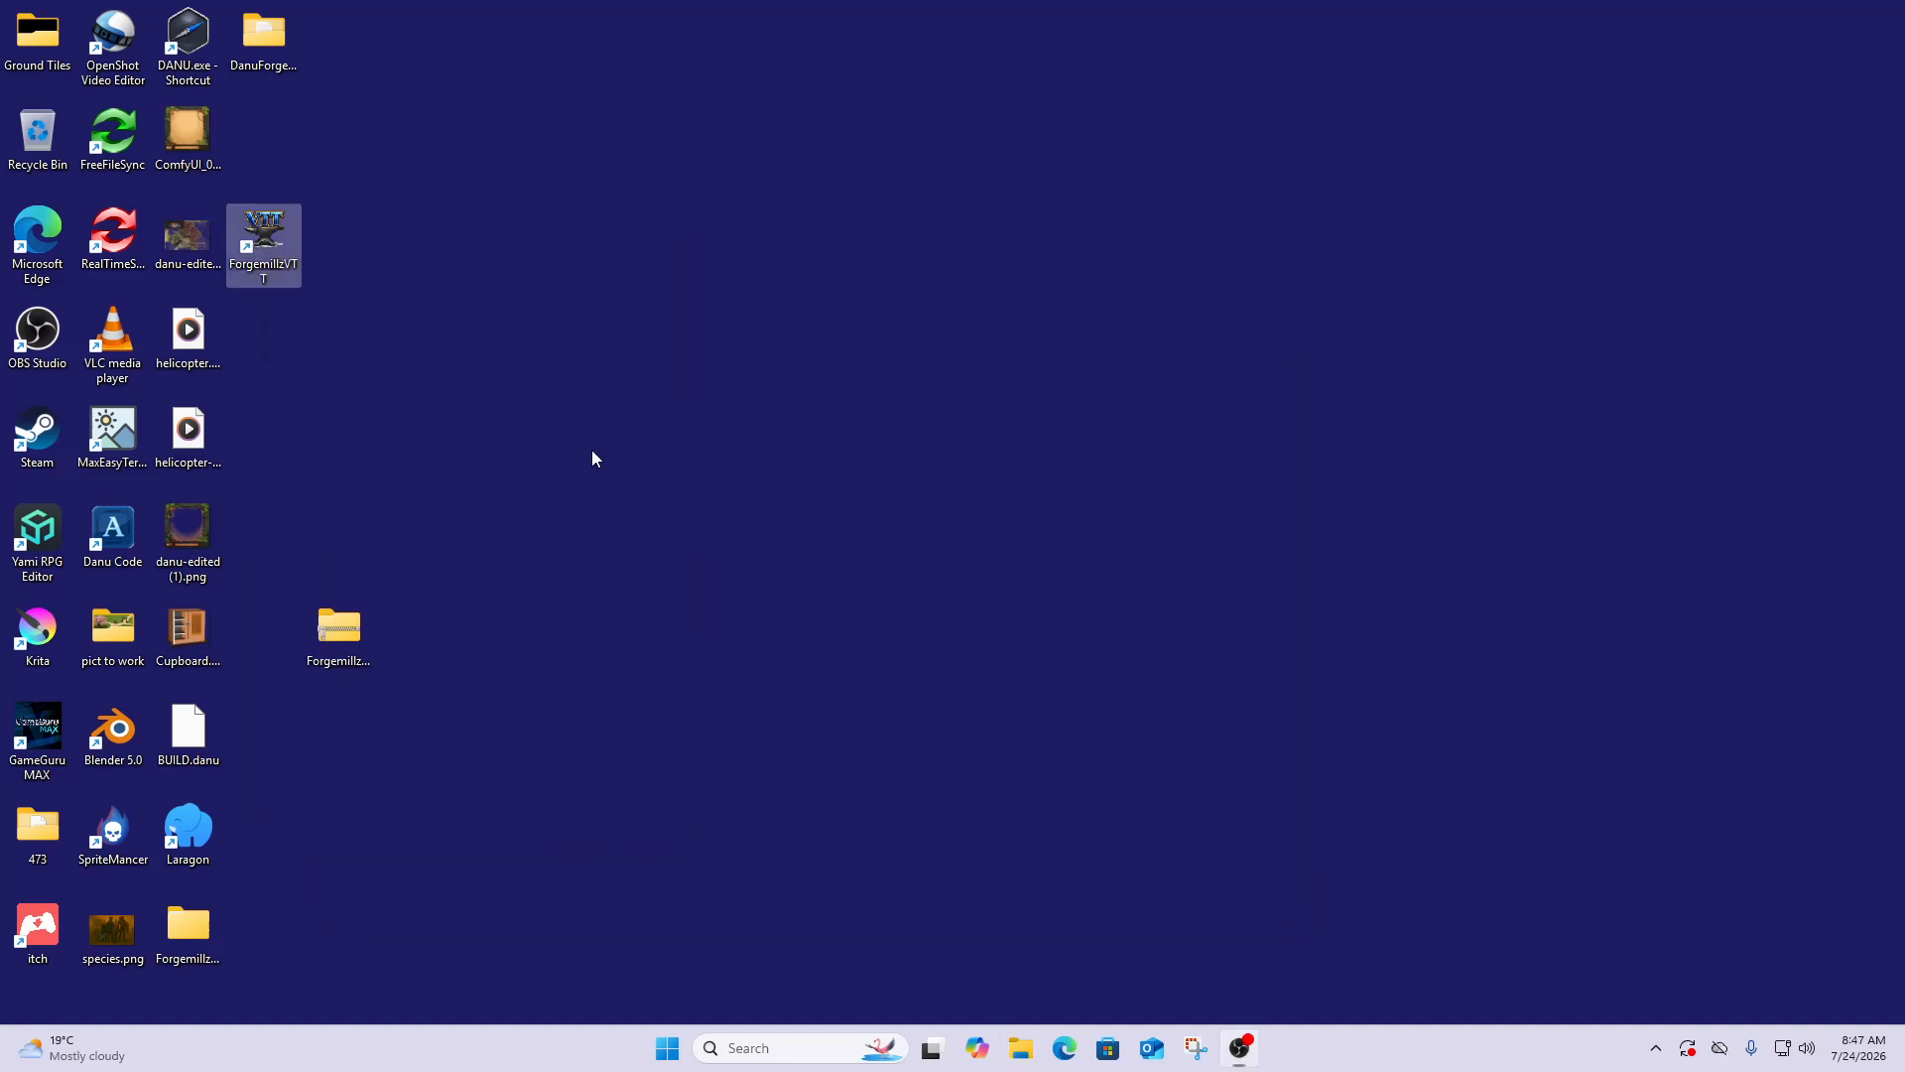
Launch ForgemillzVTT from its desktop shortcut and look over the available file commands and map editing tools
double_click(260, 241)
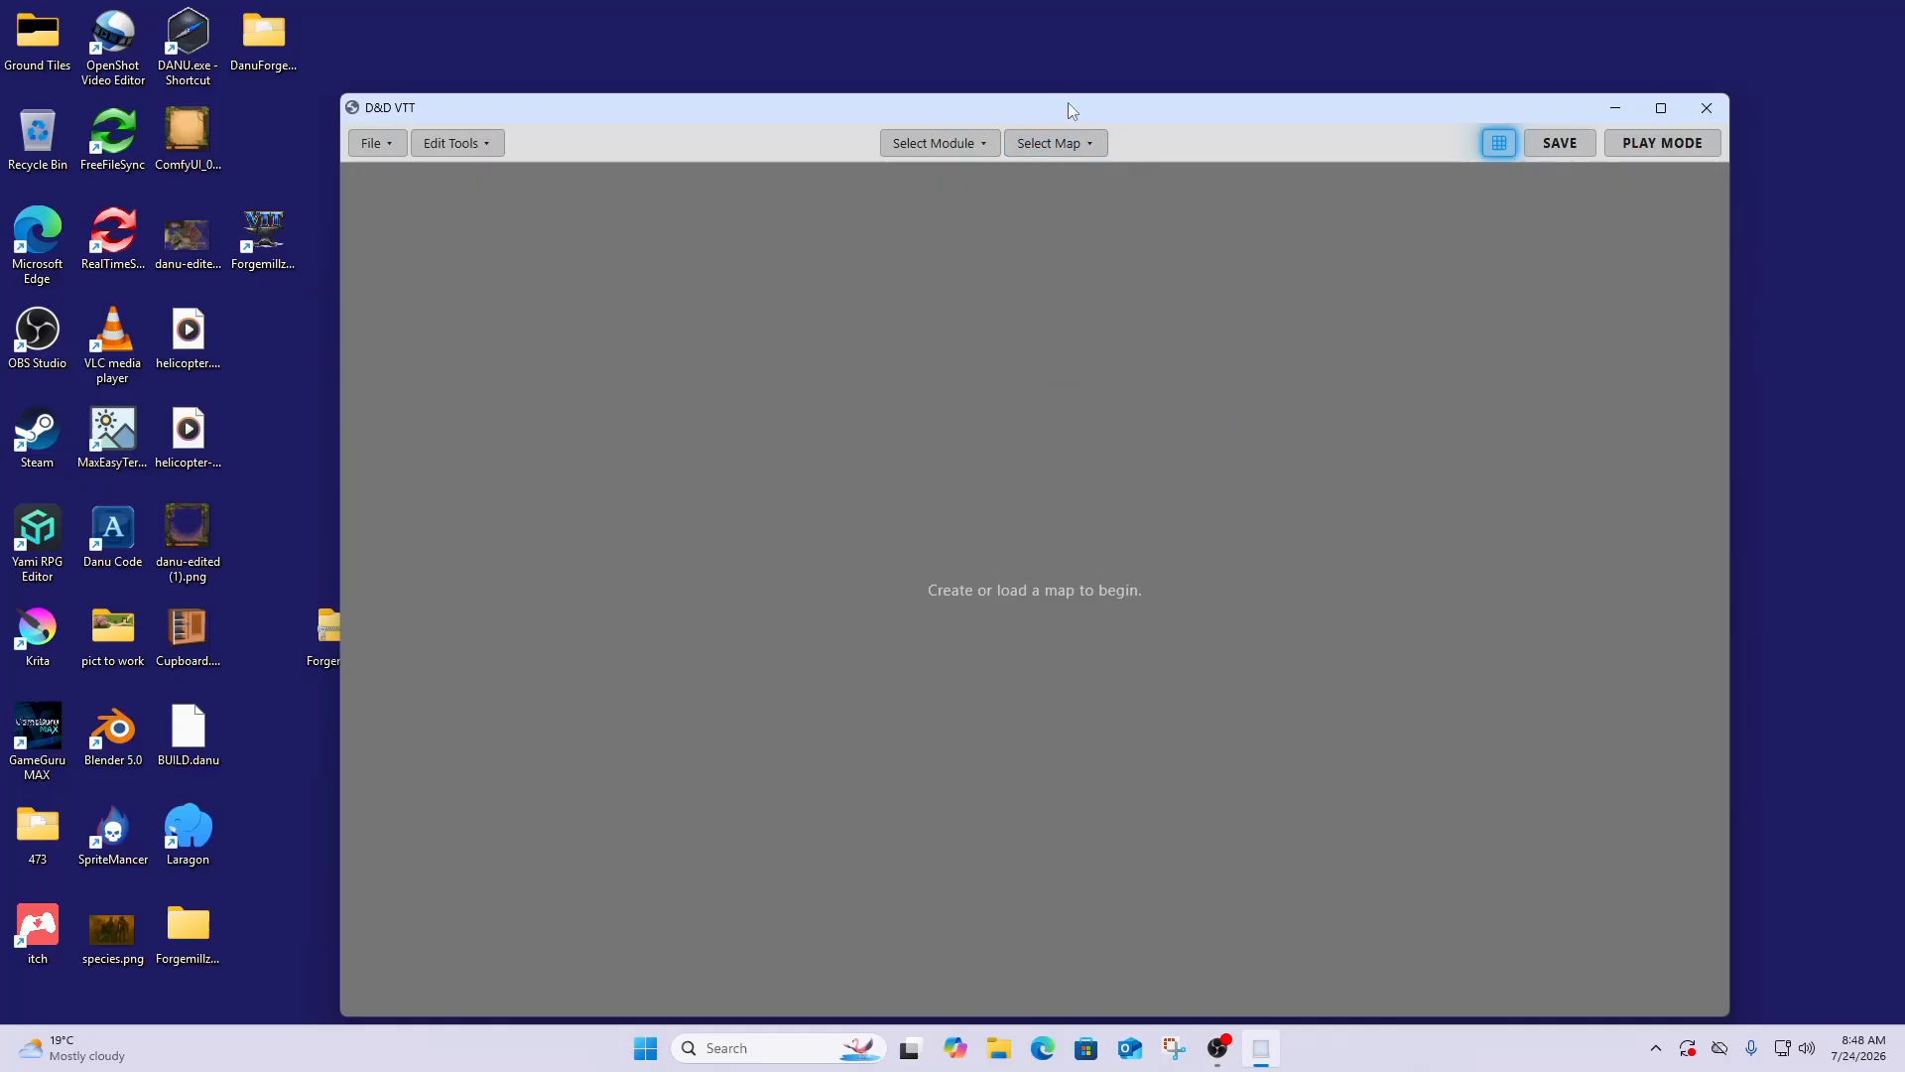
left_click_drag(1068, 107, 1040, 72)
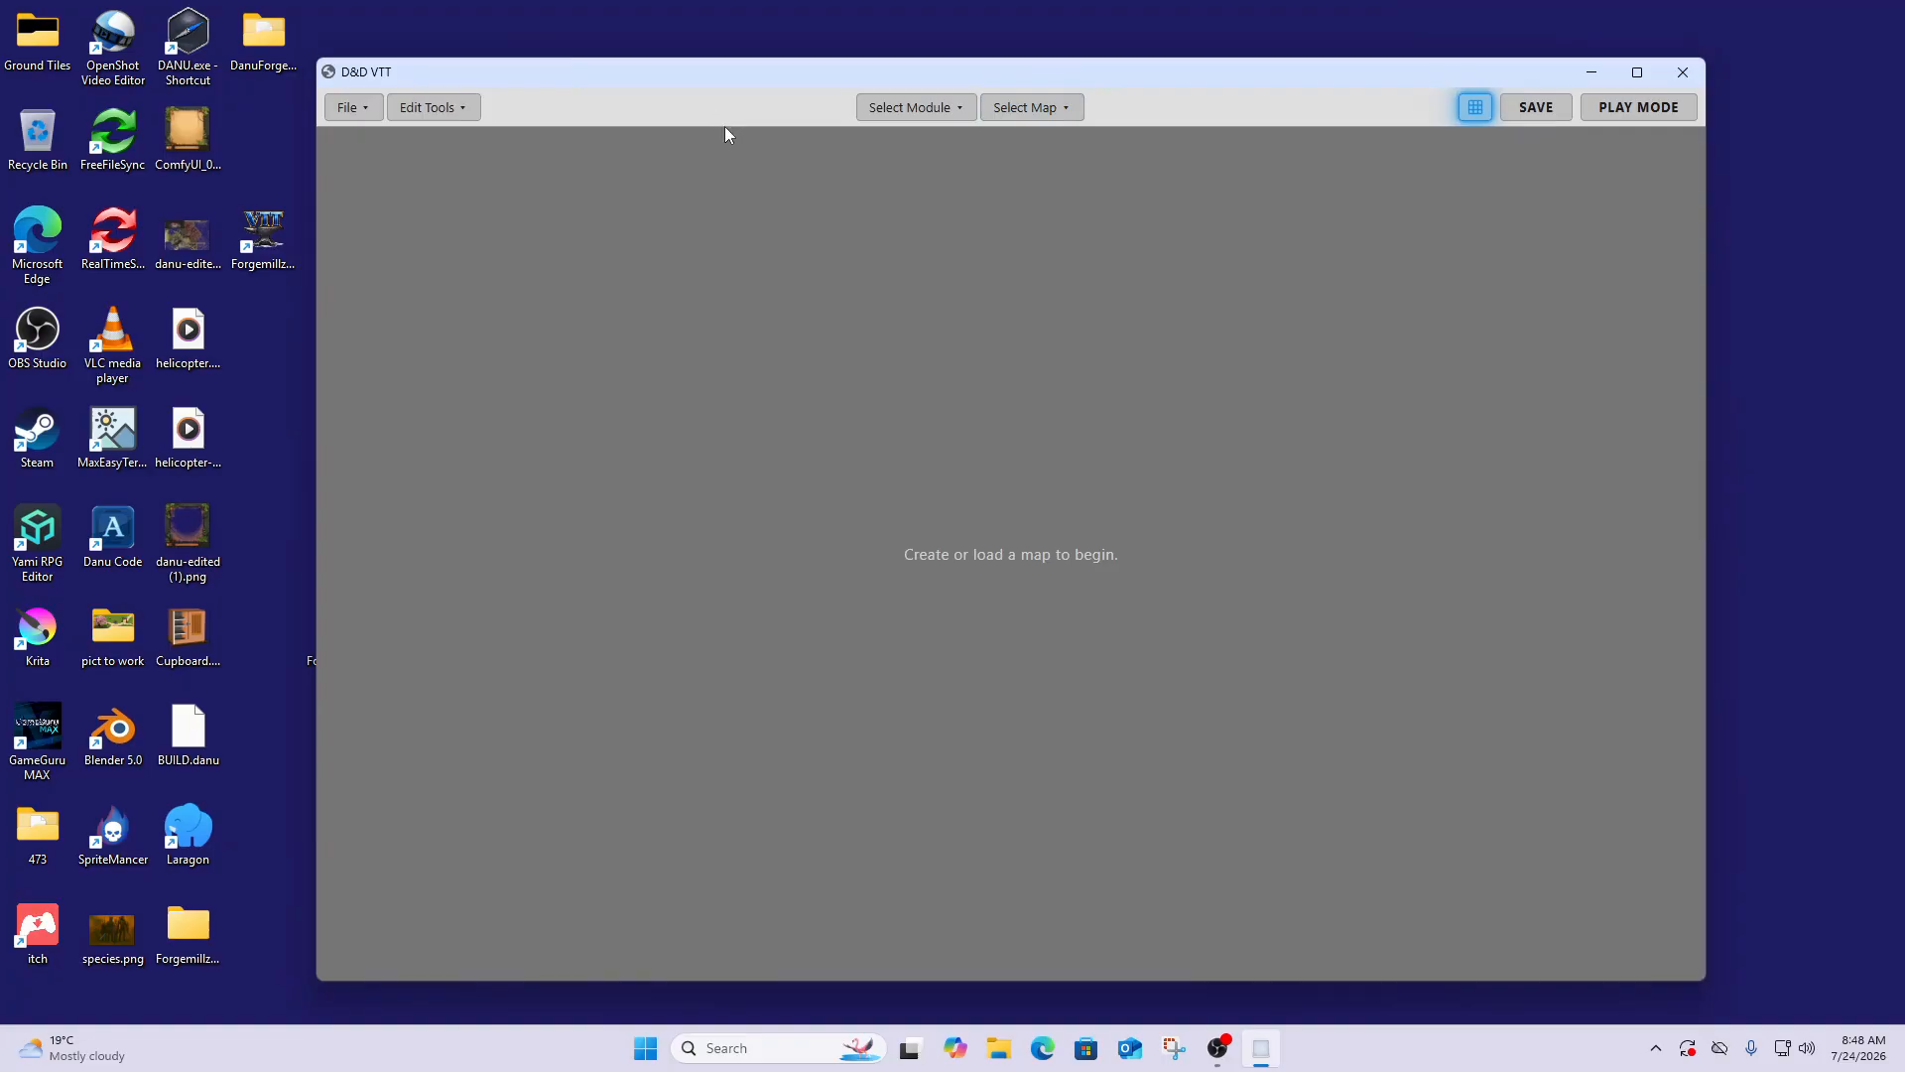
left_click(365, 109)
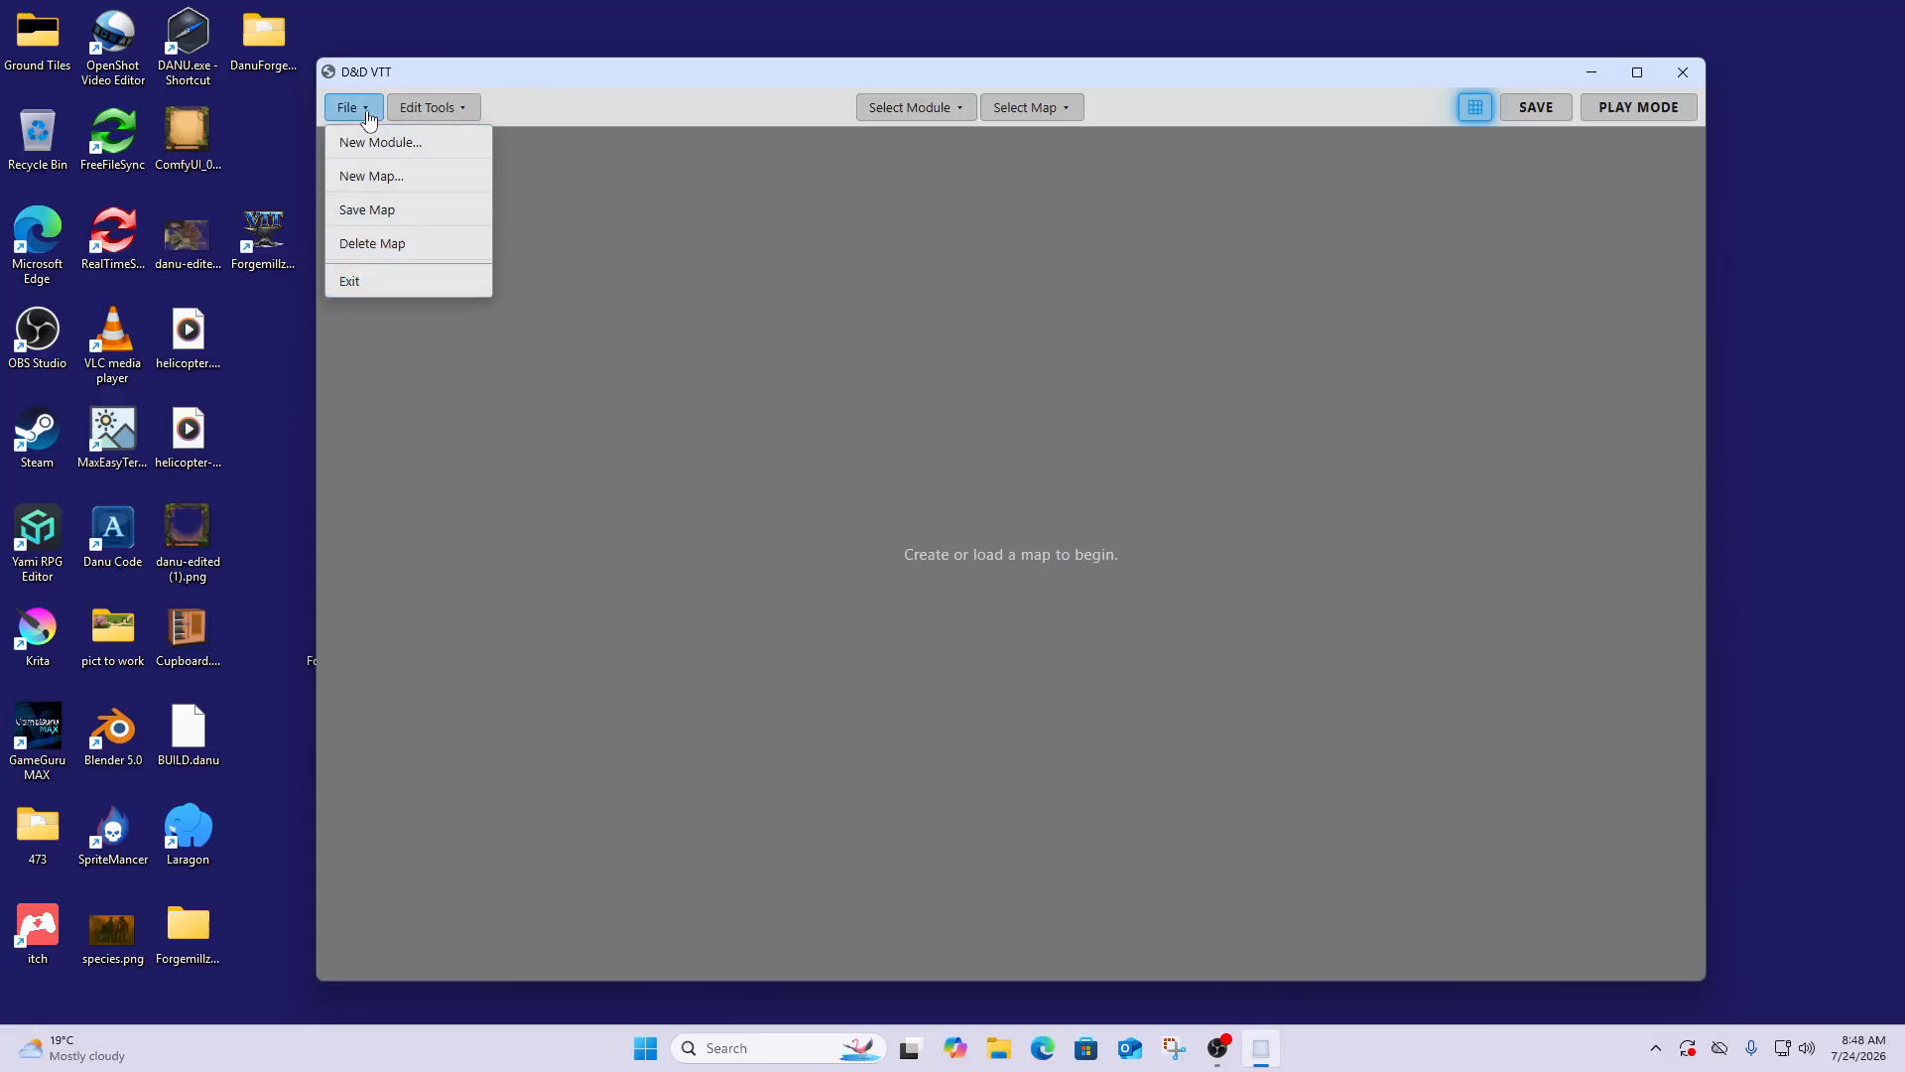
left_click(622, 87)
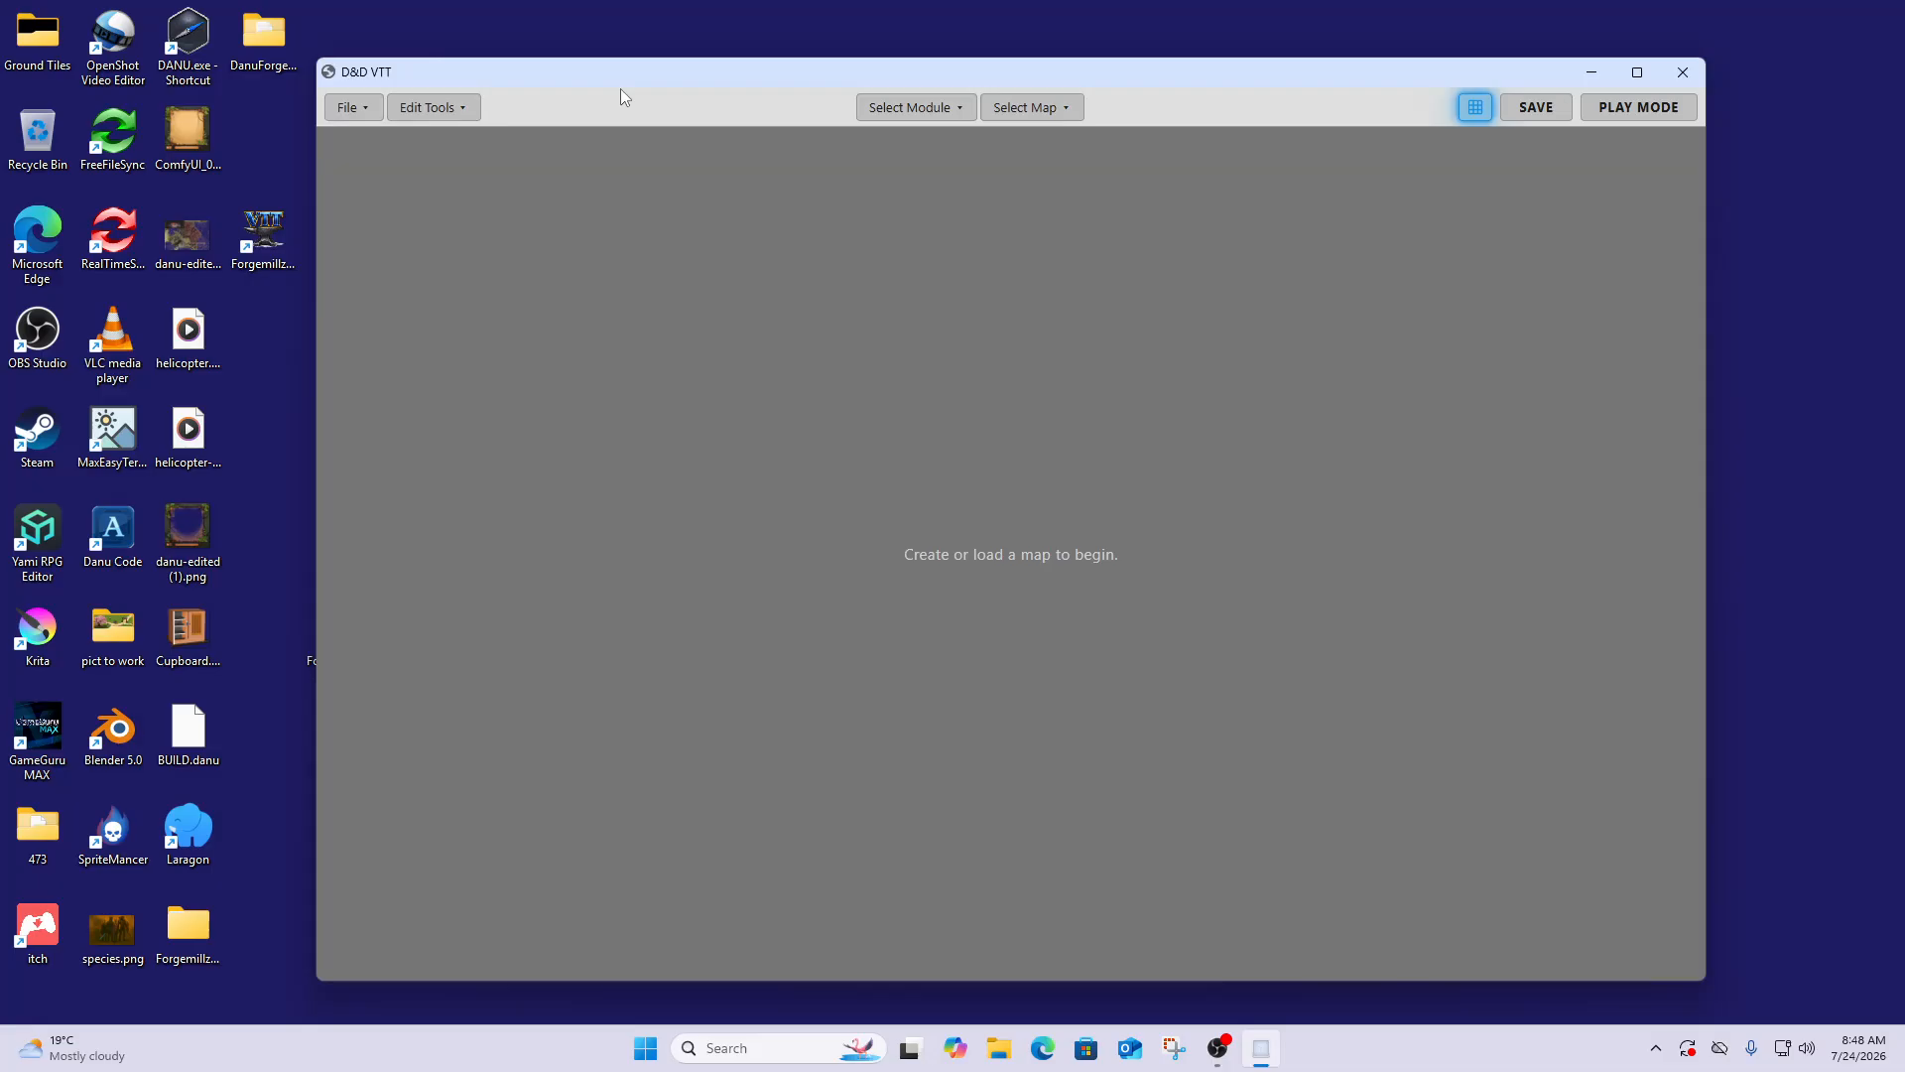
left_click(440, 111)
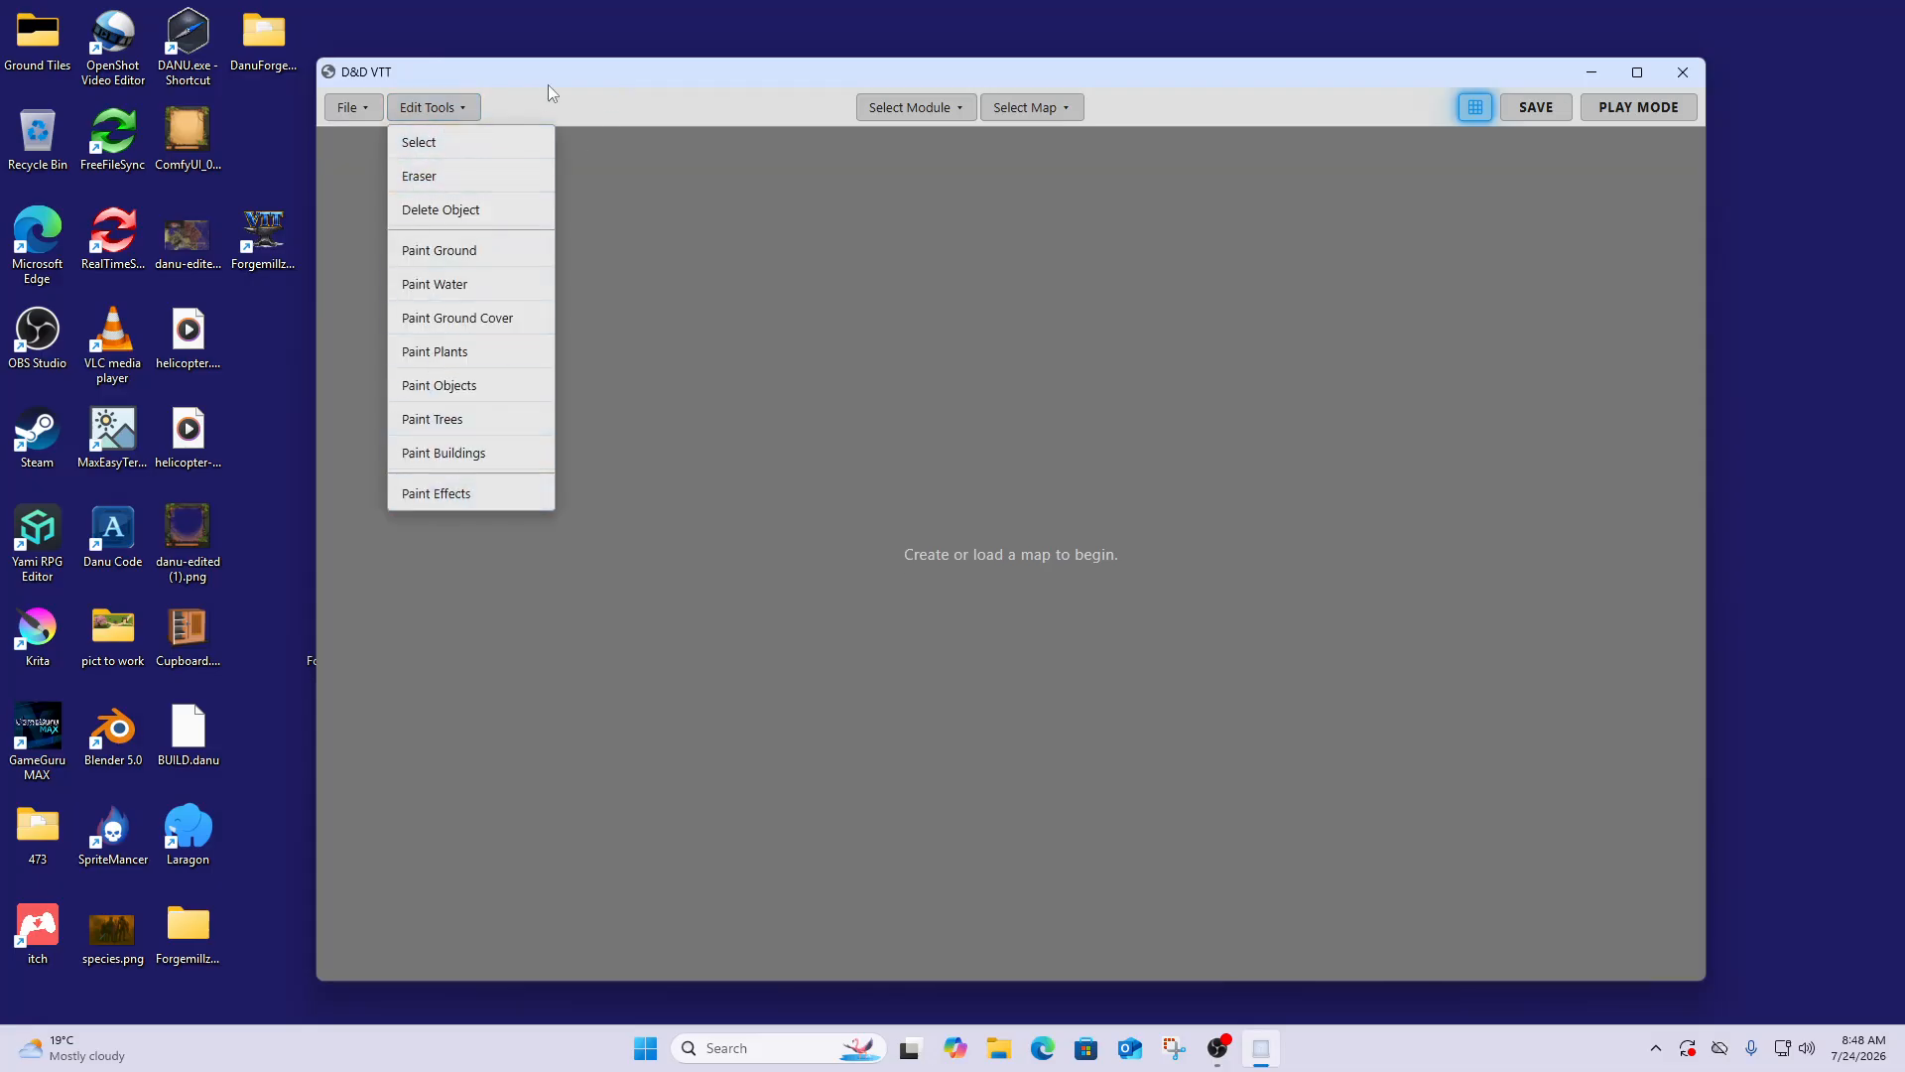
left_click(675, 155)
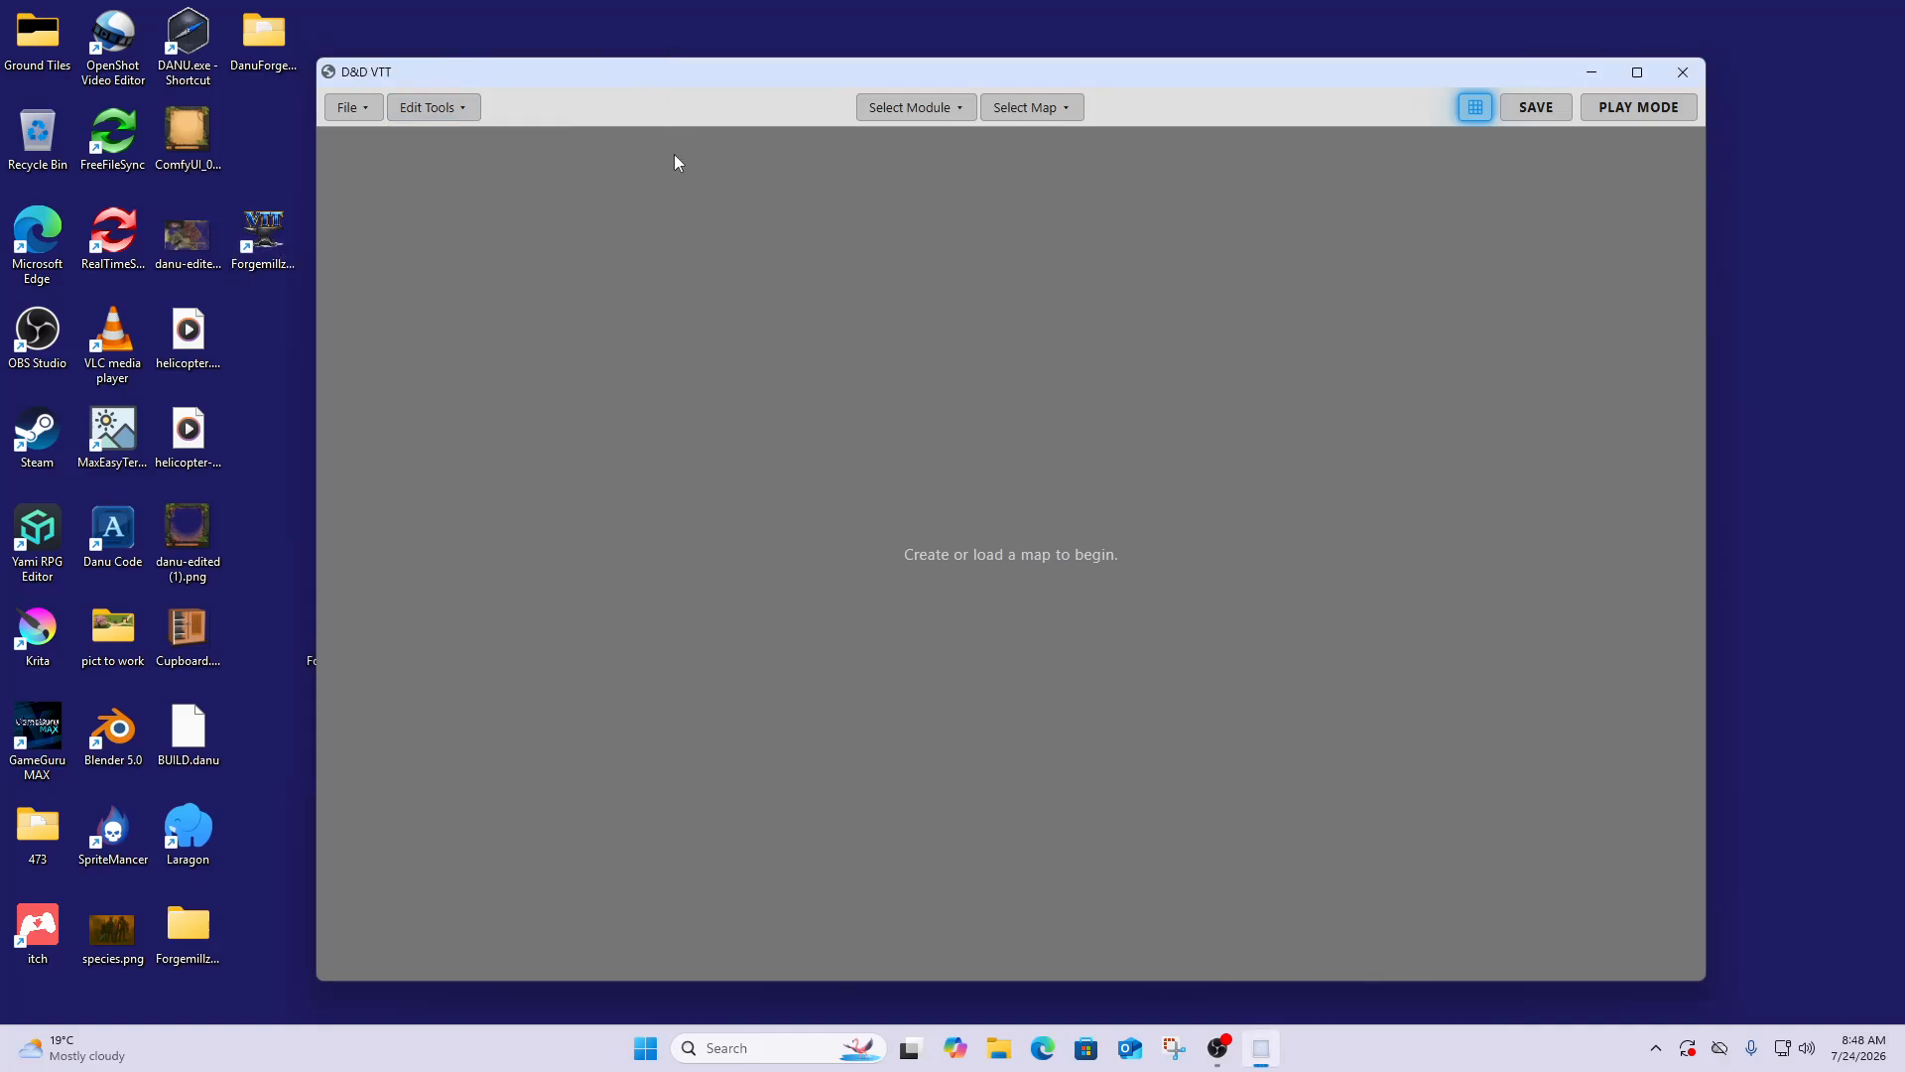
Select the Gravity of the Iron Hills module and load its Homestead map
left_click(930, 116)
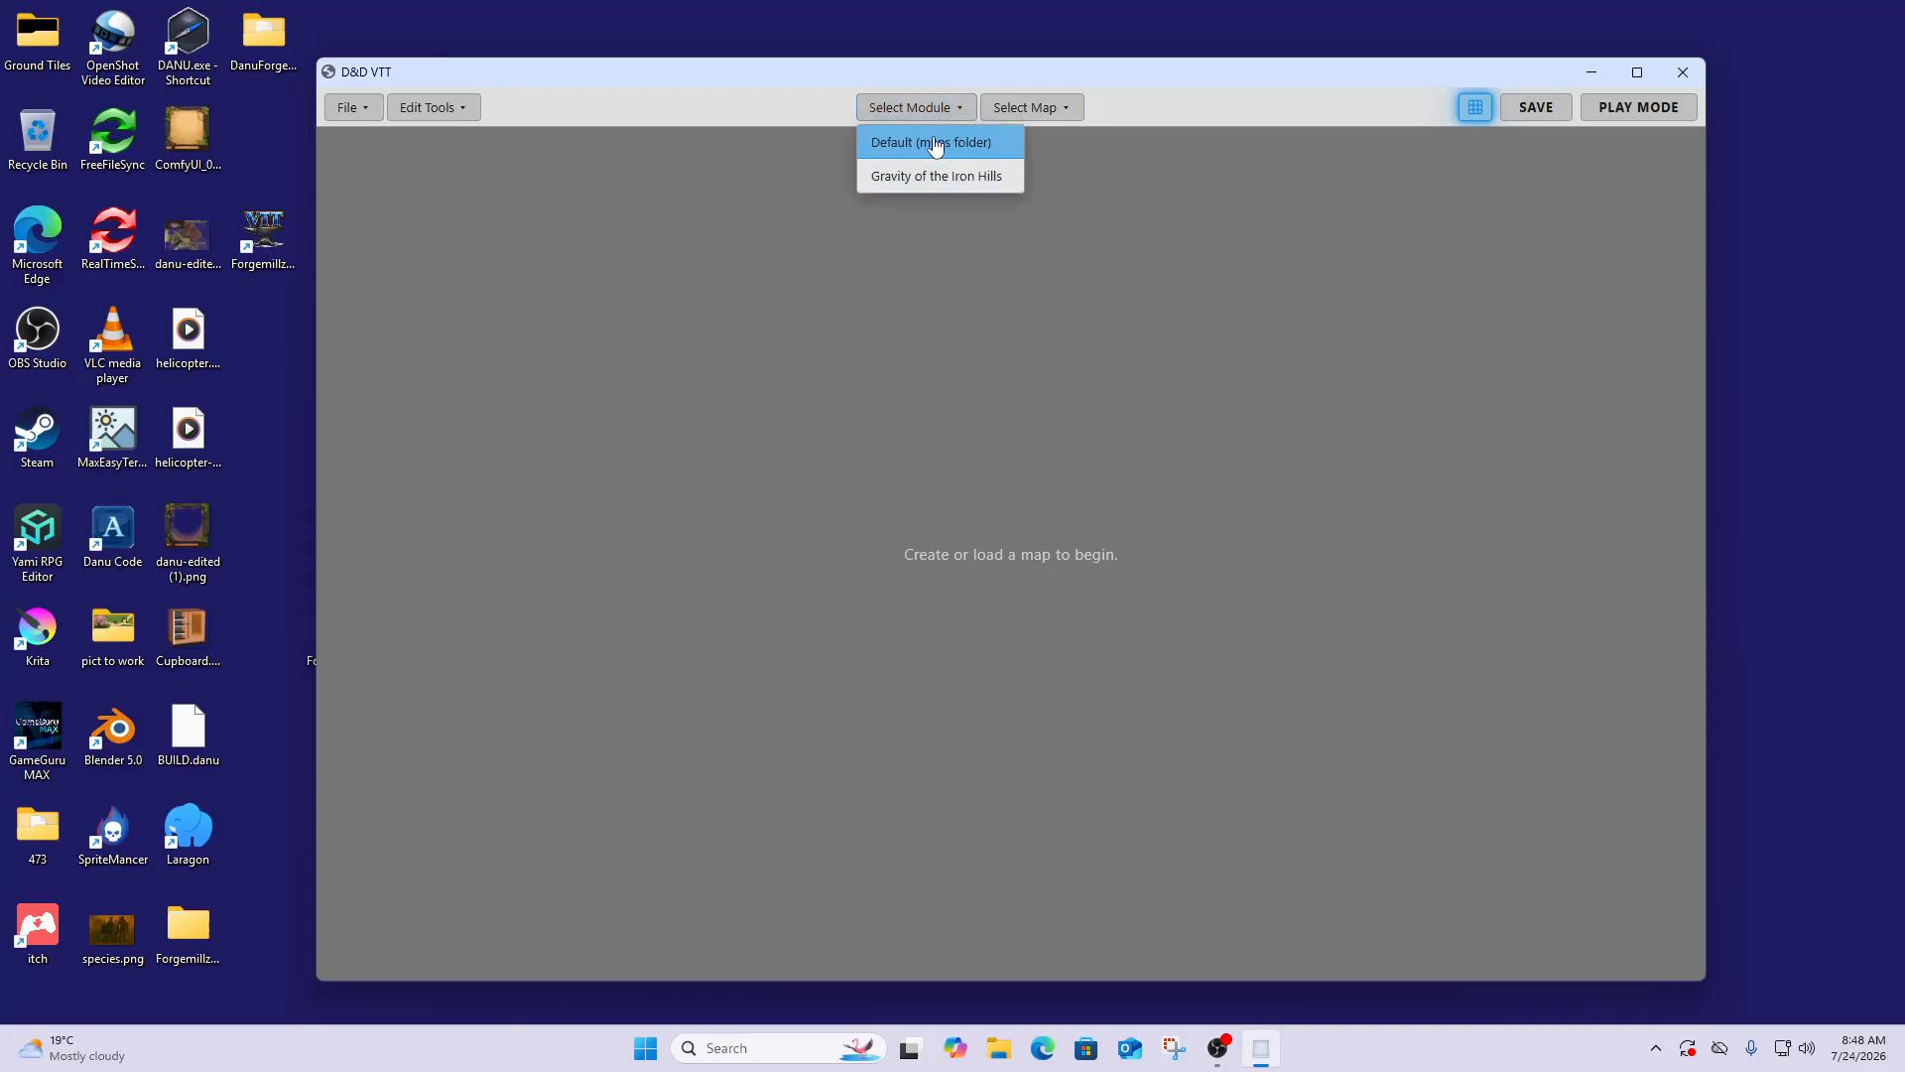
left_click(1013, 111)
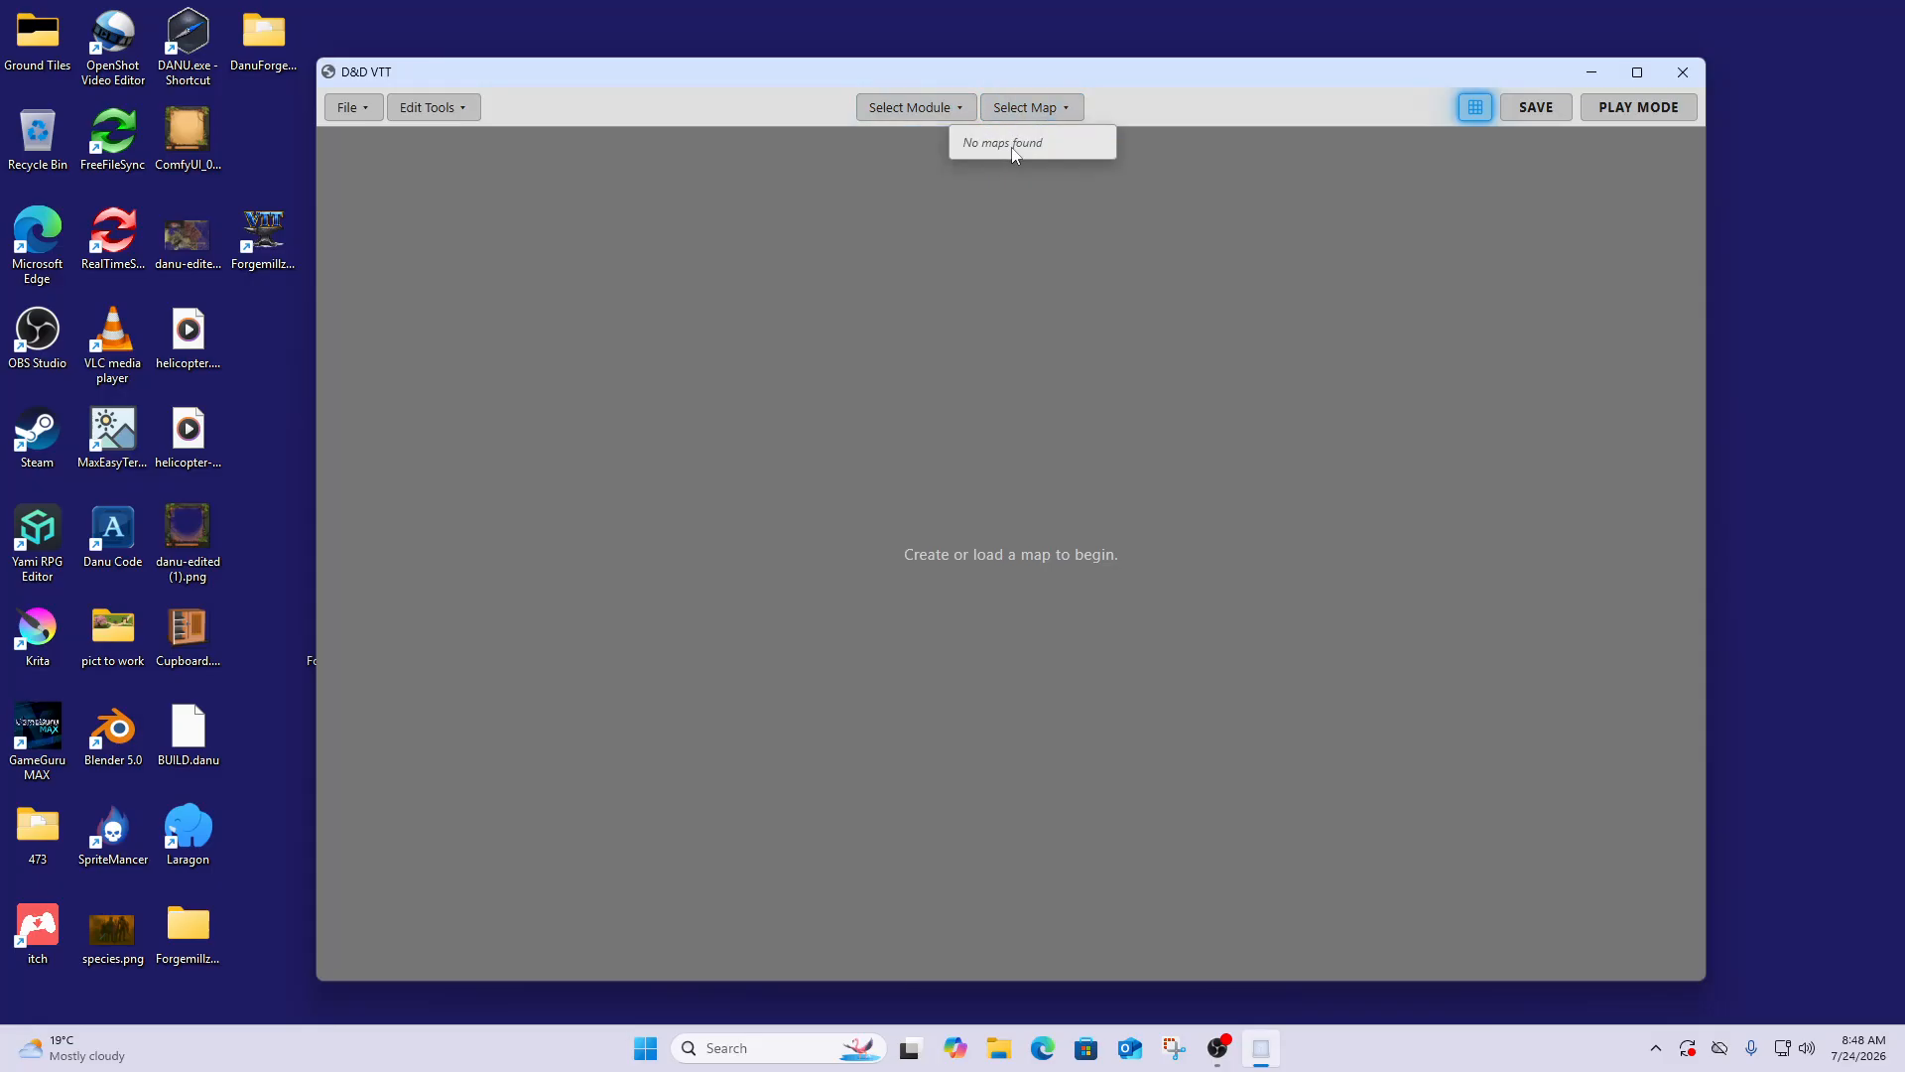
left_click(930, 109)
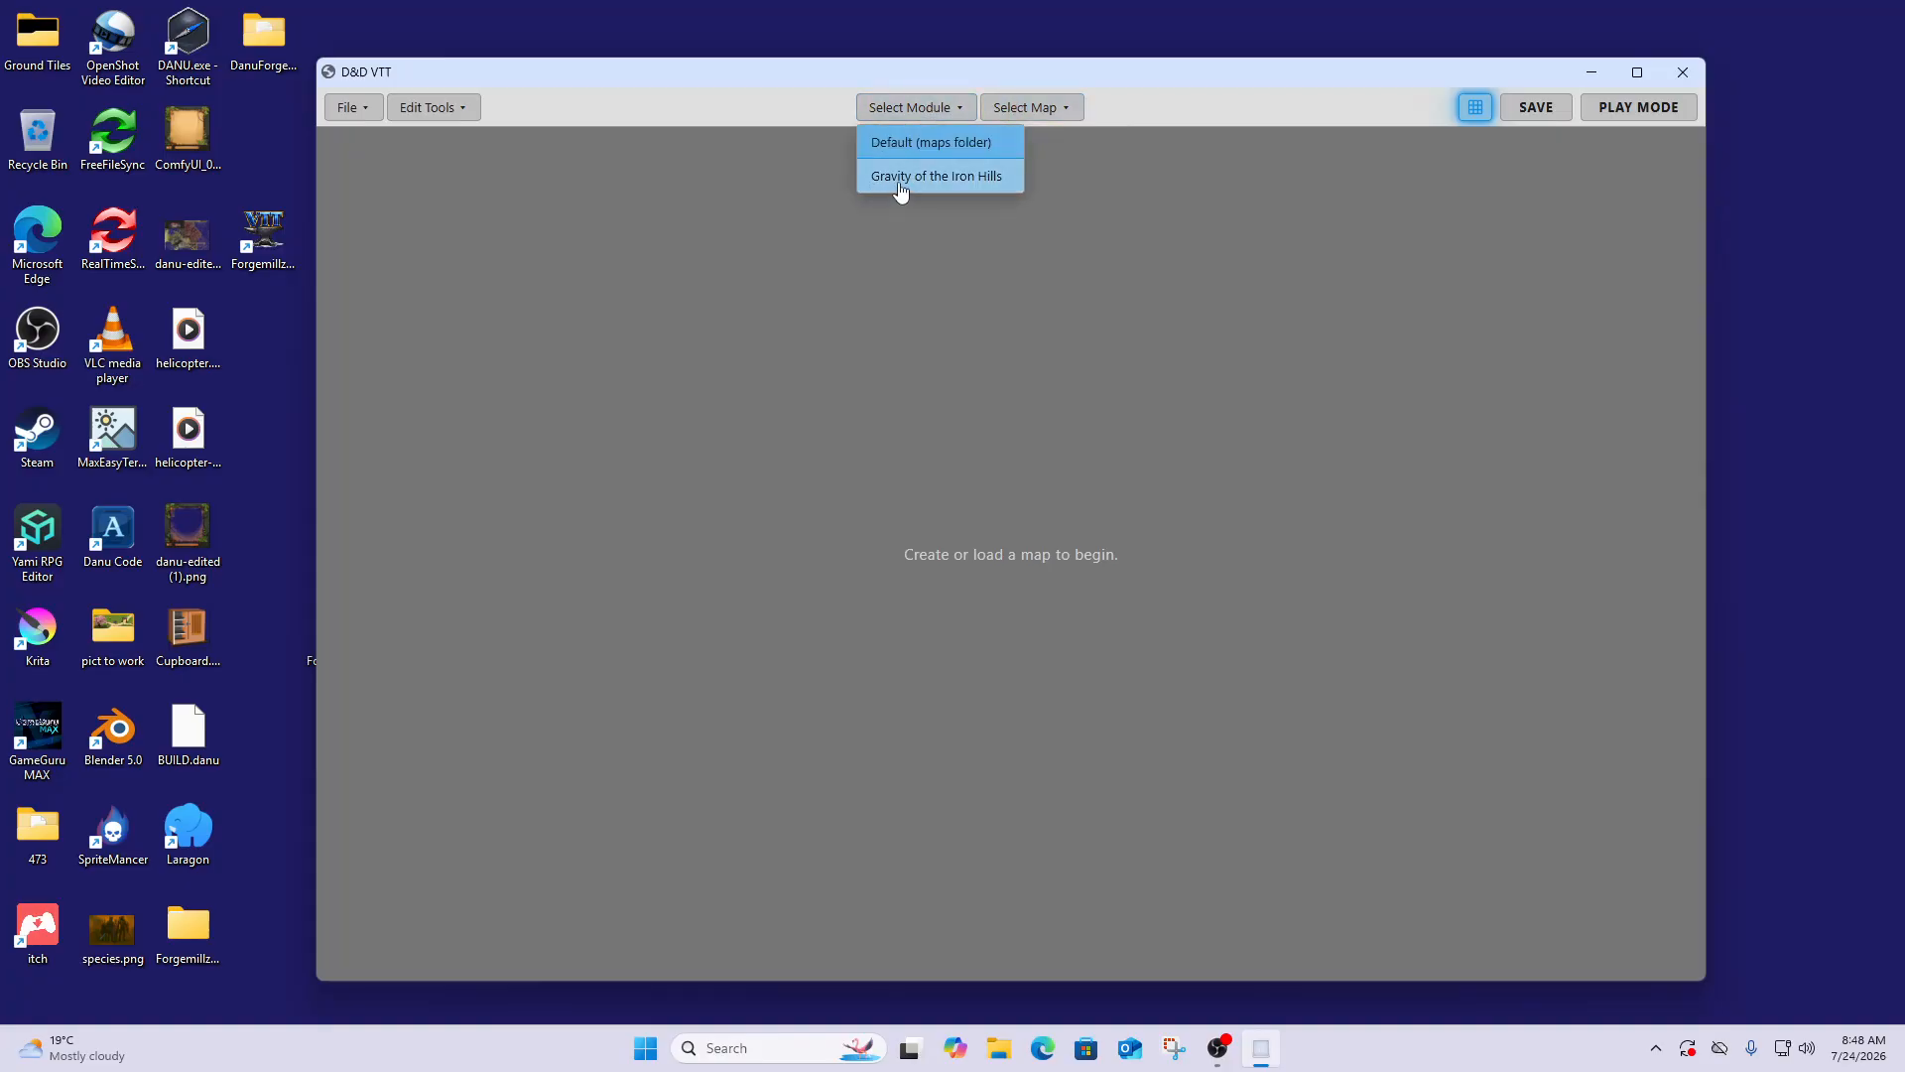
left_click(903, 180)
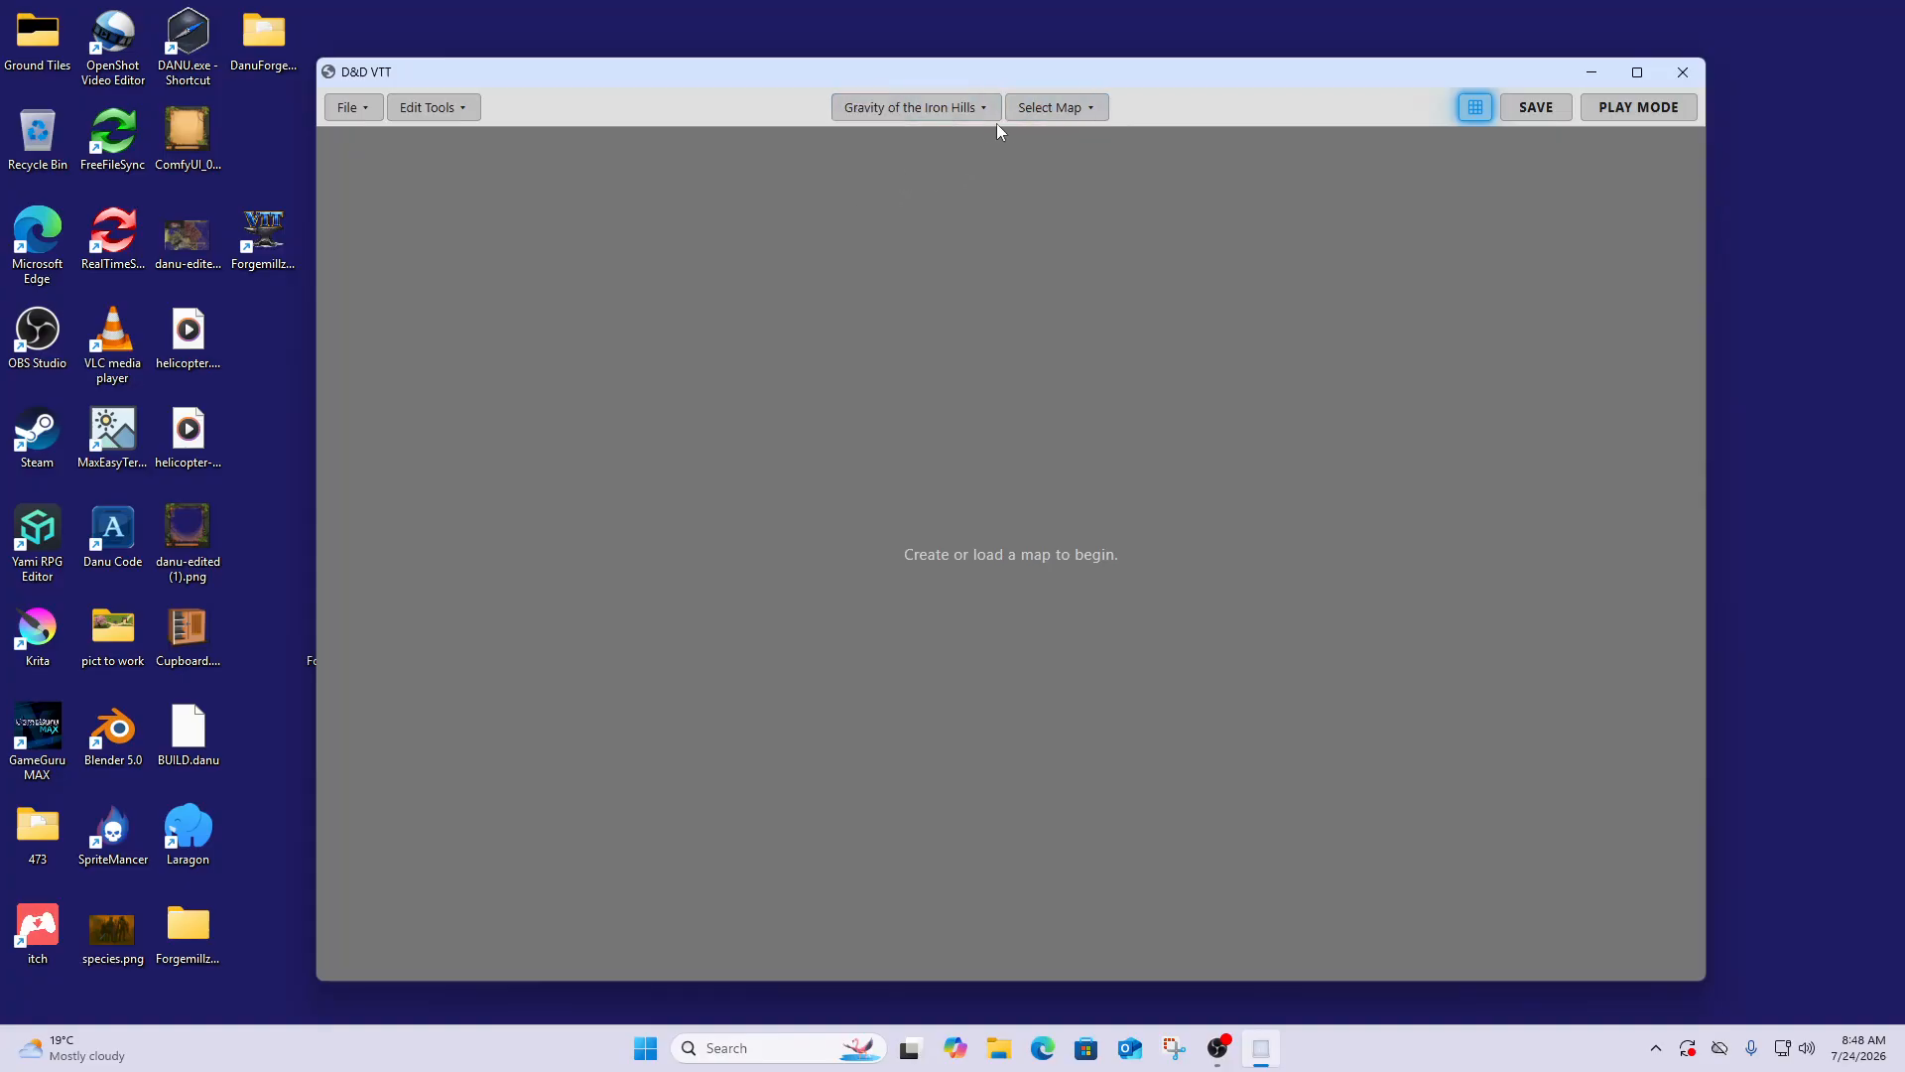
left_click(1036, 117)
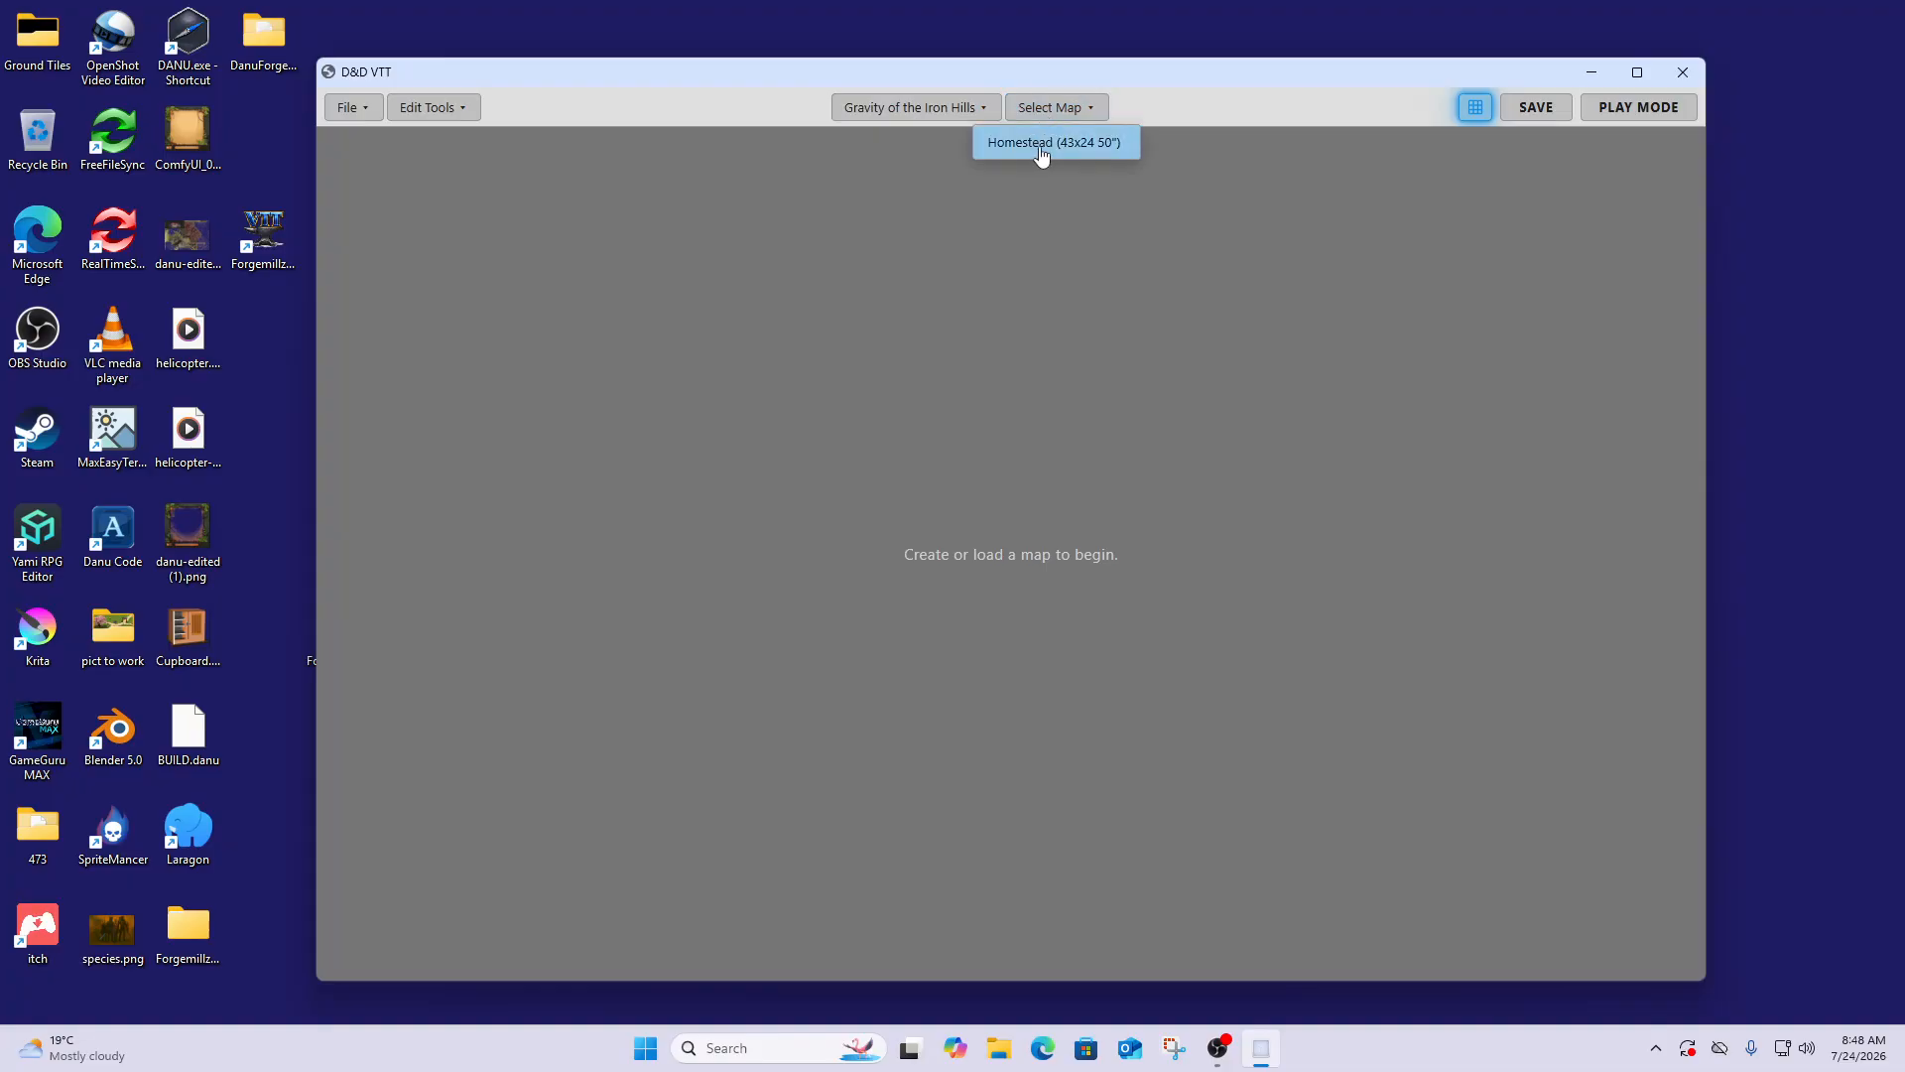
left_click(1041, 144)
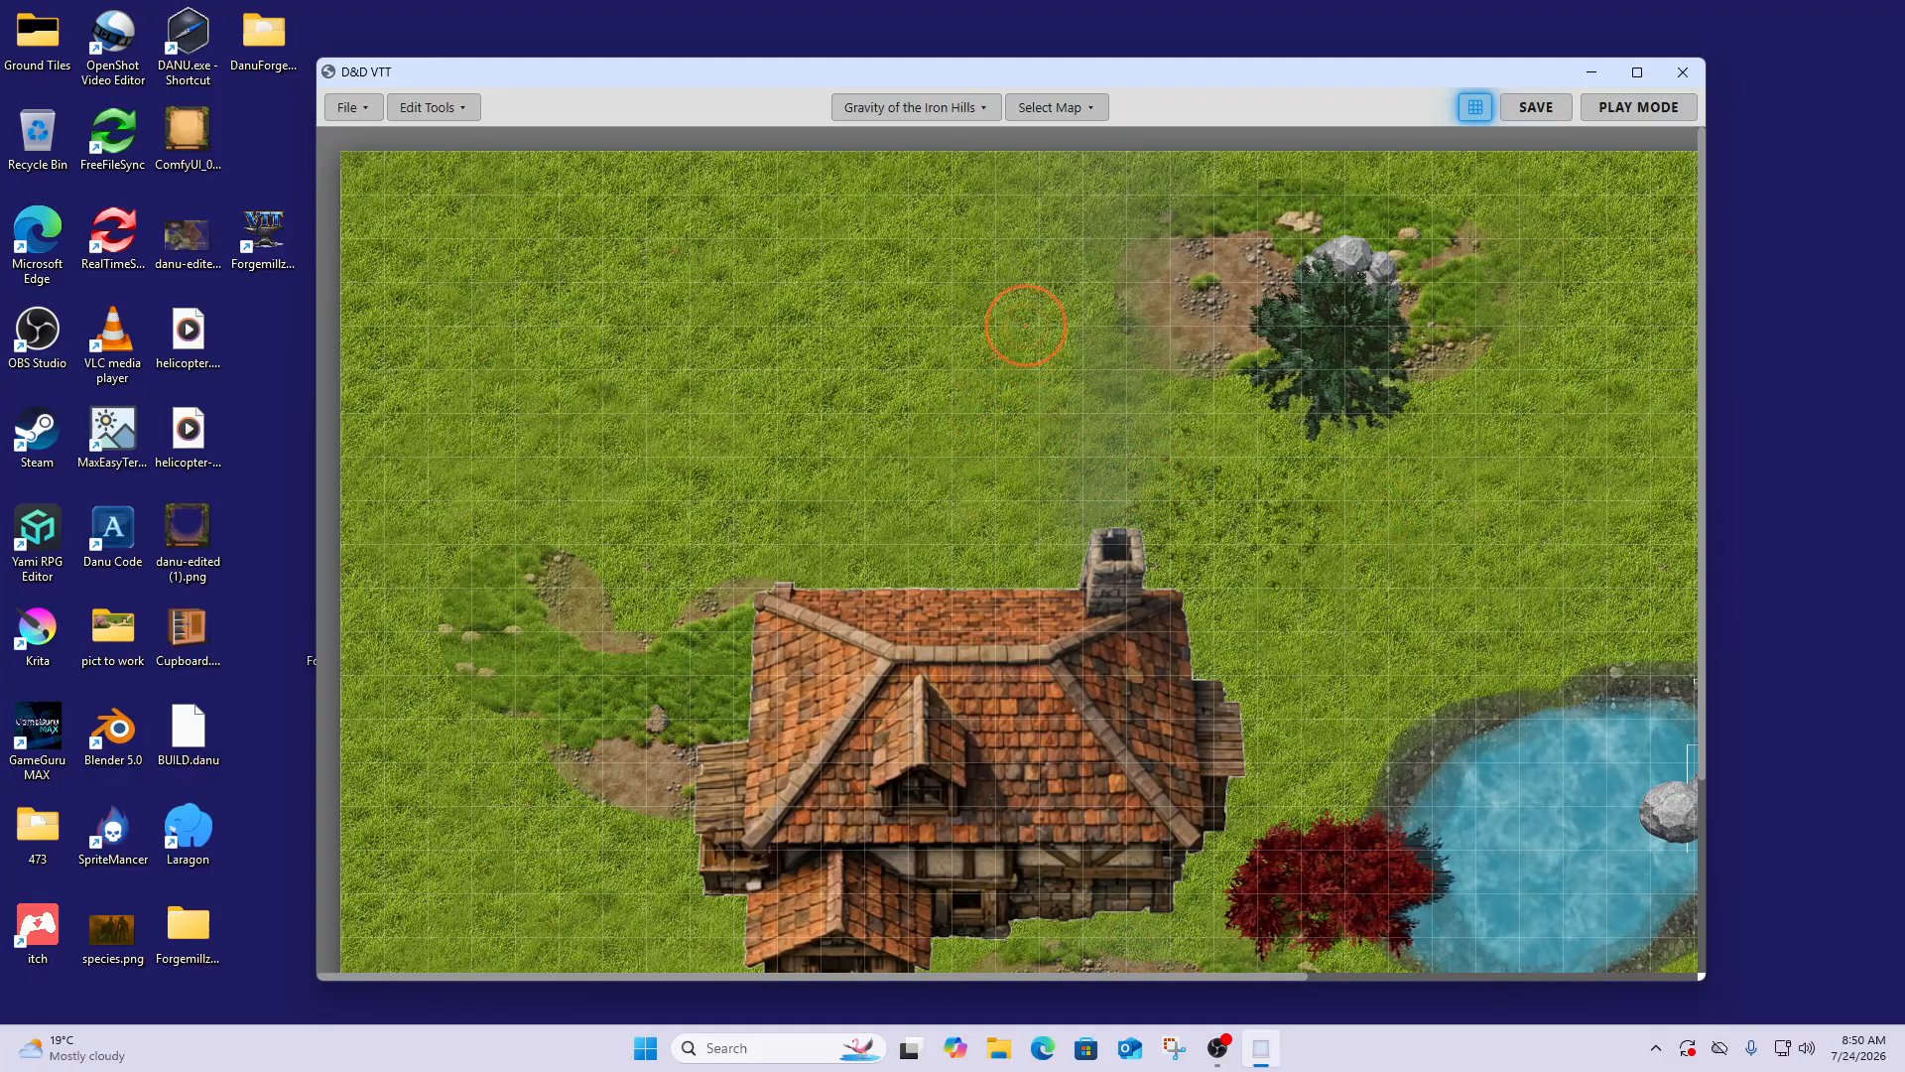
Switch the Homestead map to play mode and leave the full-screen view
left_click(1639, 107)
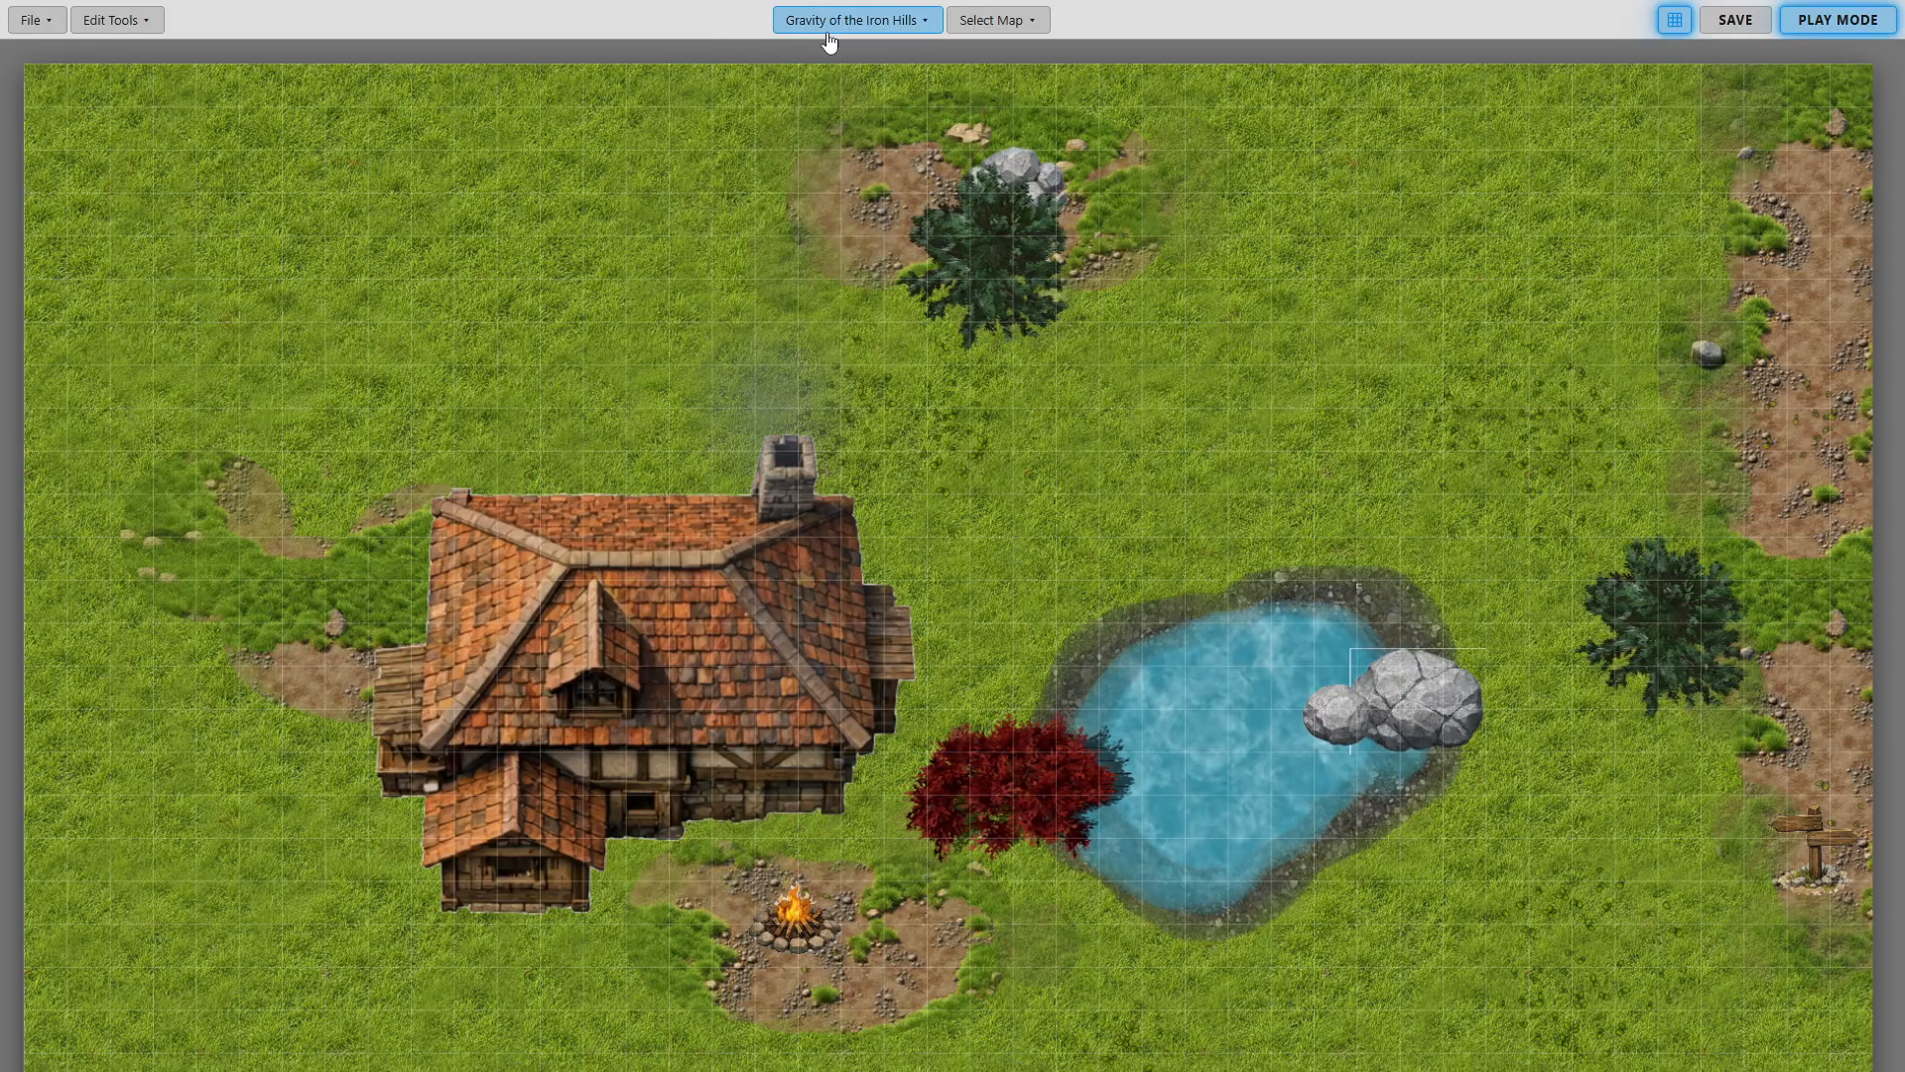
key("F11")
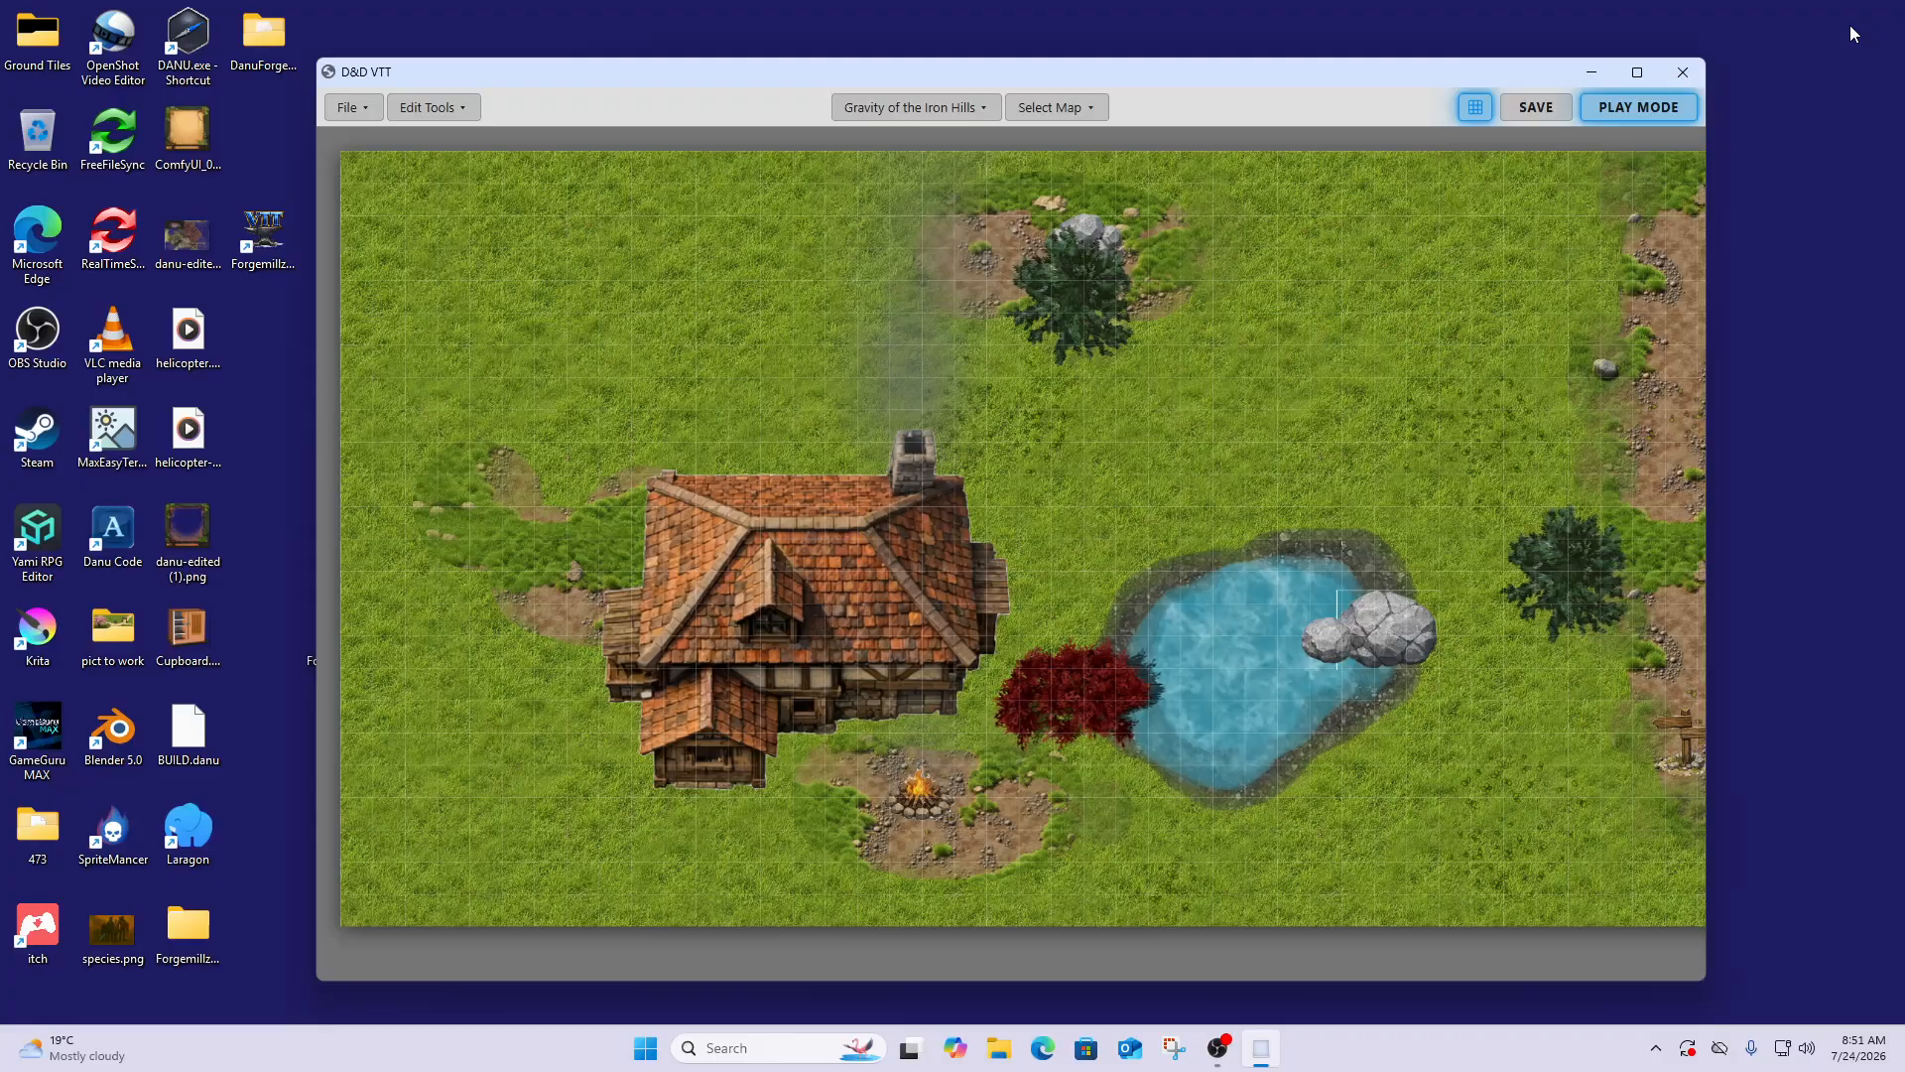
Hide and redisplay the map grid, and load the Homestead map again
left_click(1475, 107)
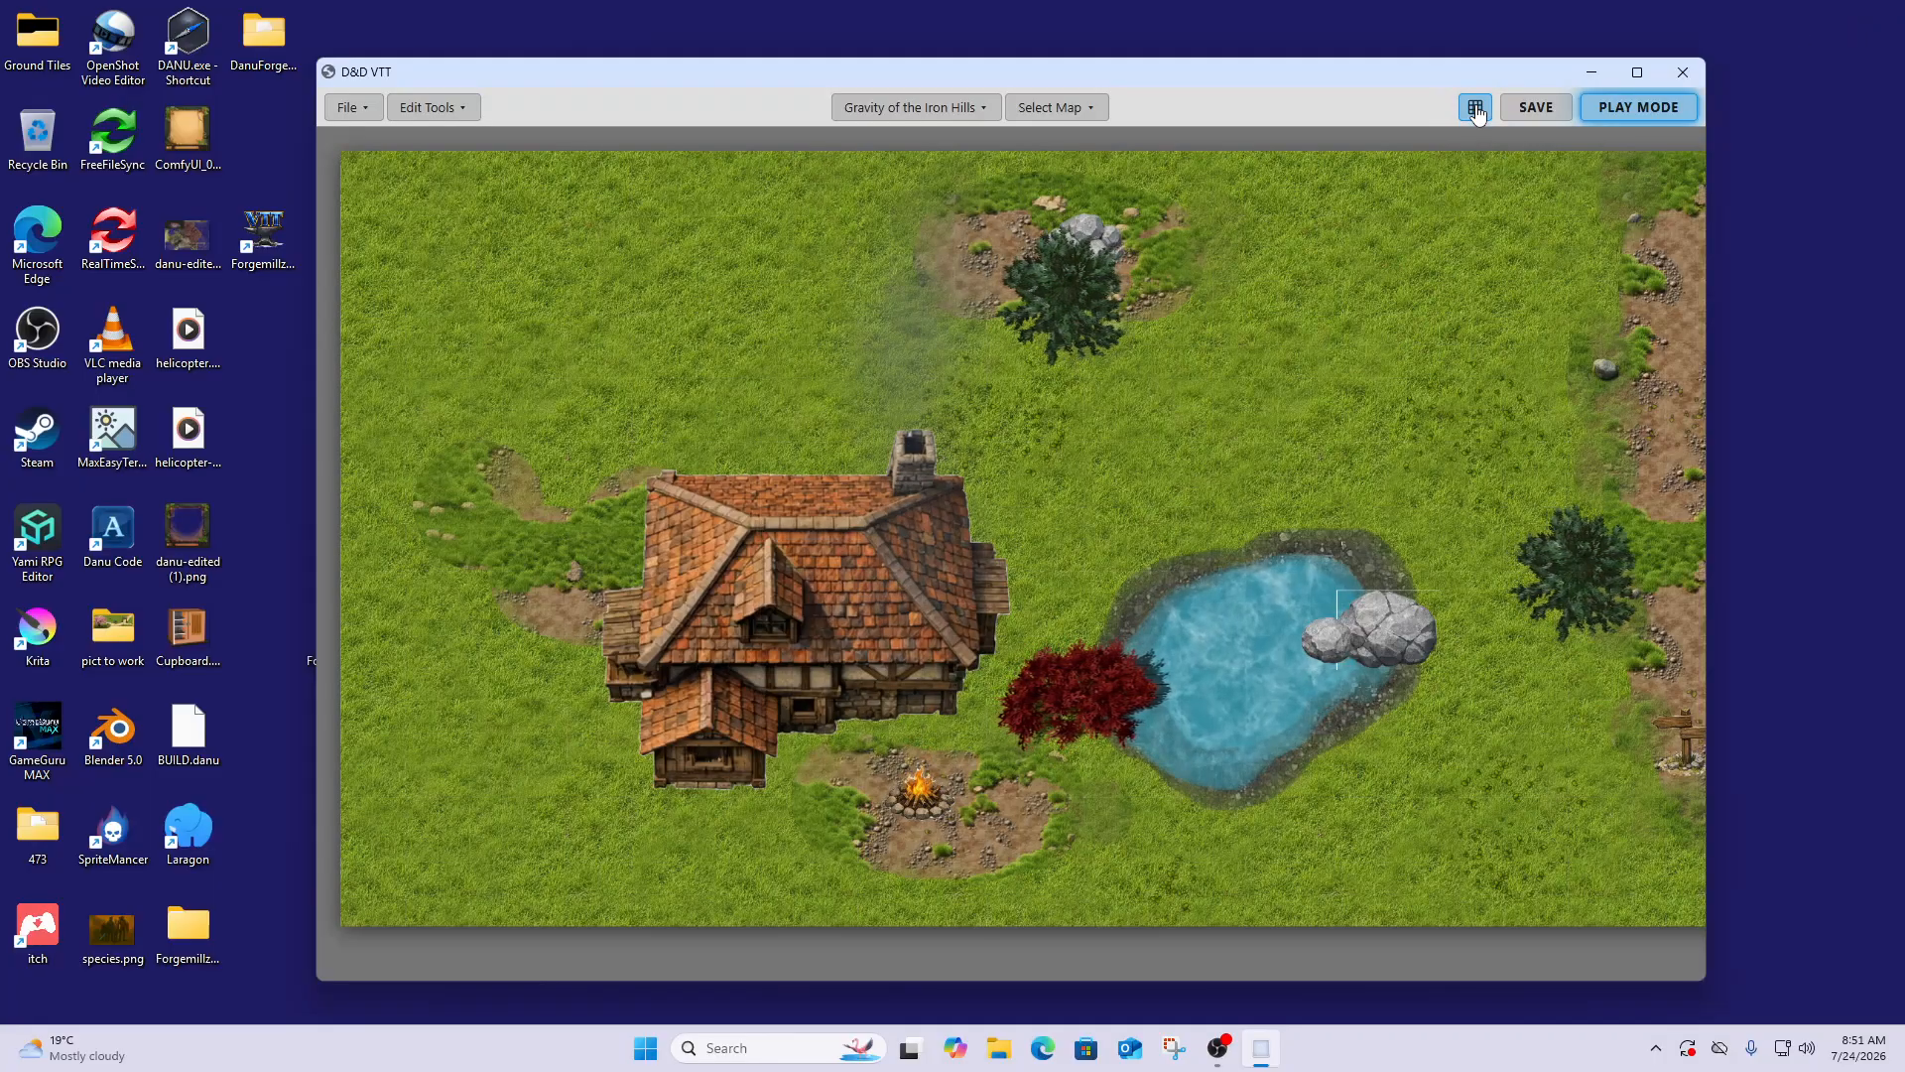
left_click(1475, 107)
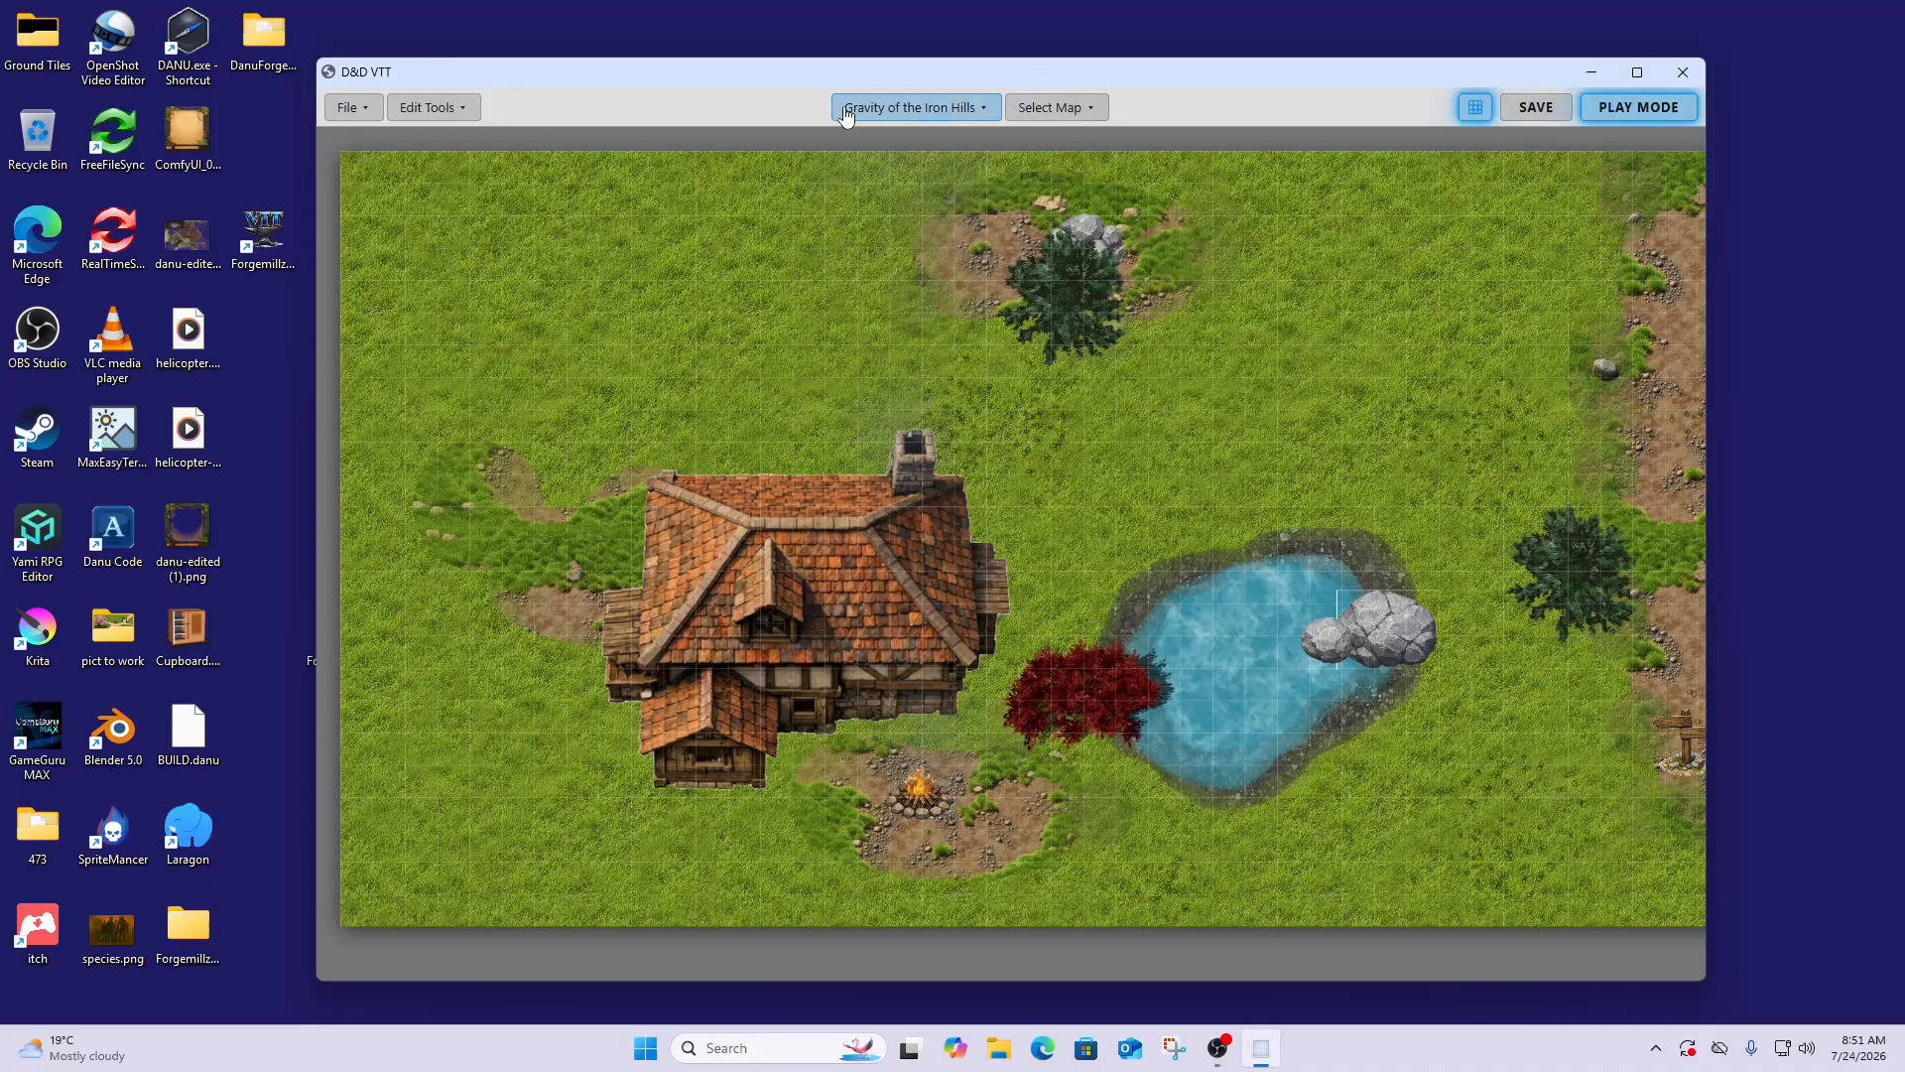
left_click(1064, 111)
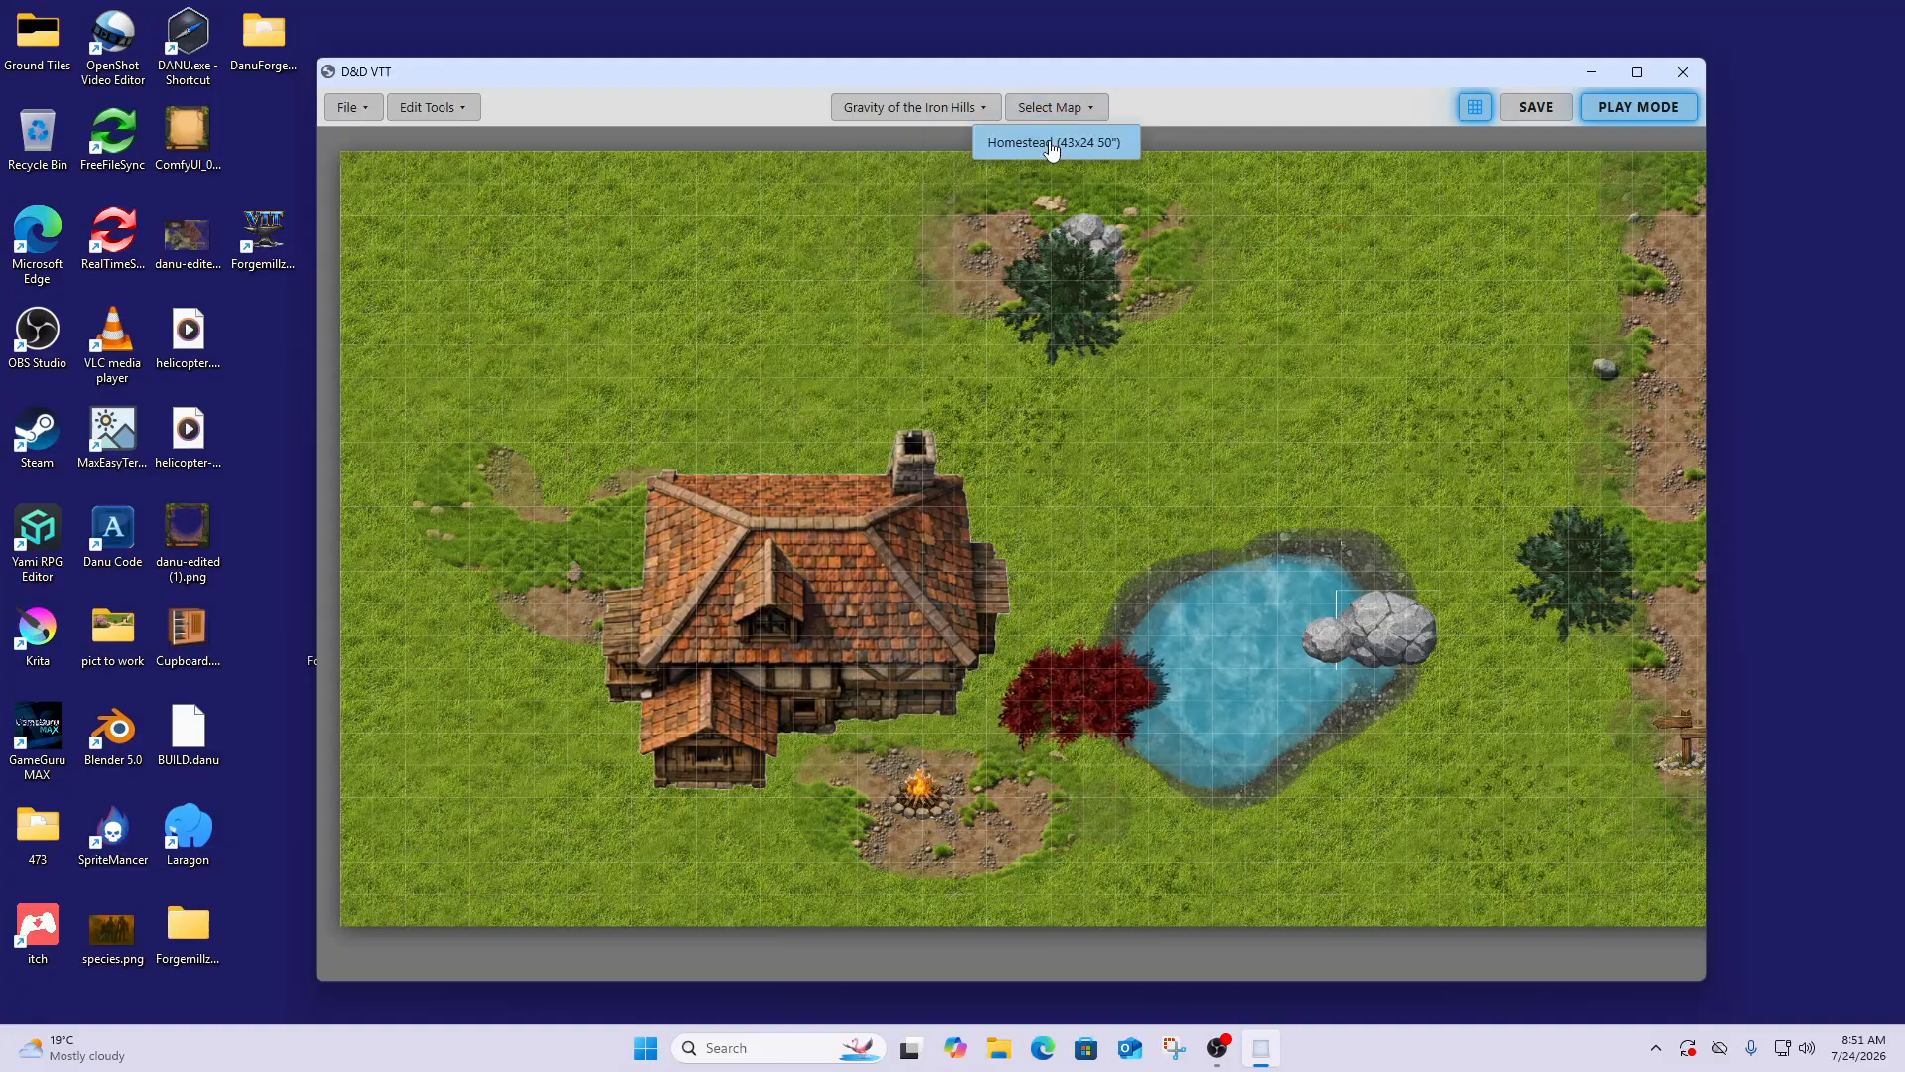
left_click(1052, 144)
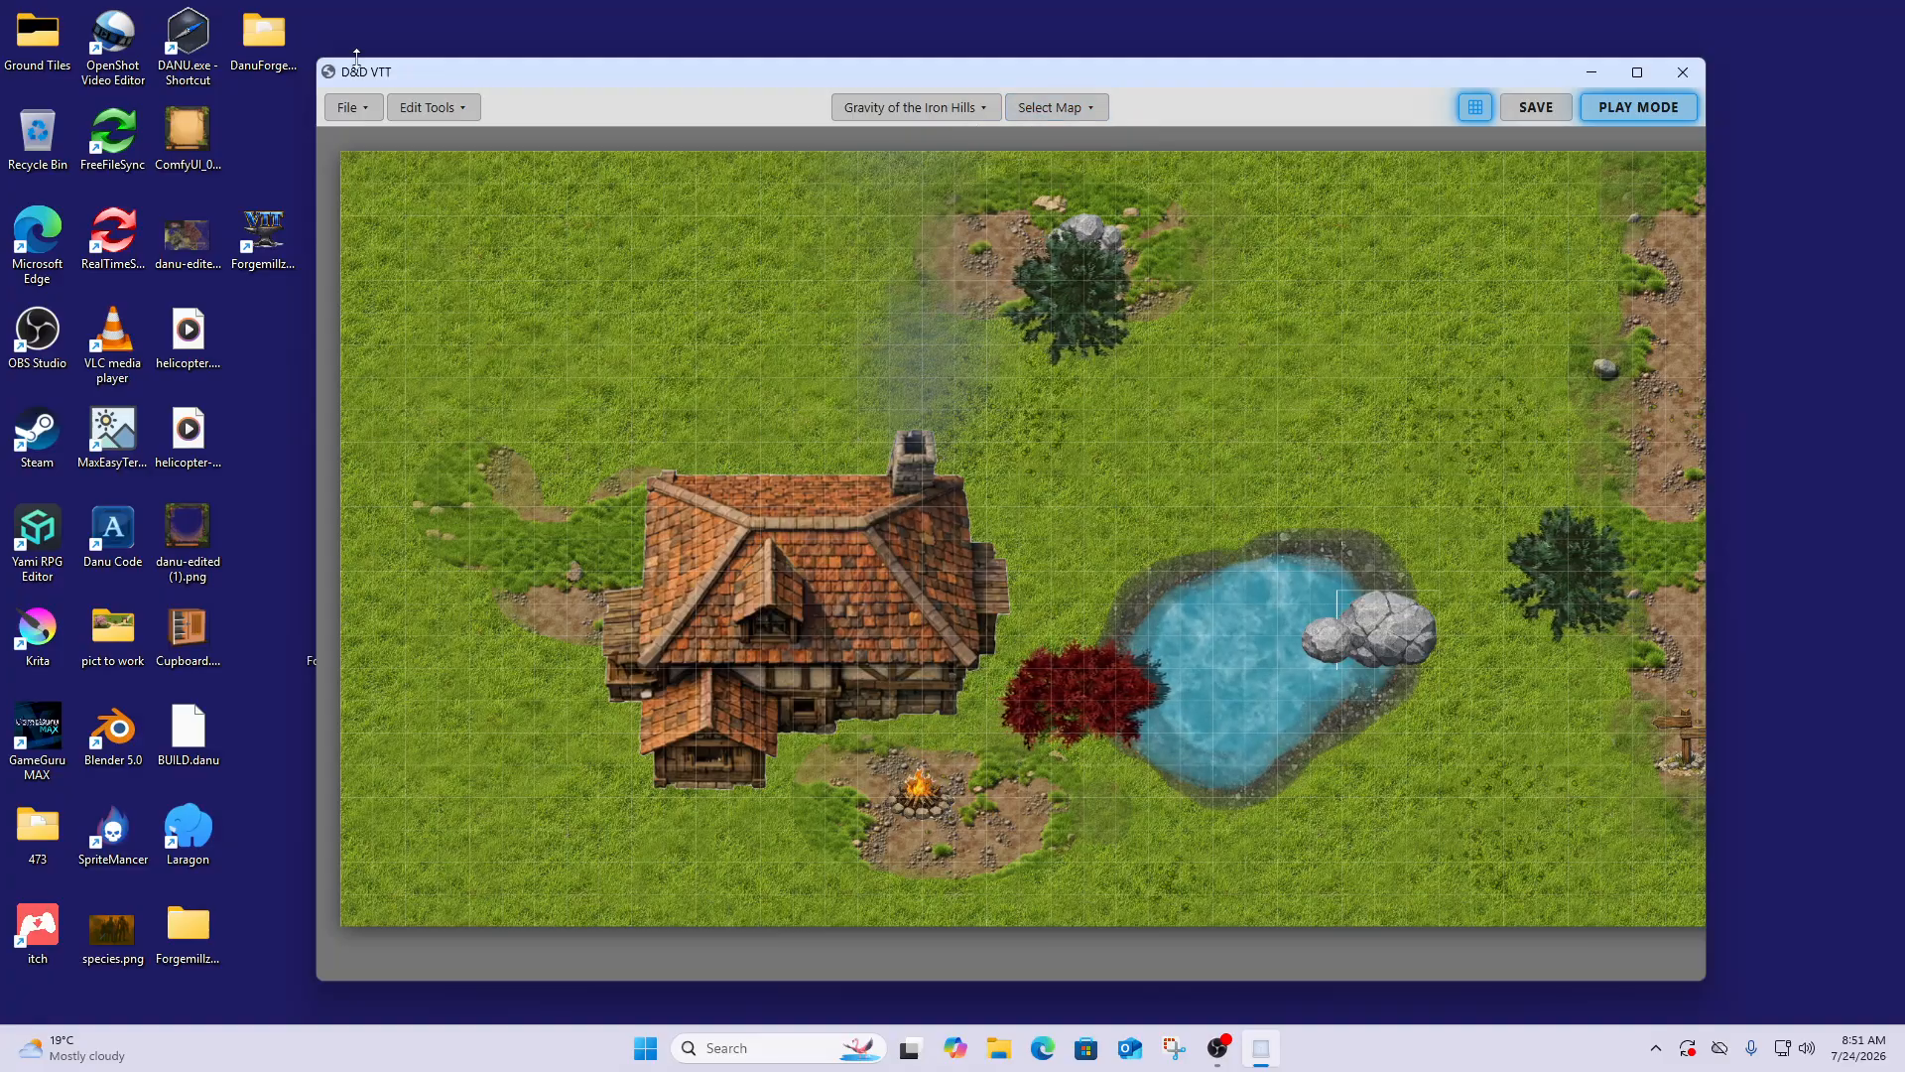
Create a new map named "towards the hills" with a 42" — 36×20 grid TV size and 1080p display resolution
left_click(343, 120)
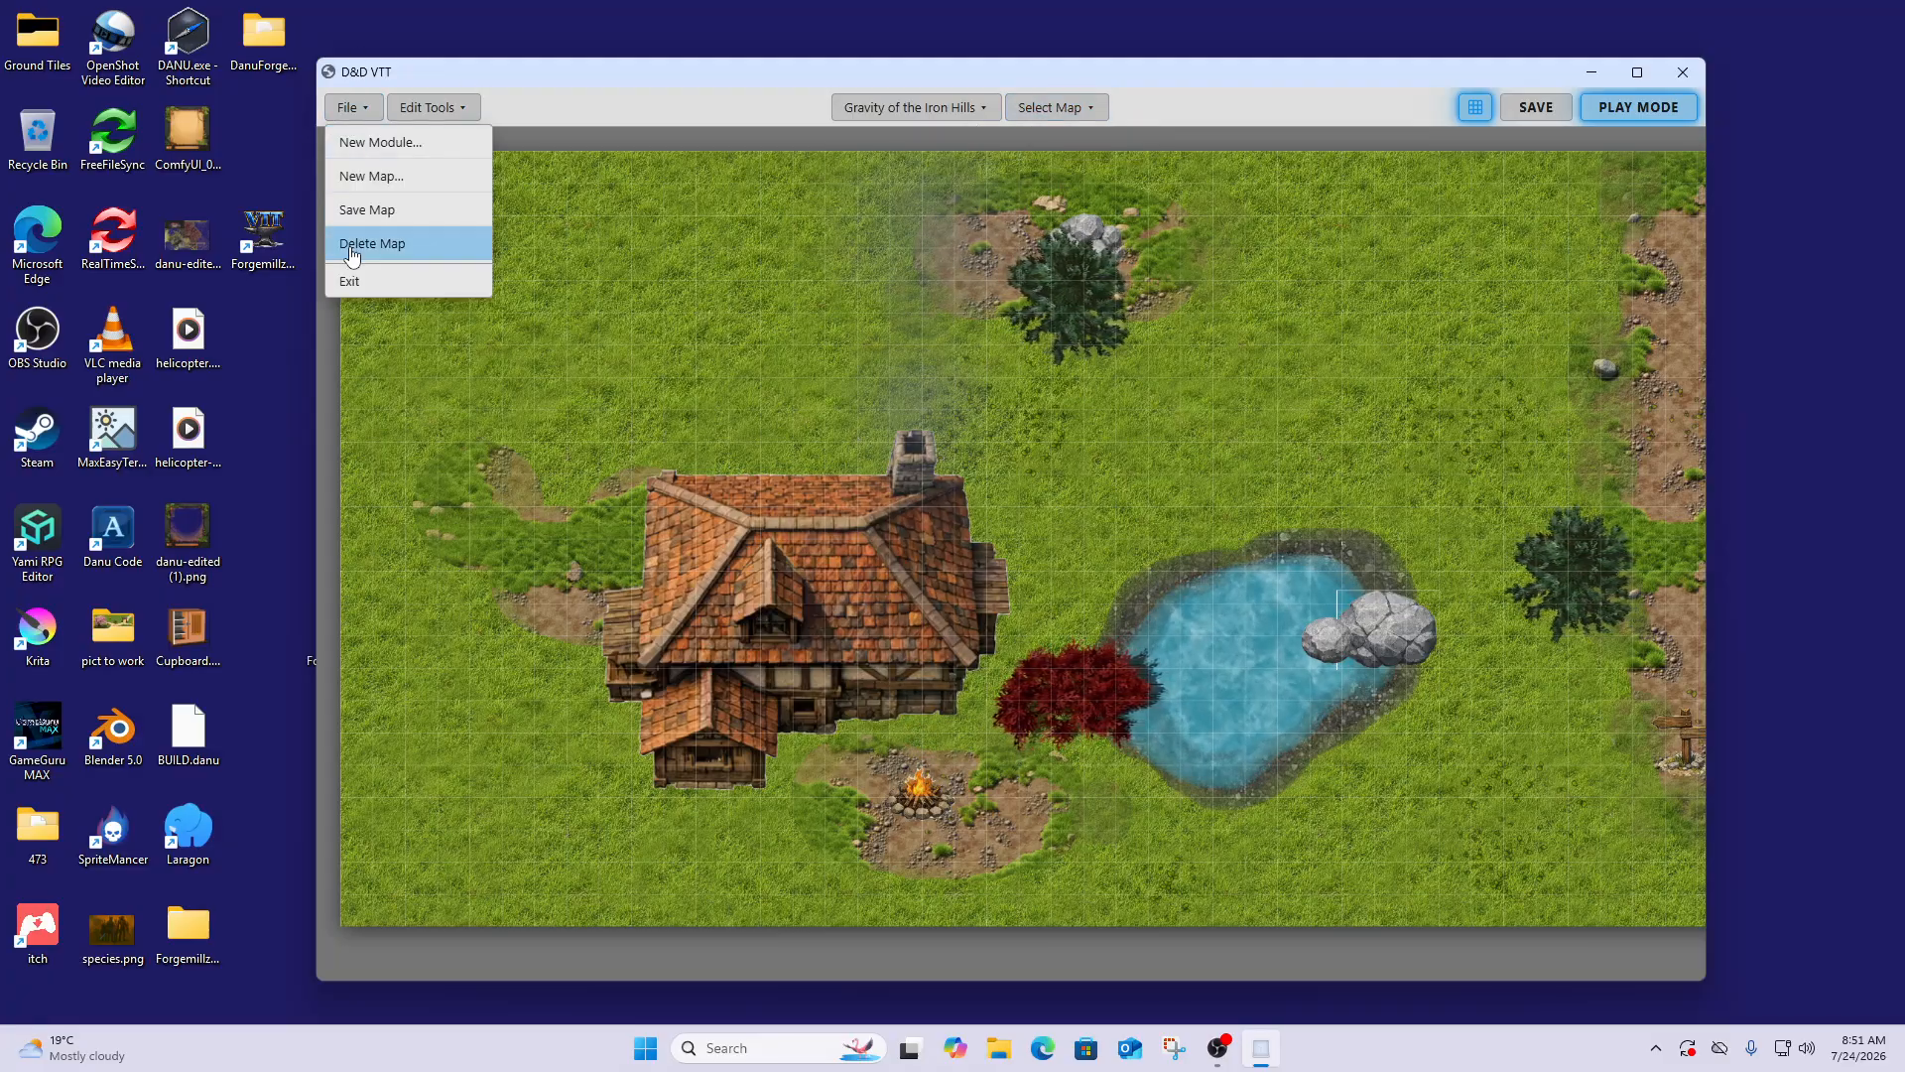
left_click(357, 185)
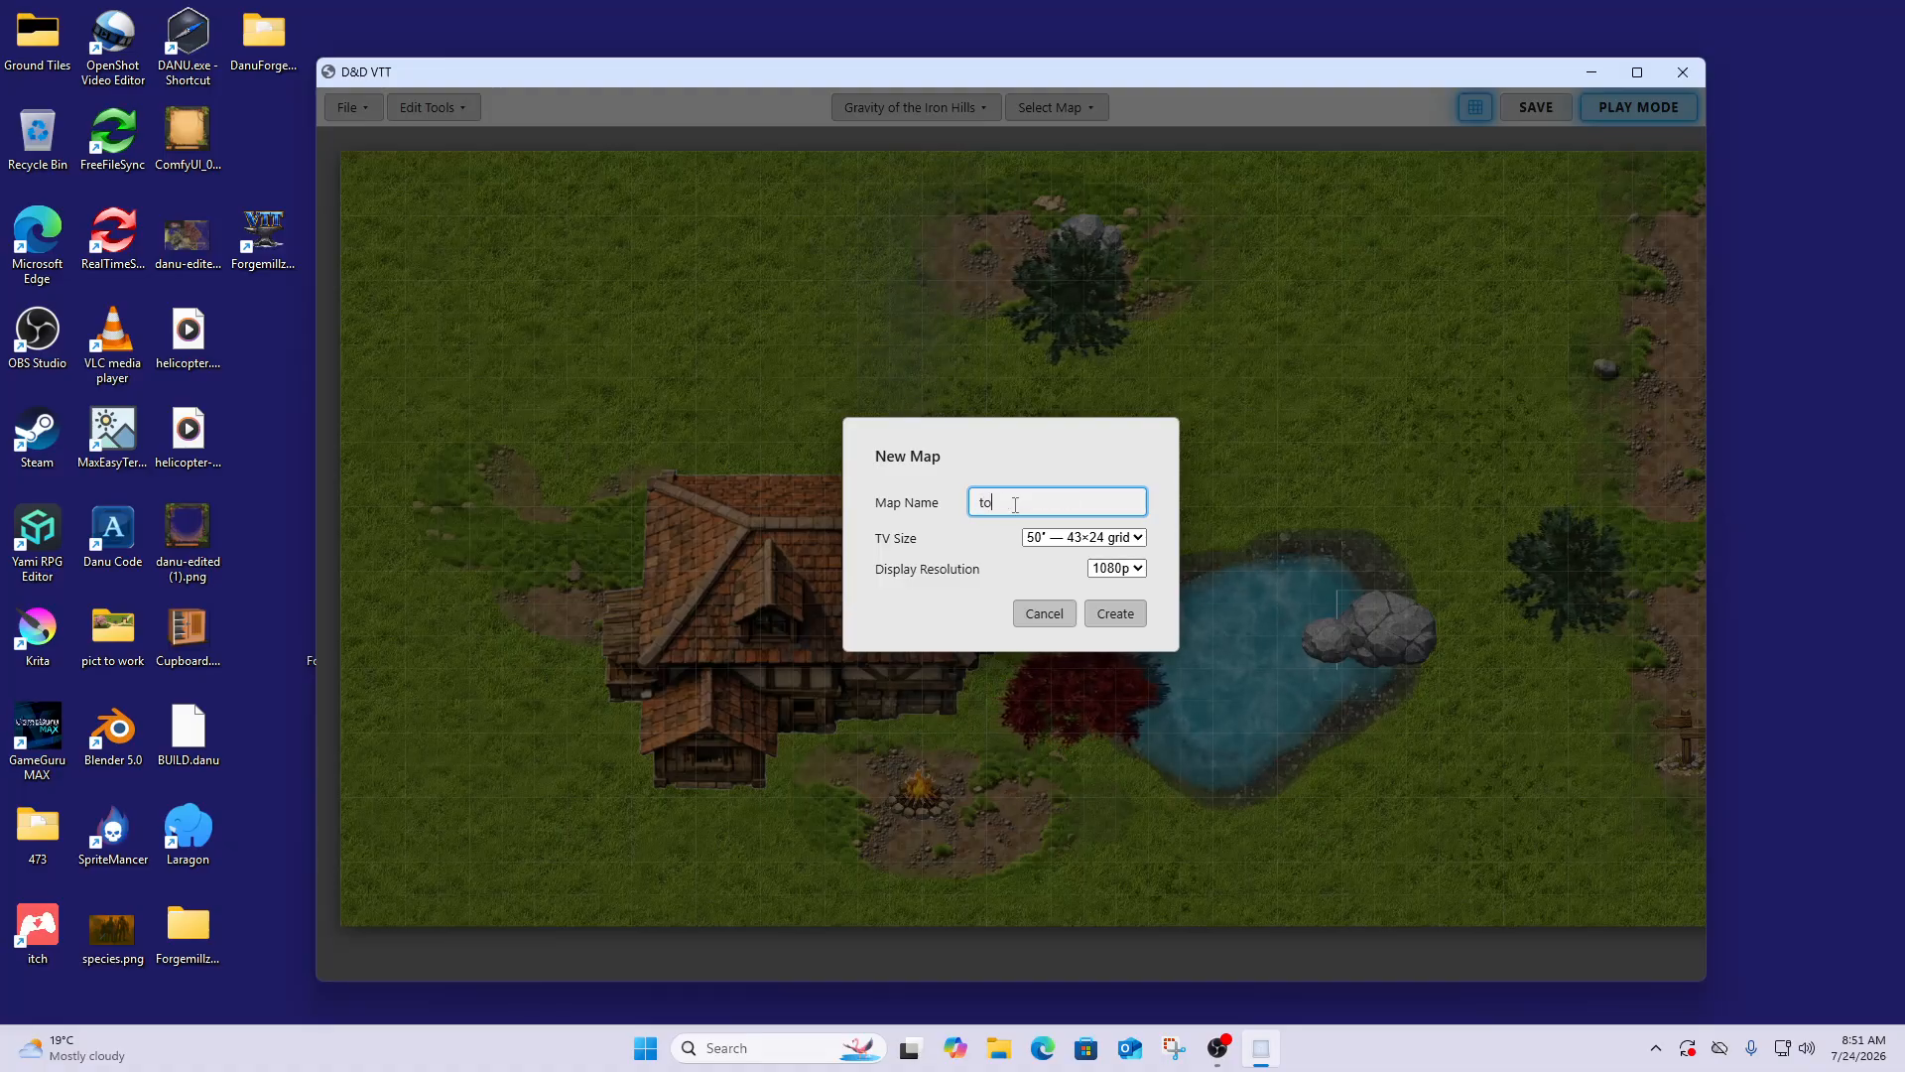
type("wards the ")
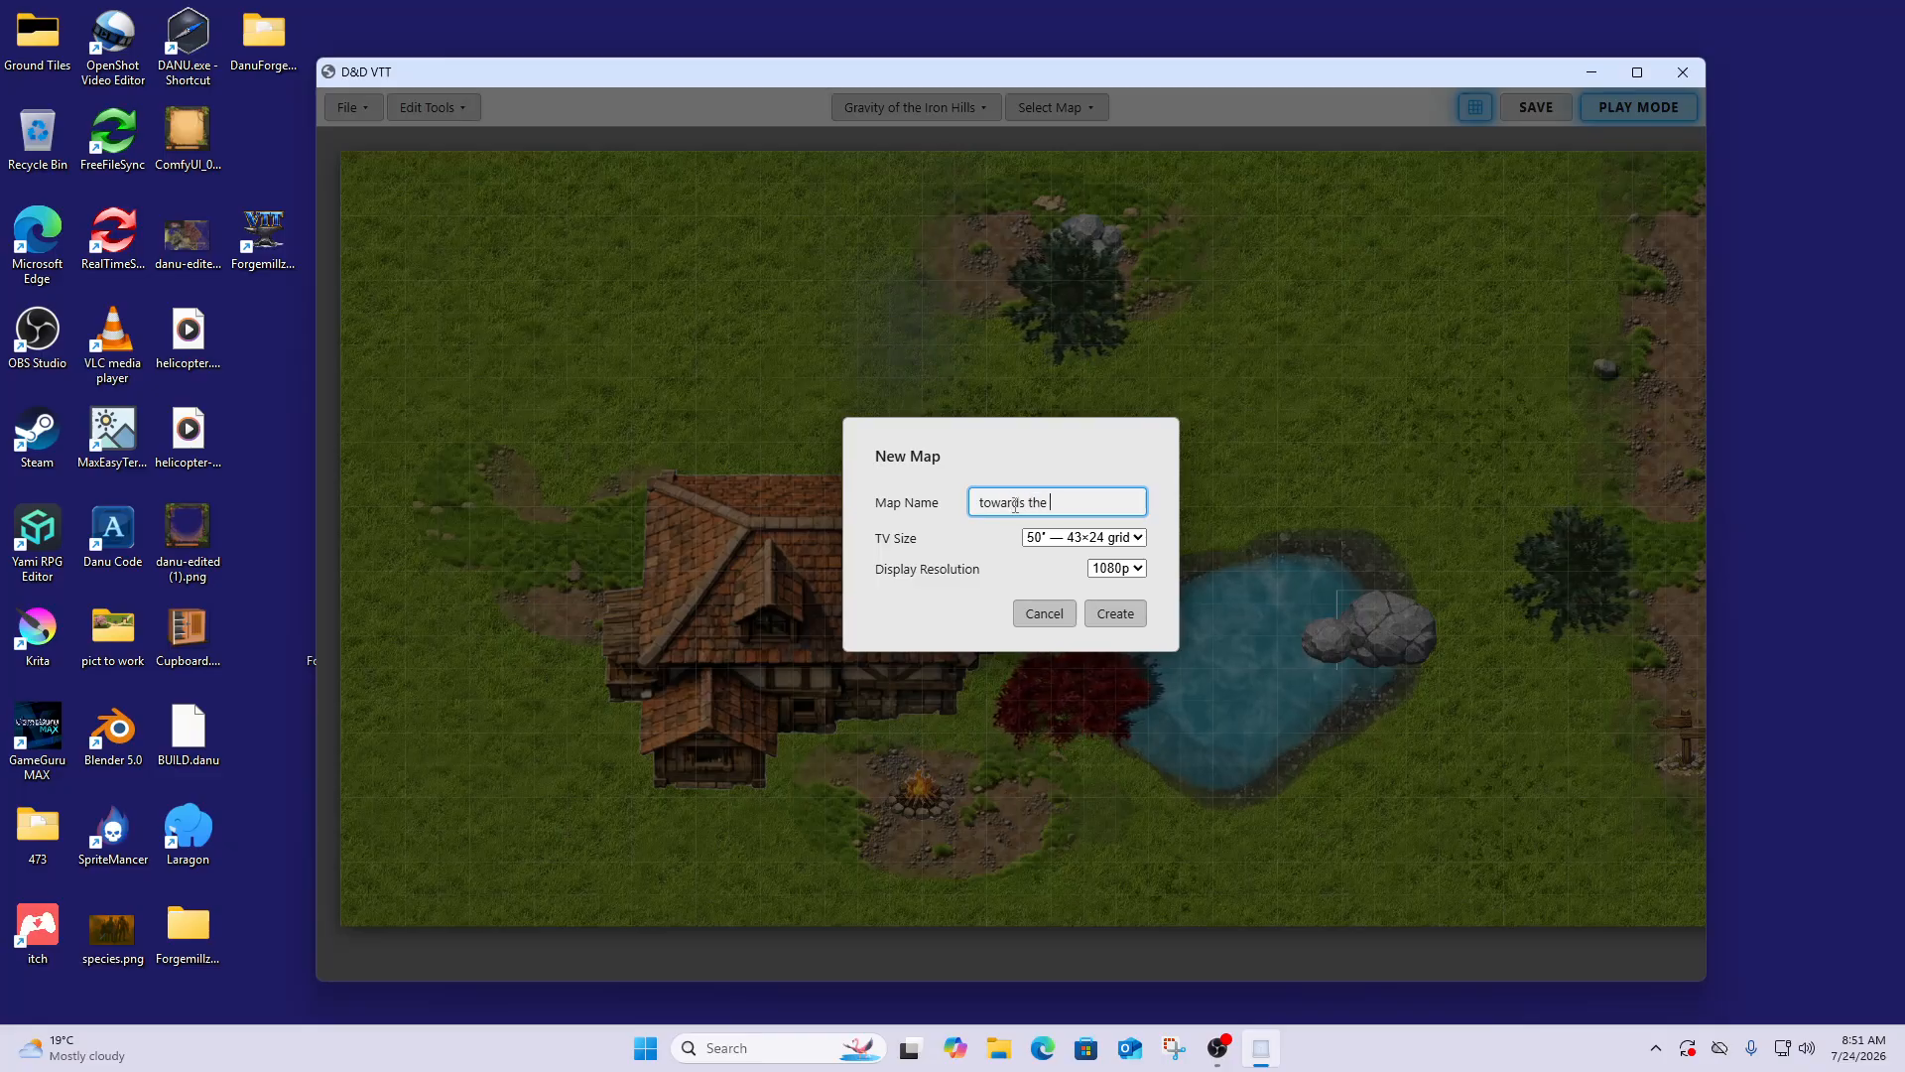
type("hills")
left_click(1131, 539)
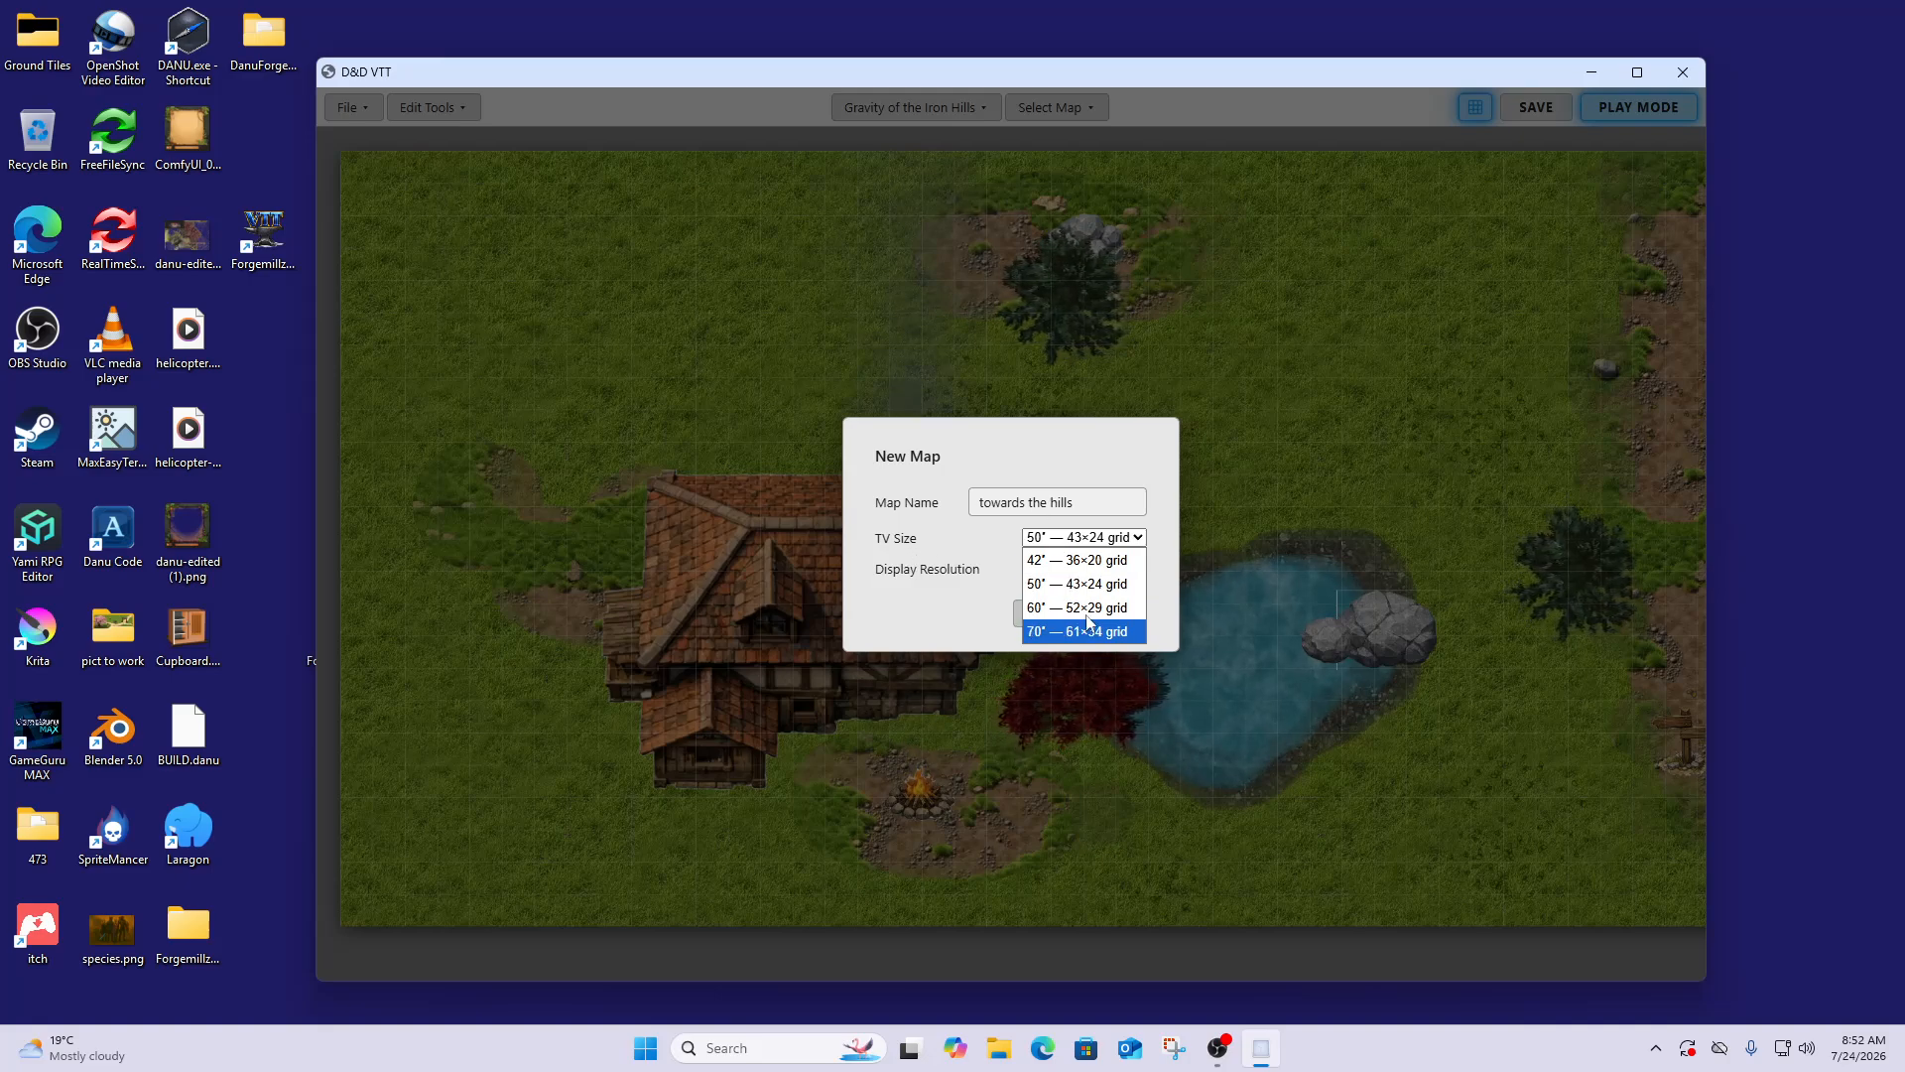
left_click(1053, 561)
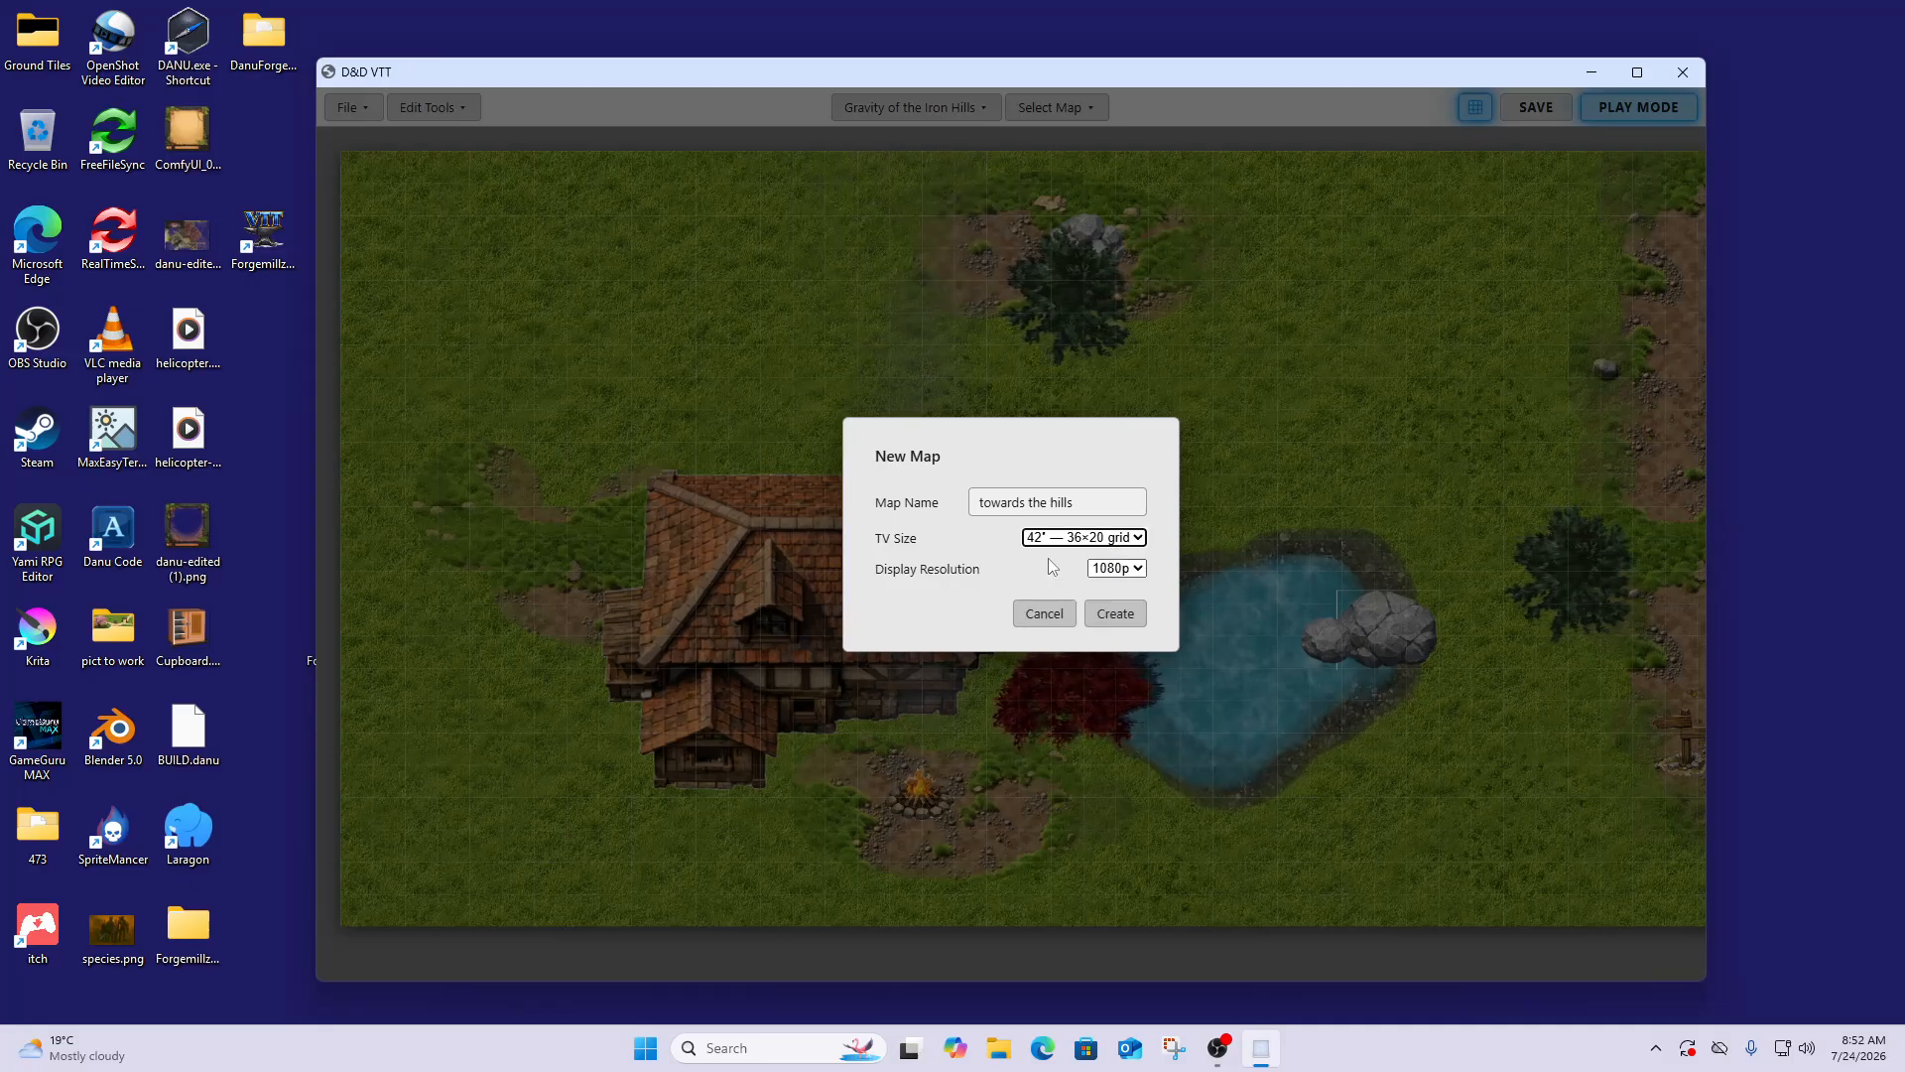
left_click(1140, 573)
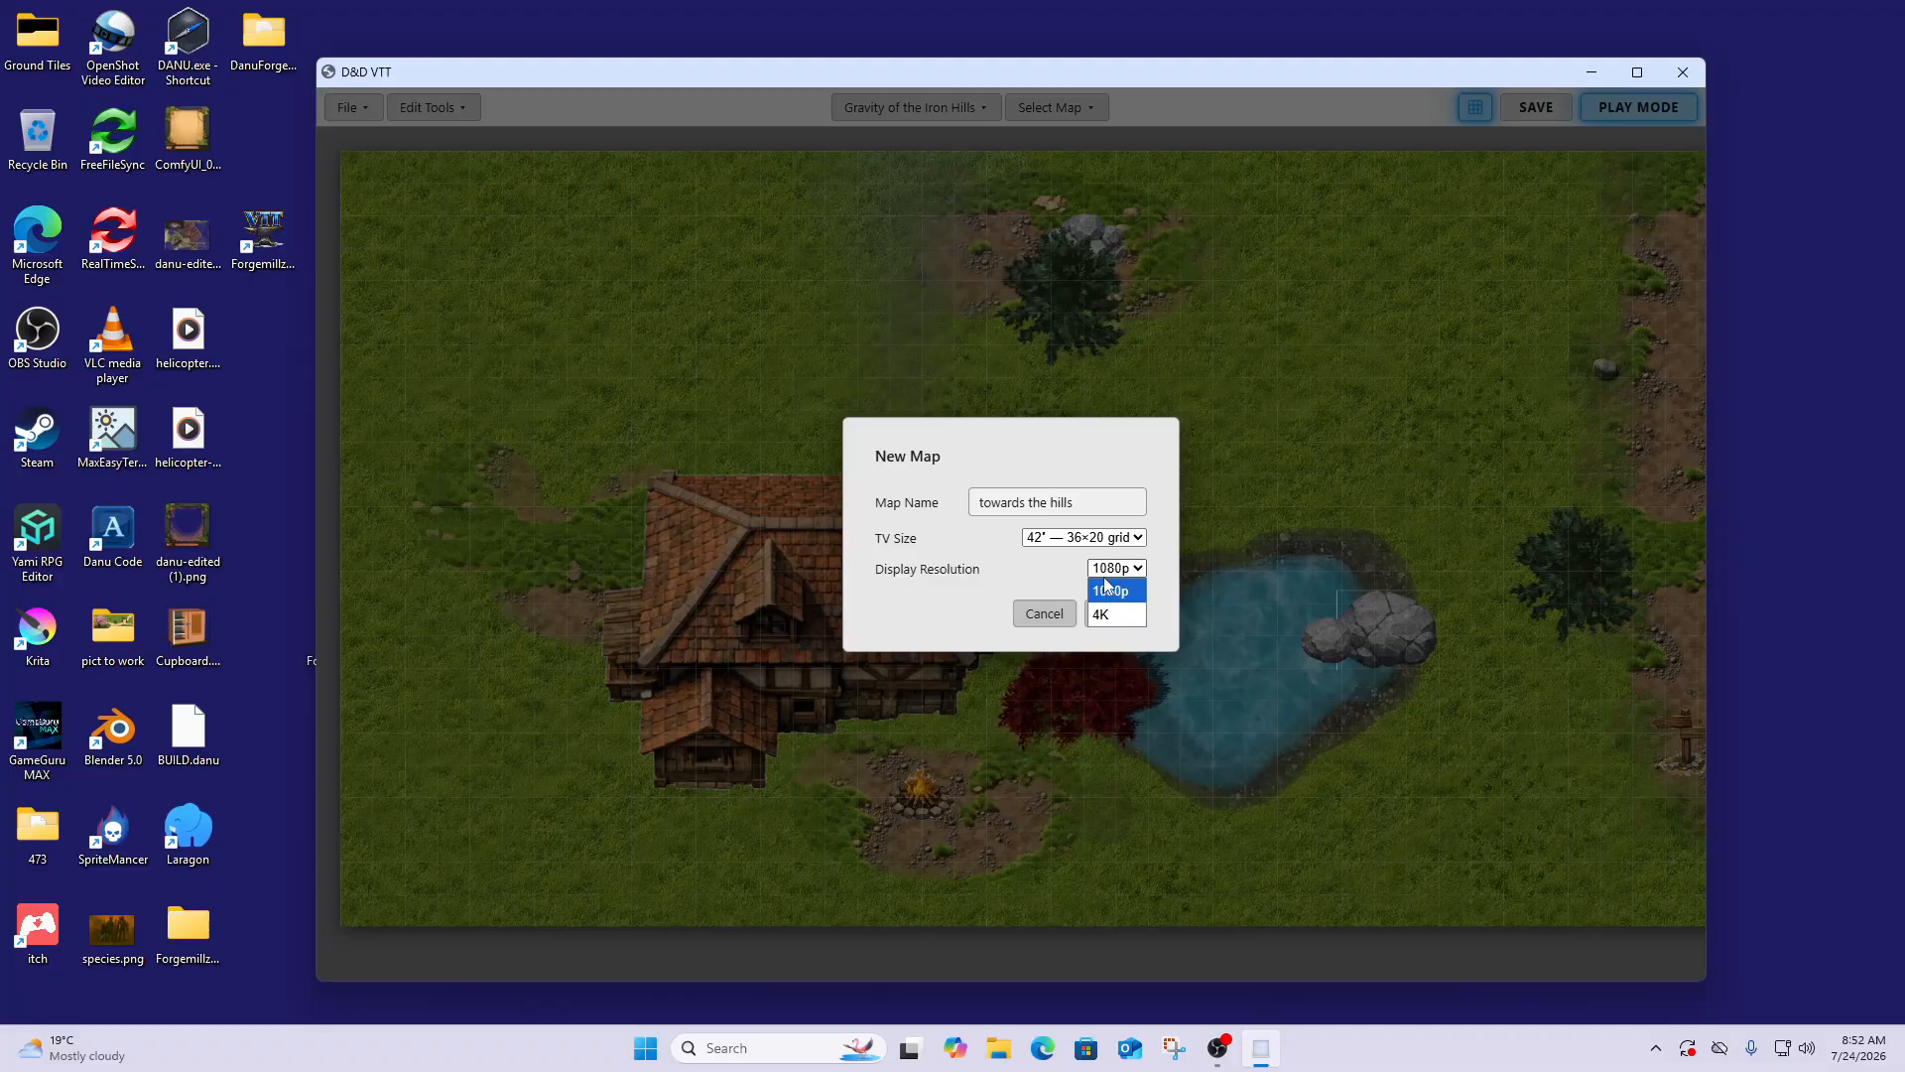
left_click(1133, 569)
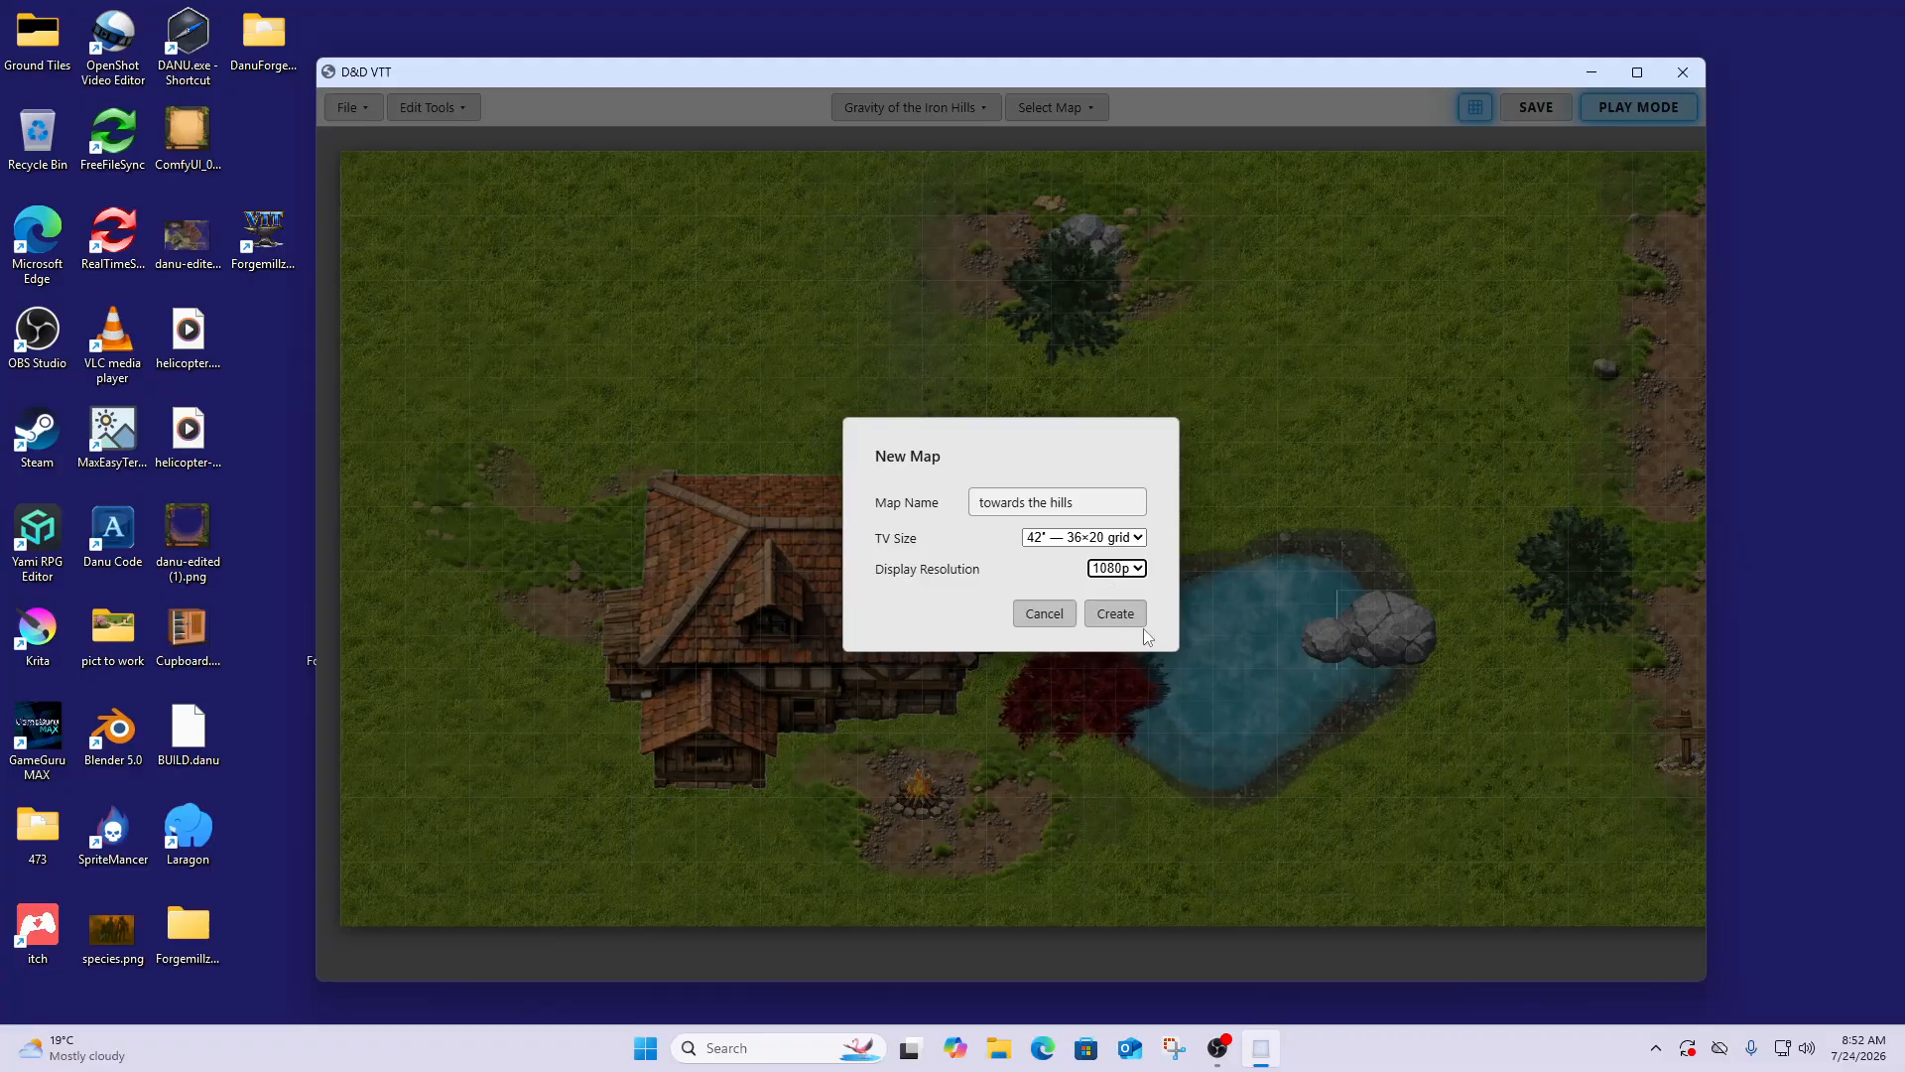
left_click(1116, 615)
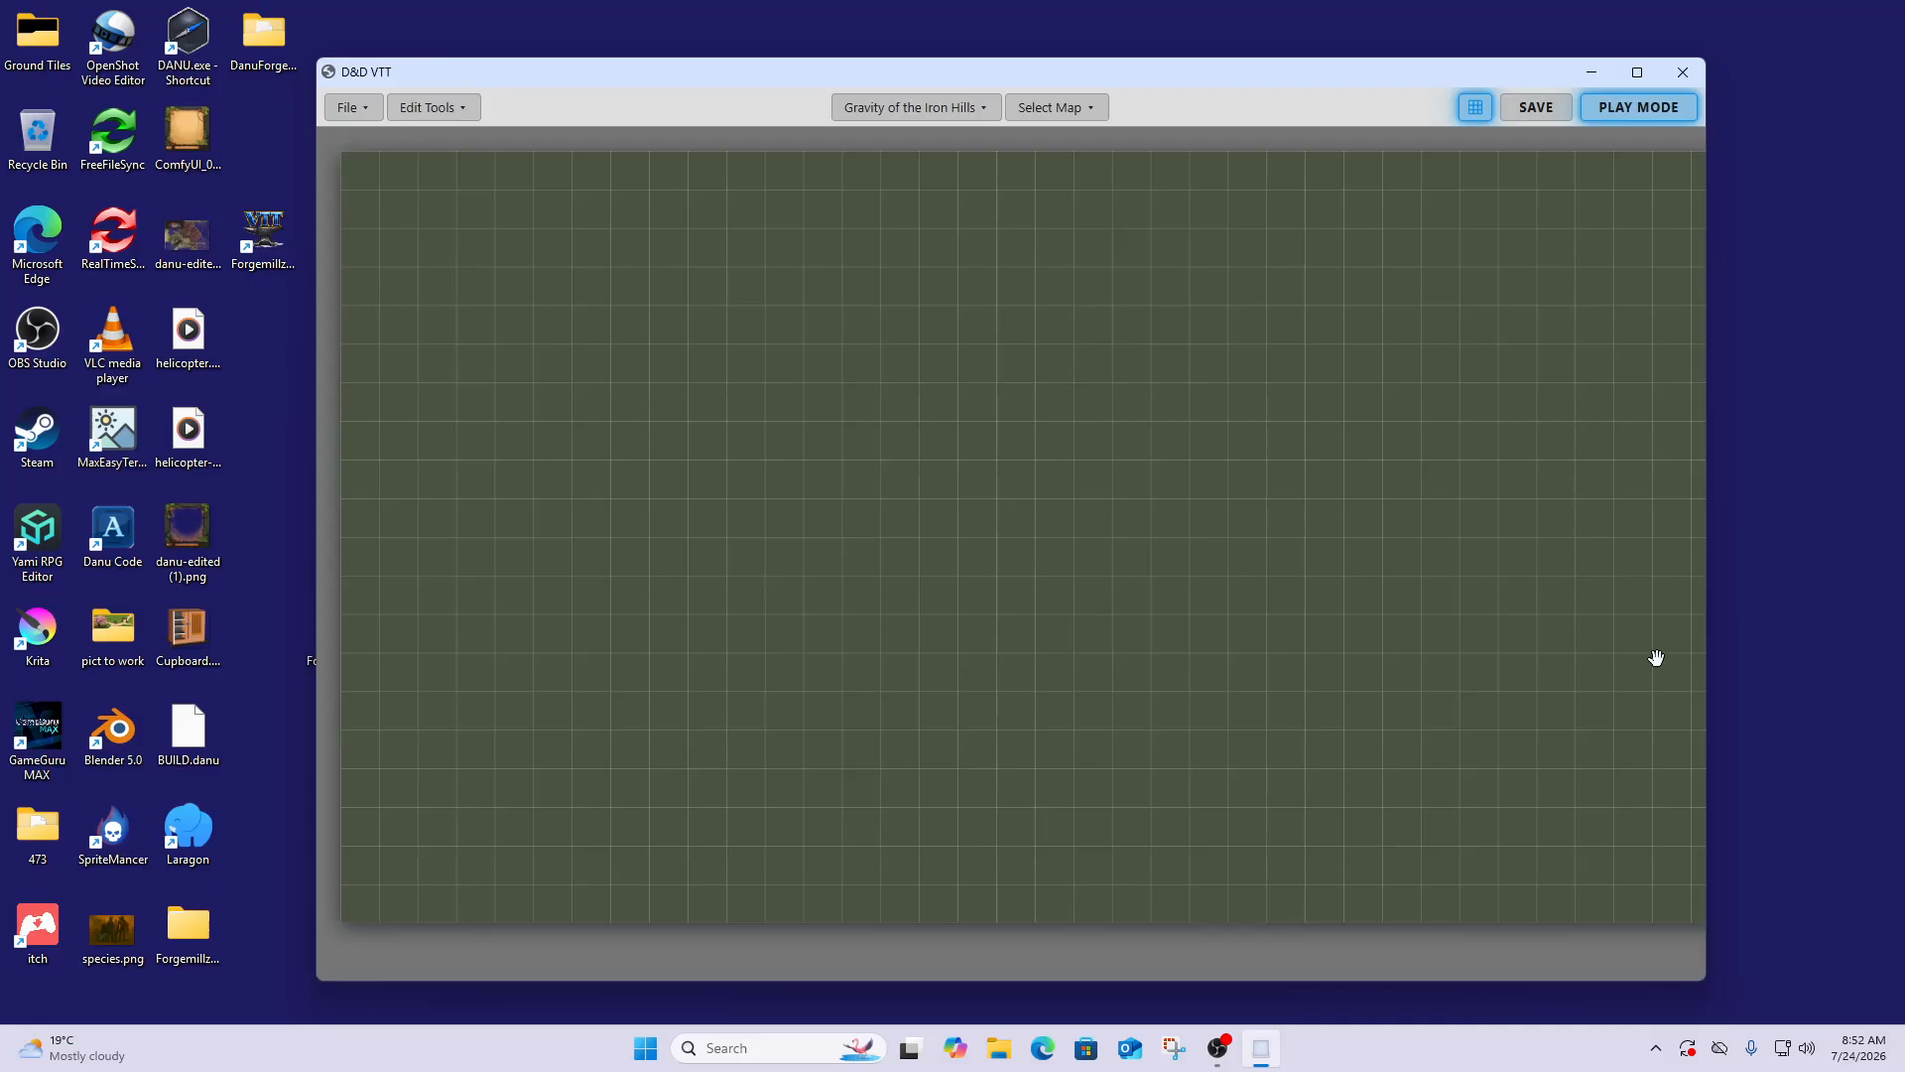
Widen the window and cover the map with the light green grass ground texture at brush size 29 and full pressure
left_click_drag(1709, 667, 1855, 652)
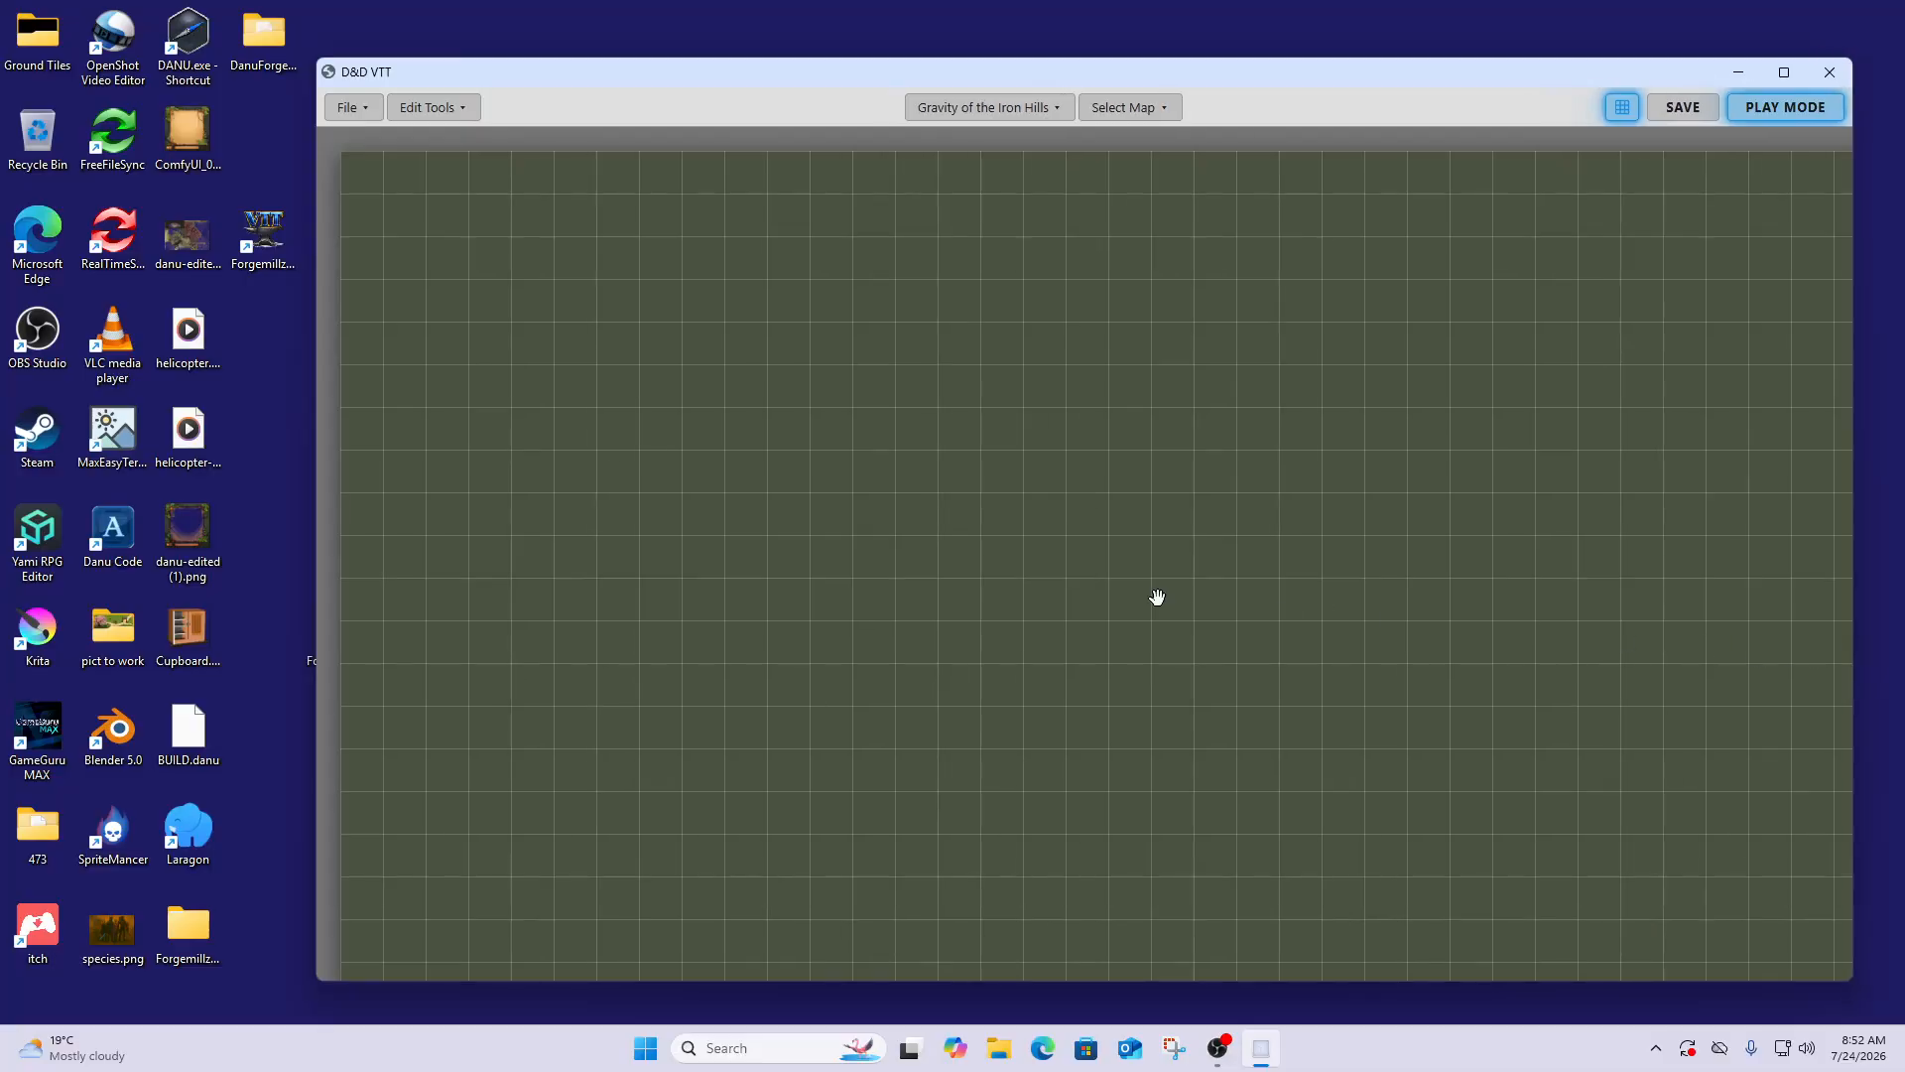
left_click(421, 111)
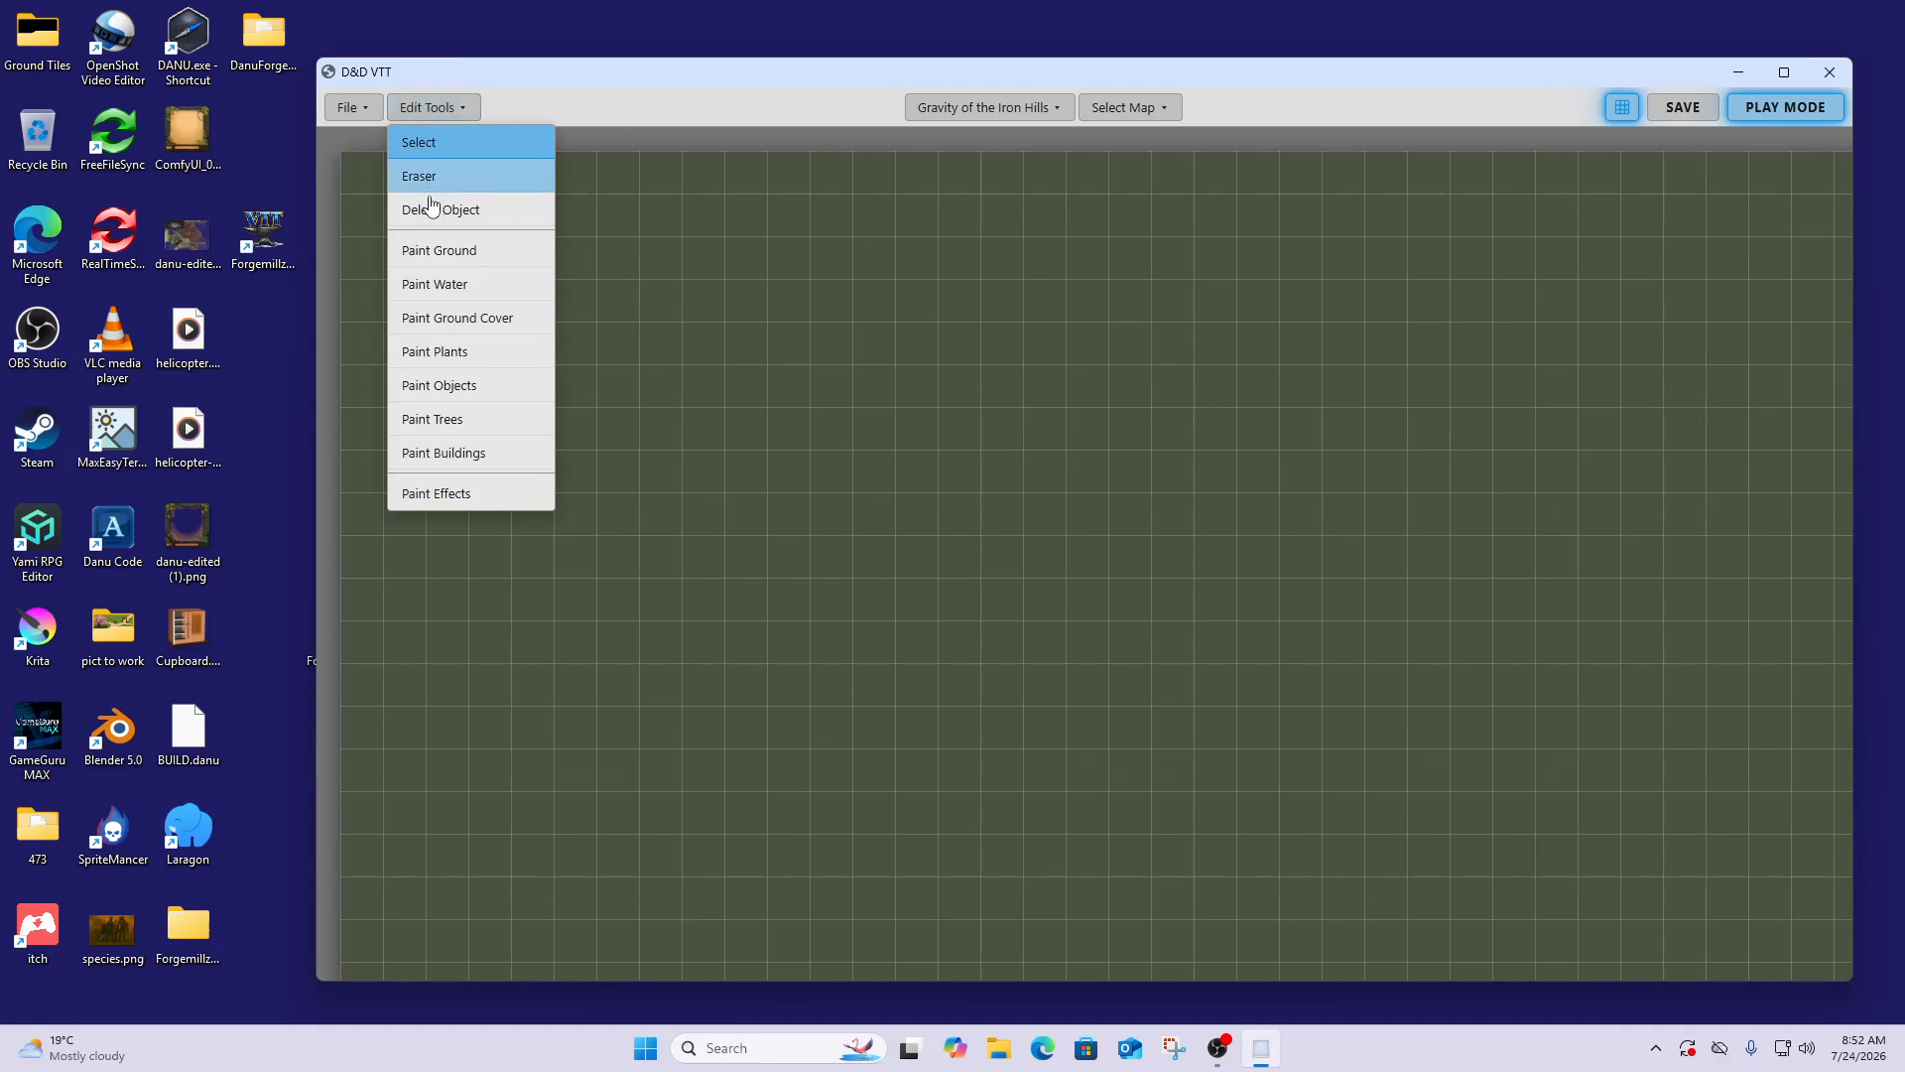
left_click(434, 254)
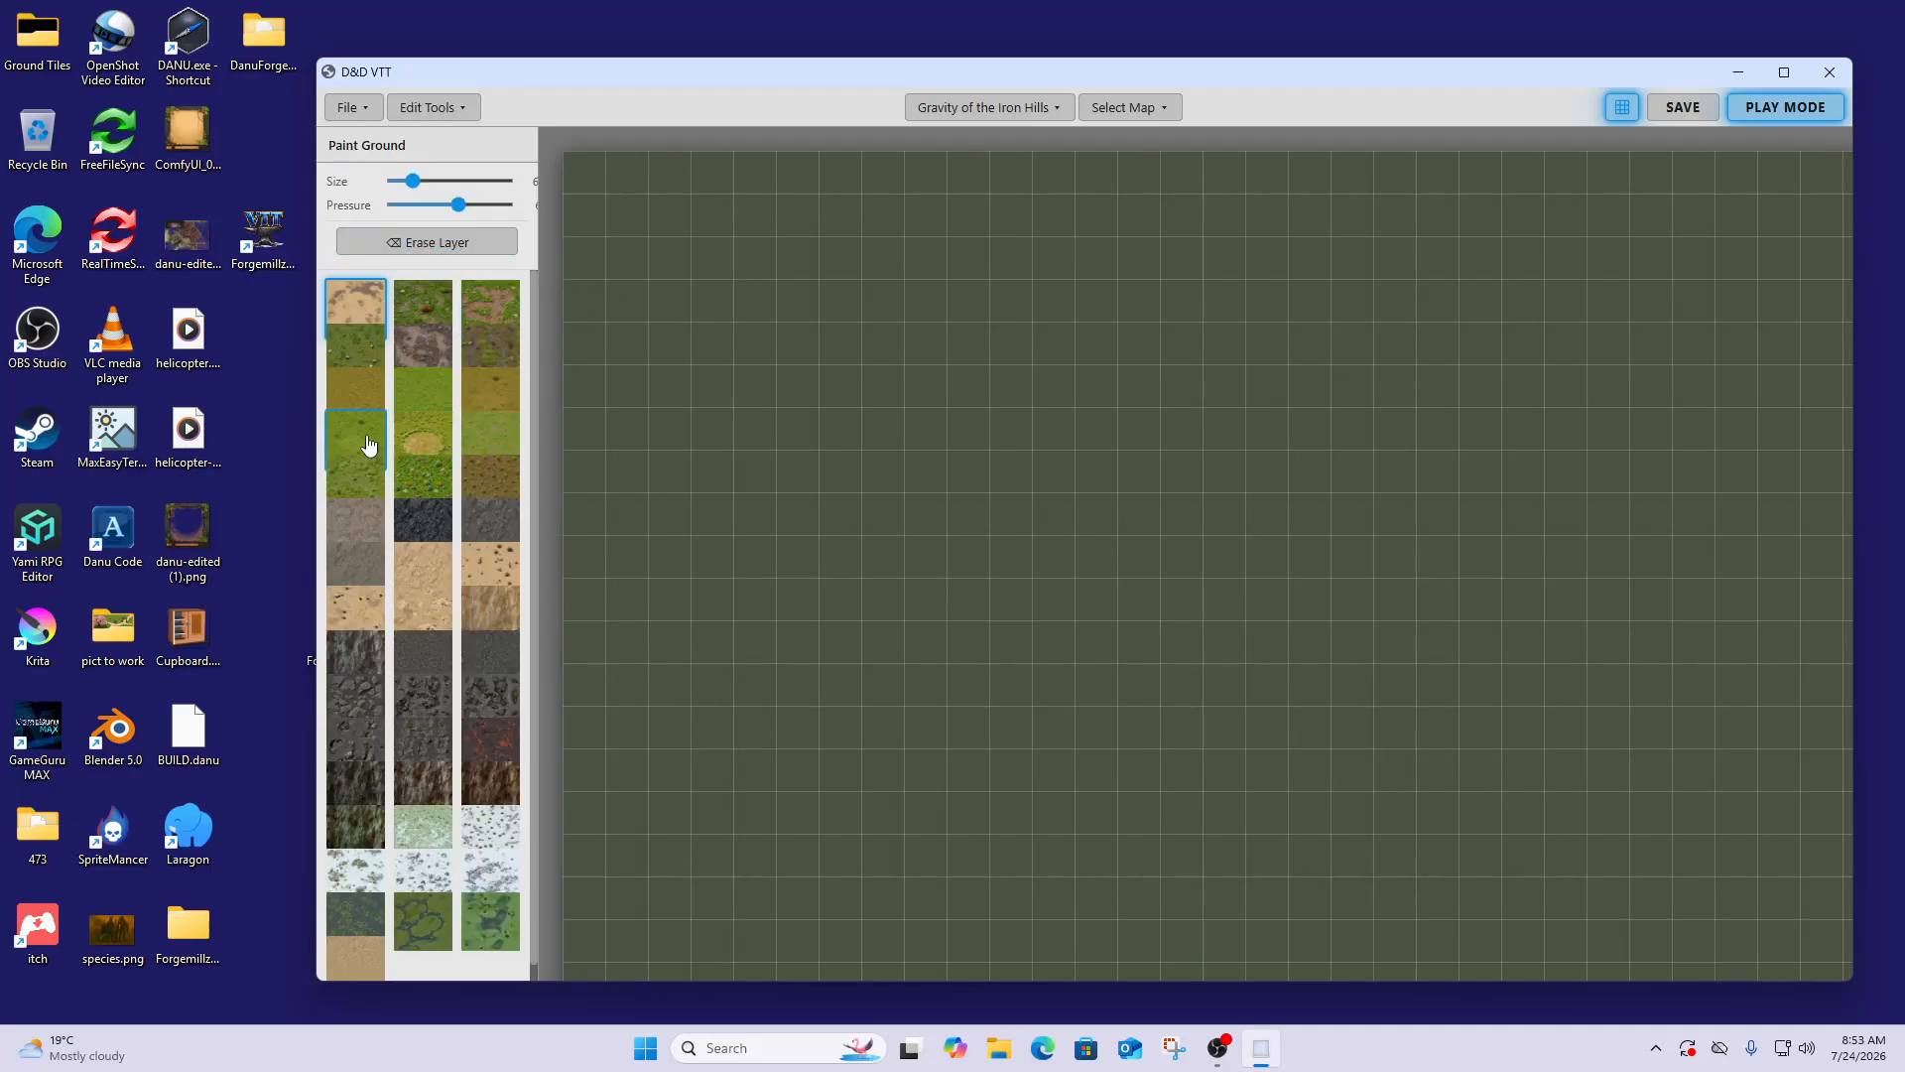
left_click(490, 440)
left_click(418, 191)
left_click_drag(424, 189, 477, 195)
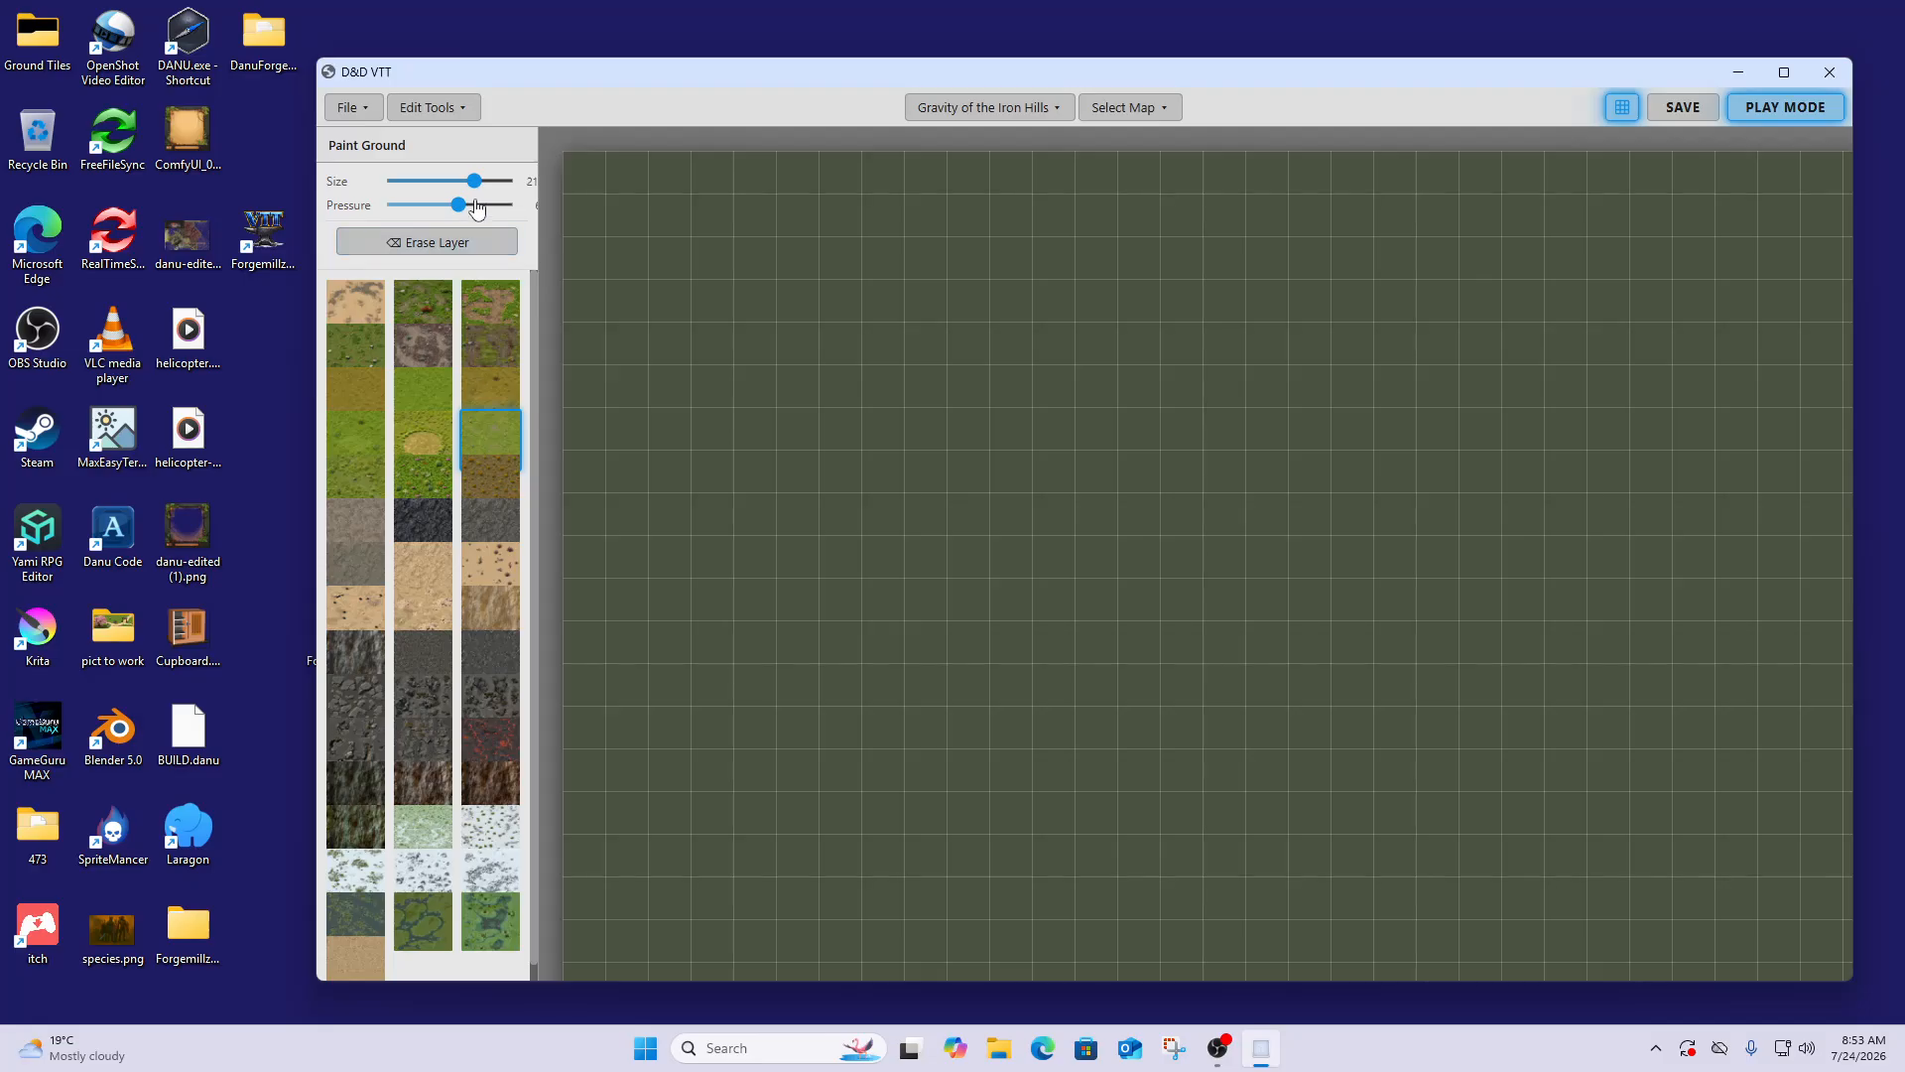
left_click_drag(474, 182, 493, 181)
left_click_drag(455, 206, 557, 227)
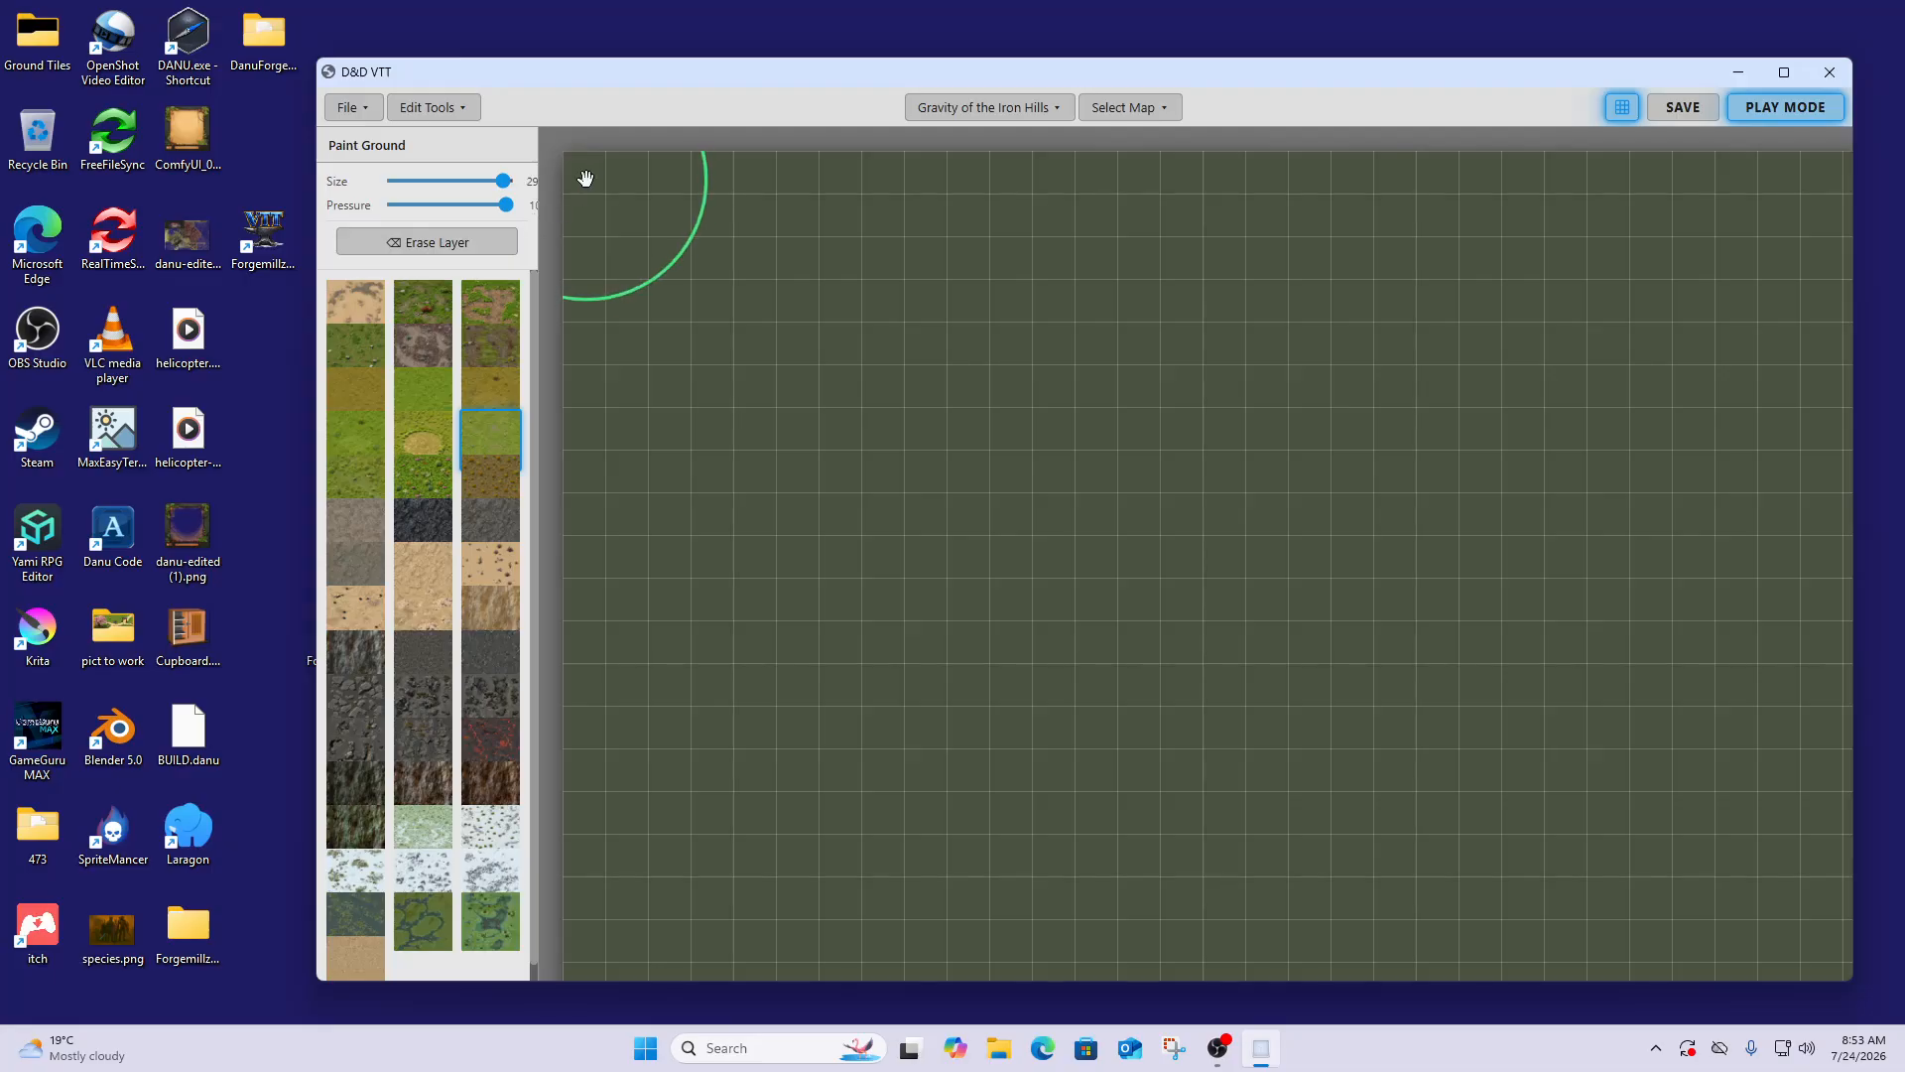
mouse_move(586, 179)
left_mouse_down()
mouse_move(787, 181)
mouse_move(1050, 228)
mouse_move(1229, 215)
mouse_move(1838, 243)
mouse_move(1817, 900)
mouse_move(1791, 936)
mouse_move(1238, 889)
mouse_move(617, 921)
mouse_move(569, 897)
mouse_move(595, 621)
mouse_move(567, 451)
mouse_move(587, 297)
mouse_move(937, 427)
mouse_move(1301, 376)
mouse_move(1866, 396)
mouse_move(1617, 502)
mouse_move(1287, 490)
mouse_move(788, 583)
mouse_move(1697, 573)
left_mouse_up()
mouse_move(1386, 631)
left_mouse_down()
mouse_move(726, 744)
mouse_move(1702, 769)
left_mouse_up()
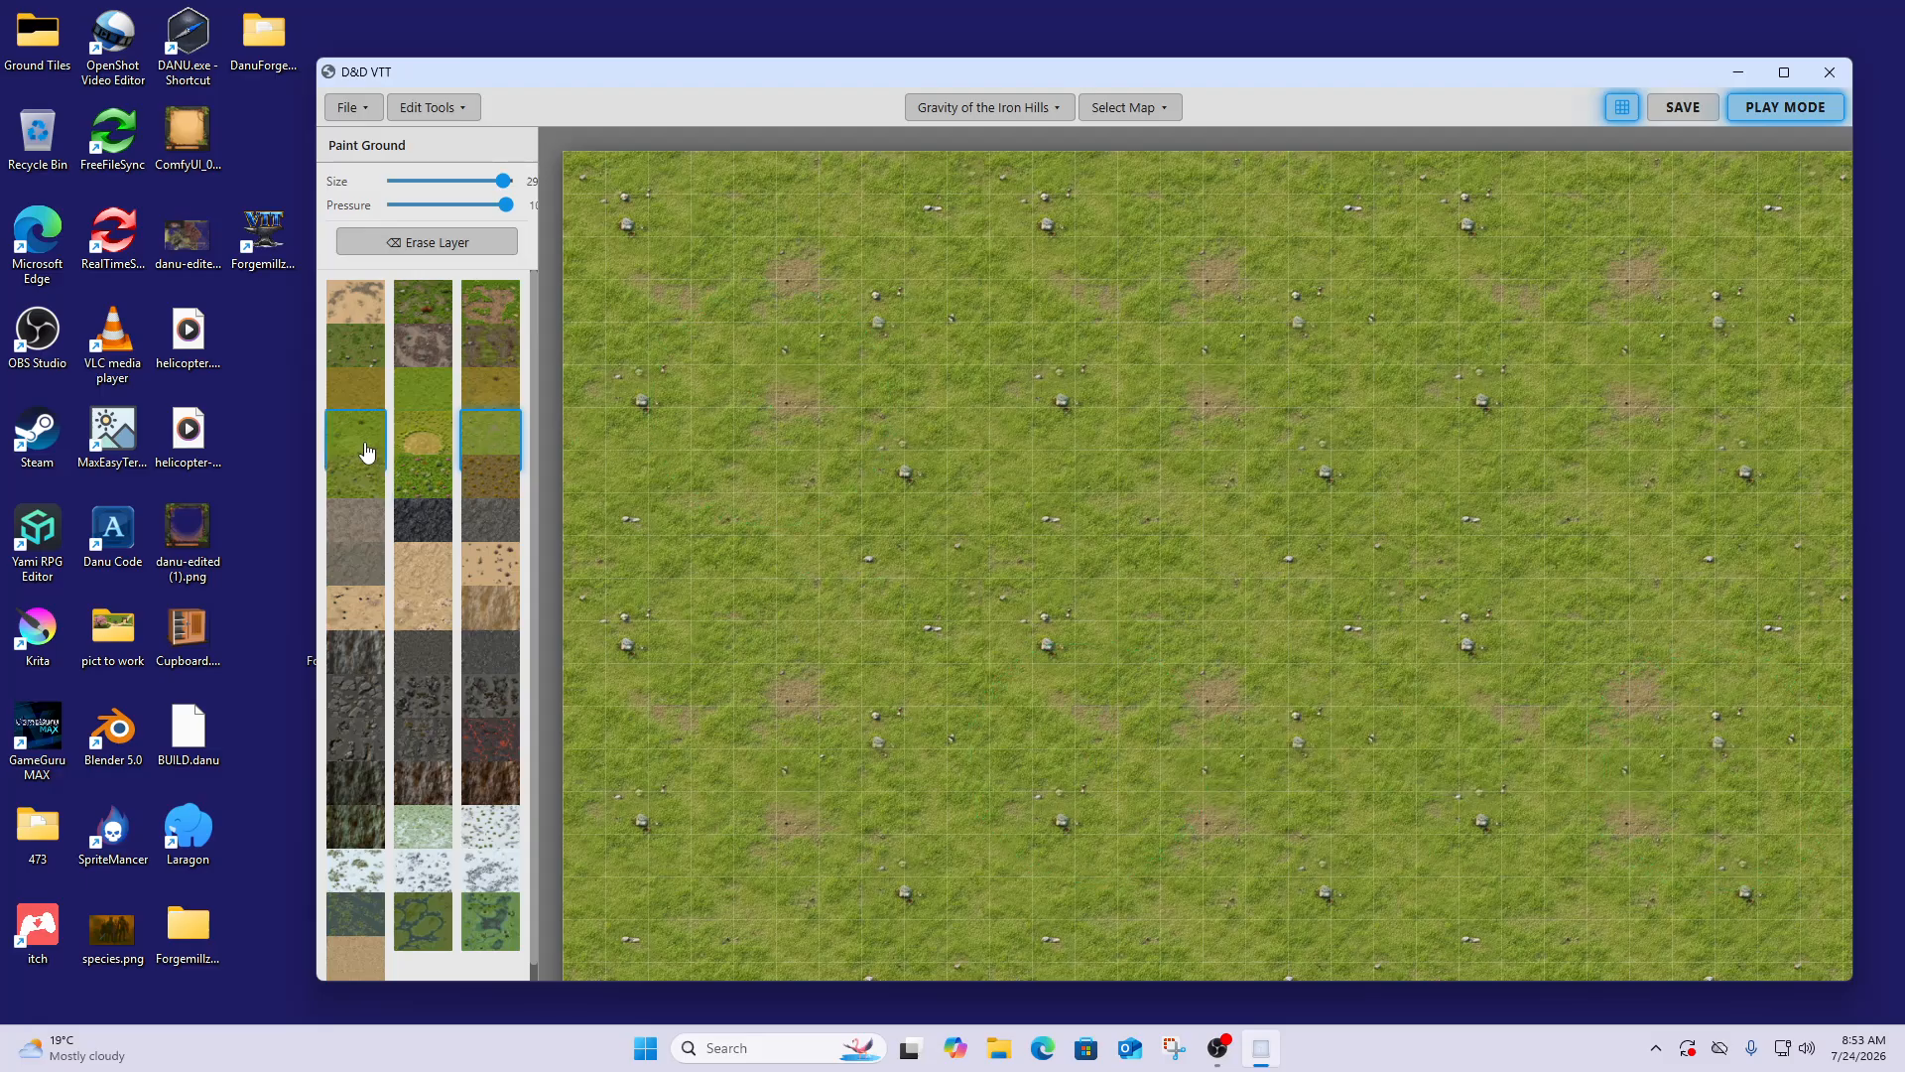
Paint scattered patches of the brighter green grass texture across the map with brush size 15 and reduced pressure
left_click(425, 399)
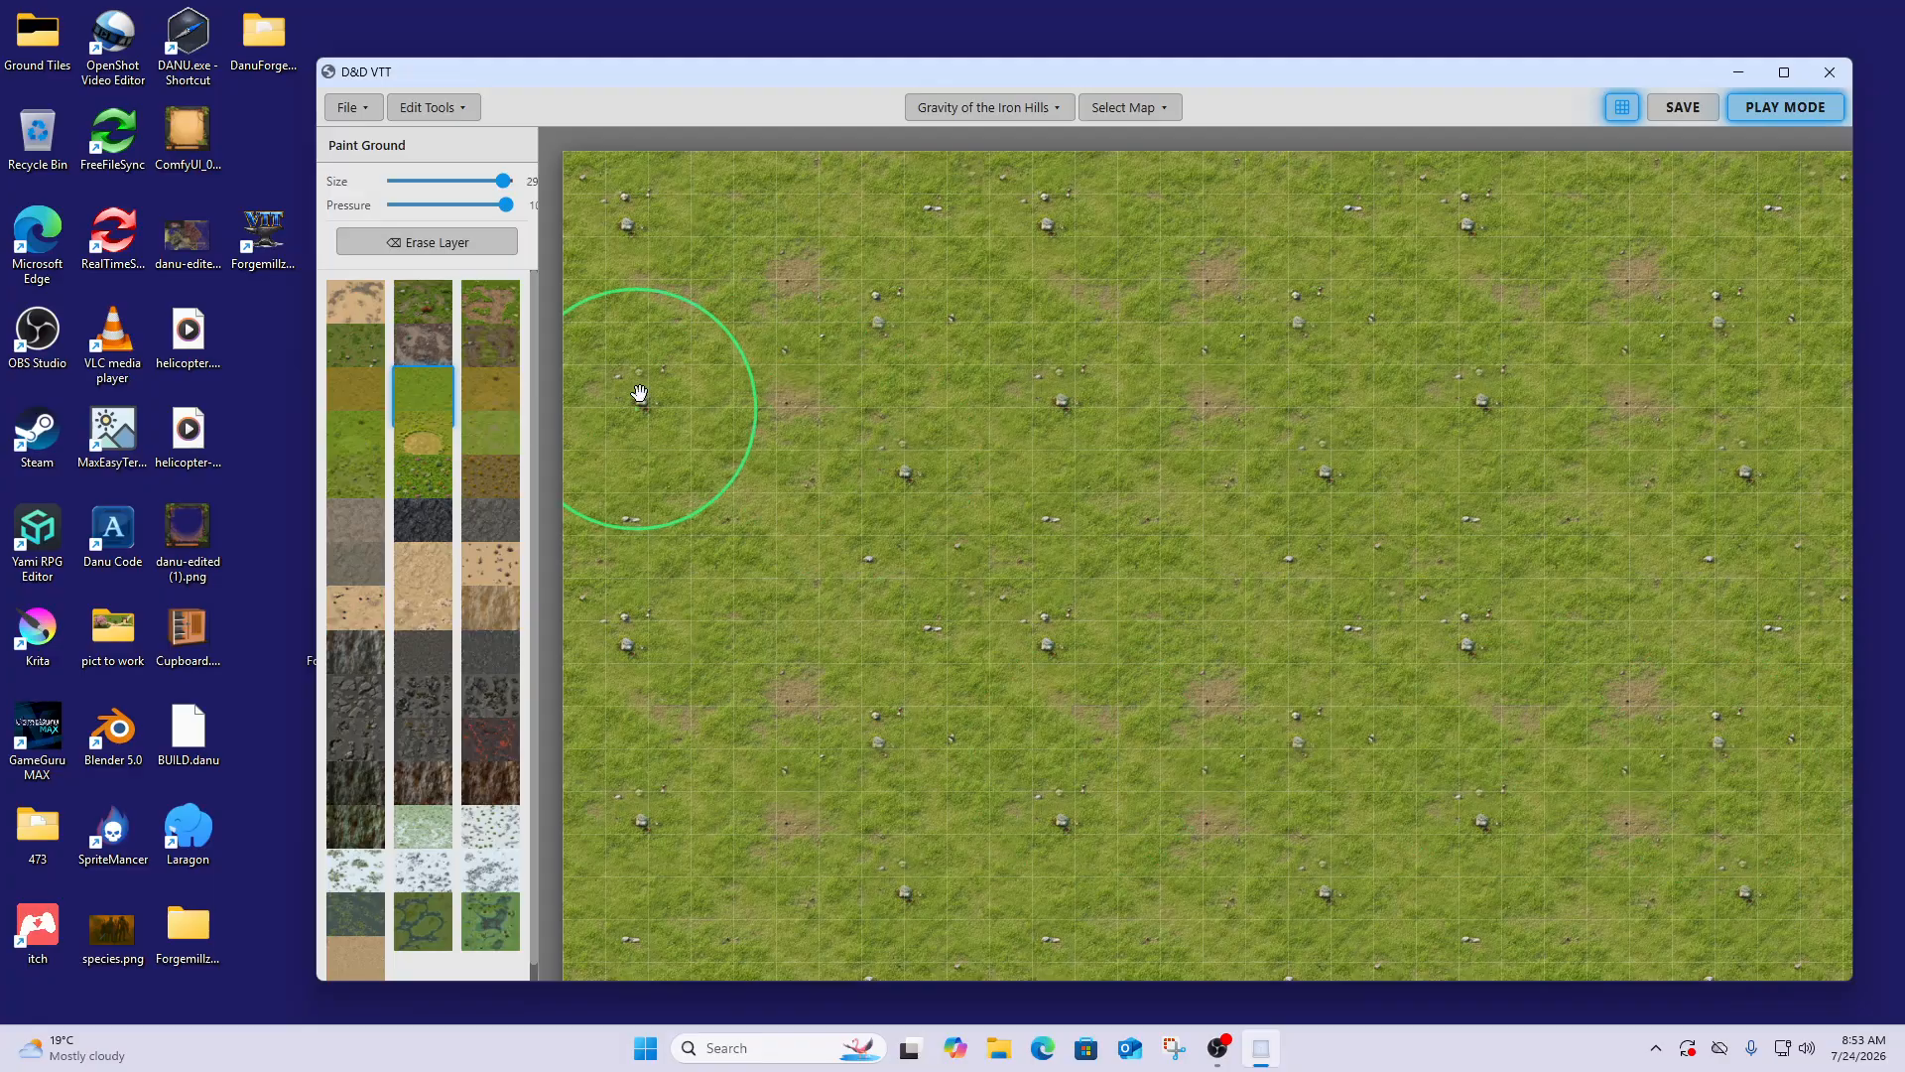
mouse_move(503, 180)
left_mouse_down()
mouse_move(438, 183)
mouse_move(462, 207)
left_mouse_up()
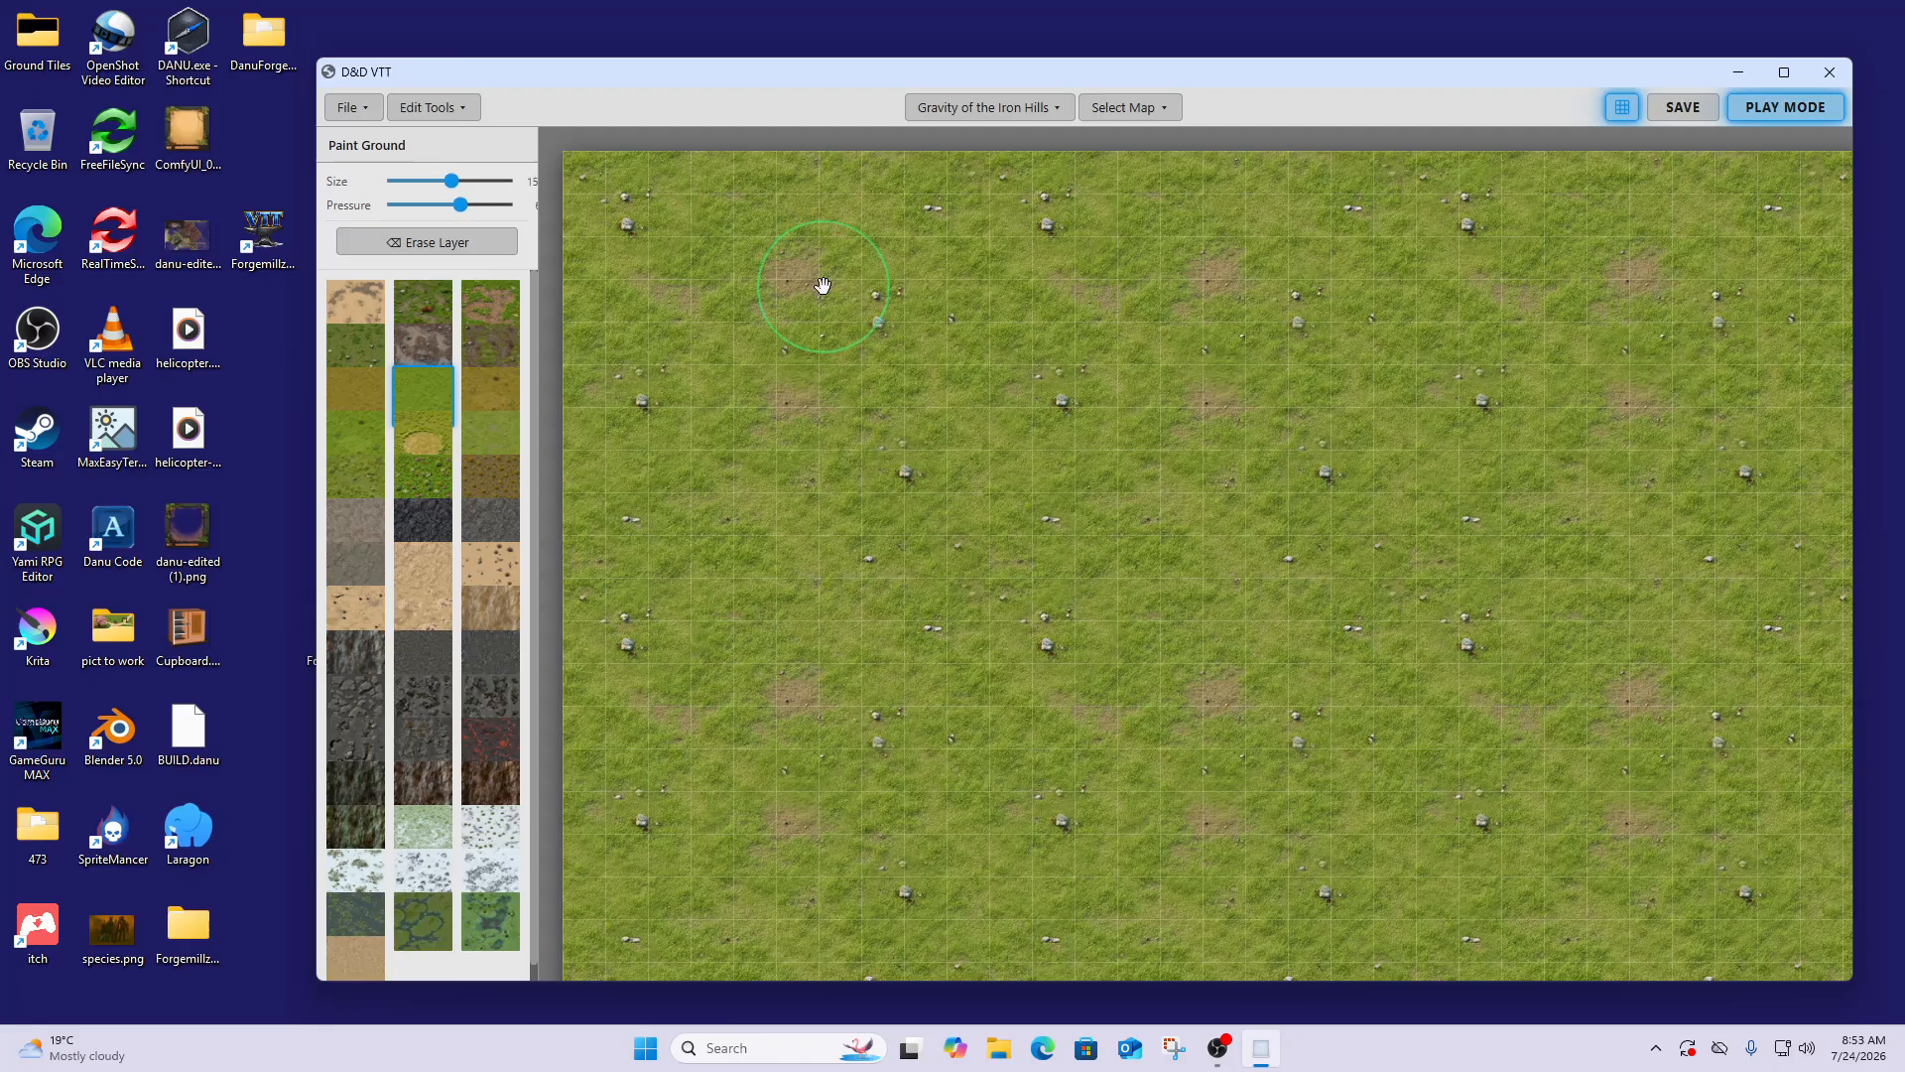
left_click(713, 298)
mouse_move(745, 440)
left_mouse_down()
mouse_move(1085, 641)
mouse_move(1079, 672)
mouse_move(1250, 647)
mouse_move(1264, 610)
mouse_move(1392, 501)
left_mouse_up()
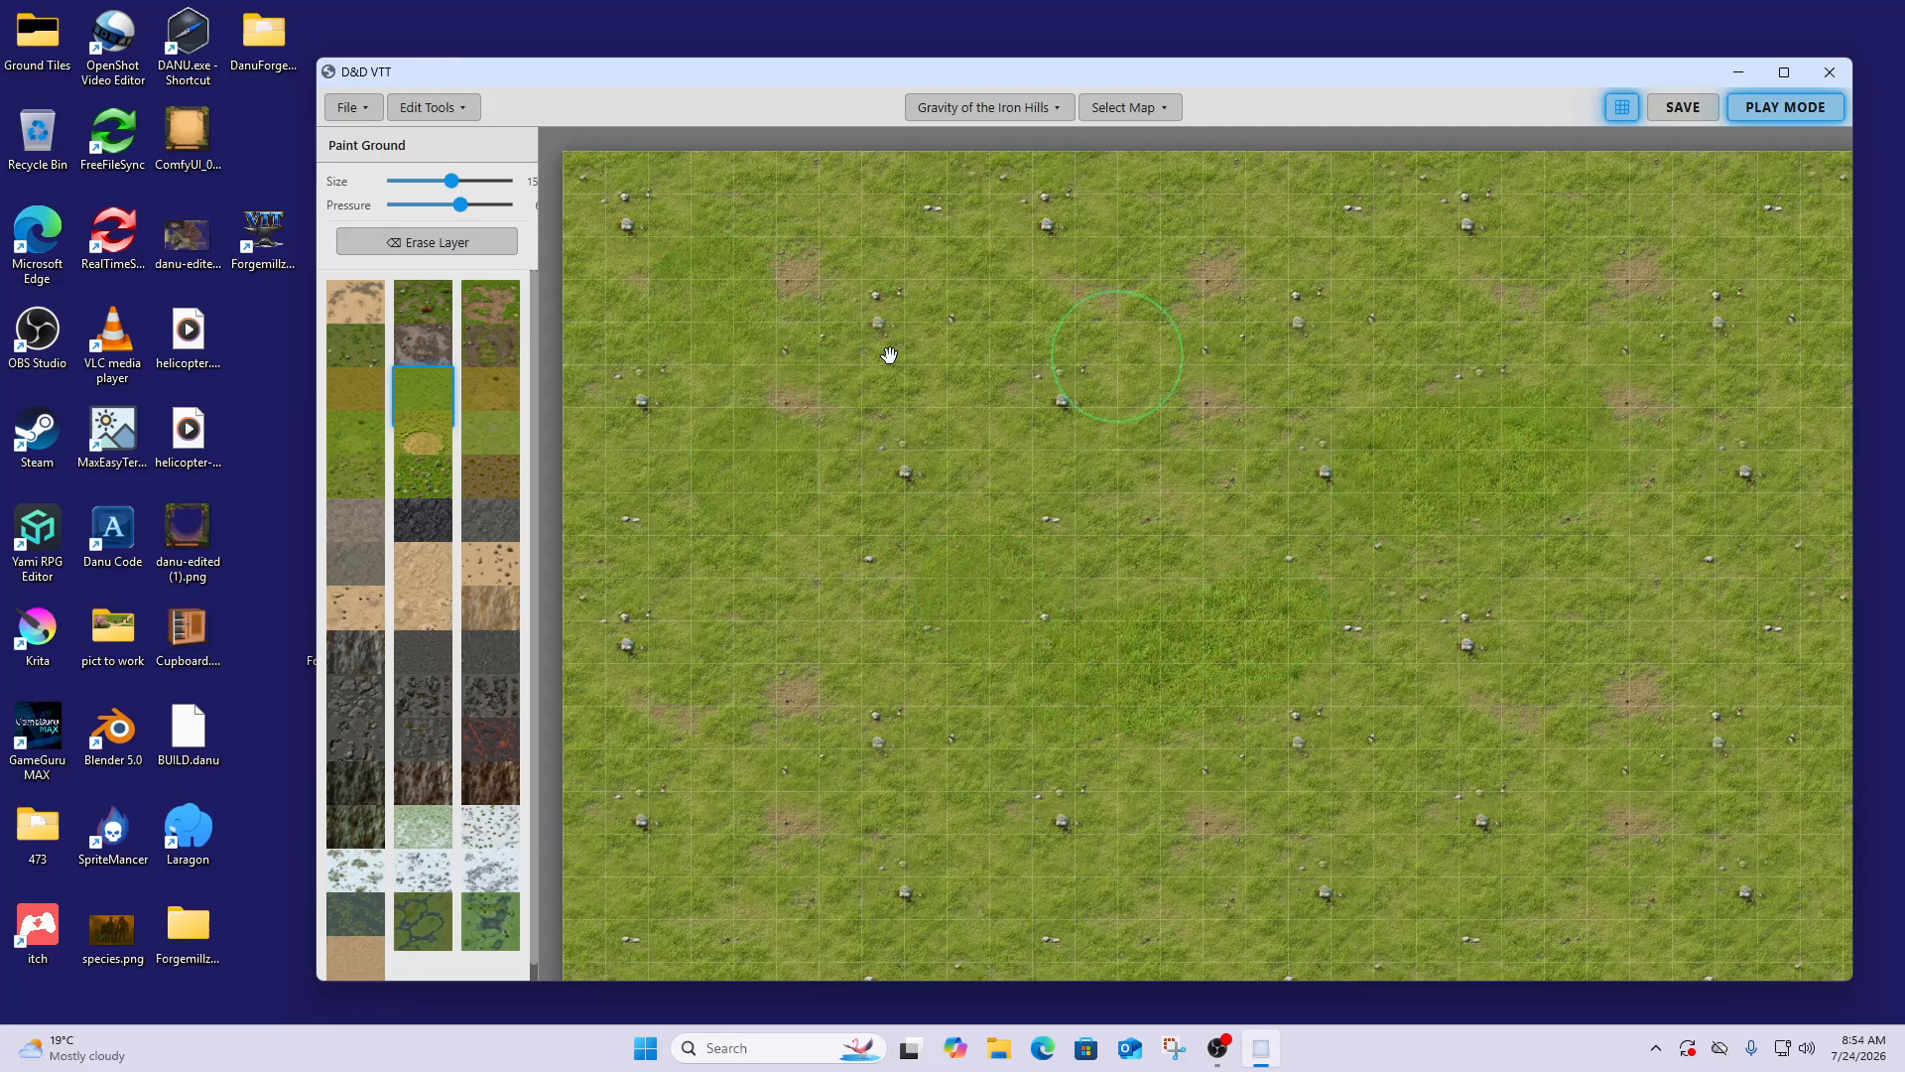
left_click_drag(1531, 319, 1654, 319)
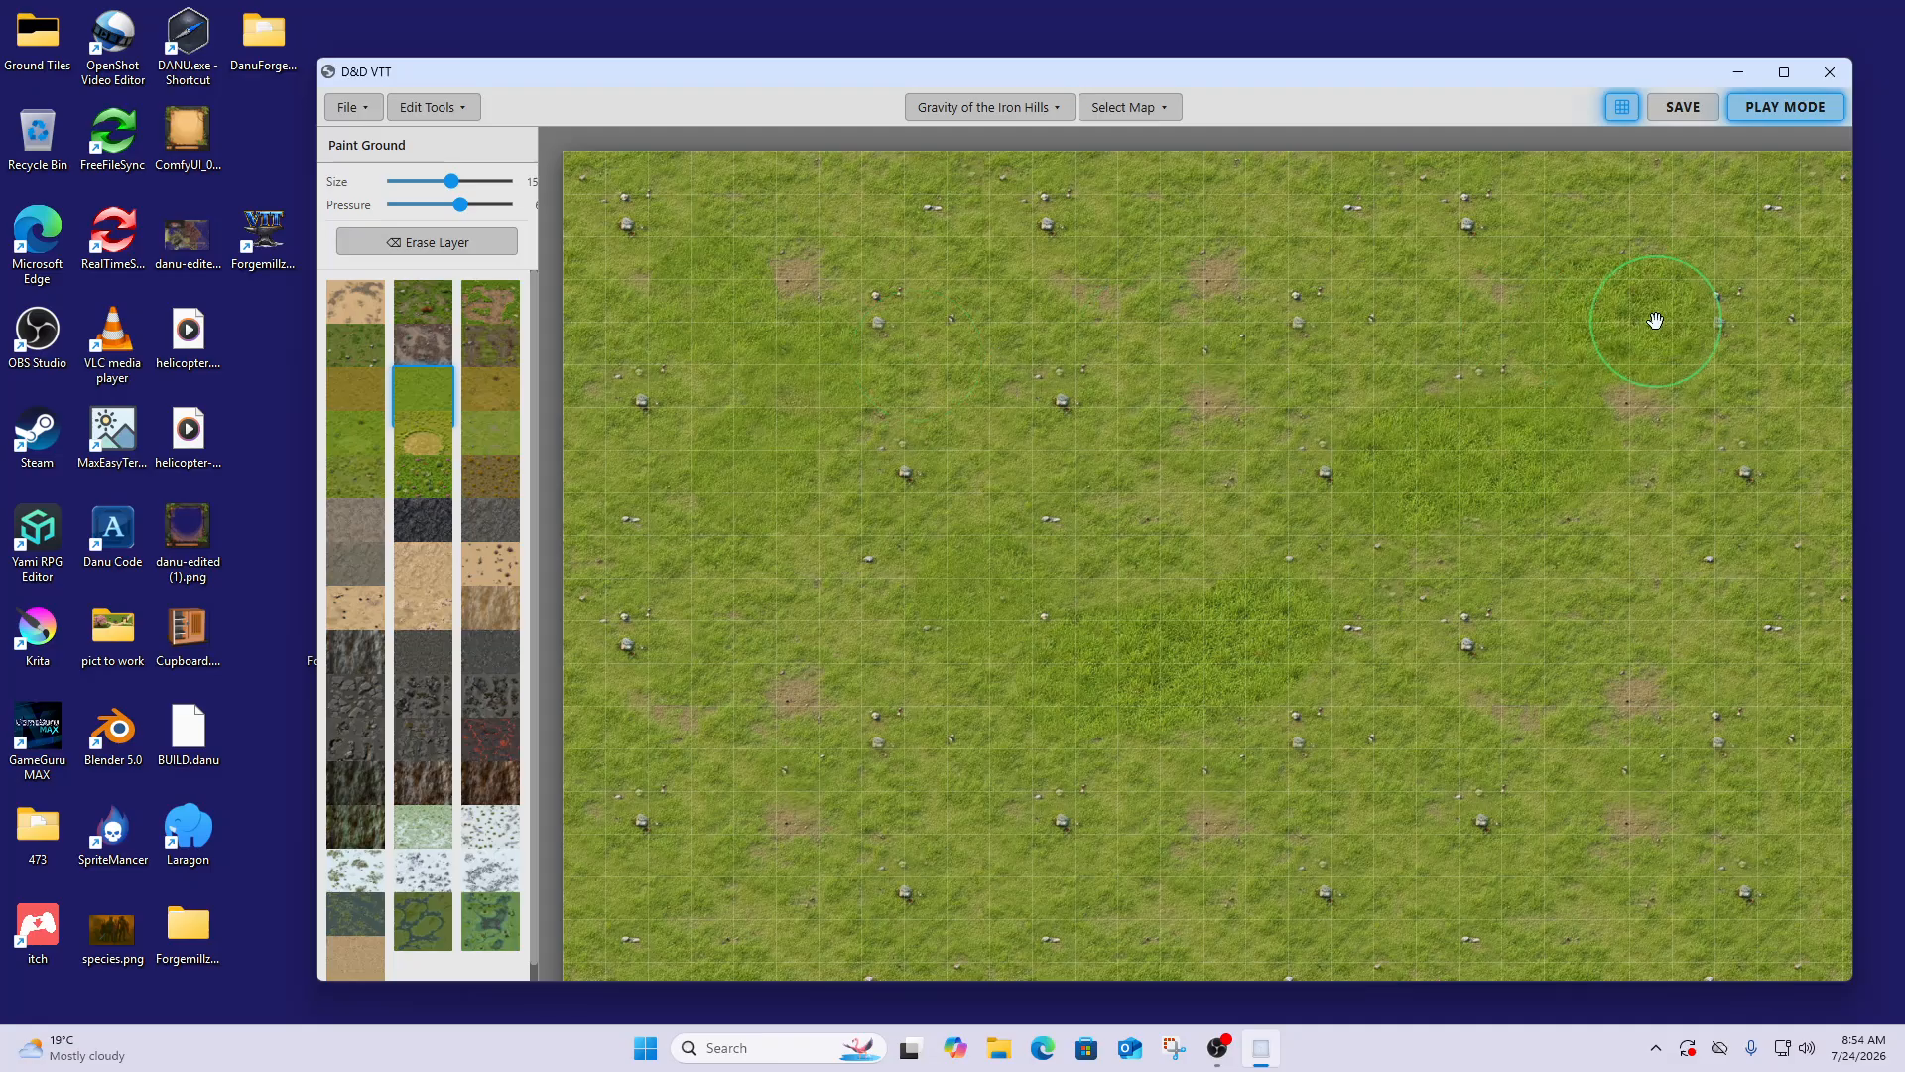
mouse_move(1828, 821)
left_mouse_down()
mouse_move(1786, 851)
mouse_move(1595, 873)
left_mouse_up()
mouse_move(1337, 891)
left_mouse_down()
mouse_move(1105, 874)
mouse_move(652, 900)
mouse_move(759, 856)
mouse_move(761, 799)
left_mouse_up()
left_click_drag(740, 705, 748, 697)
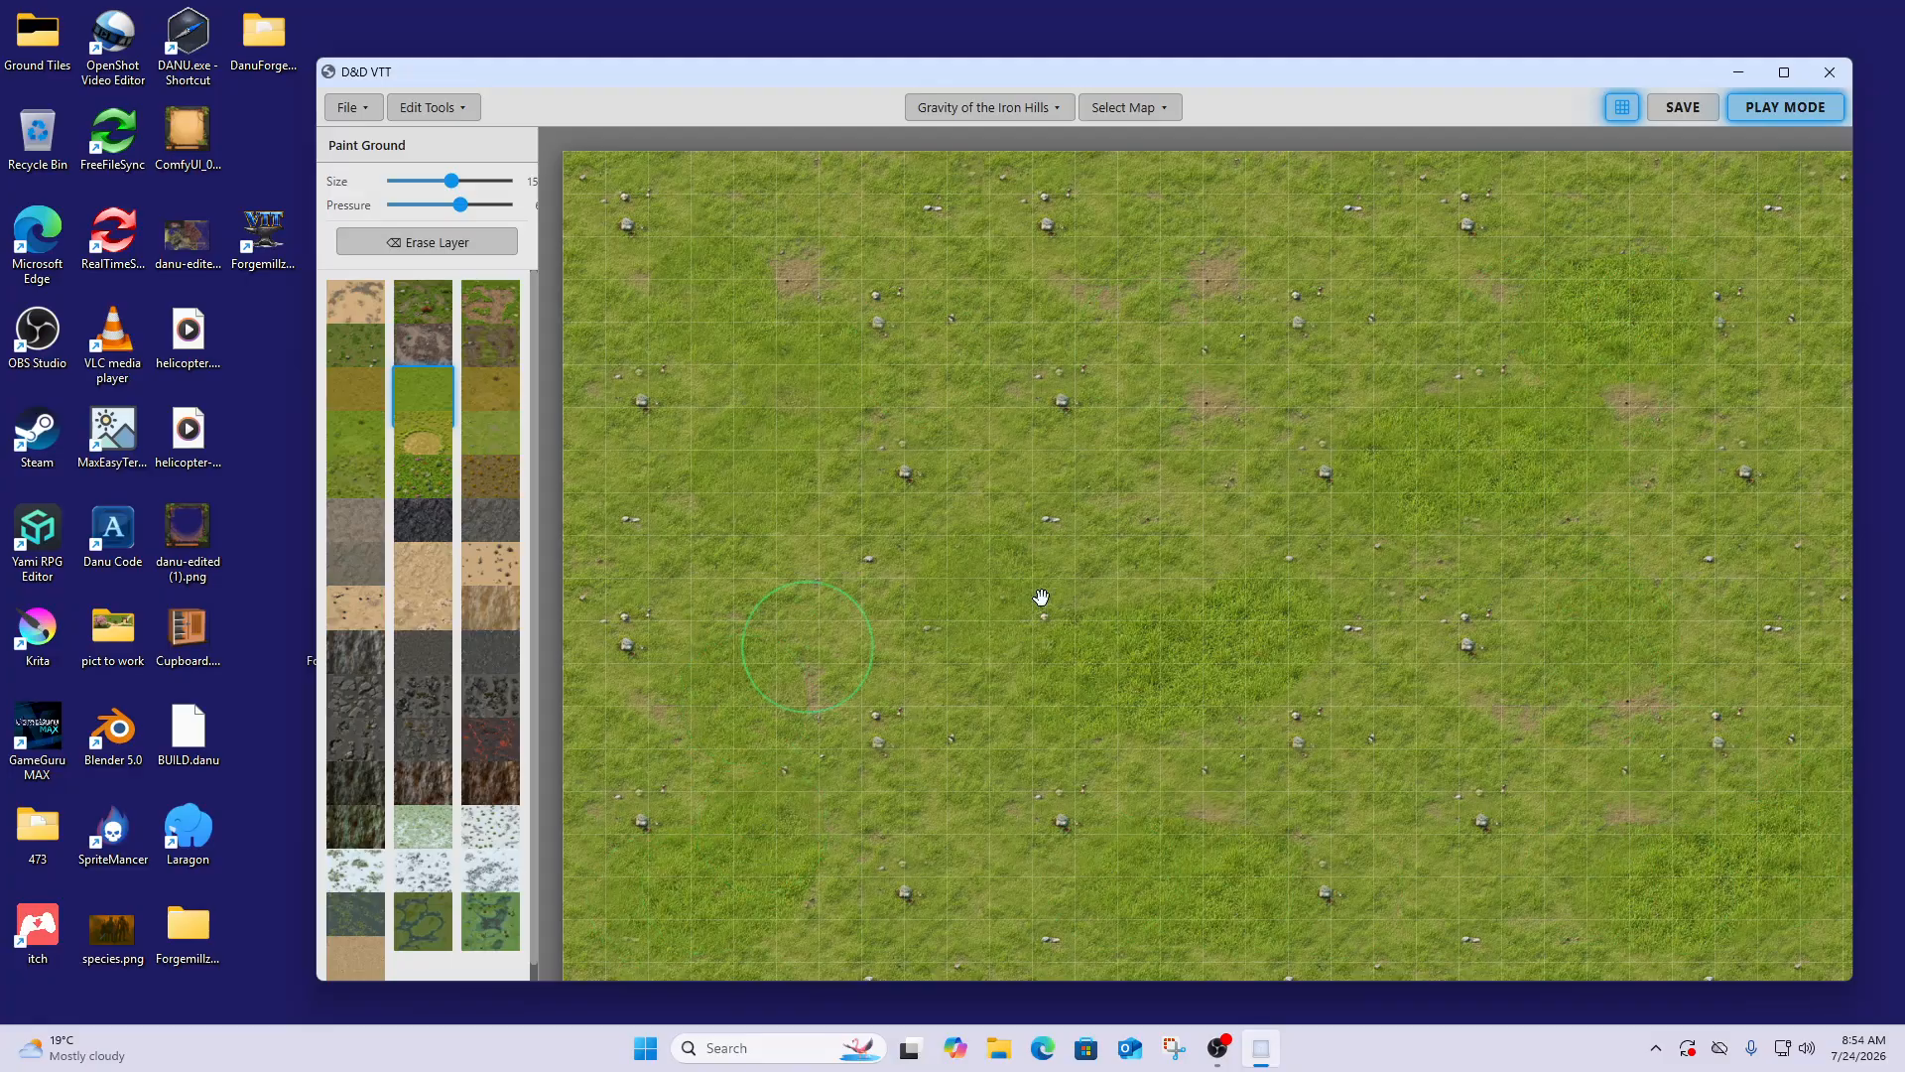
left_click_drag(1270, 570, 1346, 466)
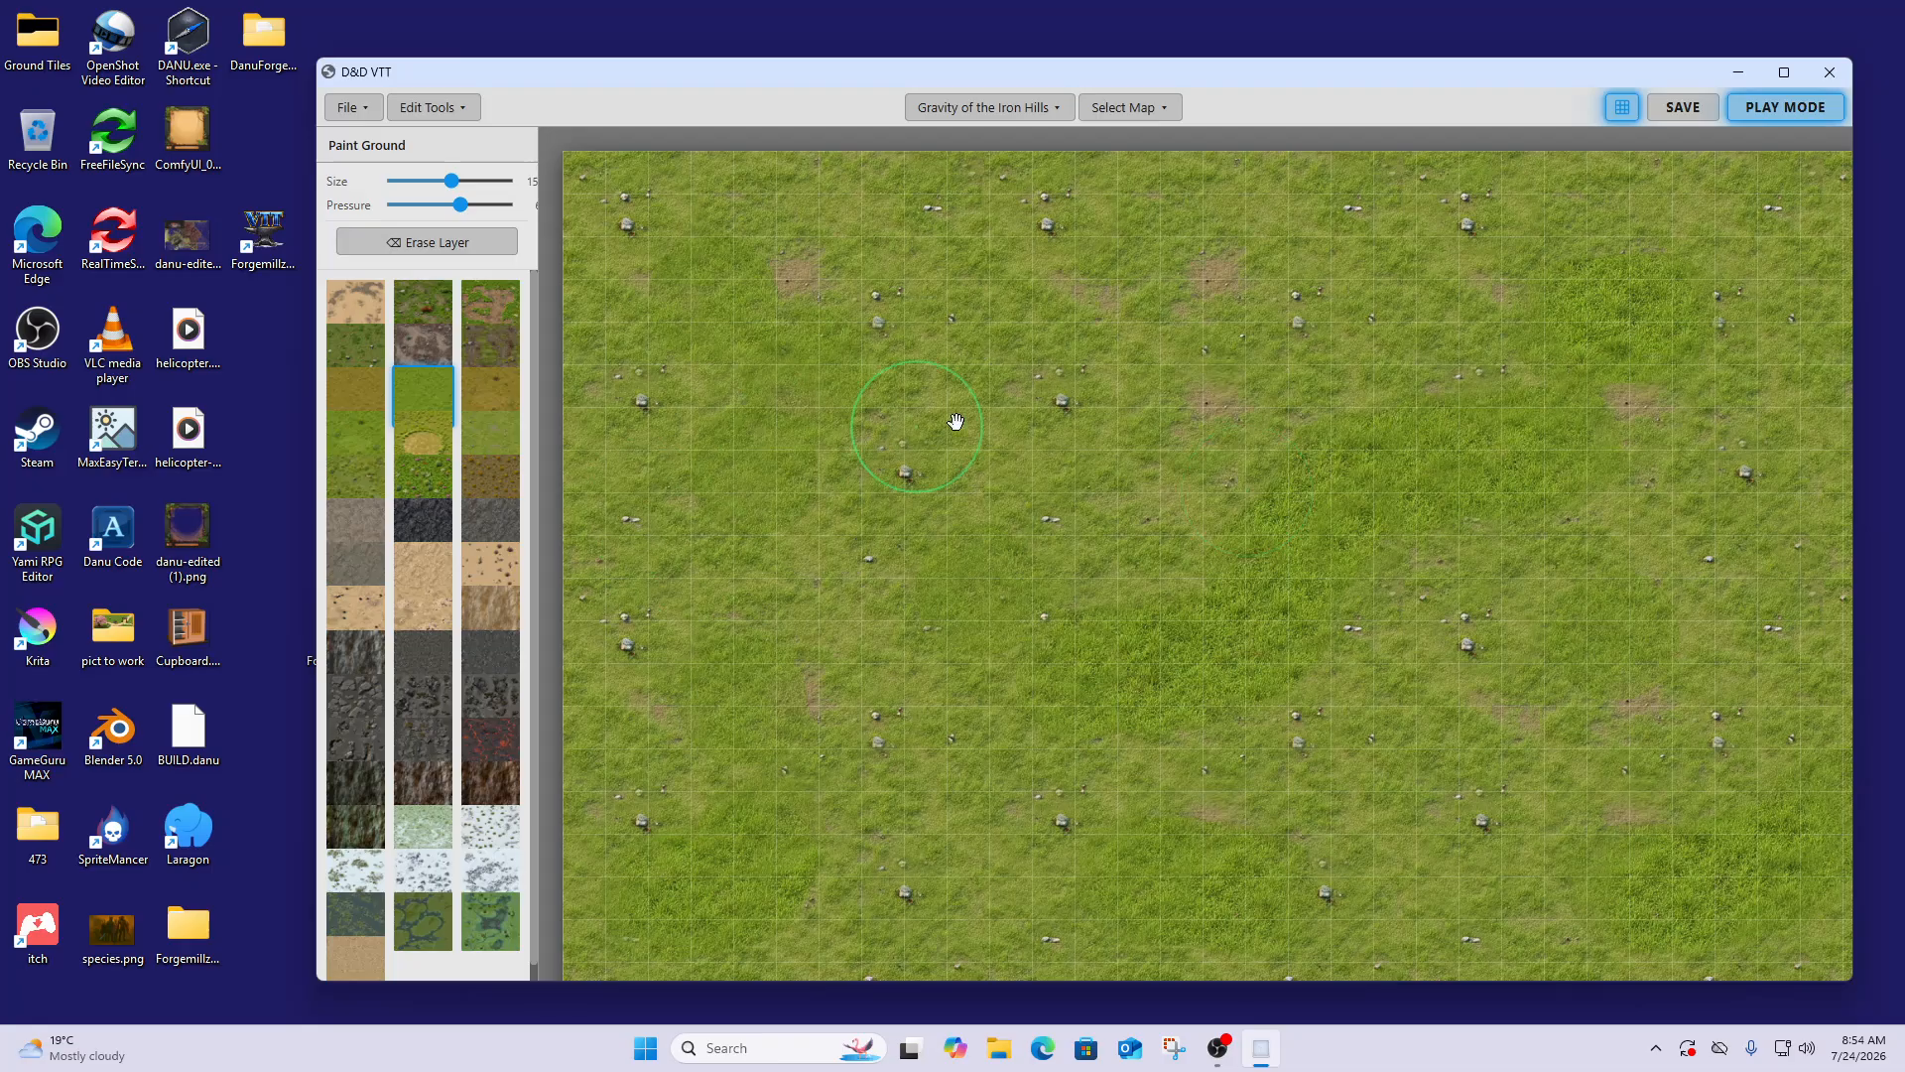
left_click_drag(1066, 402, 1119, 391)
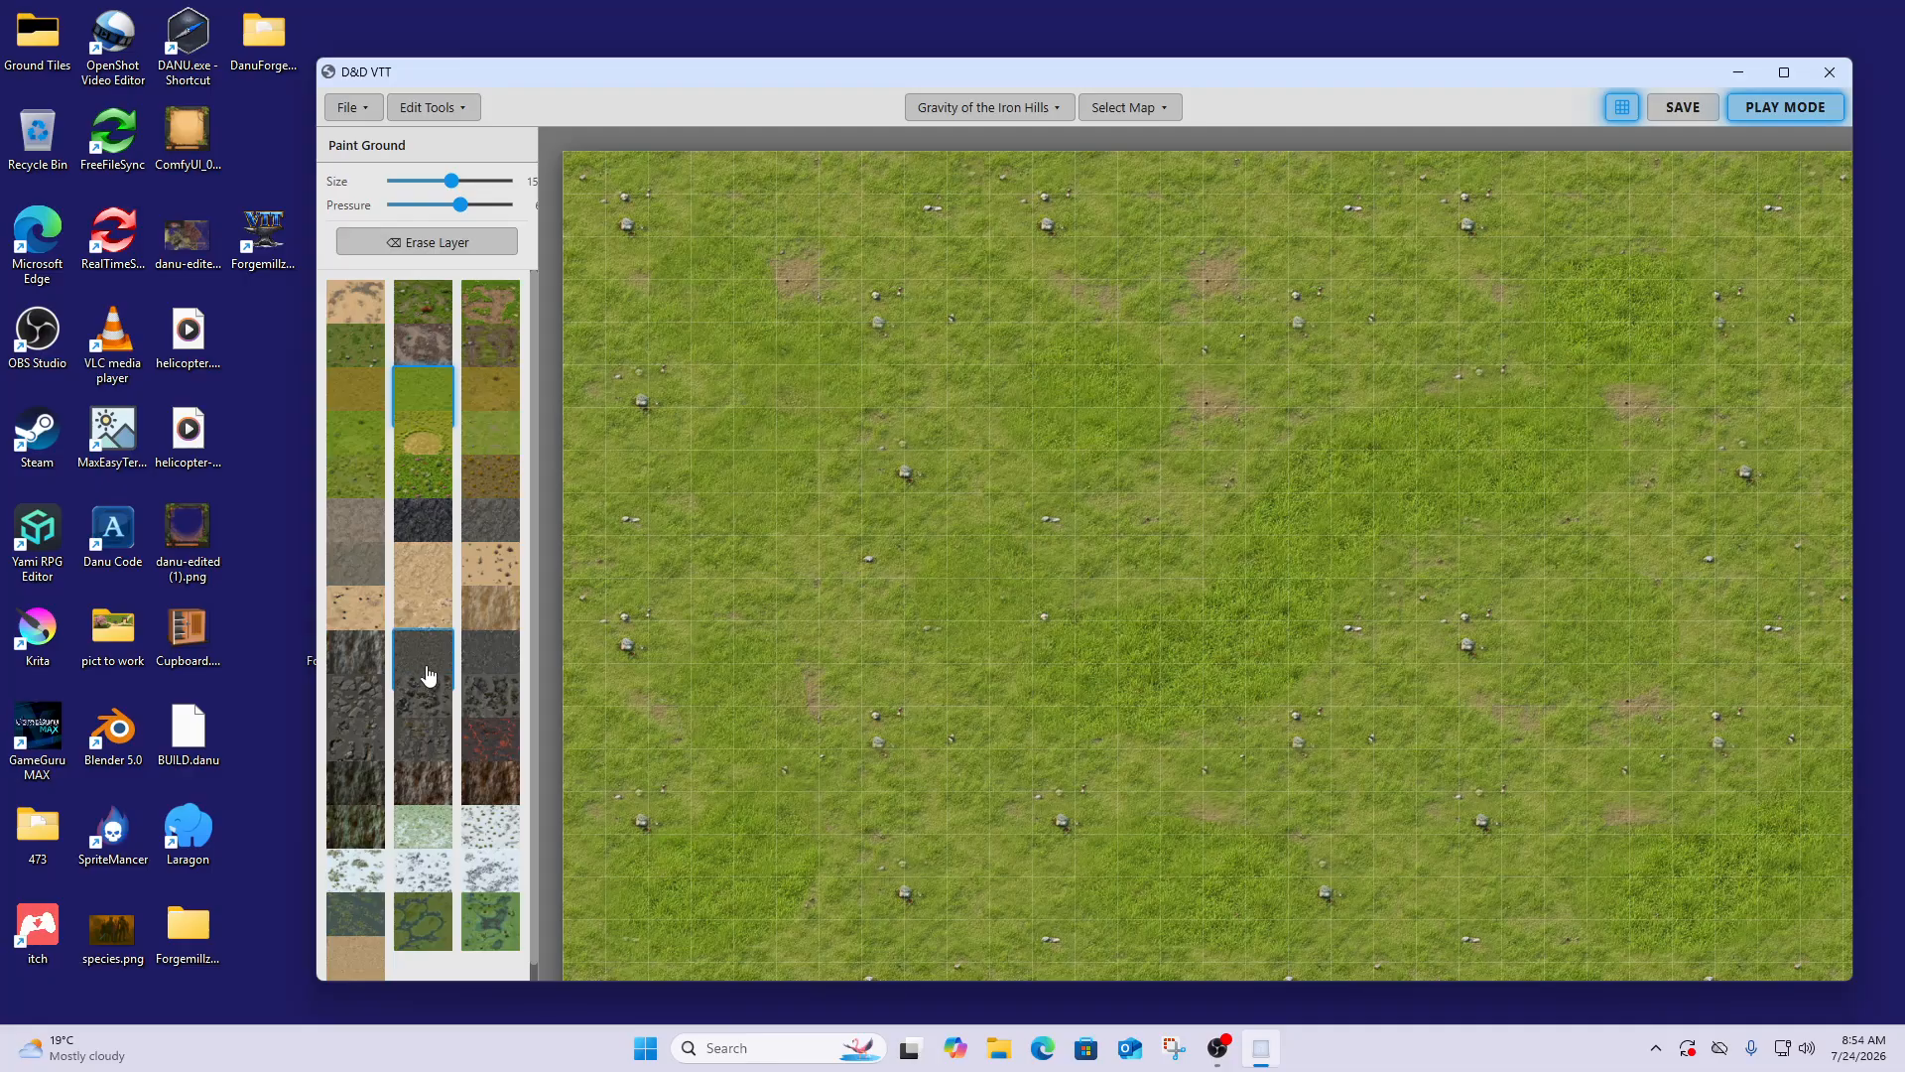
Paint faint grey gravel patches along the east side of the map with a smaller brush and low pressure
left_click(358, 531)
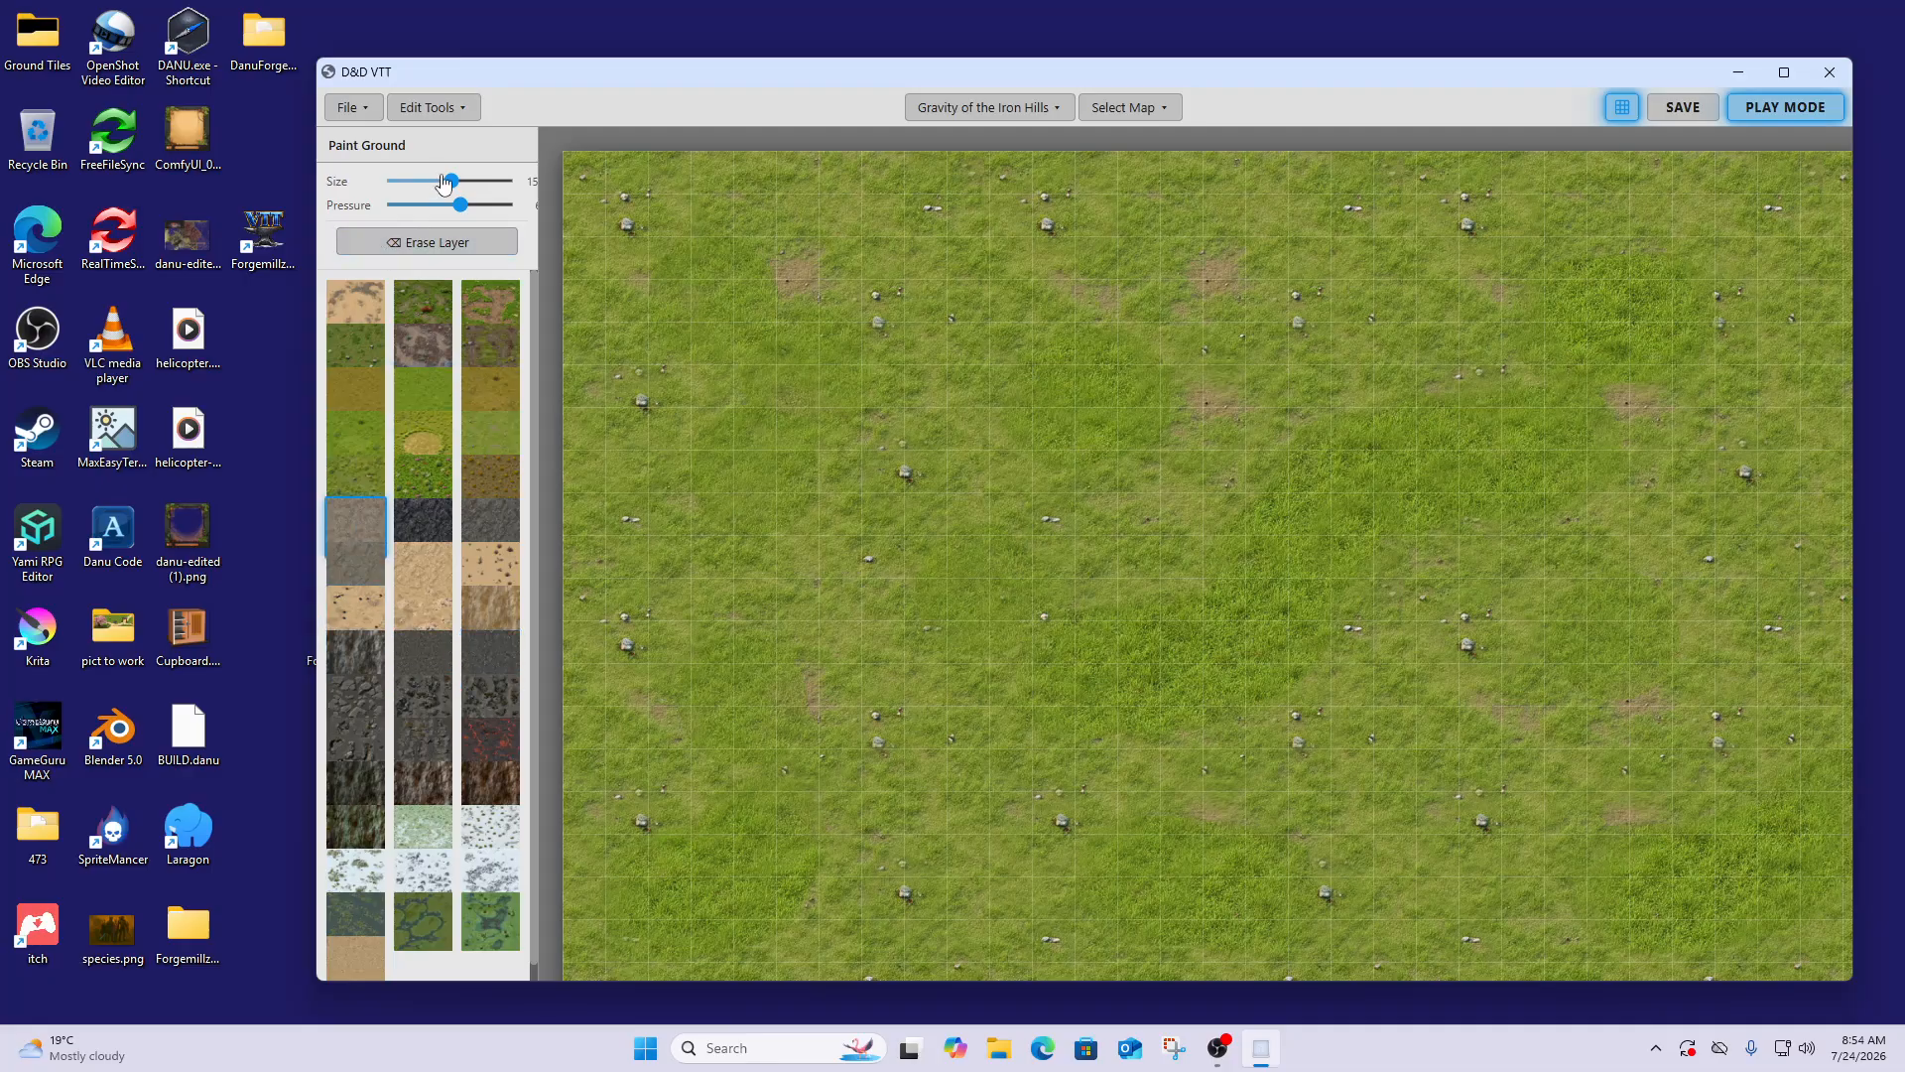
left_click_drag(450, 182, 414, 213)
left_click_drag(1683, 715, 1725, 637)
left_click_drag(1705, 513, 1711, 570)
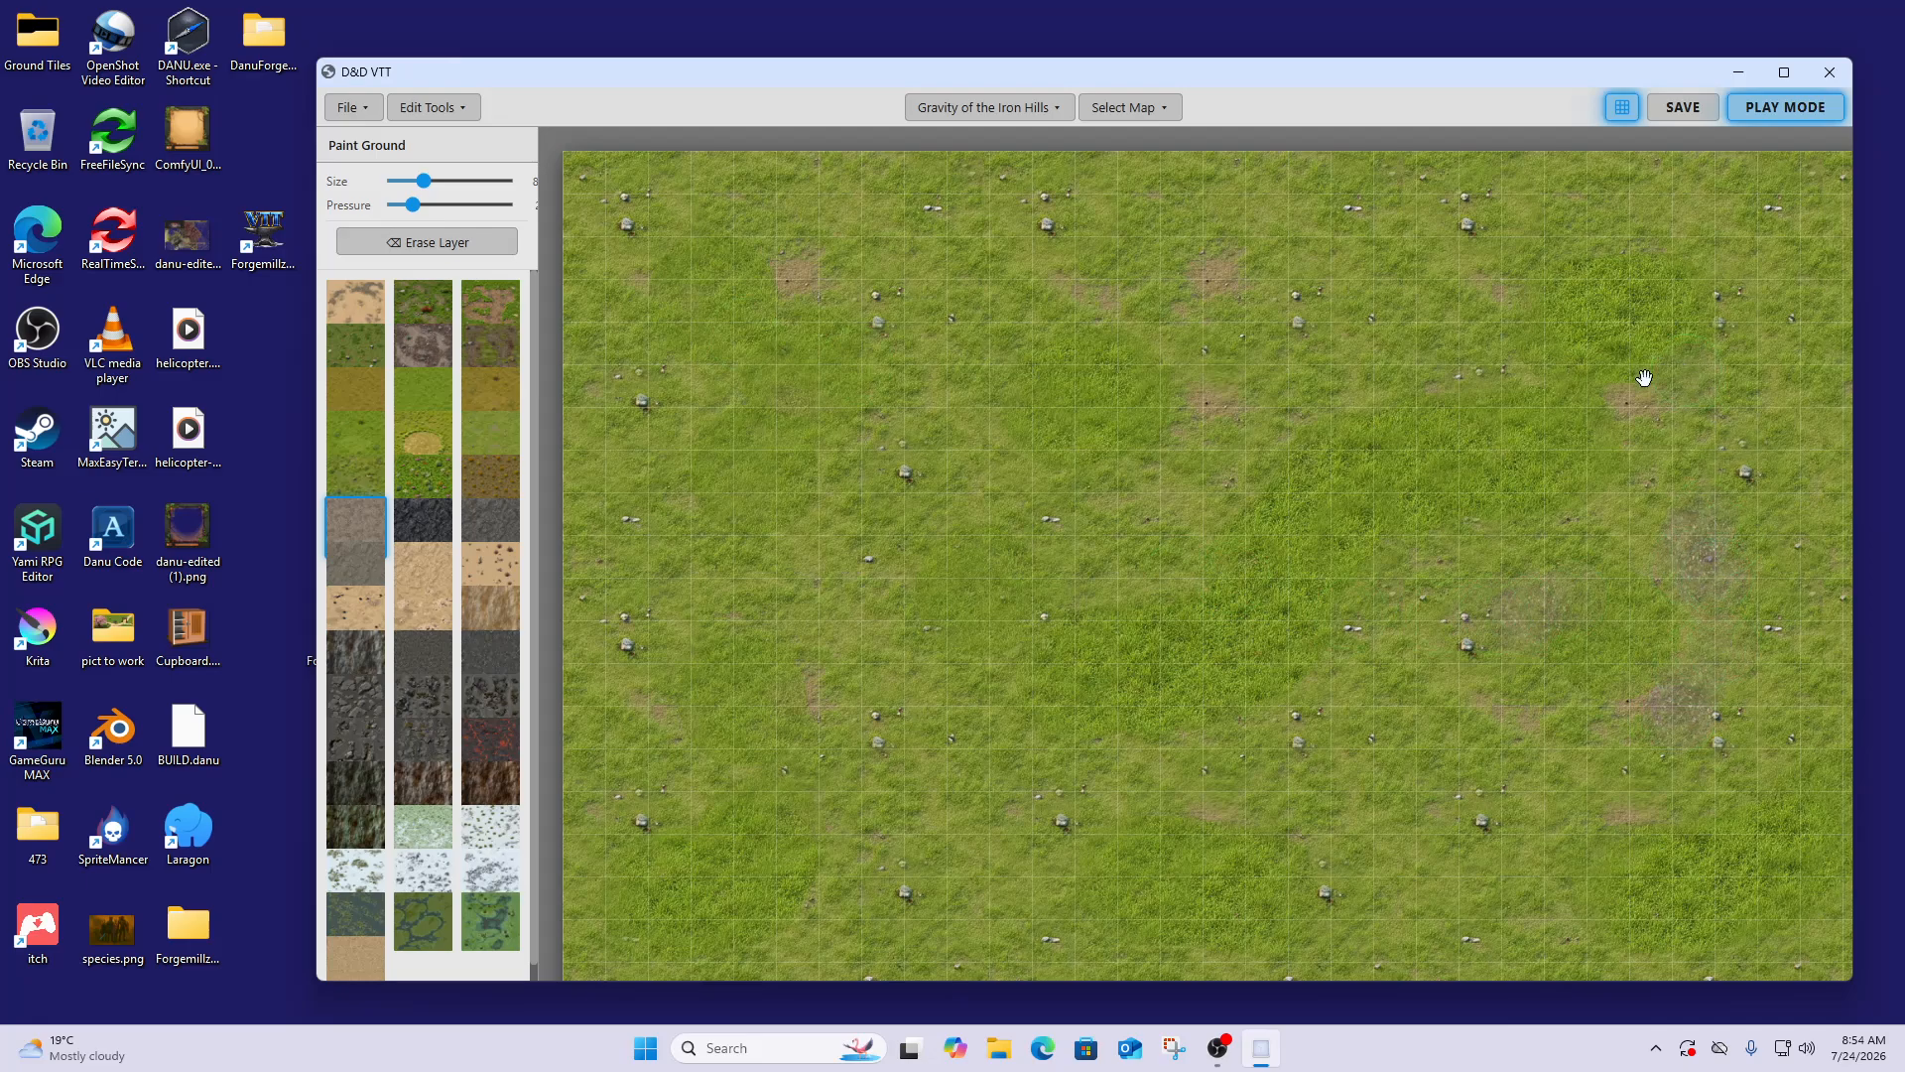
left_click_drag(1645, 378, 1685, 388)
mouse_move(1741, 328)
left_mouse_down()
mouse_move(1712, 277)
mouse_move(1781, 303)
left_mouse_up()
left_click(1778, 426)
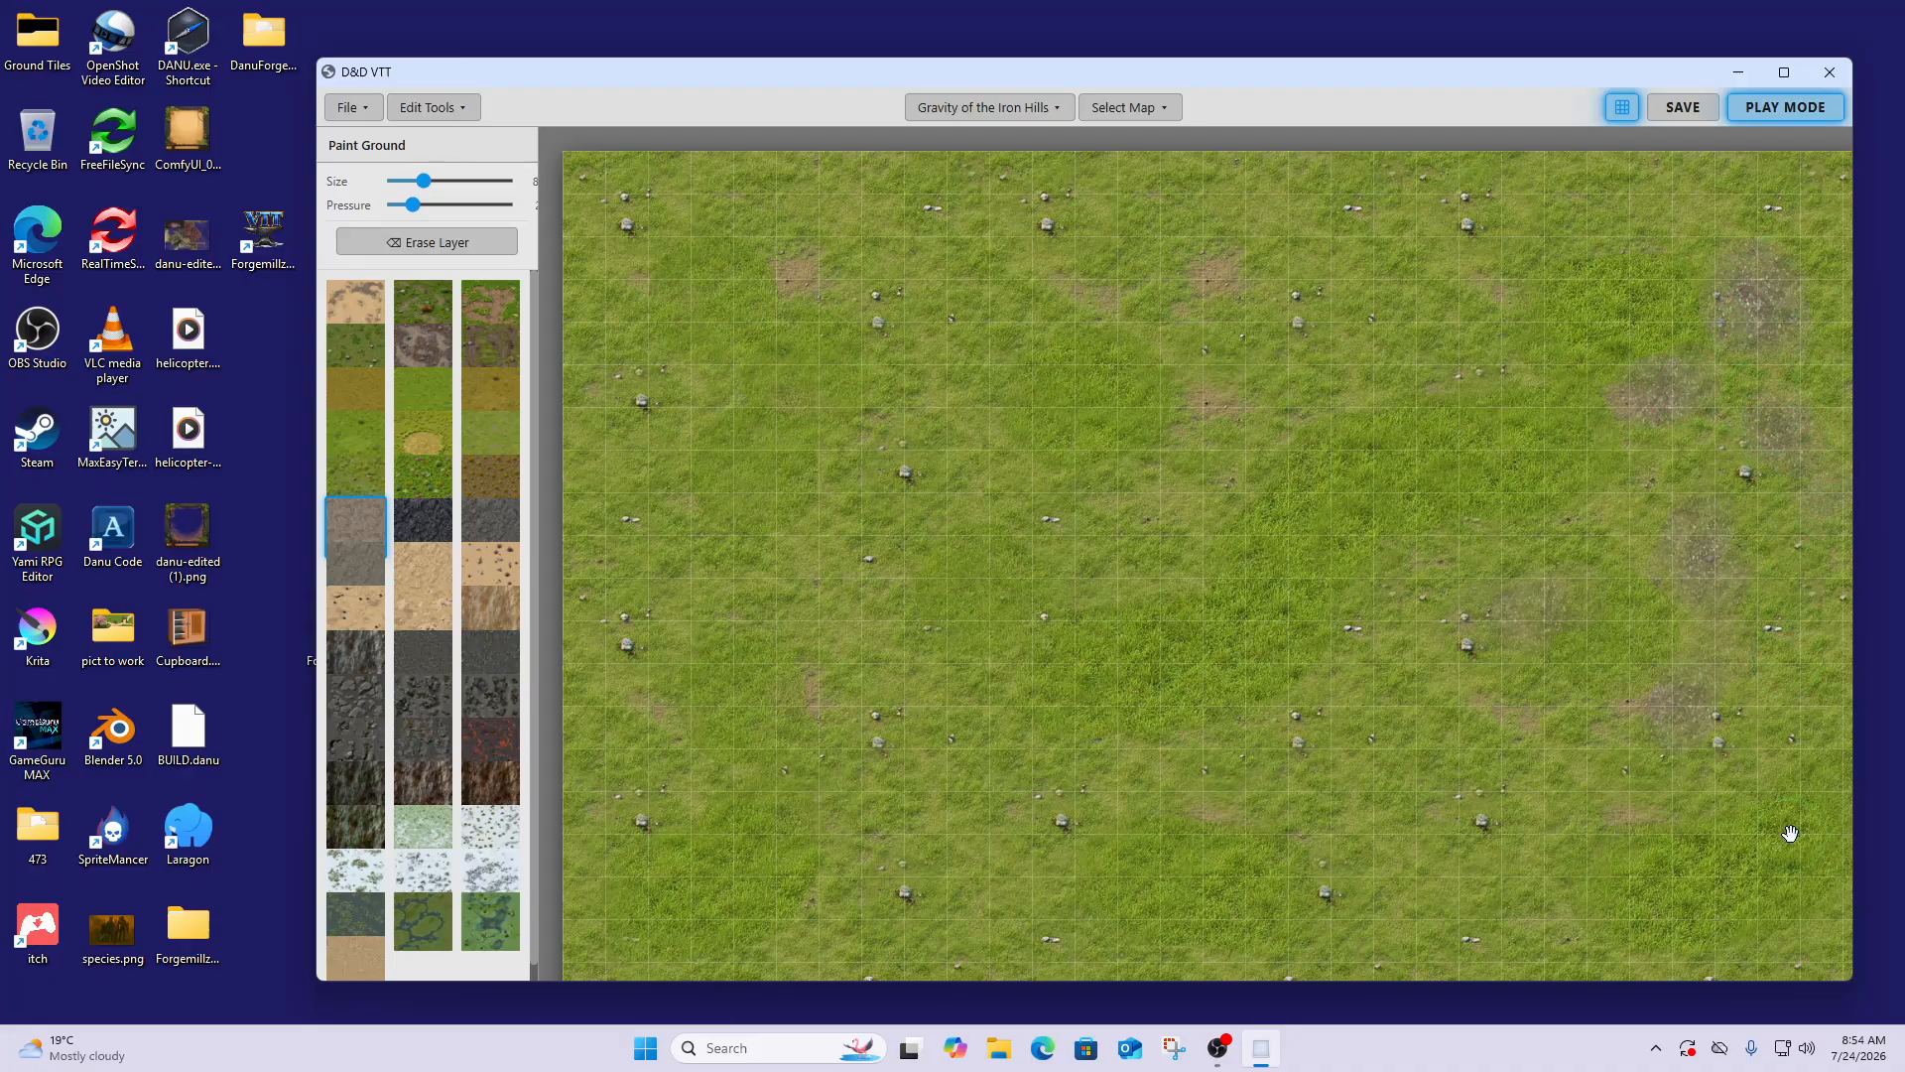
left_click(1682, 863)
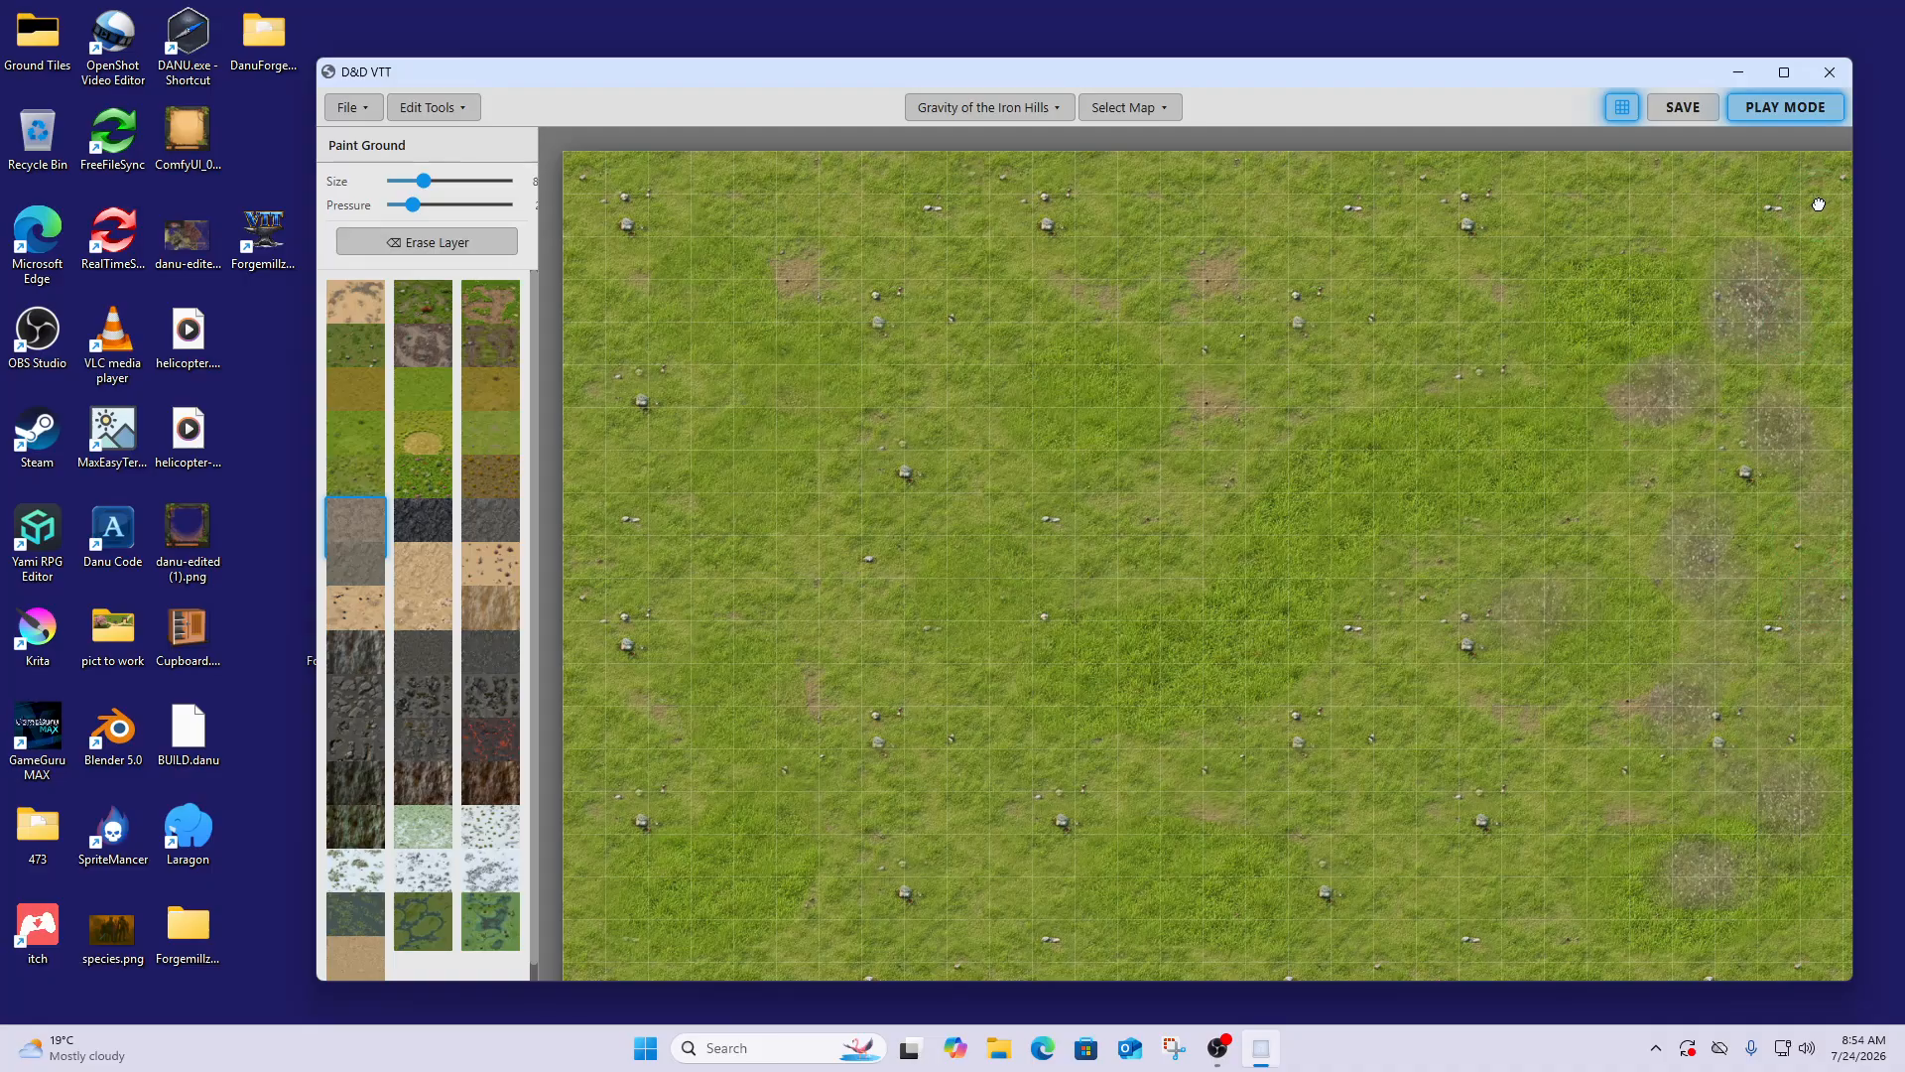
mouse_move(1819, 205)
left_mouse_down()
mouse_move(1736, 178)
mouse_move(1685, 211)
left_mouse_up()
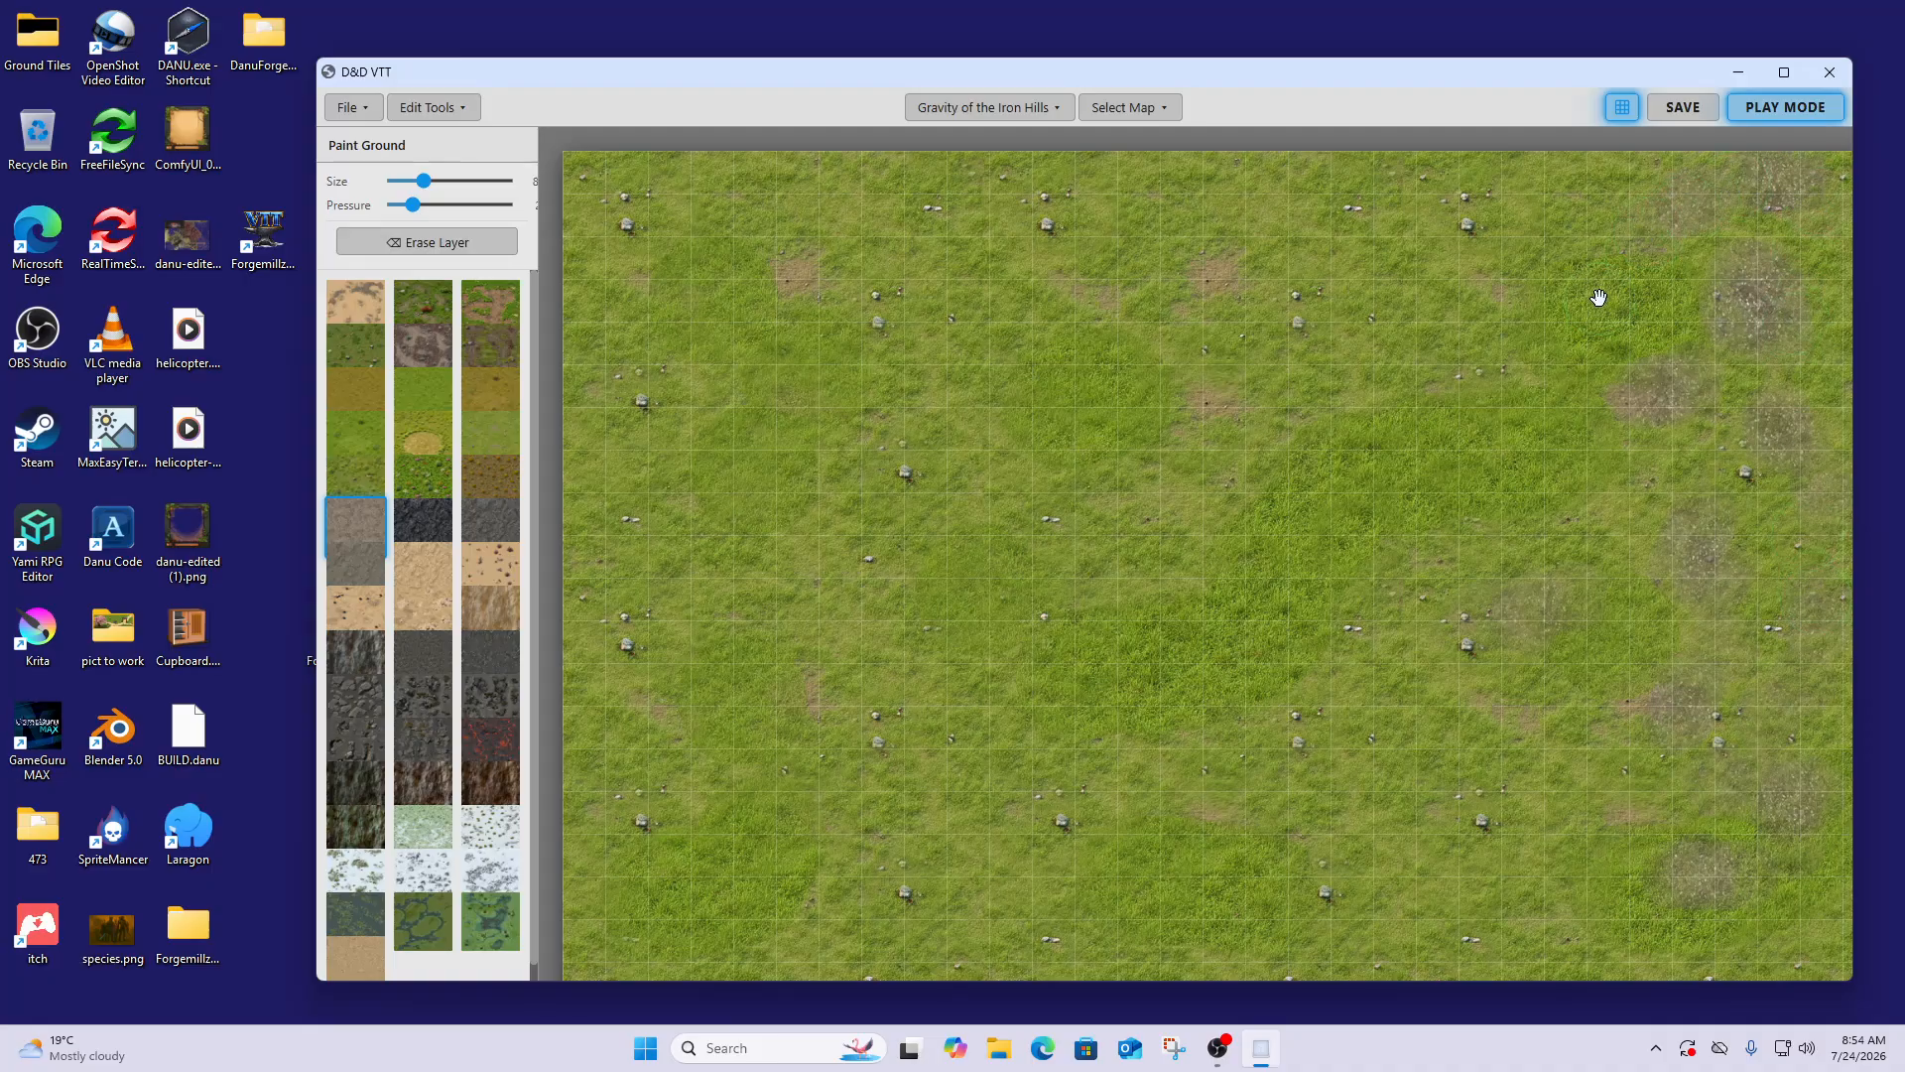
left_click_drag(1599, 298, 1581, 340)
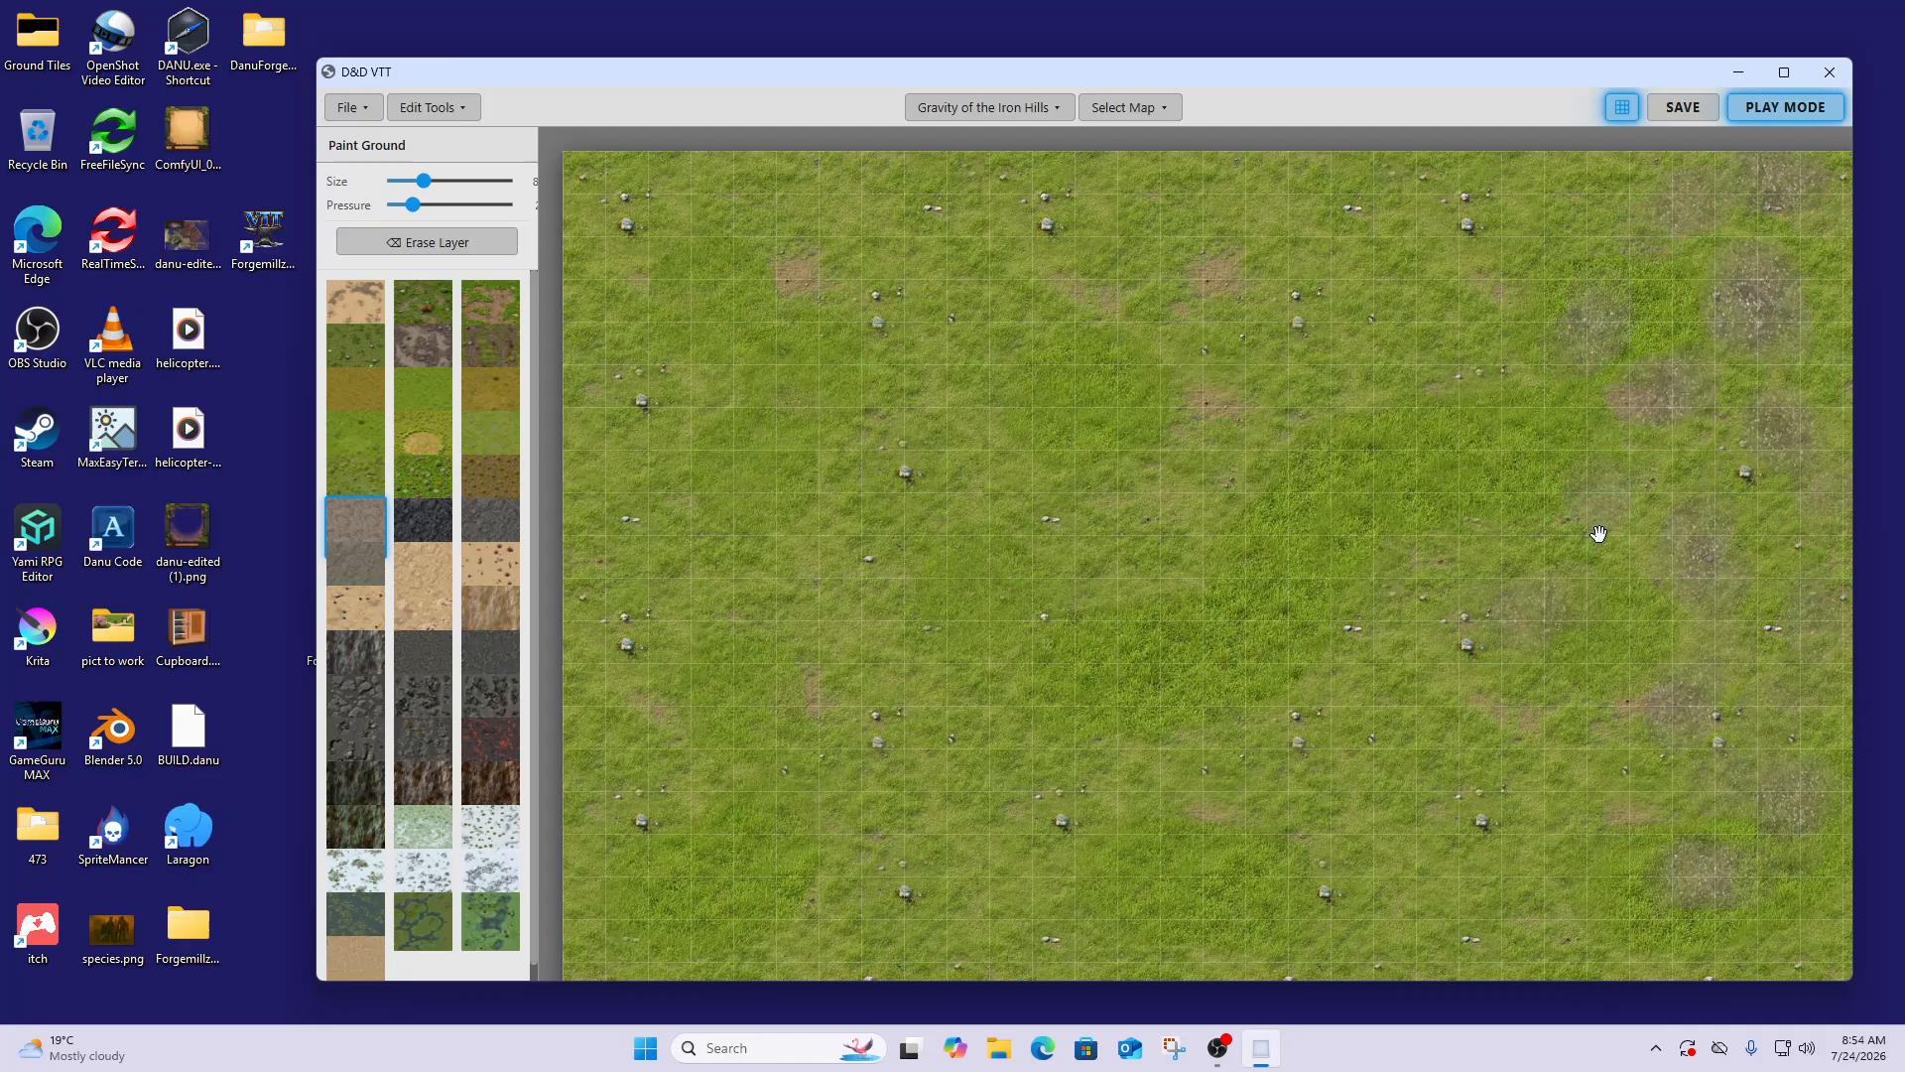
left_click_drag(1599, 533, 1642, 536)
mouse_move(1846, 638)
left_mouse_down()
mouse_move(1826, 554)
mouse_move(1807, 785)
left_mouse_up()
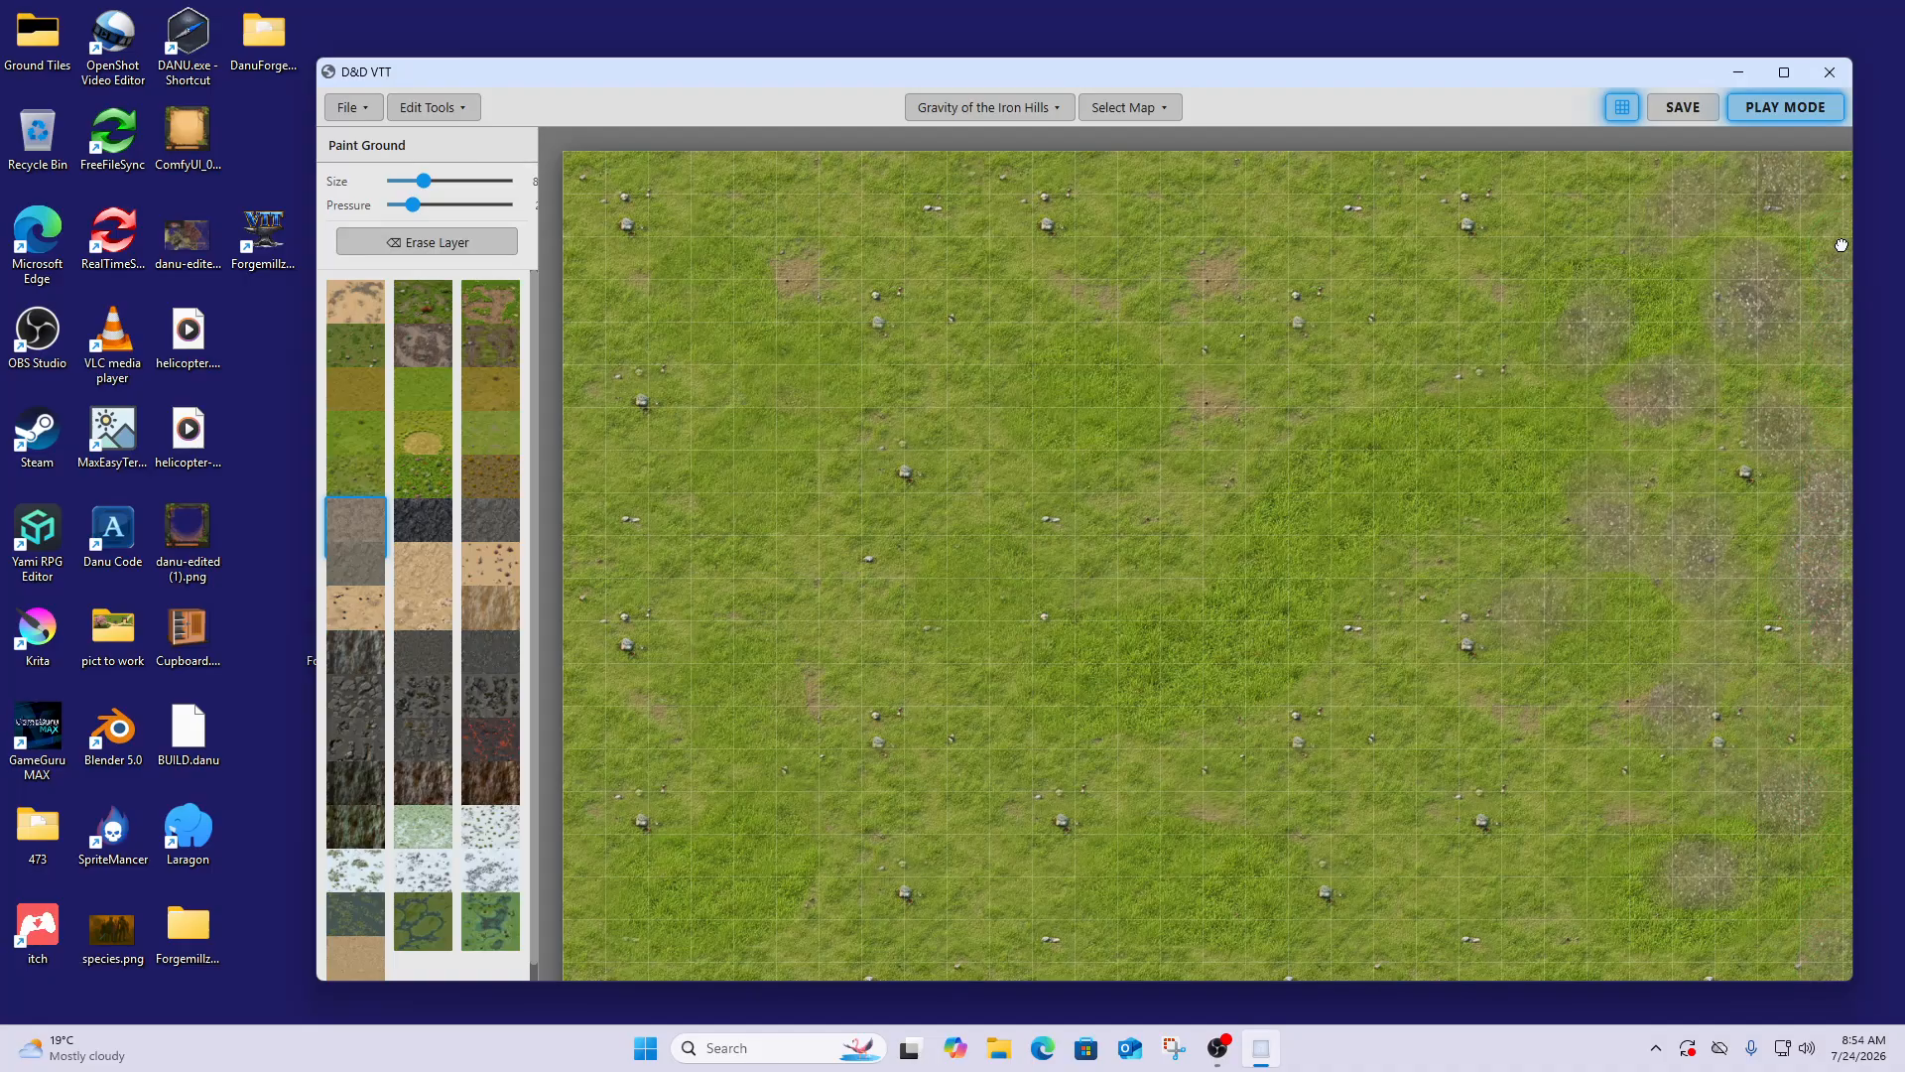
Save the map, switch to the Homestead map, and reload the "towards the hills" map
left_click(1672, 112)
left_click(1129, 115)
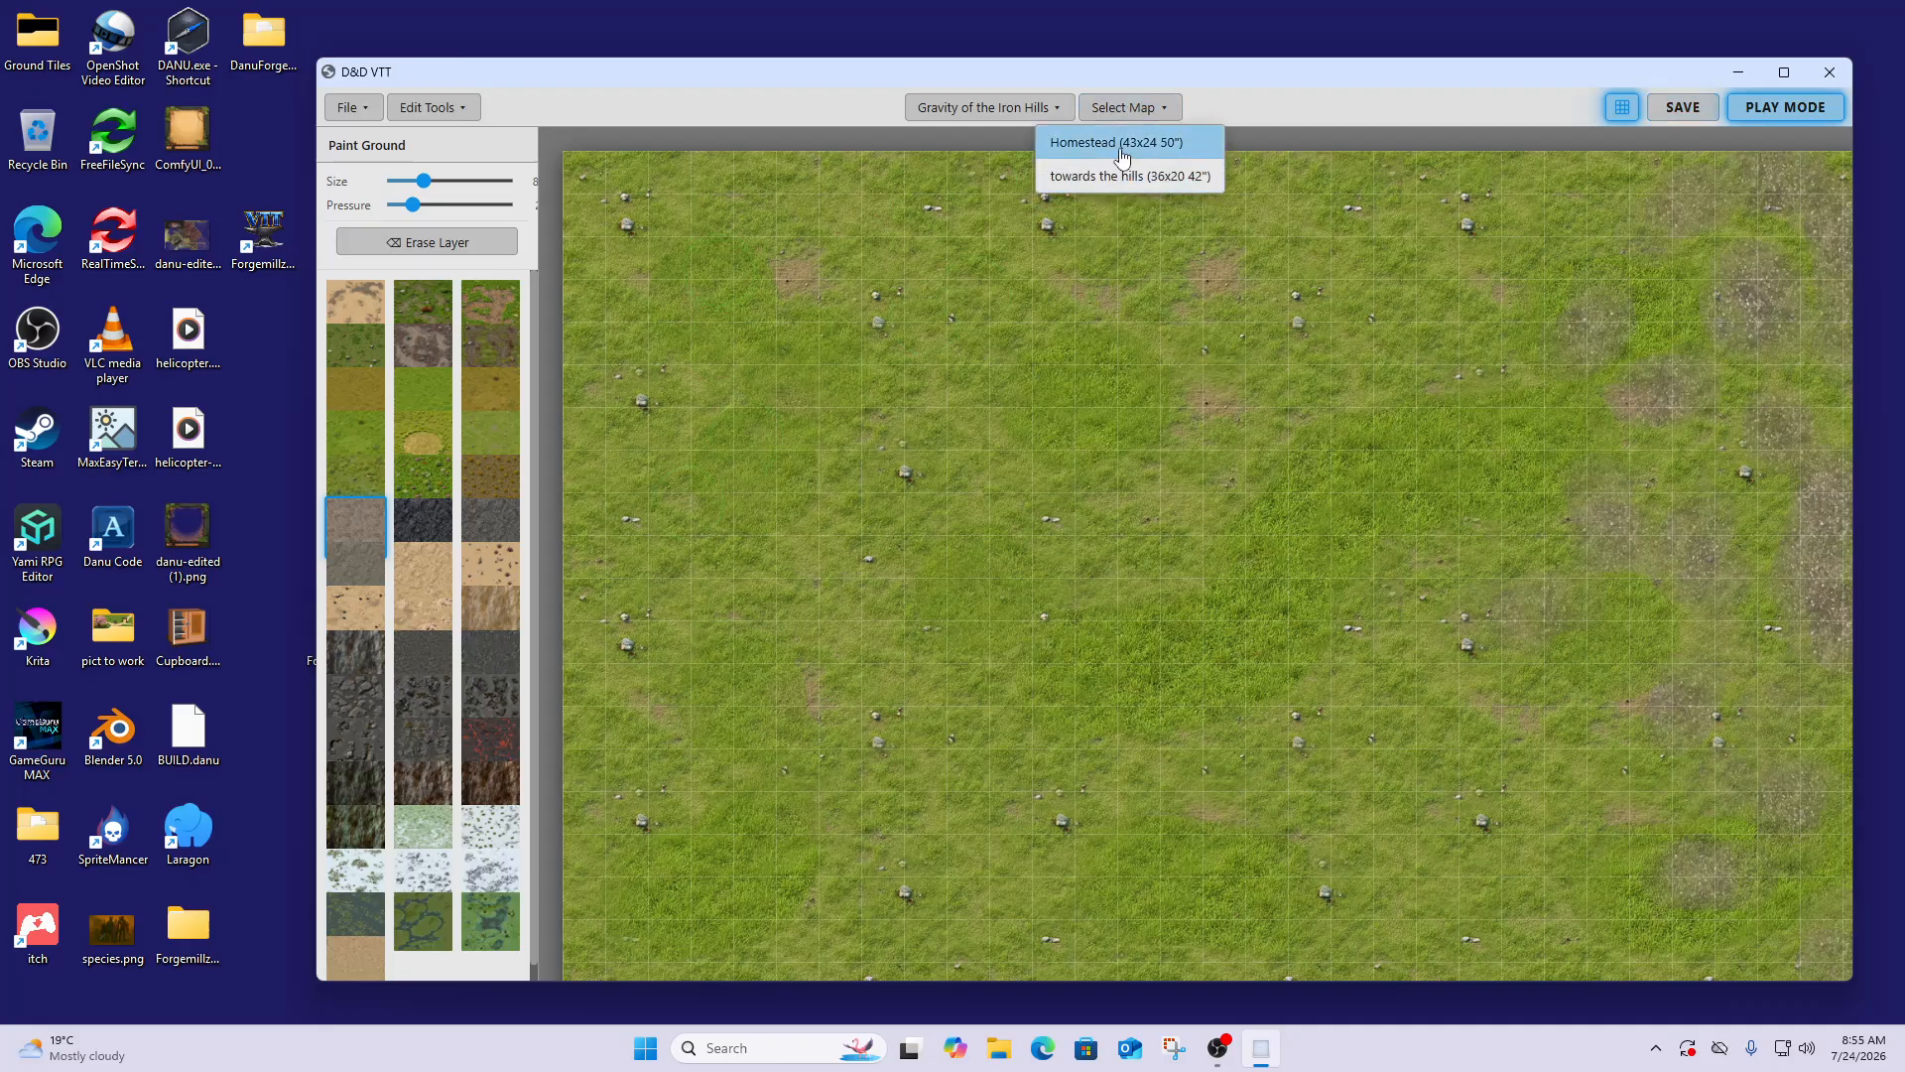
left_click(1119, 147)
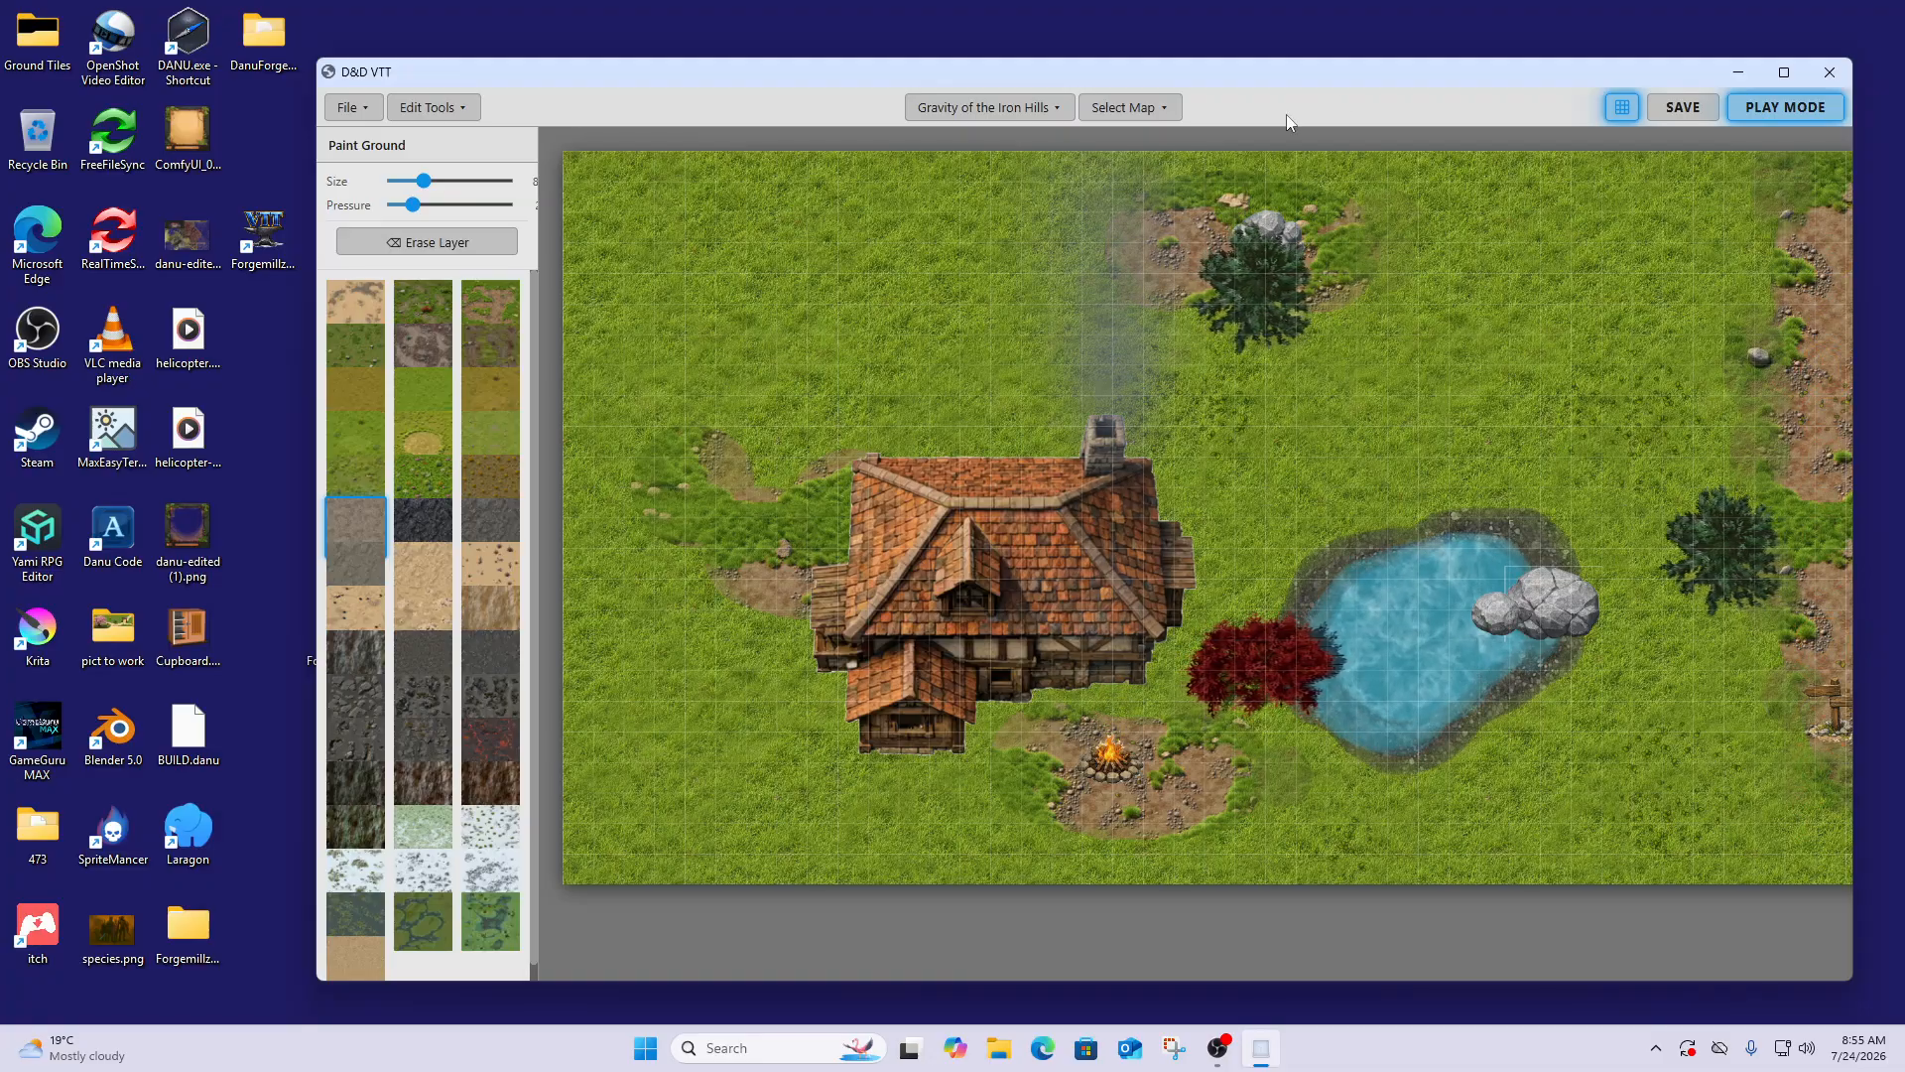
left_click(1138, 112)
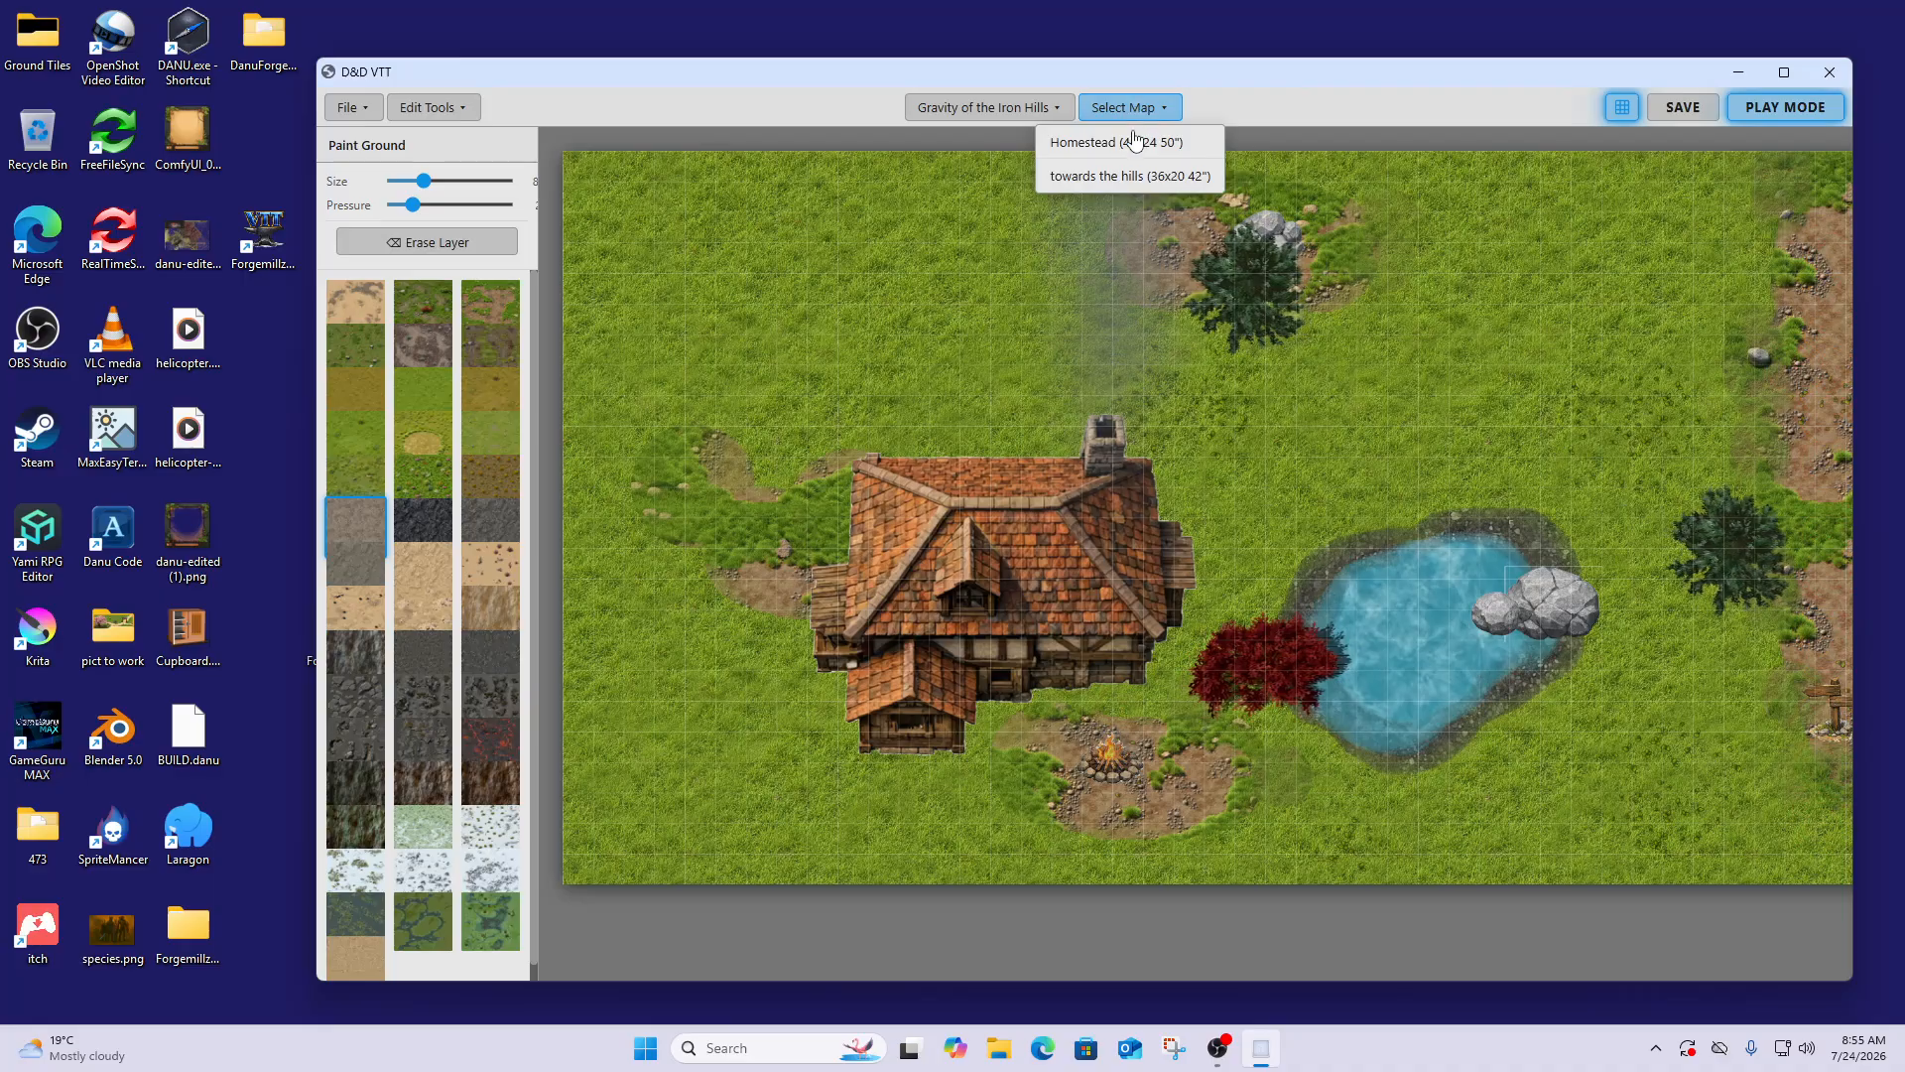
left_click(1104, 186)
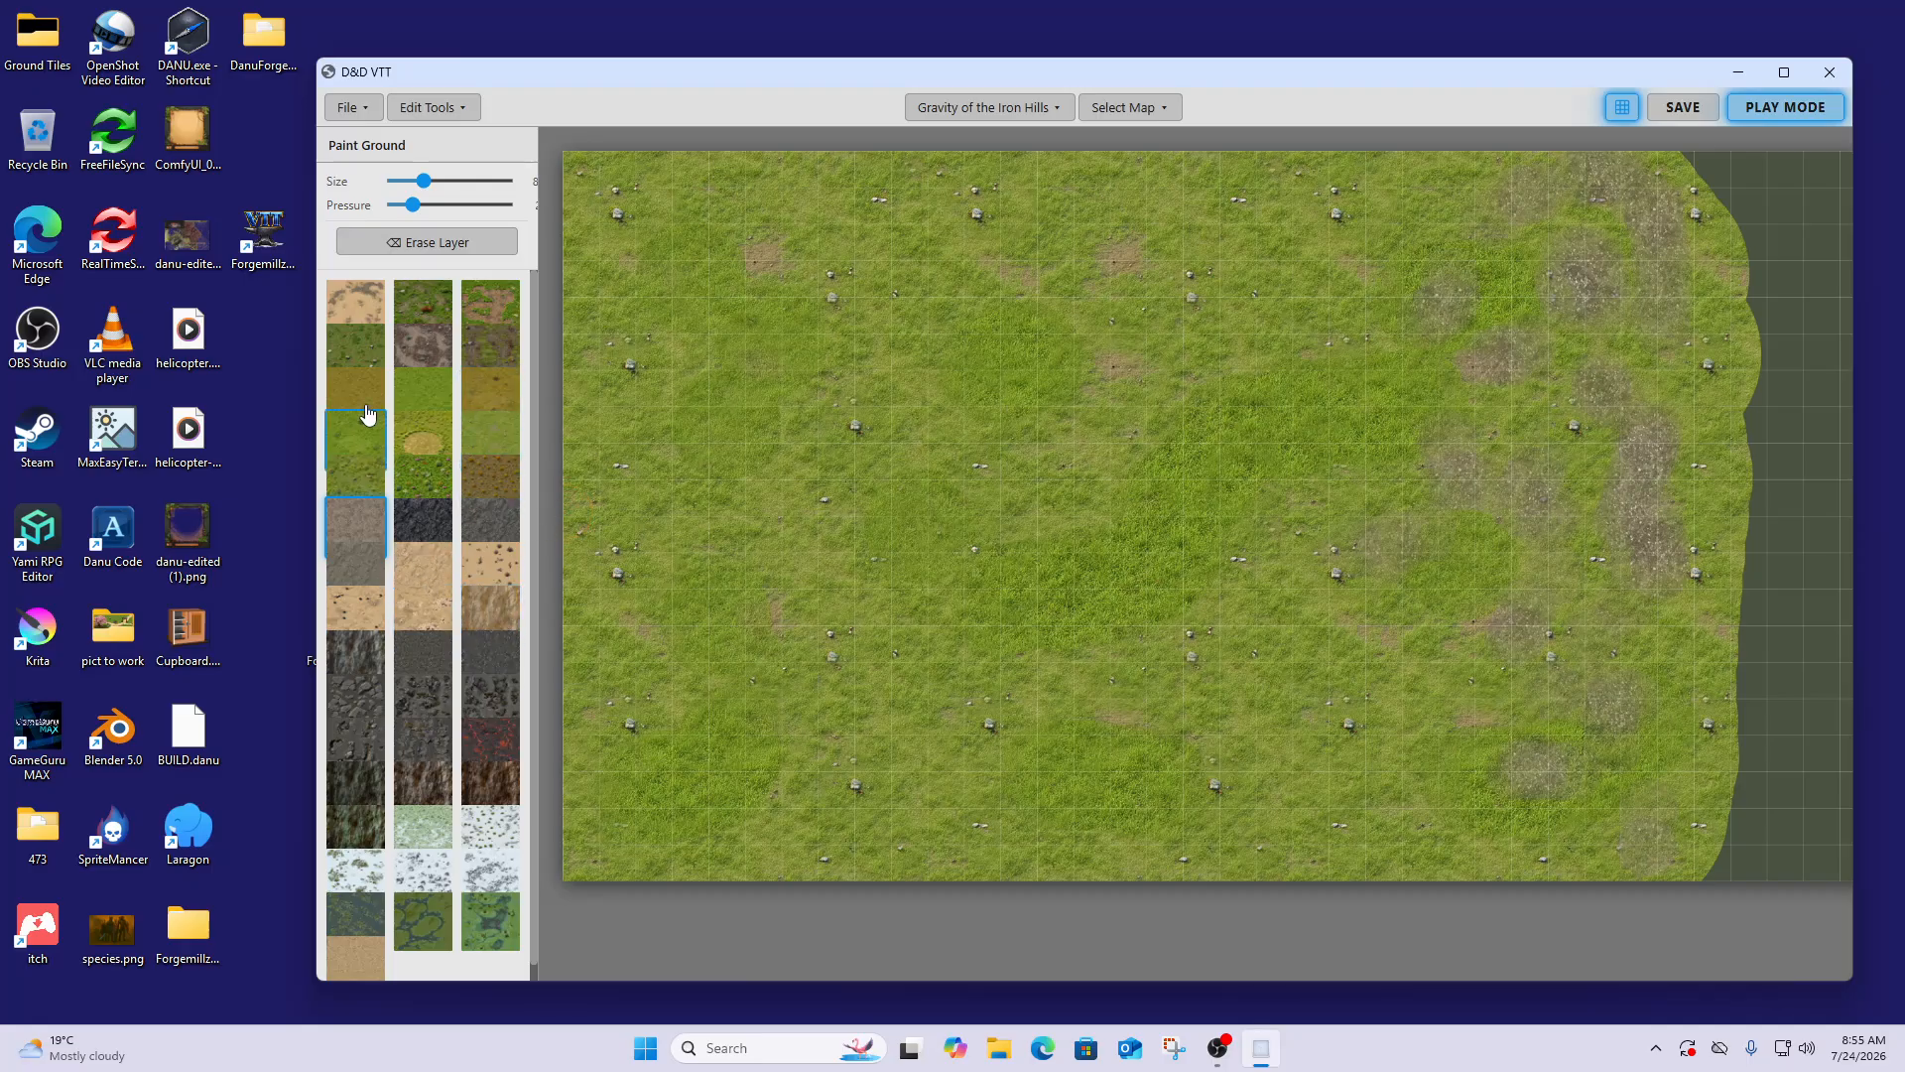
Paint soft patches of the sandy dirt ground texture along the west side of the map
left_click(414, 578)
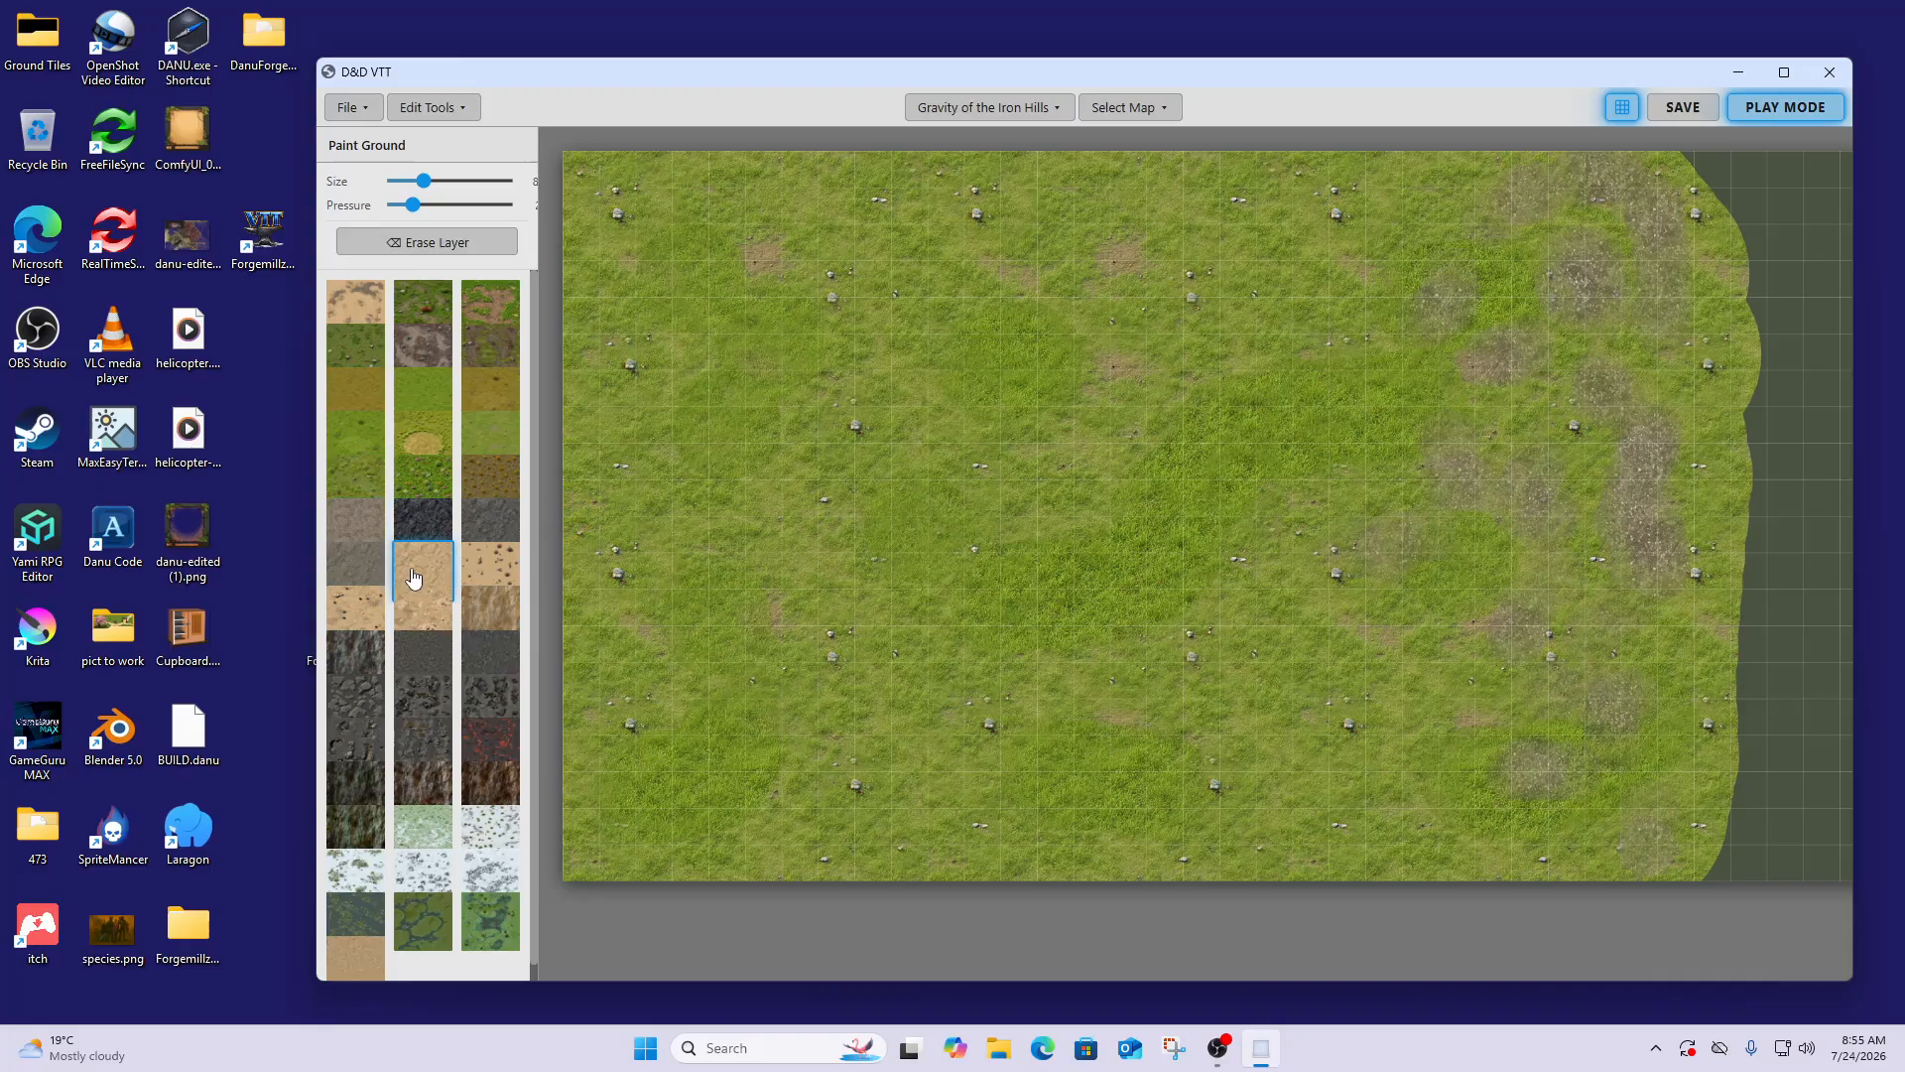
left_click(347, 961)
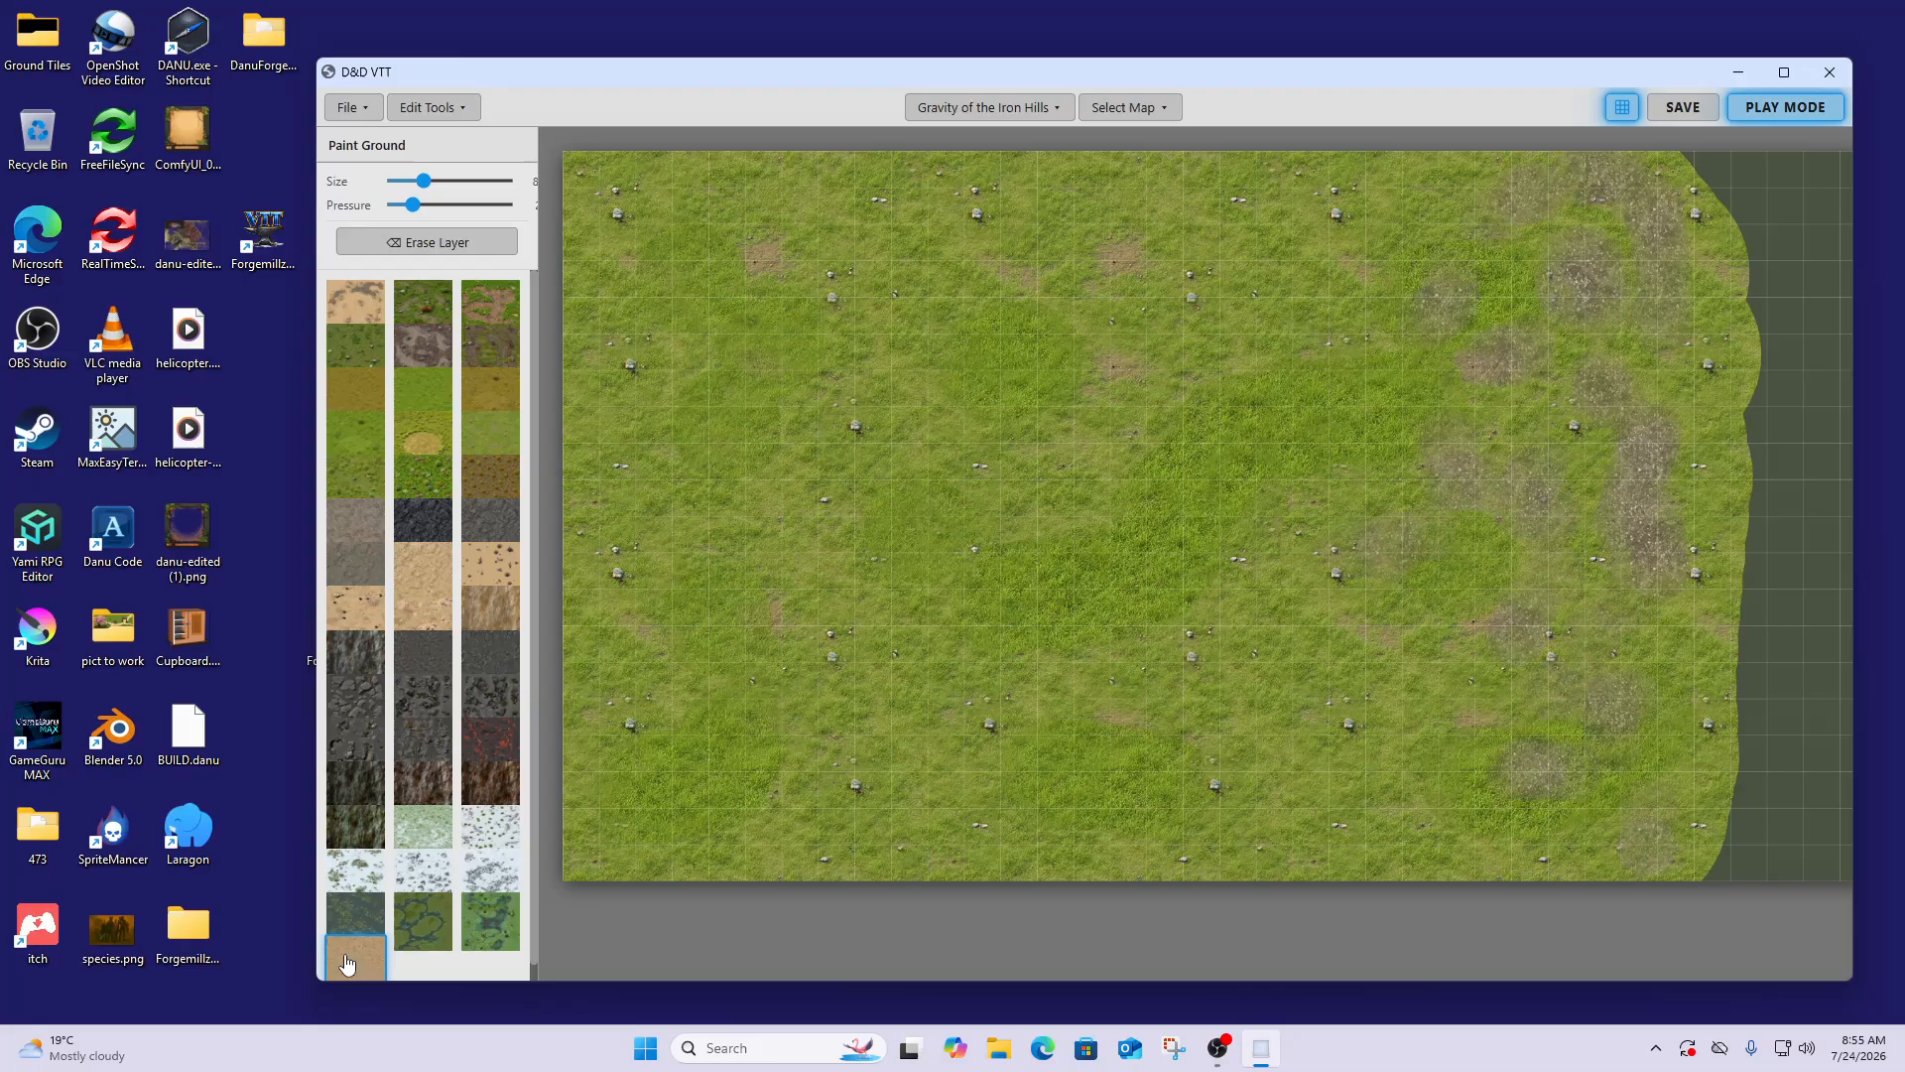
left_click(1730, 546)
left_click(1728, 518)
left_click_drag(573, 303, 576, 420)
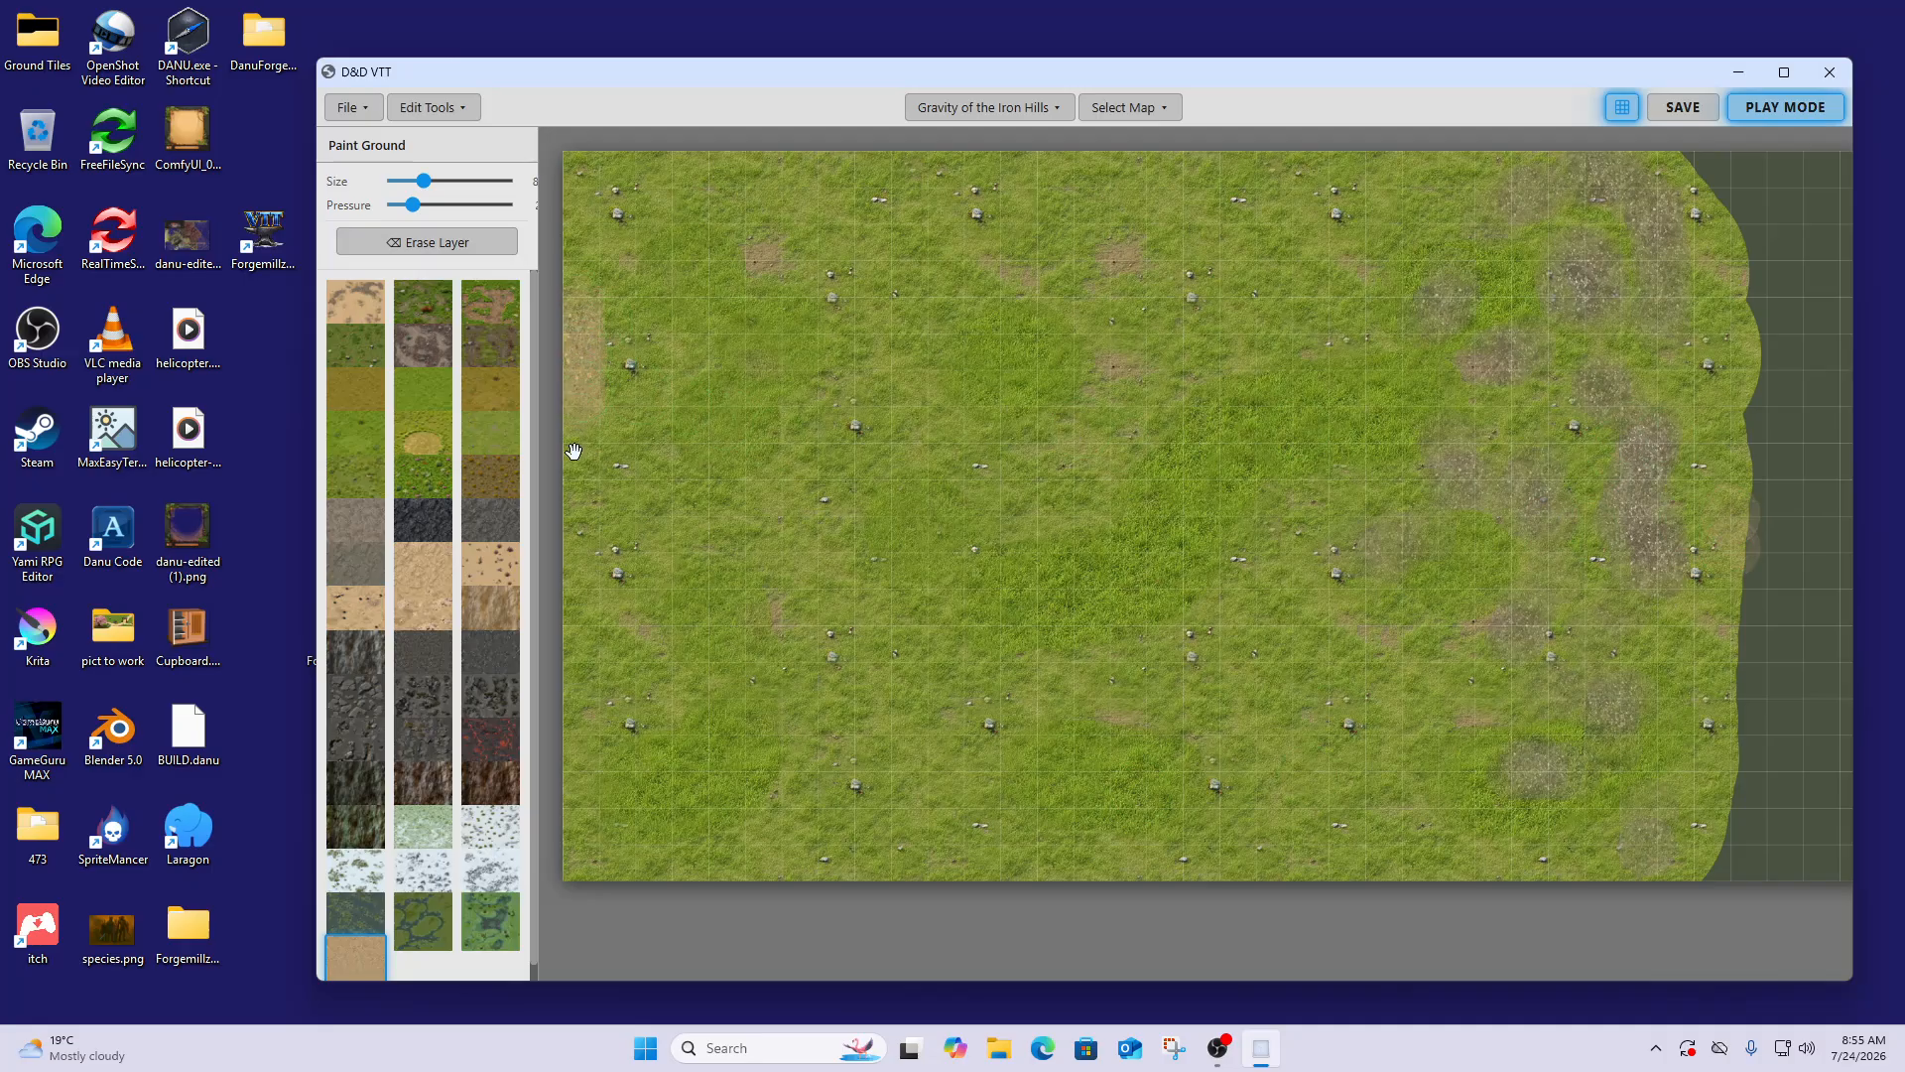
mouse_move(574, 504)
left_mouse_down()
mouse_move(605, 533)
mouse_move(580, 675)
mouse_move(626, 641)
mouse_move(663, 540)
mouse_move(612, 473)
mouse_move(673, 508)
mouse_move(585, 480)
mouse_move(618, 428)
mouse_move(621, 352)
mouse_move(654, 457)
mouse_move(707, 409)
mouse_move(687, 625)
mouse_move(652, 689)
mouse_move(666, 730)
mouse_move(597, 716)
mouse_move(602, 751)
mouse_move(624, 753)
mouse_move(690, 631)
mouse_move(715, 500)
left_mouse_up()
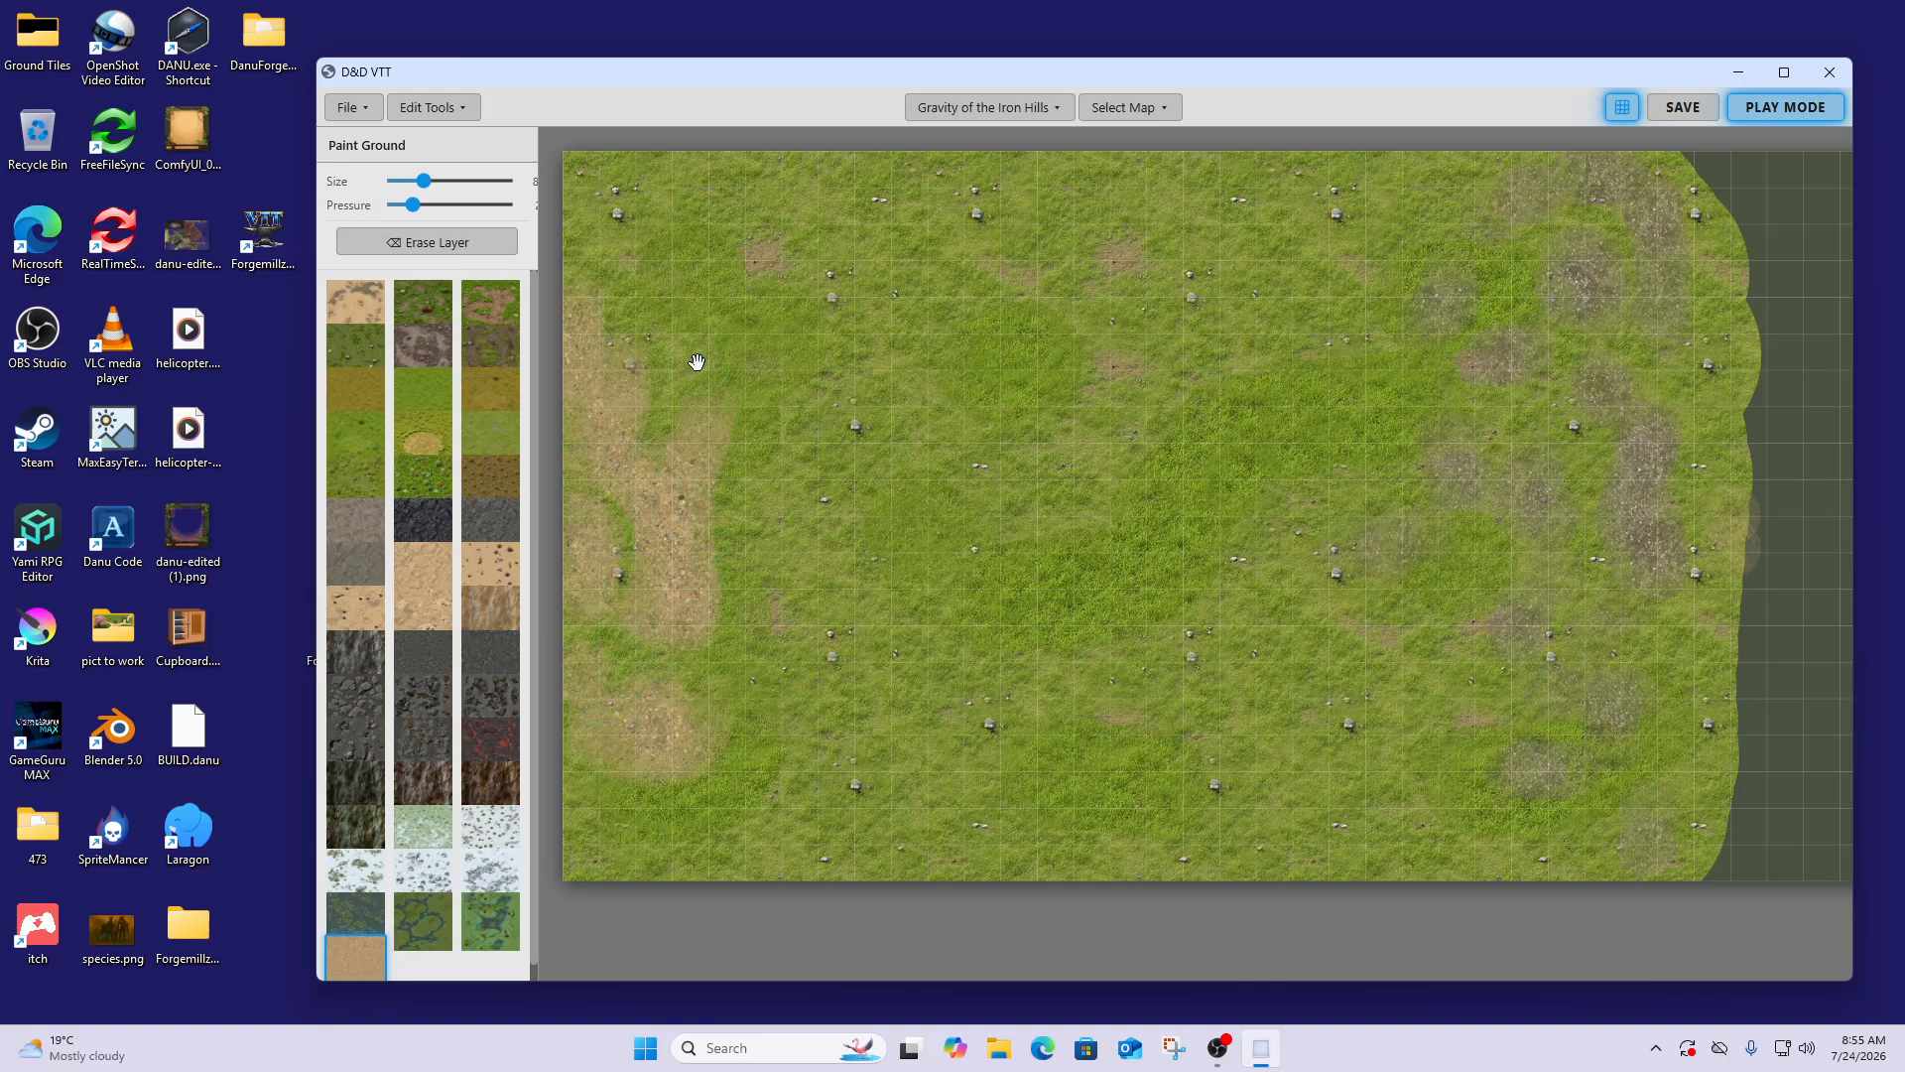
mouse_move(697, 362)
left_mouse_down()
mouse_move(667, 332)
mouse_move(730, 524)
left_mouse_up()
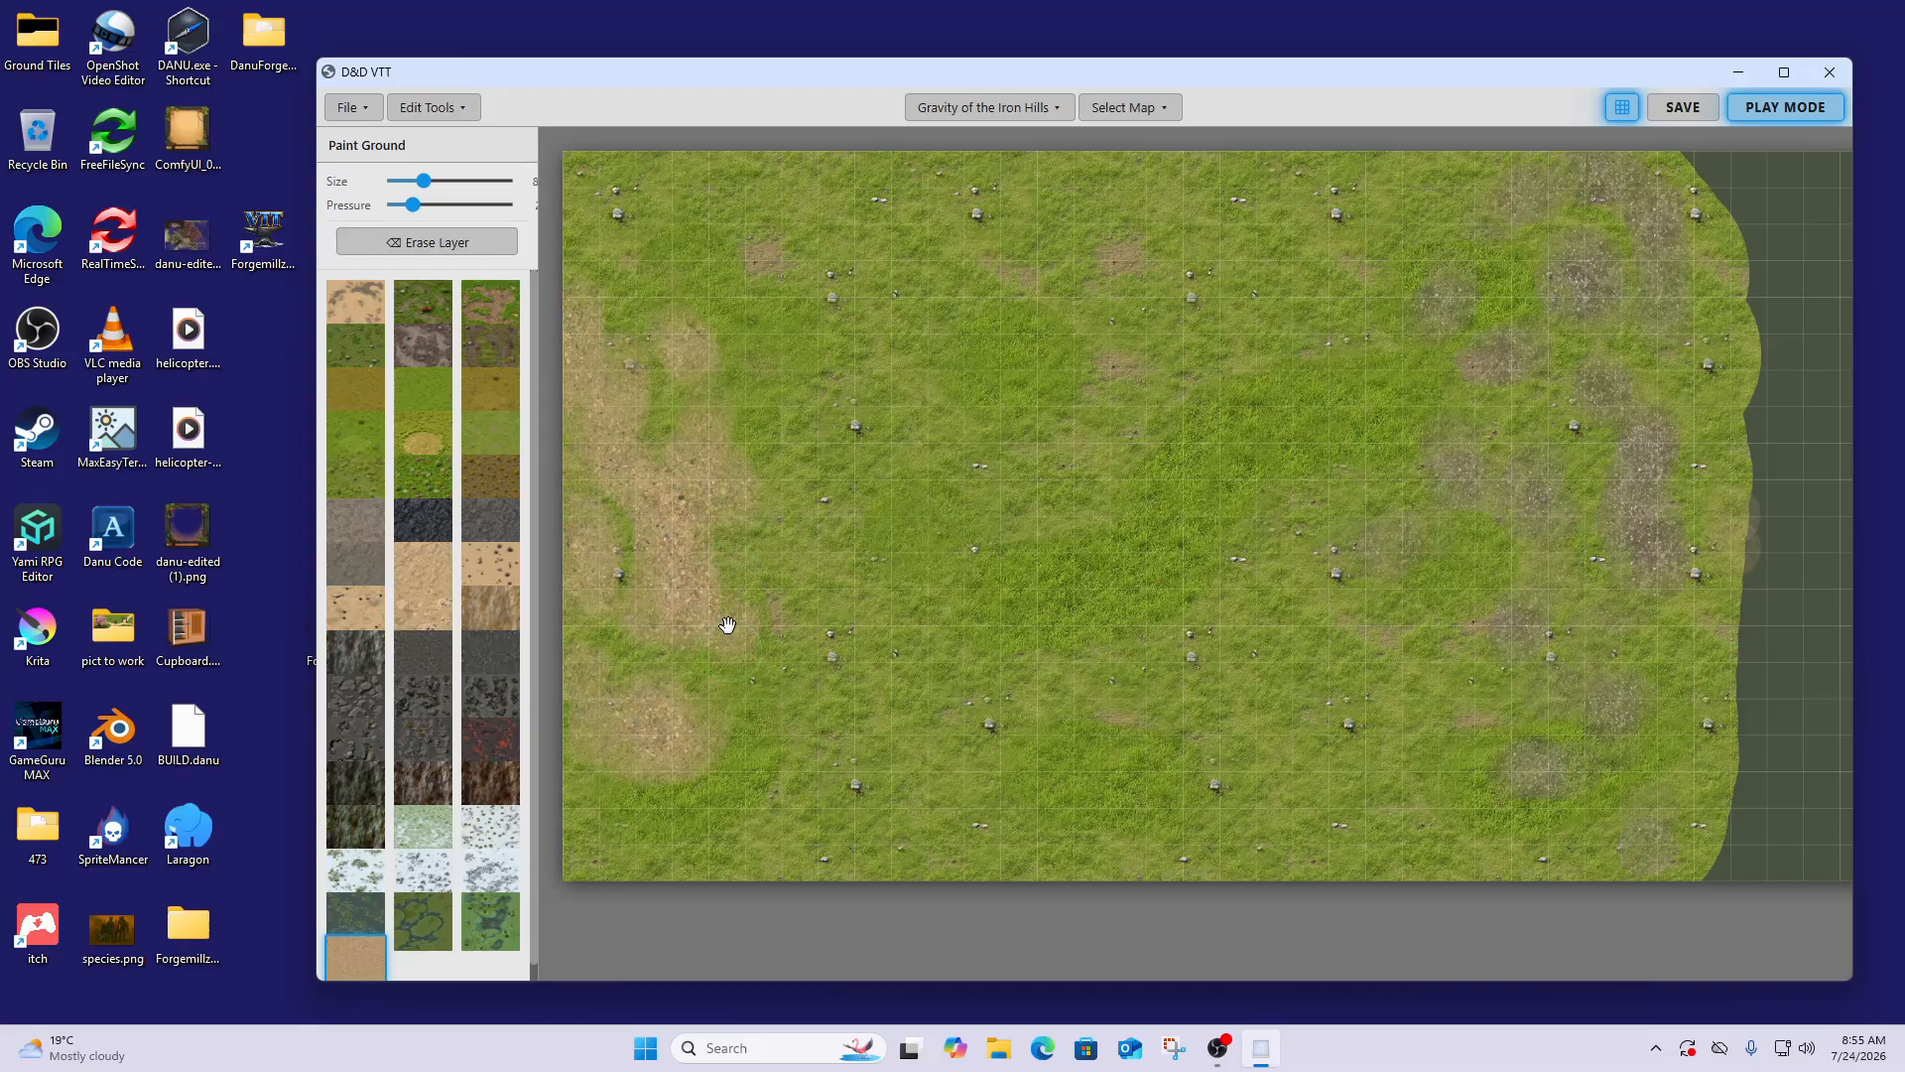
Fill the bare strip at the map's east edge with the grey gravel texture, using brush sizes 15 and 30
left_click(360, 516)
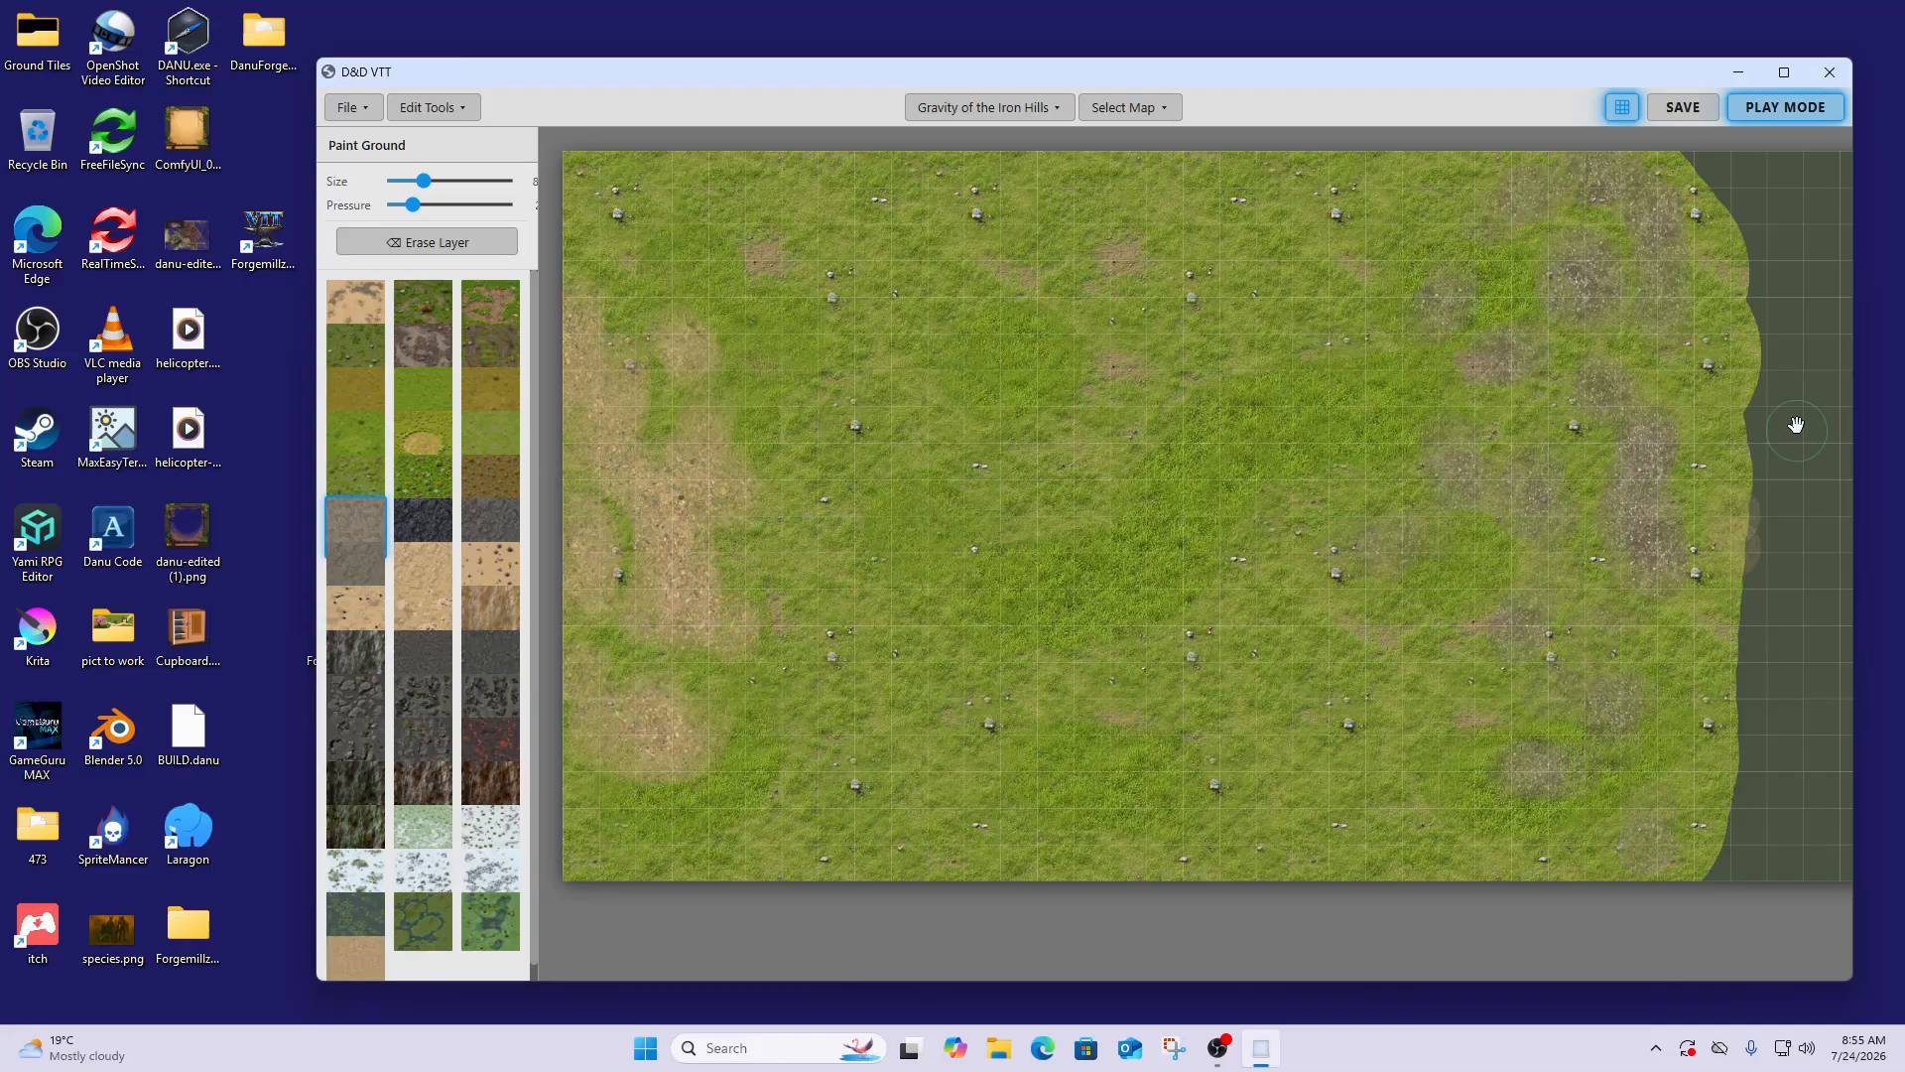
left_click_drag(424, 180, 451, 181)
mouse_move(1742, 177)
left_mouse_down()
mouse_move(1786, 260)
mouse_move(1795, 519)
mouse_move(1846, 361)
left_mouse_up()
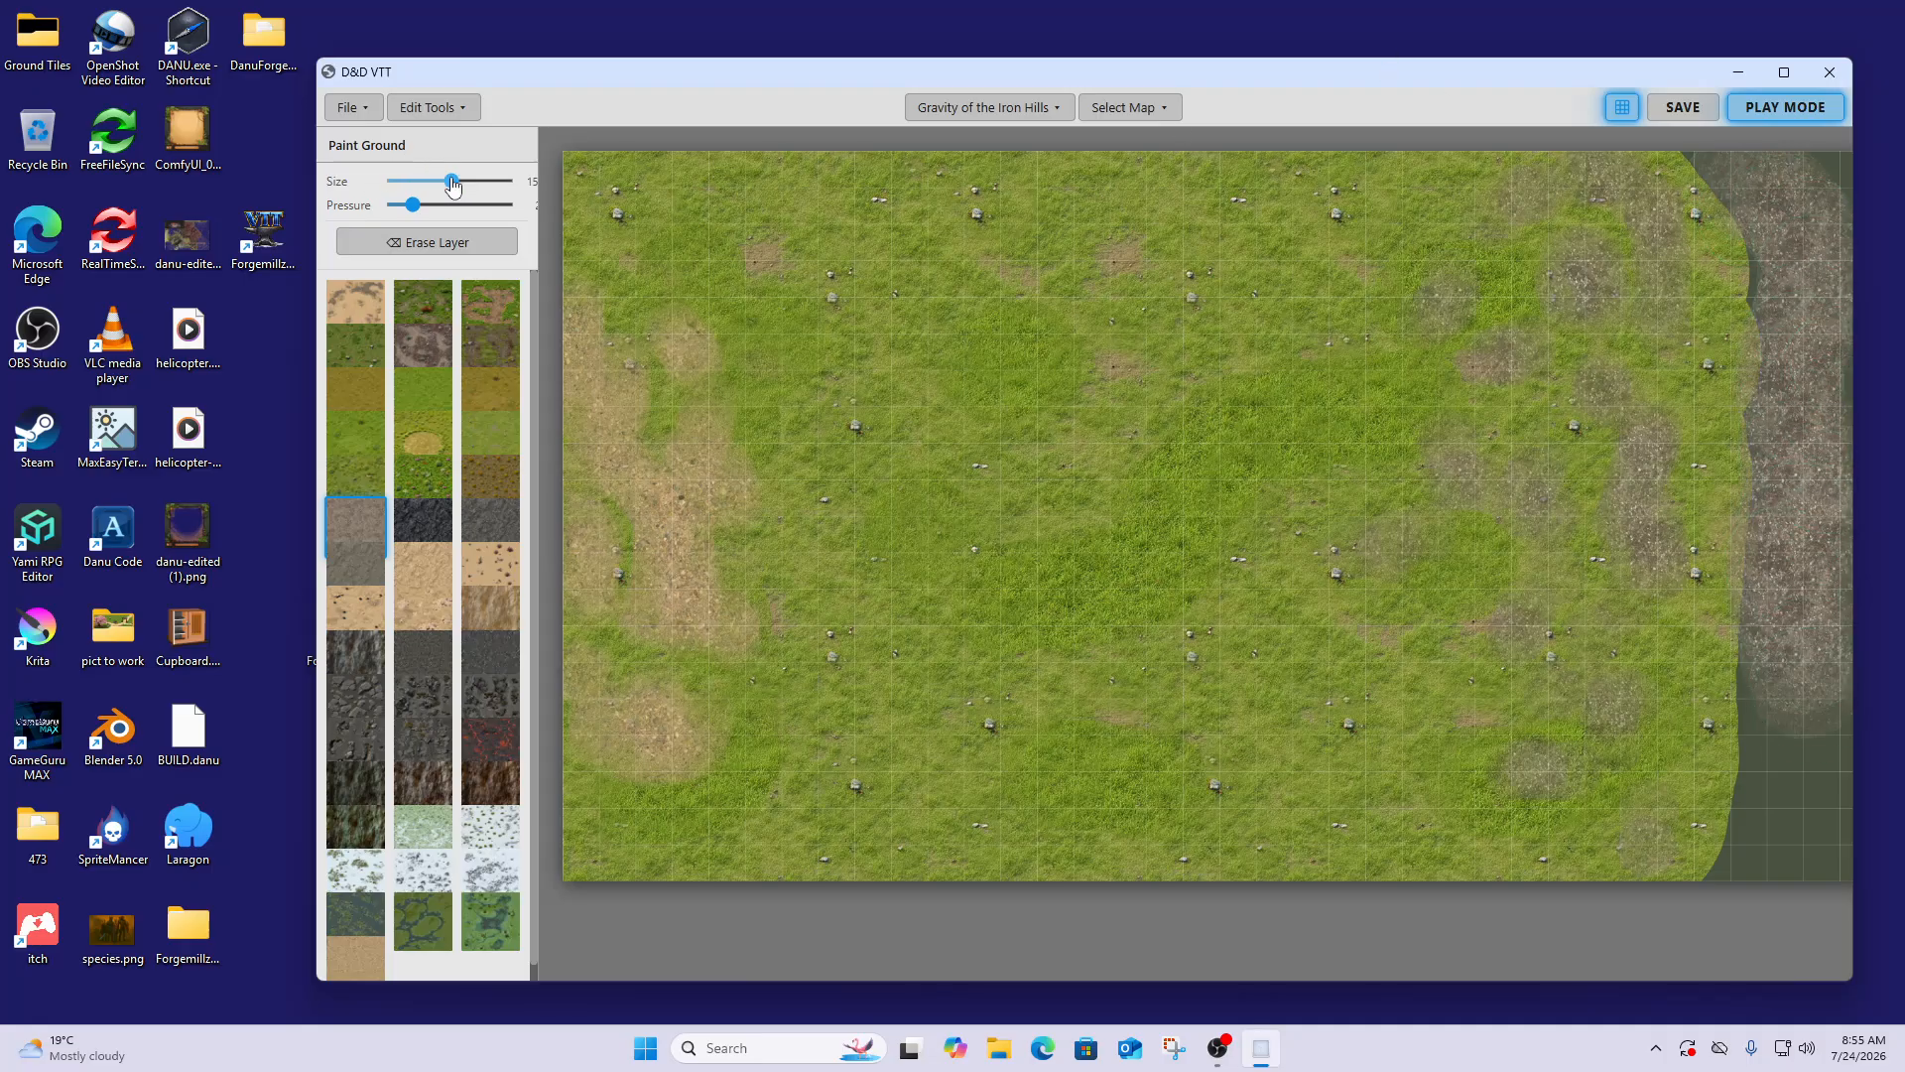
left_click_drag(451, 181, 506, 180)
left_click_drag(1834, 173, 1855, 436)
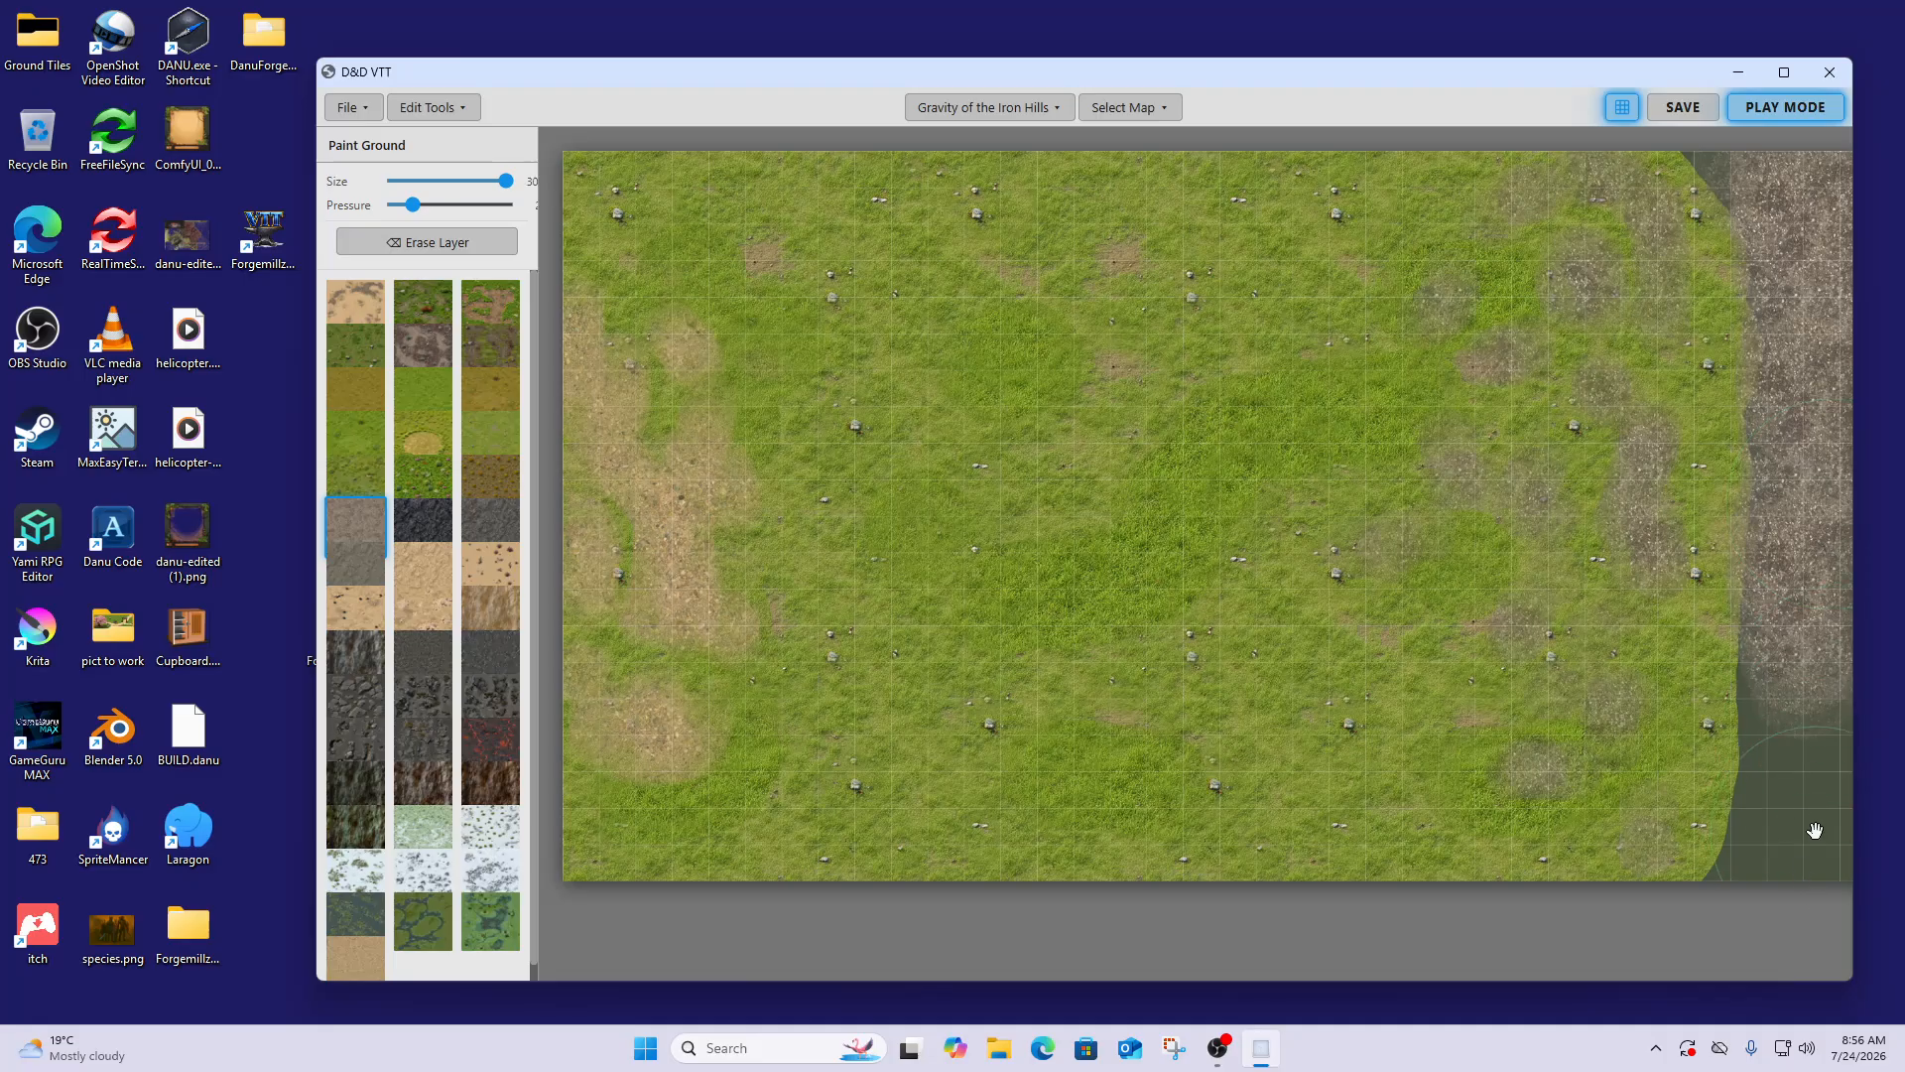
mouse_move(1807, 783)
left_mouse_down()
mouse_move(1794, 829)
mouse_move(1816, 774)
left_mouse_up()
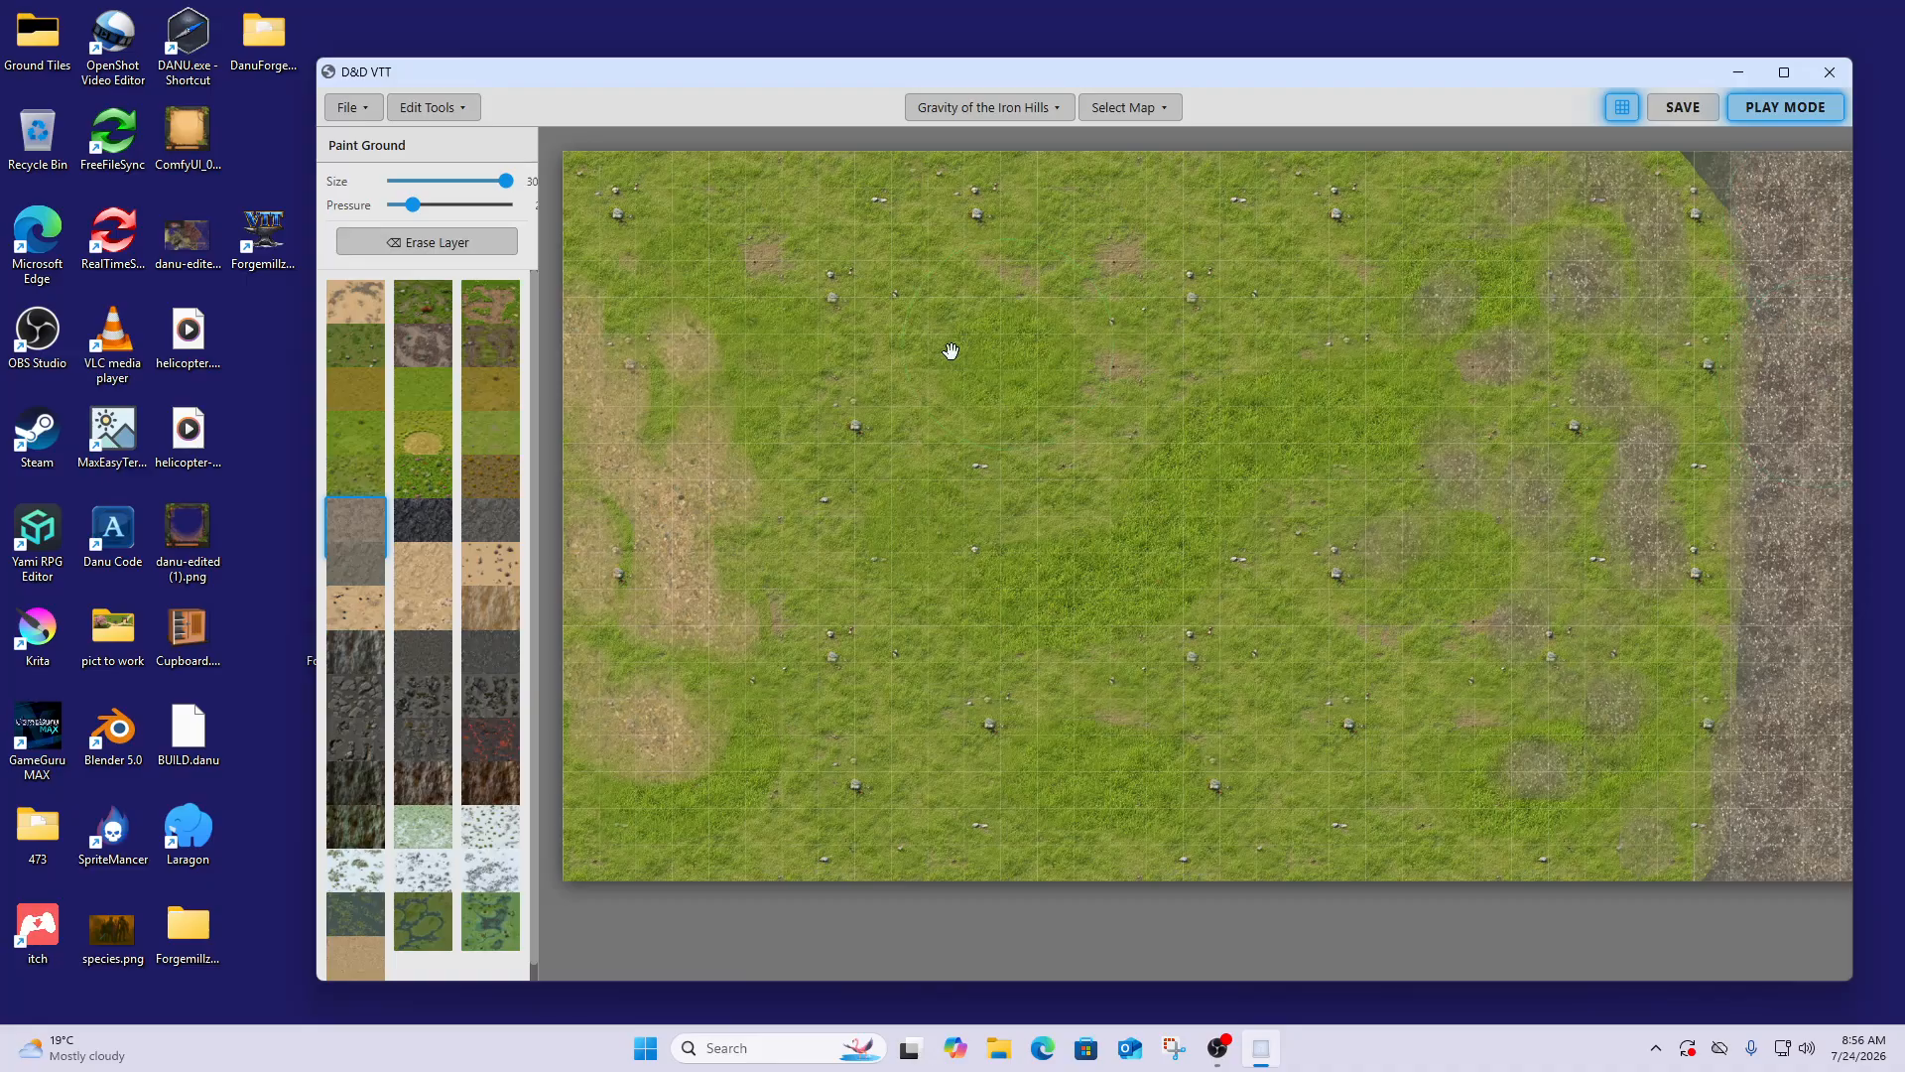
Blend the gravel into the grass along the eastern boundary with brush size 13, and save the map
left_click_drag(506, 181, 443, 186)
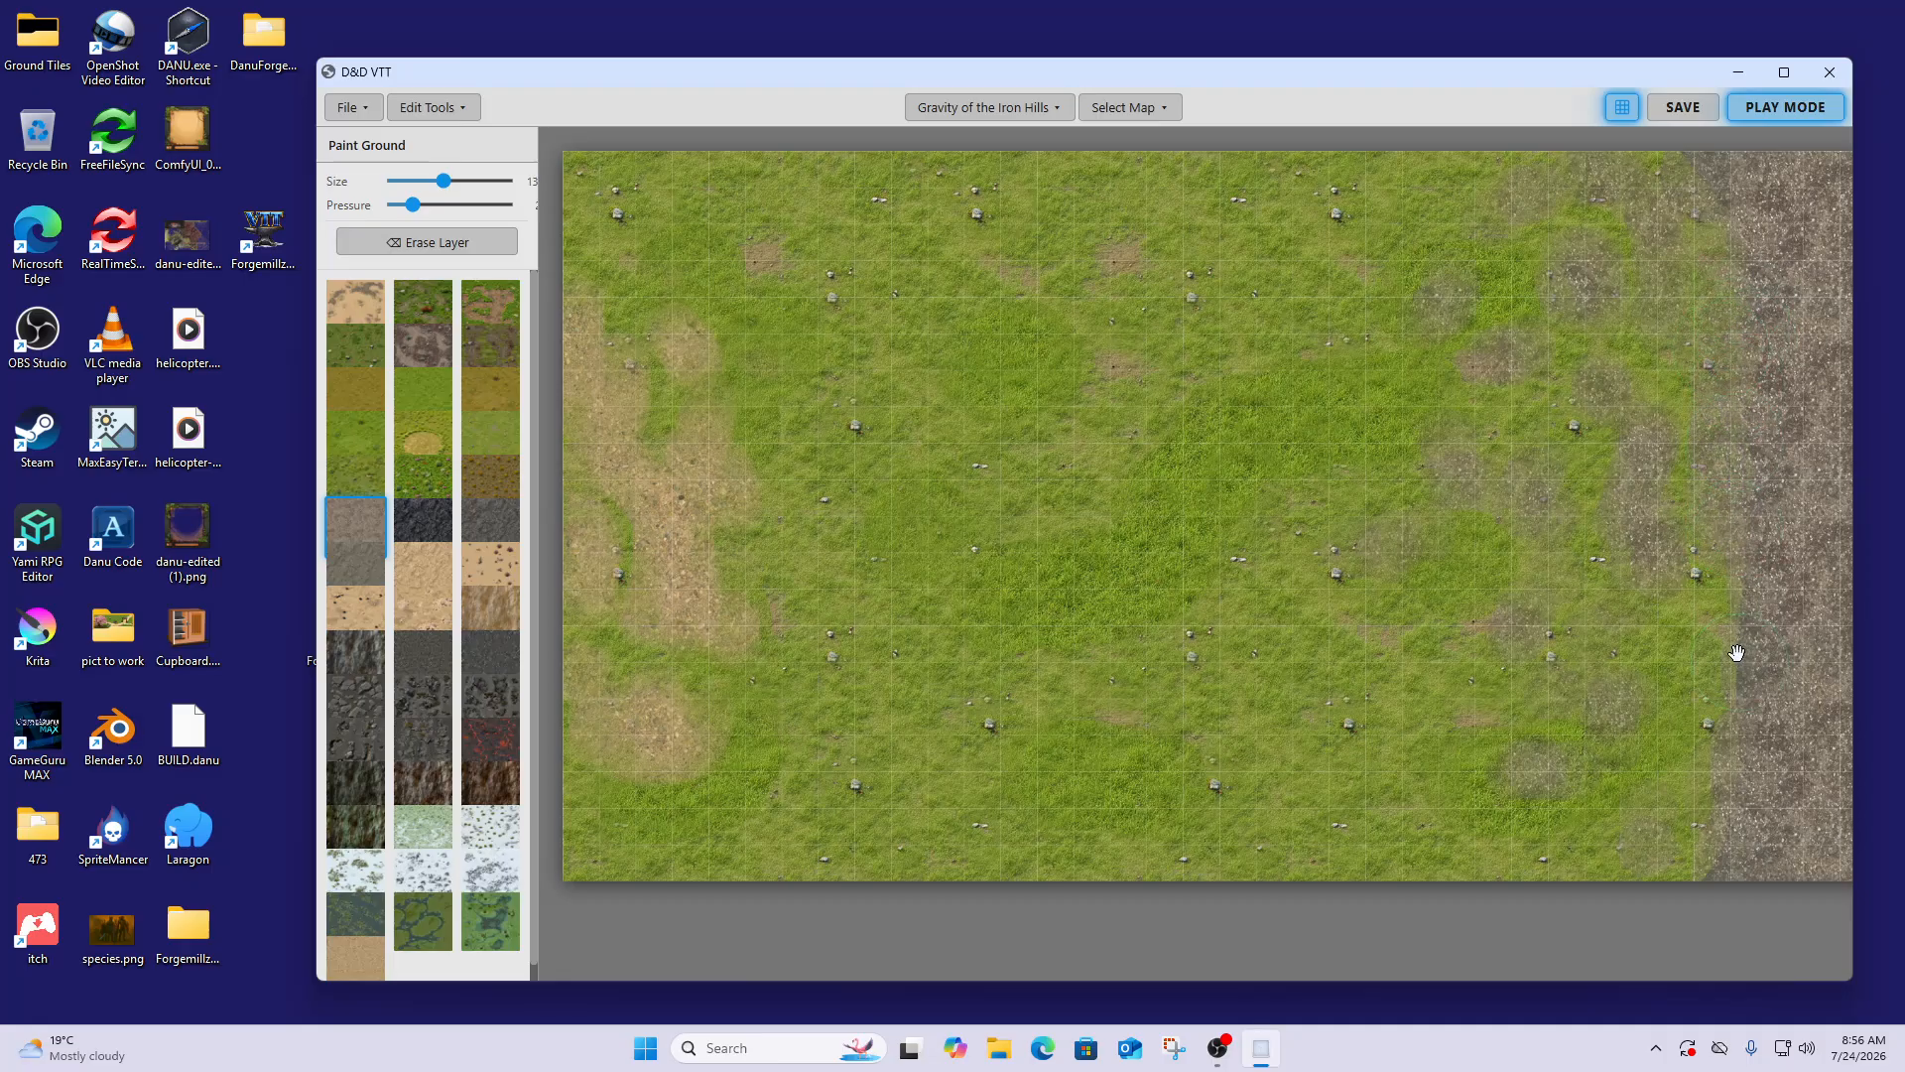
mouse_move(1736, 652)
left_mouse_down()
mouse_move(1715, 758)
mouse_move(1675, 812)
mouse_move(1662, 869)
left_mouse_up()
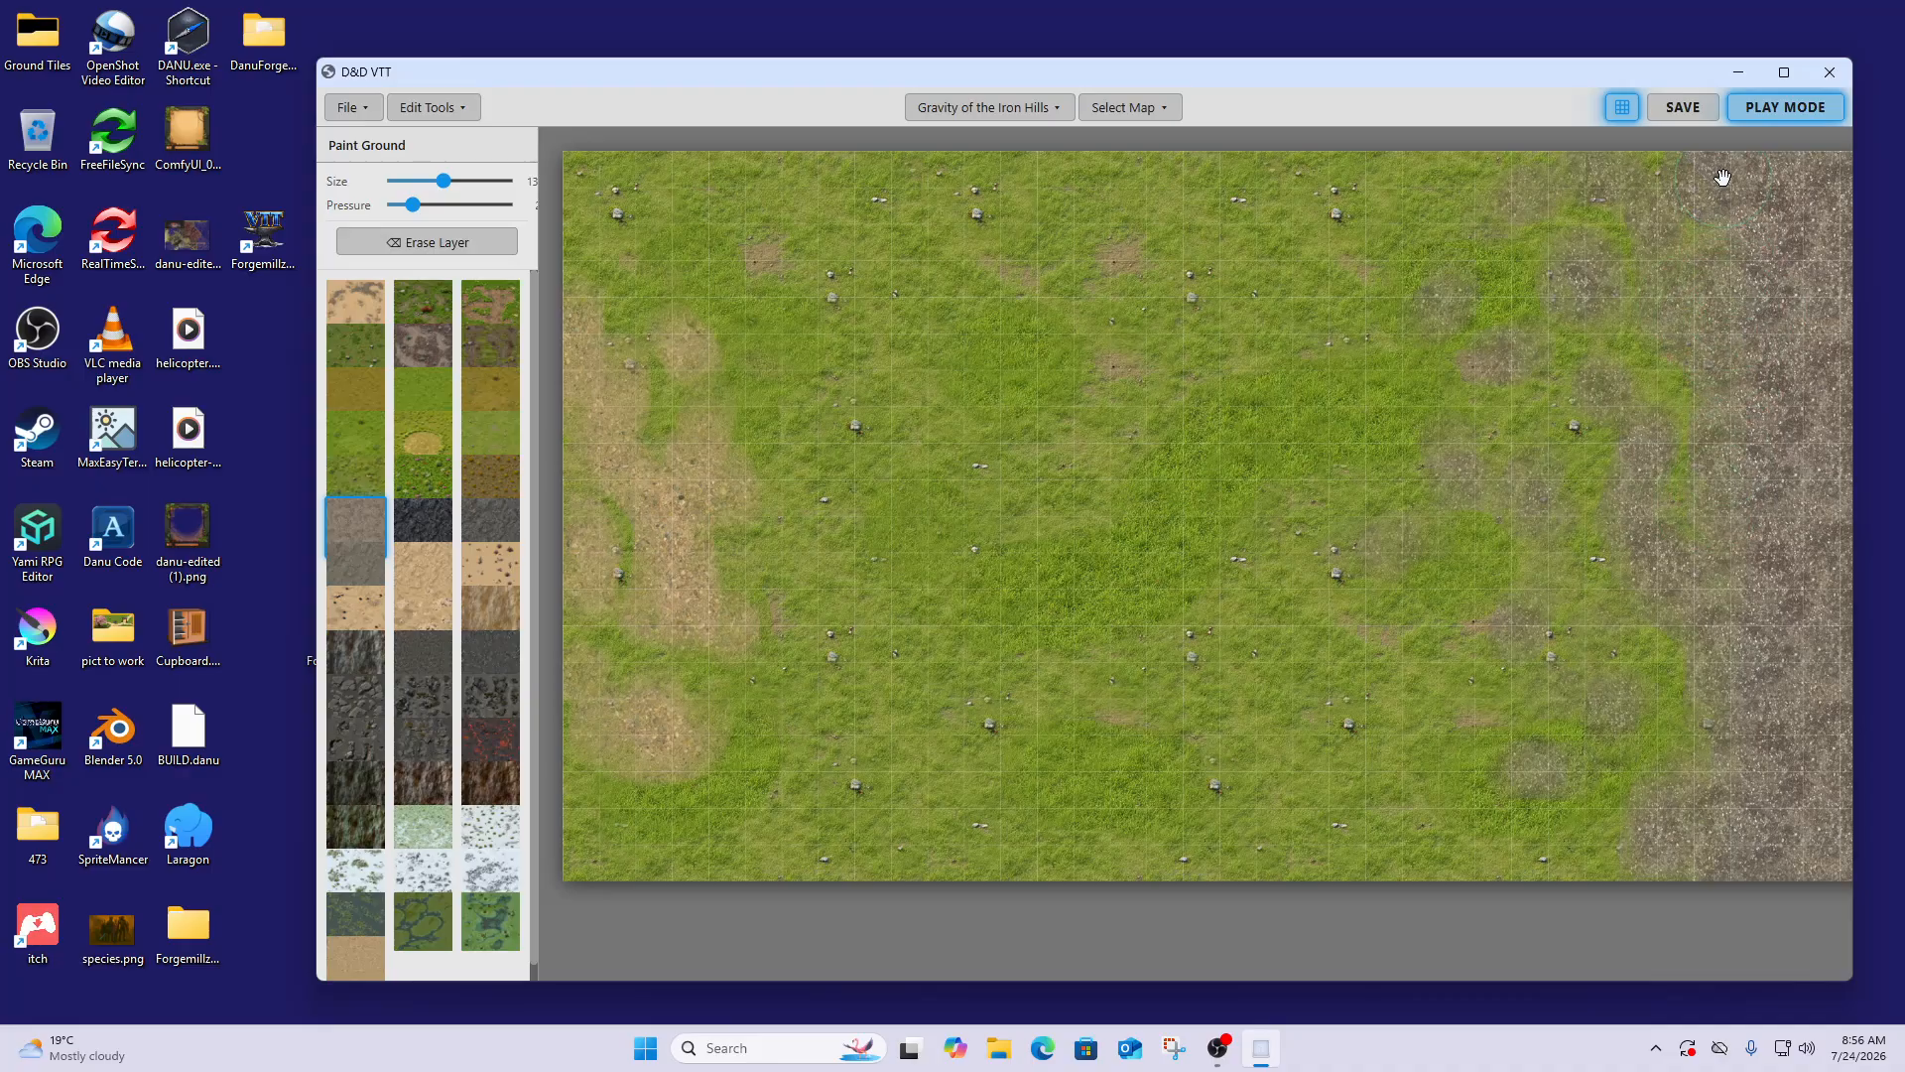
left_click(1662, 110)
Paint a winding river in the light turquoise water texture from the northwest edge to the east edge with brush size 5
left_click(441, 117)
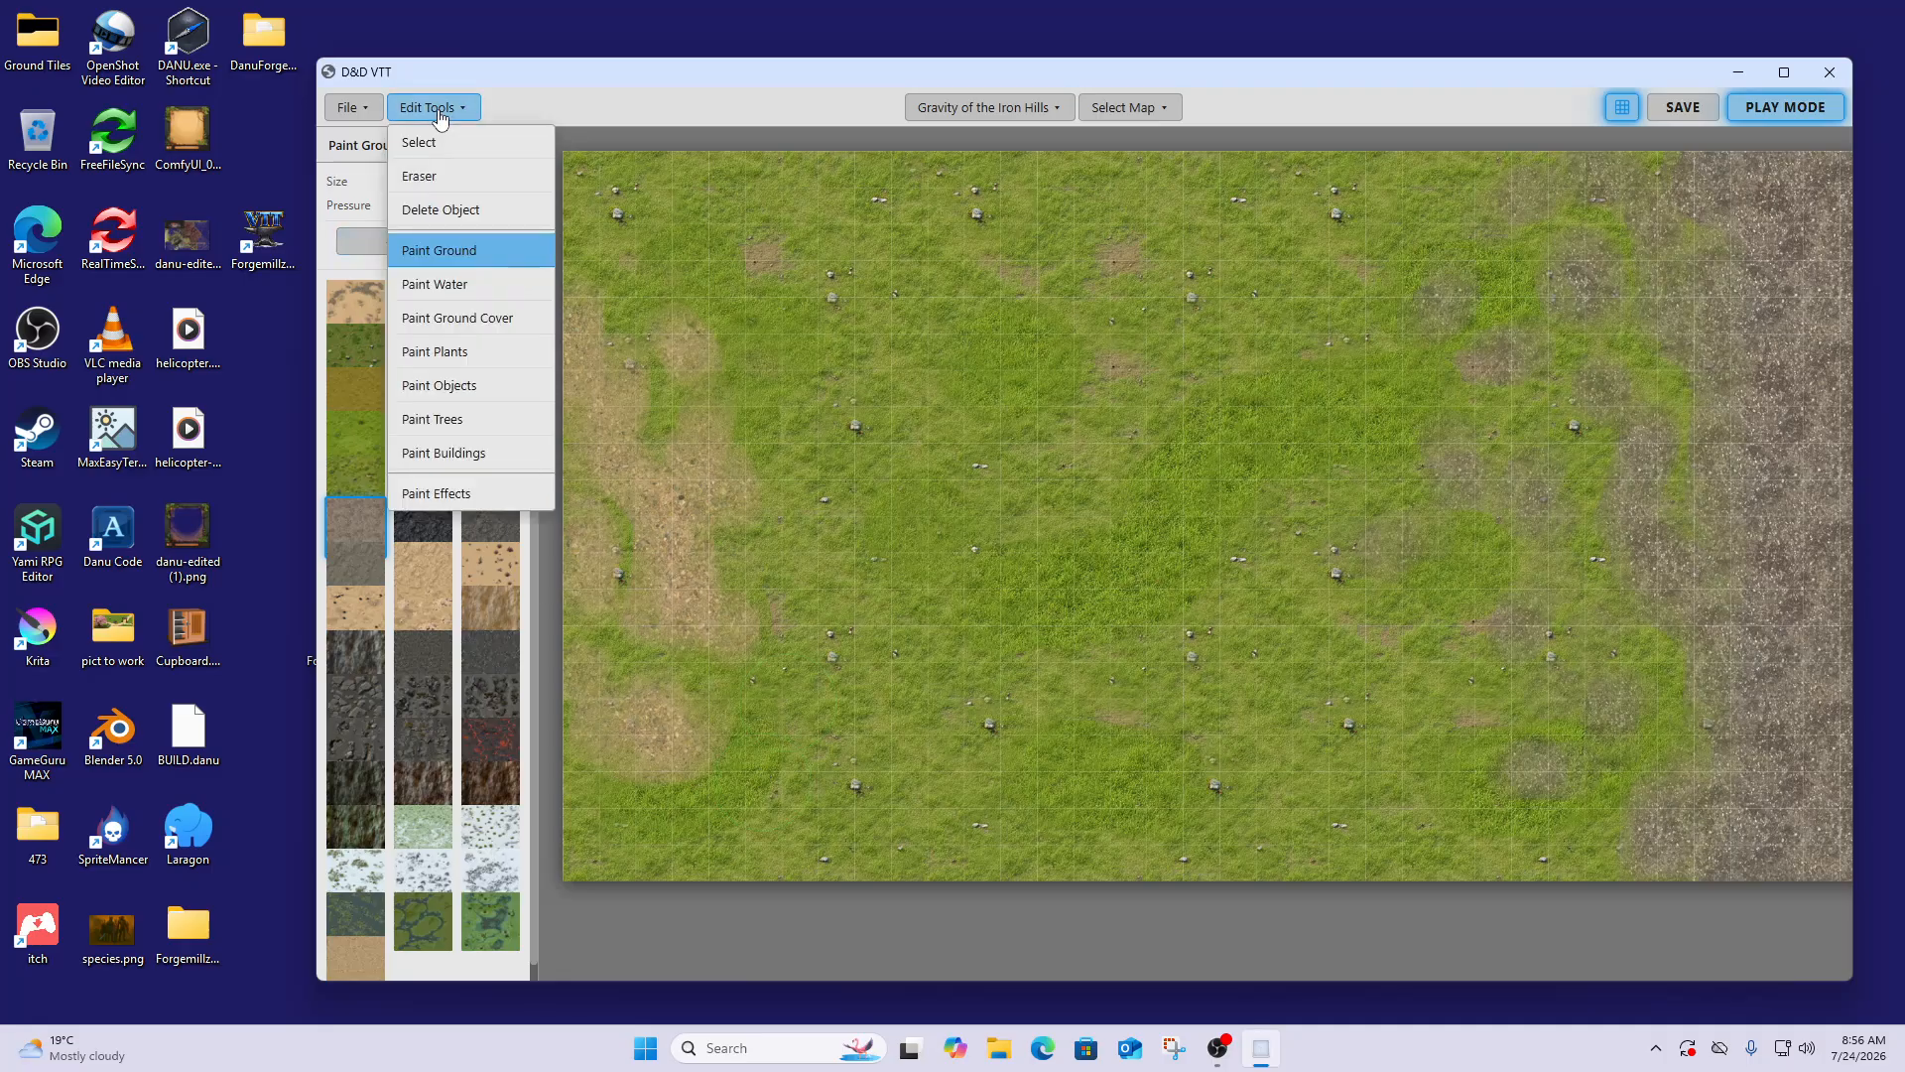
left_click(446, 286)
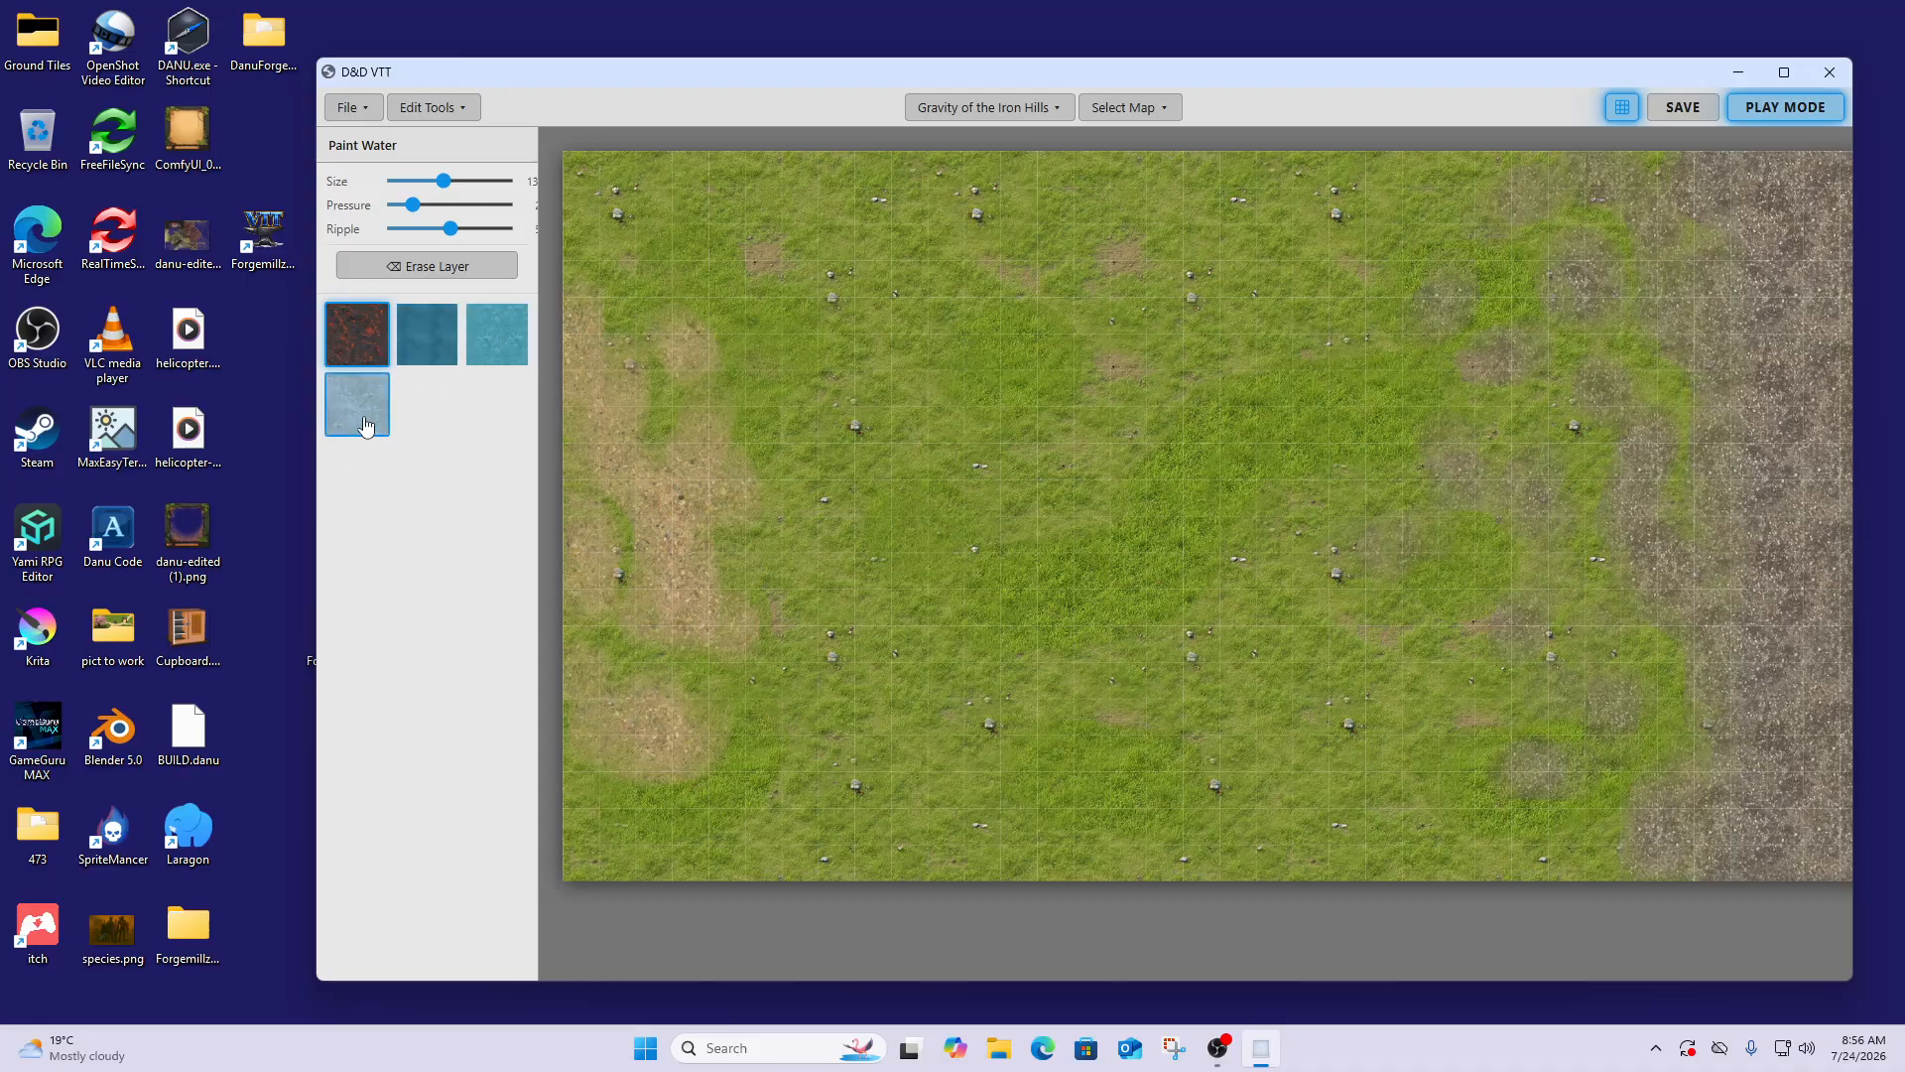
left_click(496, 334)
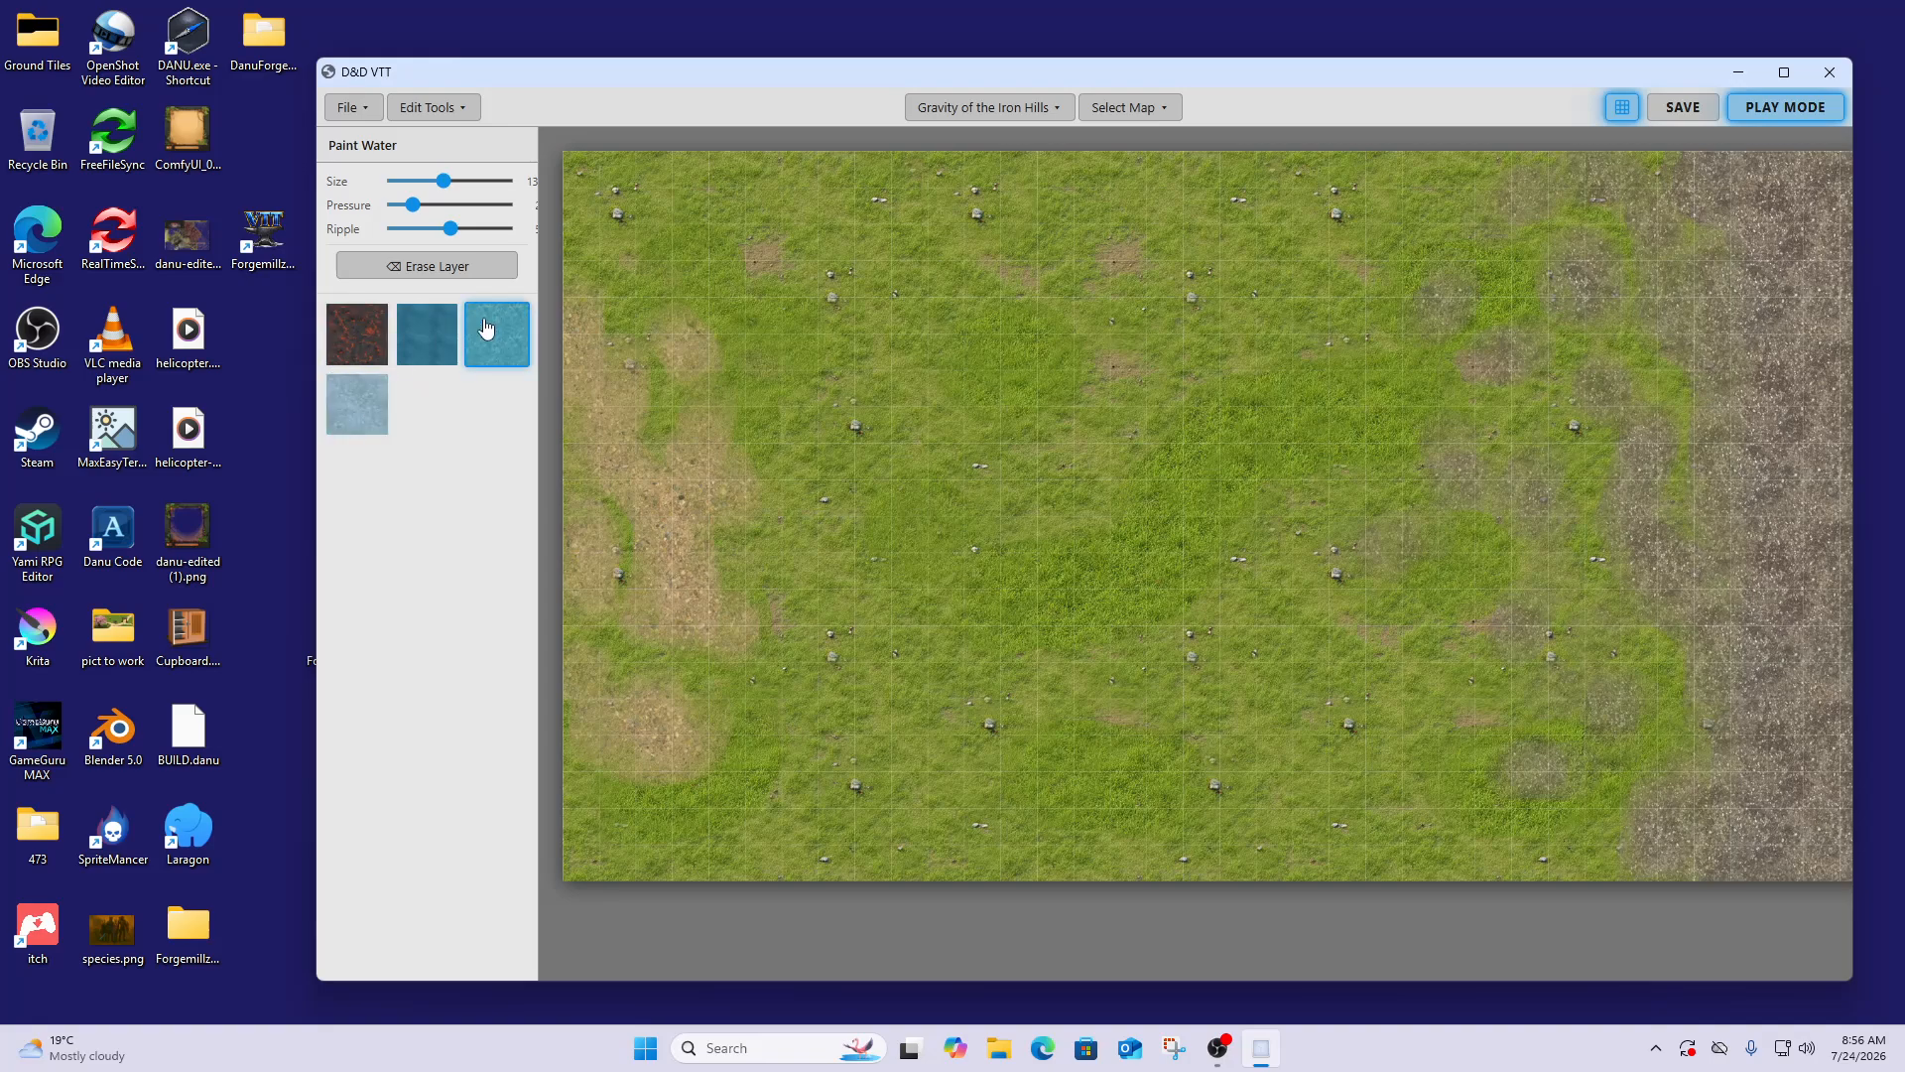
left_click_drag(443, 181, 427, 183)
mouse_move(708, 161)
left_mouse_down()
mouse_move(779, 194)
mouse_move(861, 278)
mouse_move(1034, 347)
mouse_move(1141, 353)
mouse_move(1519, 234)
mouse_move(1678, 307)
mouse_move(1749, 371)
mouse_move(1894, 423)
left_mouse_up()
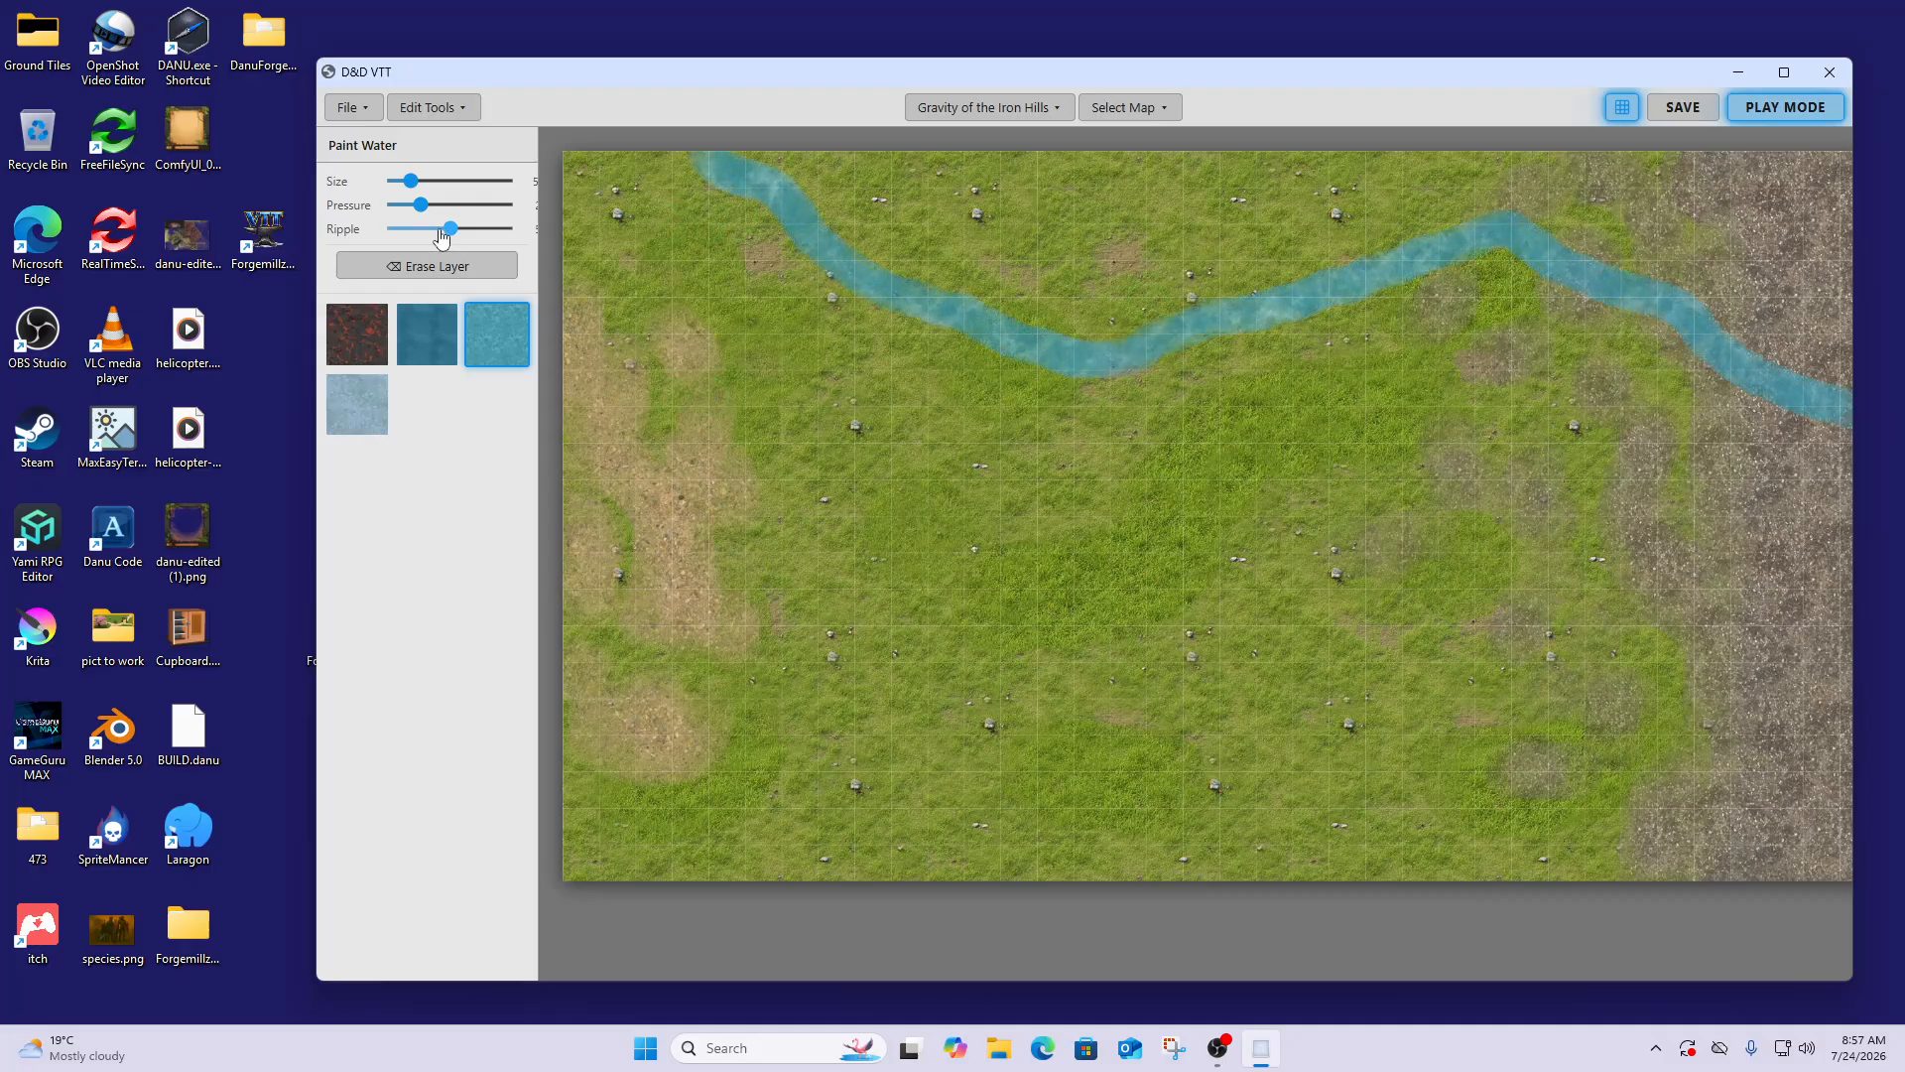
Soften the river's edges by repainting along it with water brush size 11 and low pressure
left_click(412, 182)
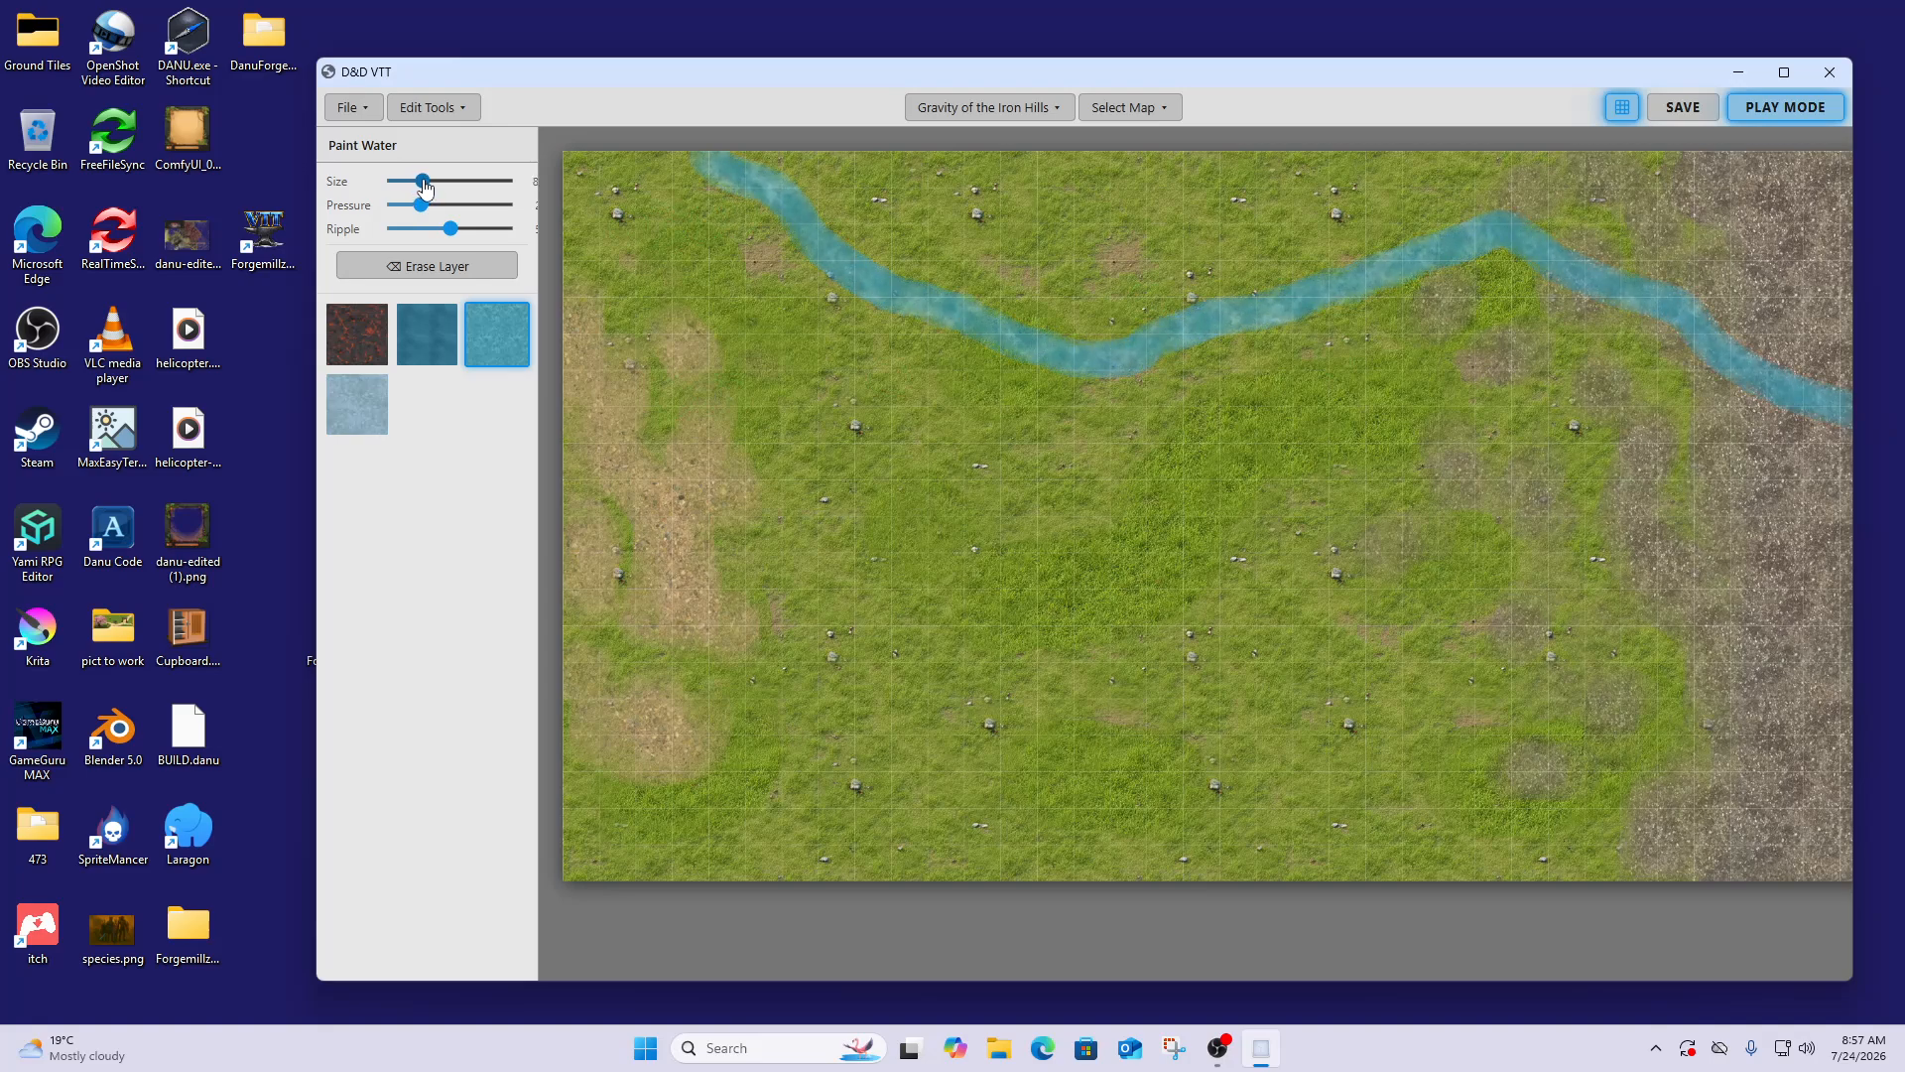
left_click_drag(420, 206, 406, 209)
left_click_drag(426, 194, 437, 191)
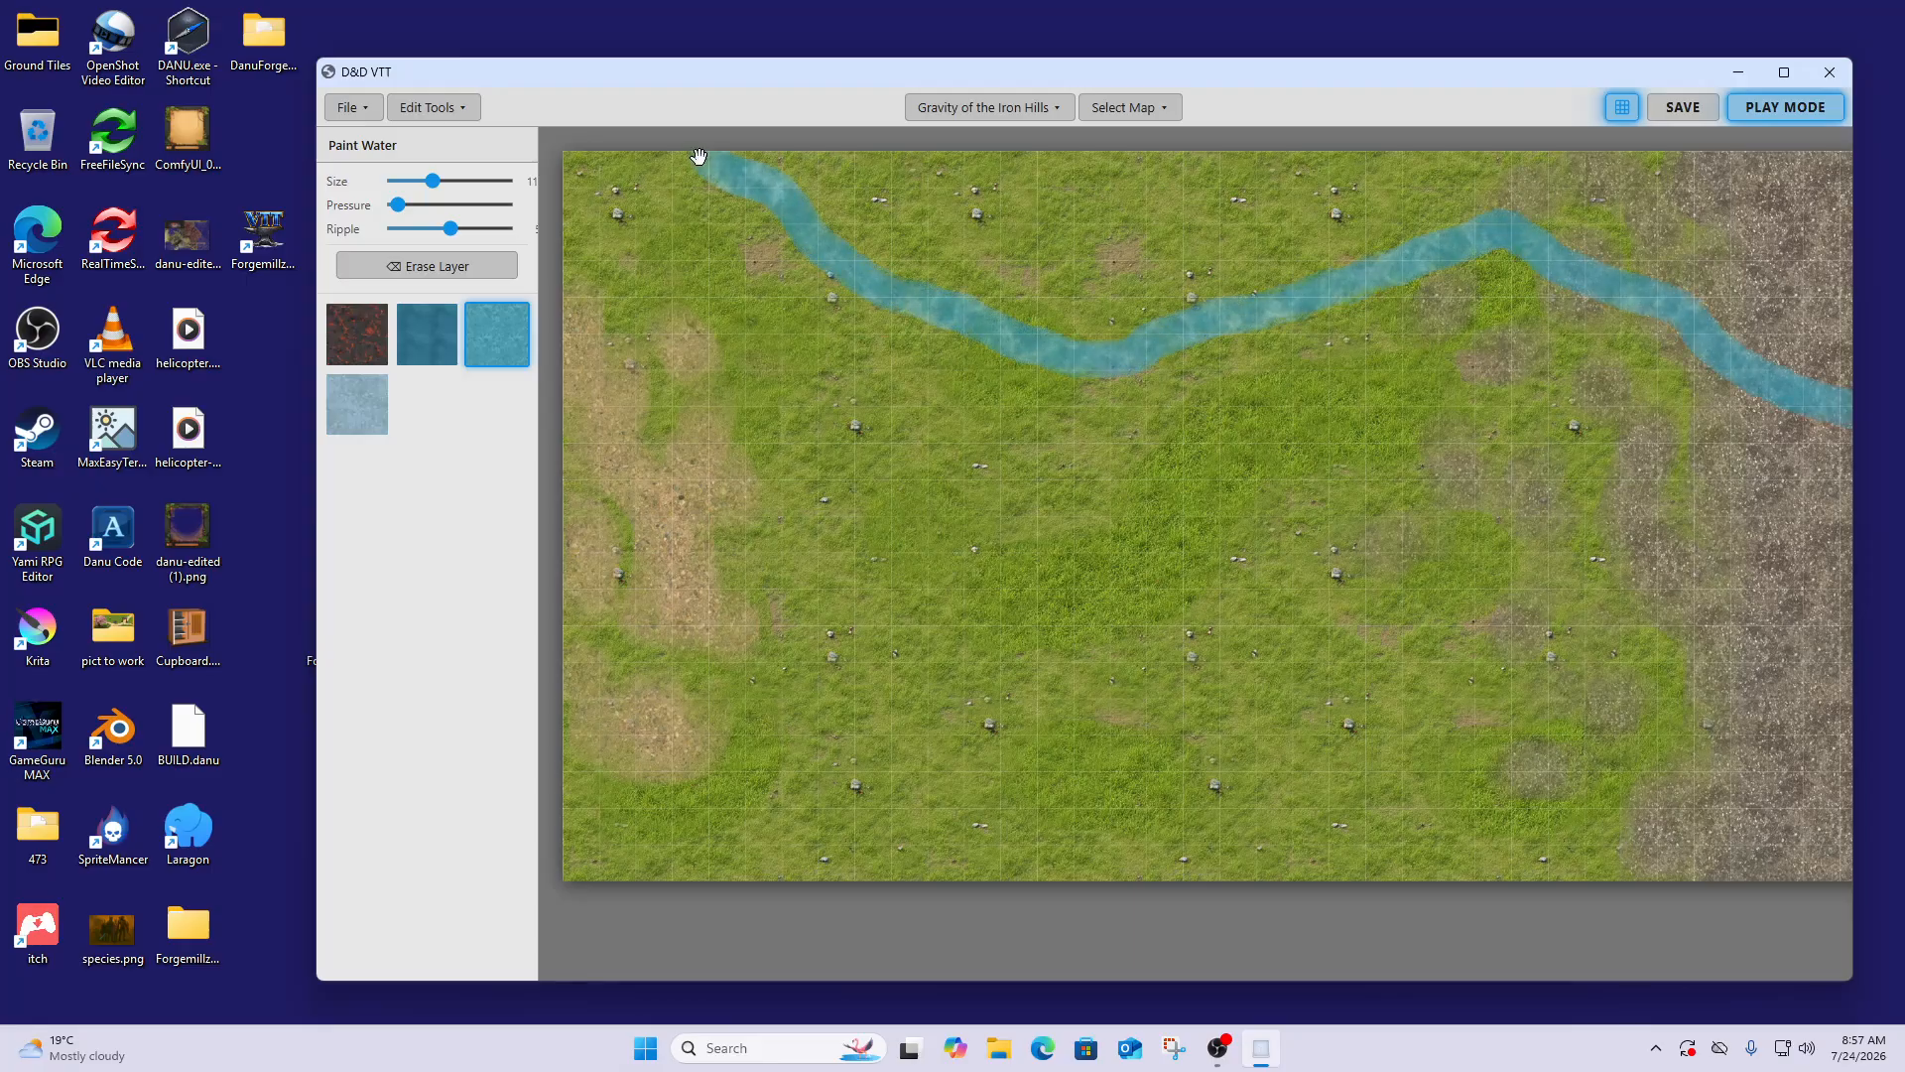
left_click_drag(727, 164, 823, 219)
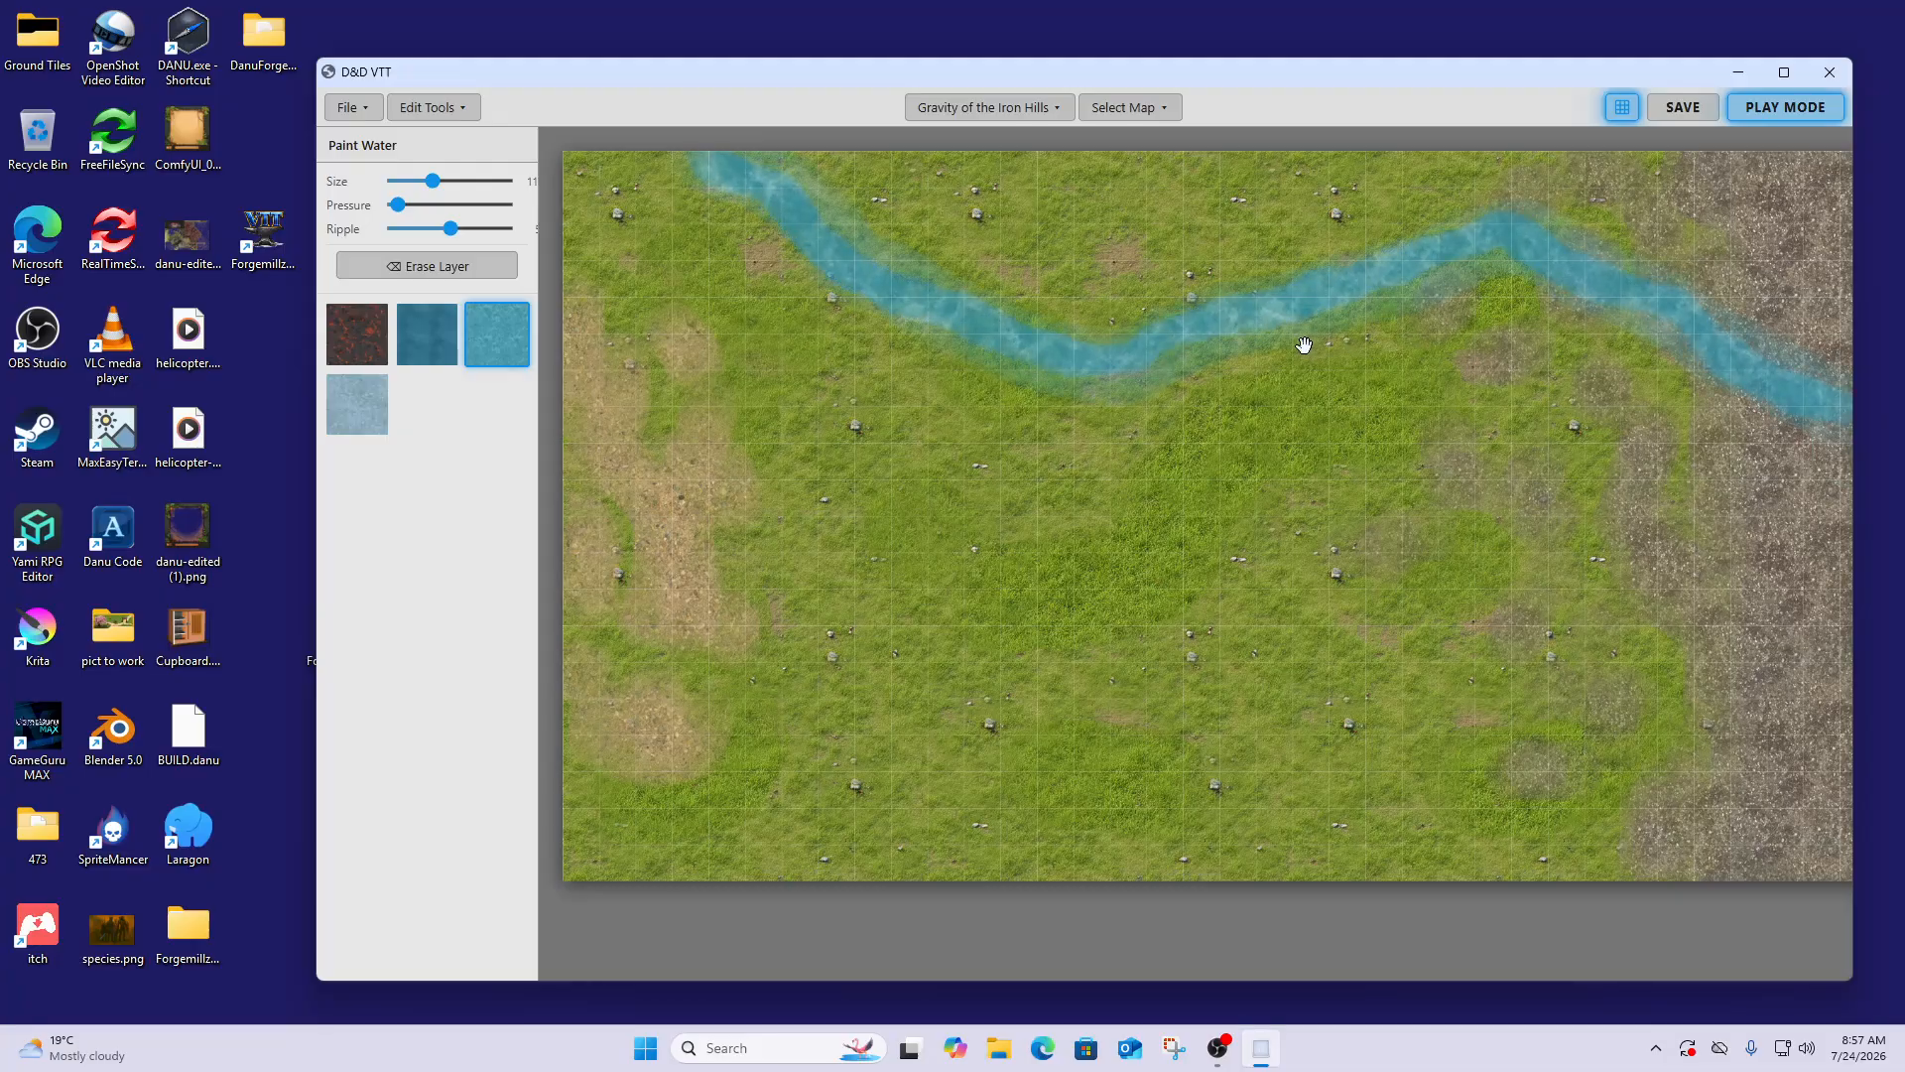
Try the water brush at size 30 and then at size 12 with different pressure levels
left_click_drag(454, 195, 515, 191)
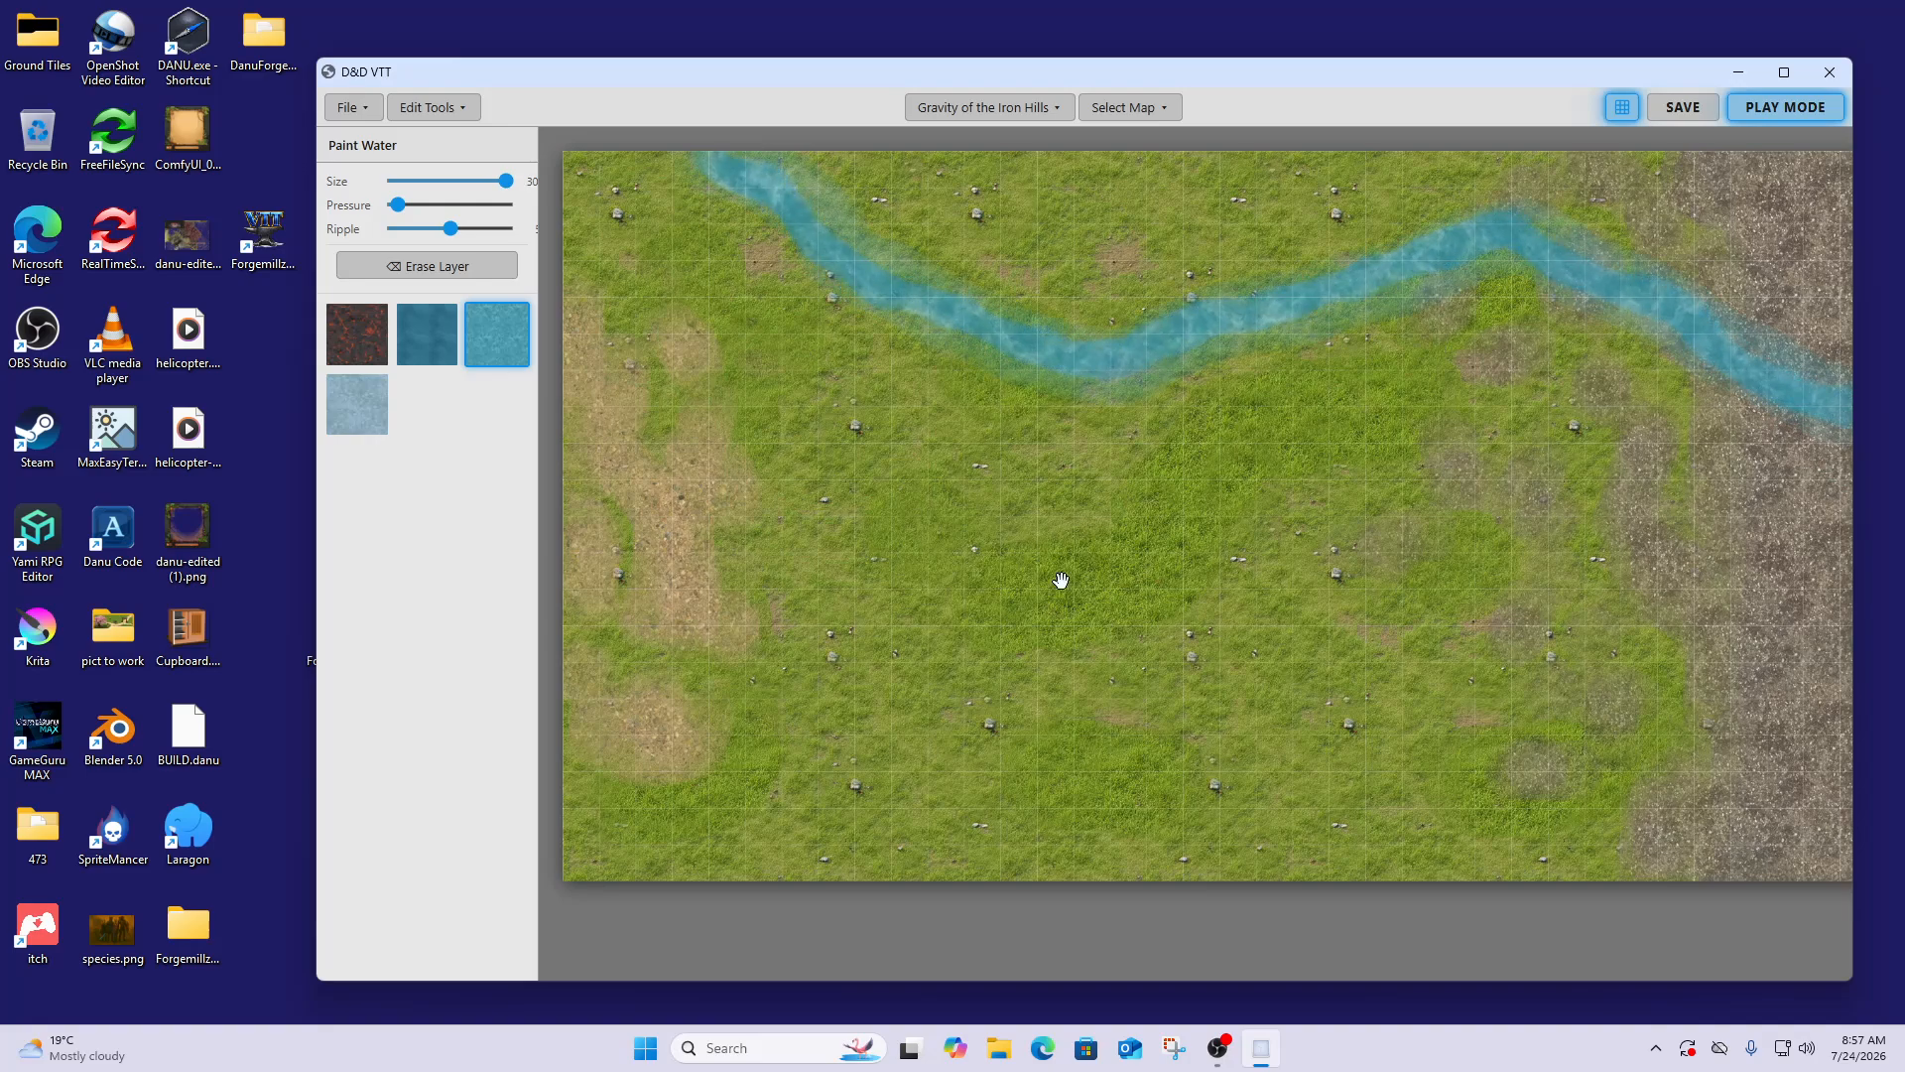
left_click_drag(504, 179, 531, 210)
left_click_drag(506, 205, 448, 206)
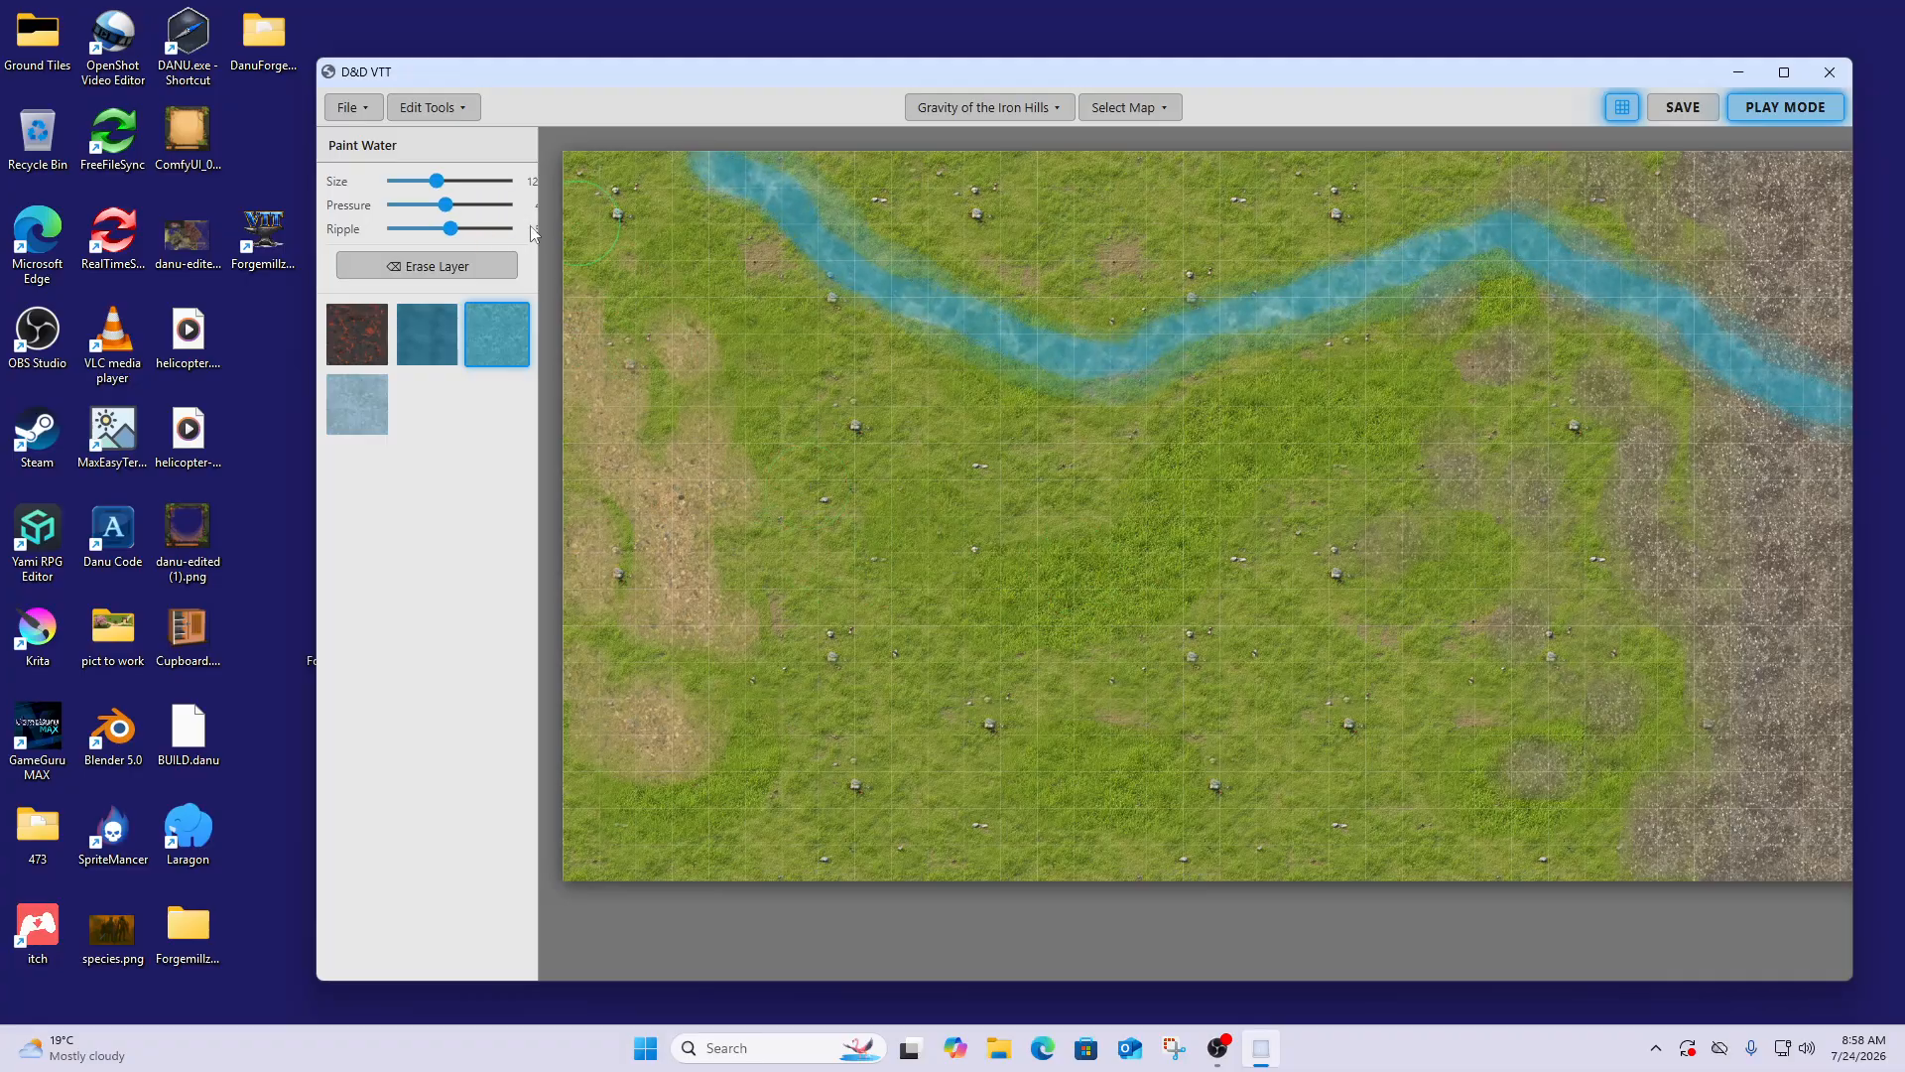
left_click_drag(449, 206, 407, 206)
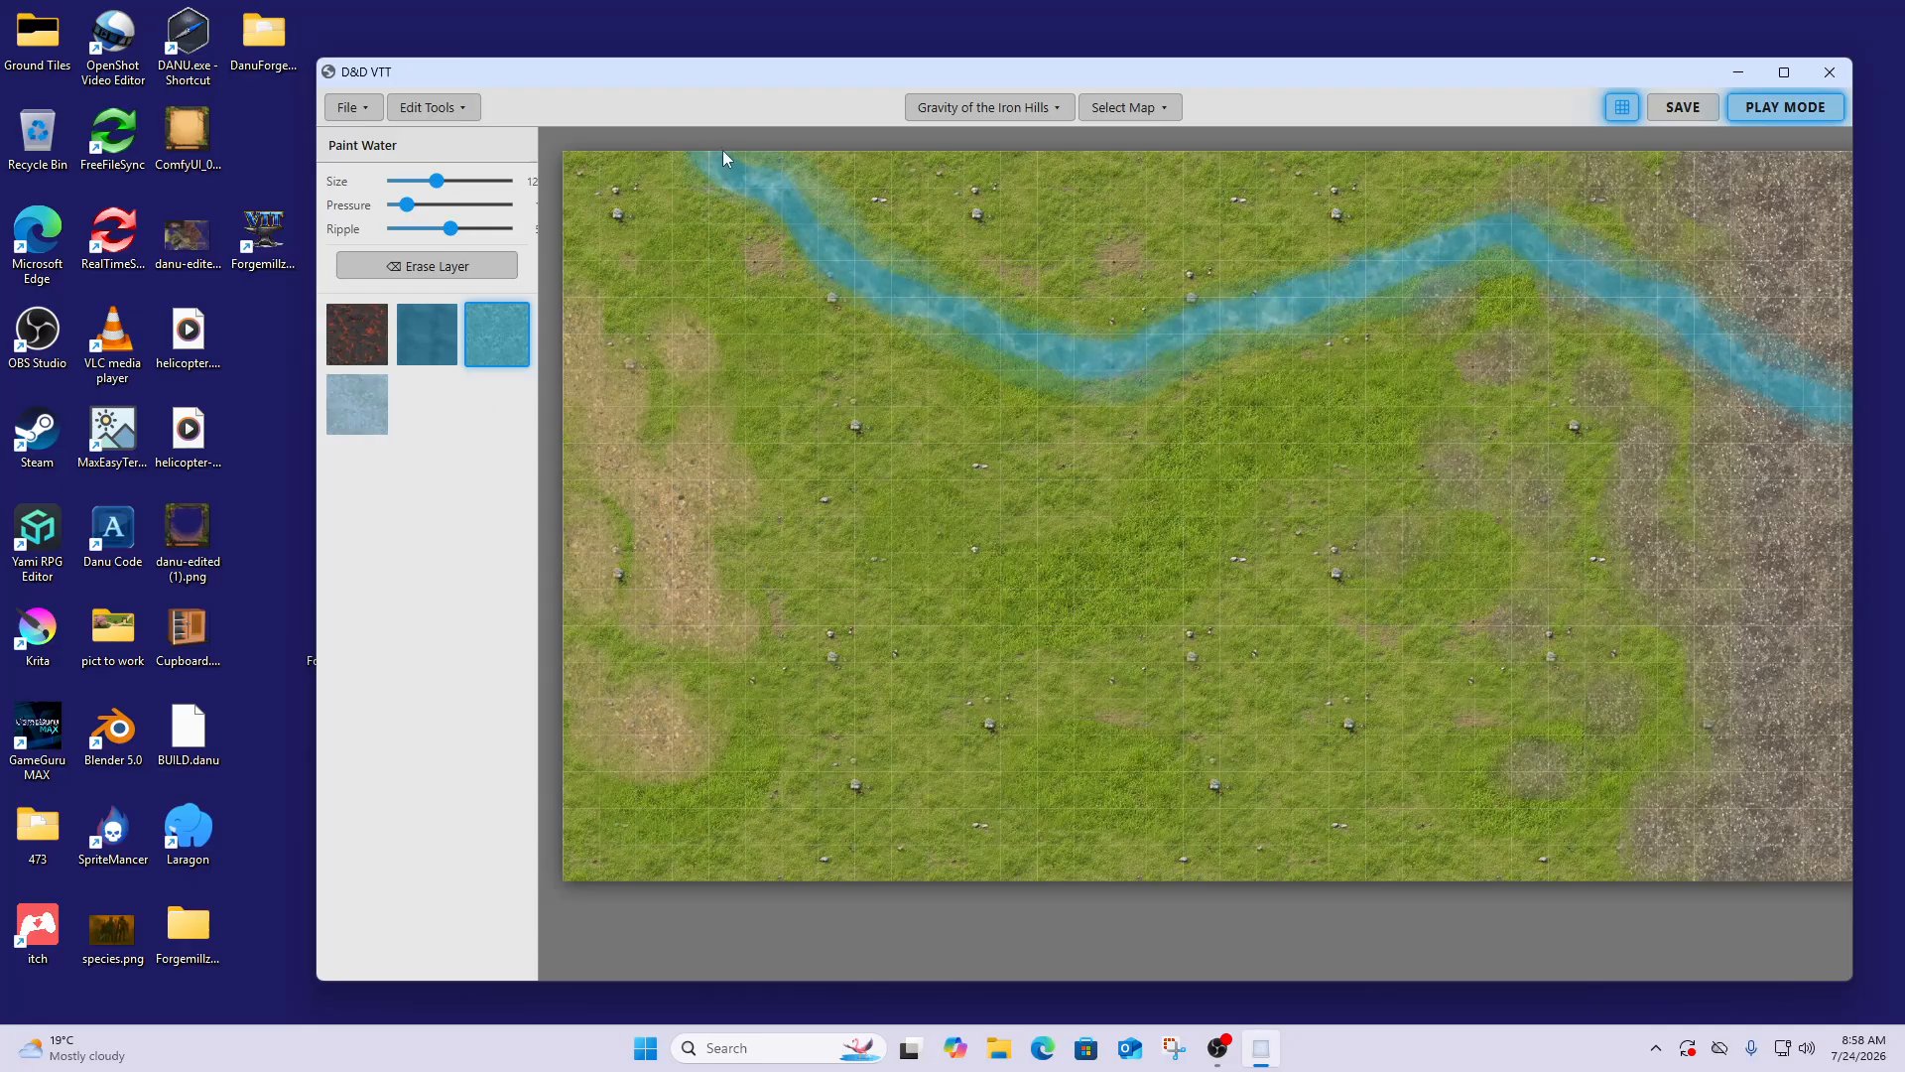
Paint darker grey gravel banks along the river on the ground layer with brush size 13, and save the map
left_click(431, 111)
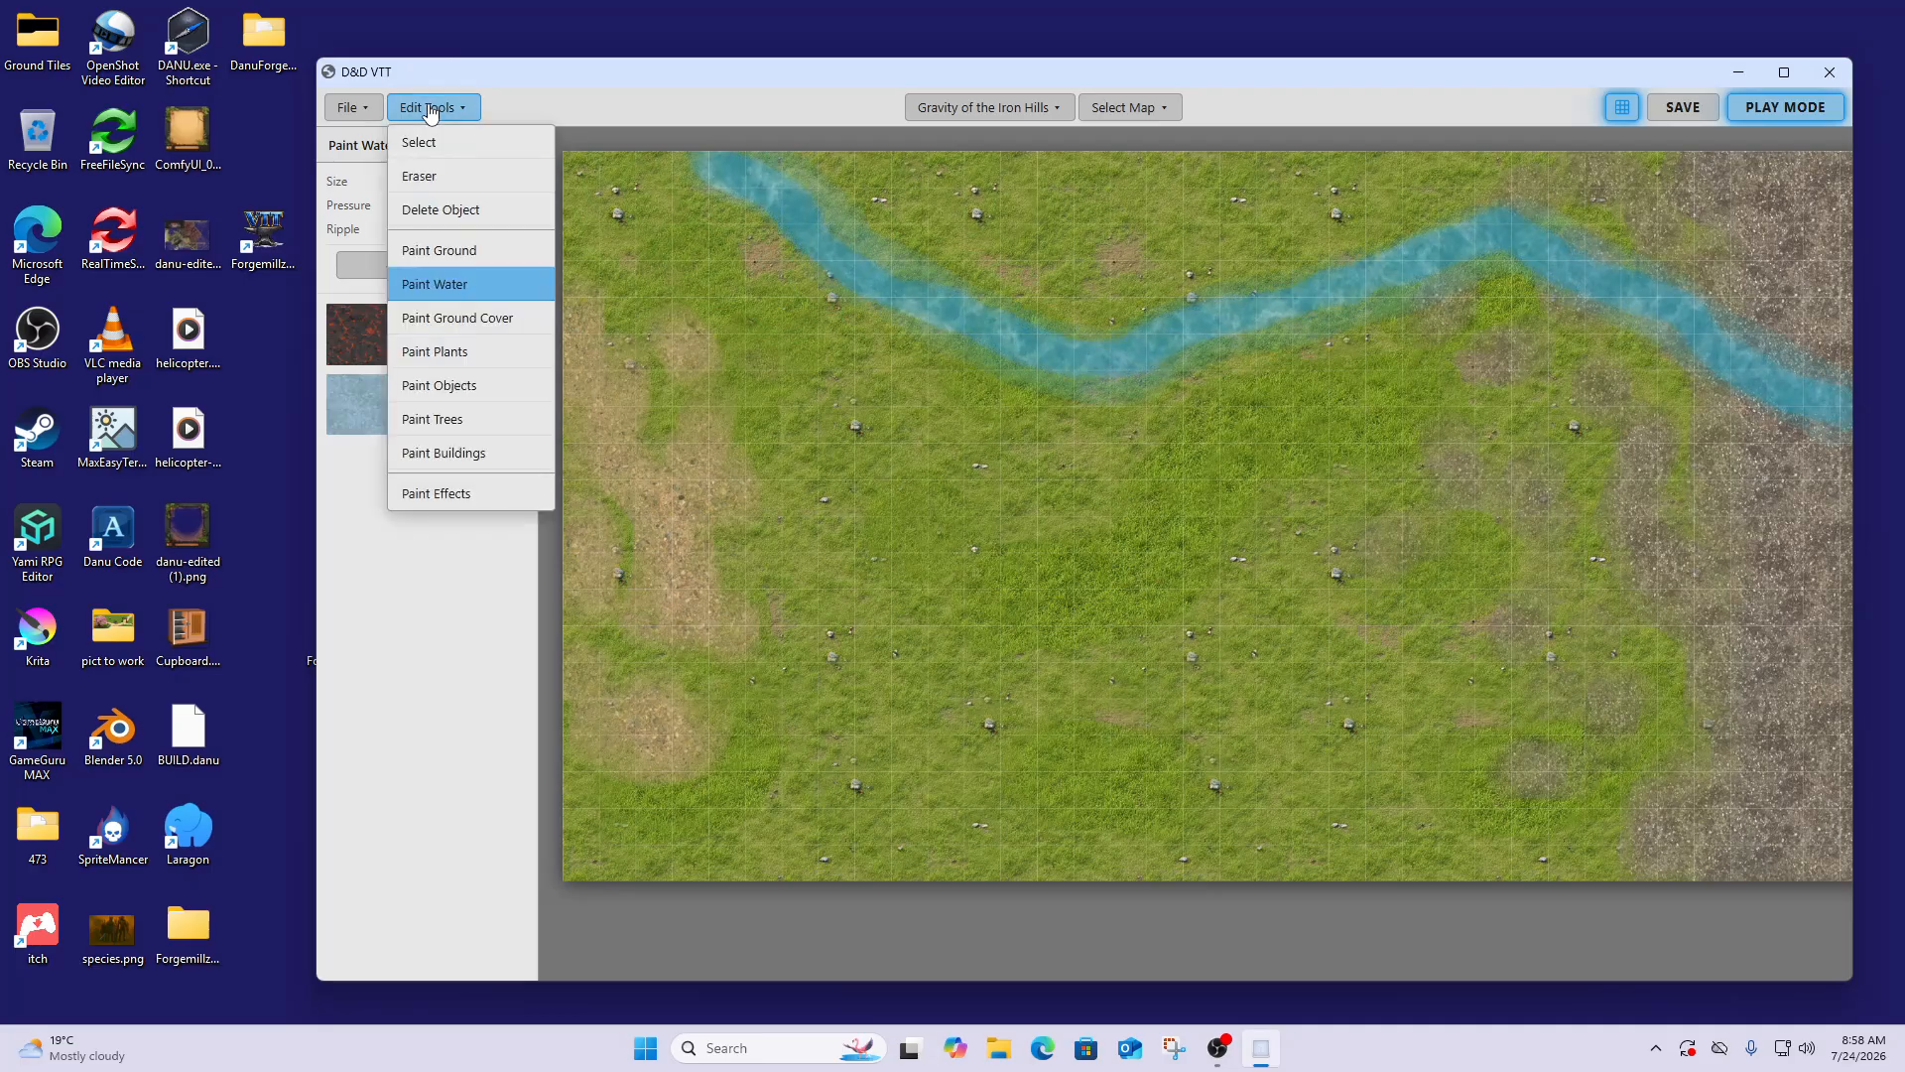
left_click(427, 252)
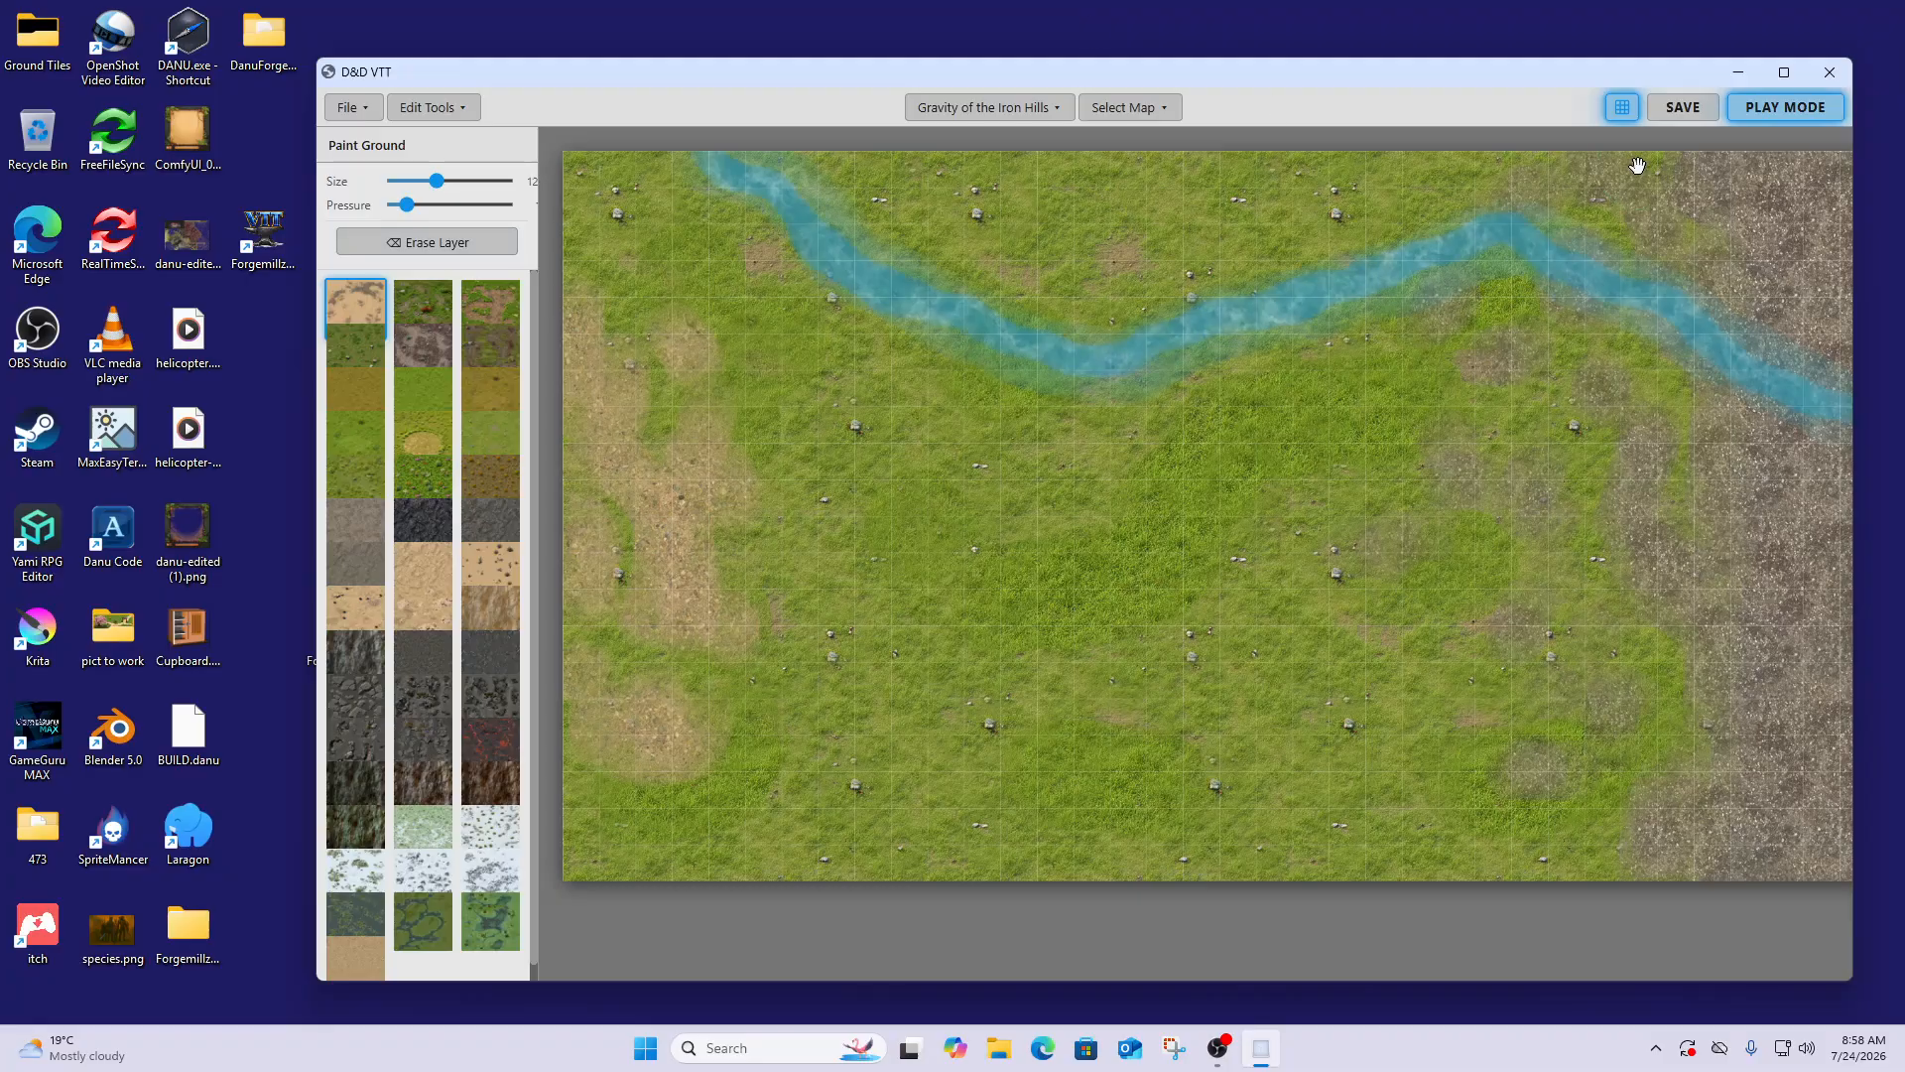
left_click(1694, 119)
left_click(367, 562)
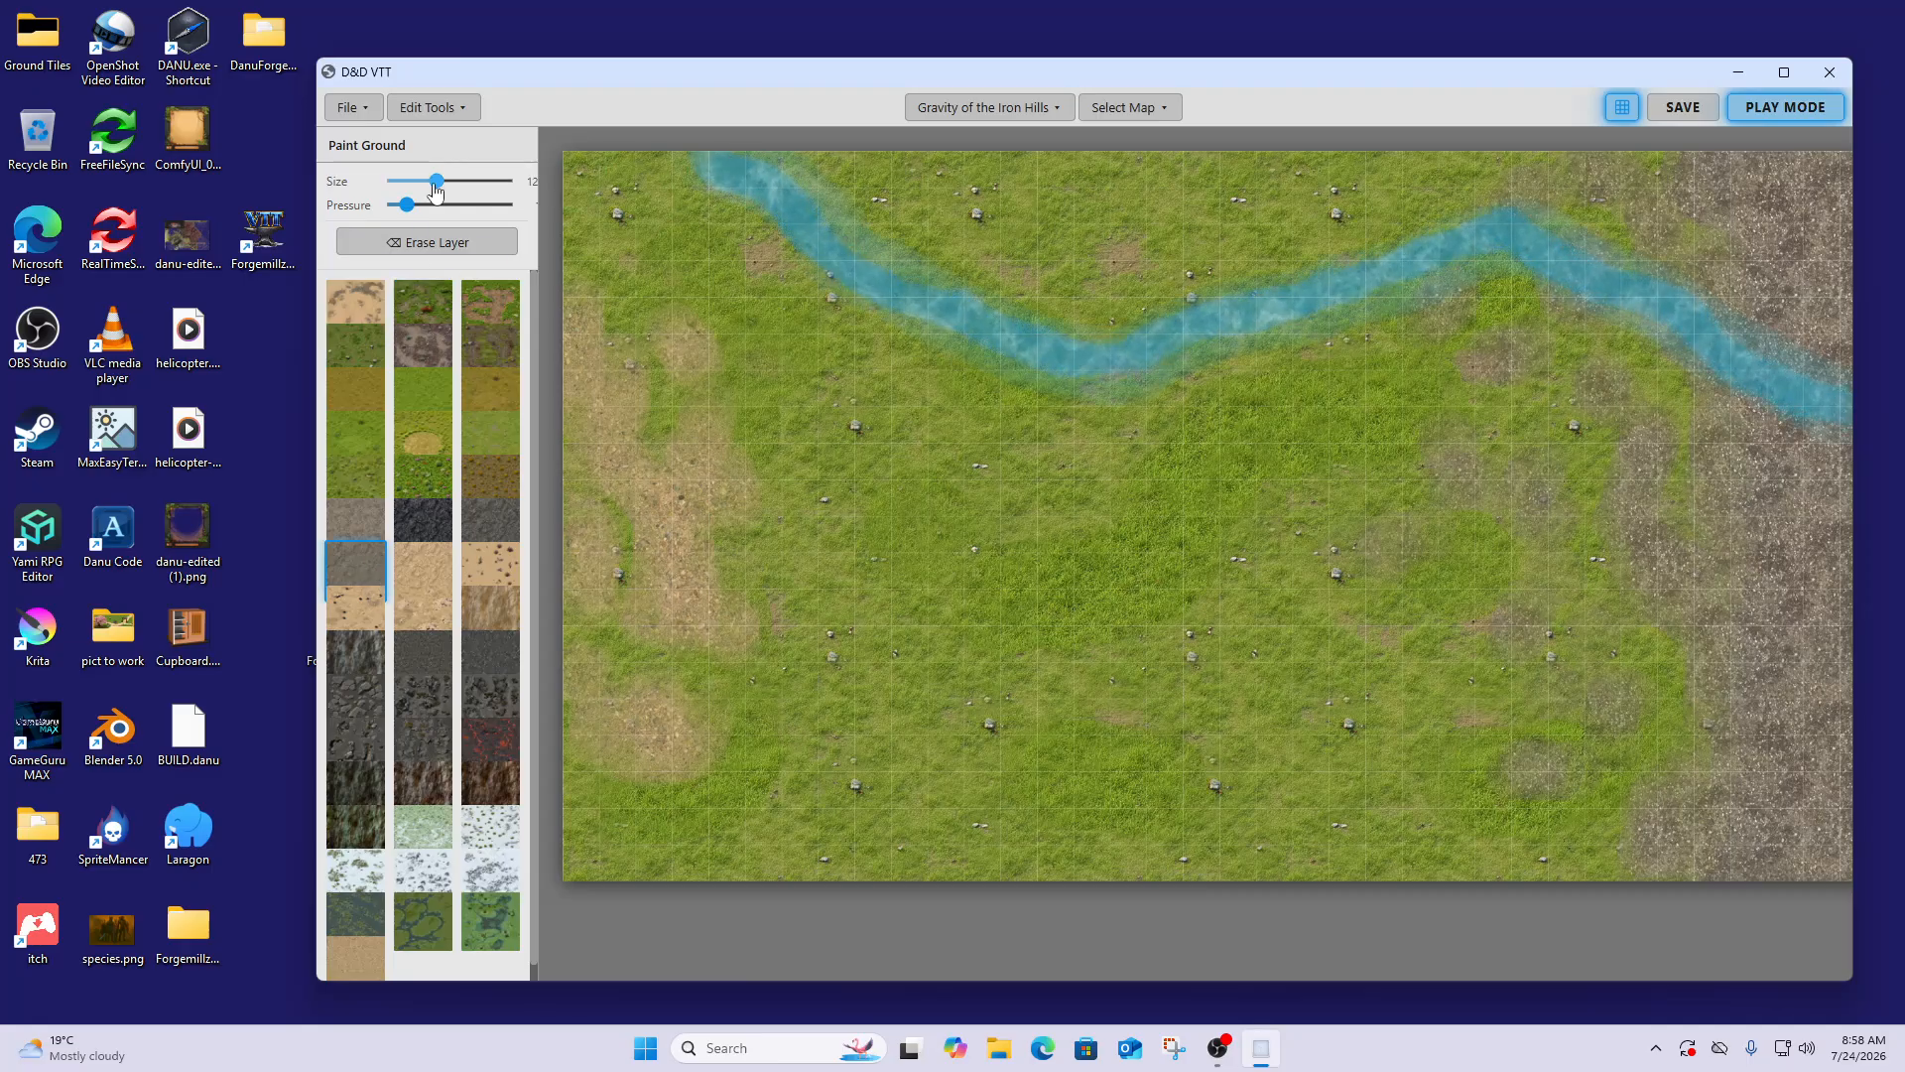
left_click_drag(437, 188, 443, 189)
left_click_drag(413, 214, 424, 215)
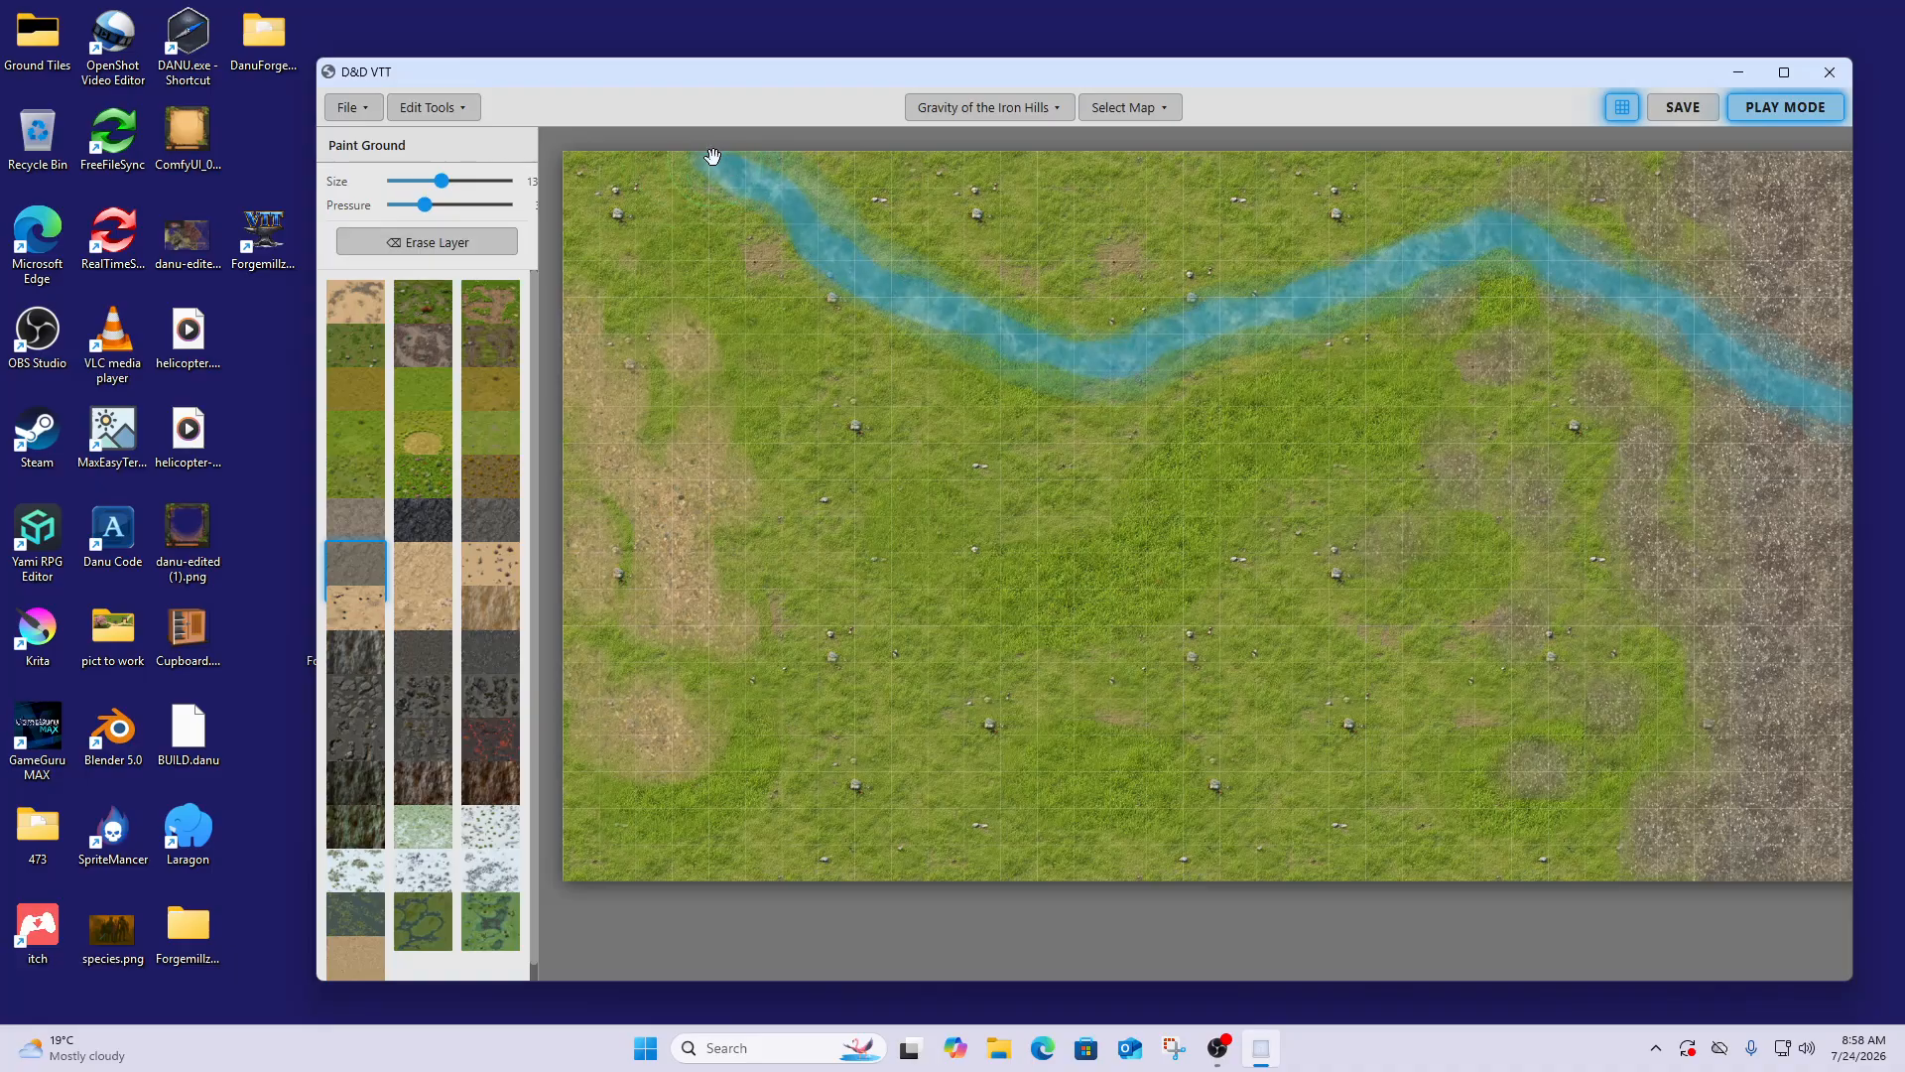
mouse_move(710, 155)
left_mouse_down()
mouse_move(1064, 361)
mouse_move(1279, 337)
mouse_move(1469, 249)
mouse_move(1682, 301)
mouse_move(1742, 372)
mouse_move(1895, 443)
left_mouse_up()
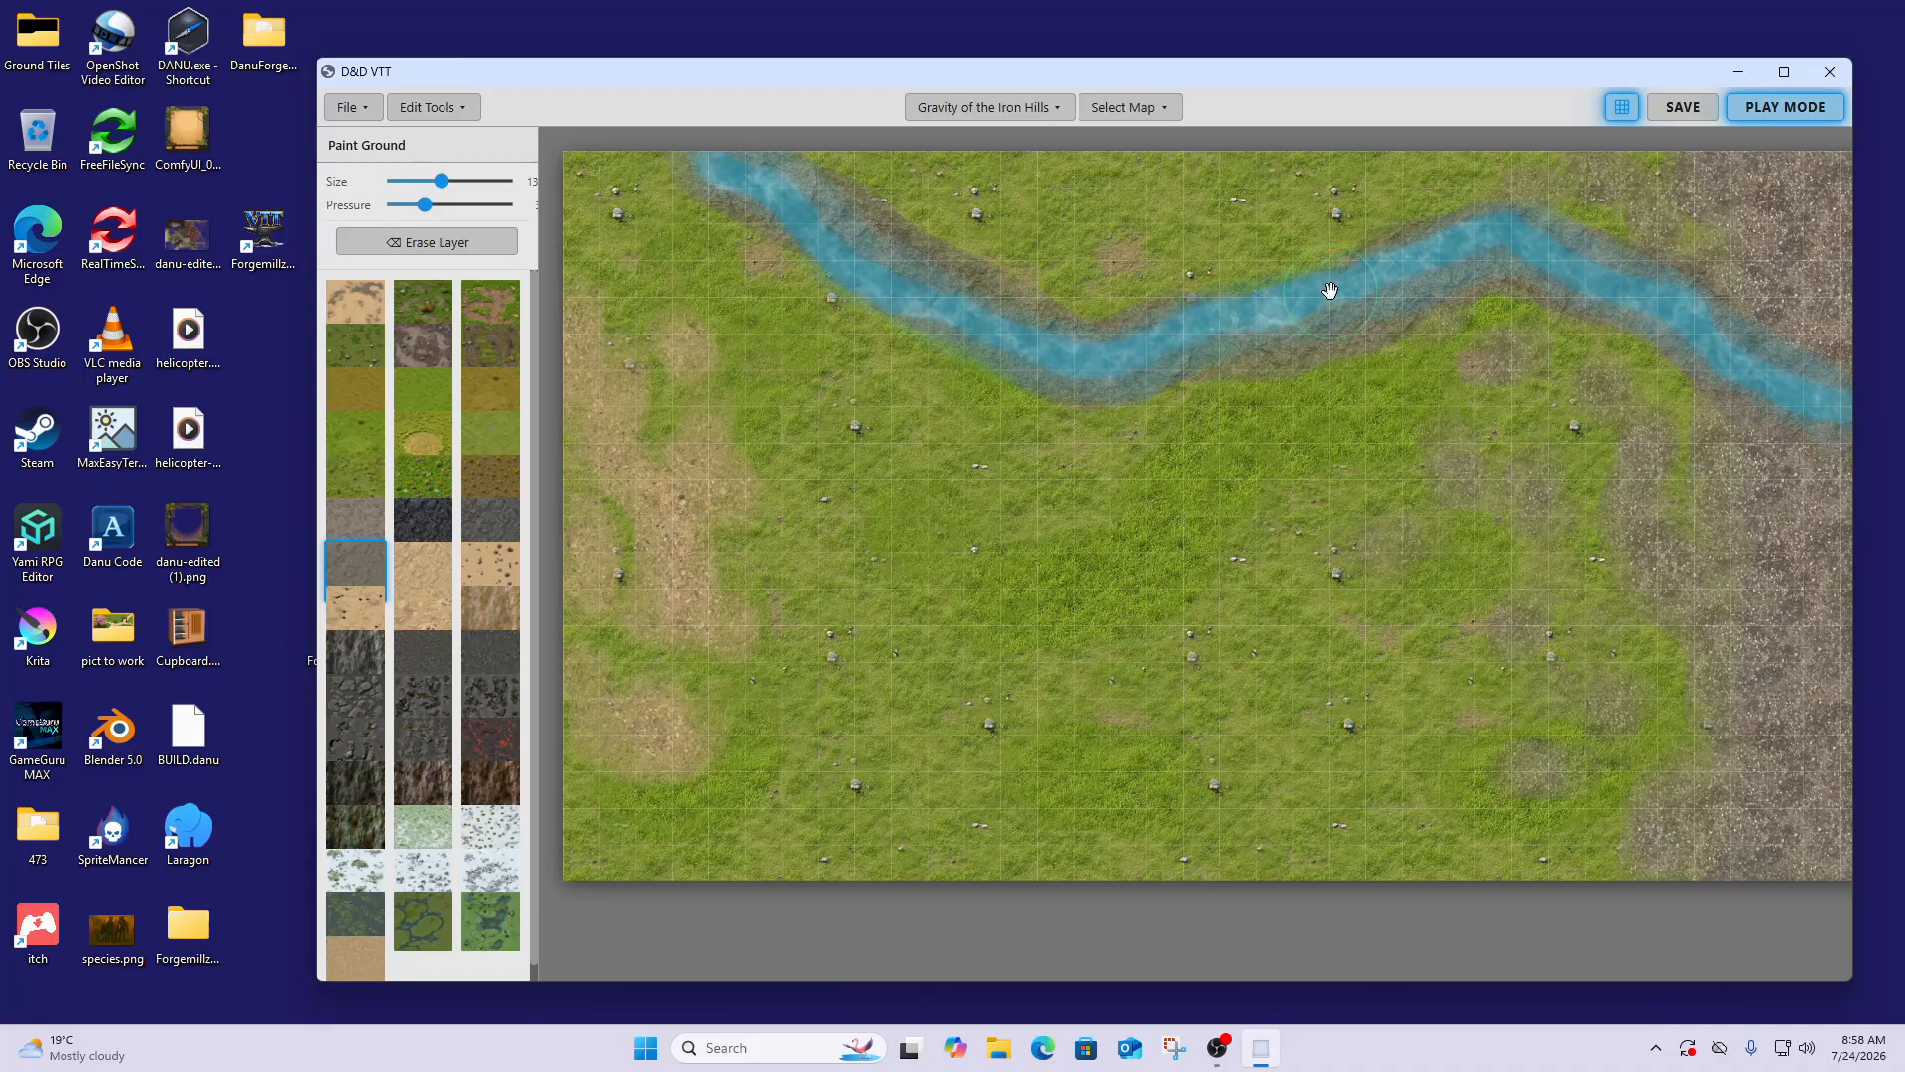
left_click_drag(442, 181, 410, 181)
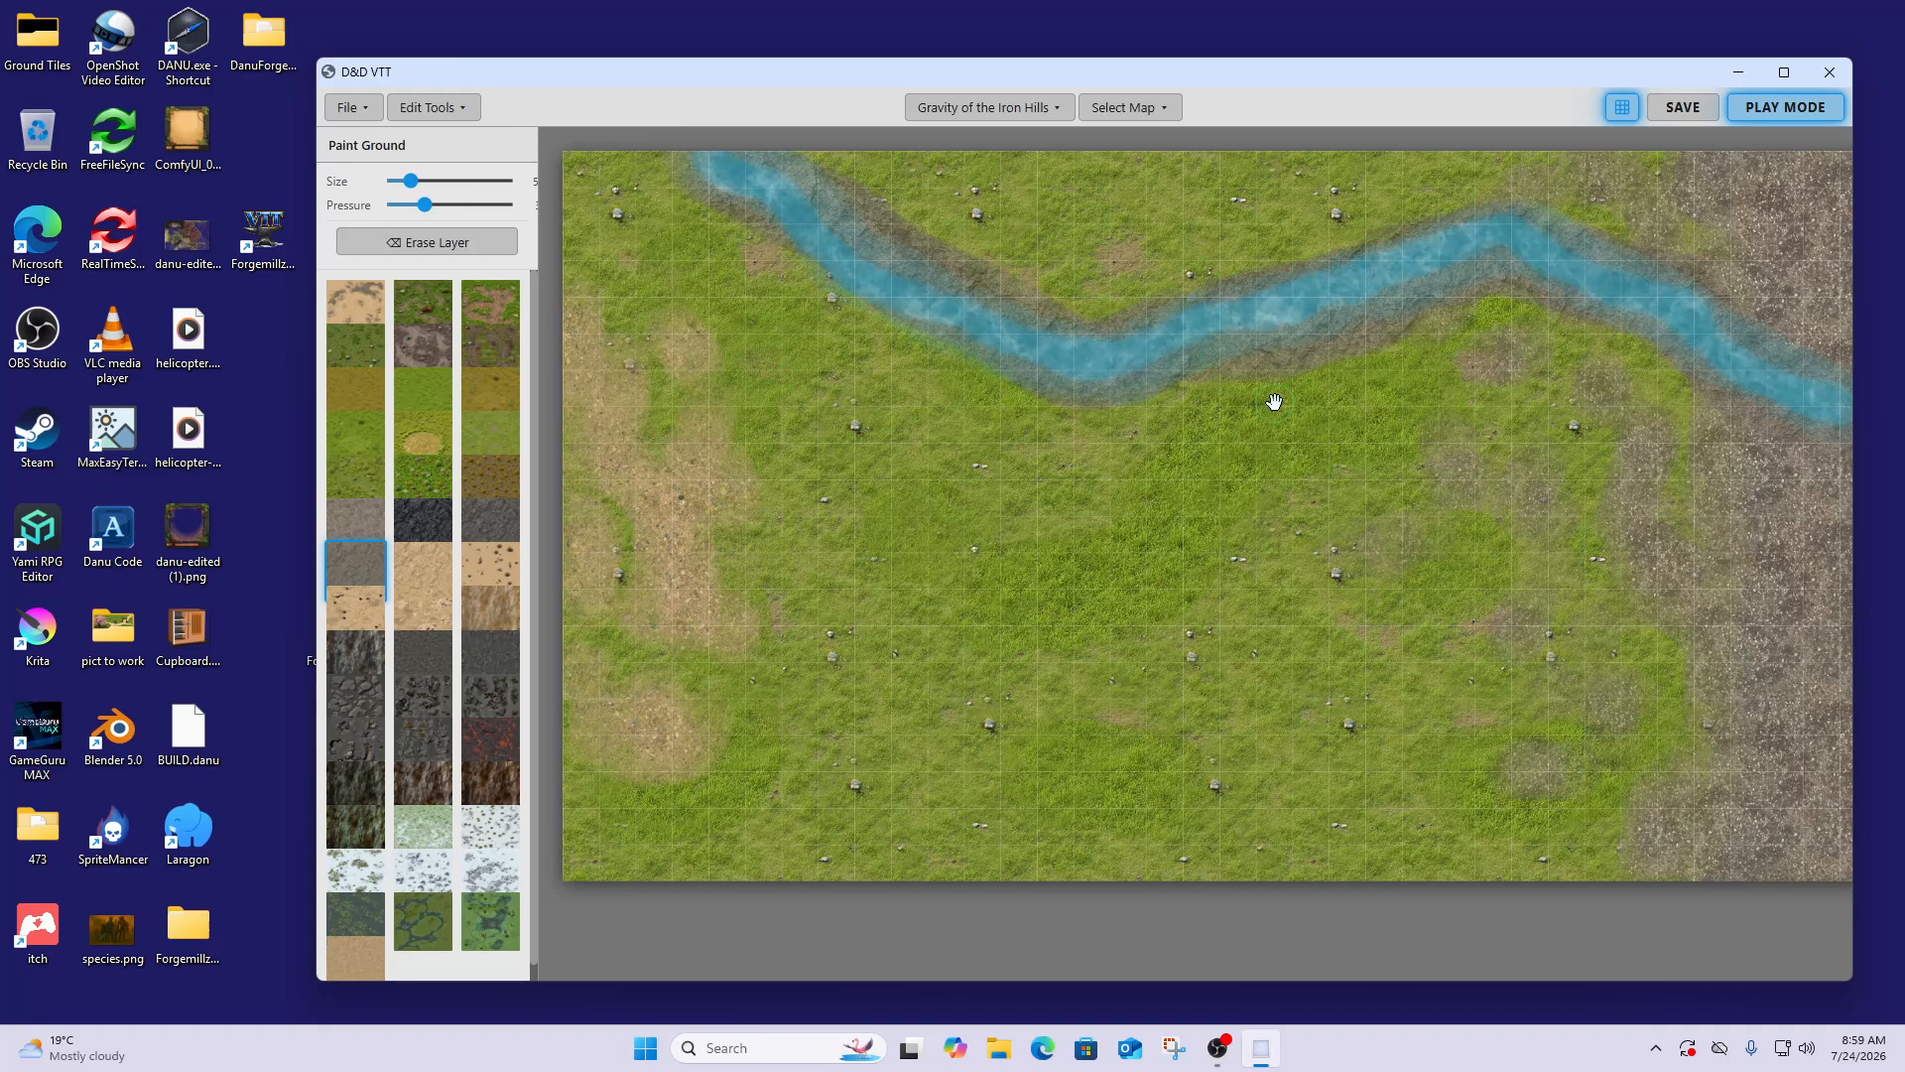
left_click(1707, 113)
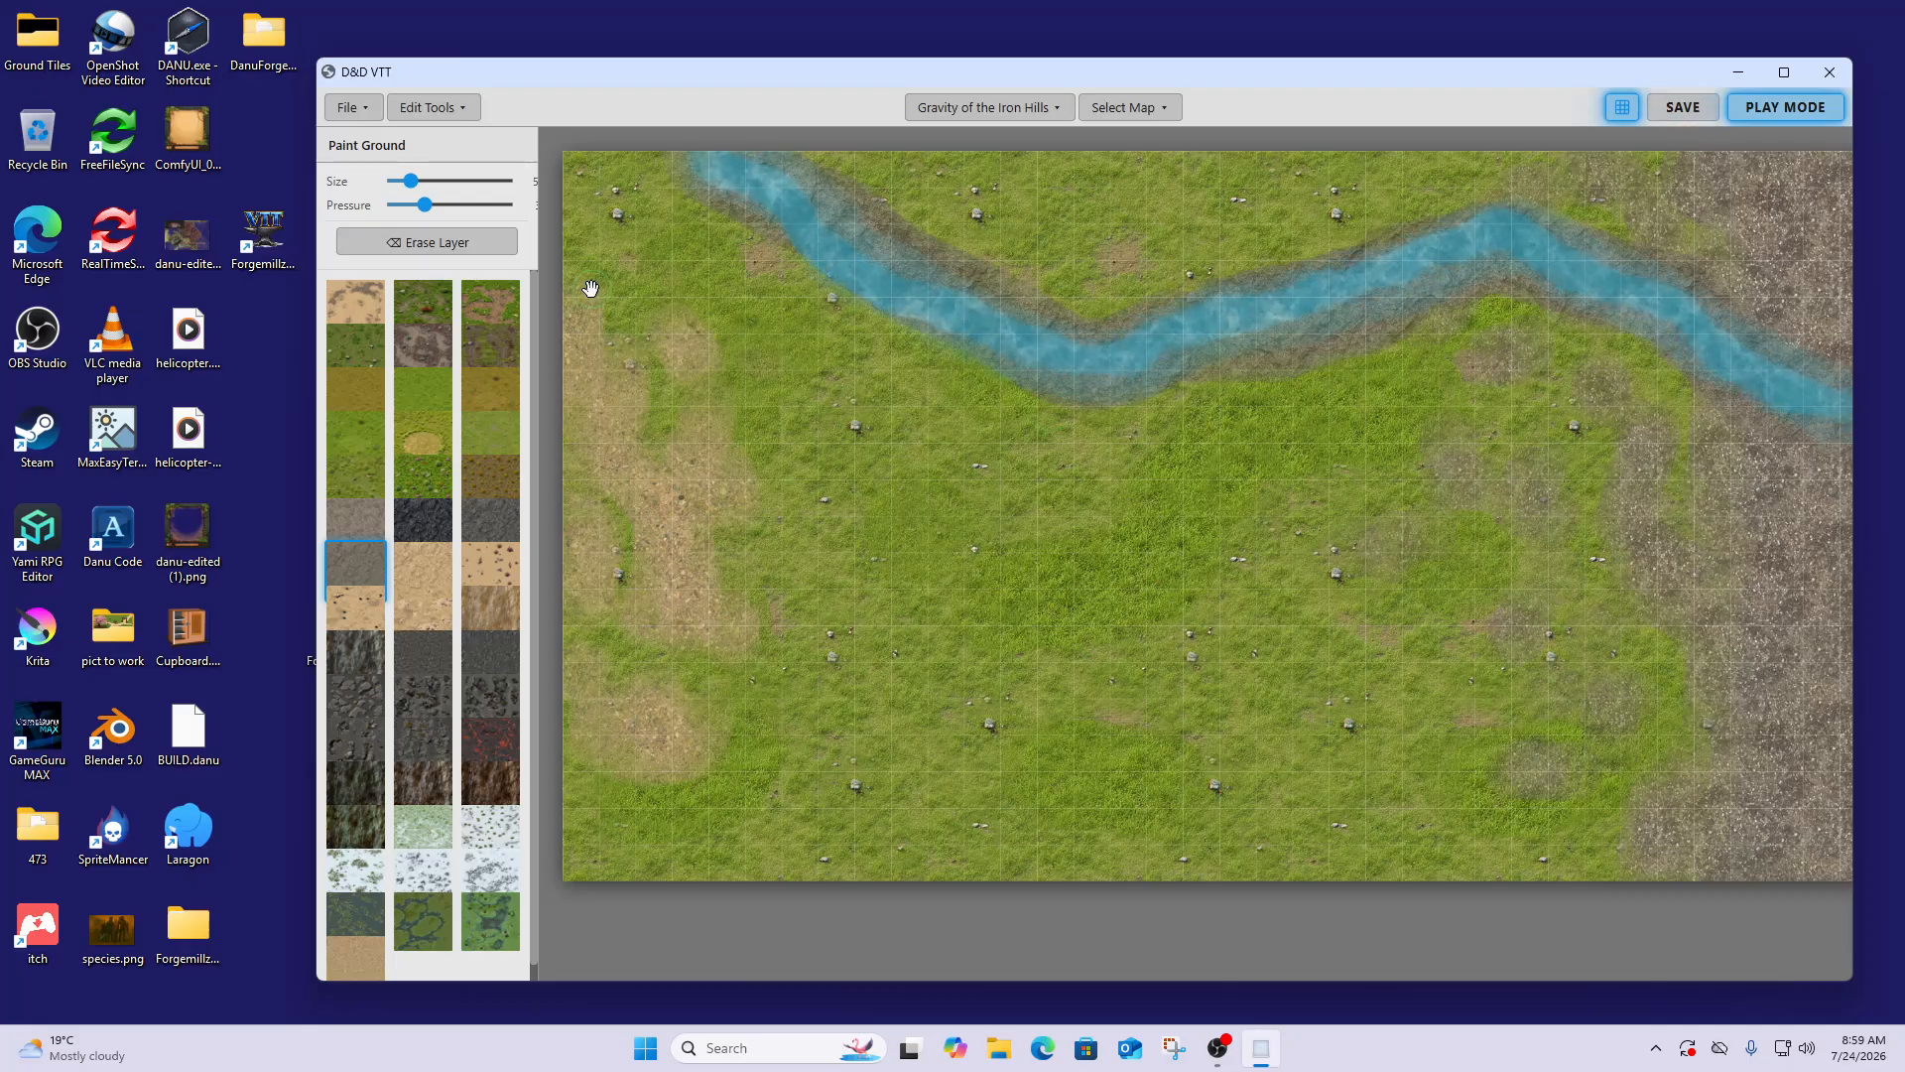
Paint three scattered patches of the first leafy ground cover on the grass south of the river with brush size 5
left_click(446, 109)
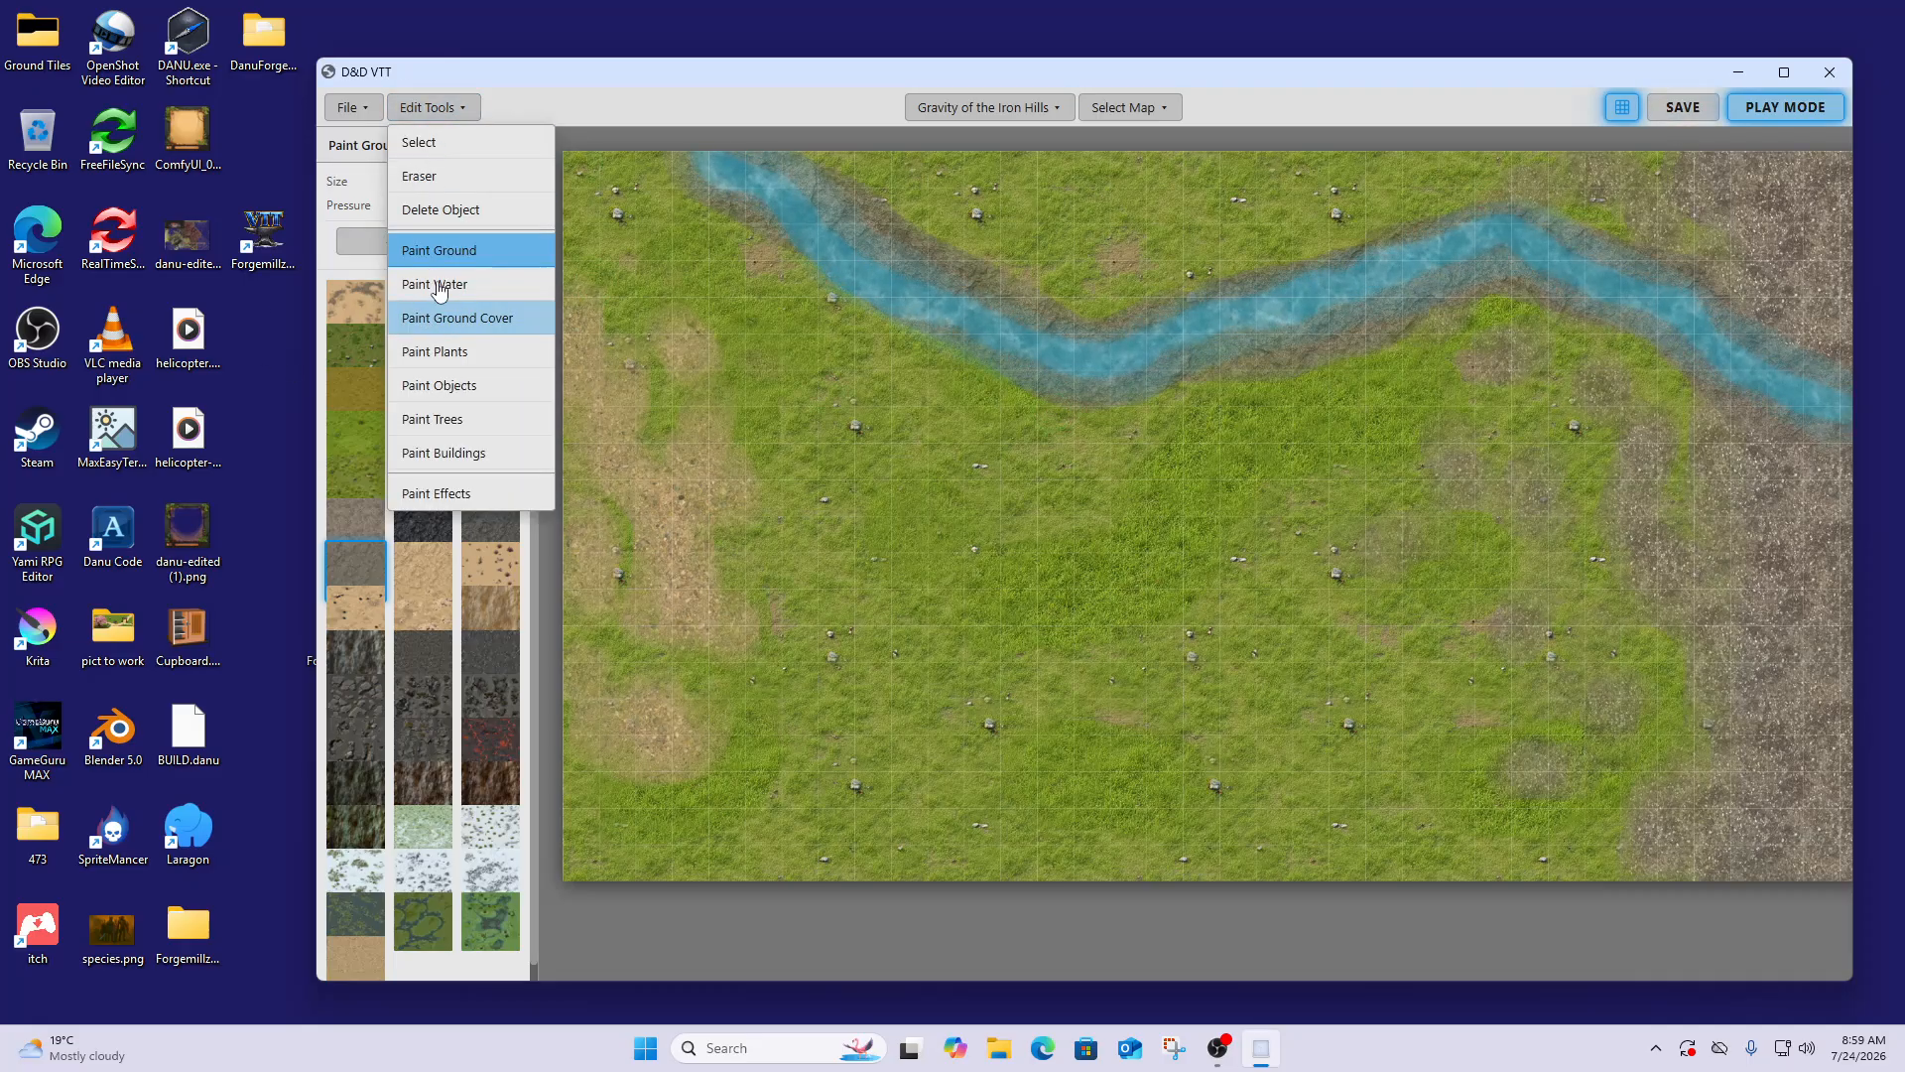
left_click(440, 323)
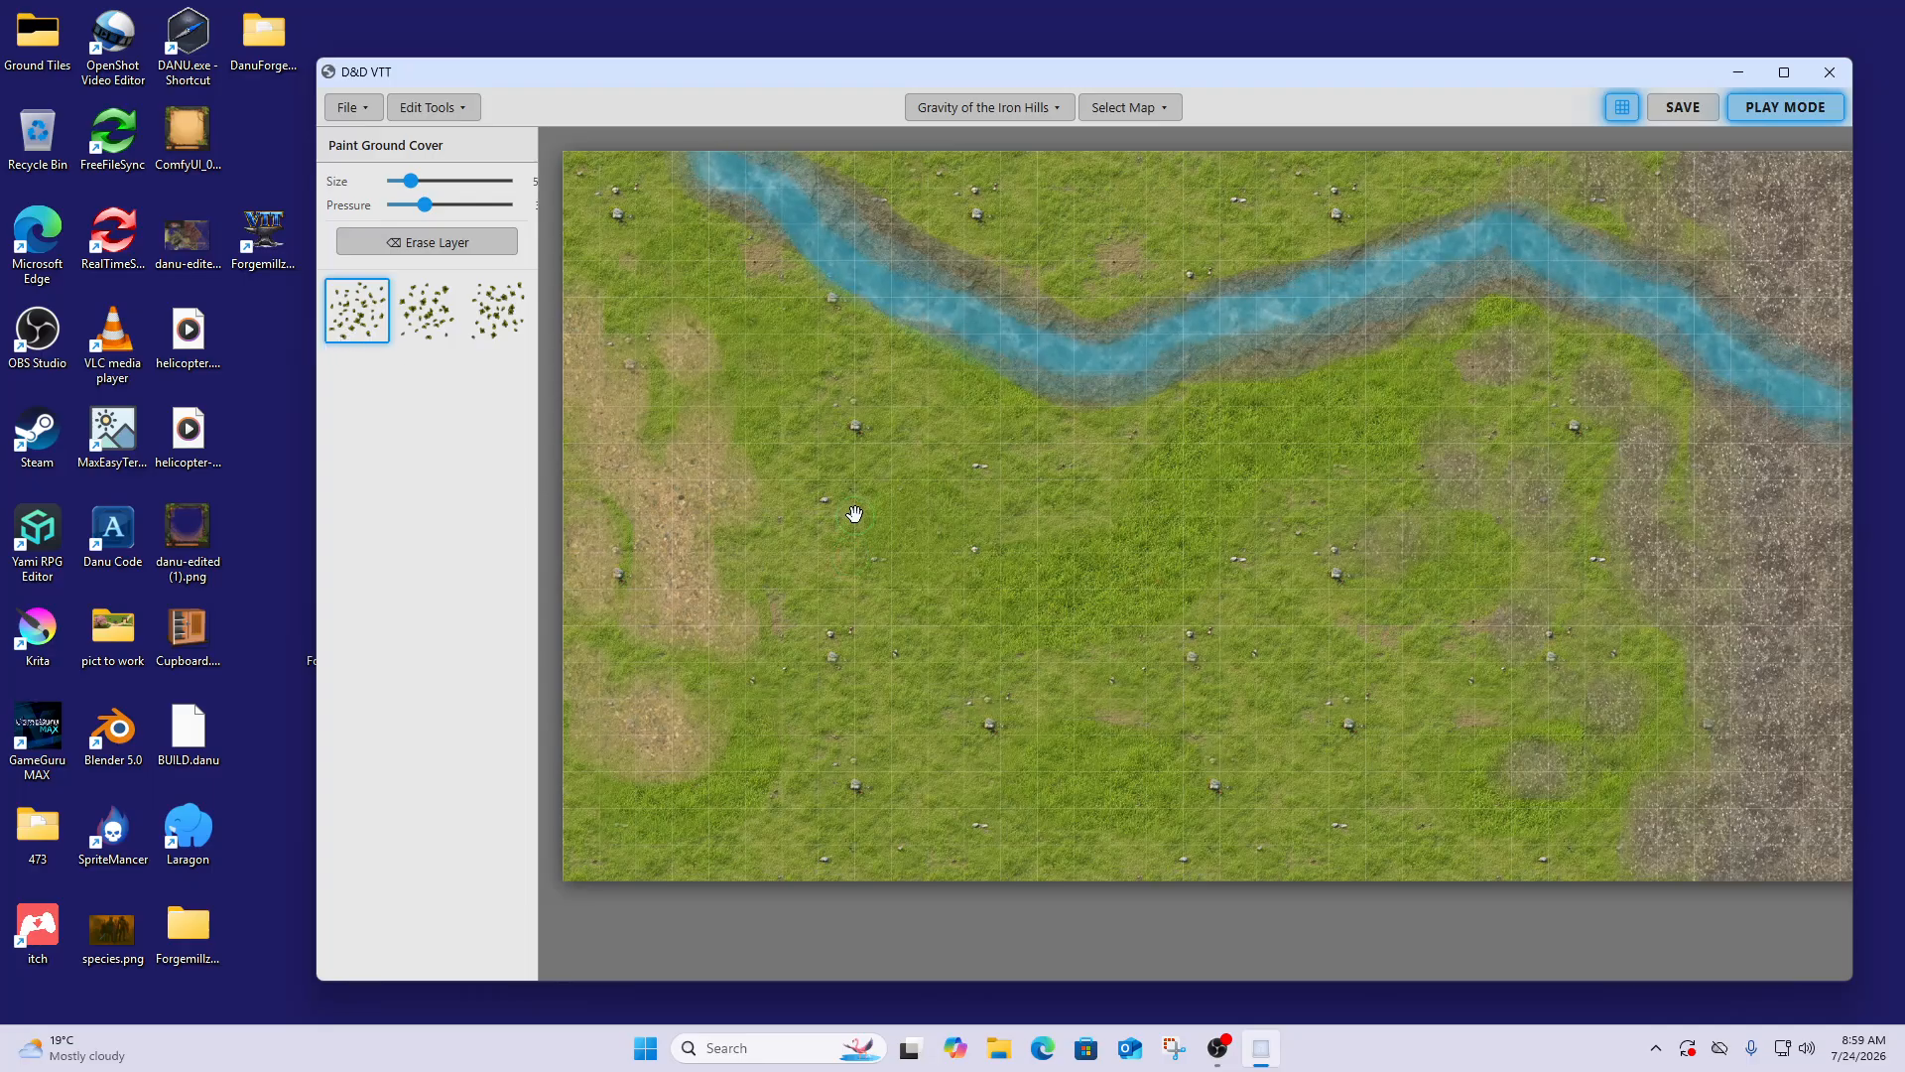
mouse_move(941, 531)
left_mouse_down()
mouse_move(843, 512)
mouse_move(905, 615)
left_mouse_up()
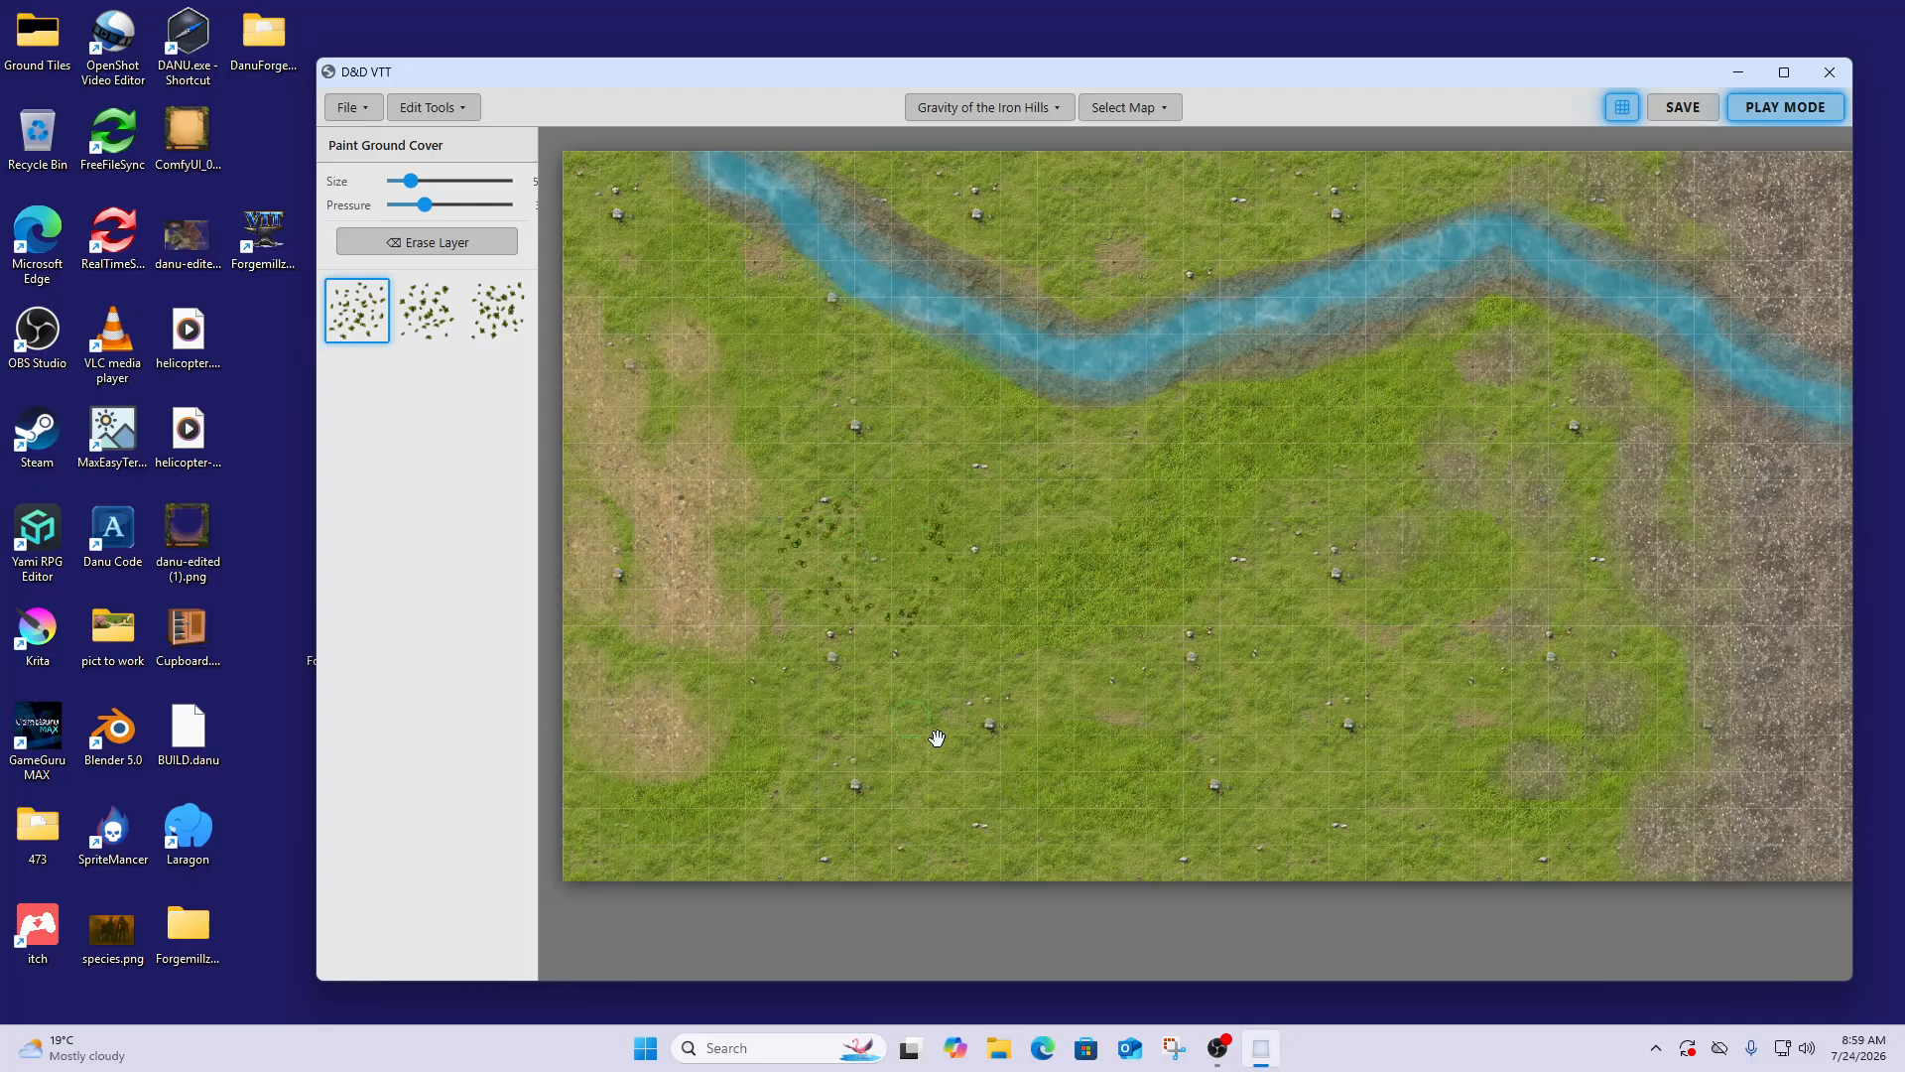
left_click_drag(1129, 812, 1109, 705)
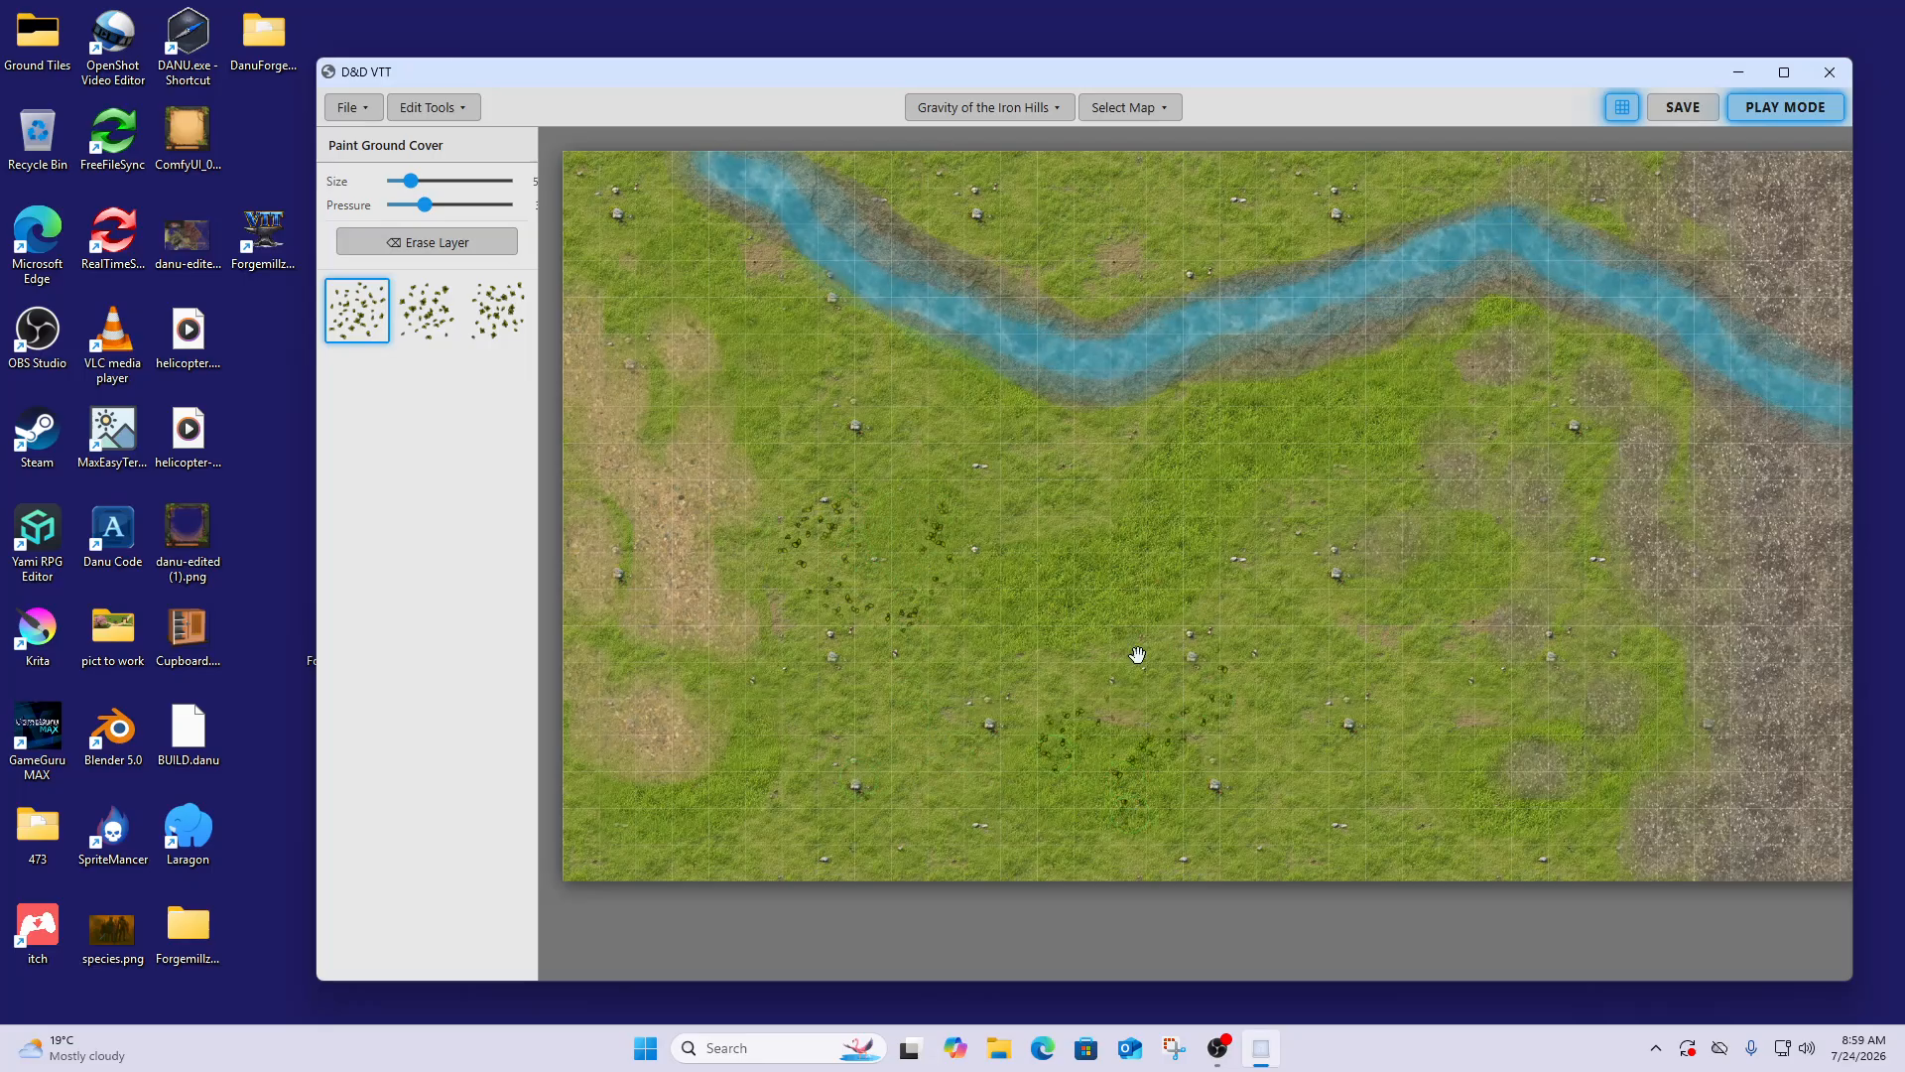
left_click_drag(1350, 473, 1248, 537)
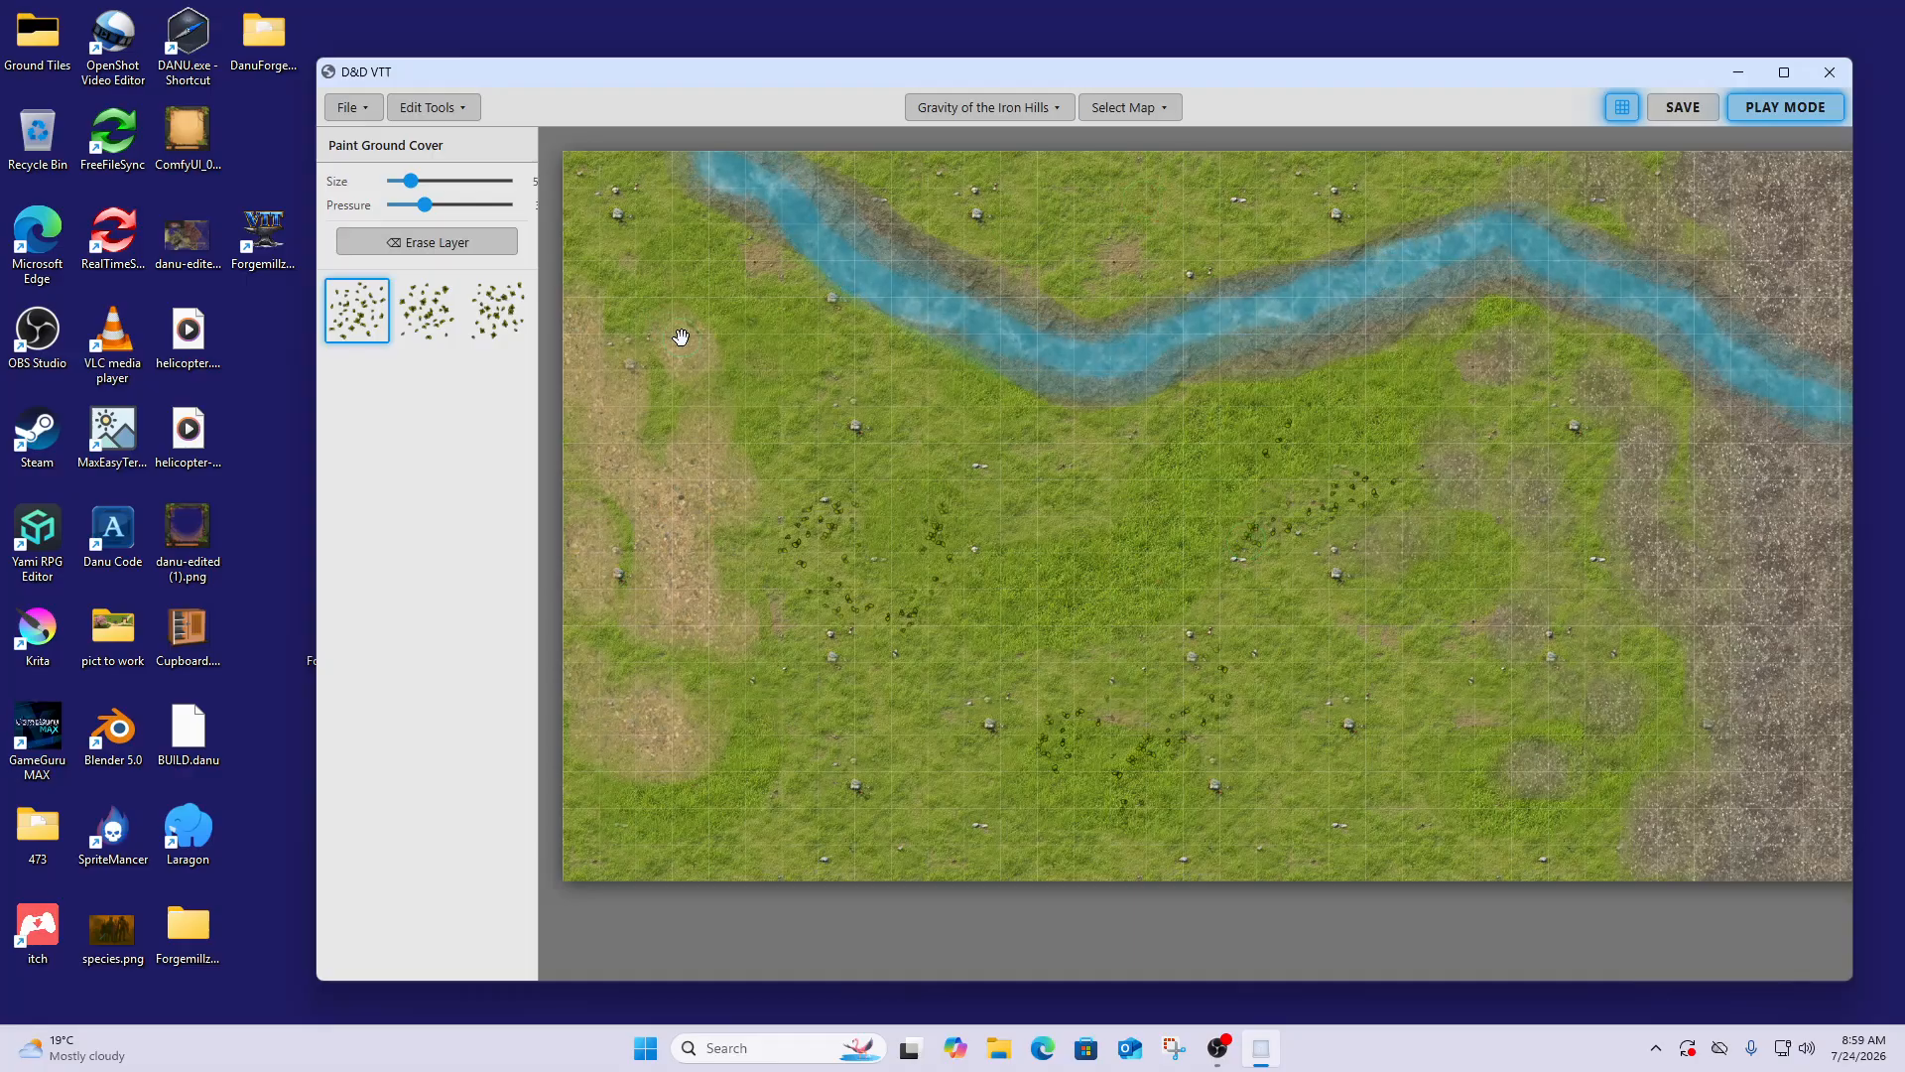
left_click(427, 310)
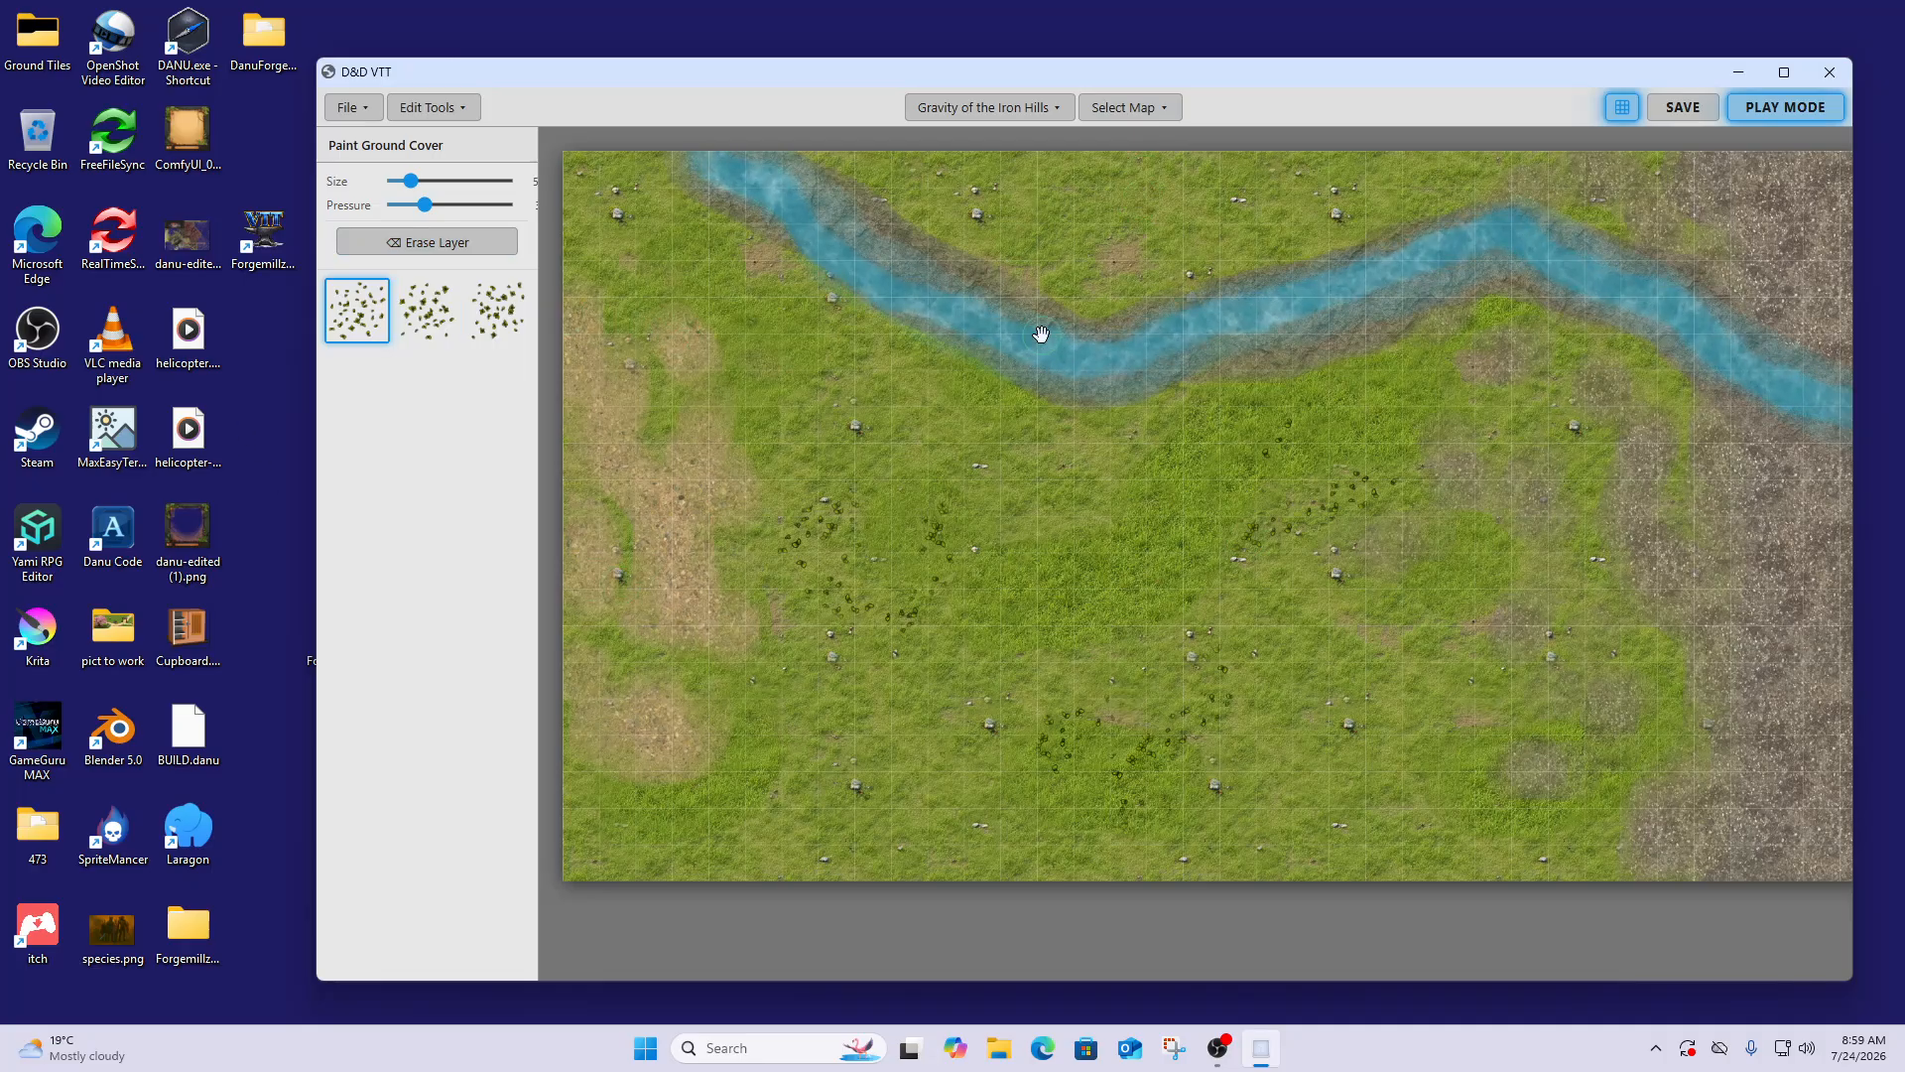
Save the map with the painted ground cover
left_click(439, 114)
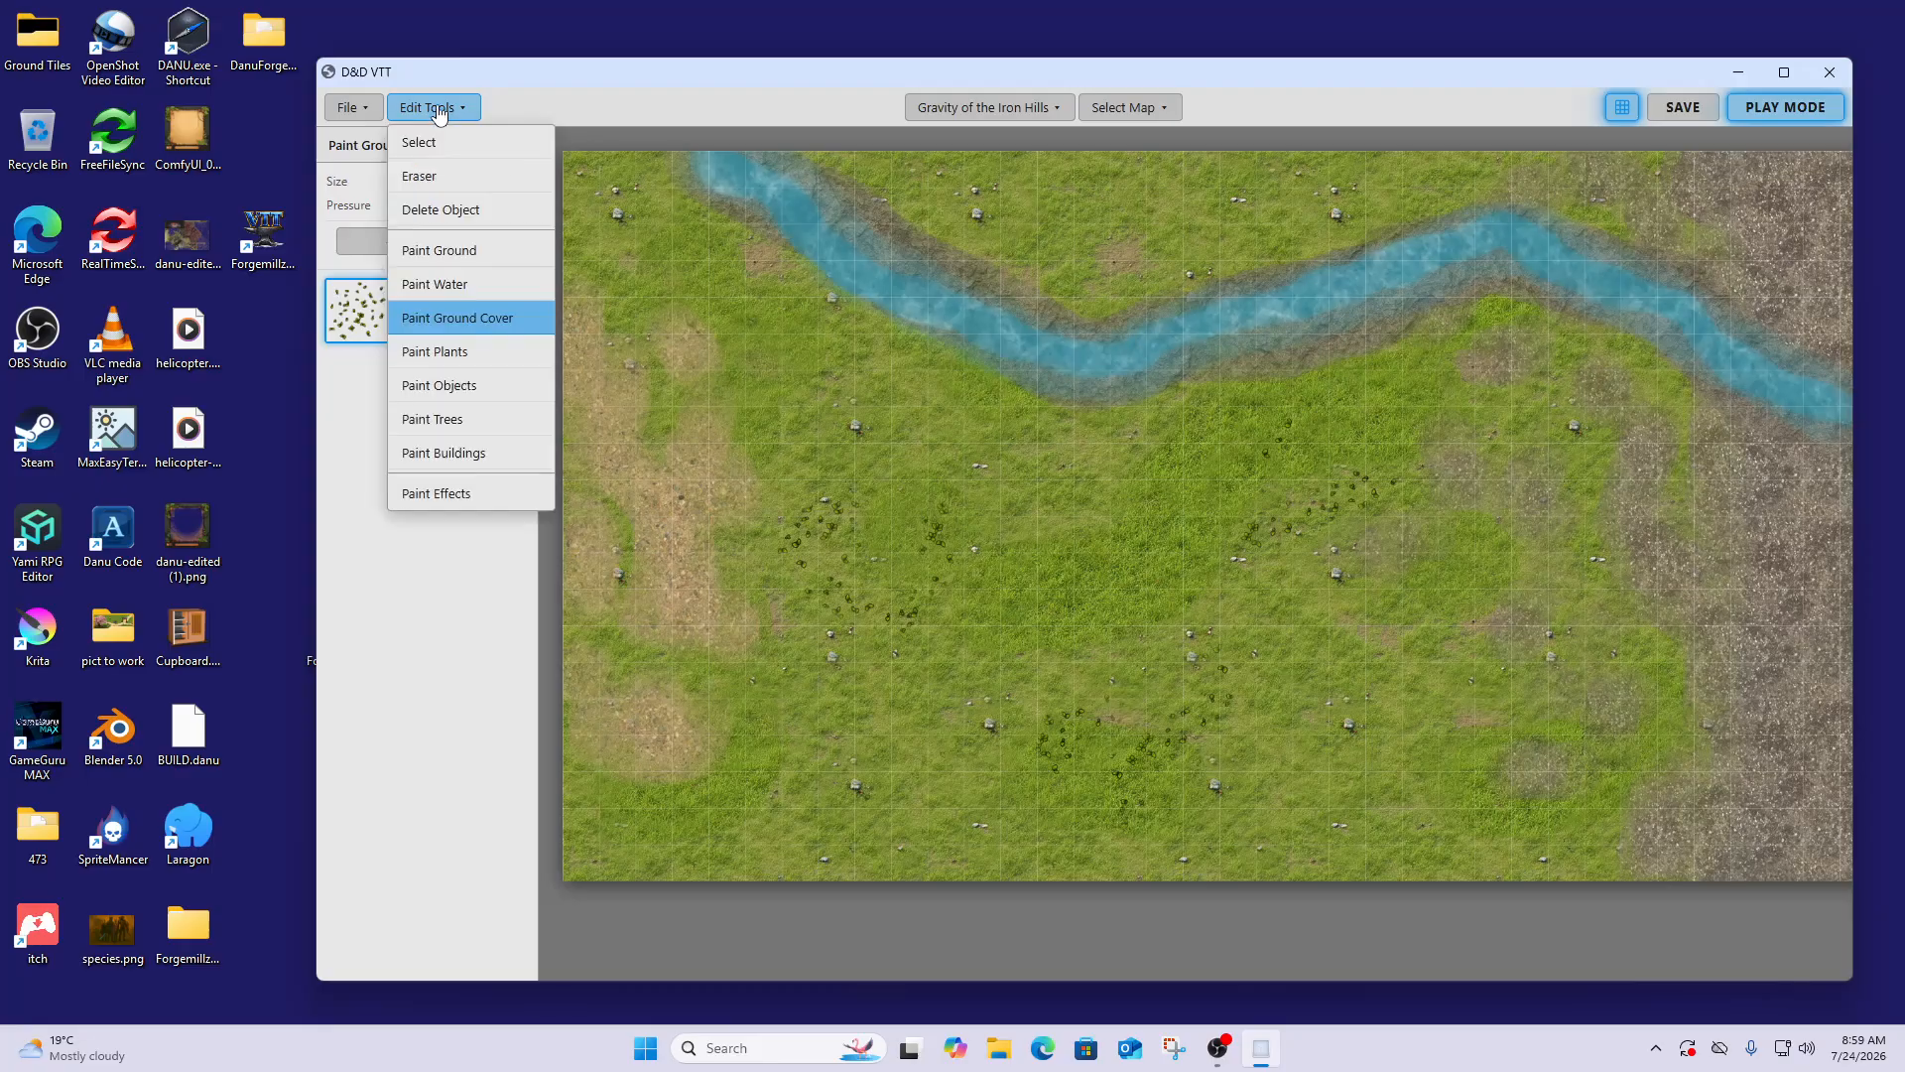
left_click(547, 113)
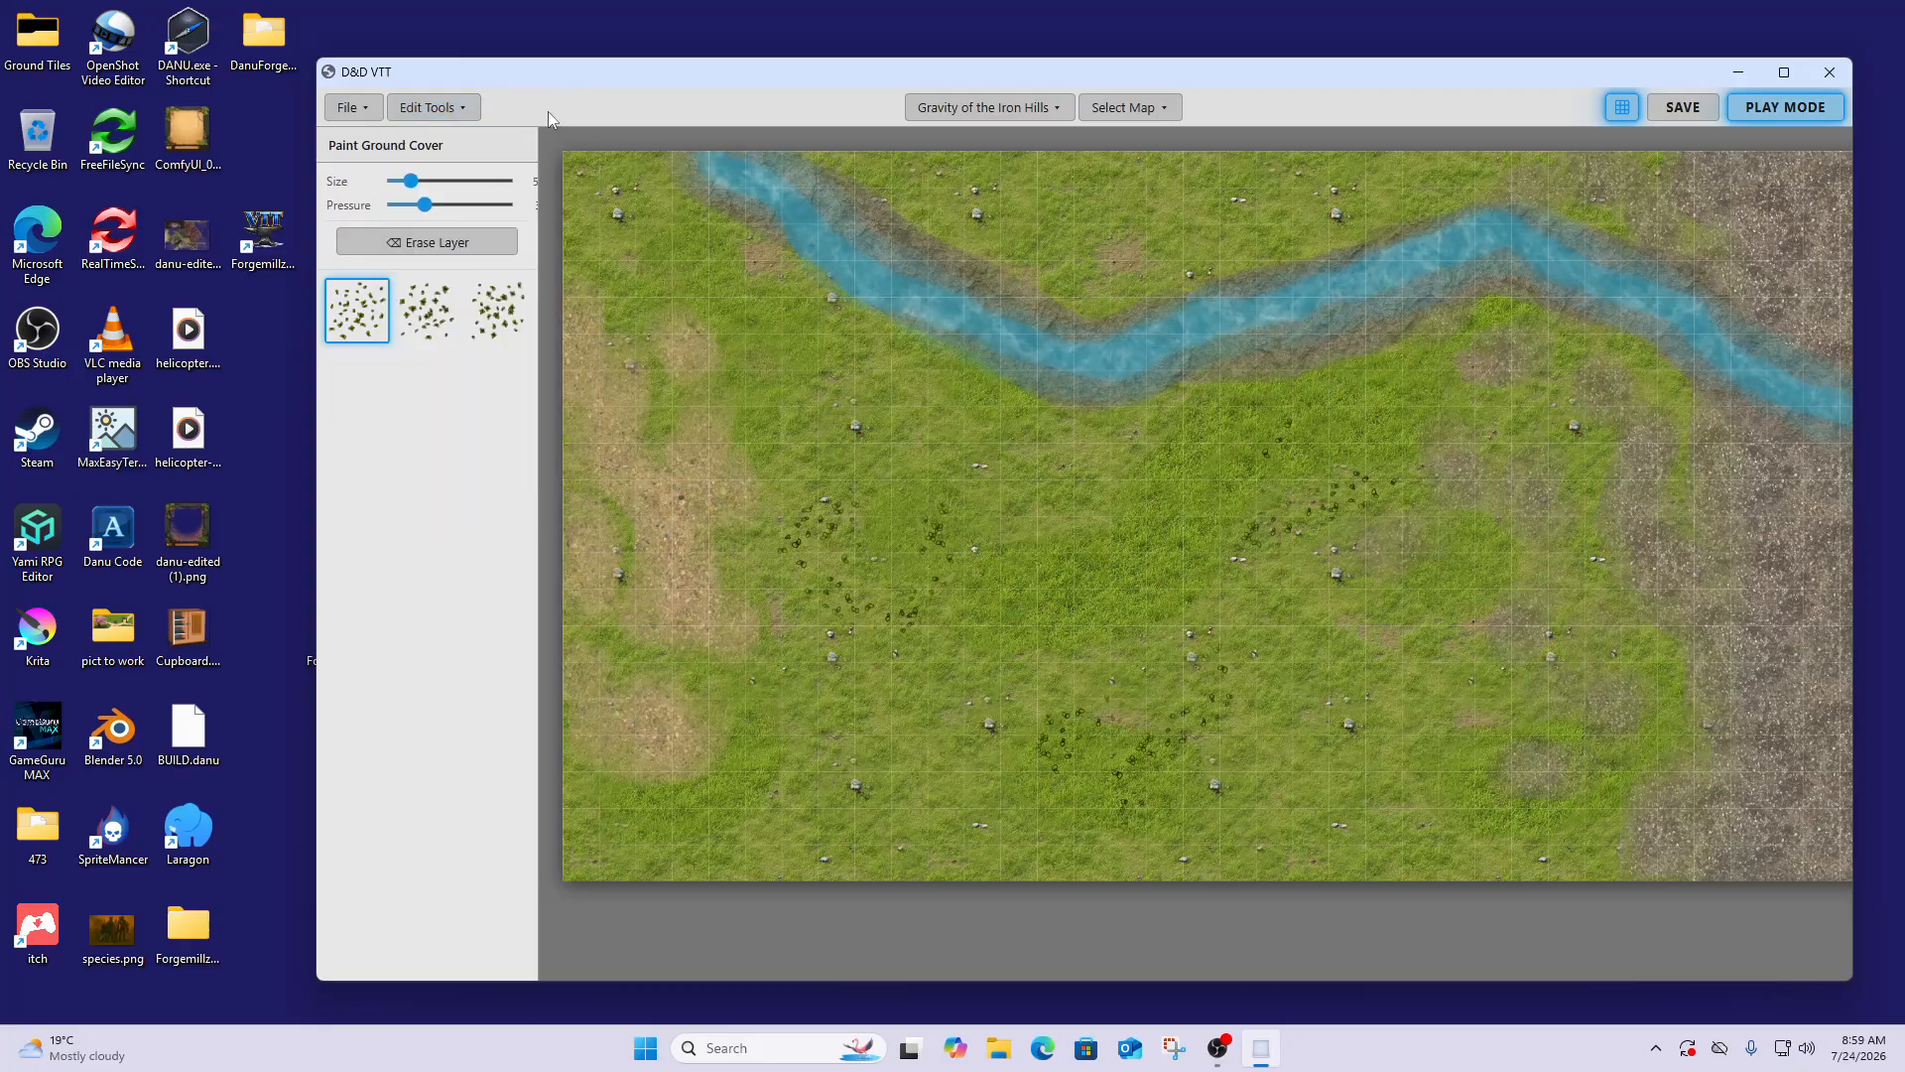
left_click(1709, 111)
Place a spiky plant in the southwestern grass, a broad-leaved plant on the river's south bank and another spiky variant on the north bank
left_click(443, 117)
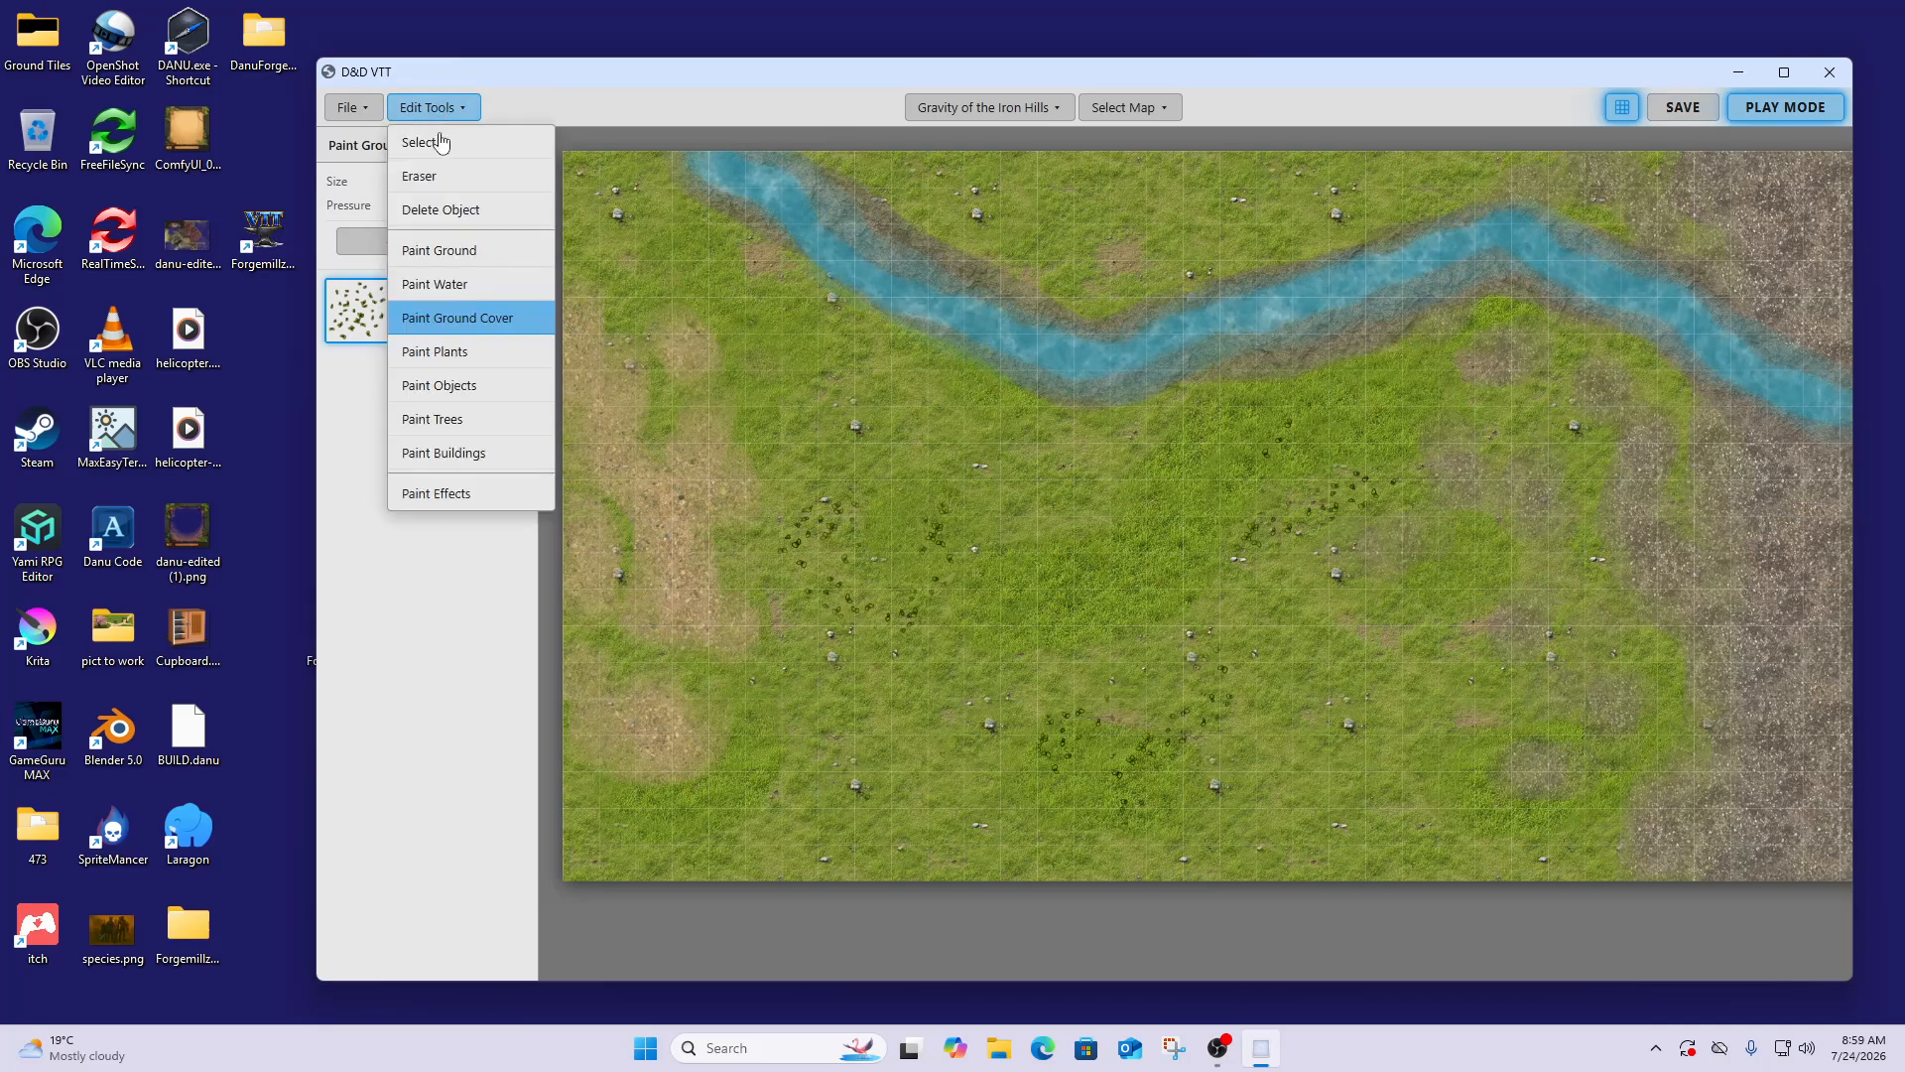
left_click(437, 359)
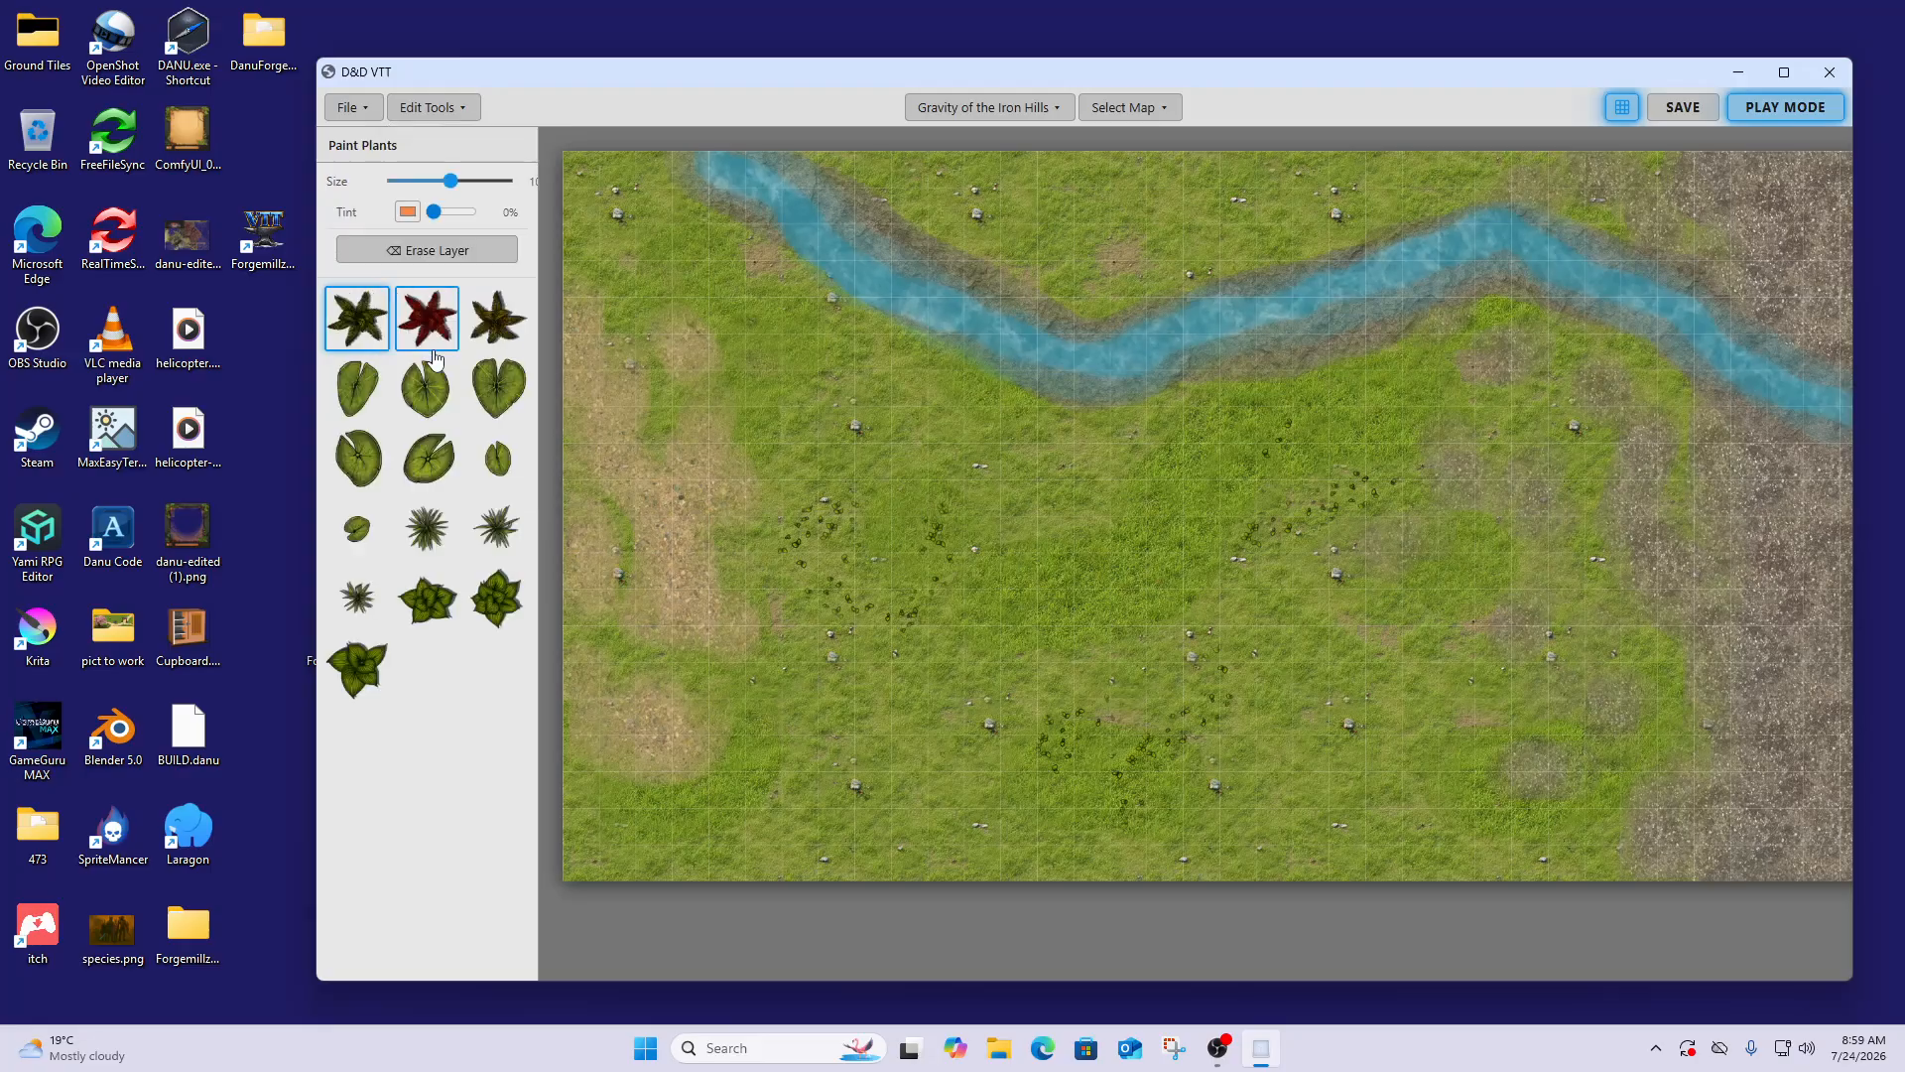
left_click(415, 539)
left_click(794, 779)
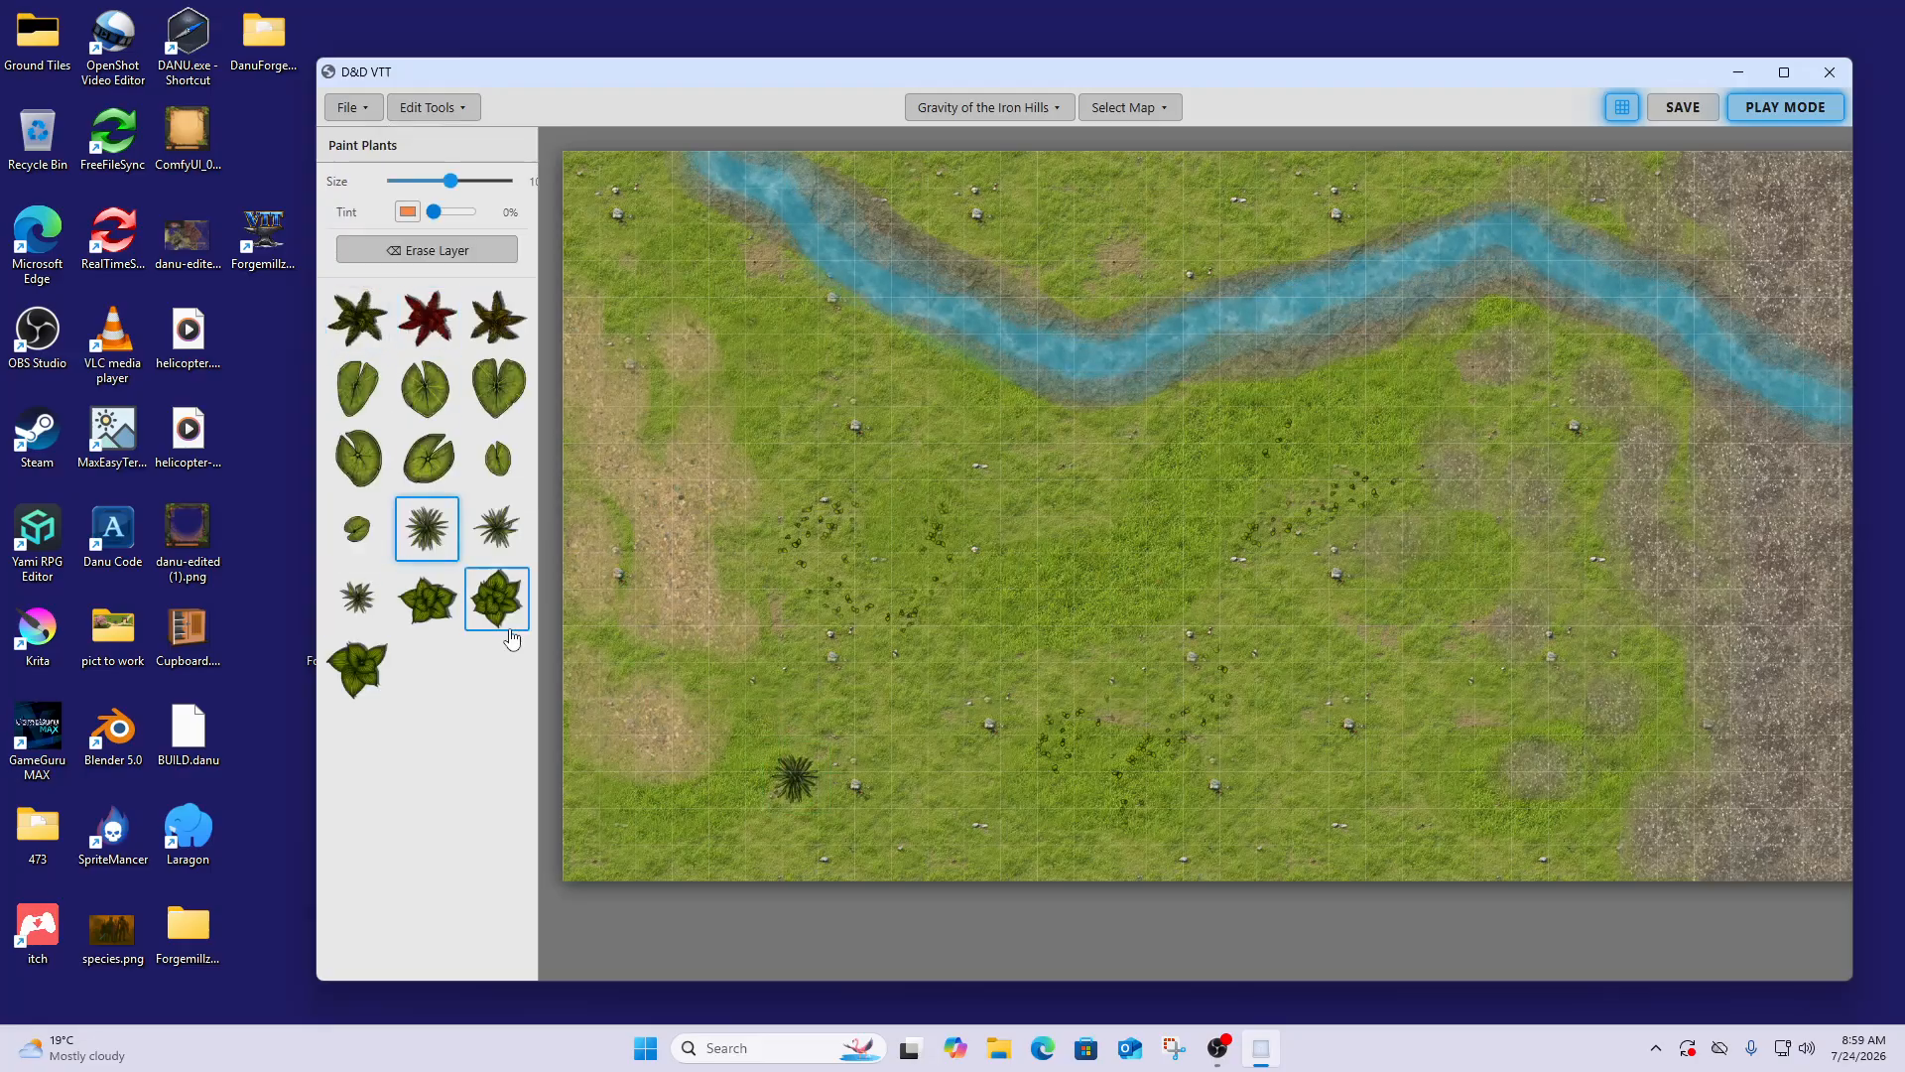
left_click(402, 599)
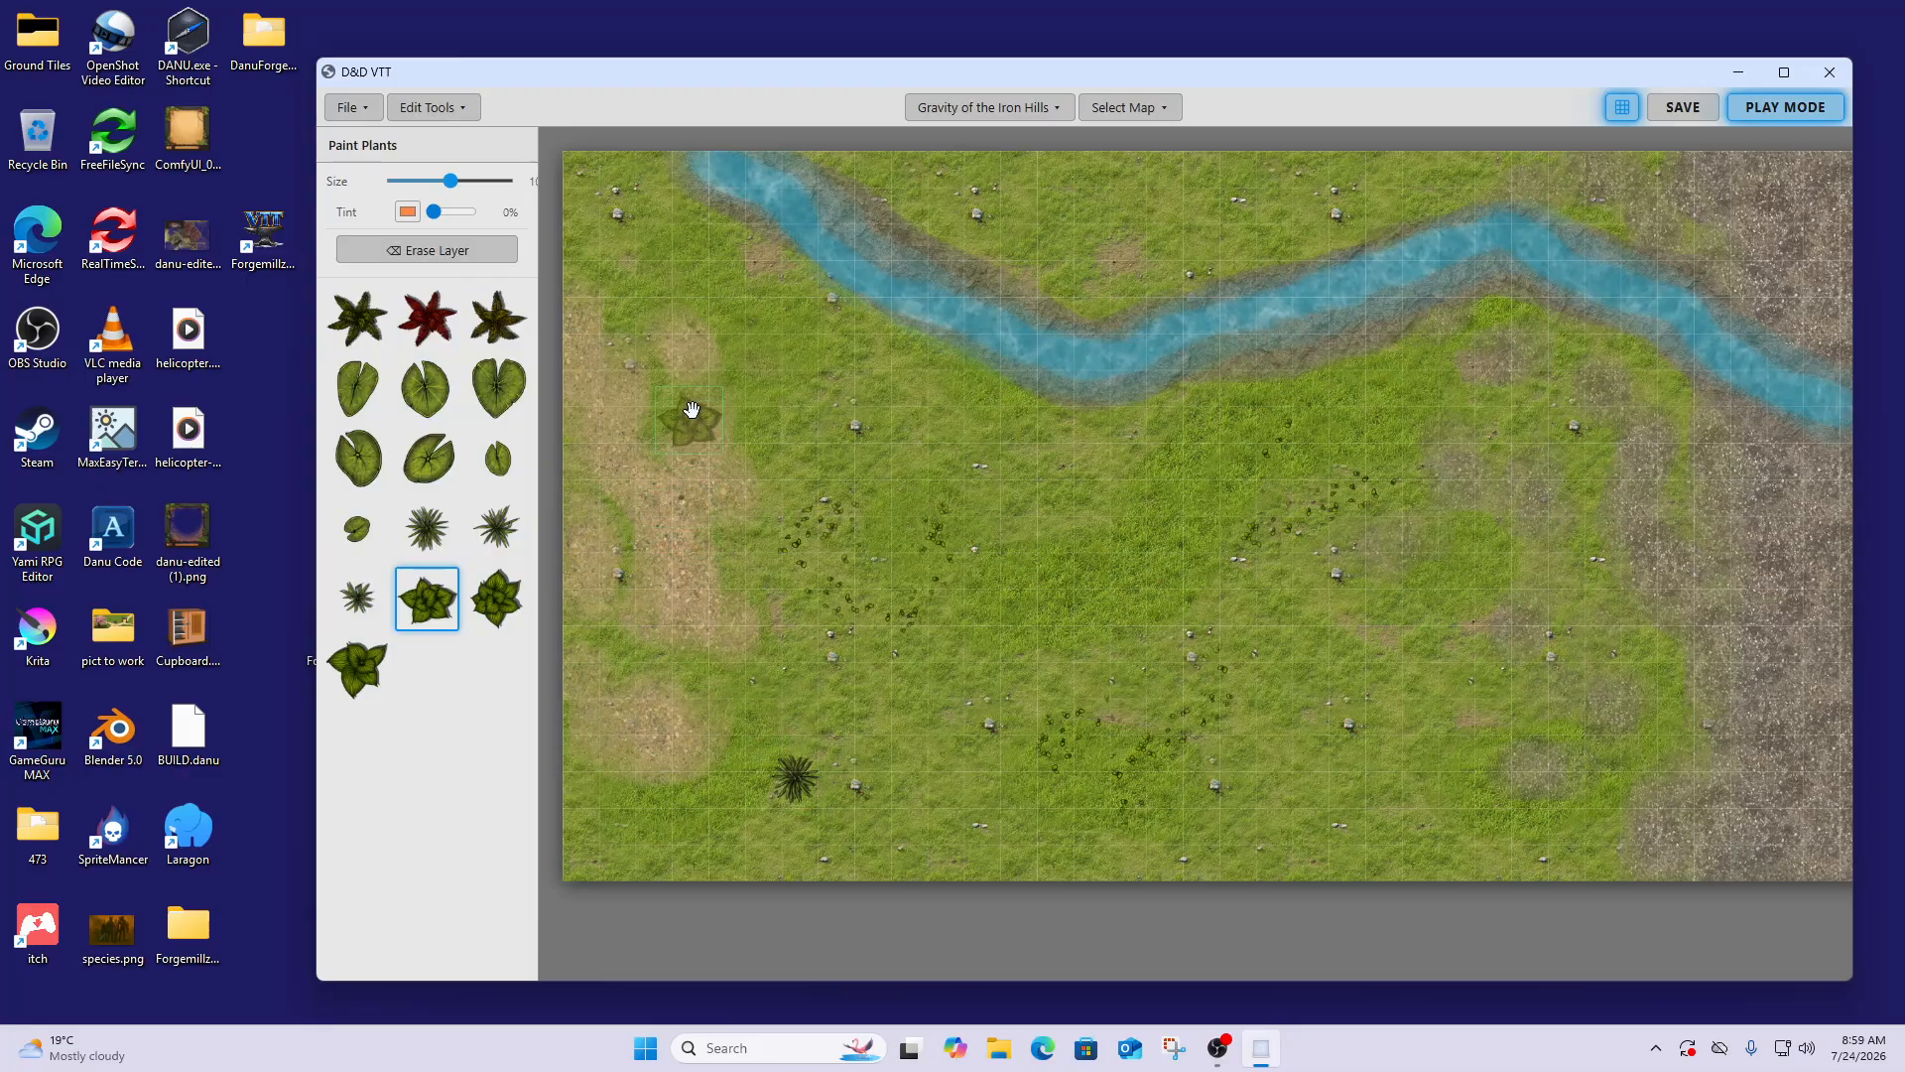
left_click(1426, 329)
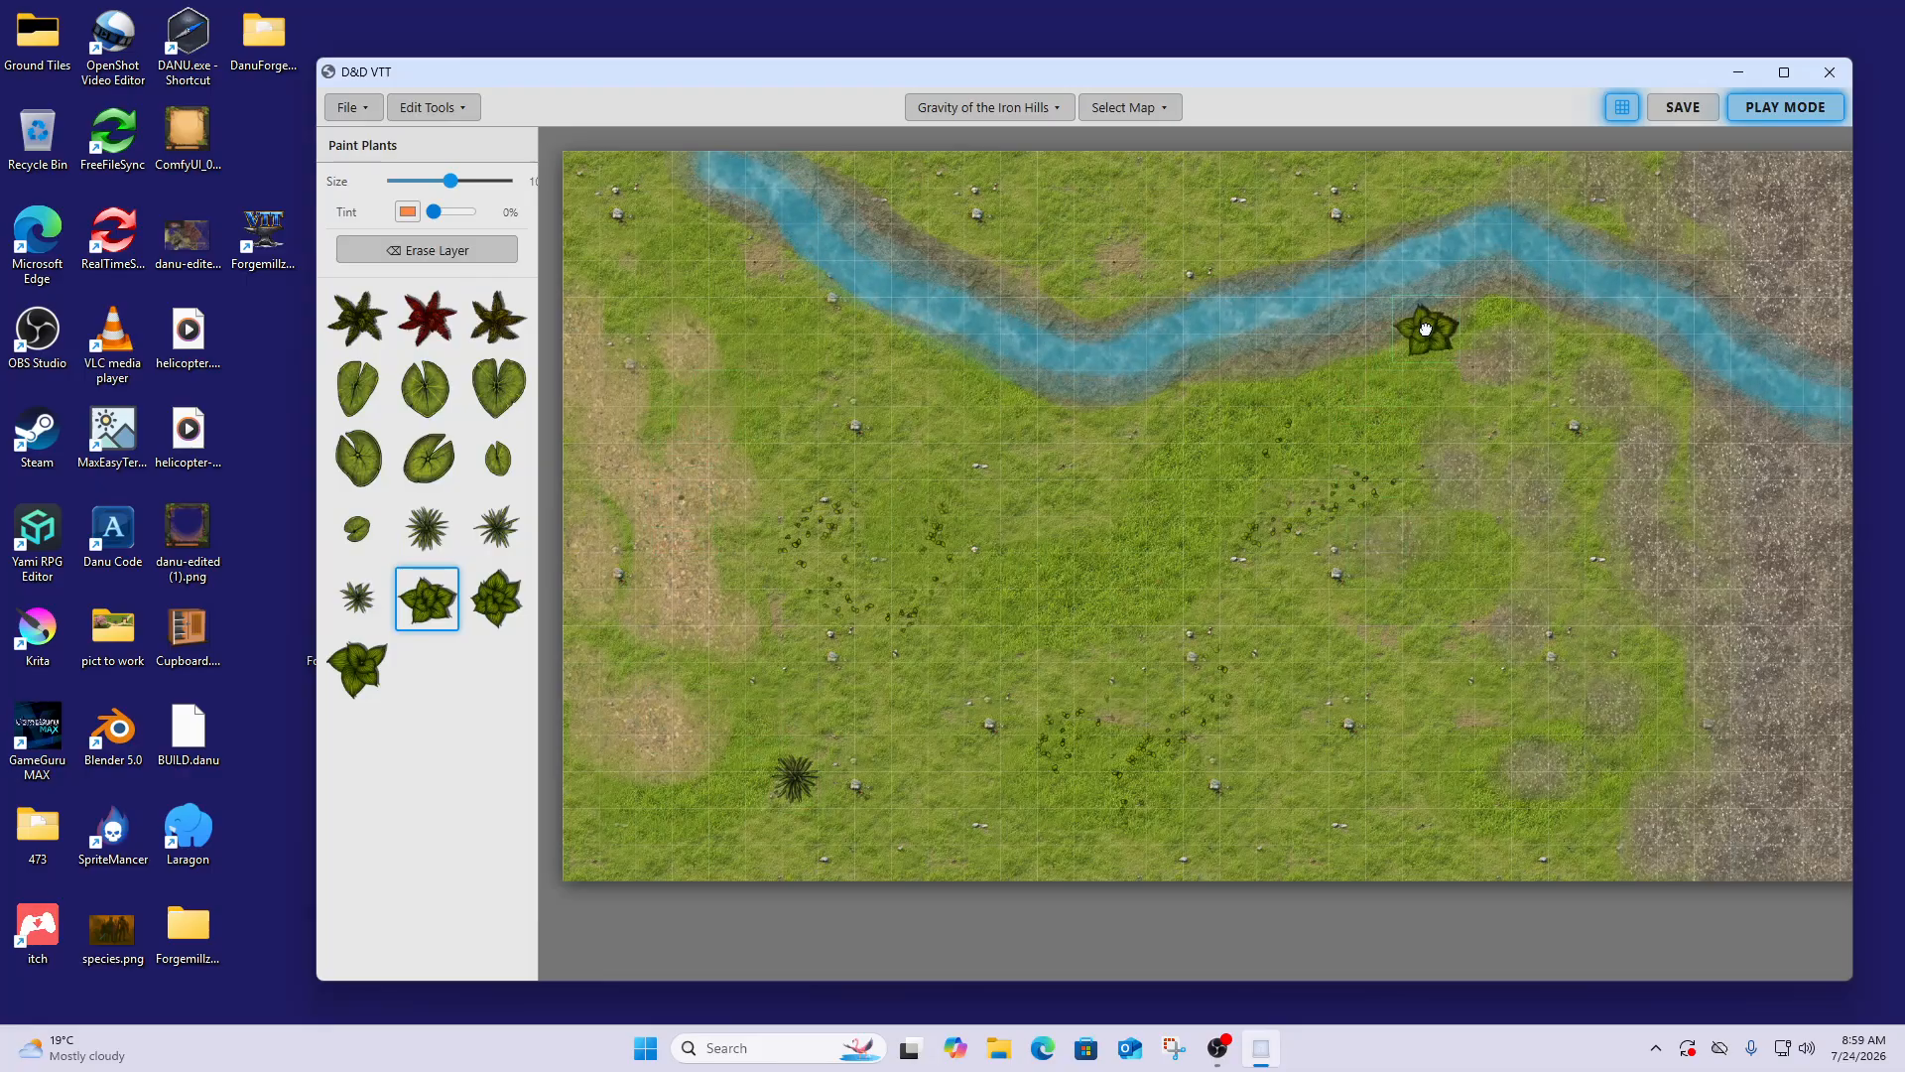
left_click(496, 528)
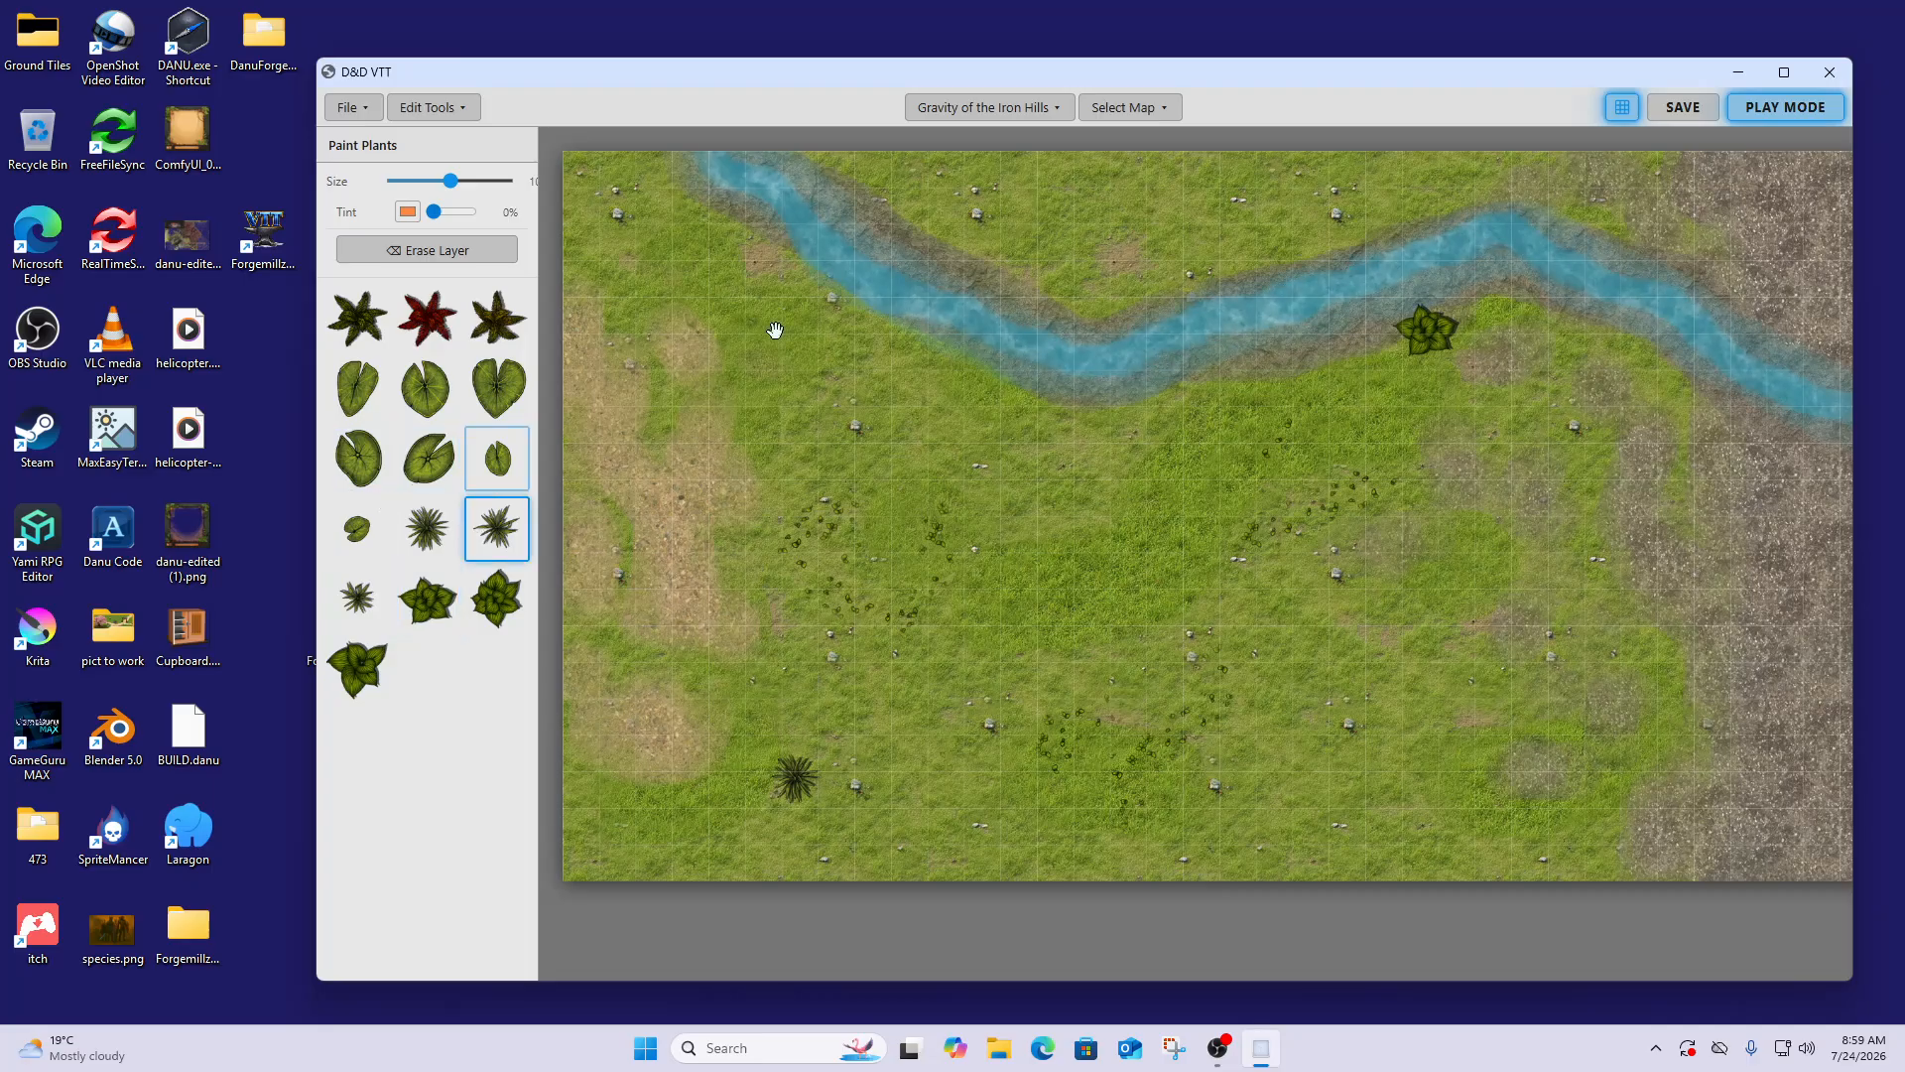
left_click(882, 206)
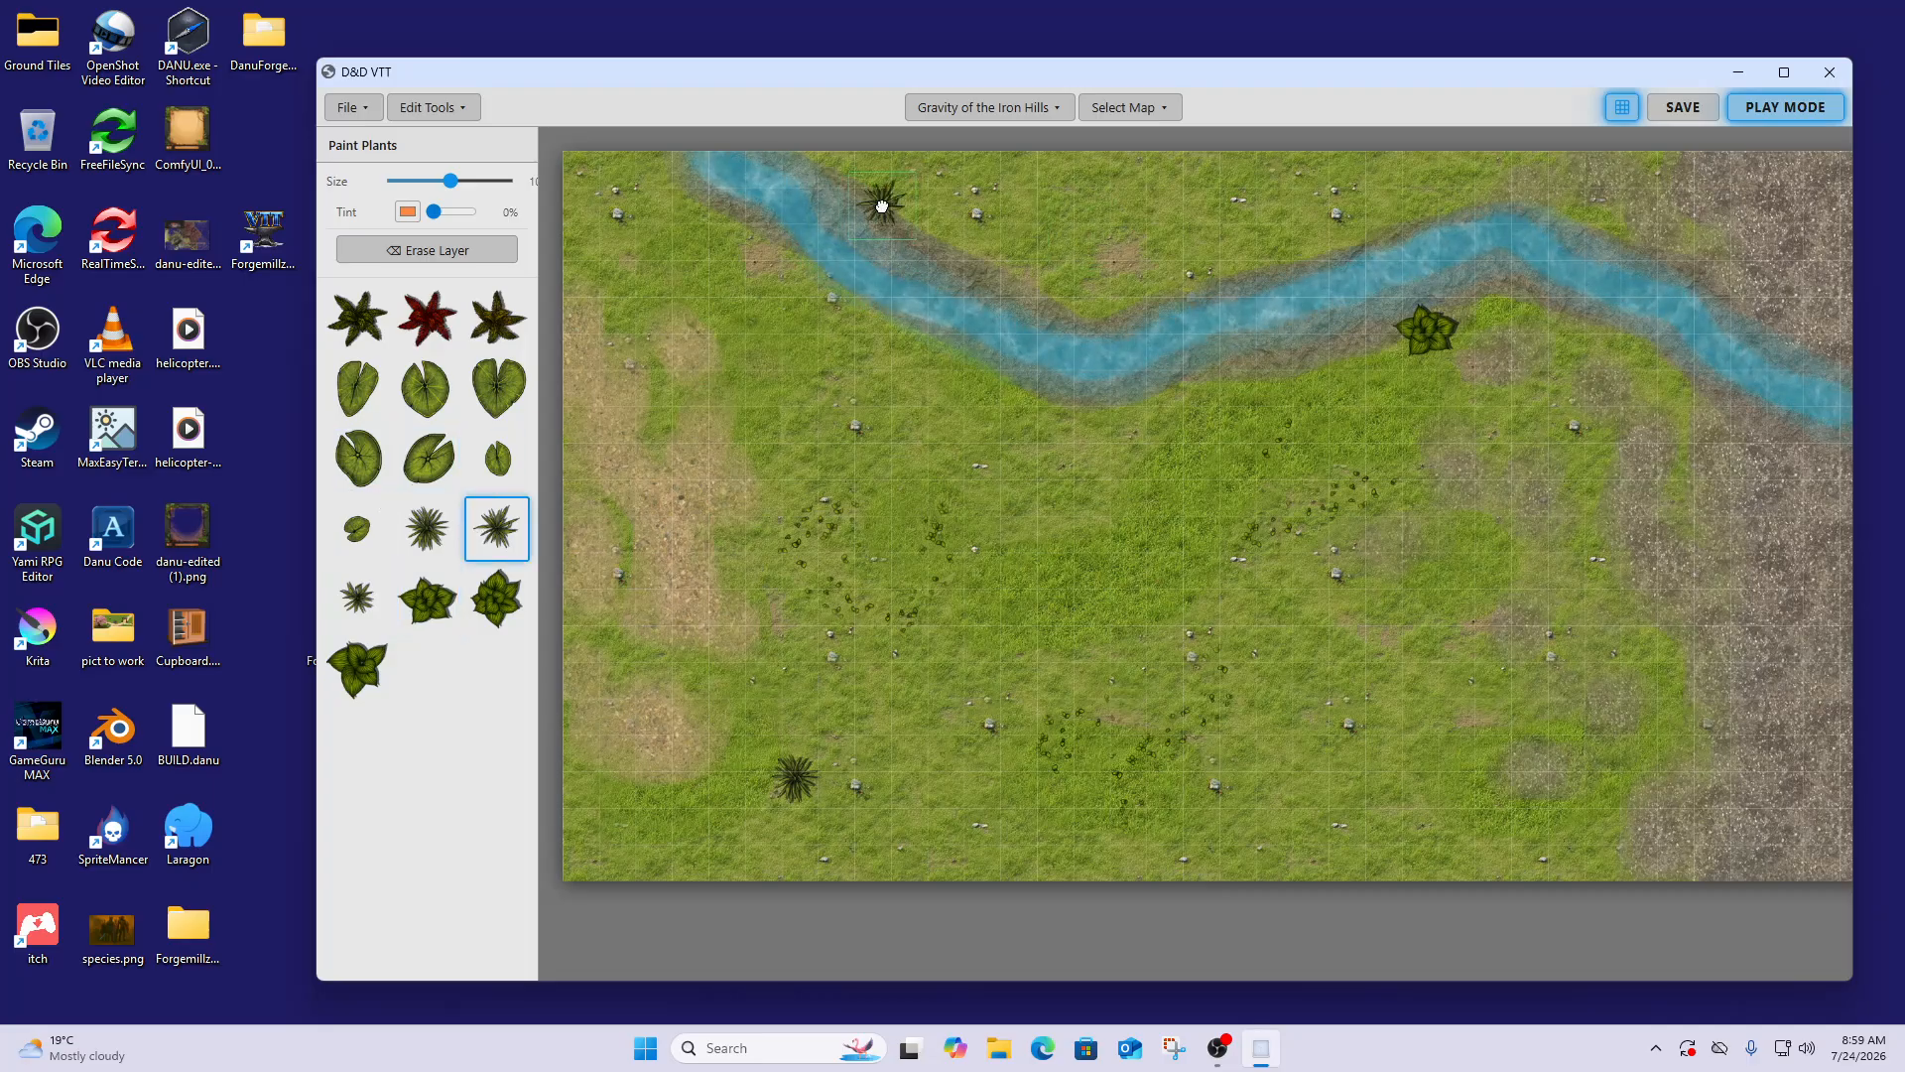
Reduce the plant size and place three small broad-leaved plants, two beside the large one and one beside the spiky plant north of the river
left_click(427, 608)
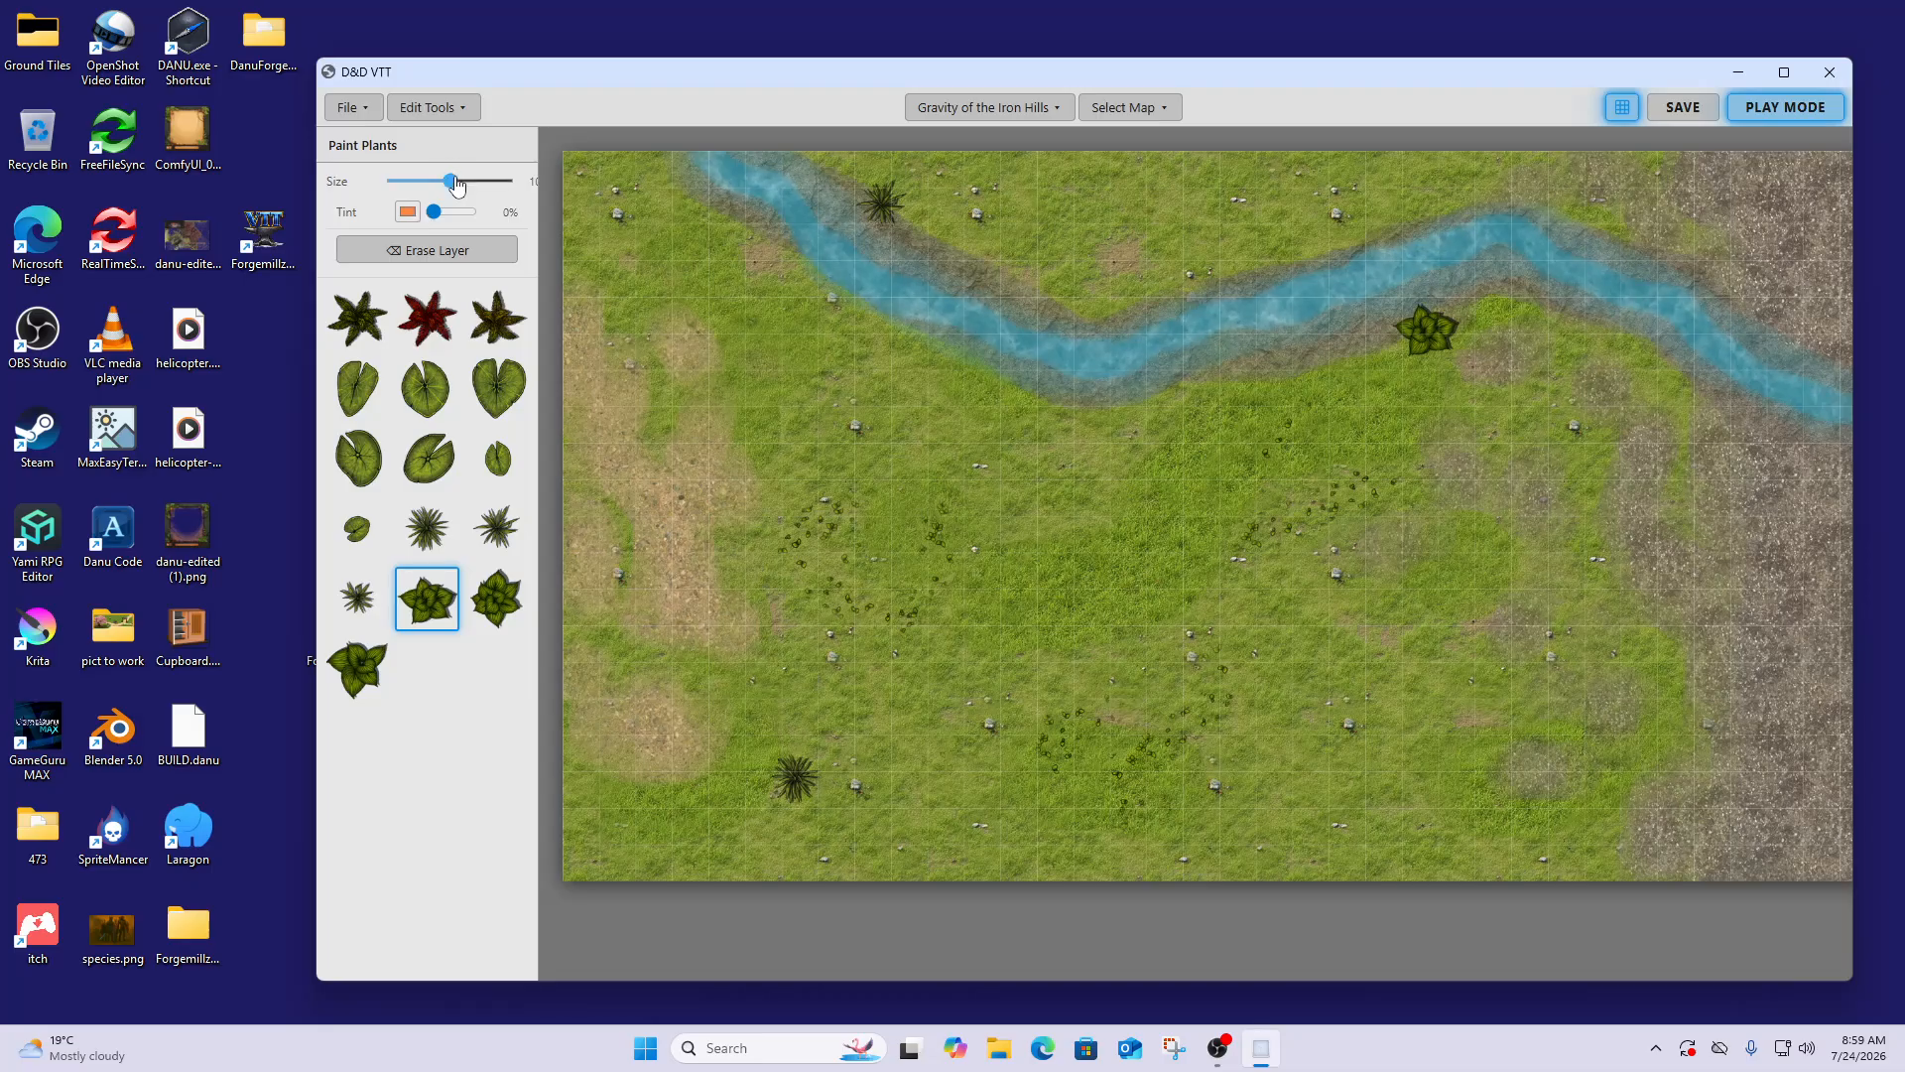
left_click_drag(450, 182, 420, 182)
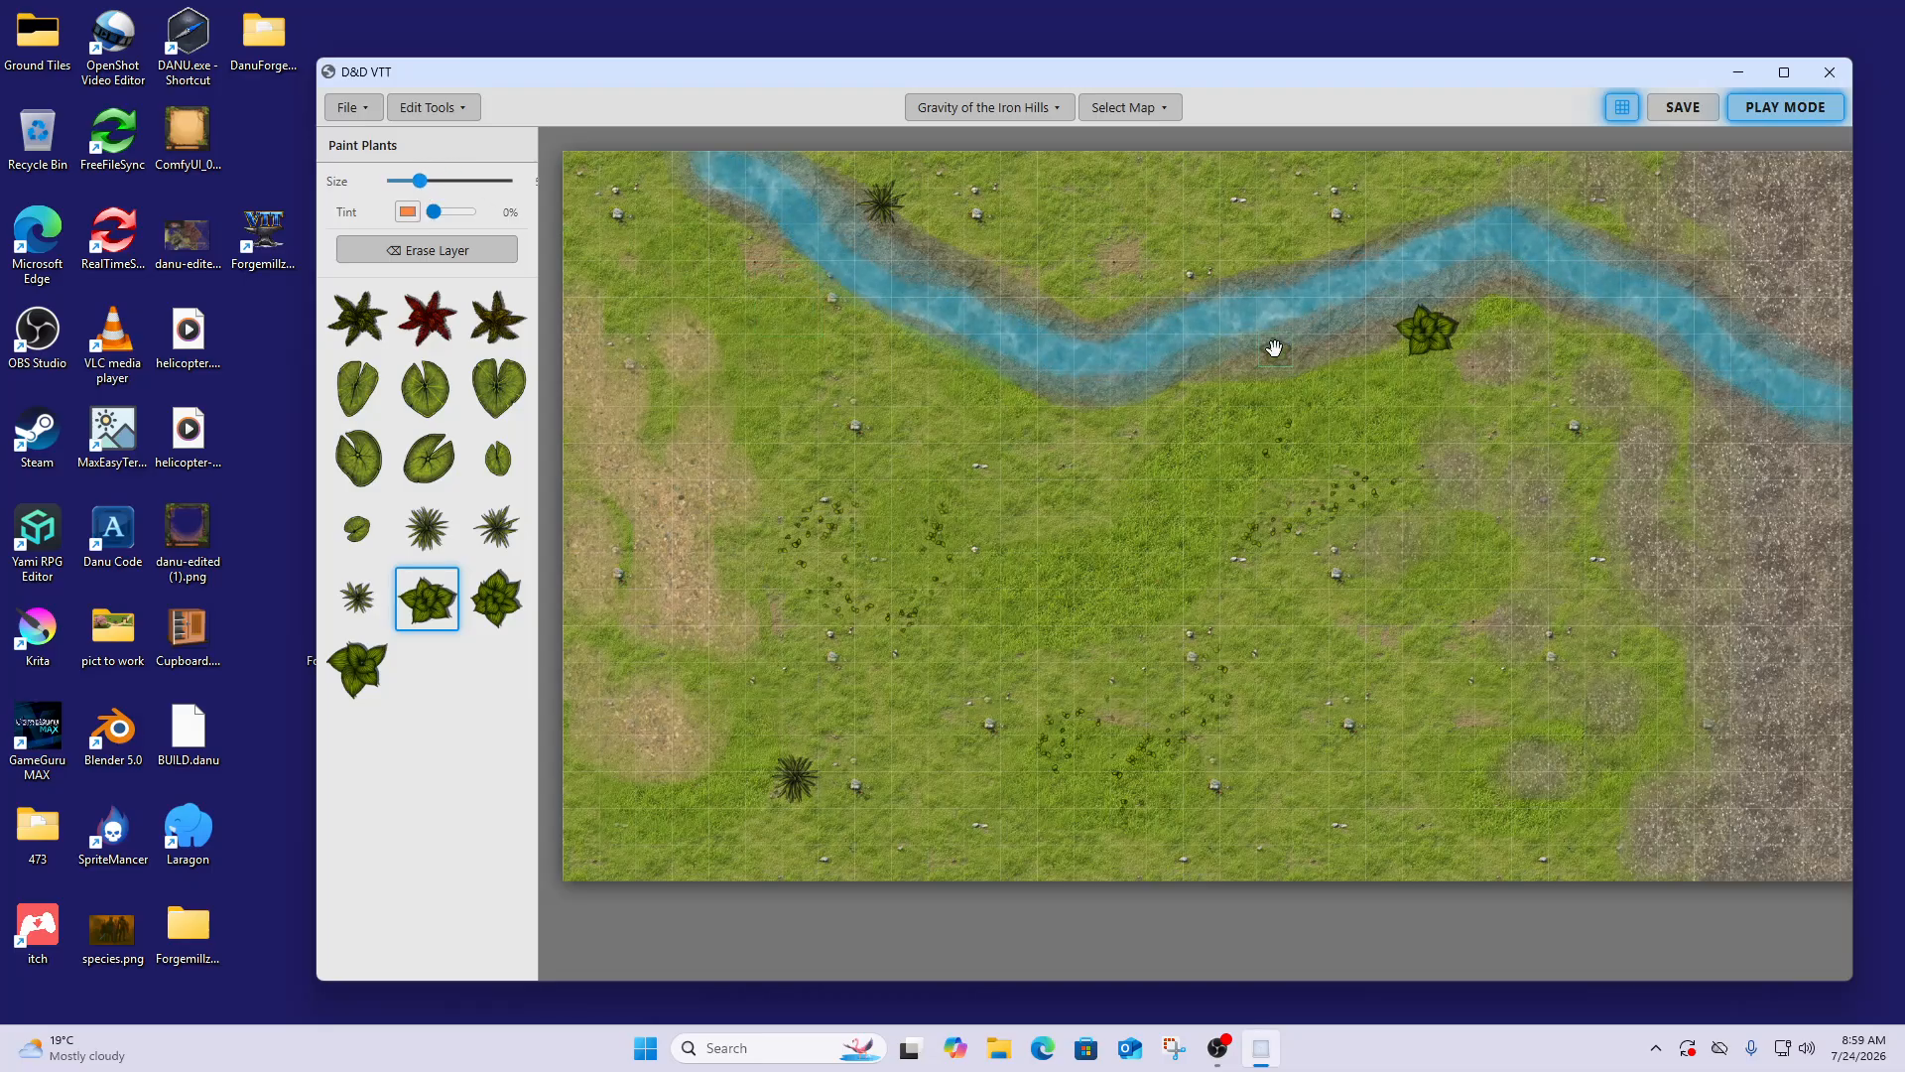
left_click(1386, 340)
left_click(1353, 337)
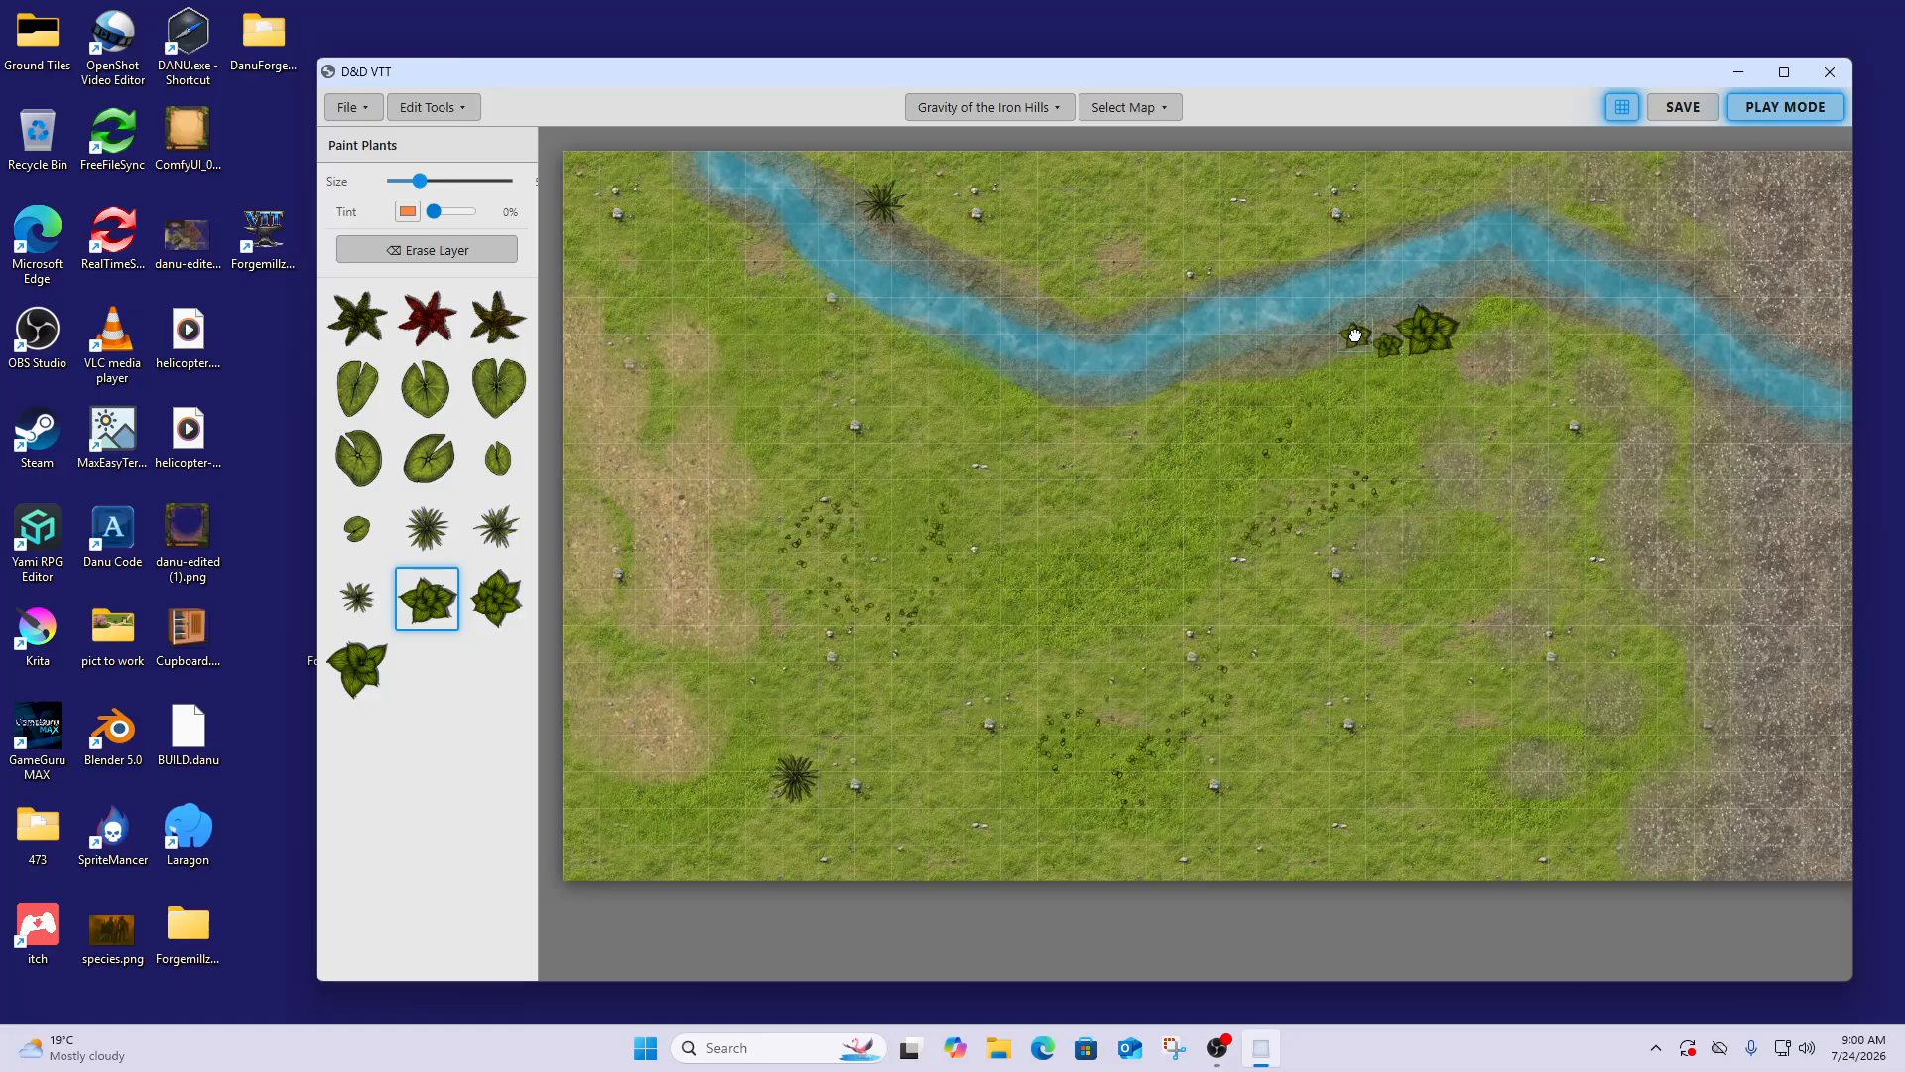
left_click(903, 214)
Choose the rock pile for painting objects and try it at larger and smaller sizes
left_click(424, 104)
left_click(447, 389)
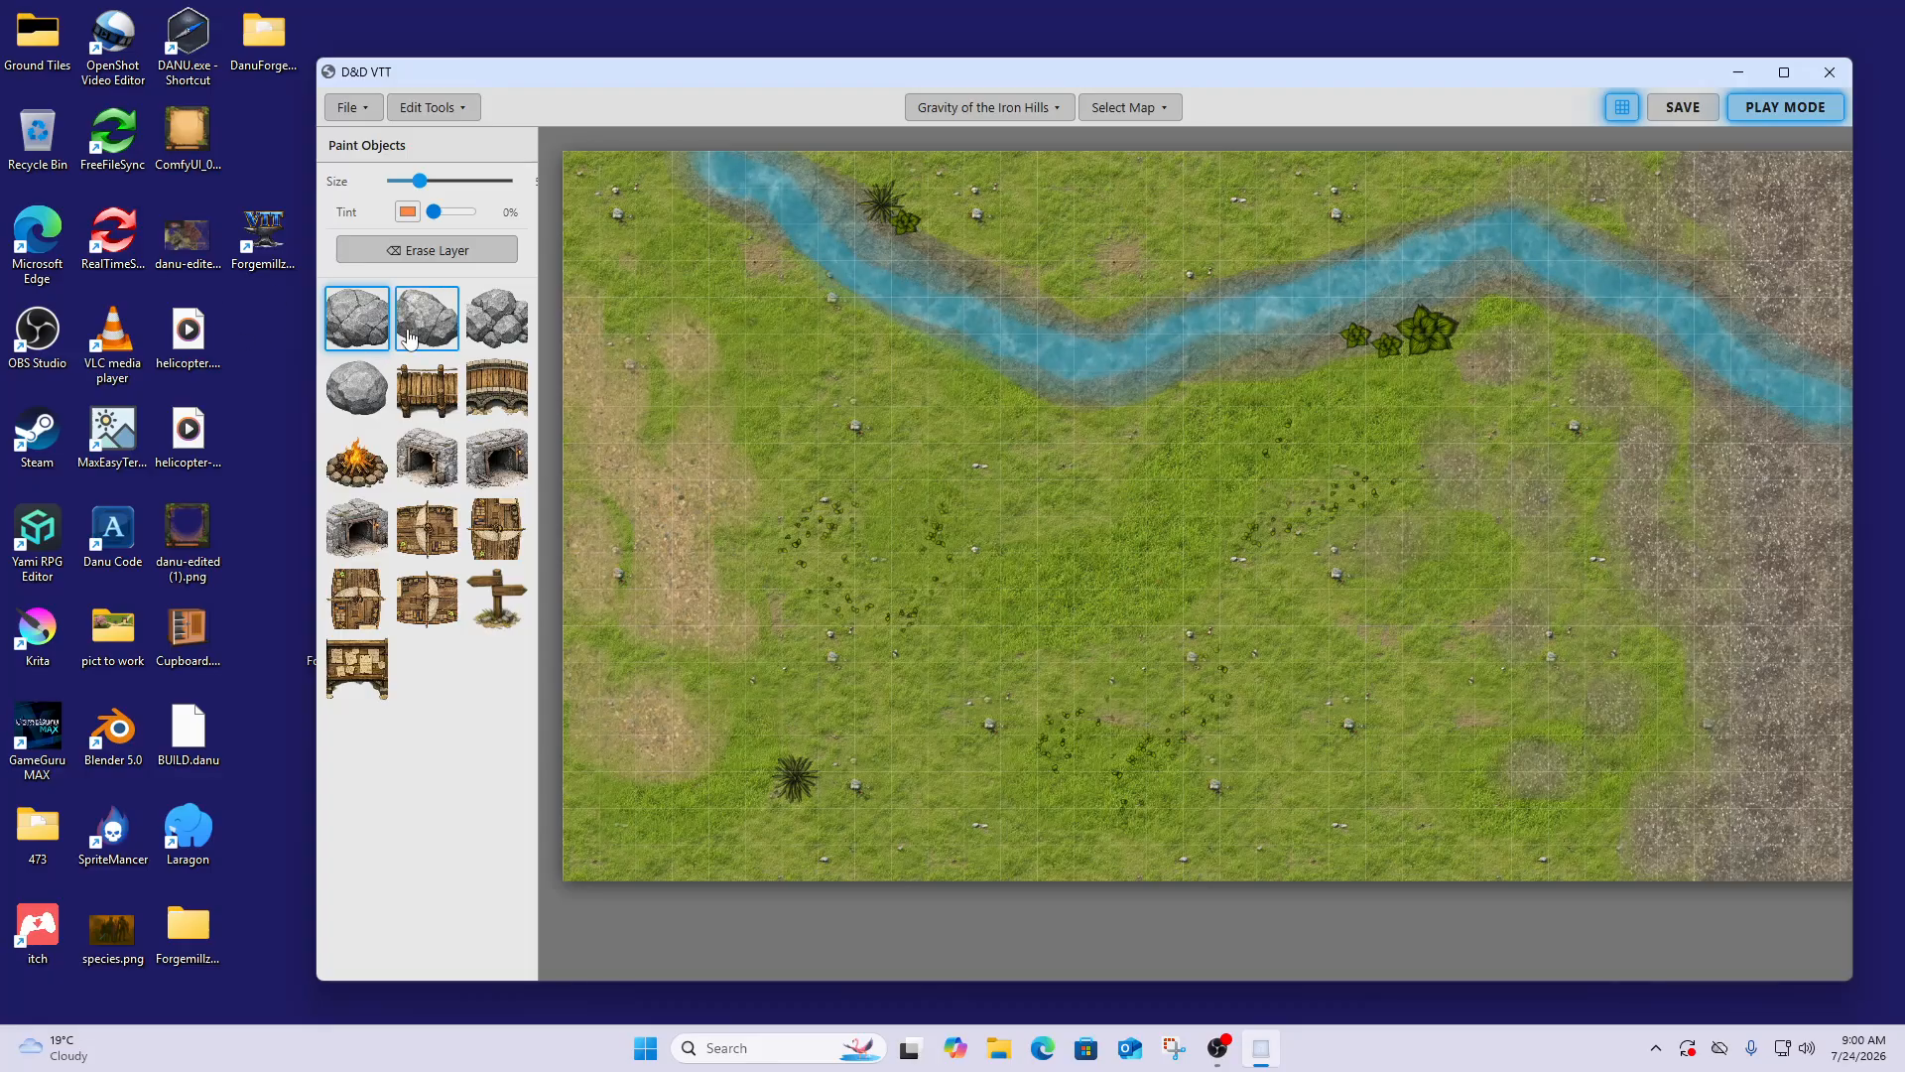
left_click(508, 329)
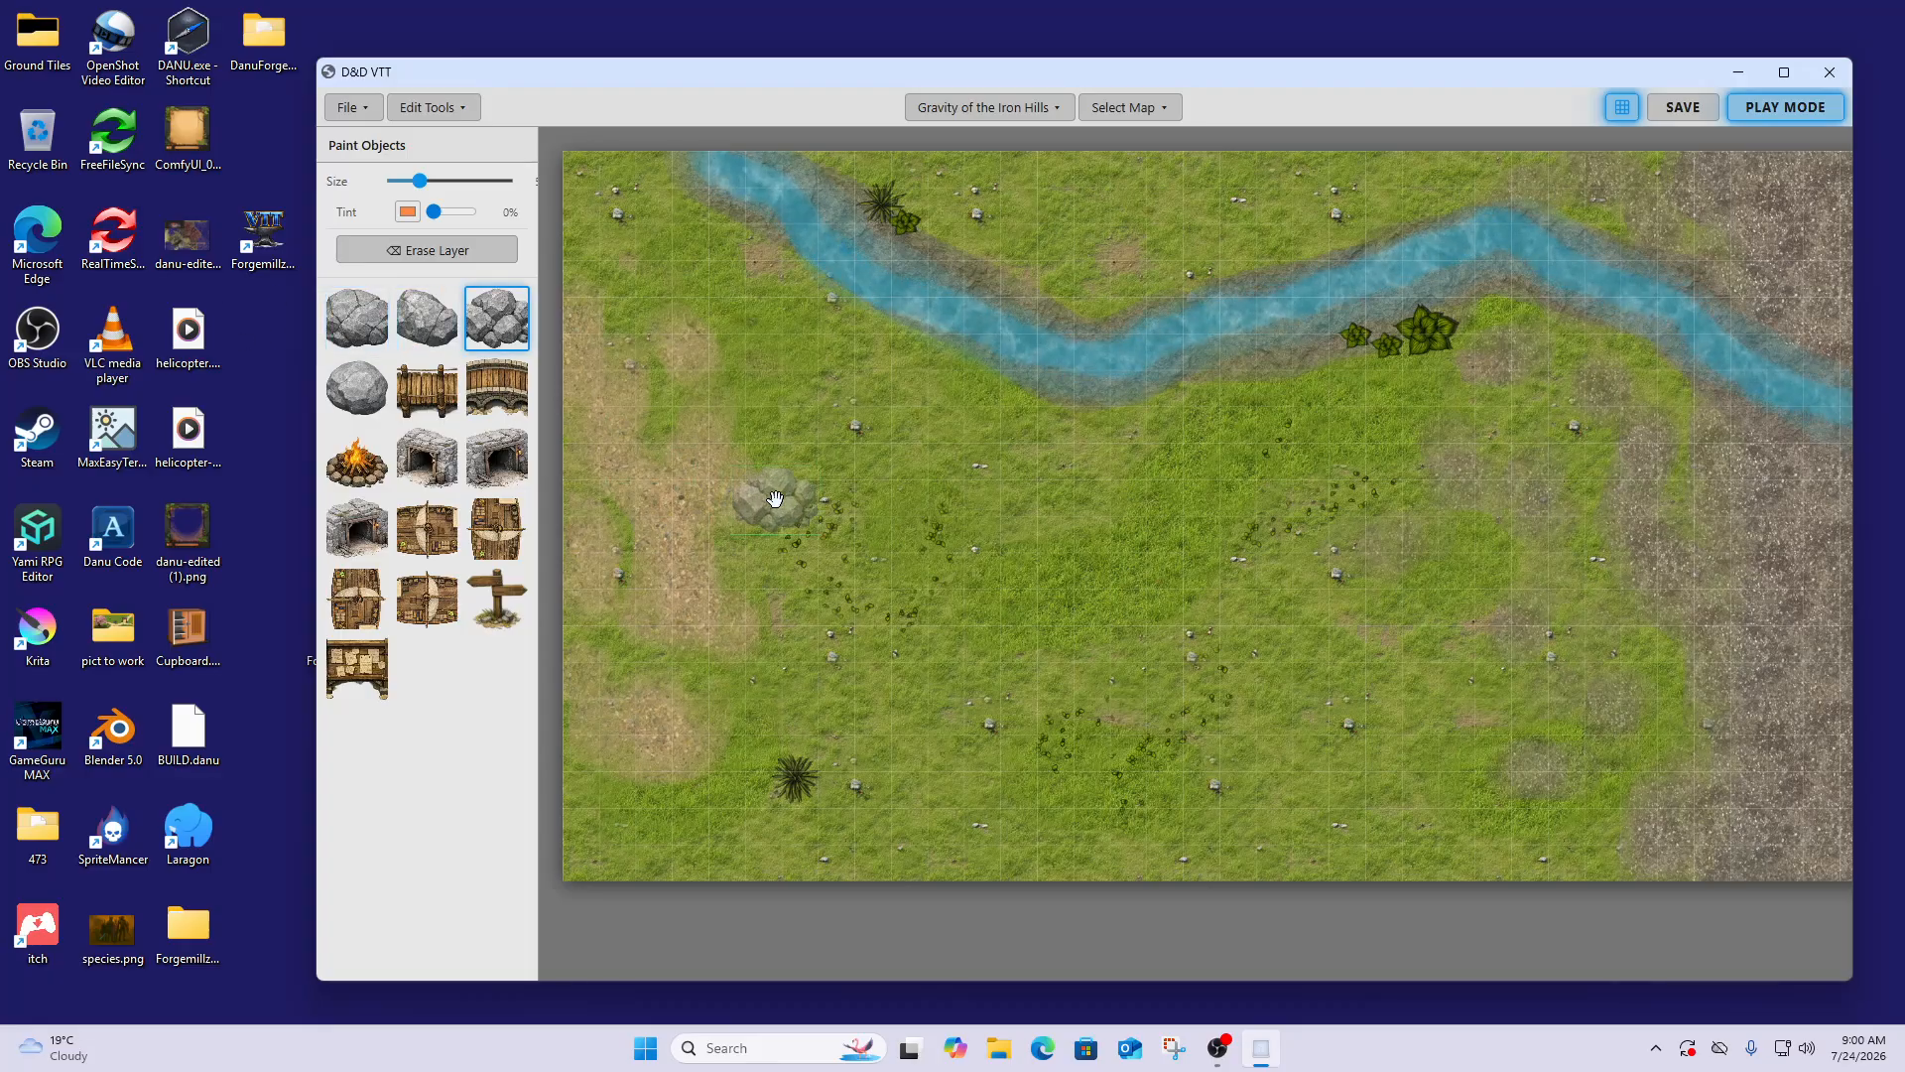
left_click_drag(420, 181, 497, 204)
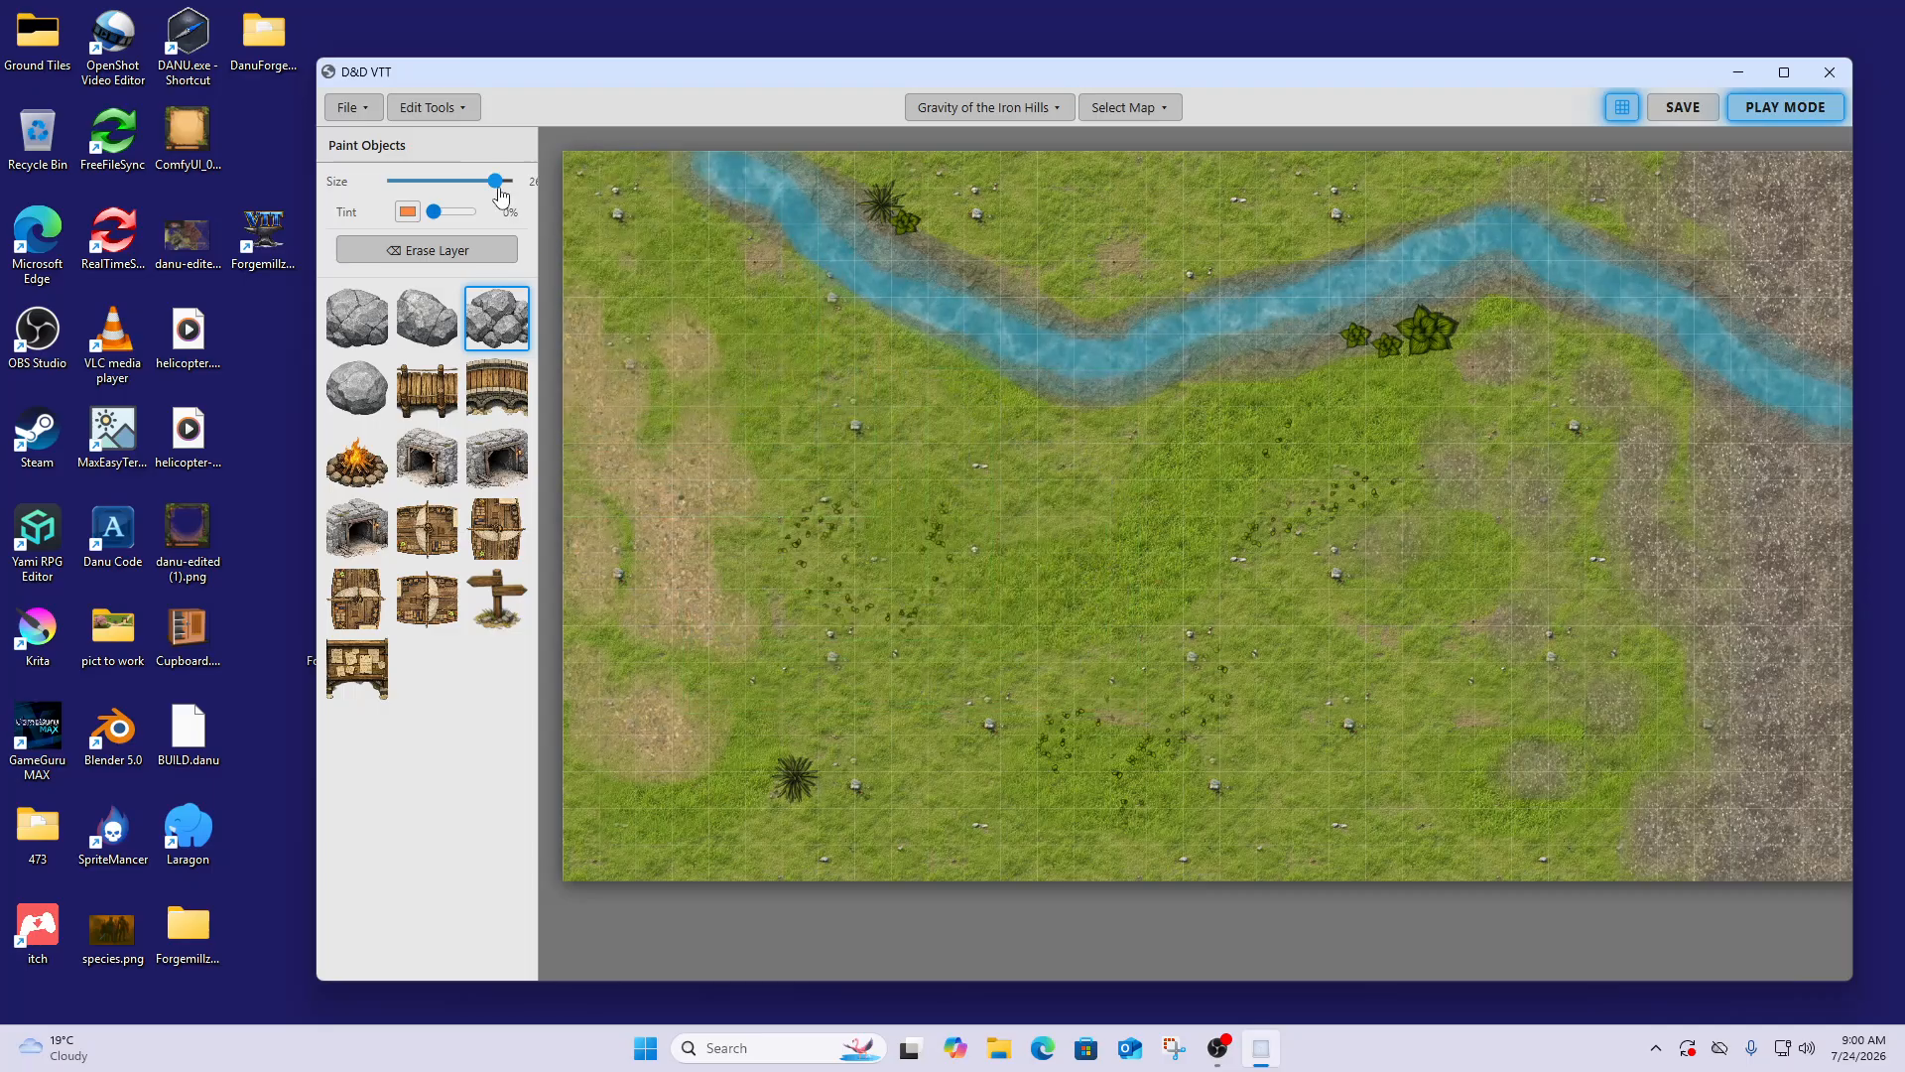
left_click_drag(501, 195, 406, 196)
left_click_drag(405, 186, 421, 182)
Set the object tint colour to a sandy brown with RGB 177, 146, 93
left_click(408, 213)
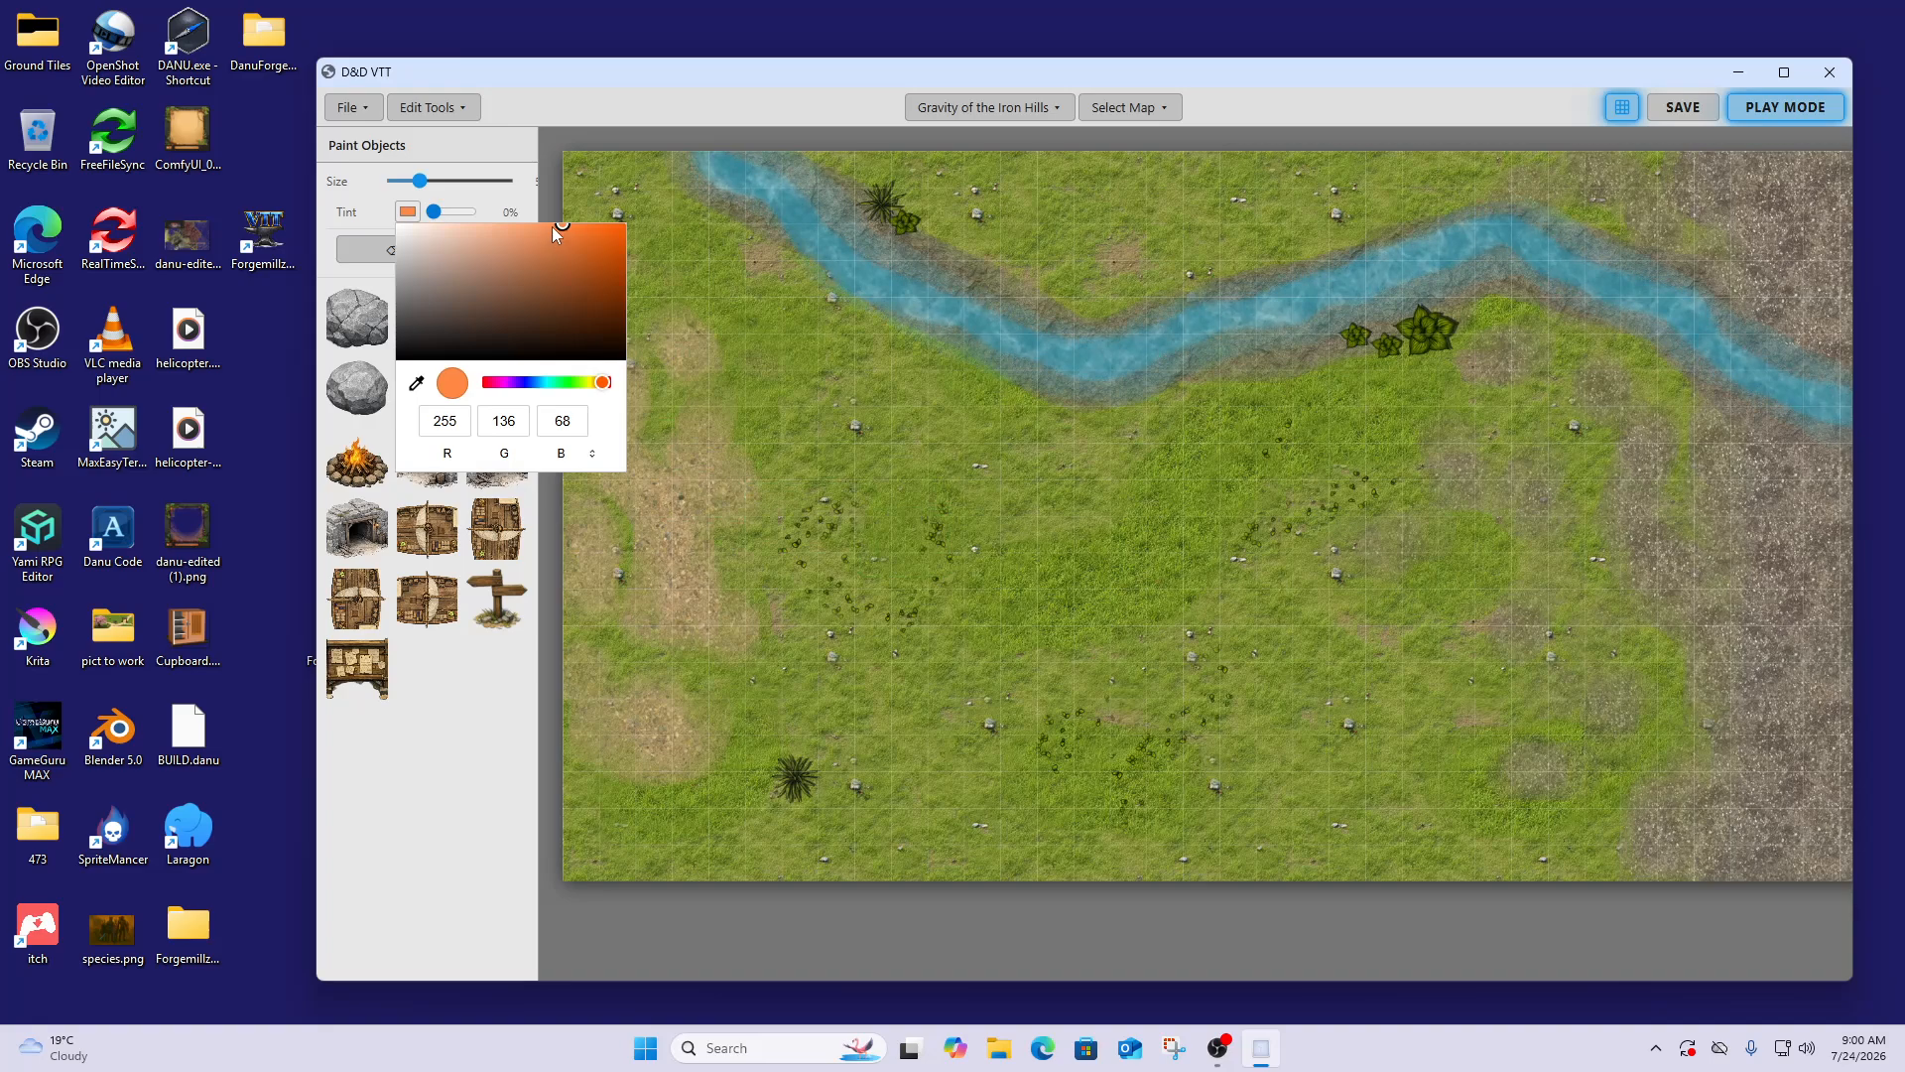
mouse_move(562, 225)
left_mouse_down()
mouse_move(493, 306)
mouse_move(503, 275)
left_mouse_up()
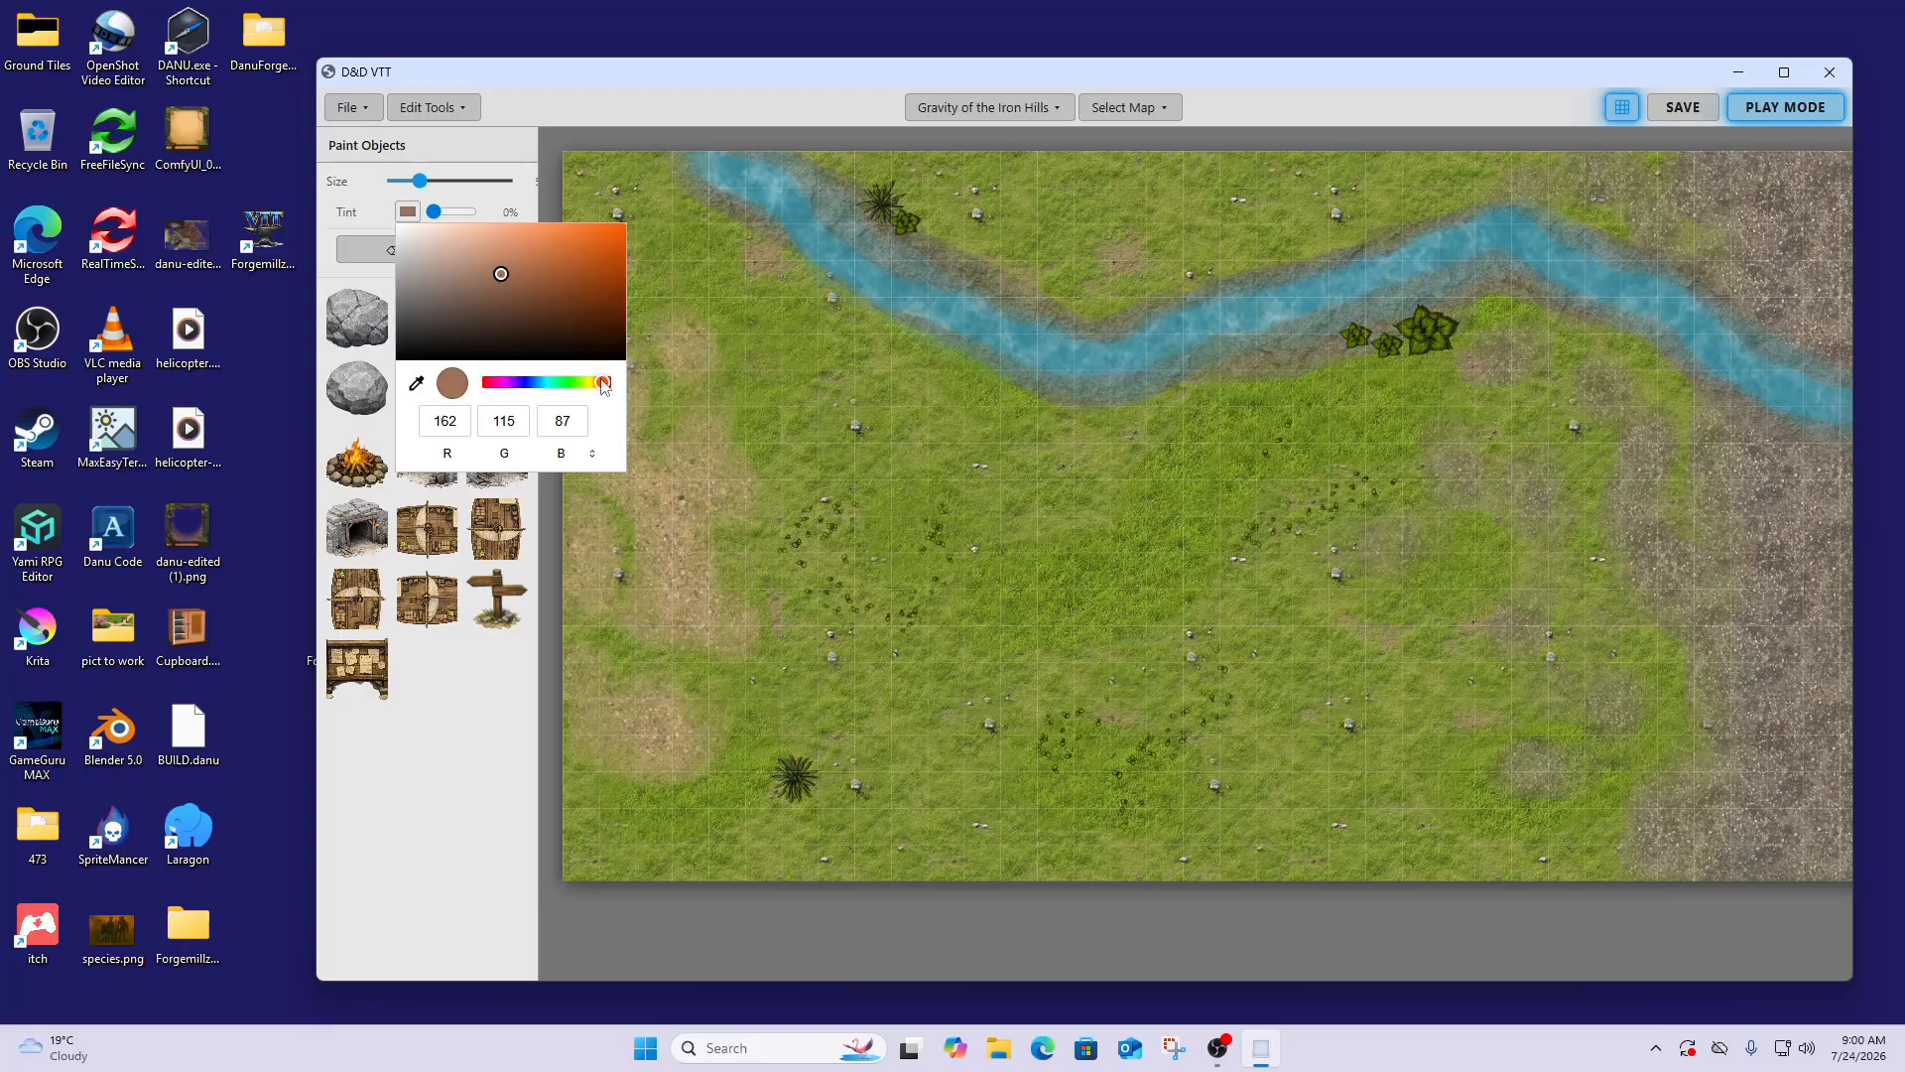
left_click(598, 383)
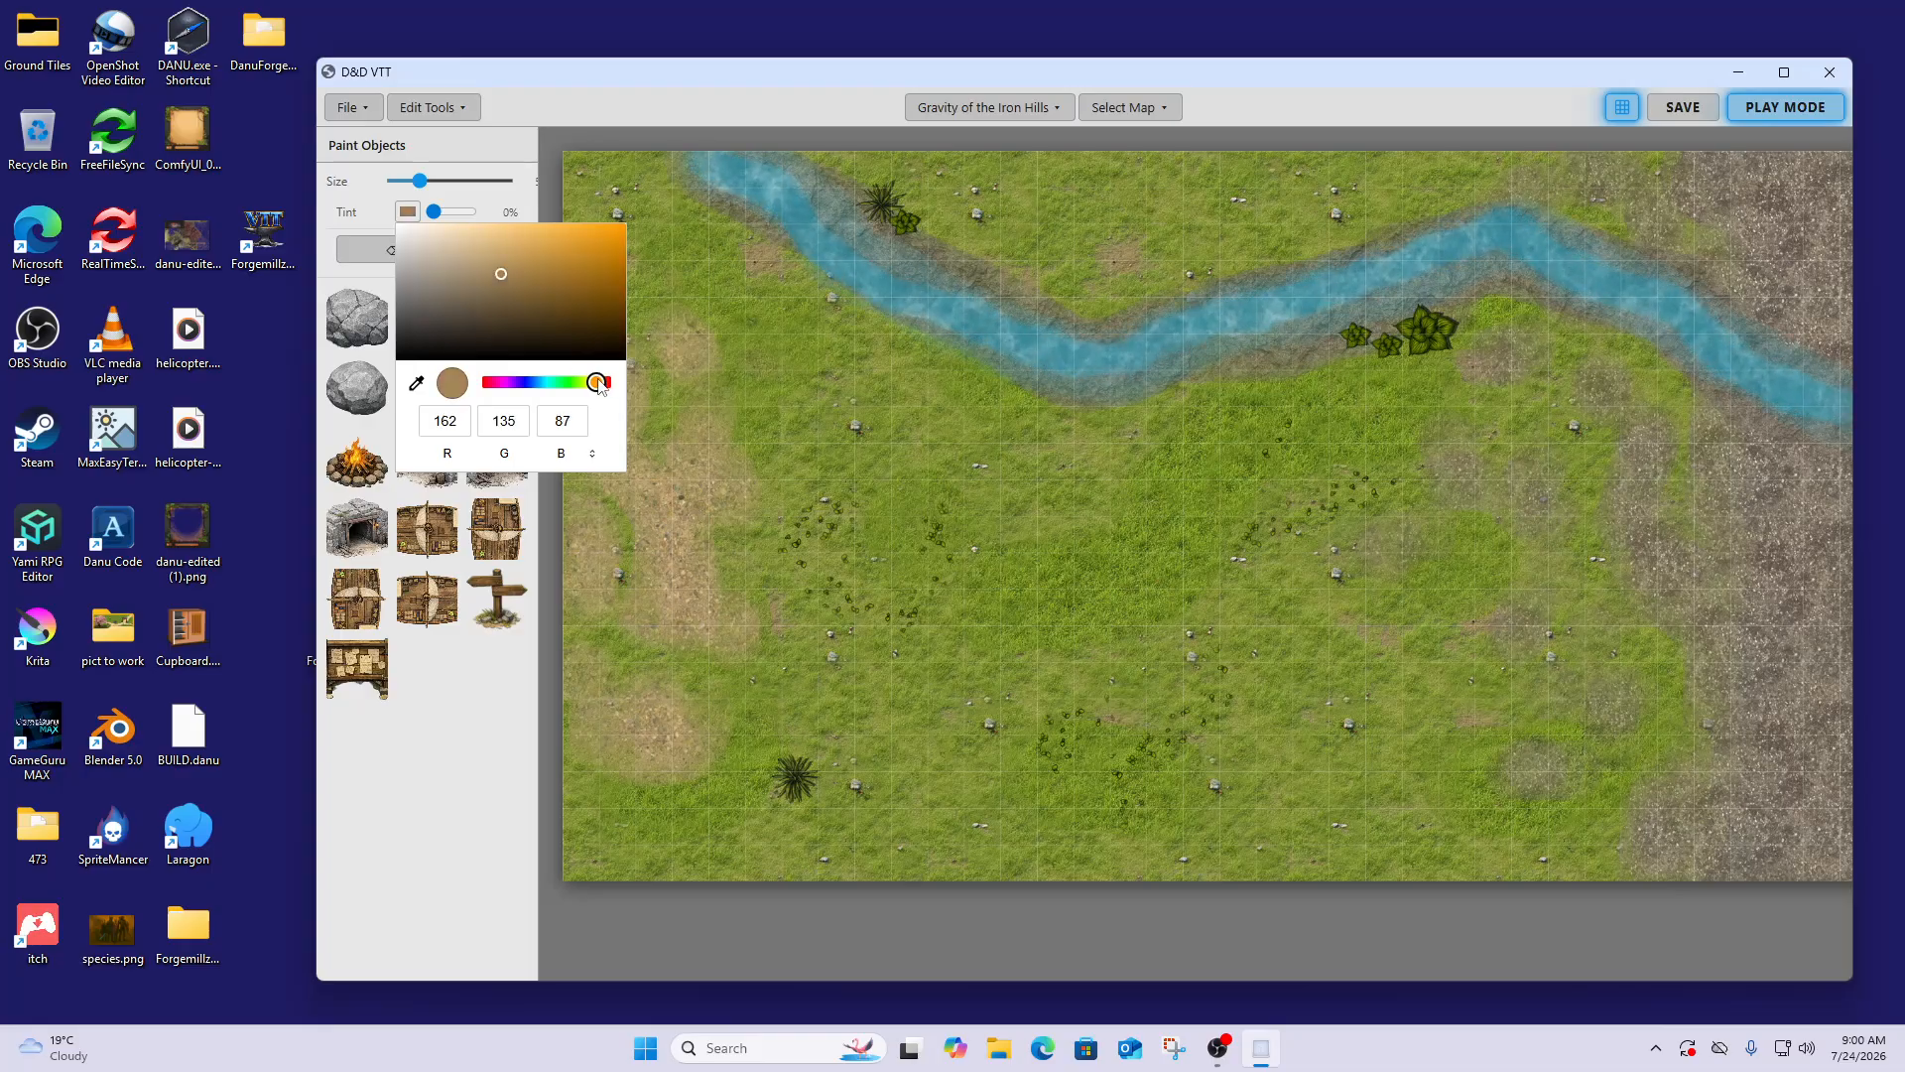
left_click(504, 266)
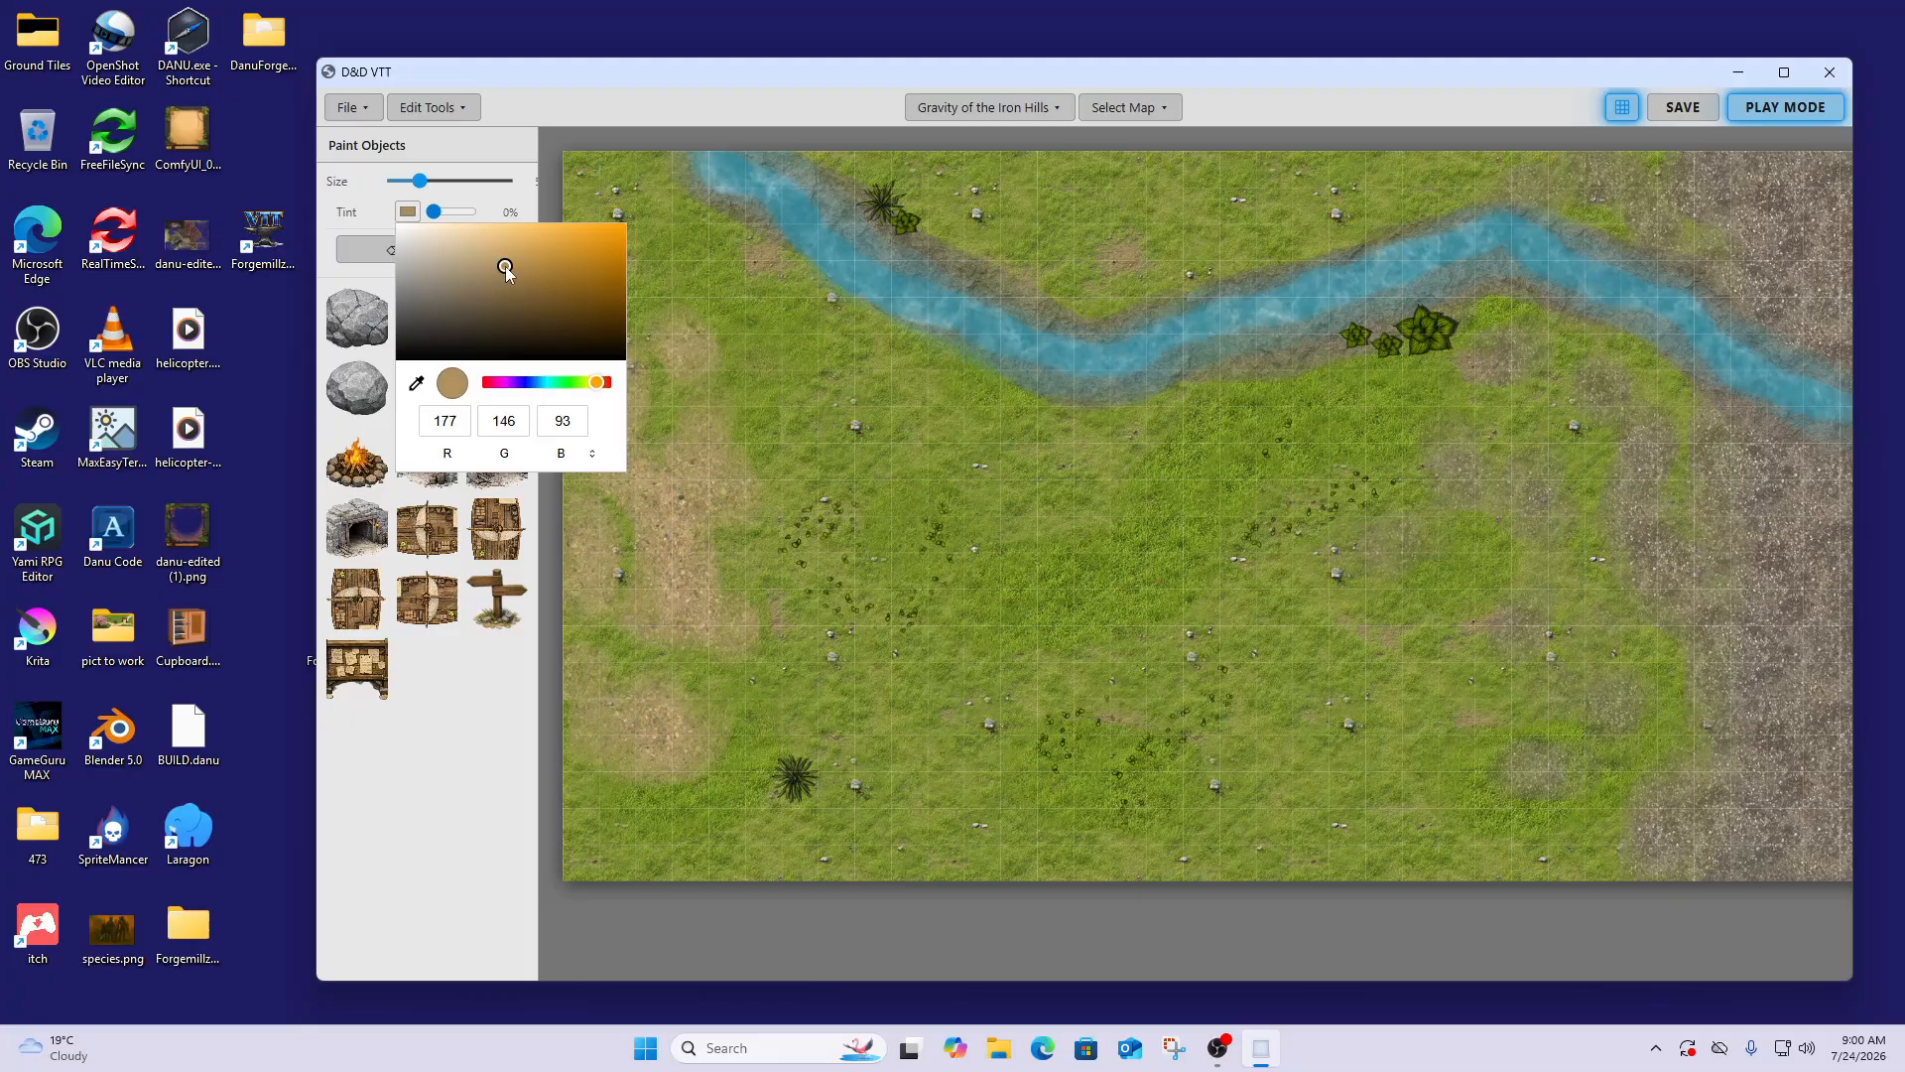
Raise the tint strength to 78% and place a rock pile on the lower dirt patch in the southwest
left_click(469, 196)
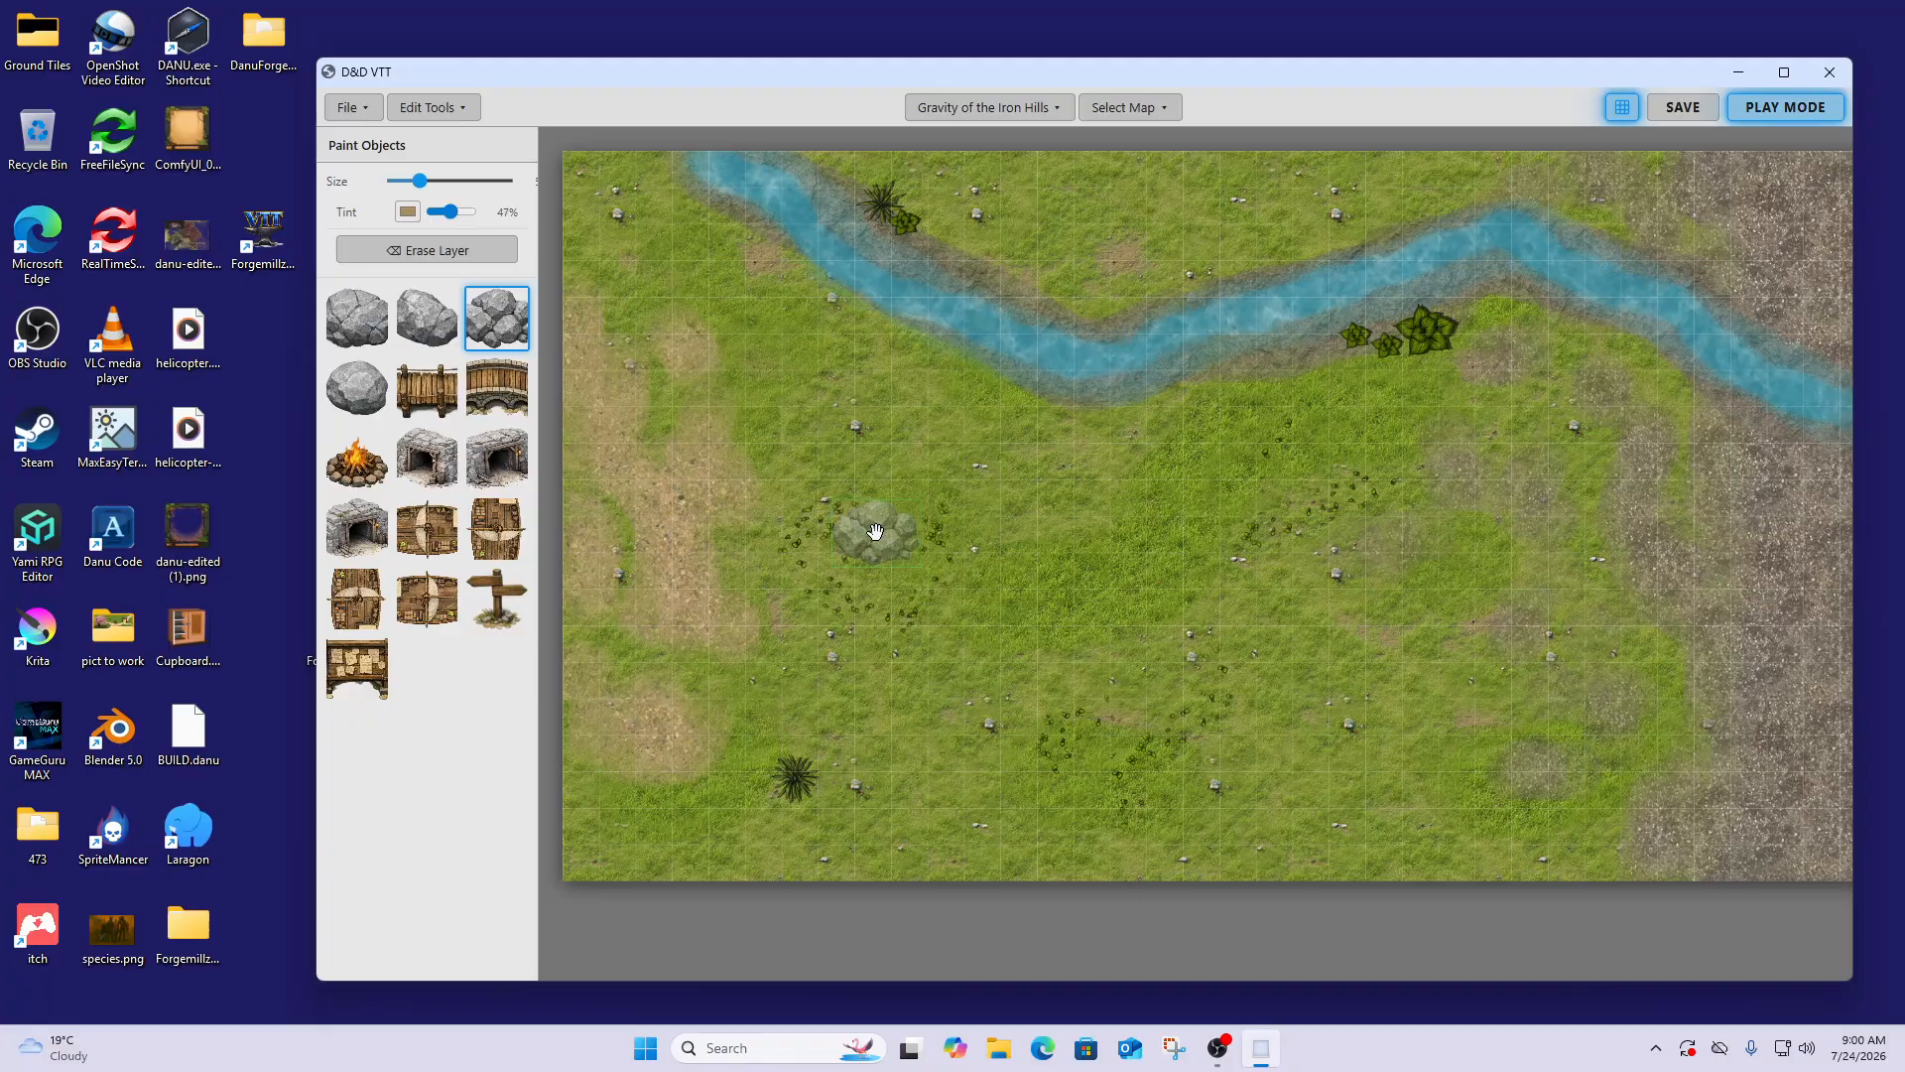
left_click_drag(458, 215, 467, 213)
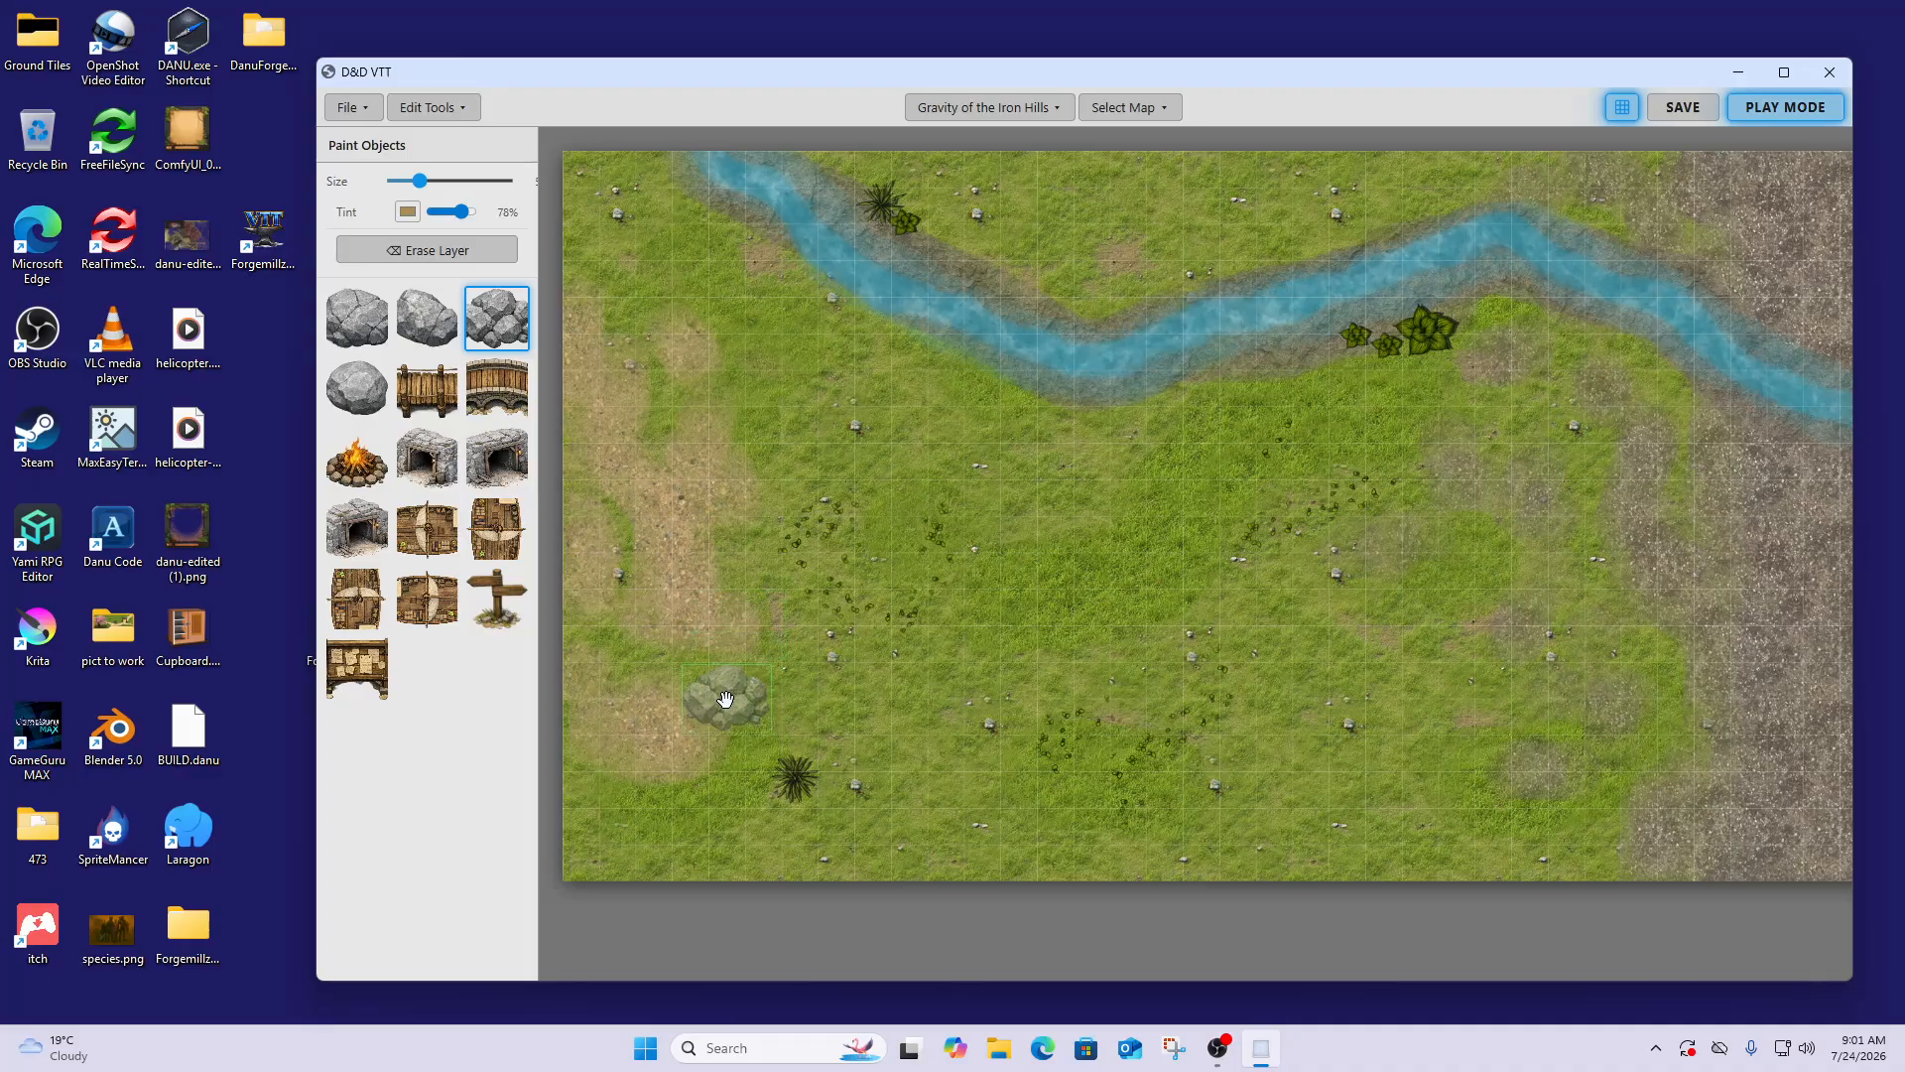
left_click(708, 725)
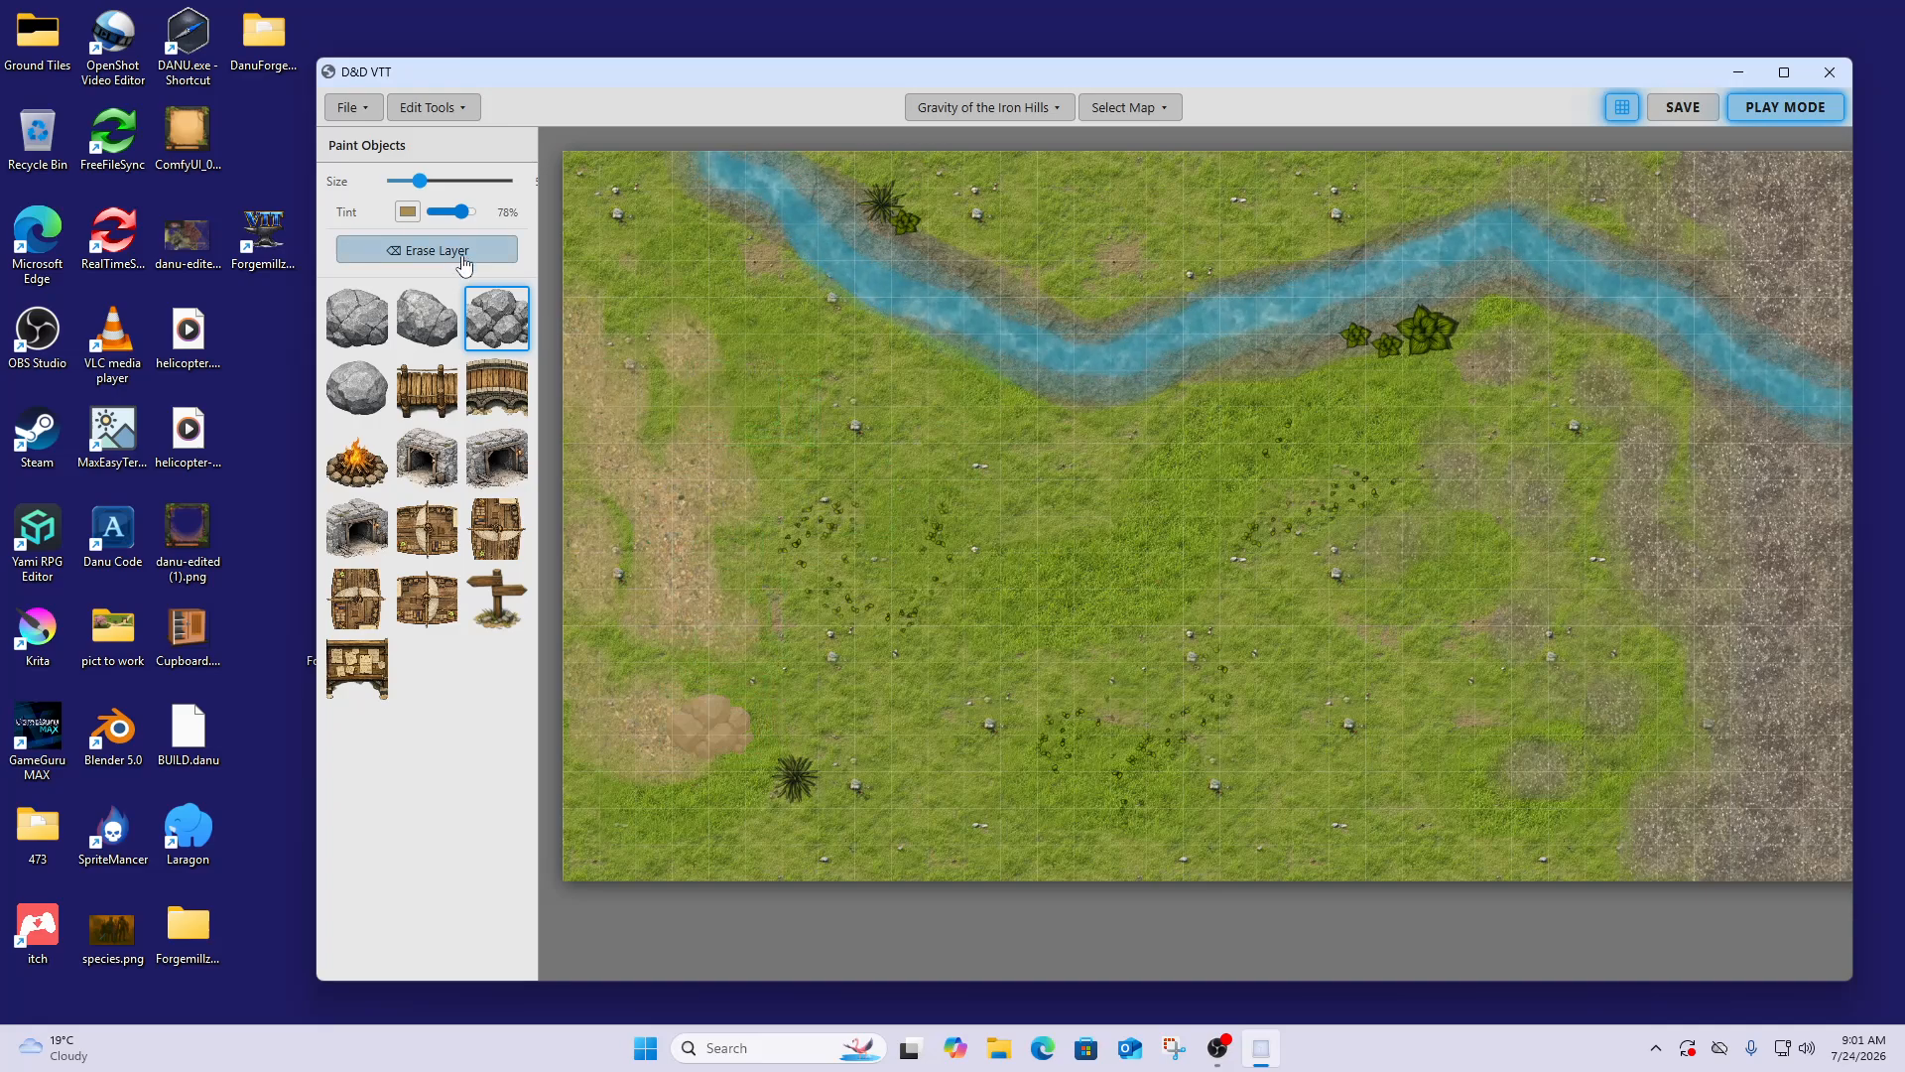
Lower the tint to 25% and 31% while placing rock piles beside the upper dirt patch and in the map's southwest corner
left_click_drag(463, 218, 440, 218)
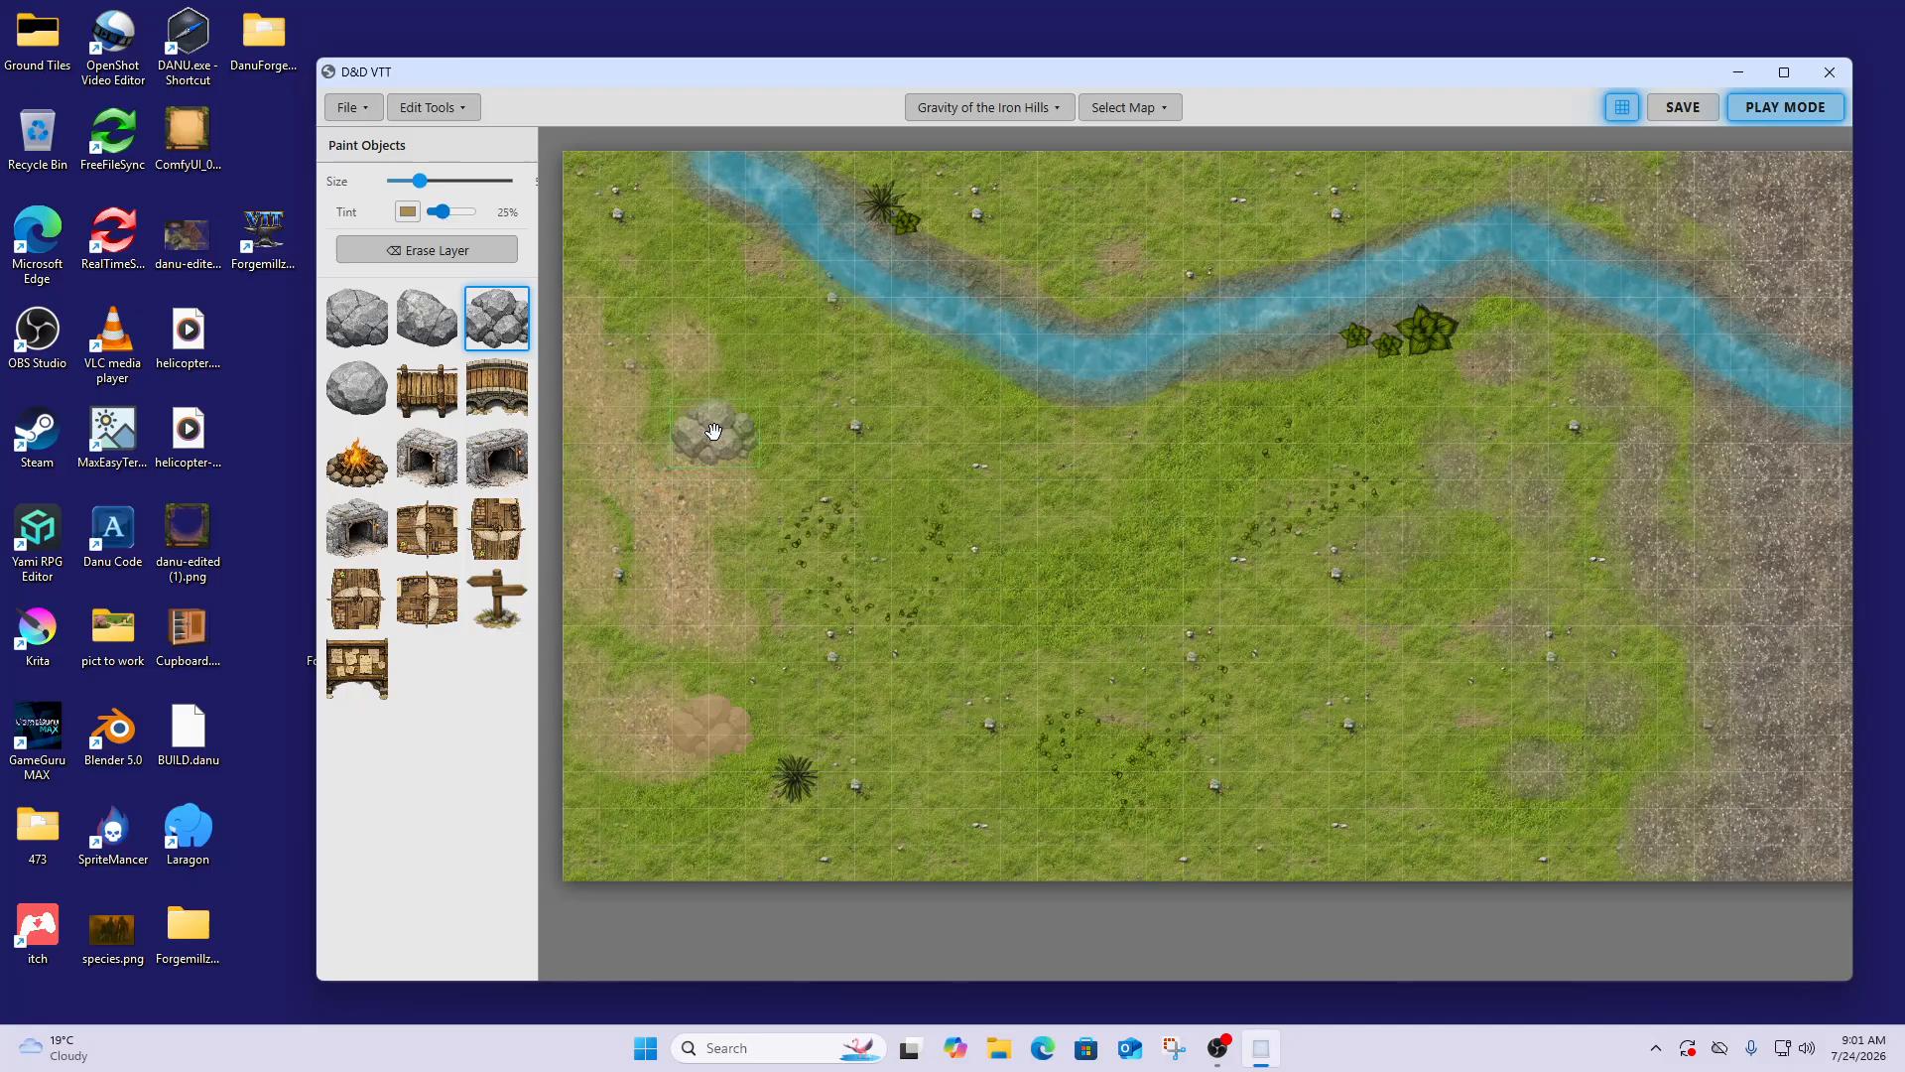
left_click(735, 415)
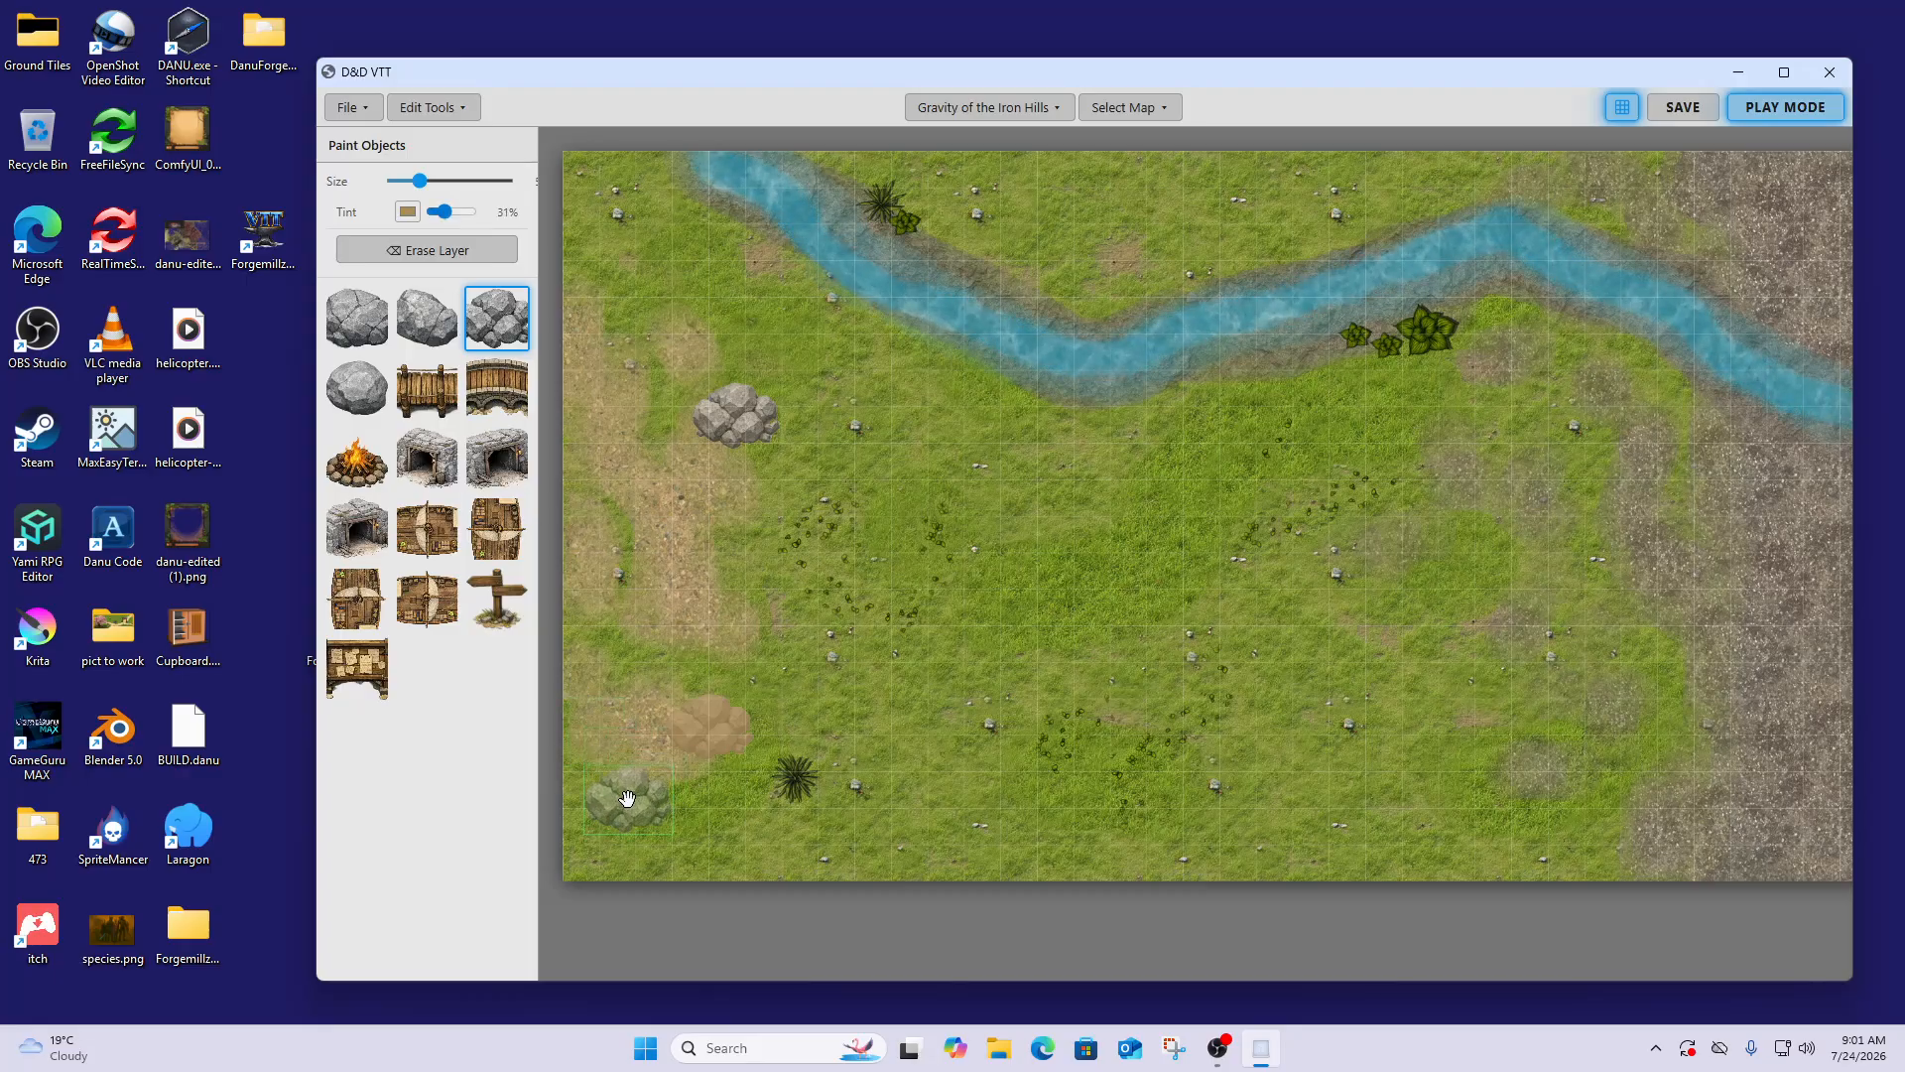
left_click(627, 799)
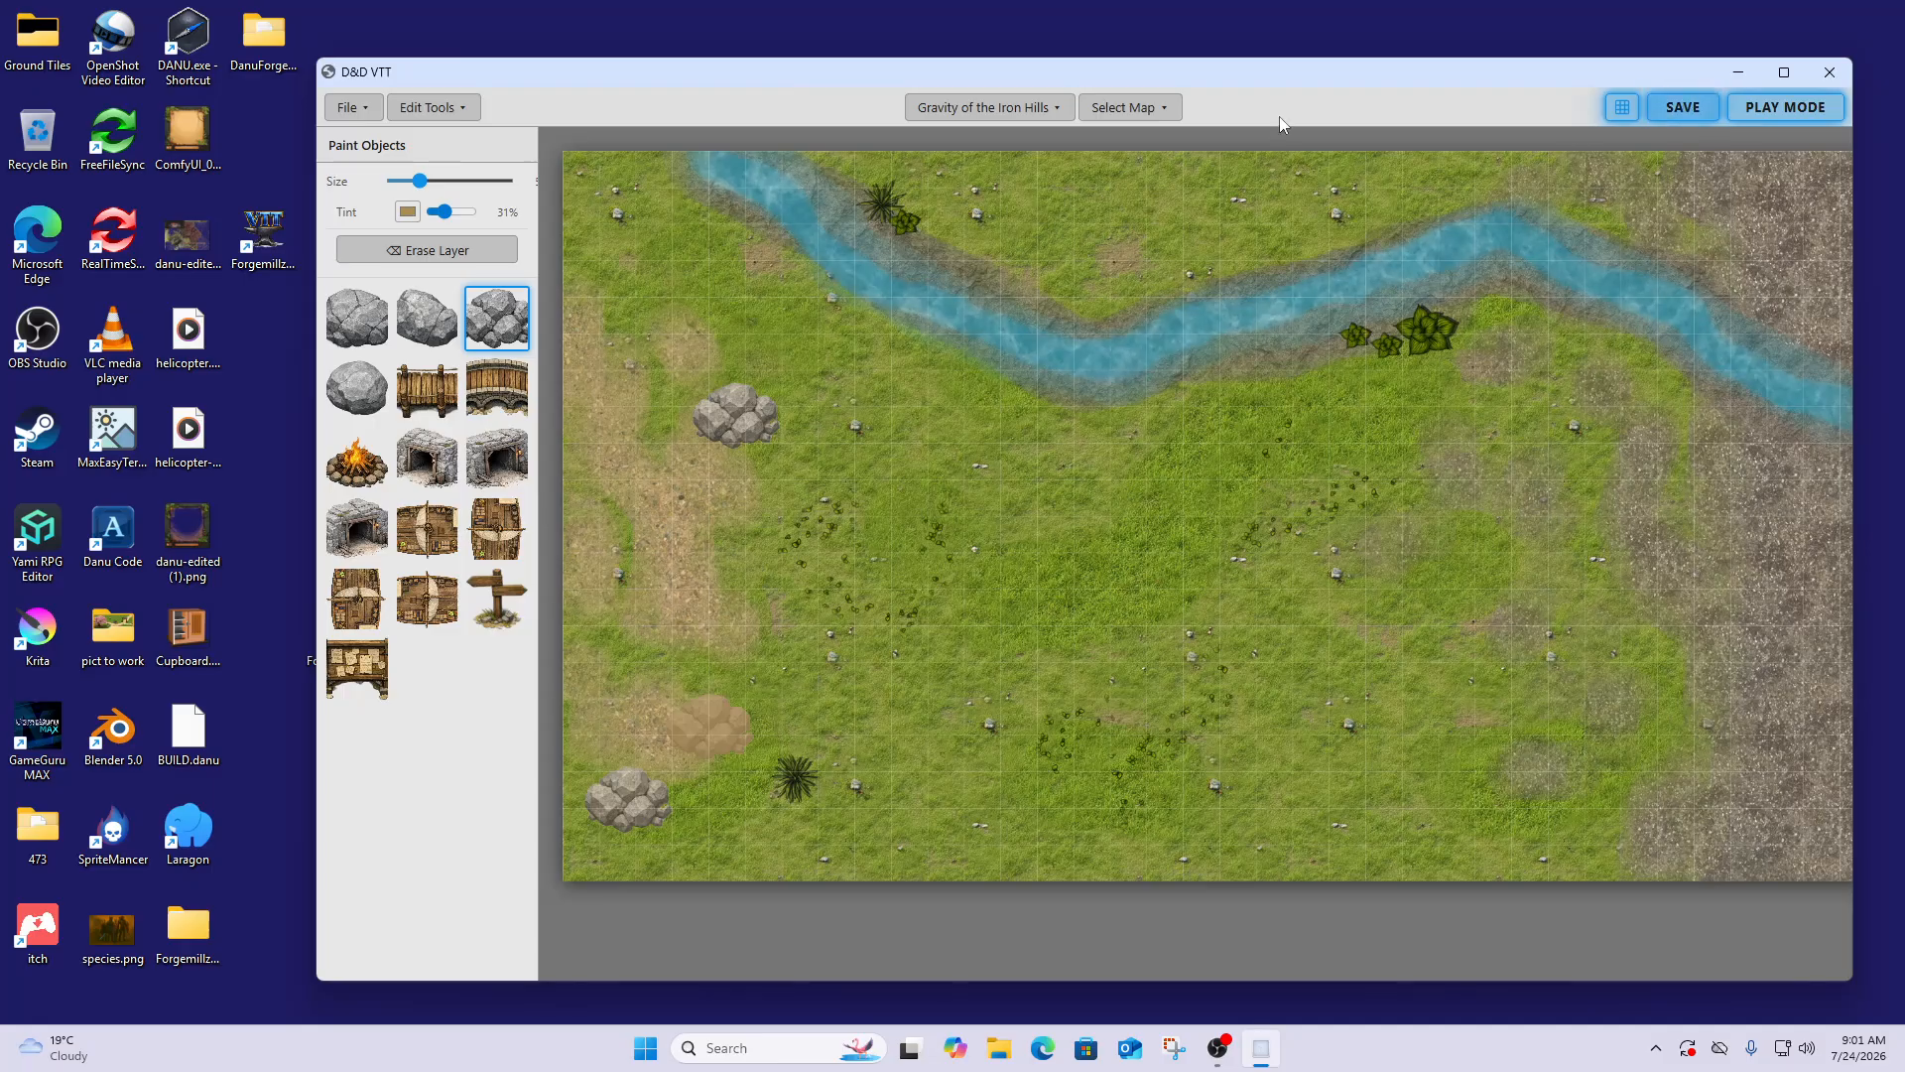
Delete the strongly tinted rock pile on the lower dirt patch and save the map
left_click(431, 115)
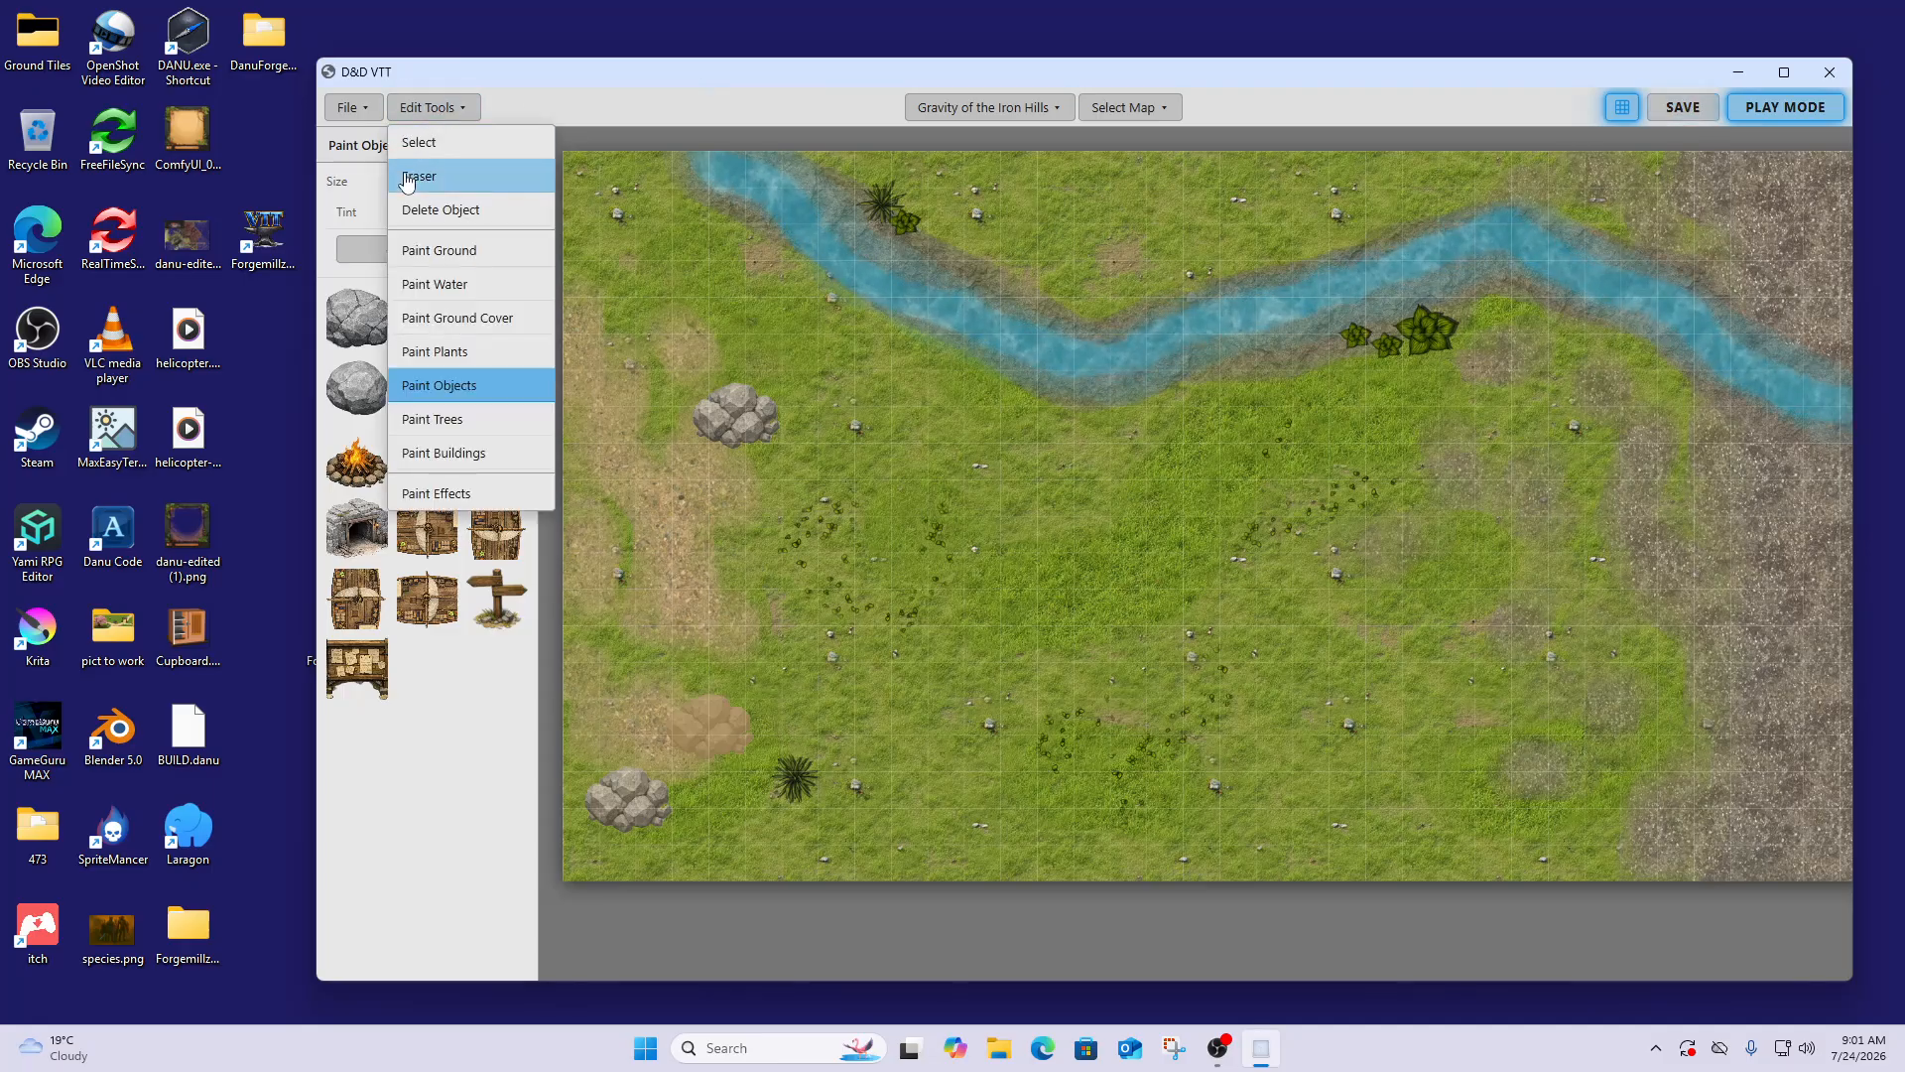
left_click(421, 203)
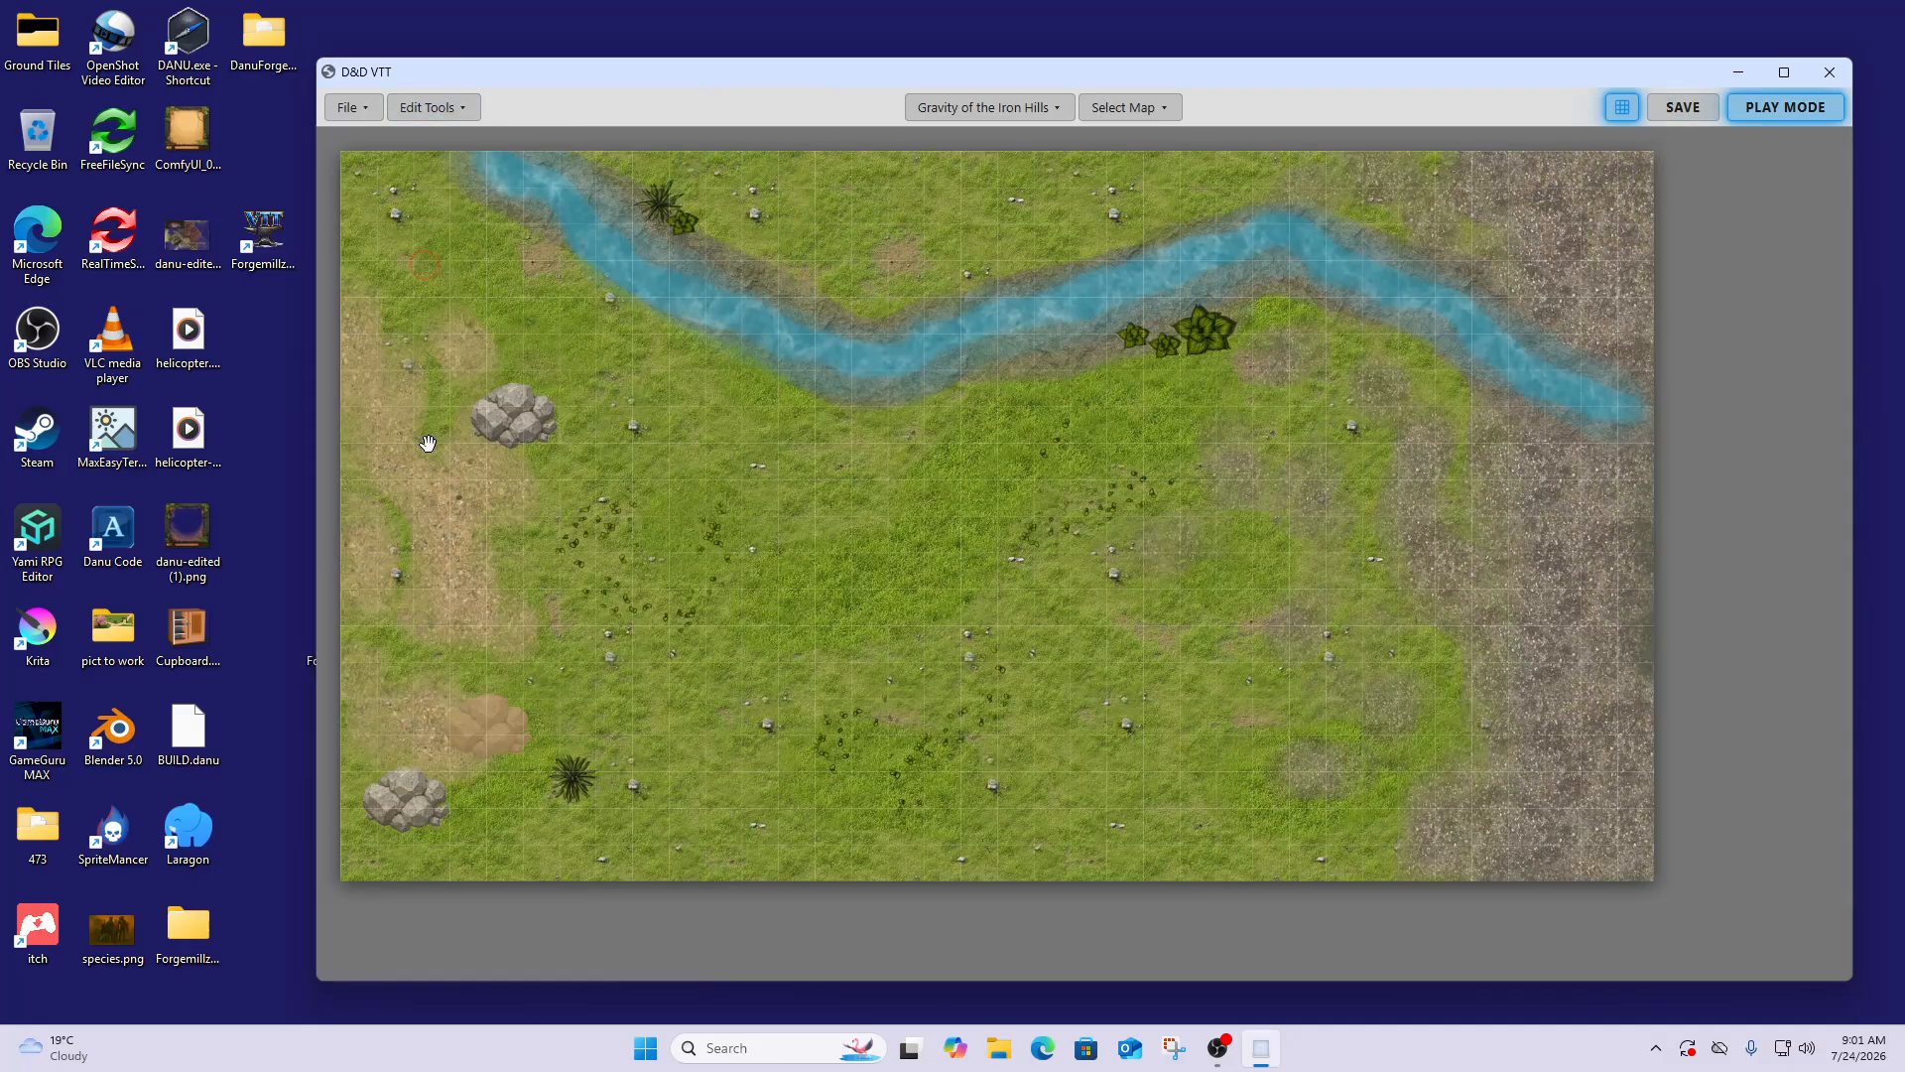
mouse_move(481, 719)
left_mouse_down()
mouse_move(460, 706)
mouse_move(522, 728)
mouse_move(457, 714)
mouse_move(486, 746)
mouse_move(471, 735)
left_mouse_up()
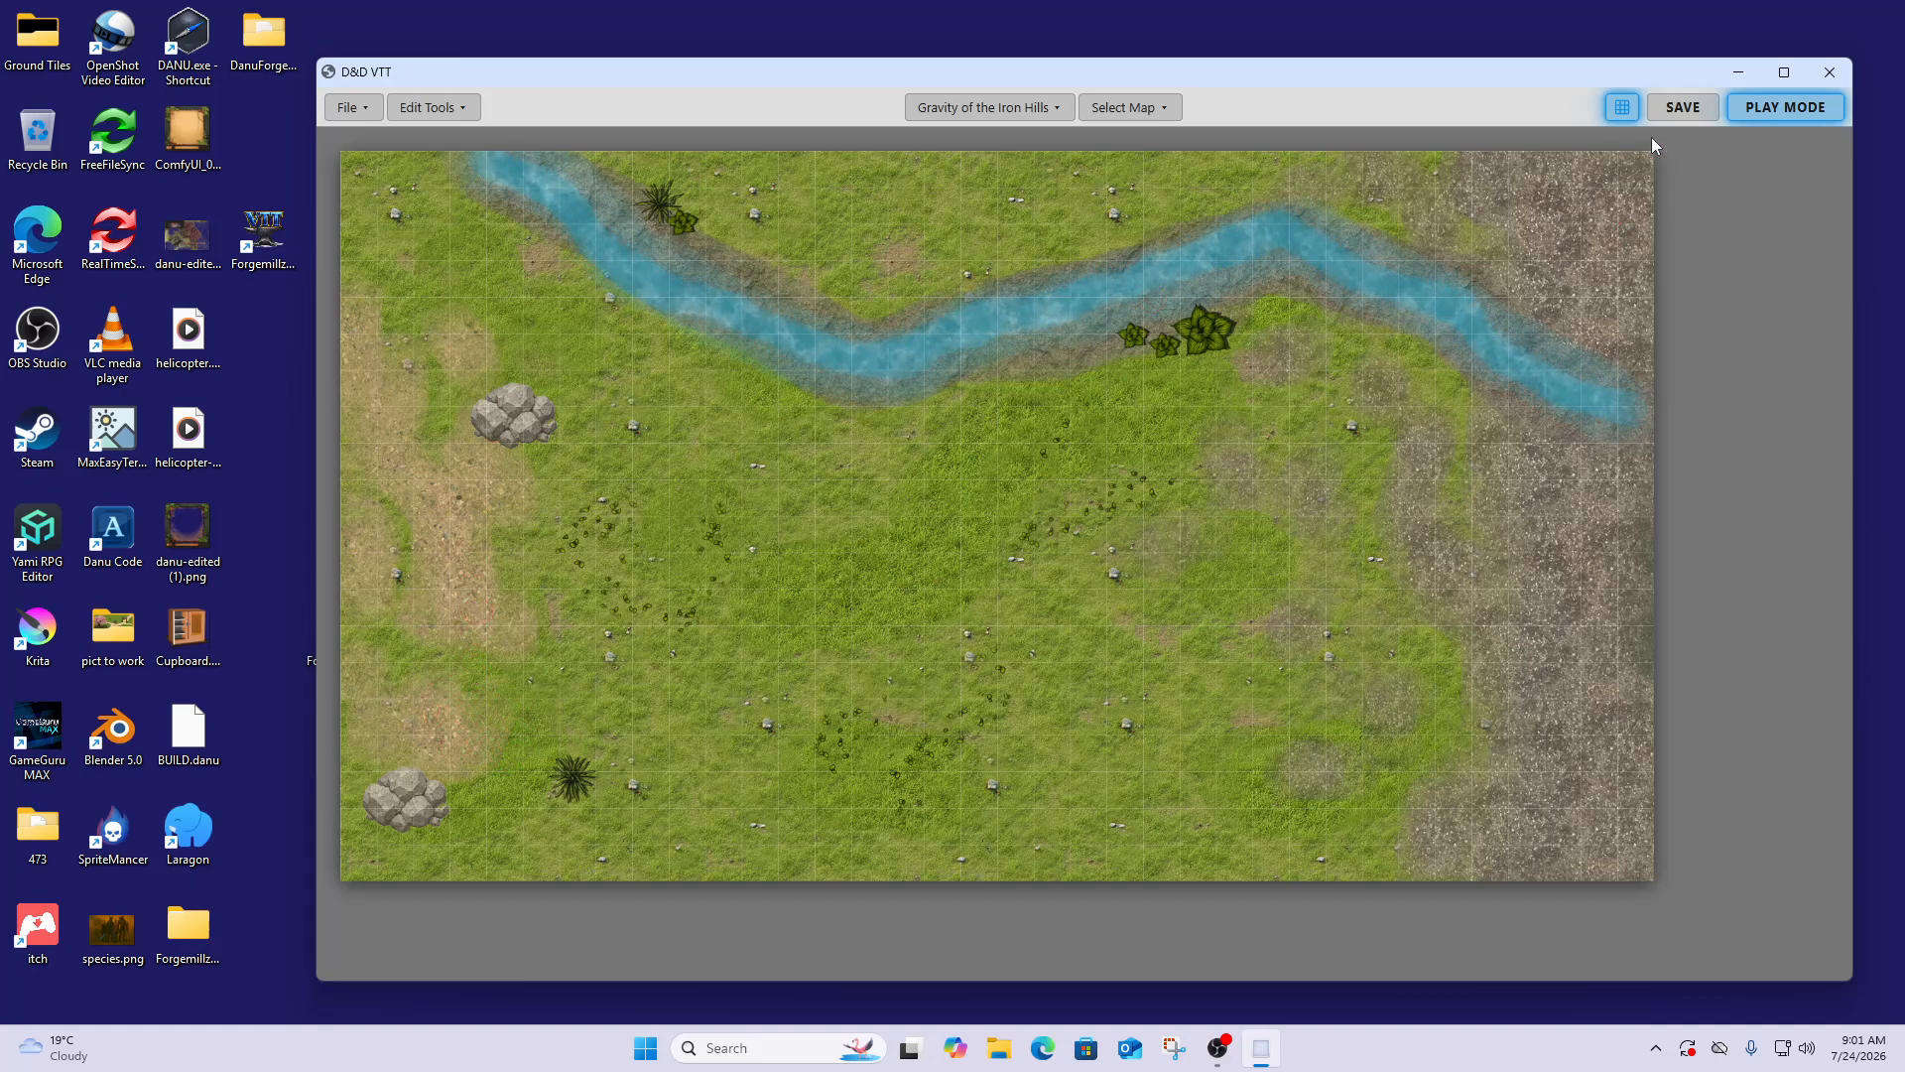
left_click(1673, 110)
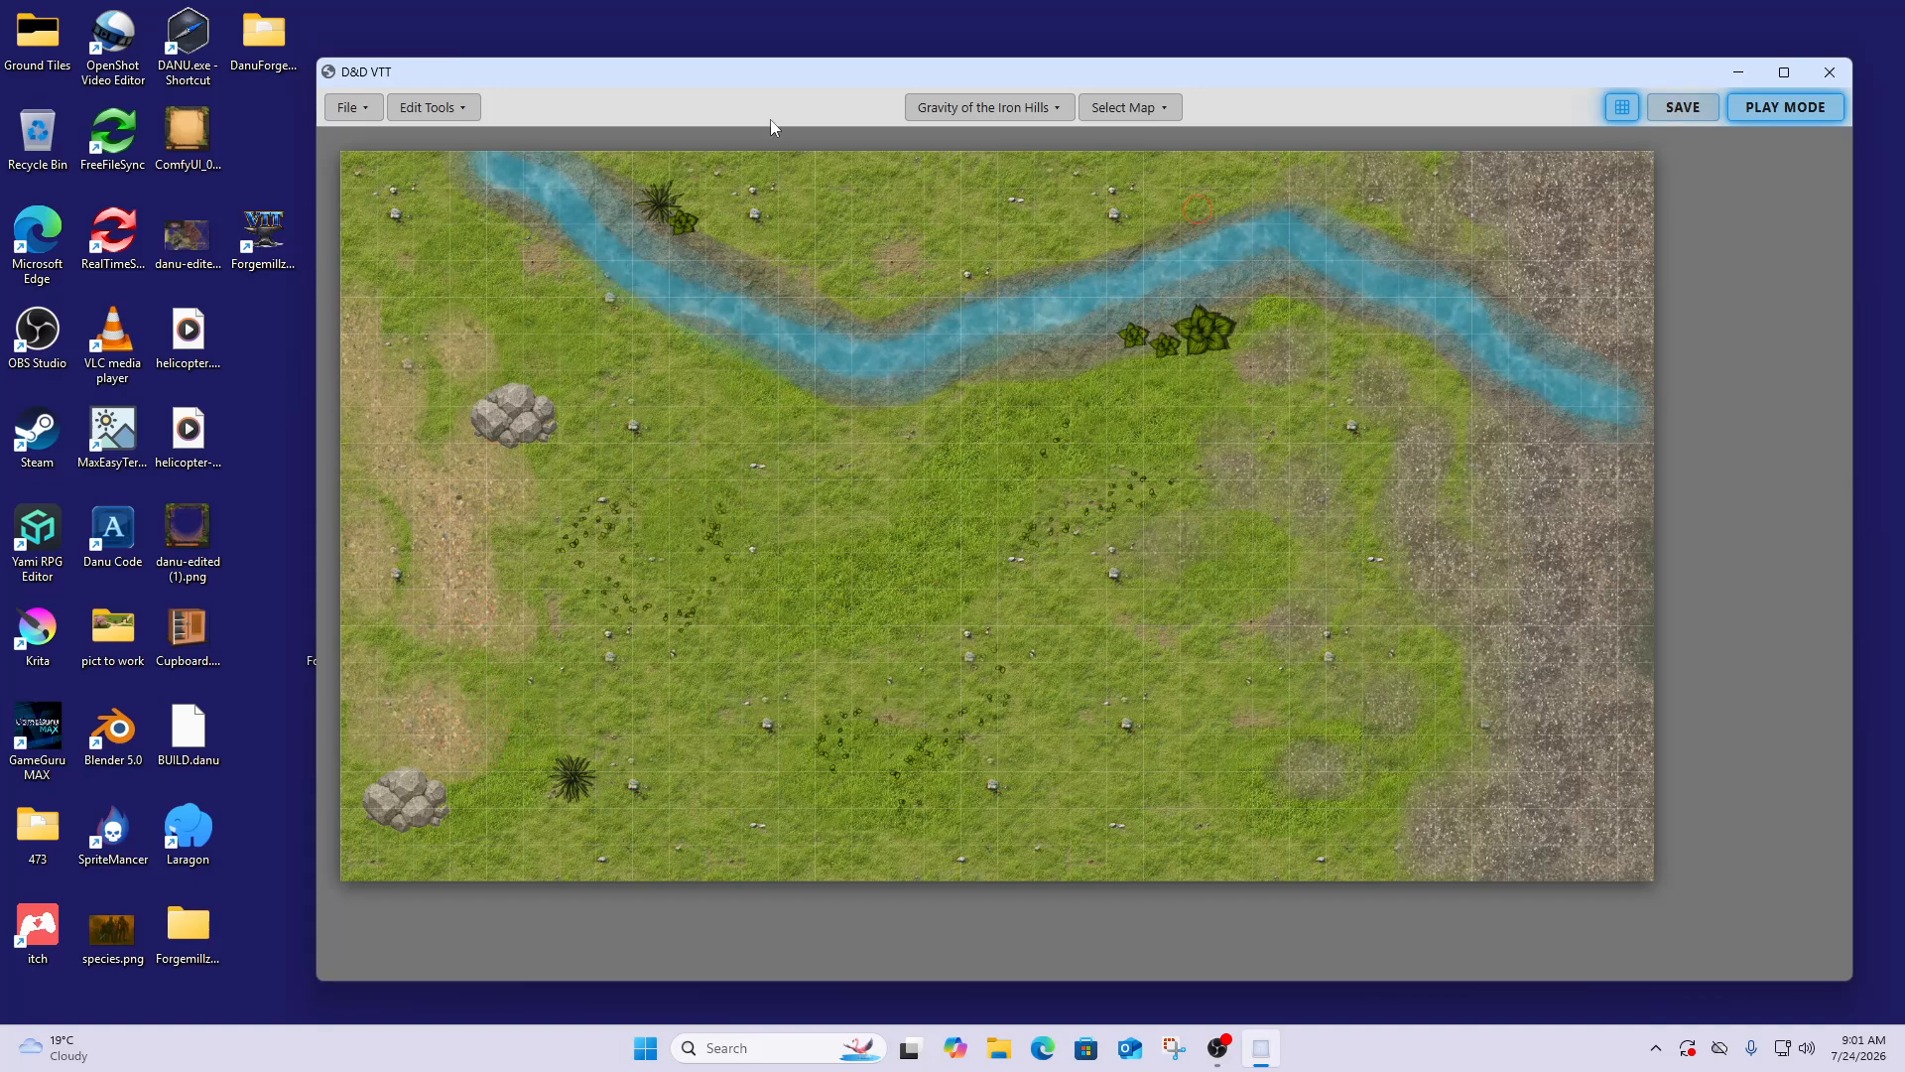
Choose the bright green tree for painting, reduce its size and sway amount, and set its tint to 0%
left_click(433, 107)
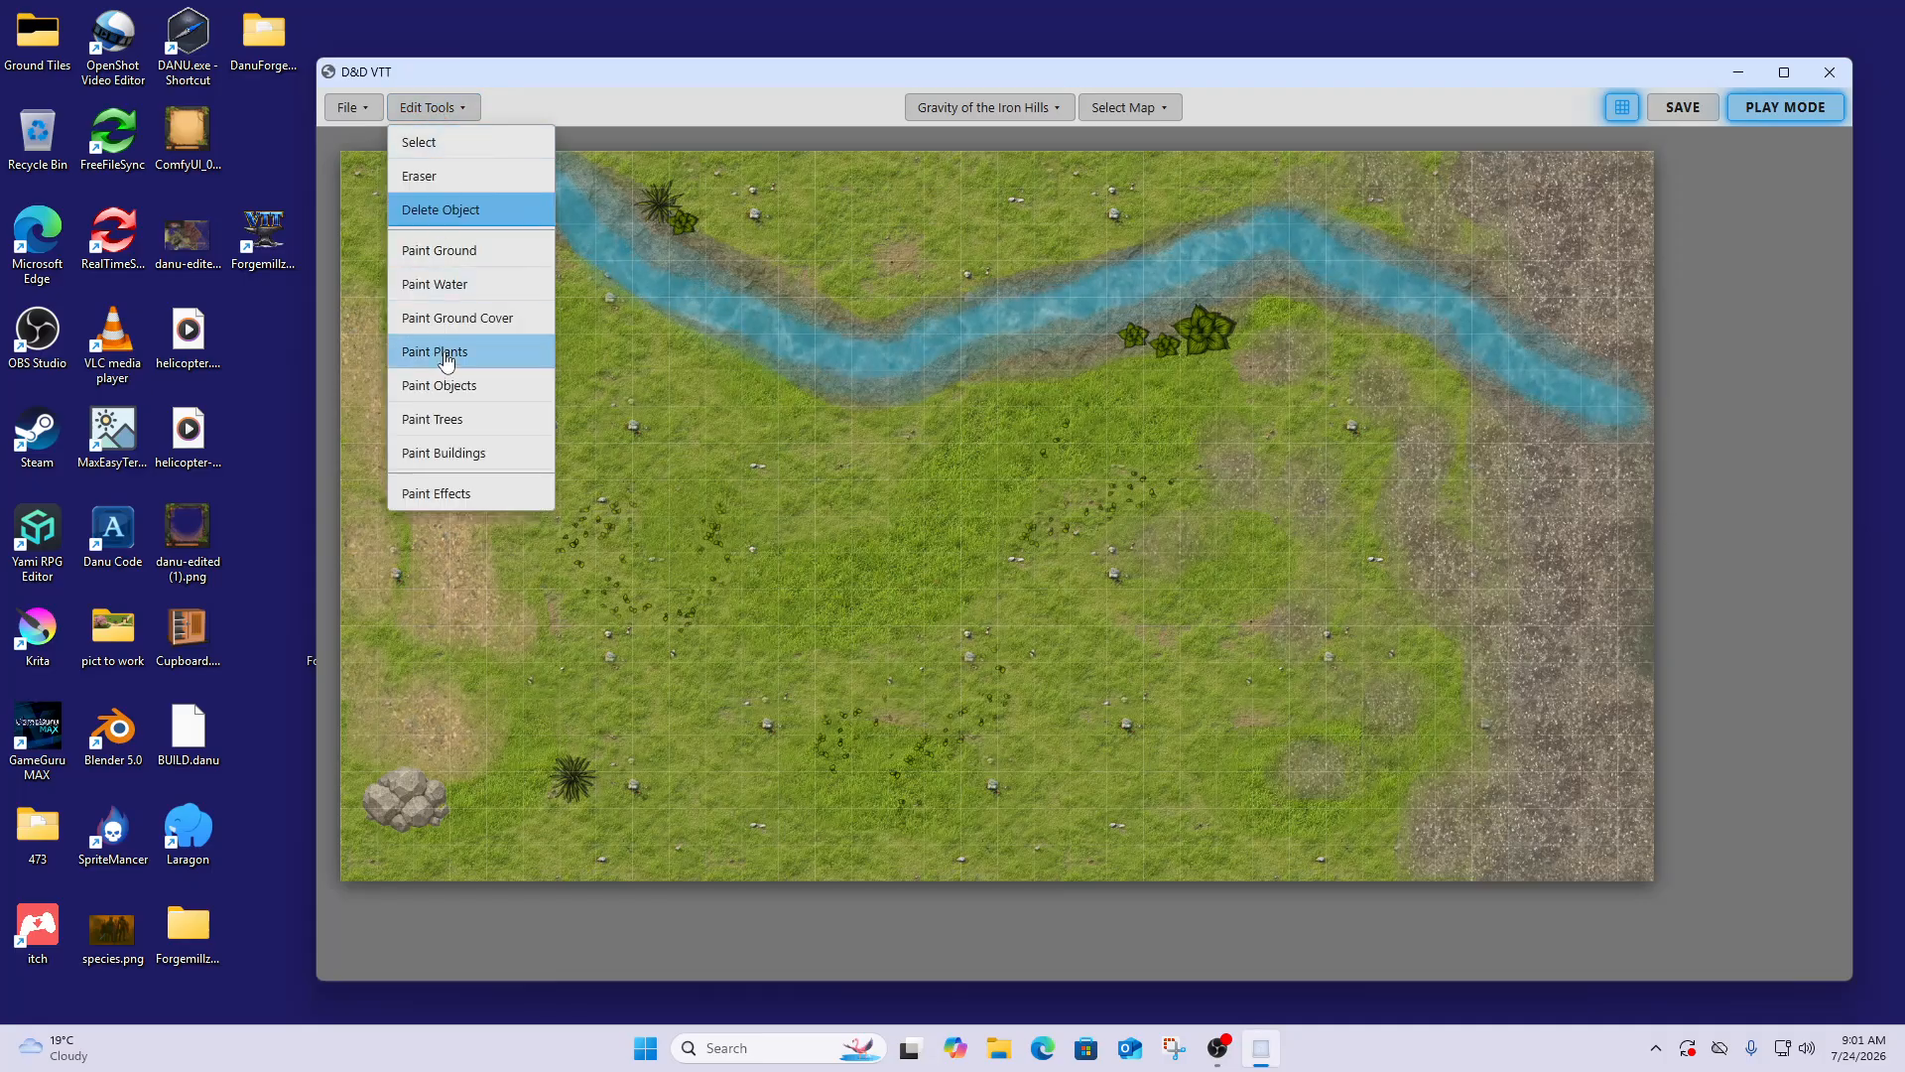
left_click(457, 425)
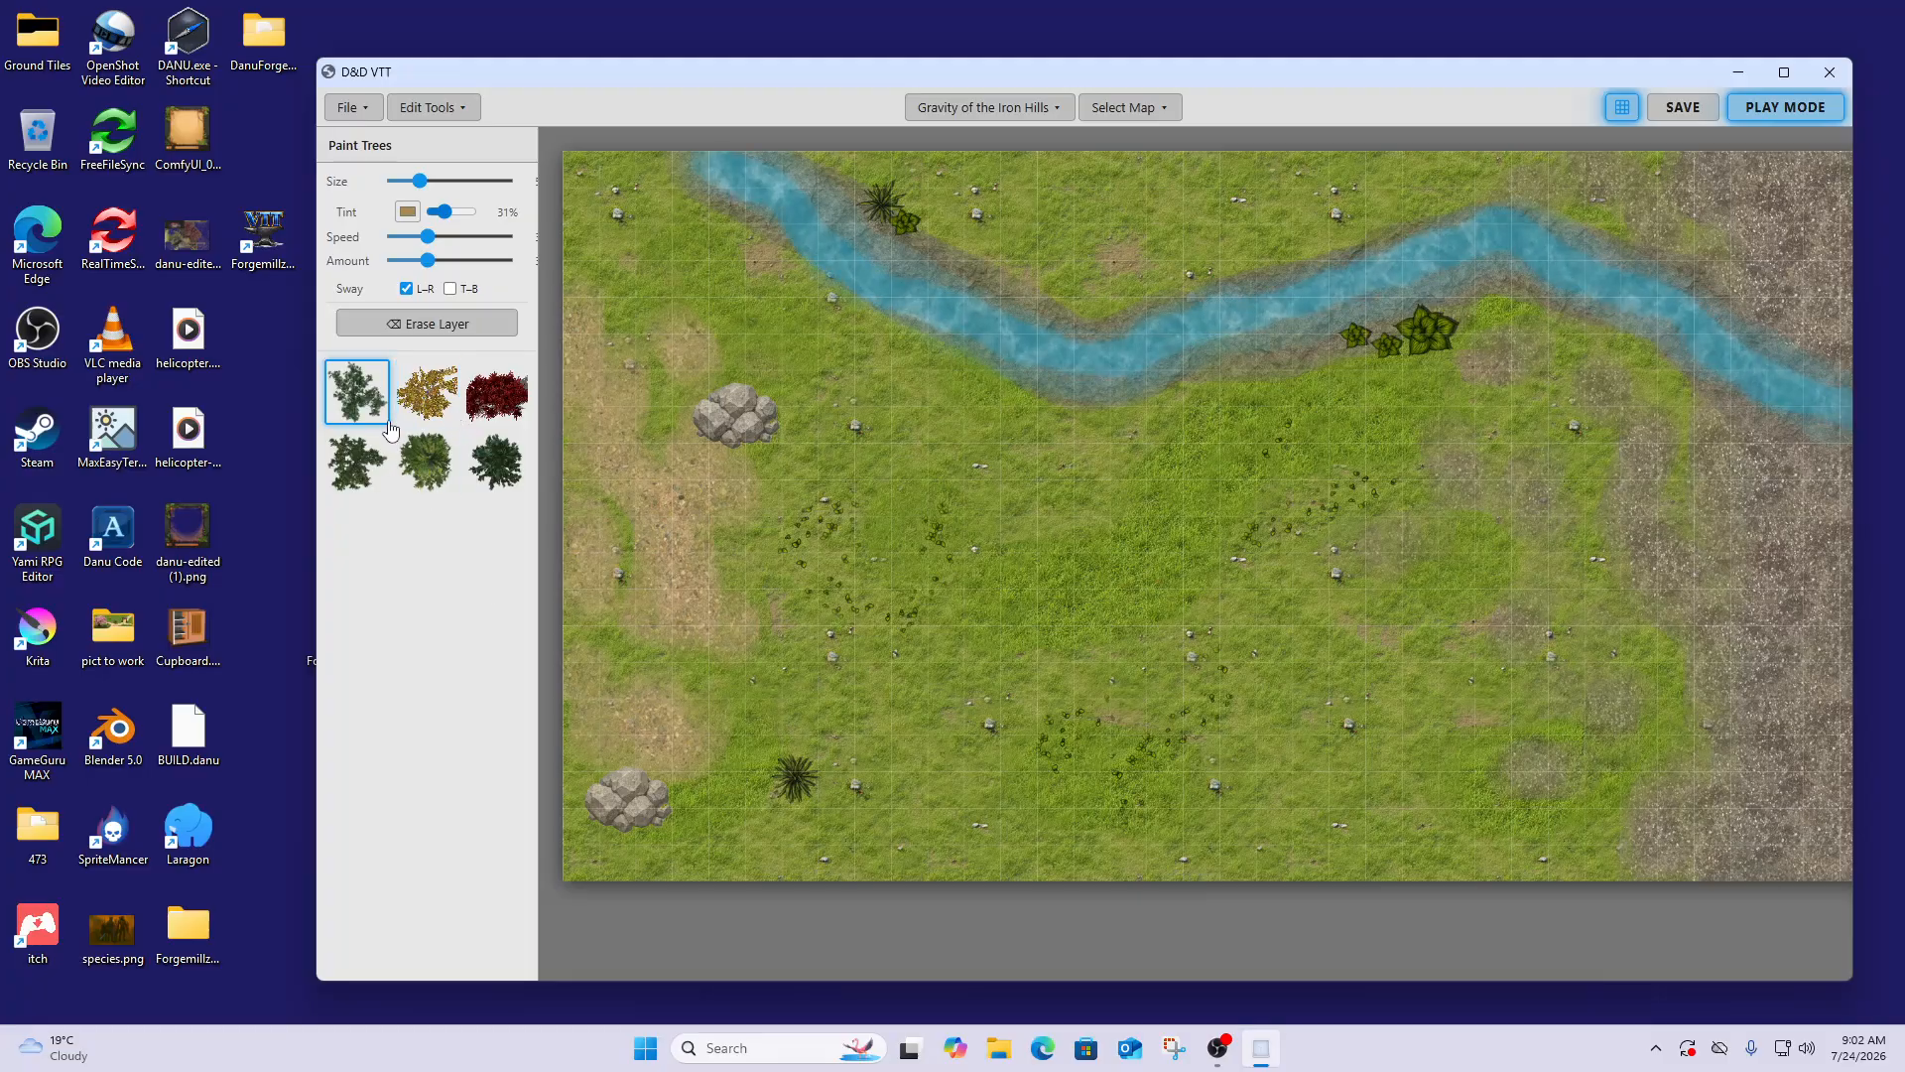
left_click(437, 479)
left_click(901, 575)
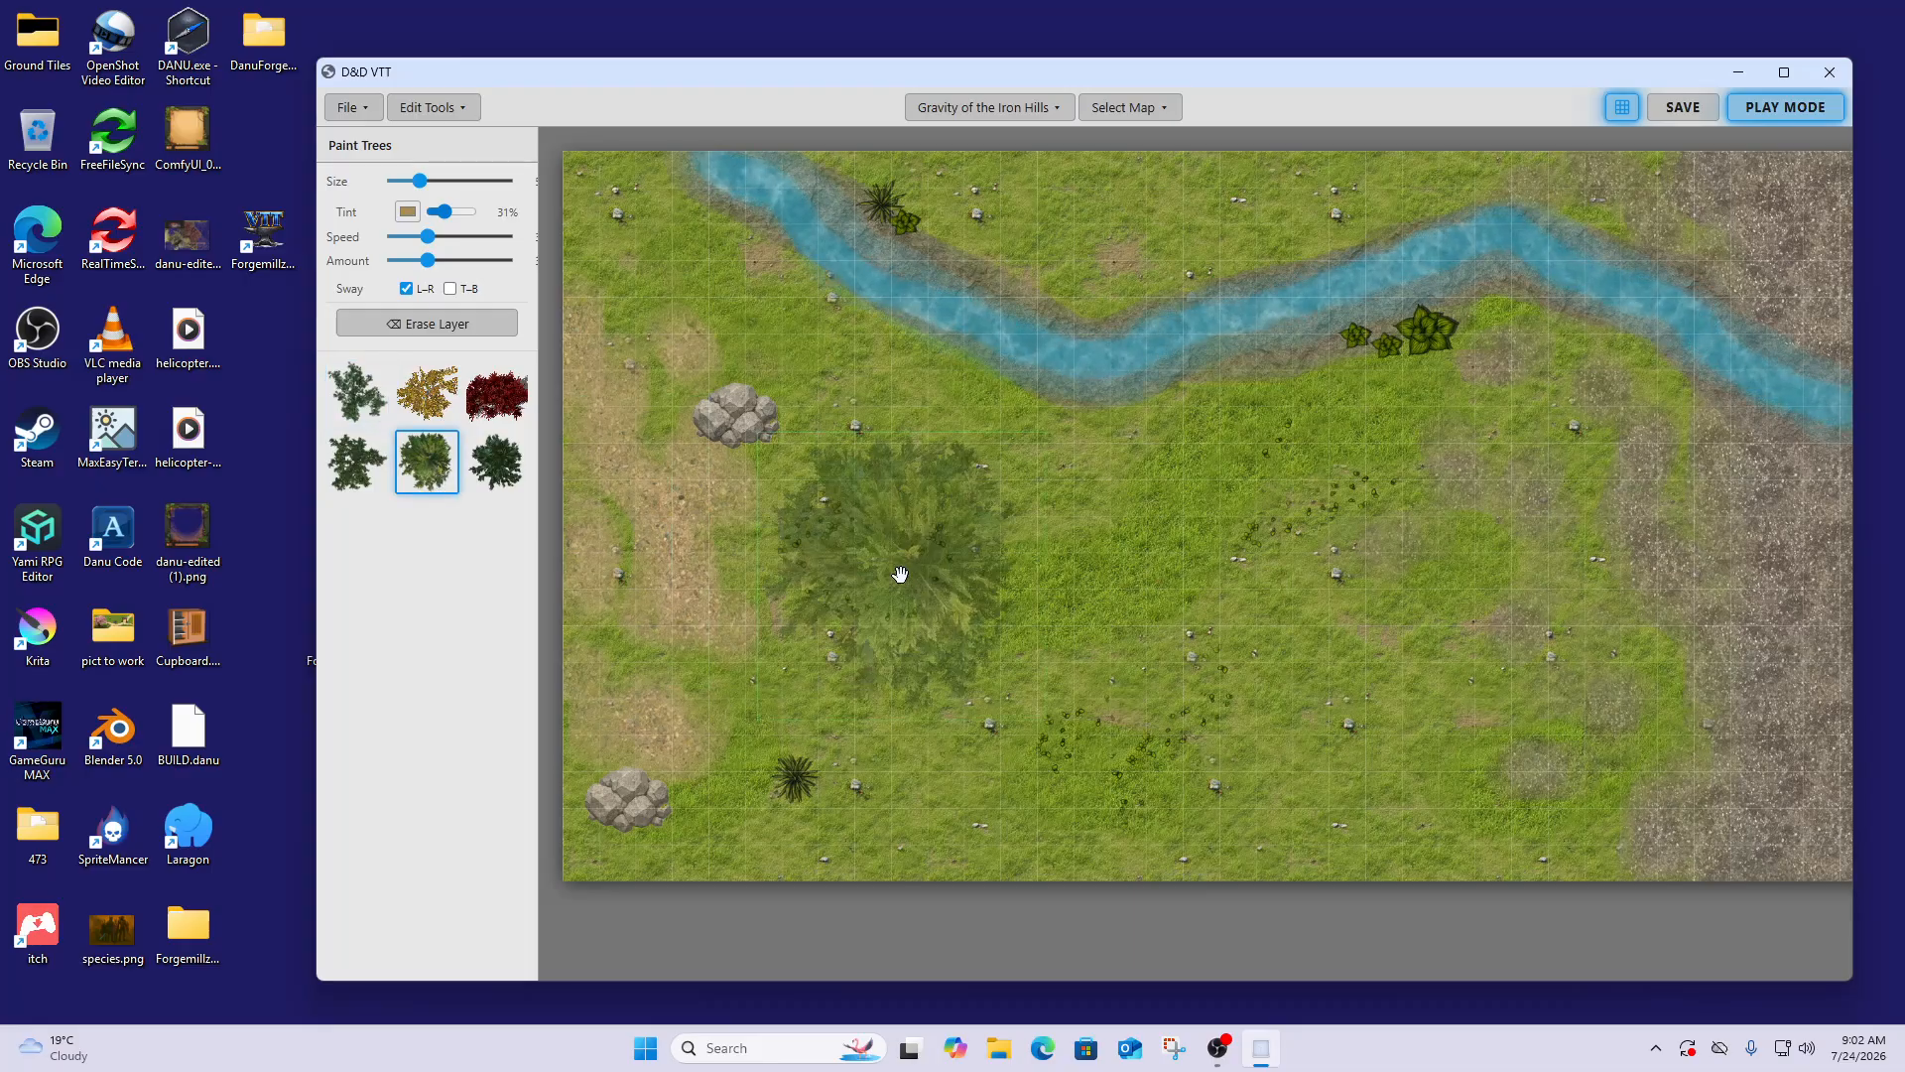
left_click_drag(421, 185, 412, 186)
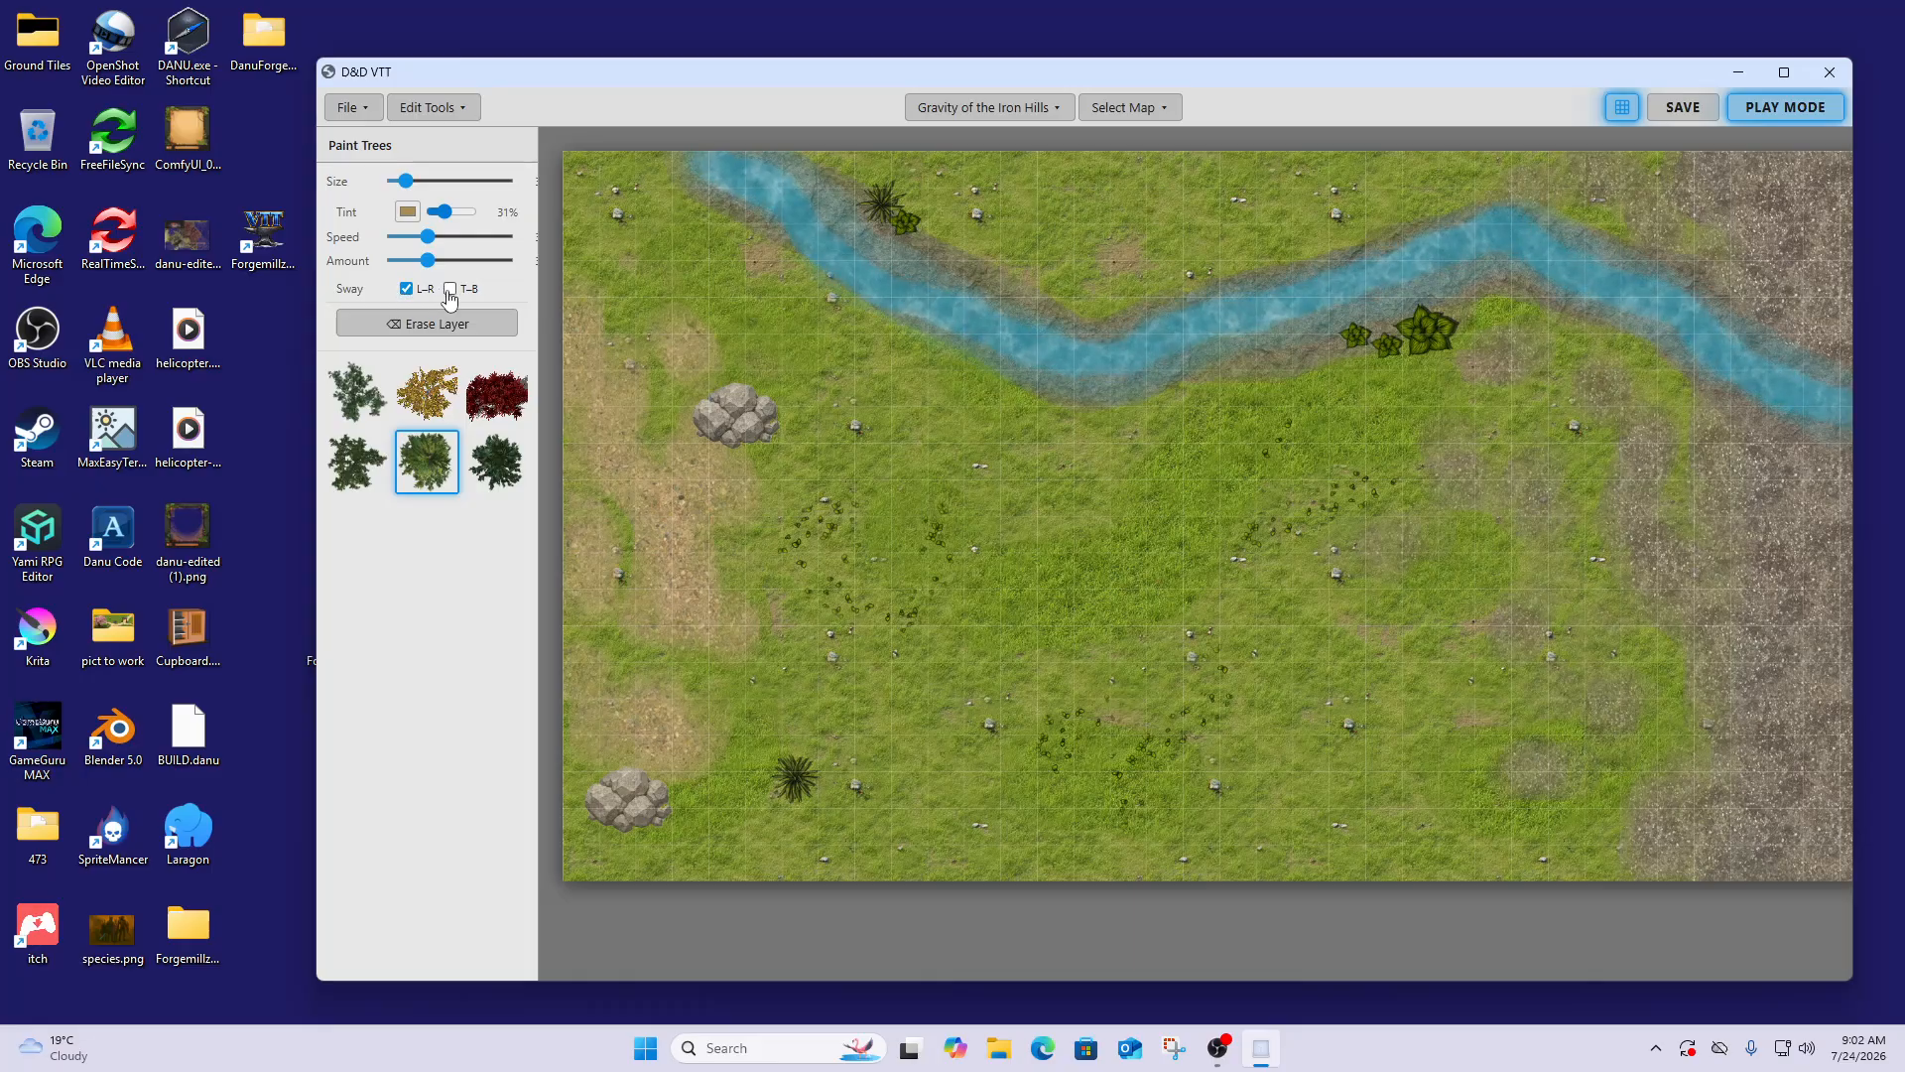
left_click_drag(429, 269, 425, 268)
left_click_drag(448, 216, 428, 215)
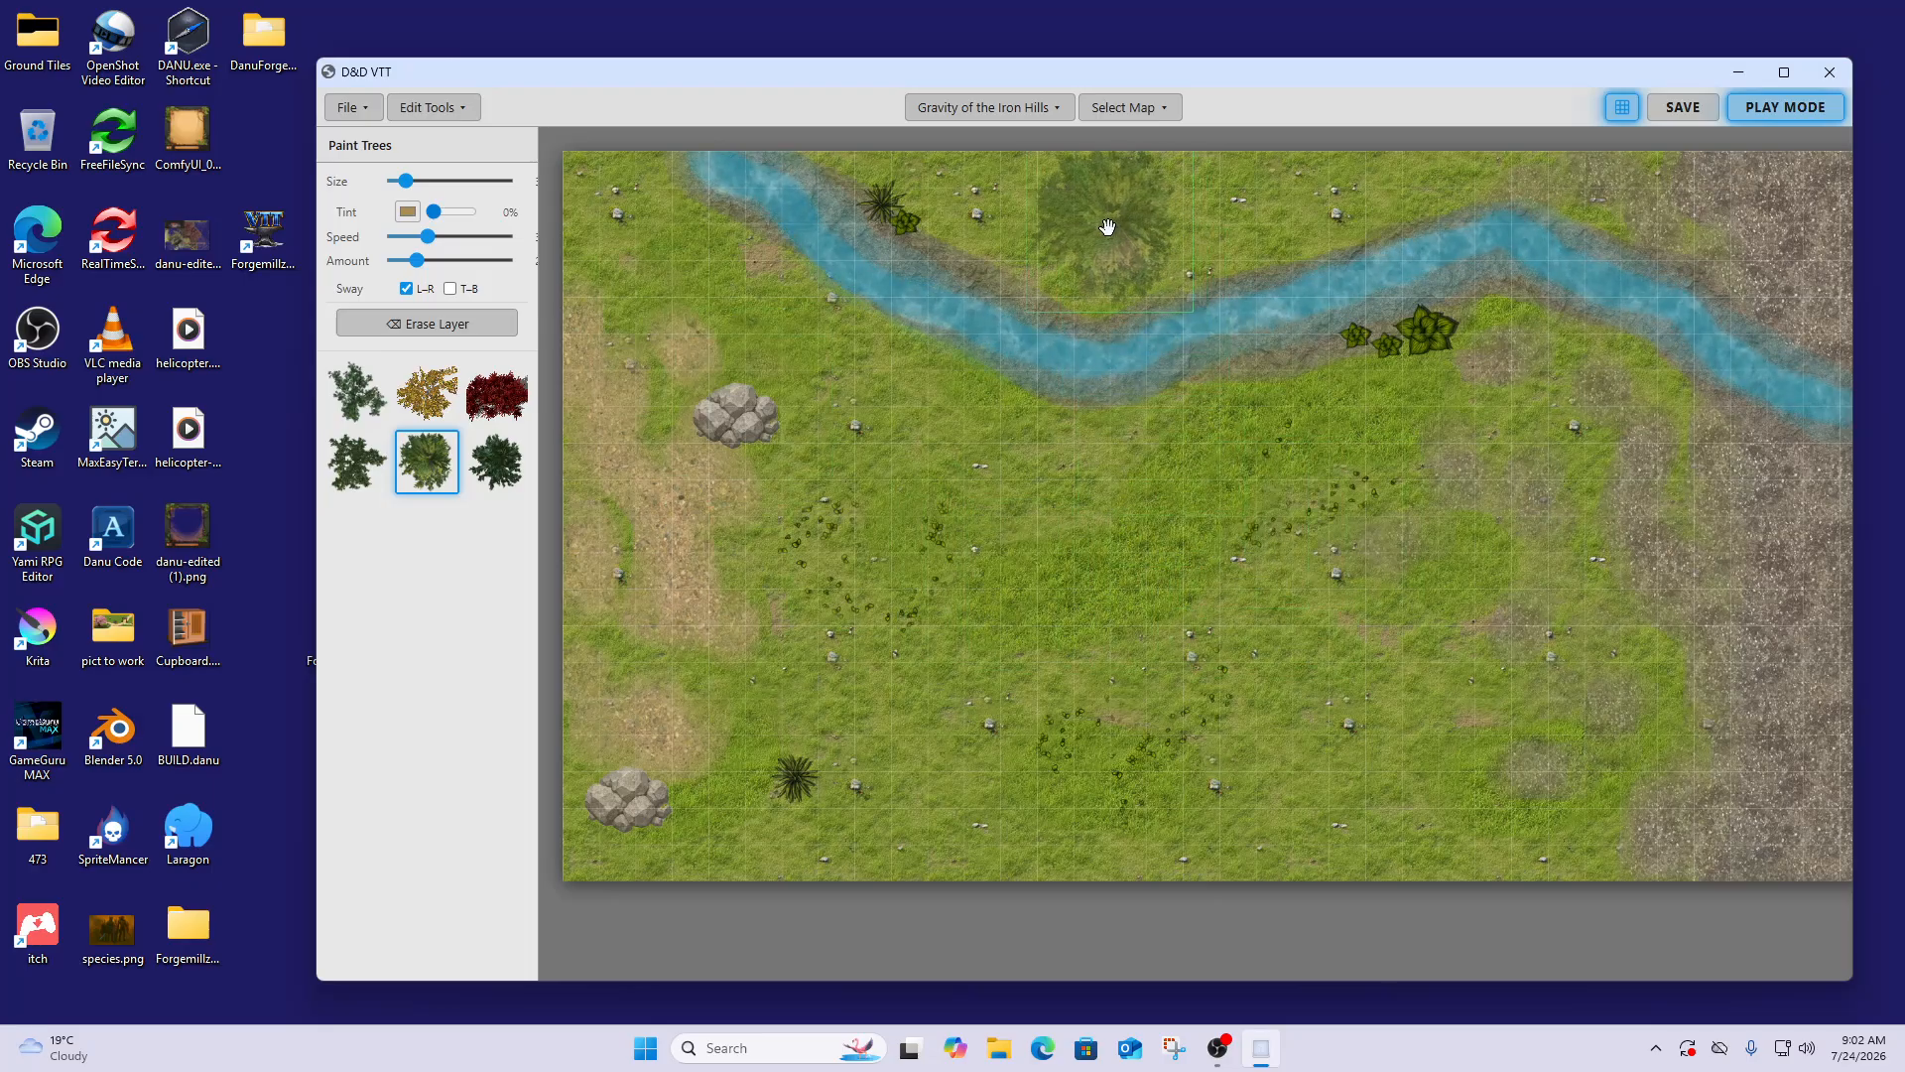
Paint a small tree north of the river, a large one in the western meadow and a medium one farther east, and save the map
left_click_drag(411, 187, 404, 186)
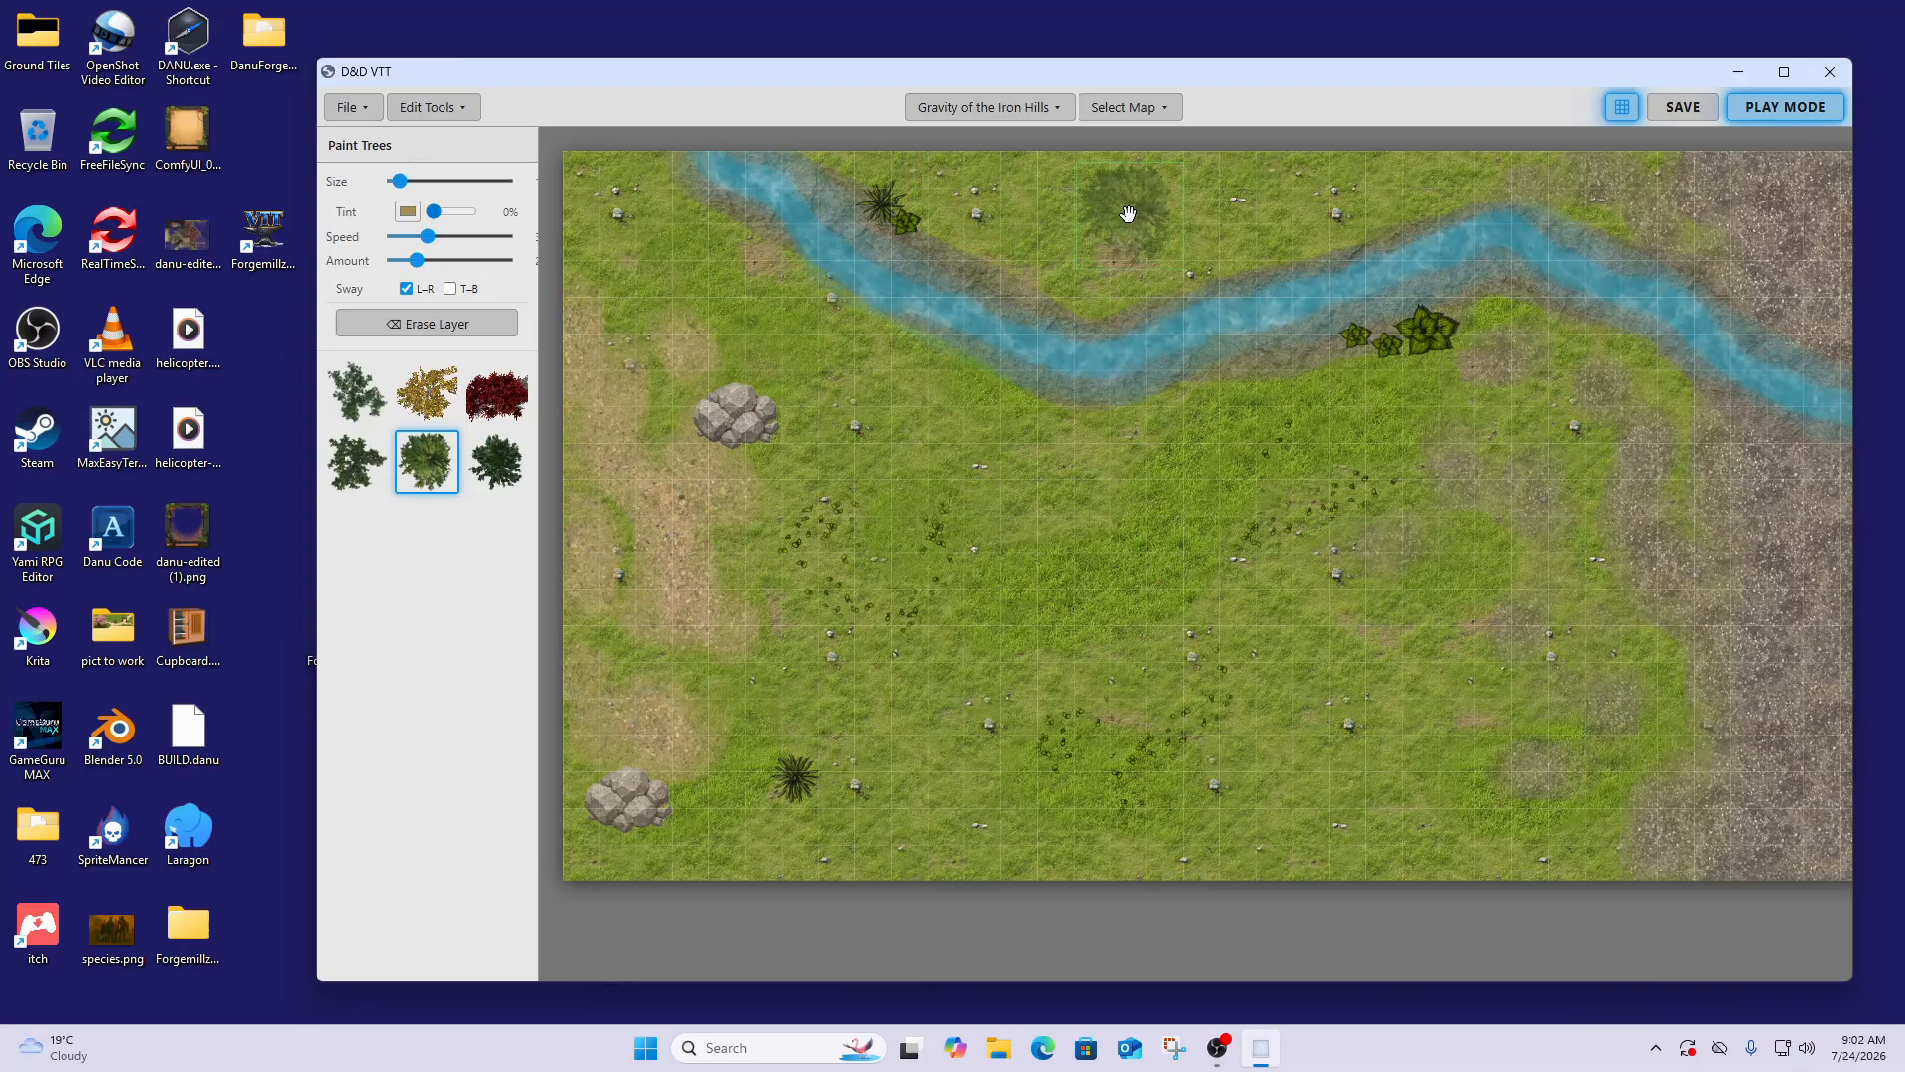
left_click_drag(399, 181, 406, 181)
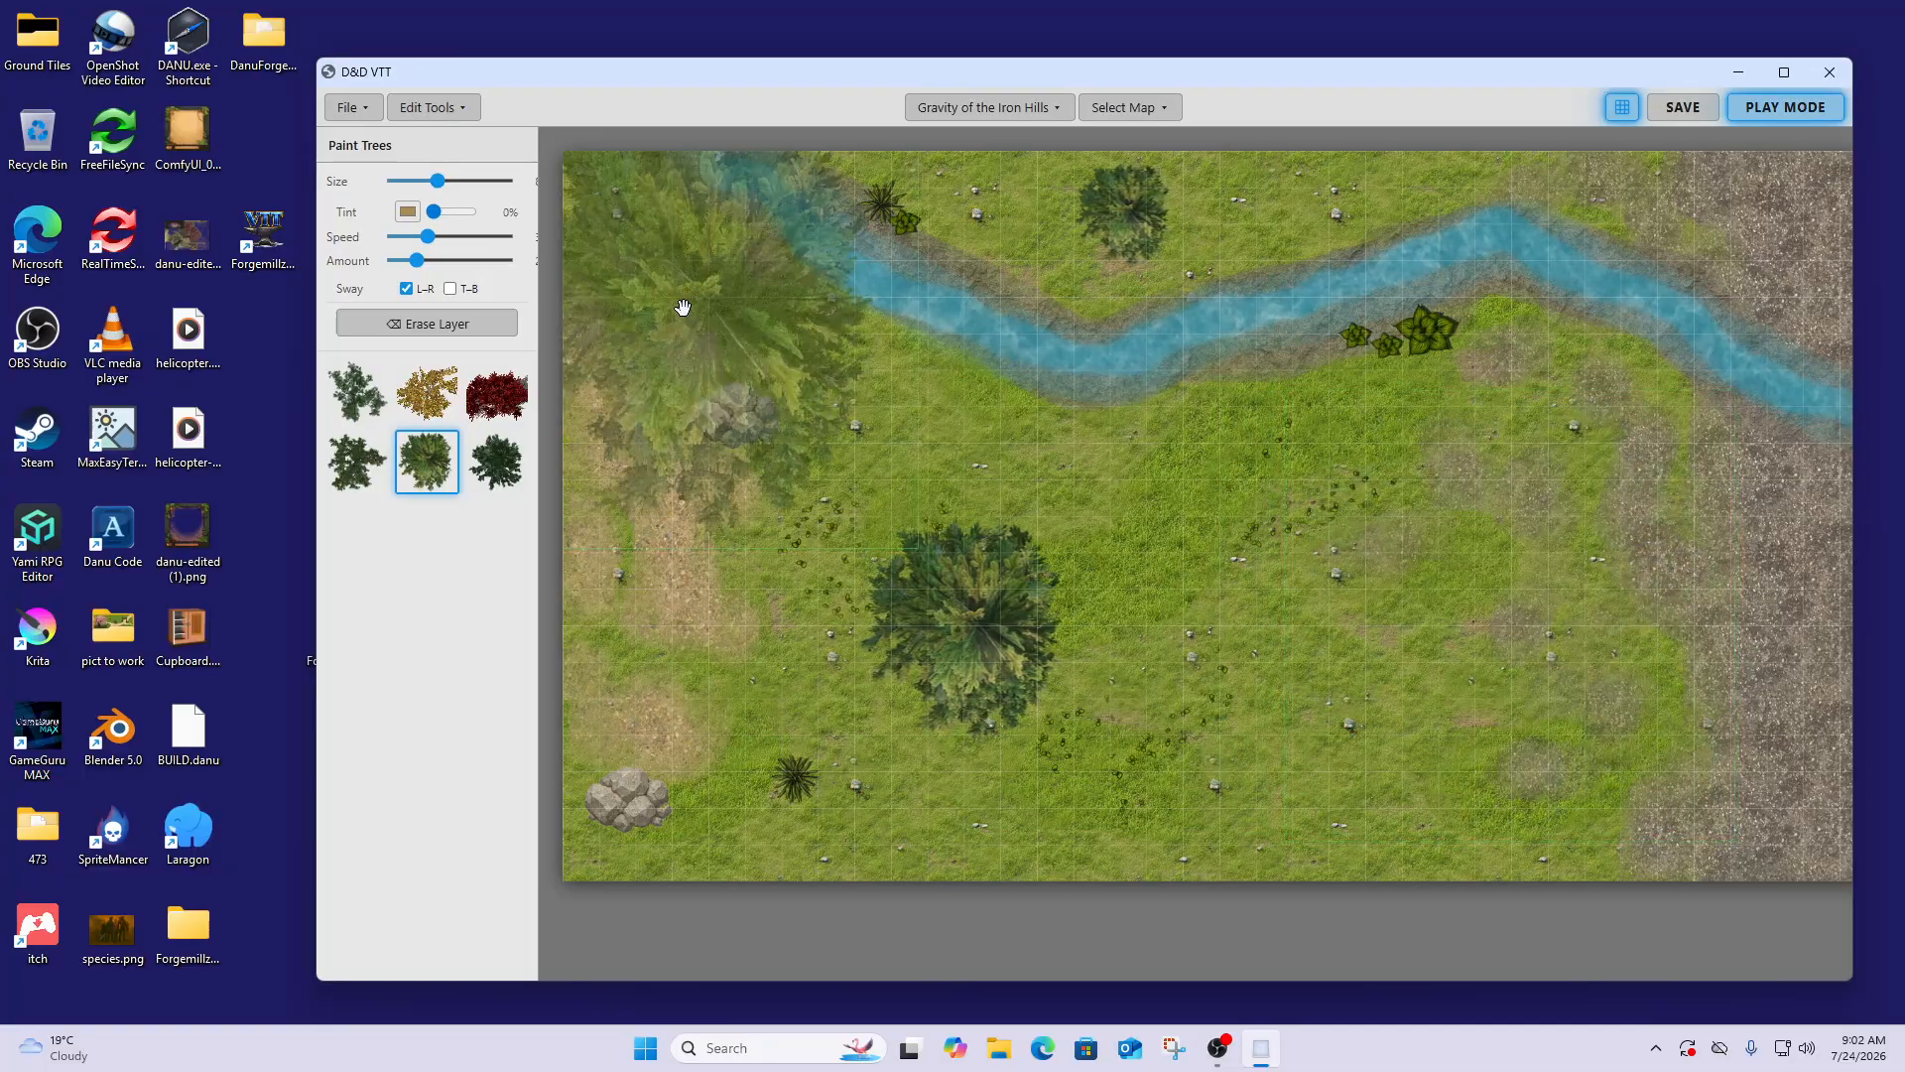
left_click_drag(448, 181, 434, 182)
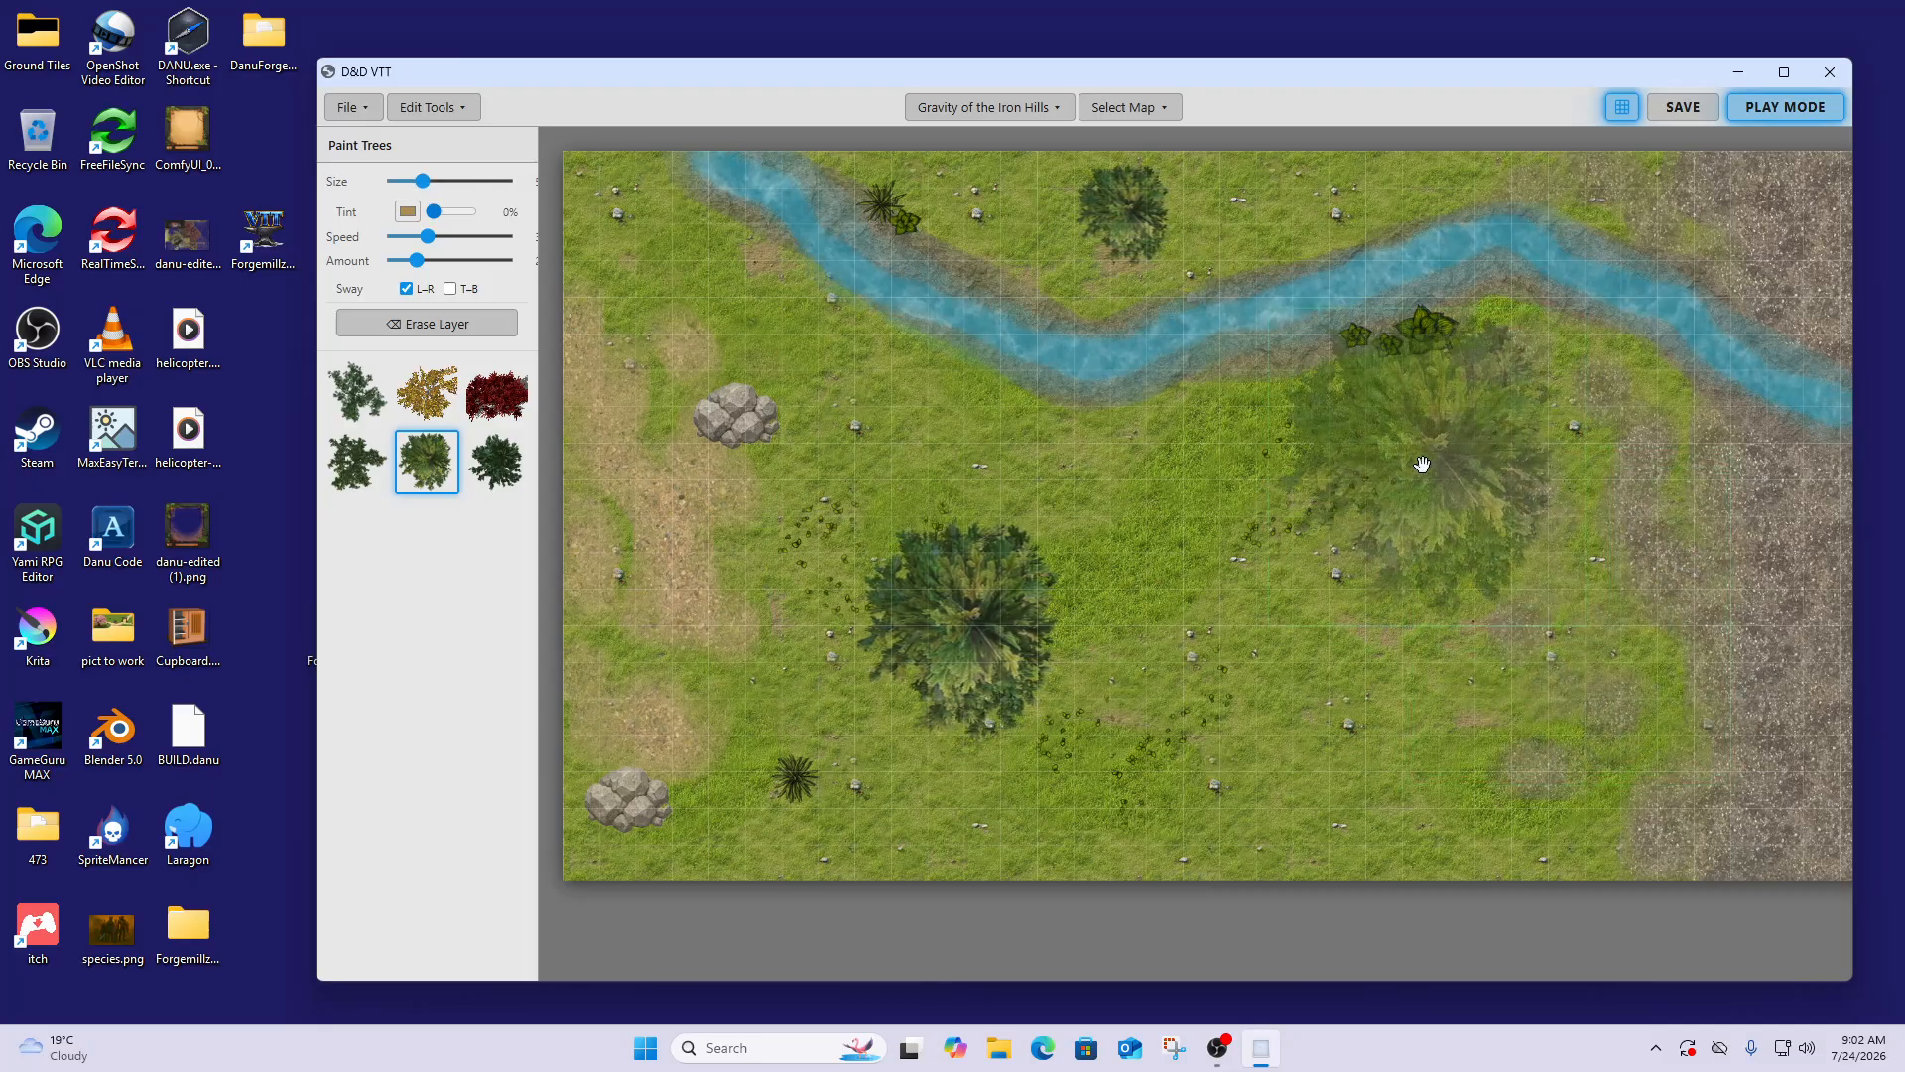
left_click_drag(423, 181, 402, 182)
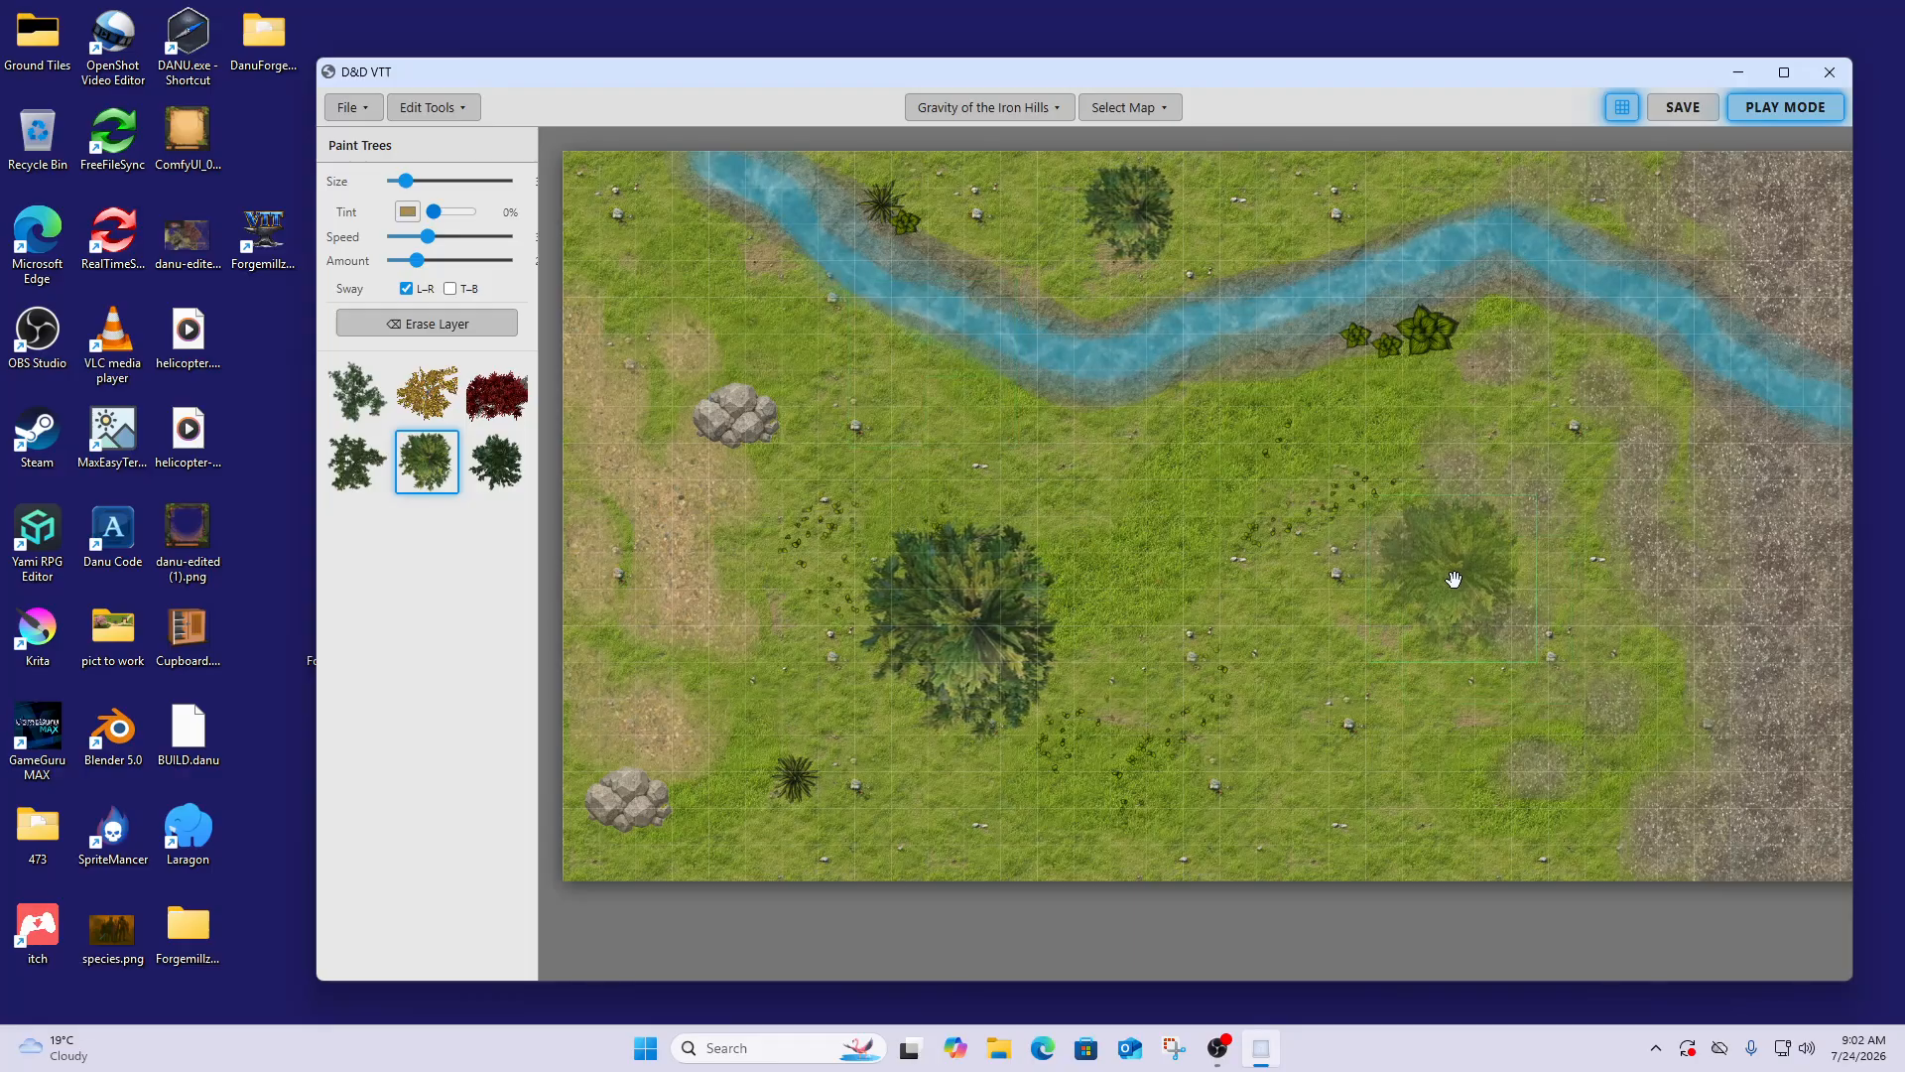
left_click(1456, 580)
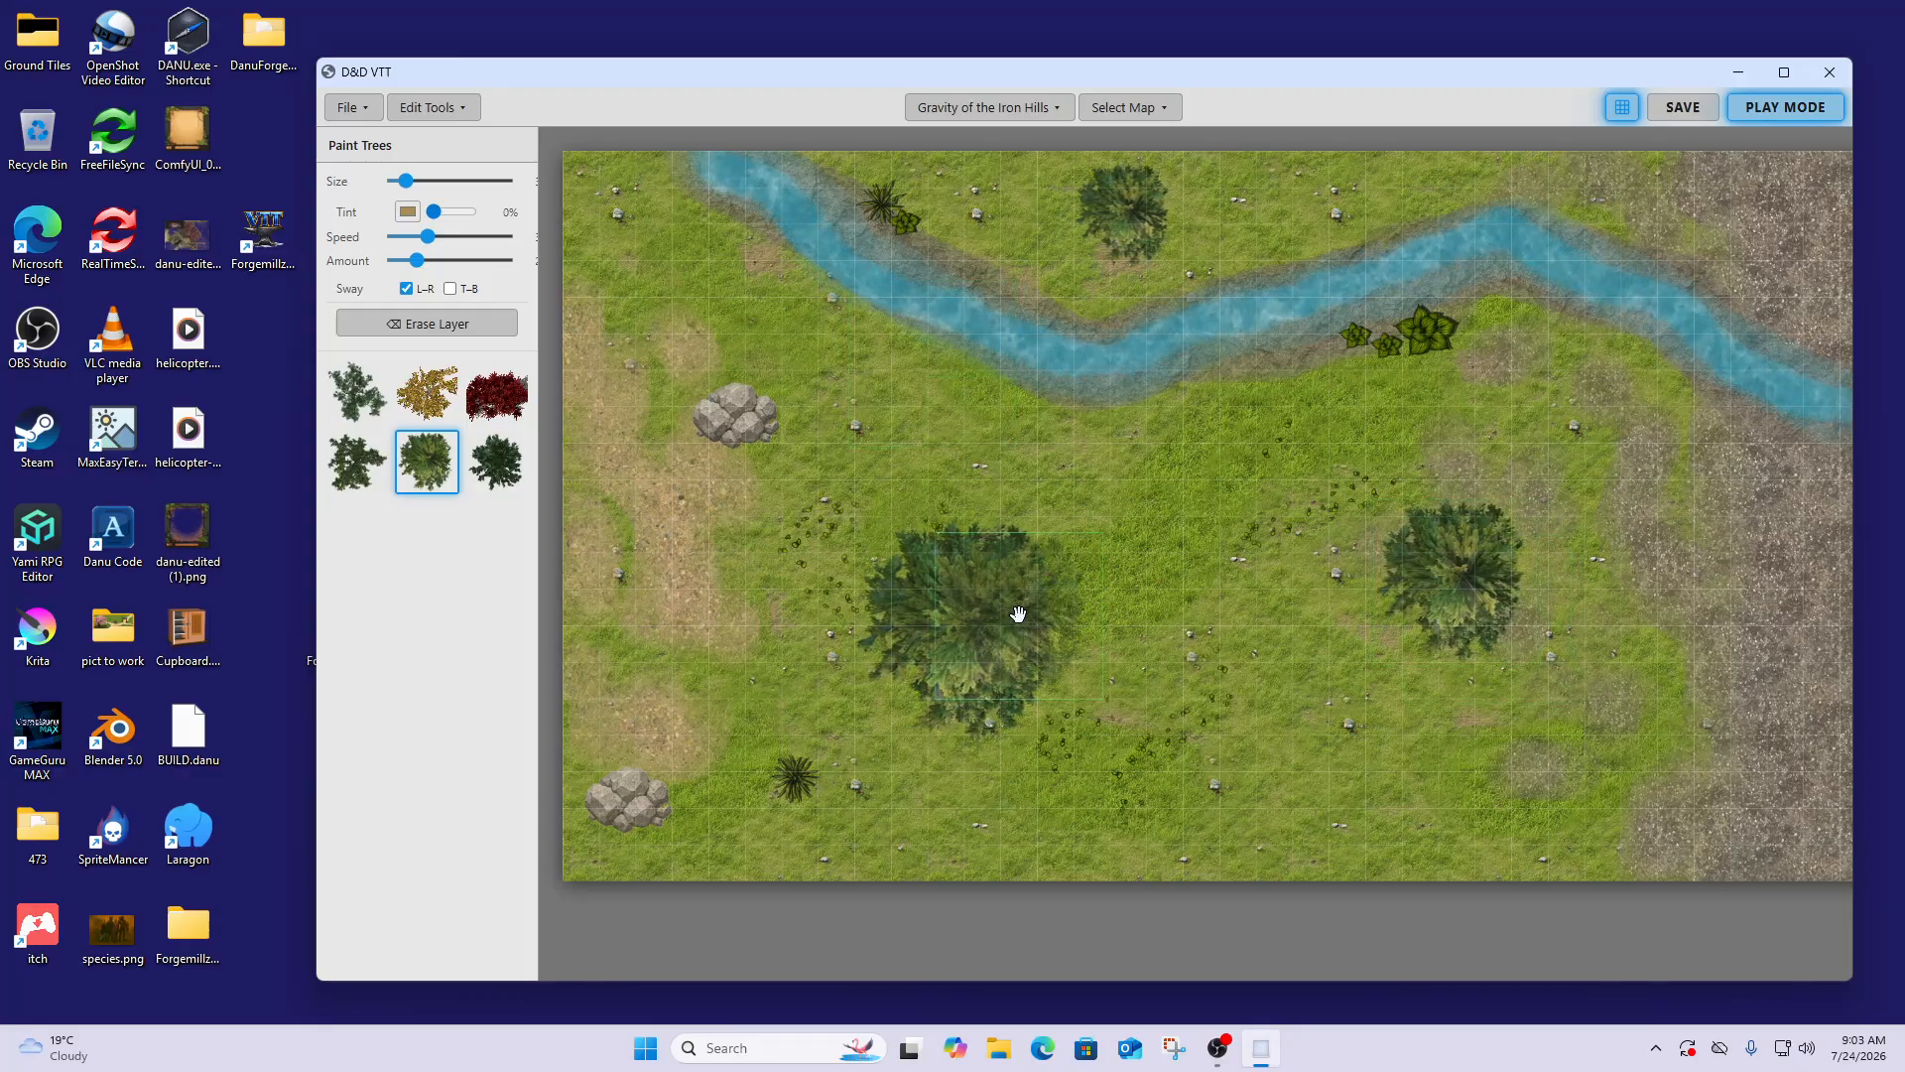
left_click(1677, 109)
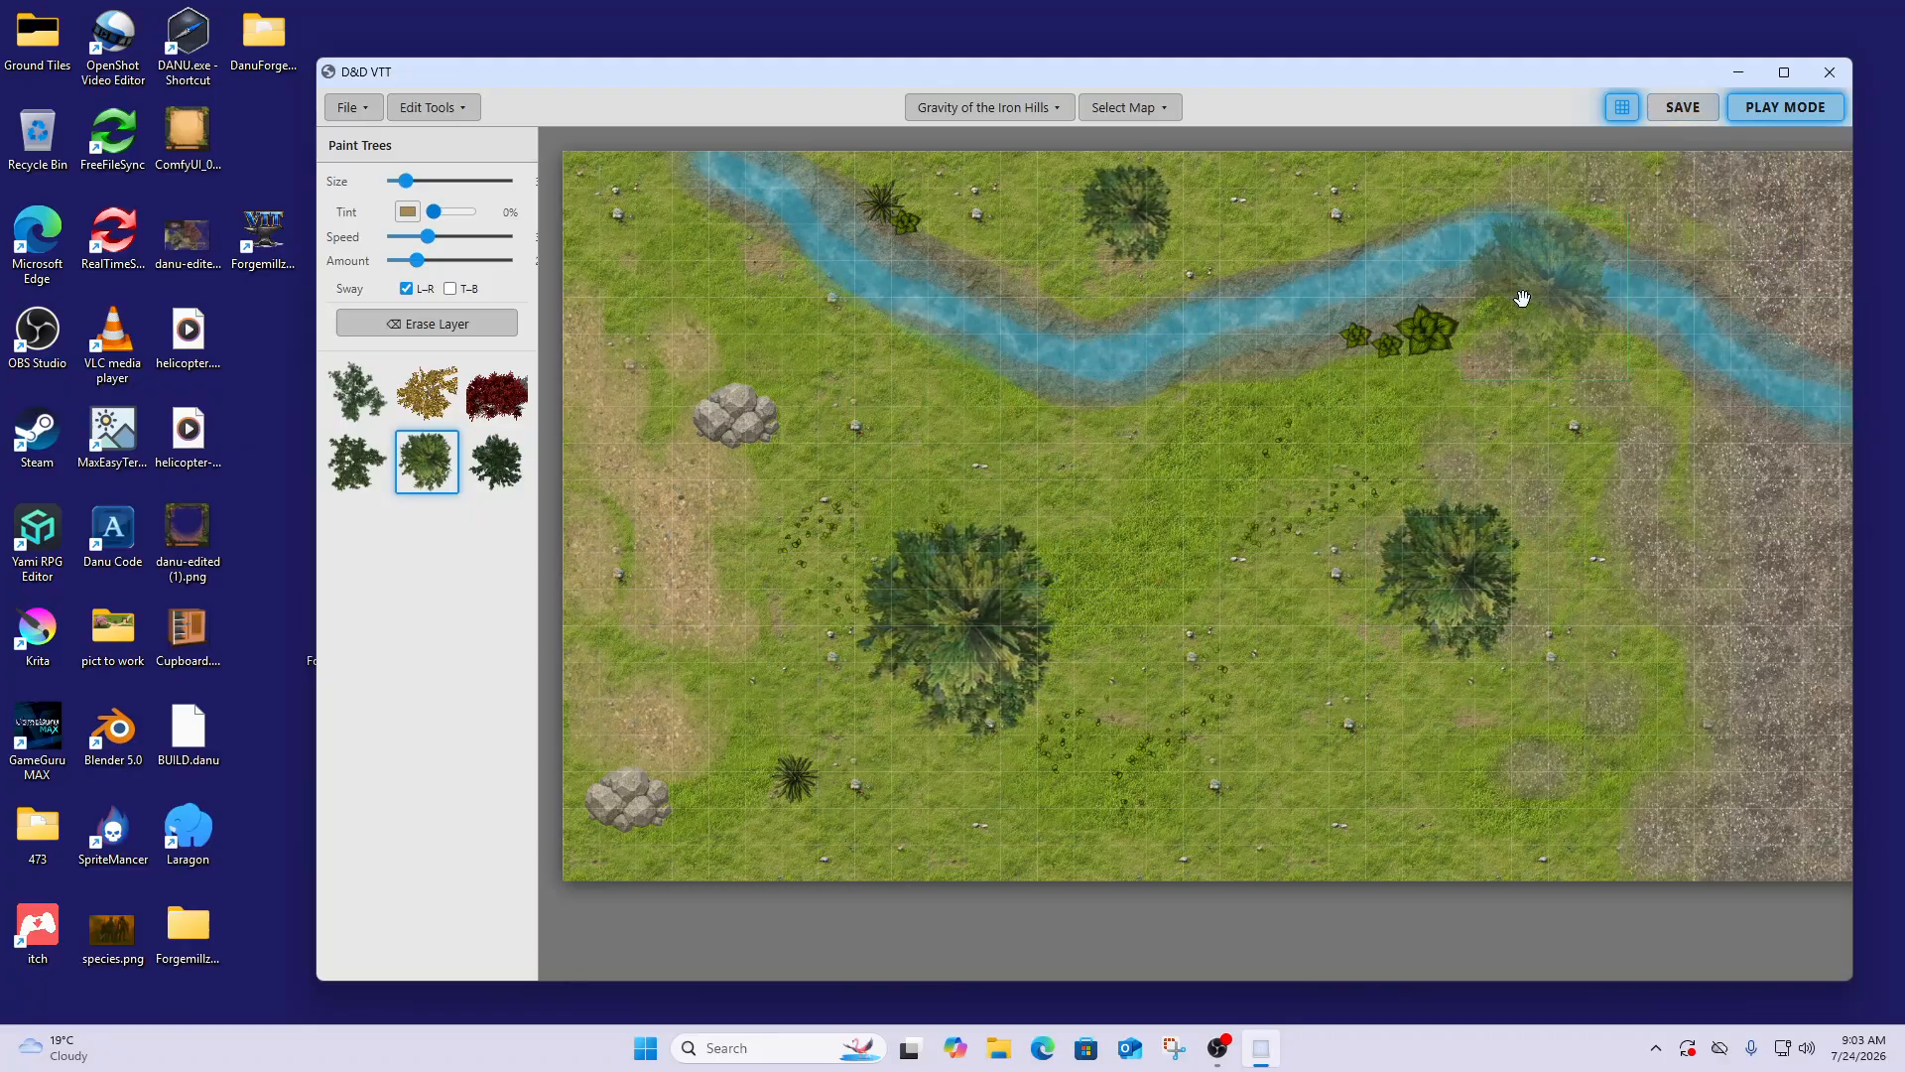
Enlarge the red-and-white striped market stall building and place it in the meadow between the two southern trees
left_click(436, 114)
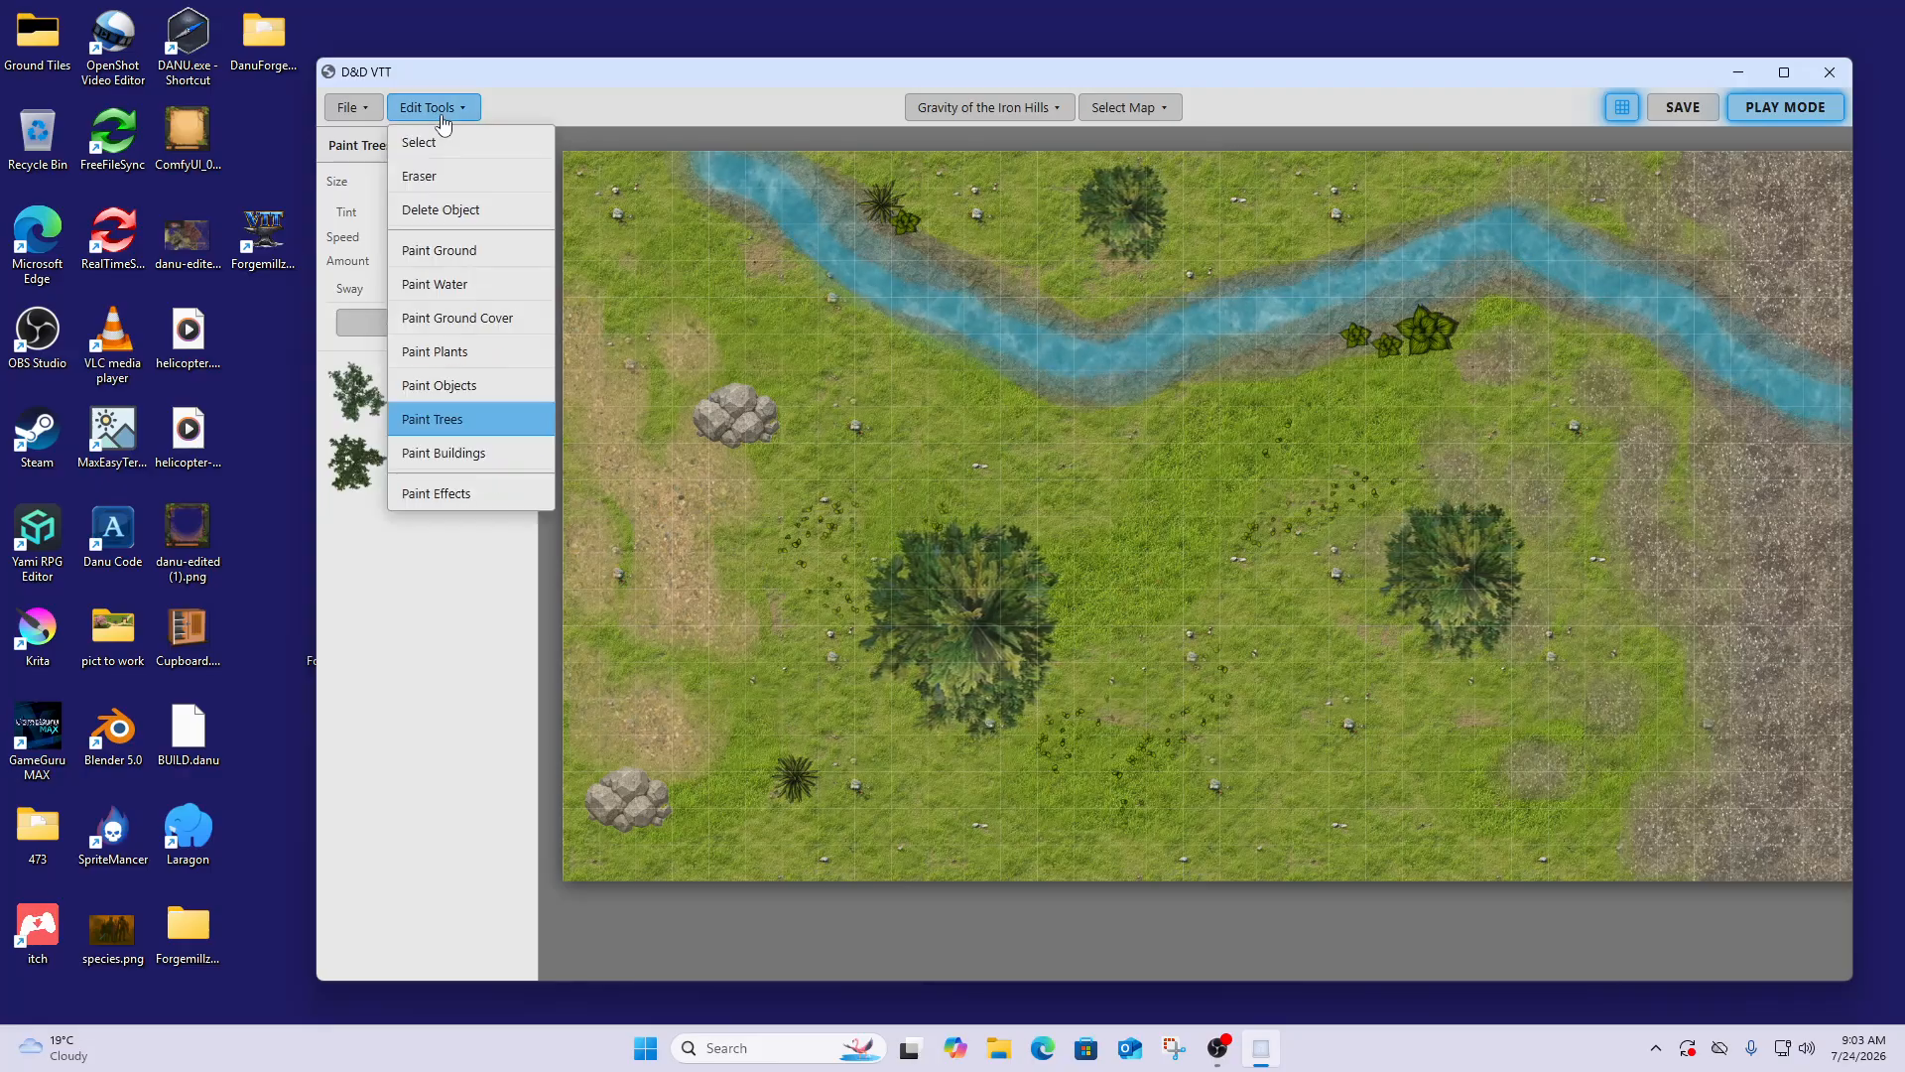
left_click(444, 454)
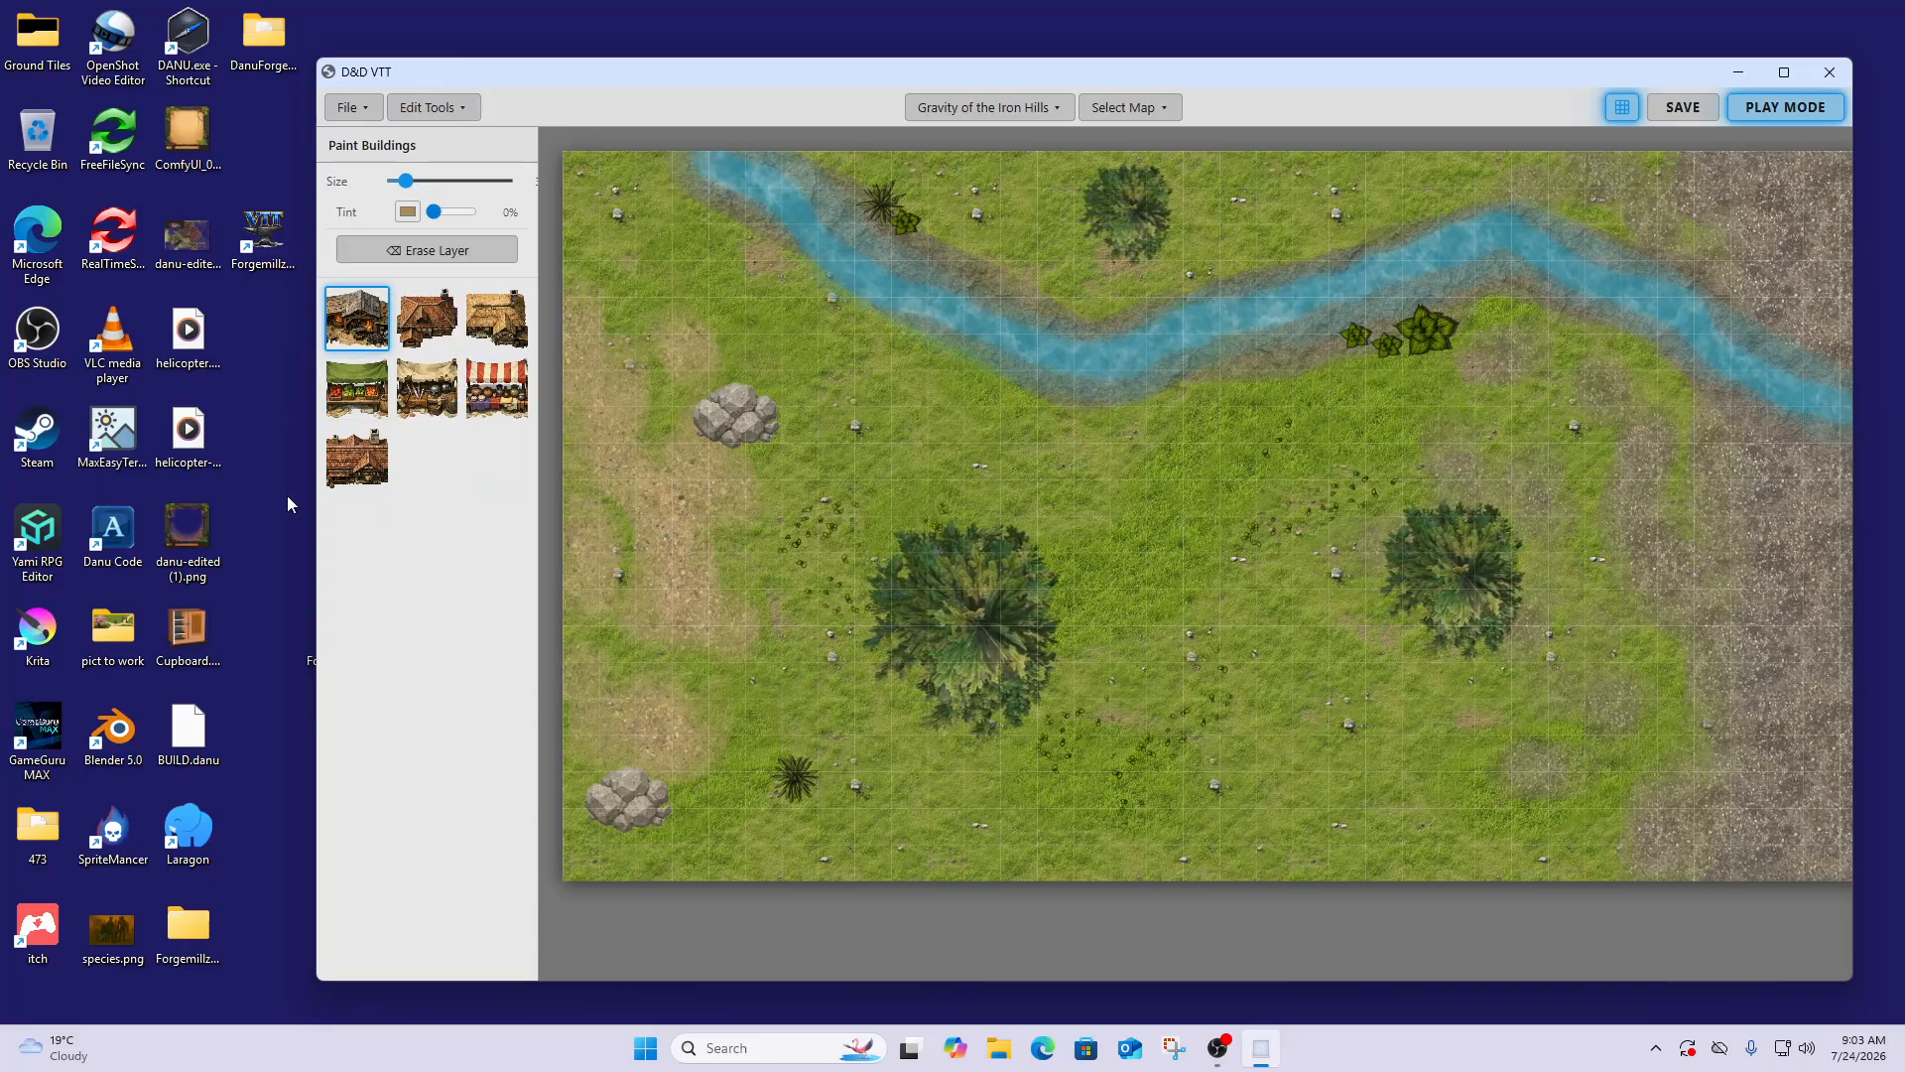
left_click(489, 407)
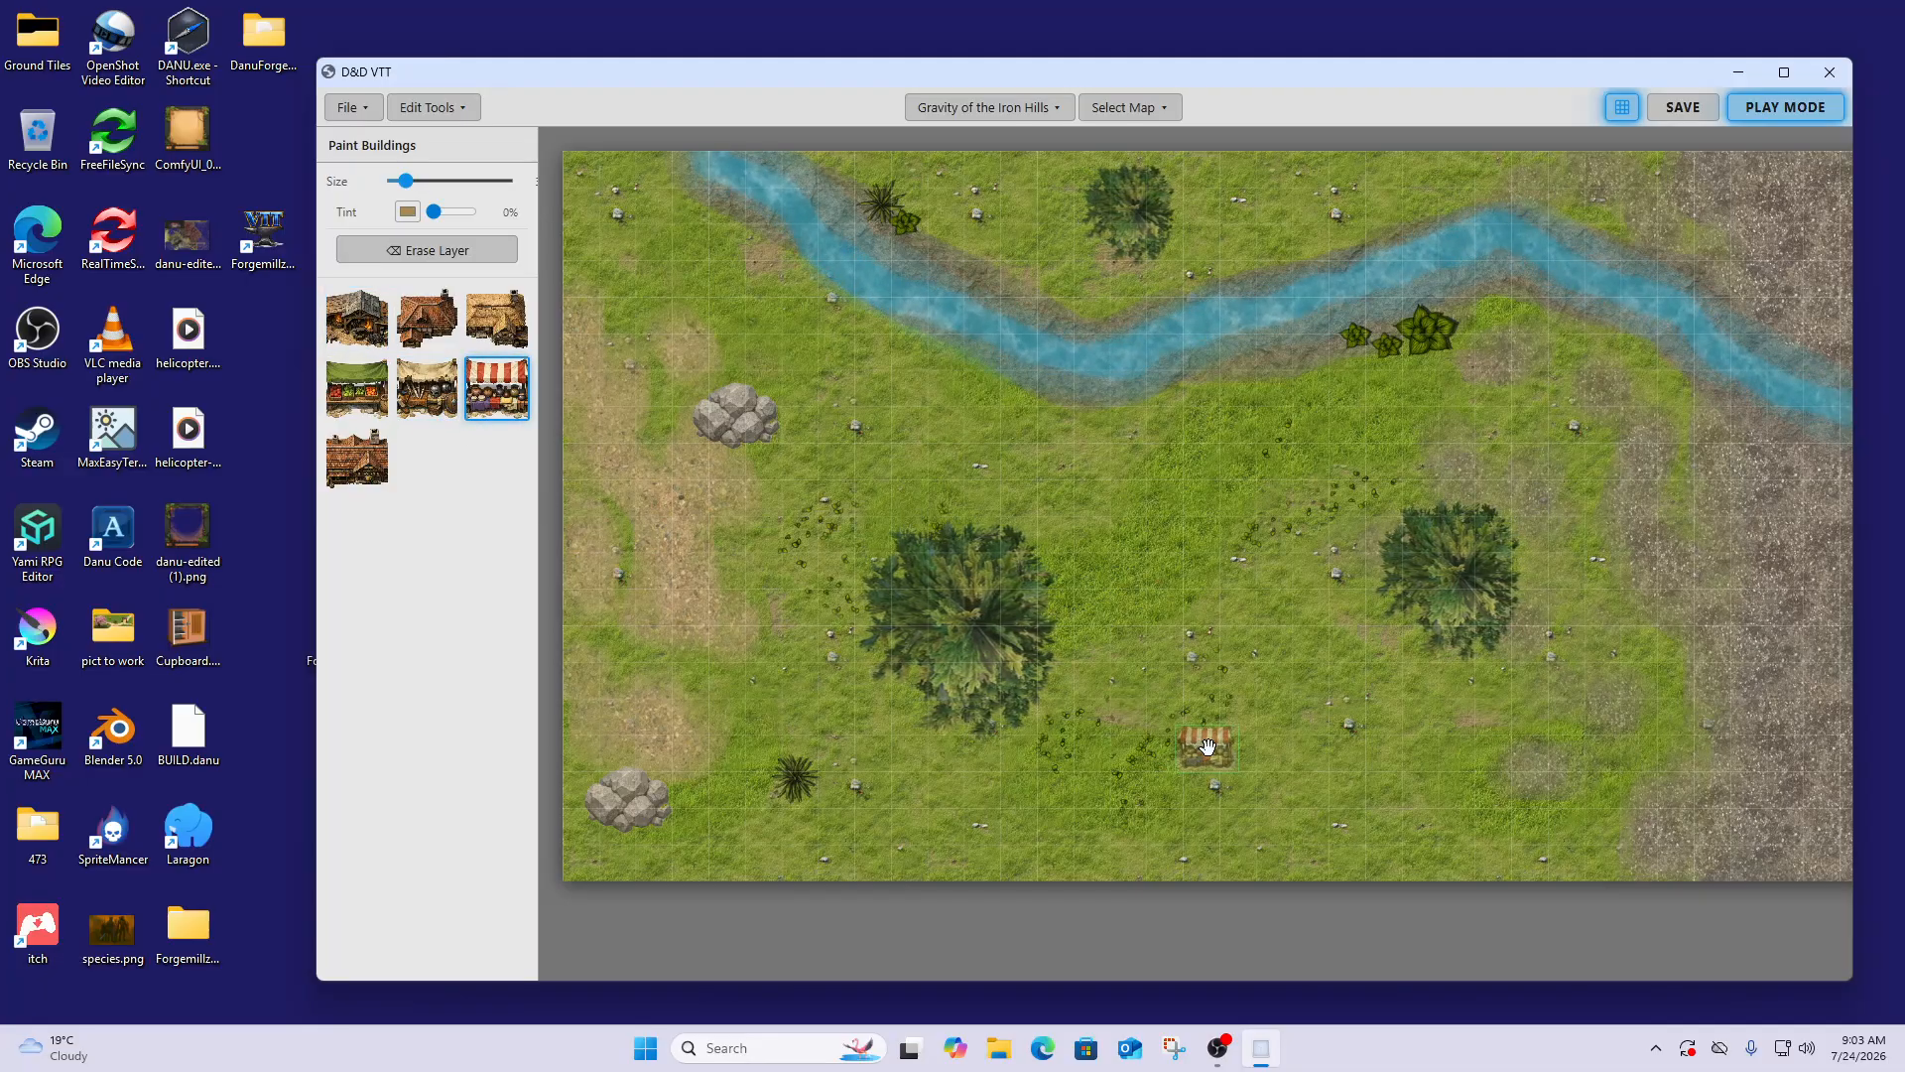
left_click(1208, 746)
left_click_drag(1209, 746, 416, 188)
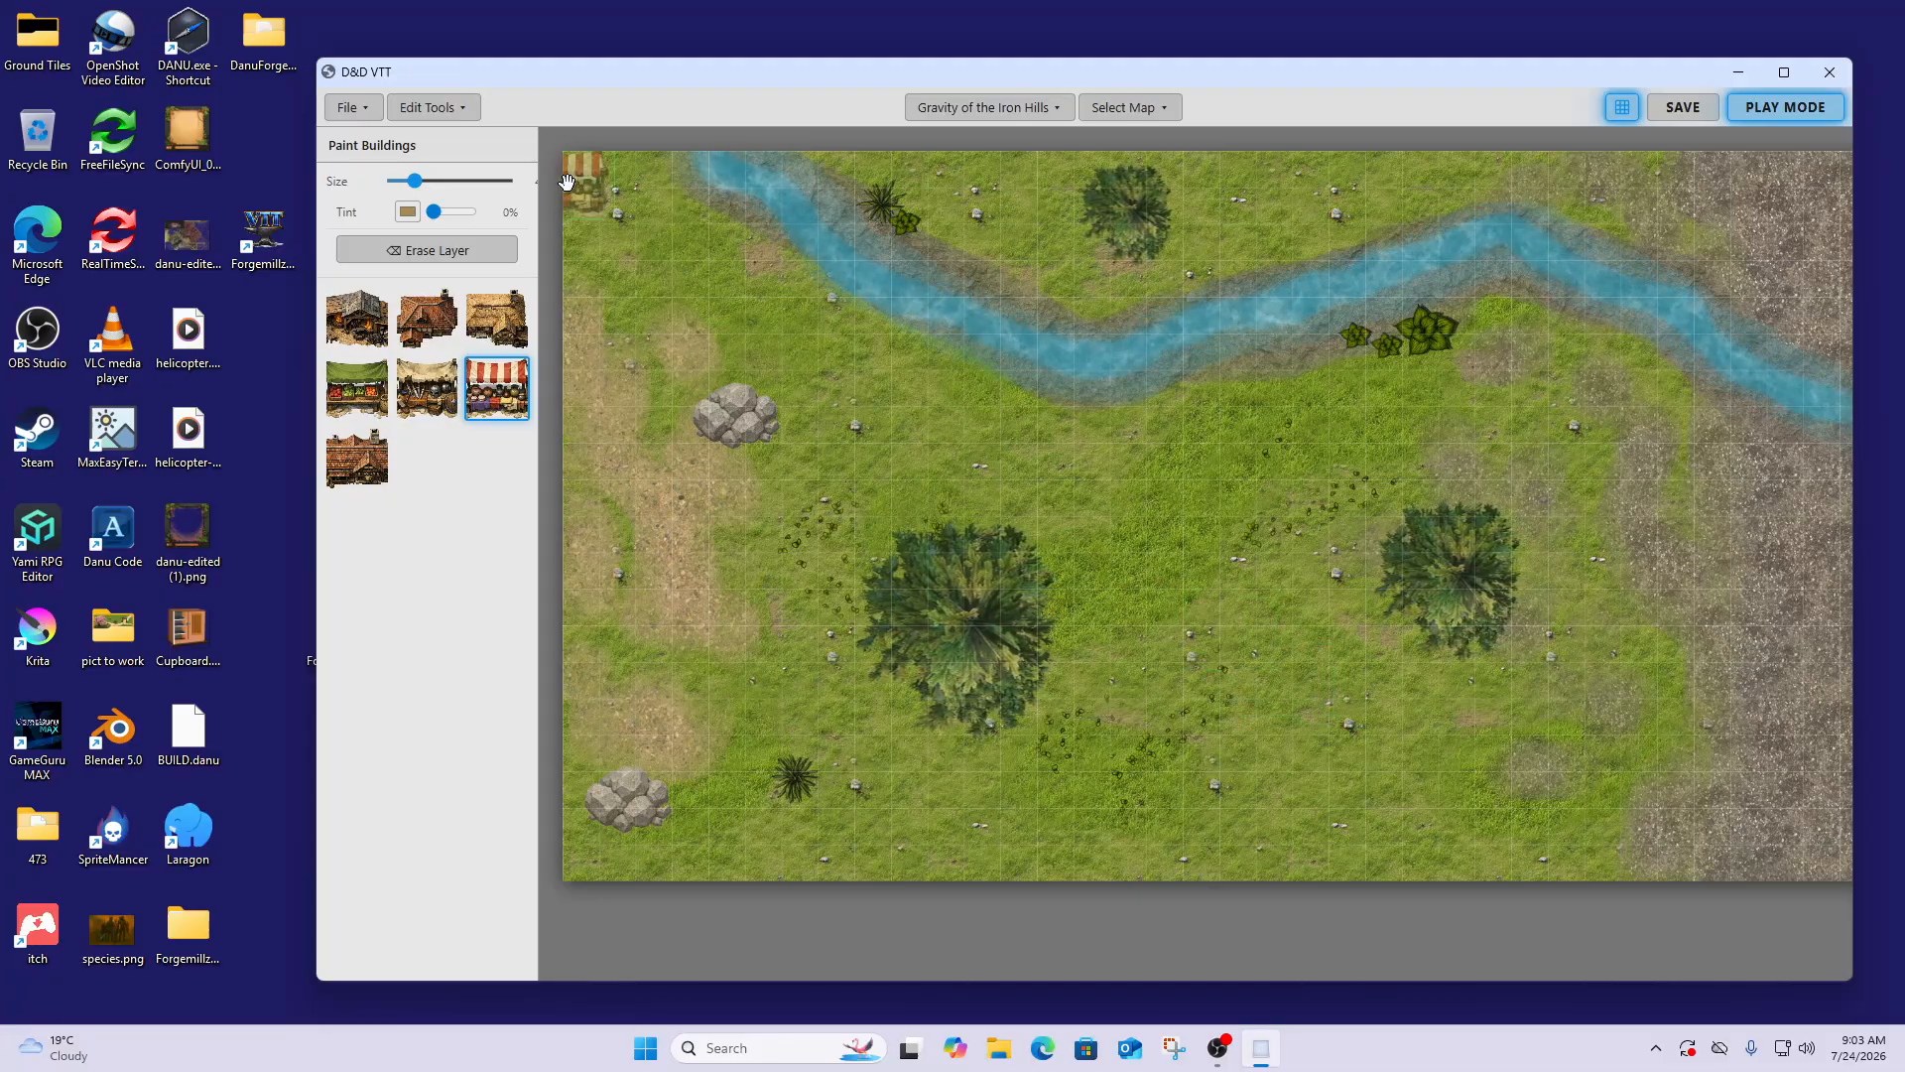
left_click_drag(418, 185, 421, 186)
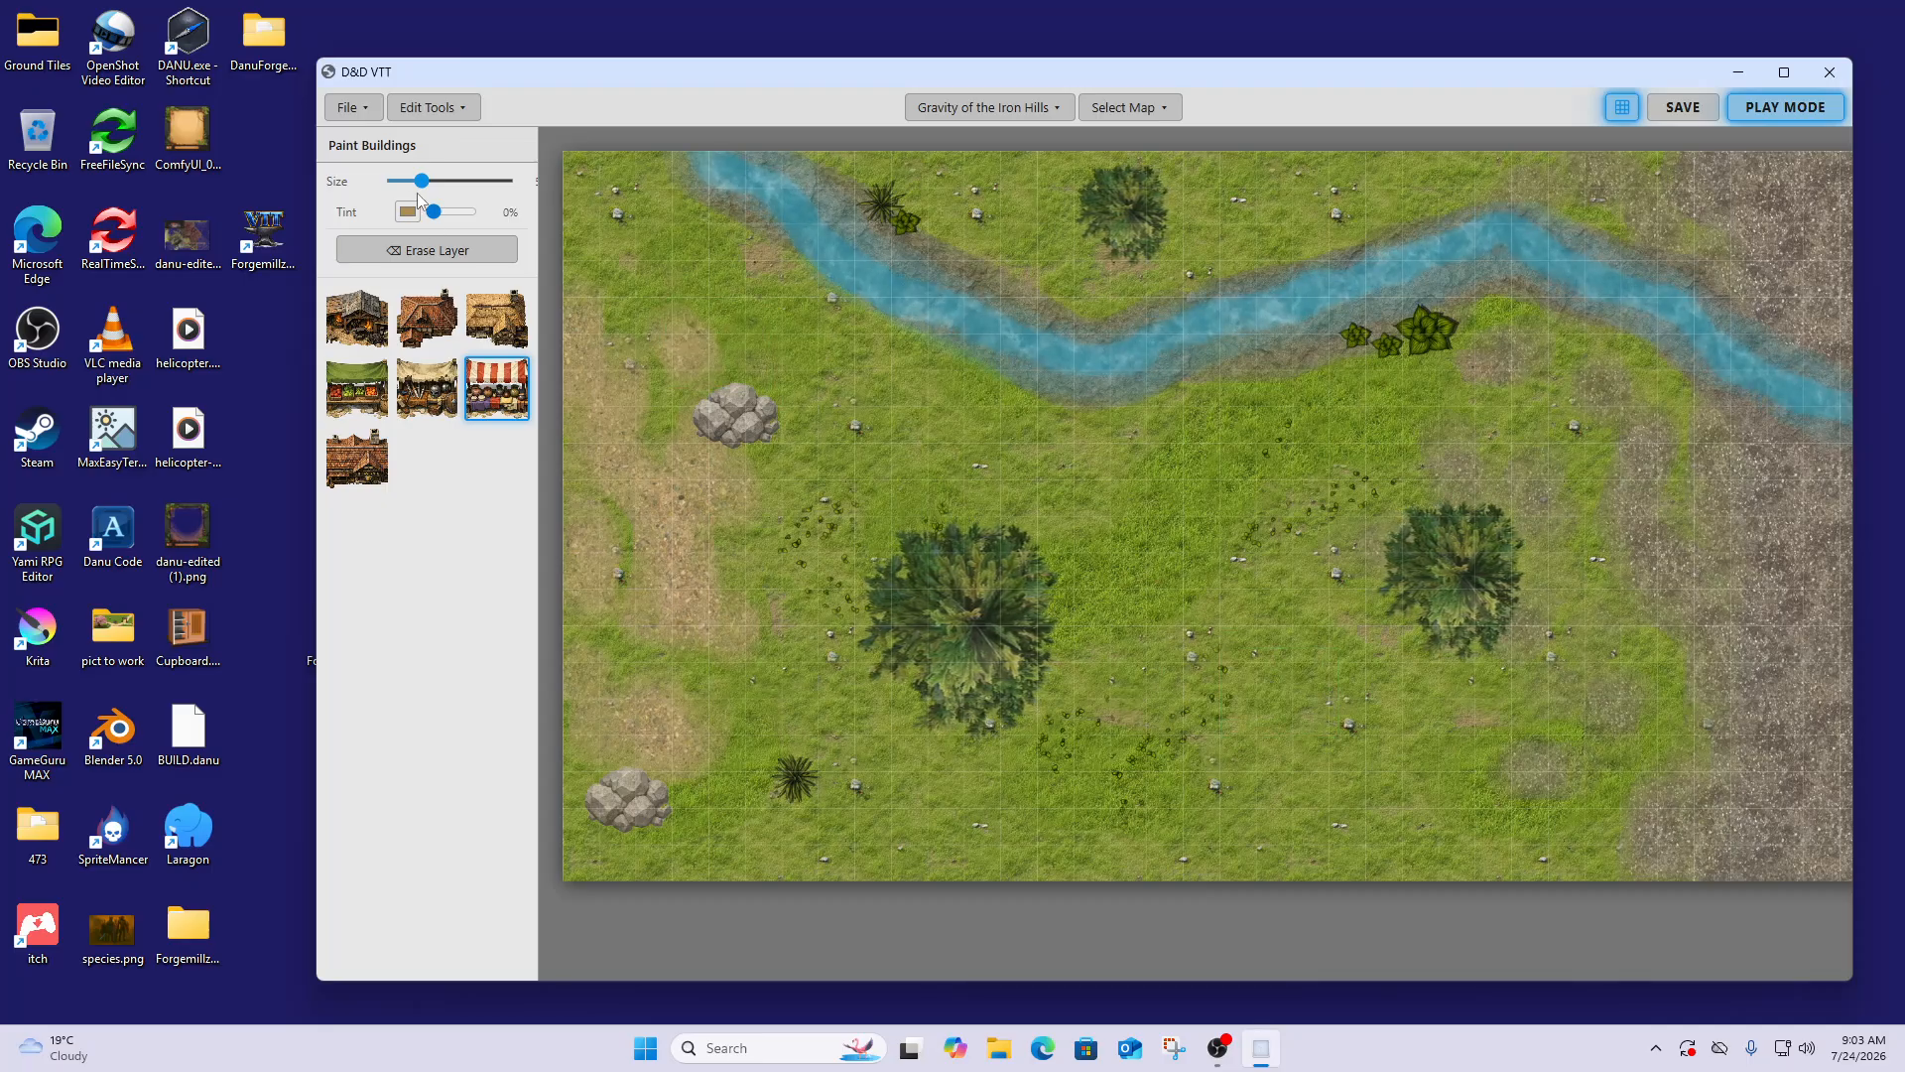
left_click_drag(424, 182, 434, 181)
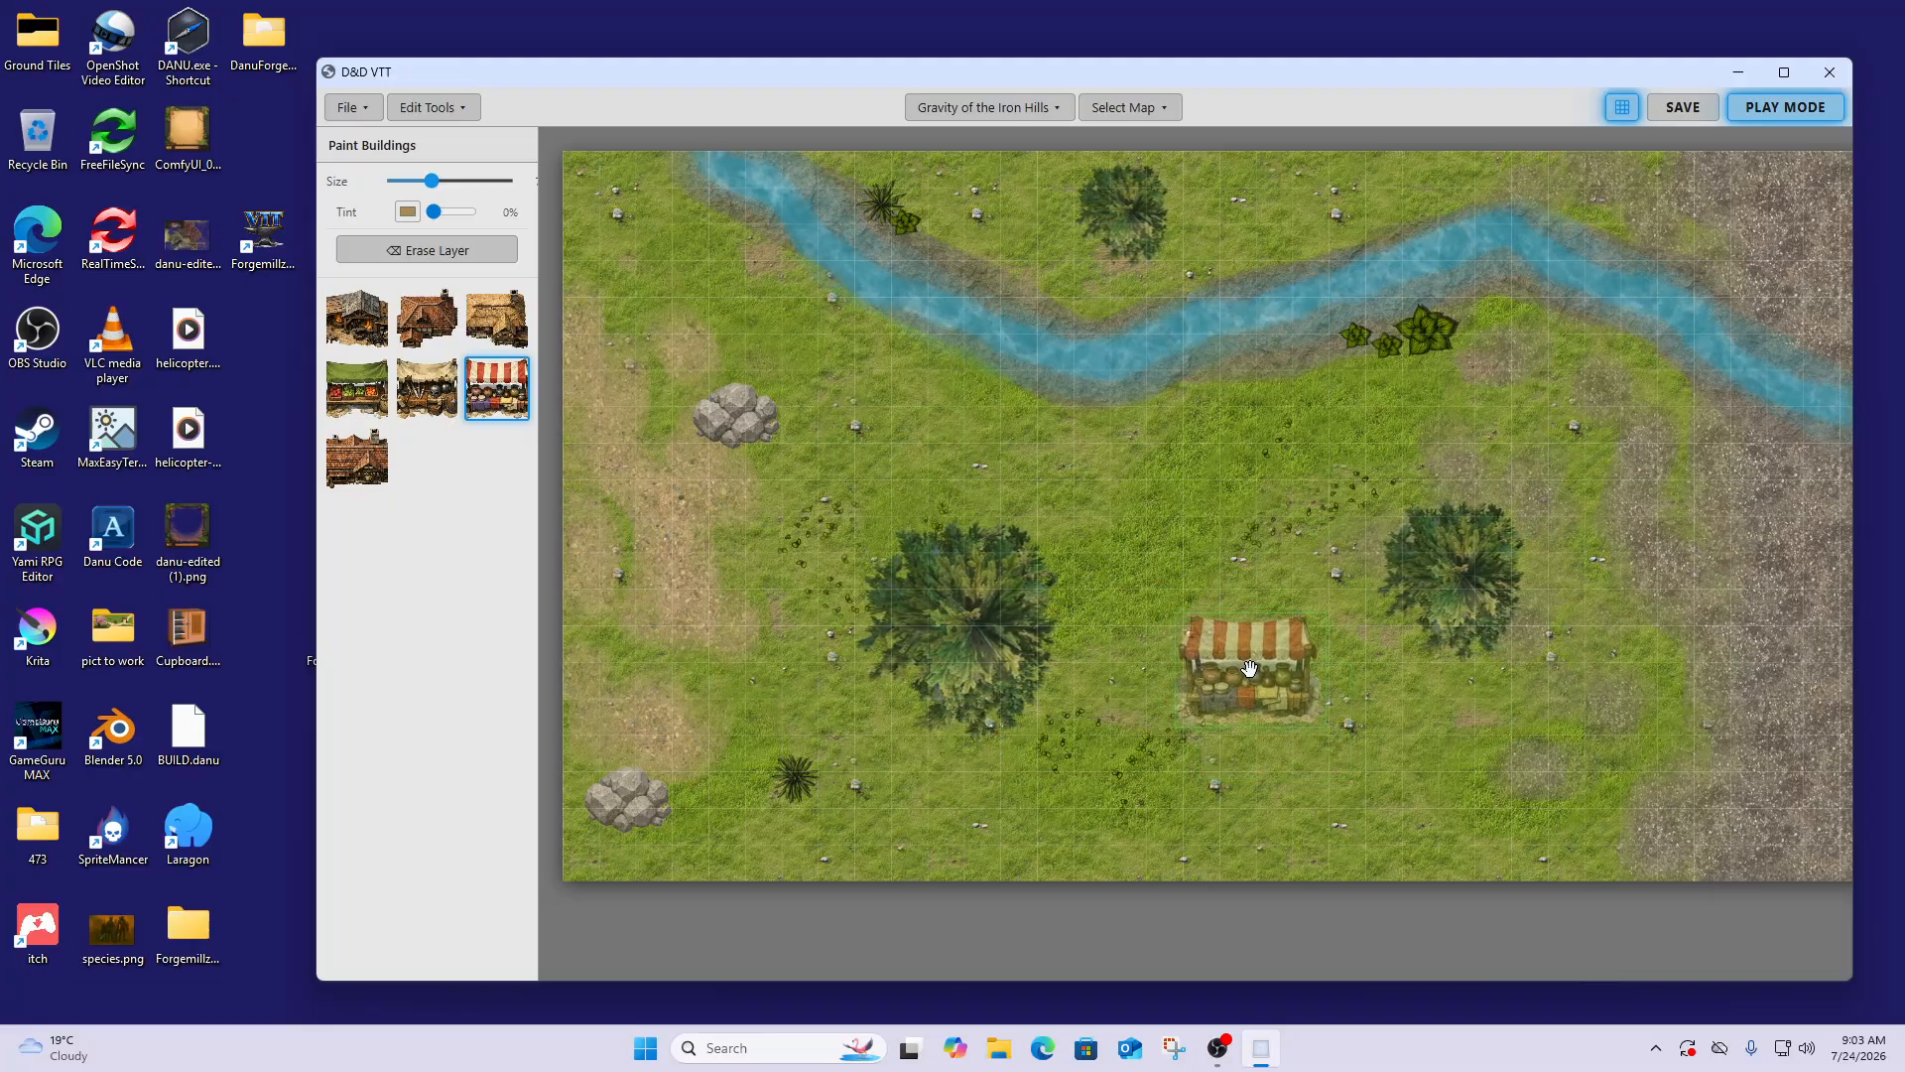
left_click(1251, 669)
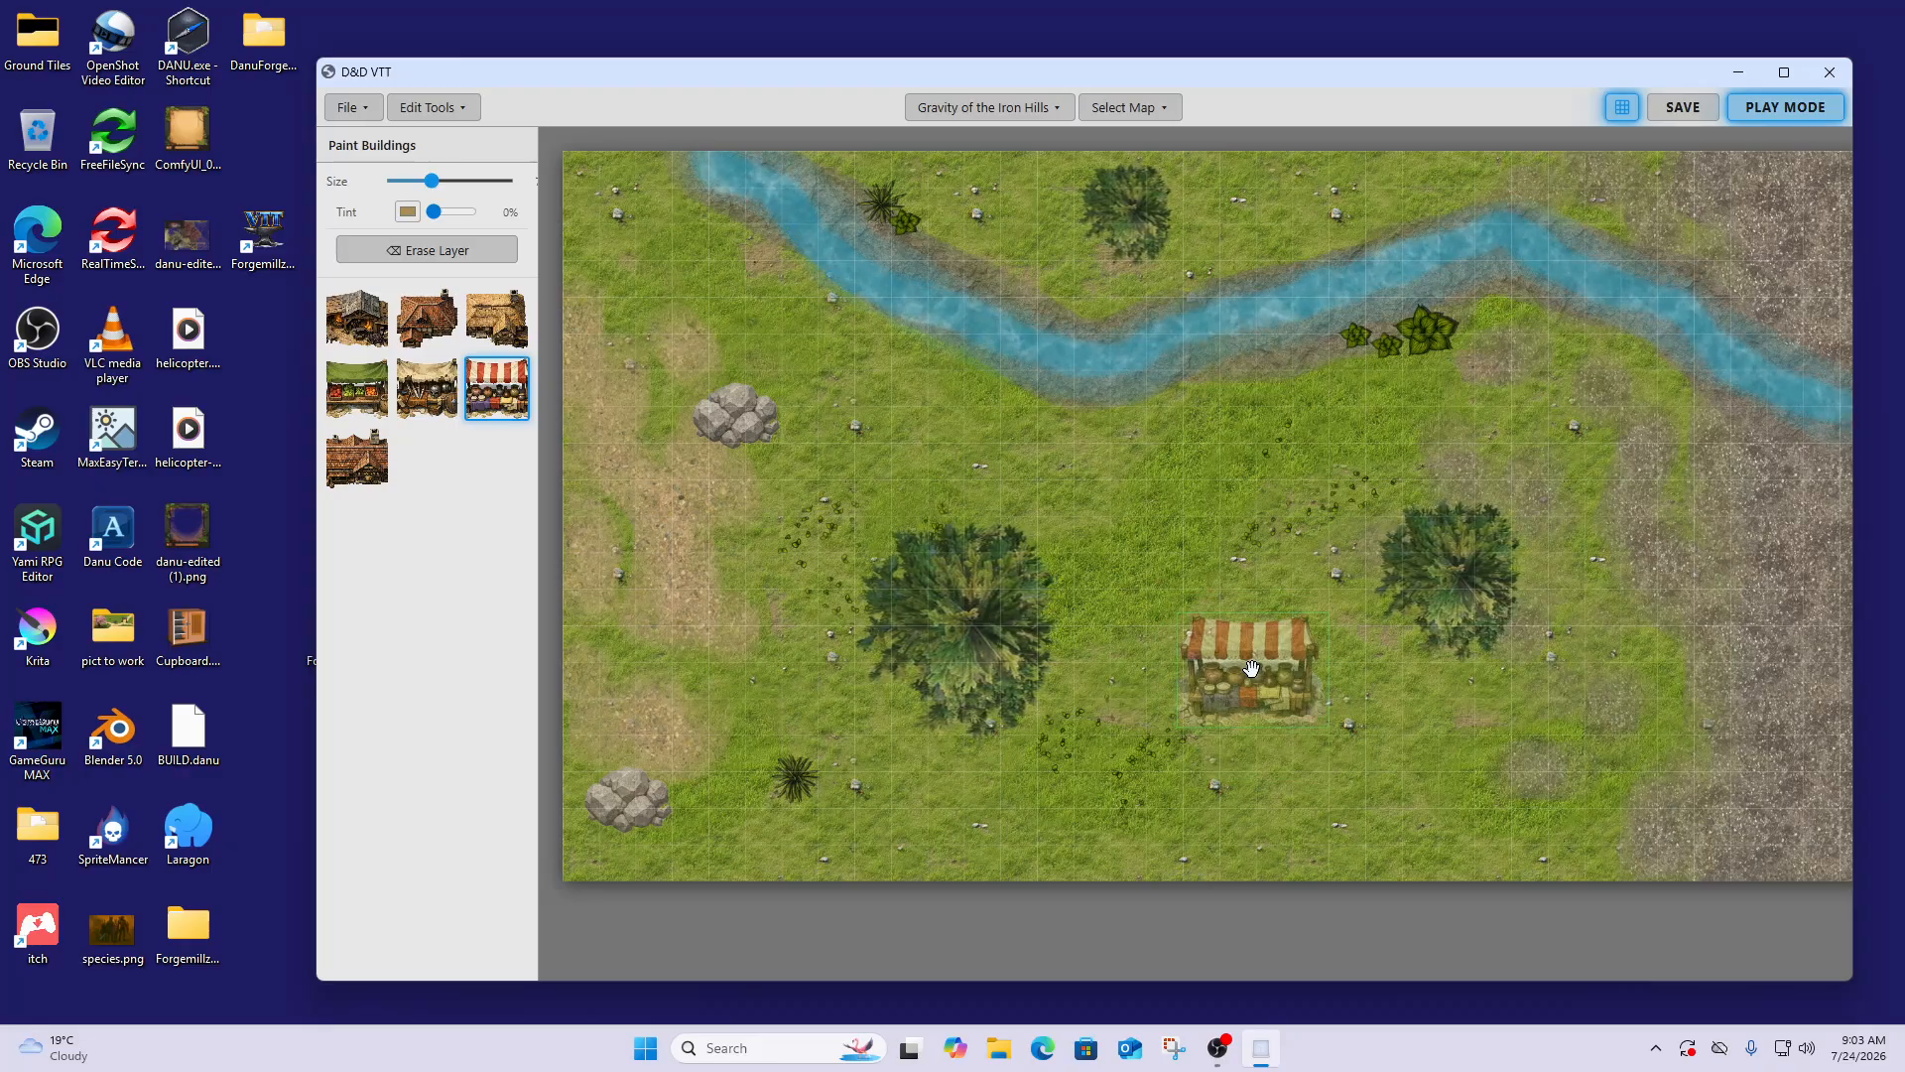
left_click(1251, 668)
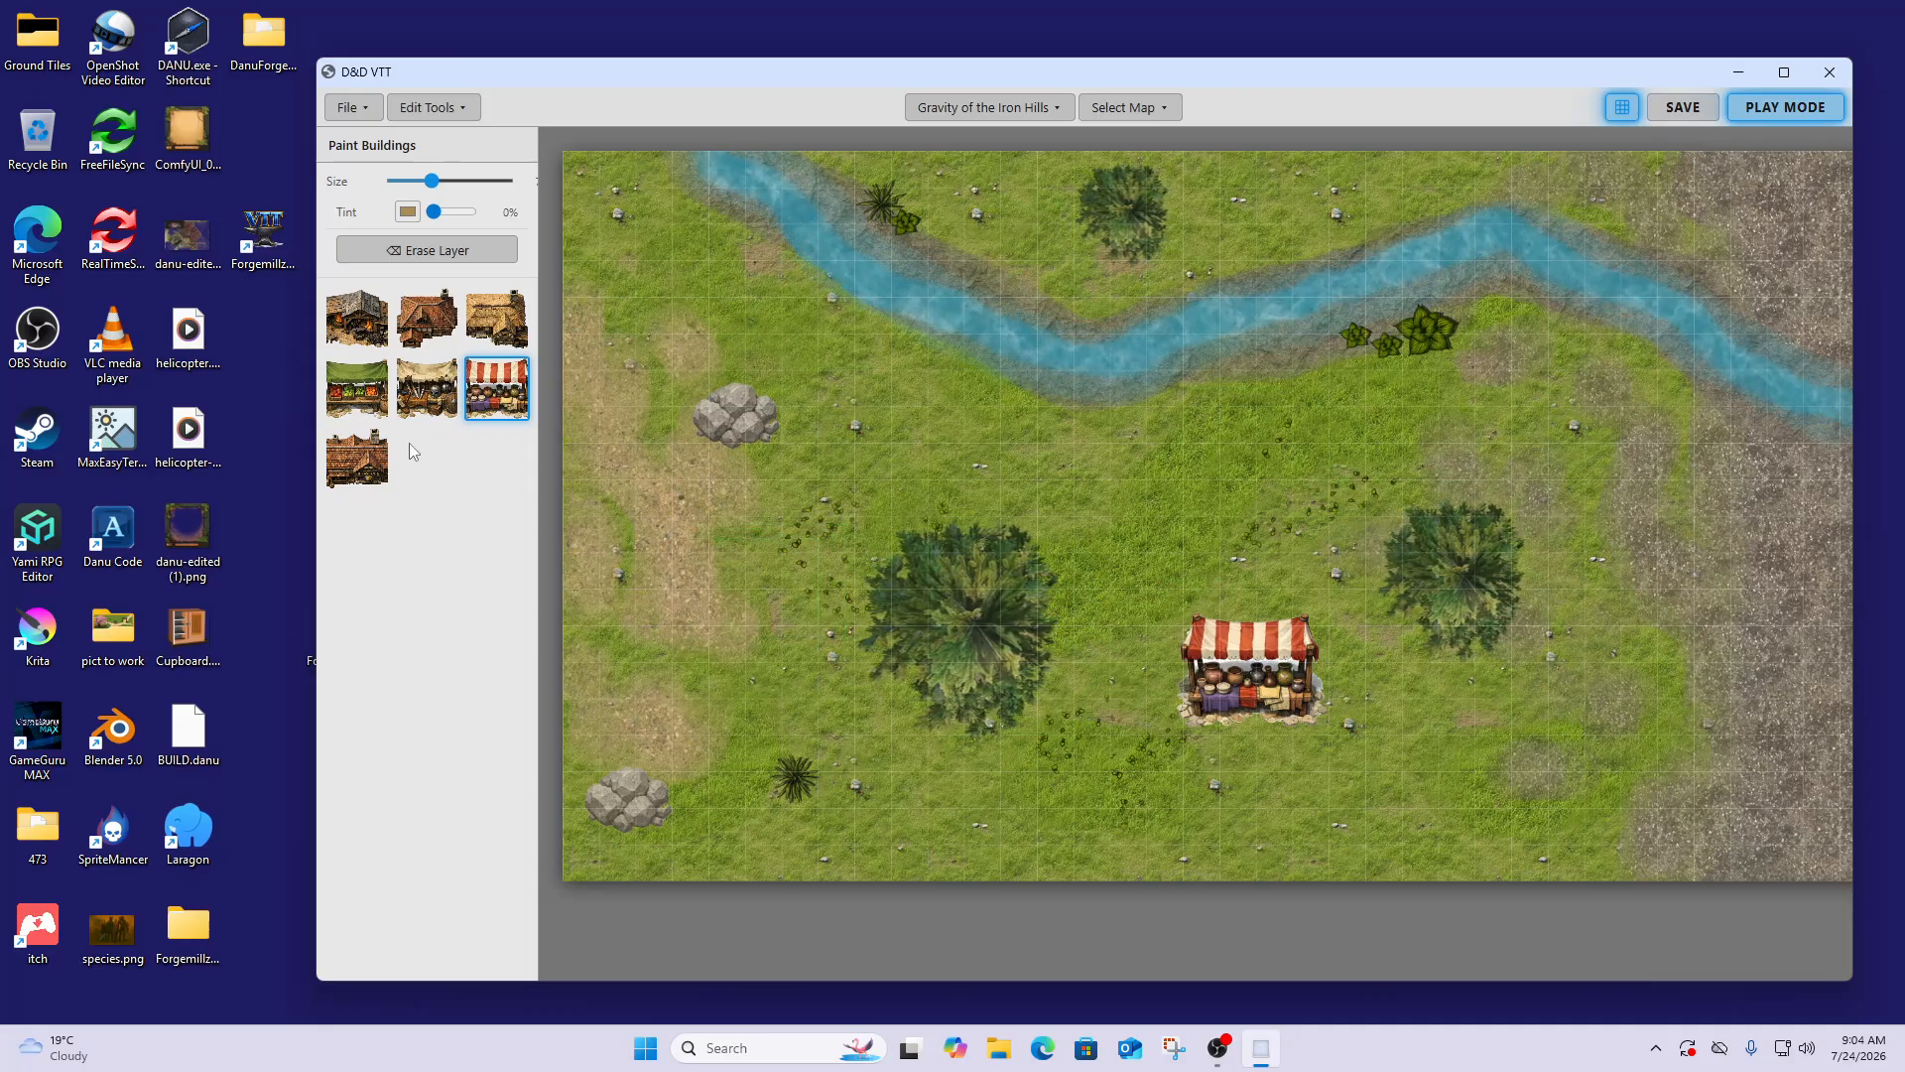
Select the rain effect and set its colour to a stronger blue with RGB 51, 158, 230
left_click(430, 107)
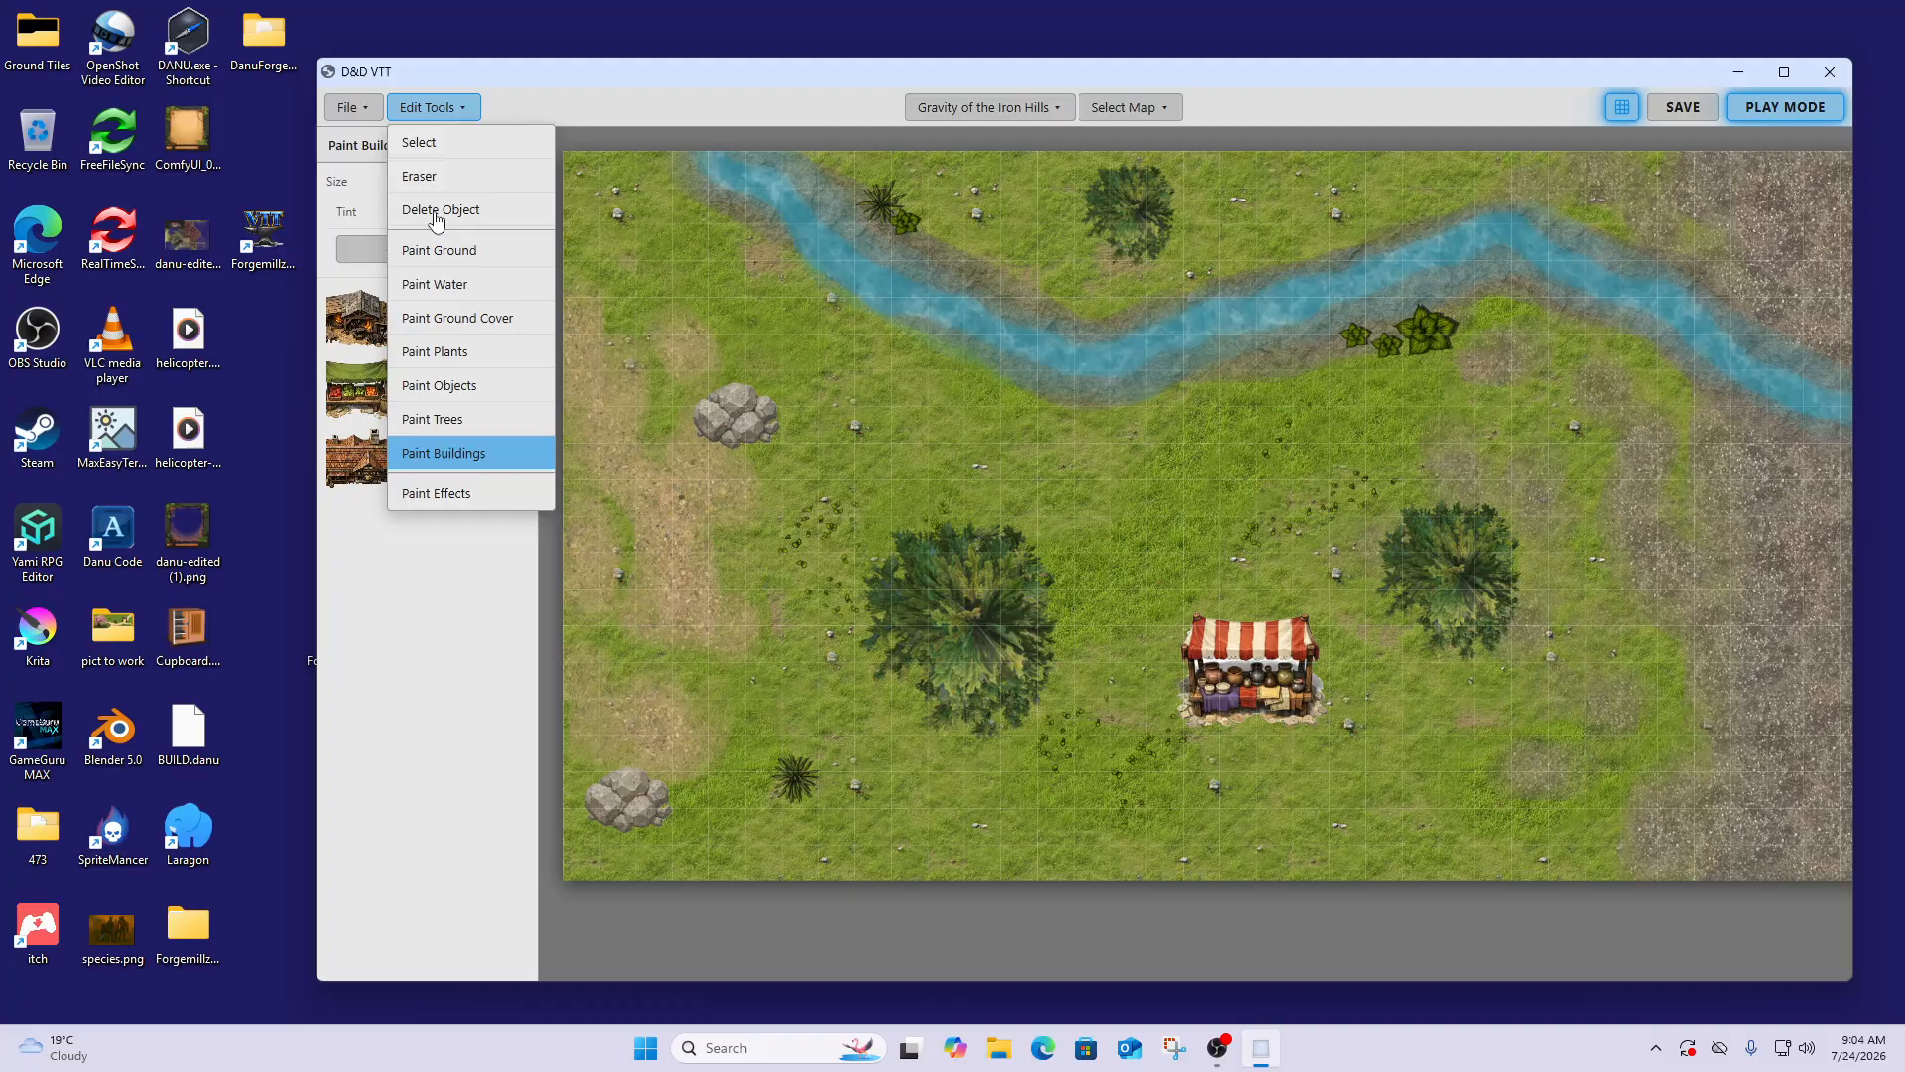
left_click(452, 499)
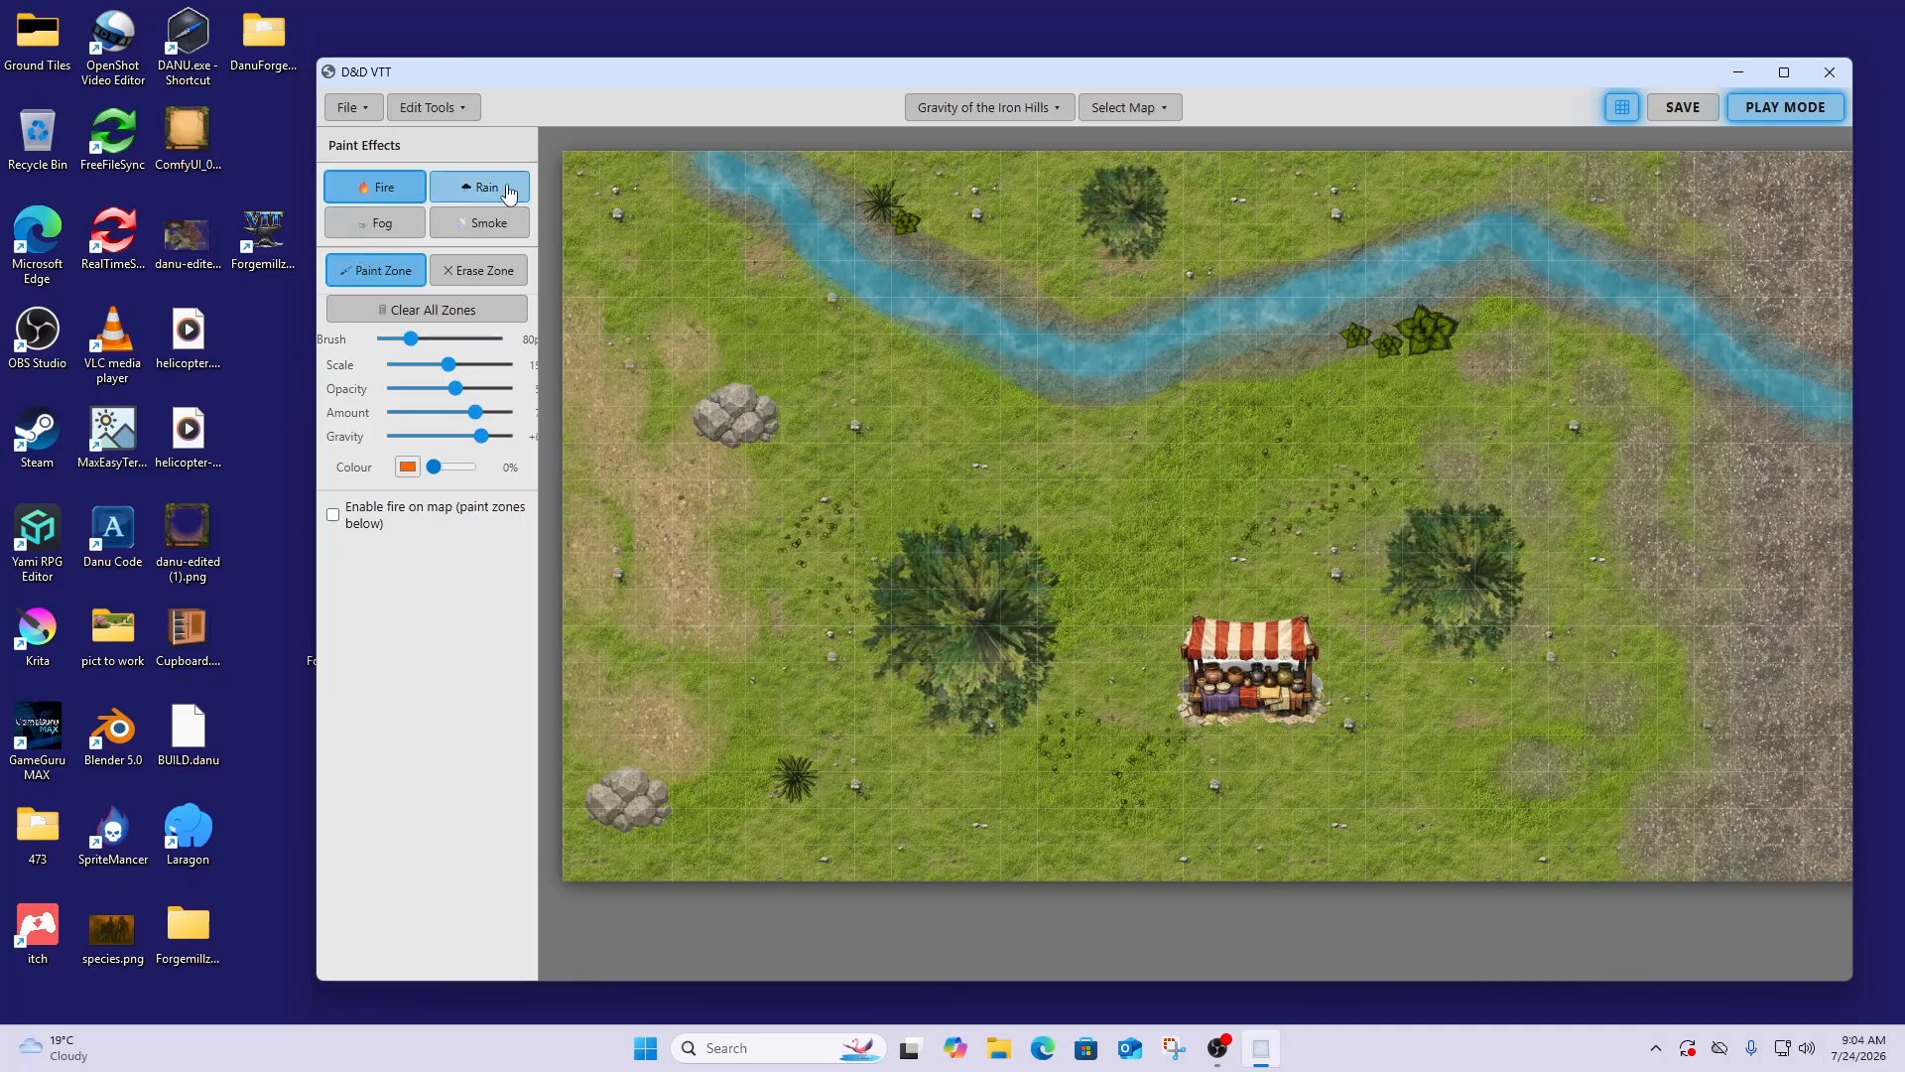
left_click(356, 226)
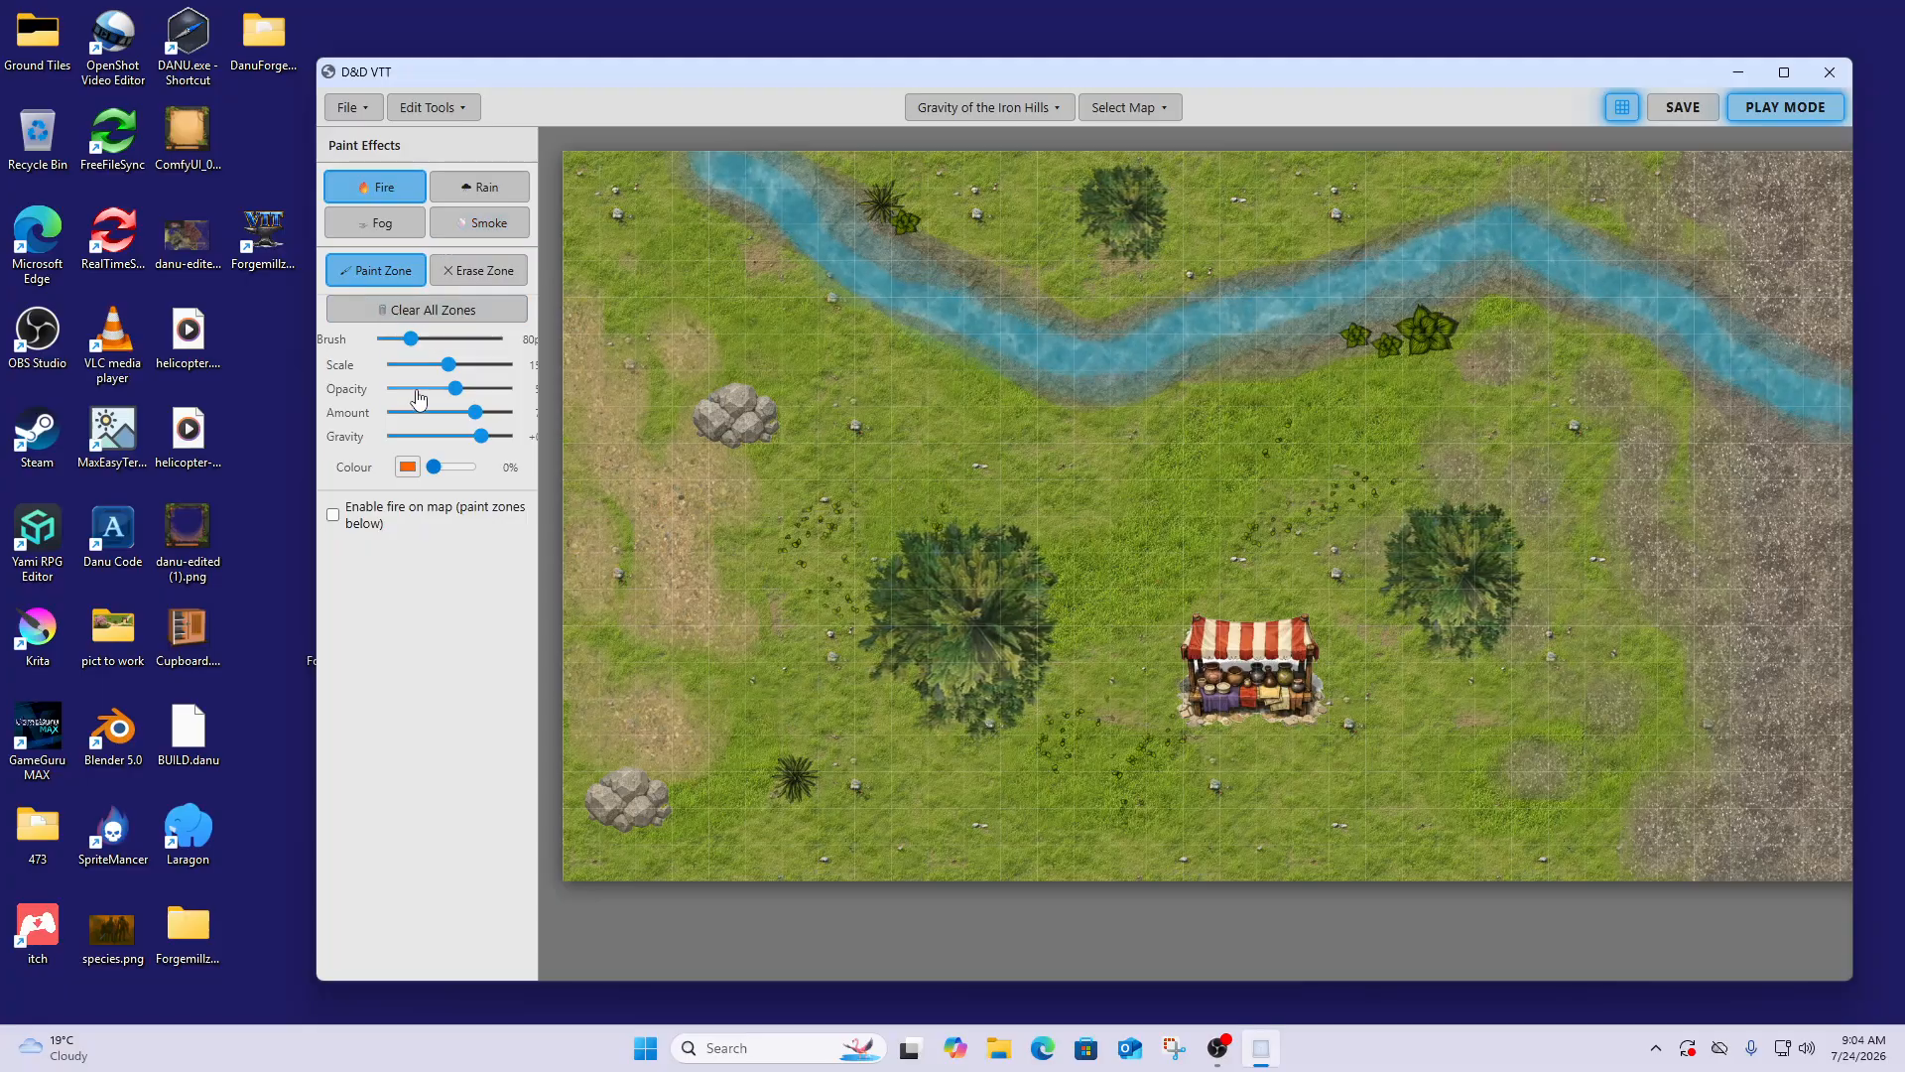
left_click(467, 189)
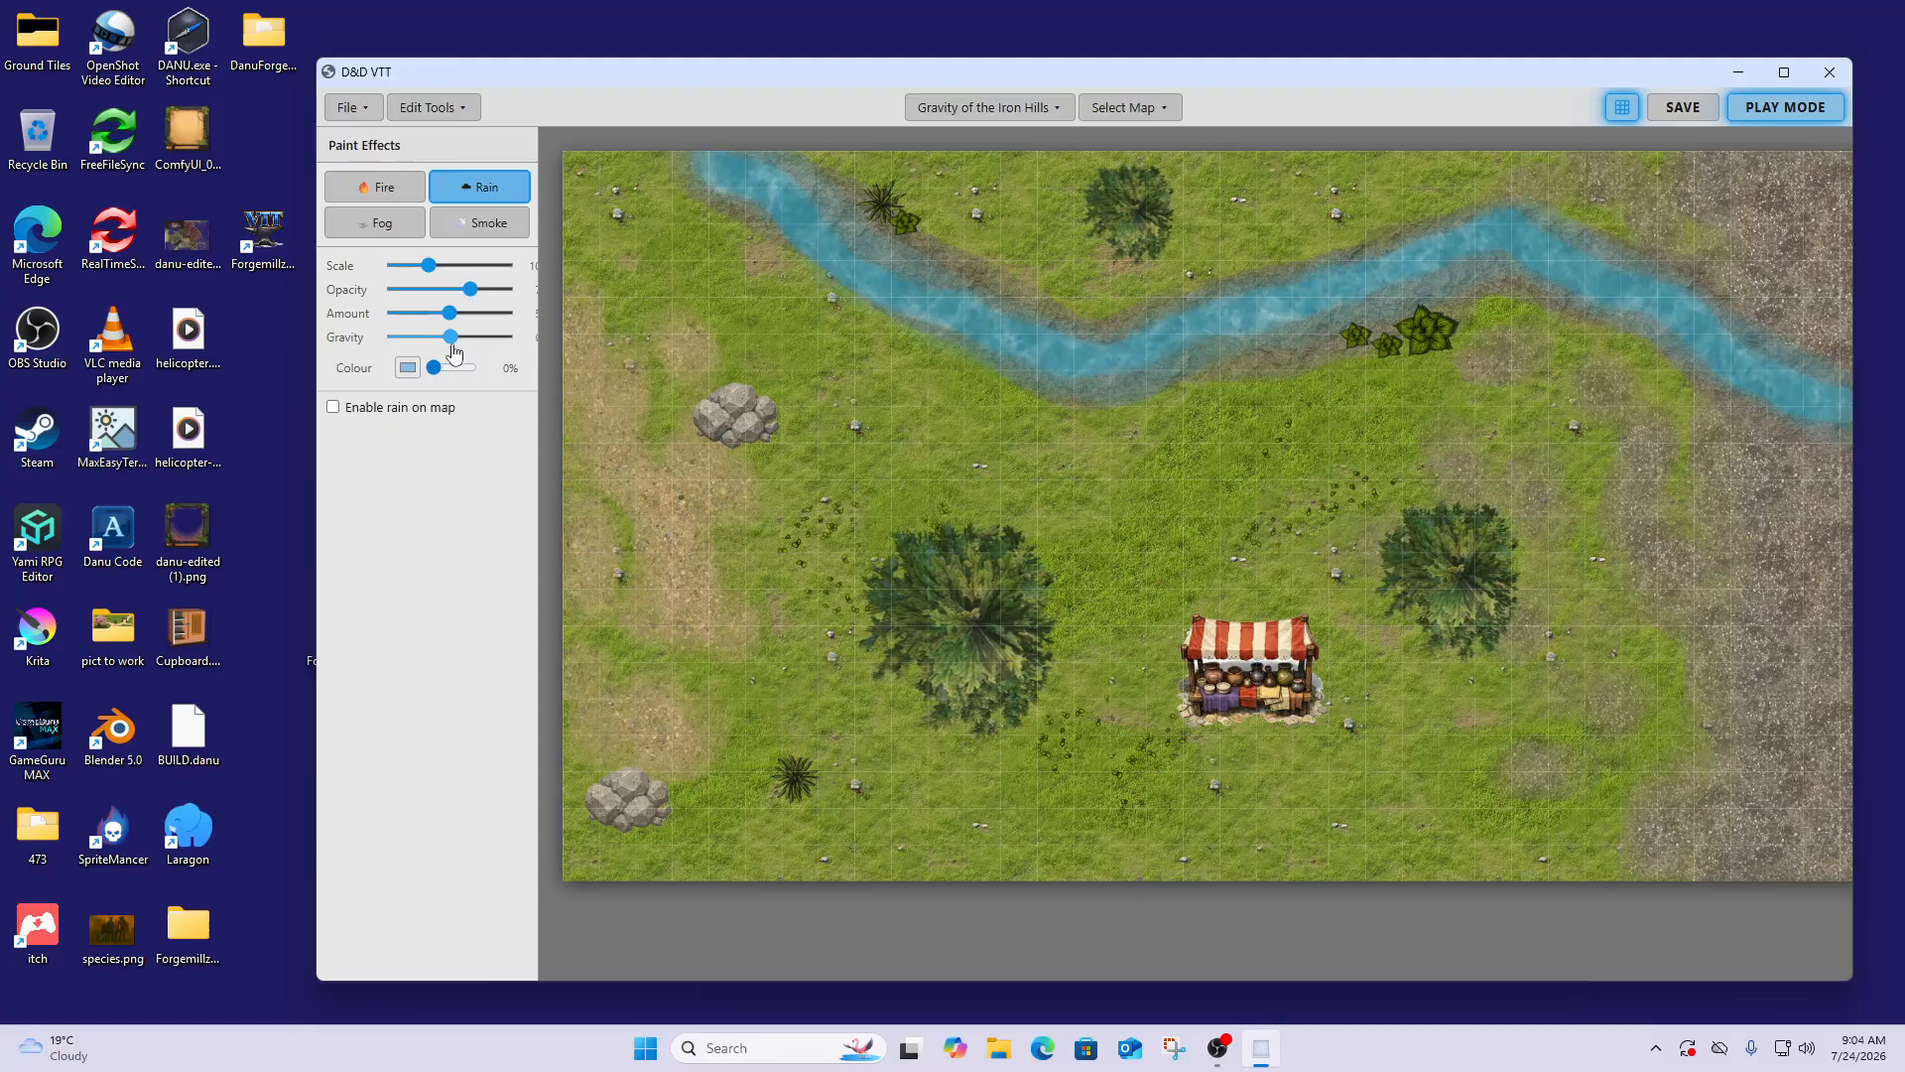
left_click(408, 369)
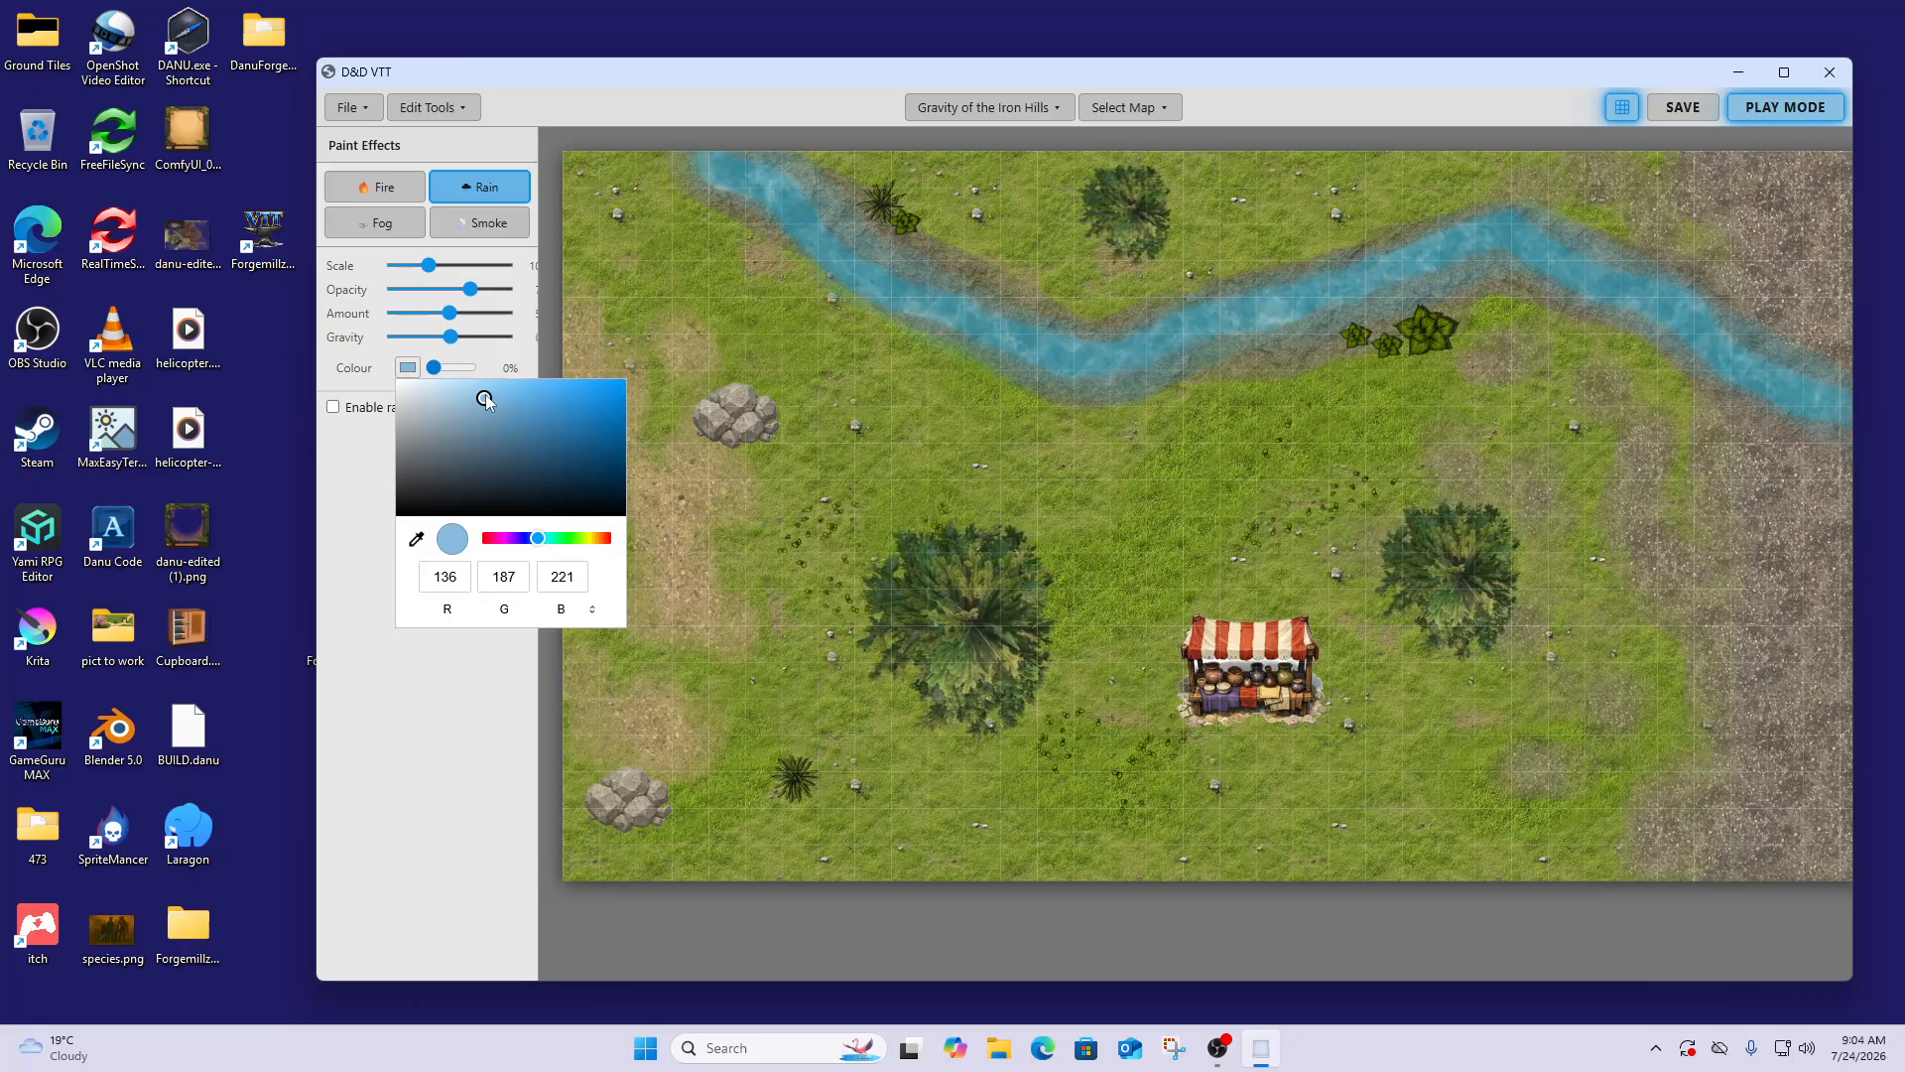
left_click_drag(491, 396, 579, 396)
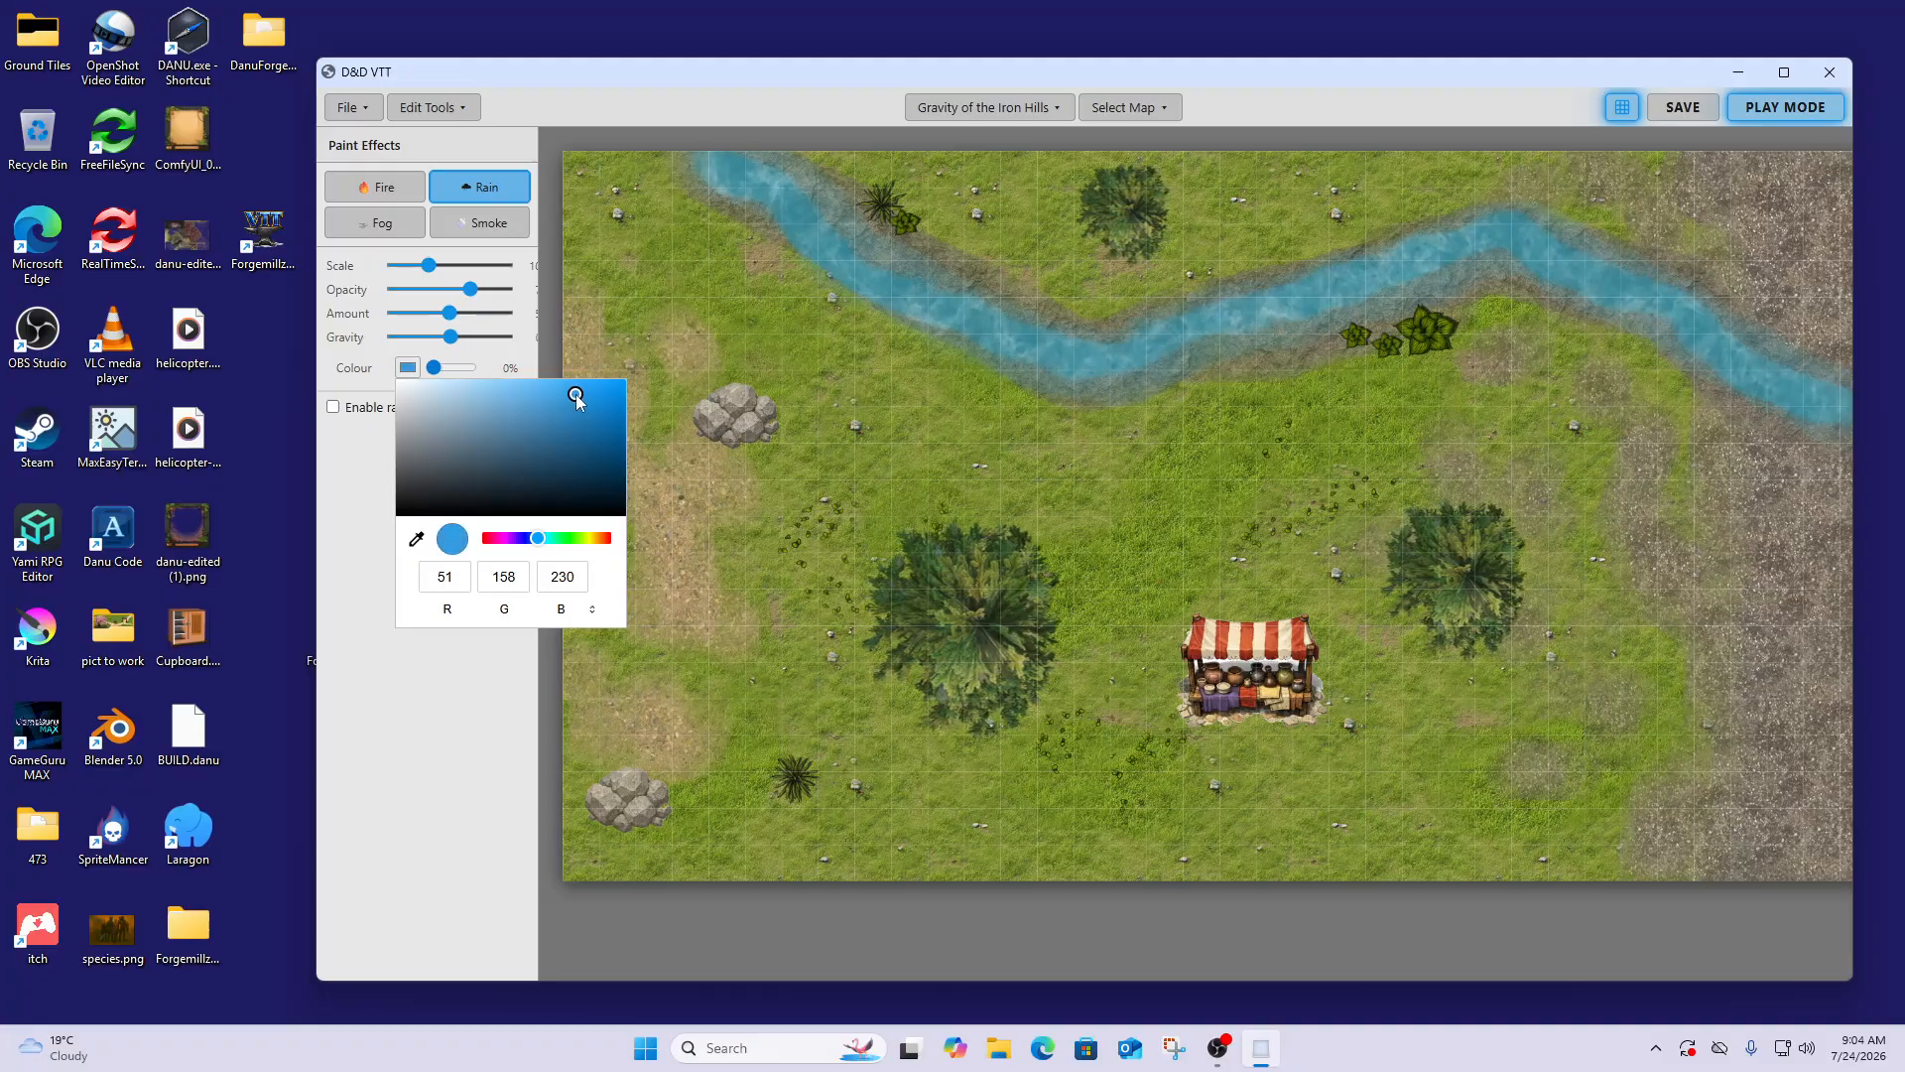
Enable rain on the map at 33% colour strength with a slightly larger scale, save the map and preview it in play mode
left_click(361, 514)
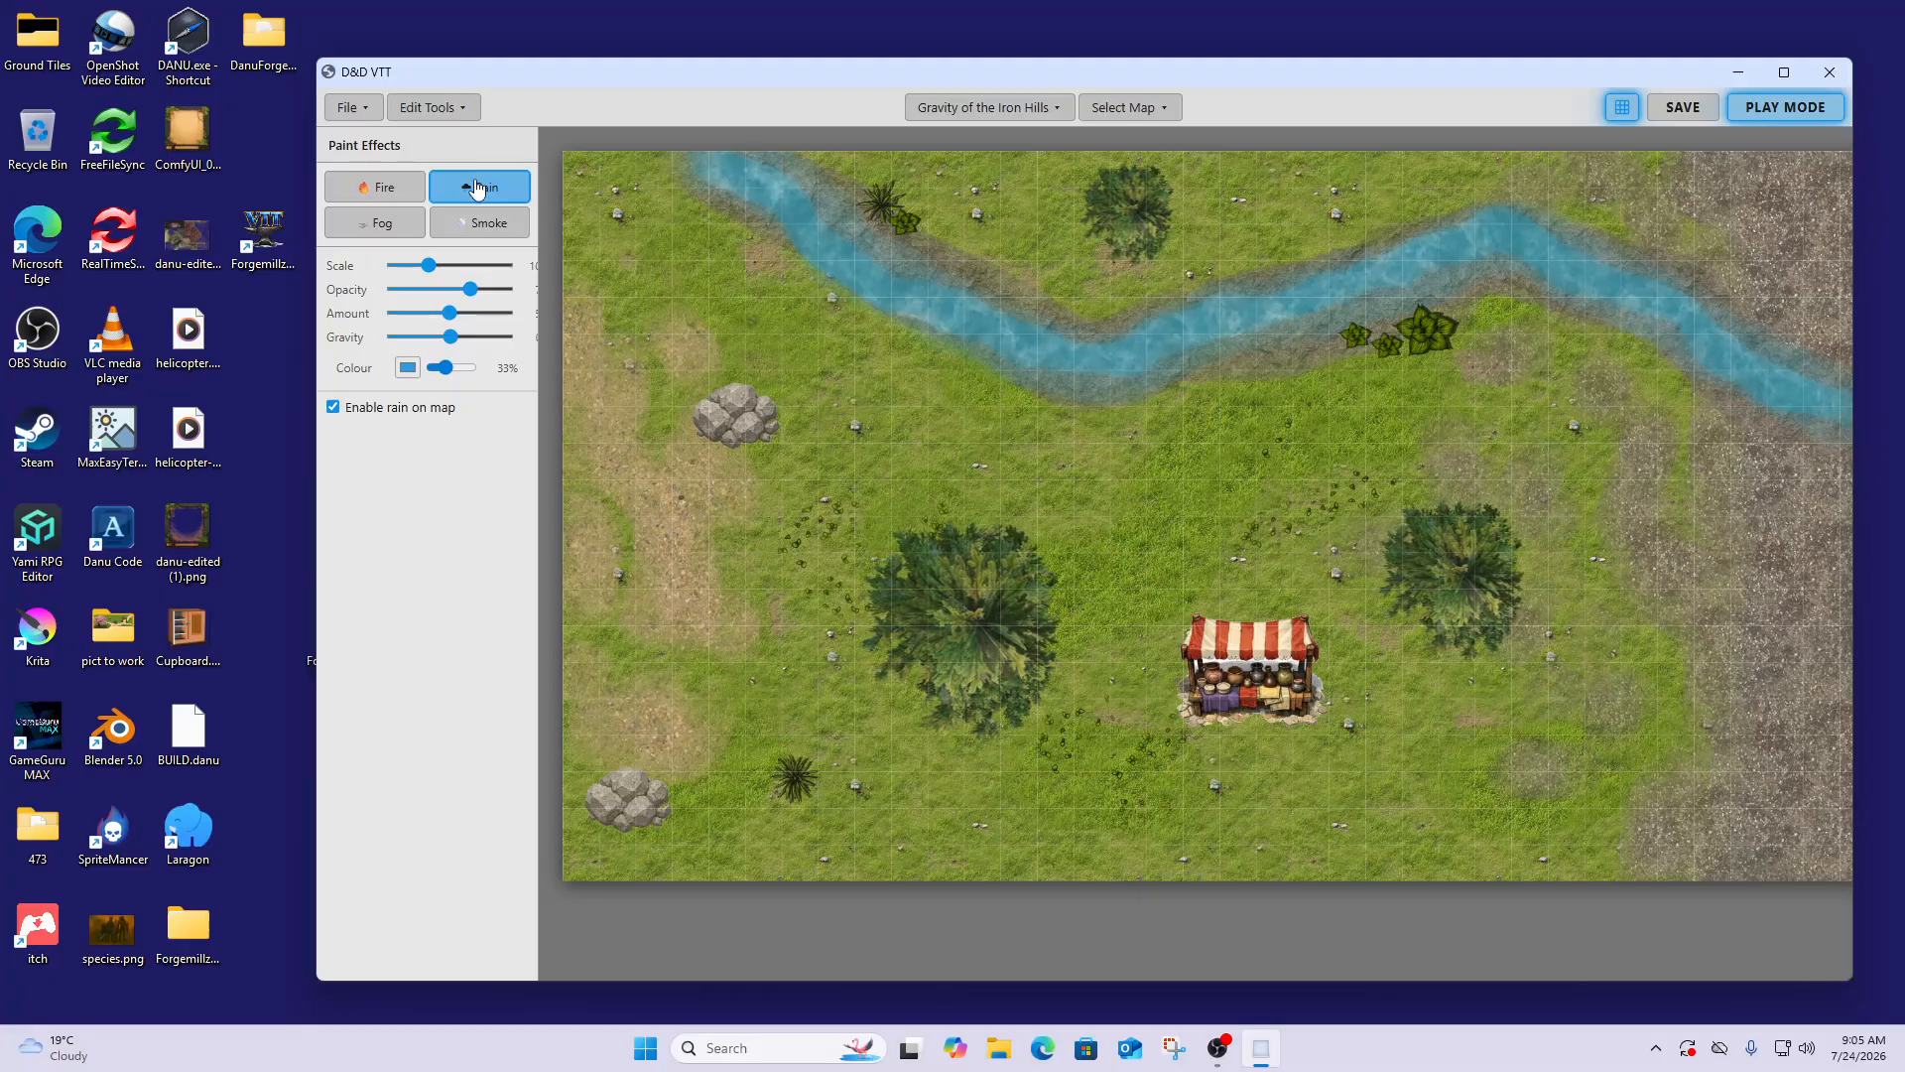
left_click_drag(428, 265, 438, 265)
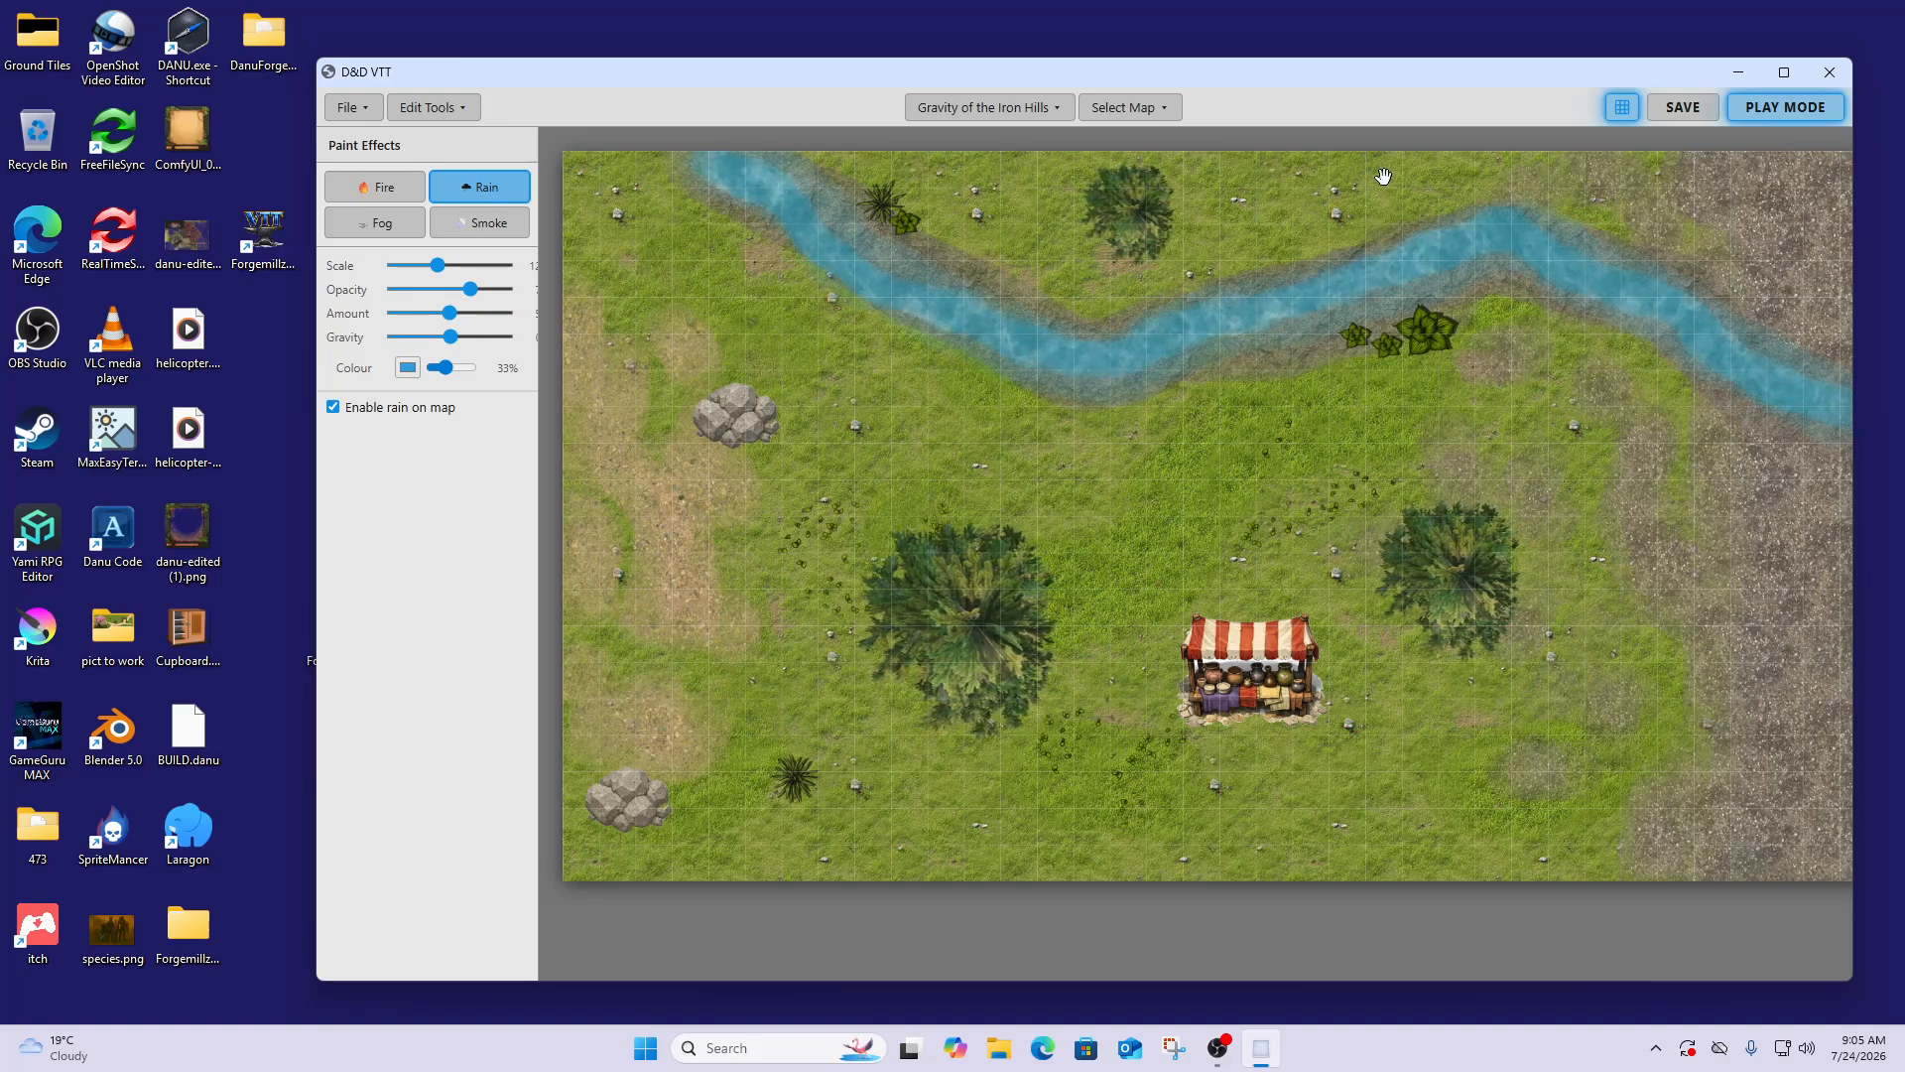
left_click(1670, 119)
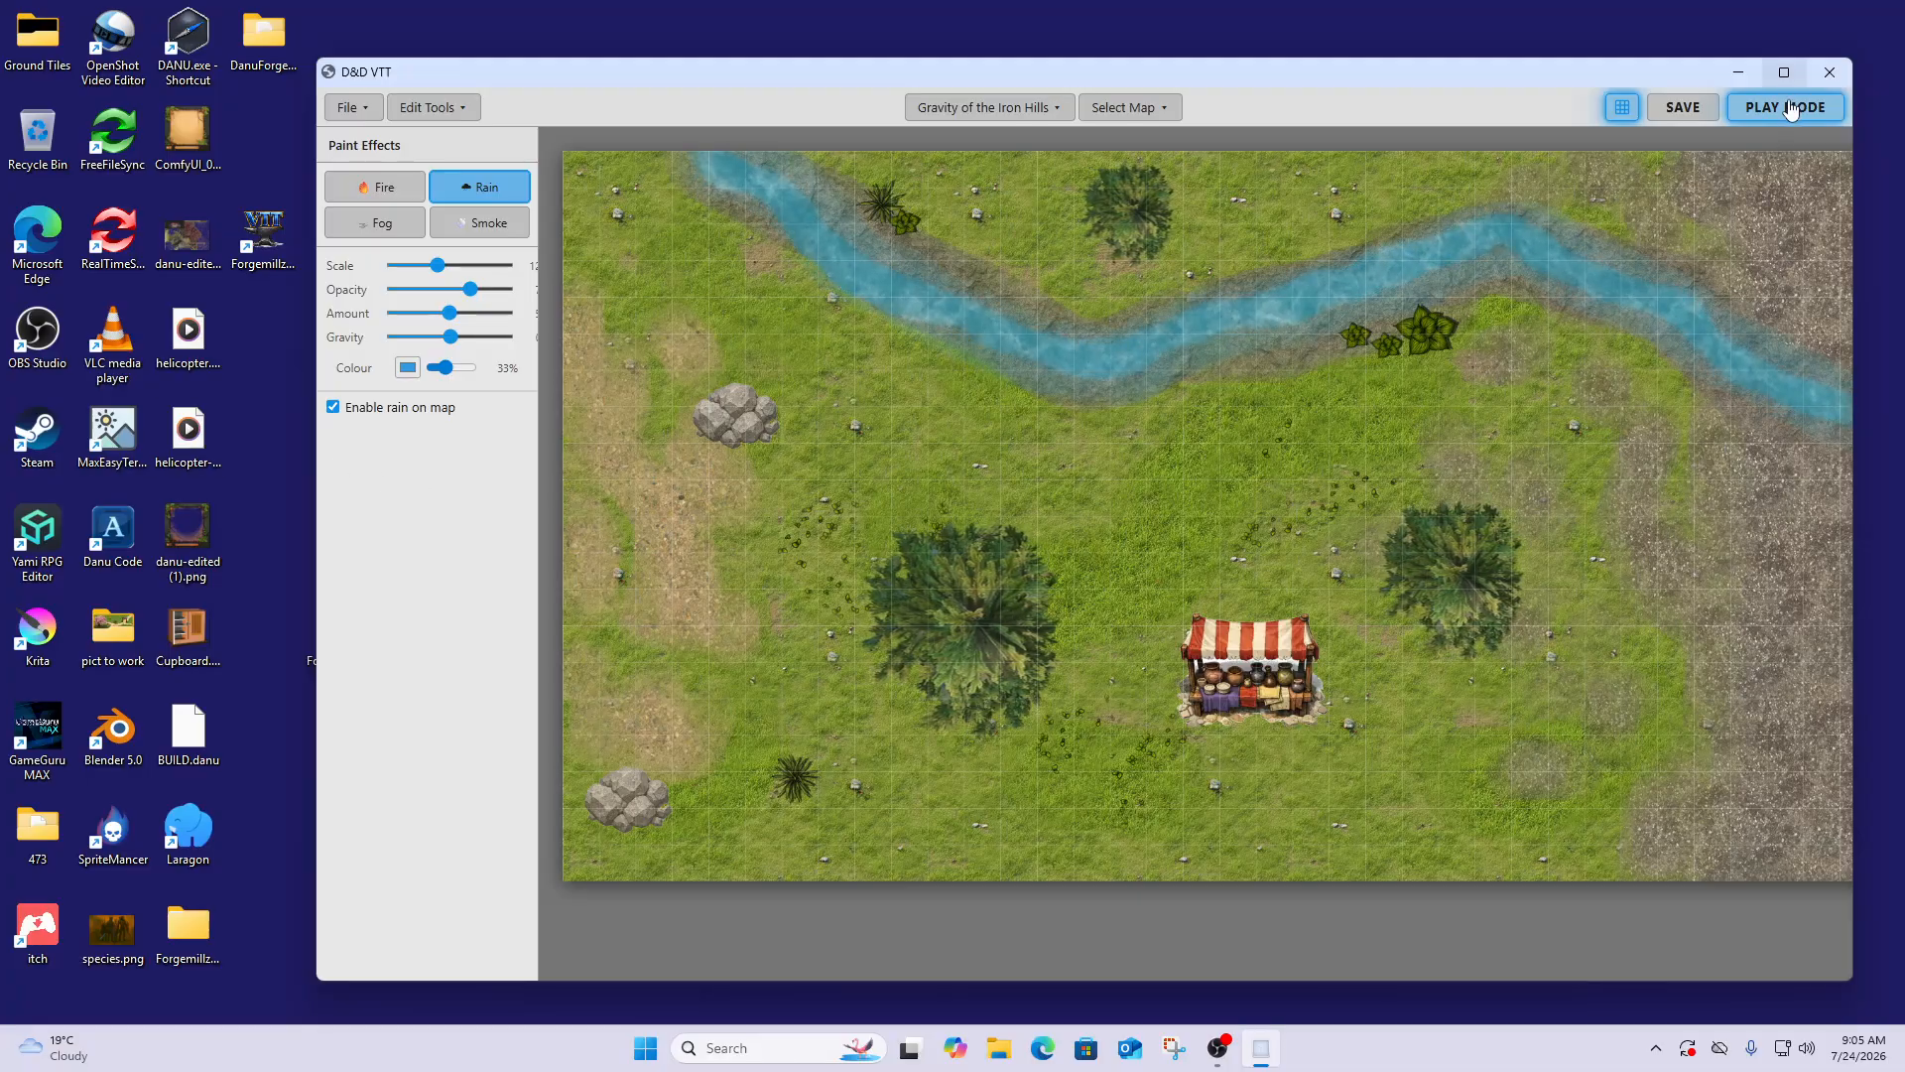
left_click(1783, 72)
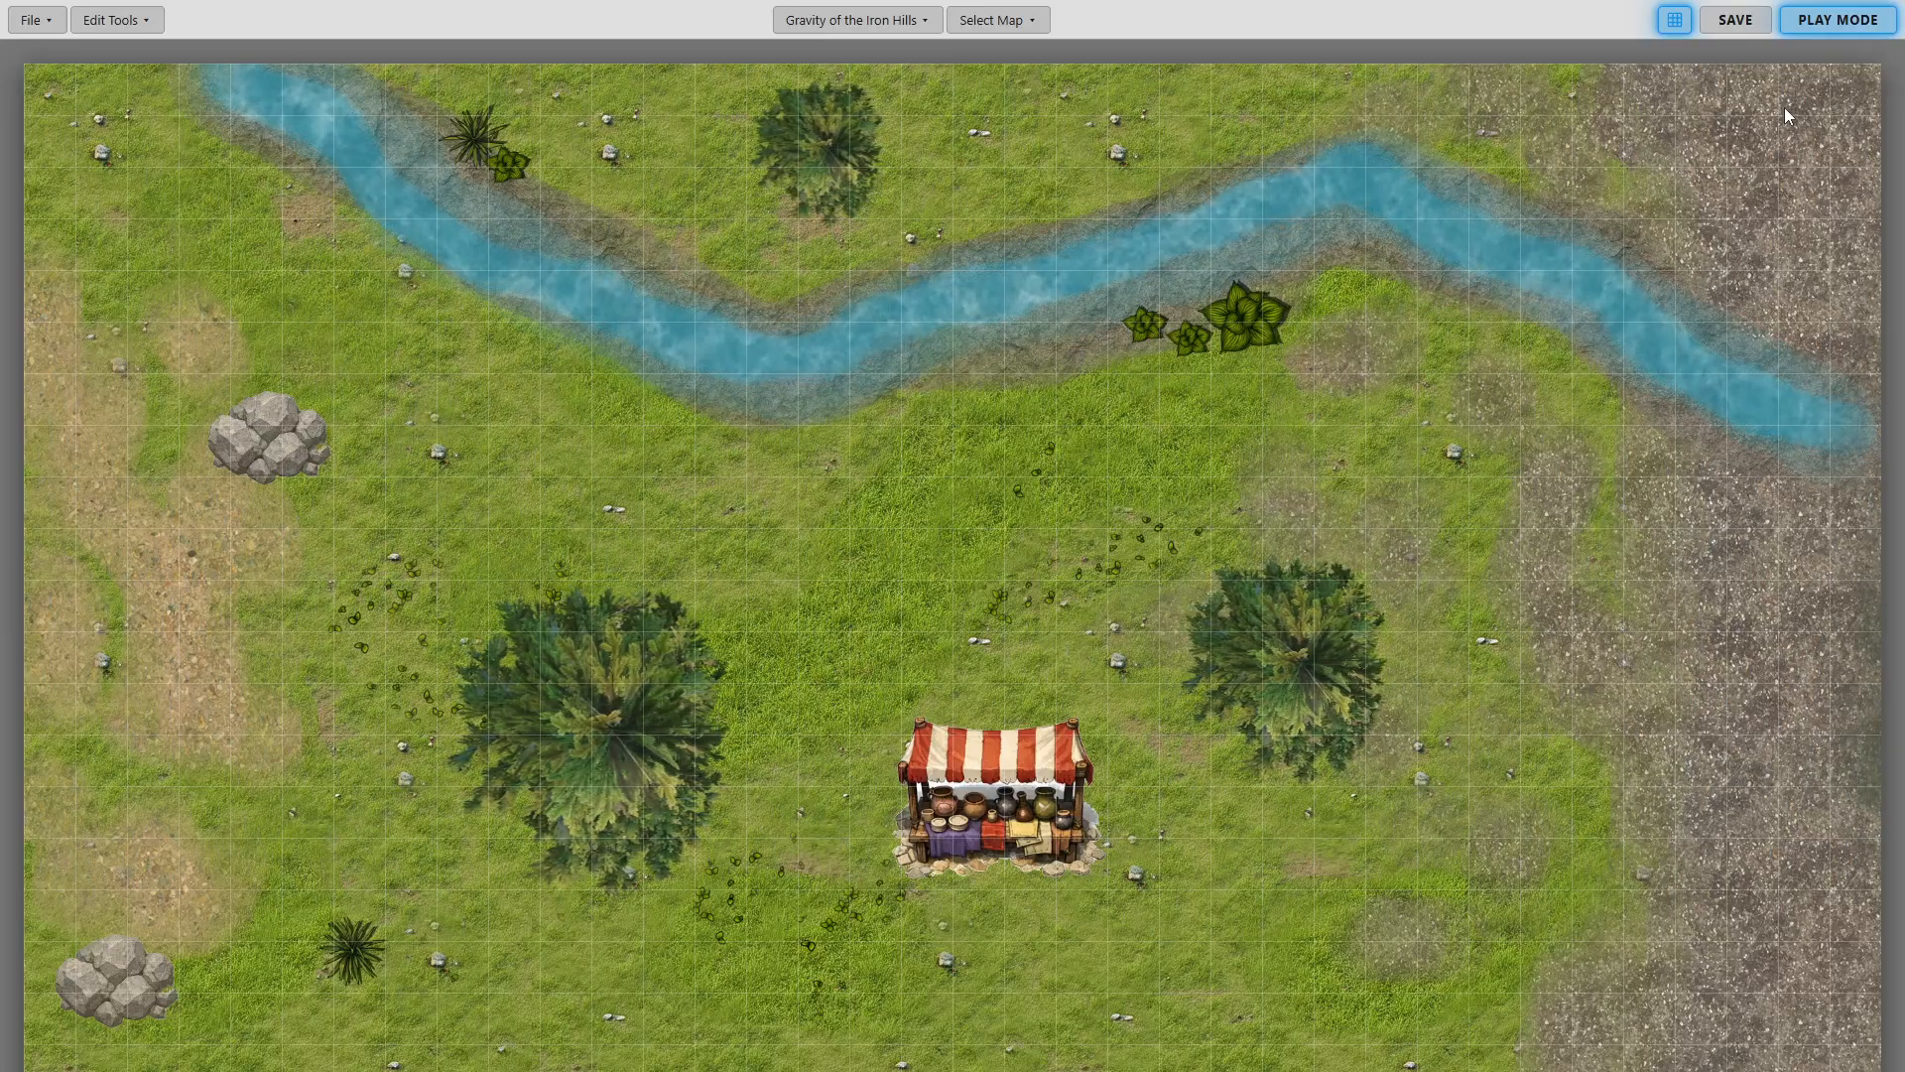
left_click(1822, 20)
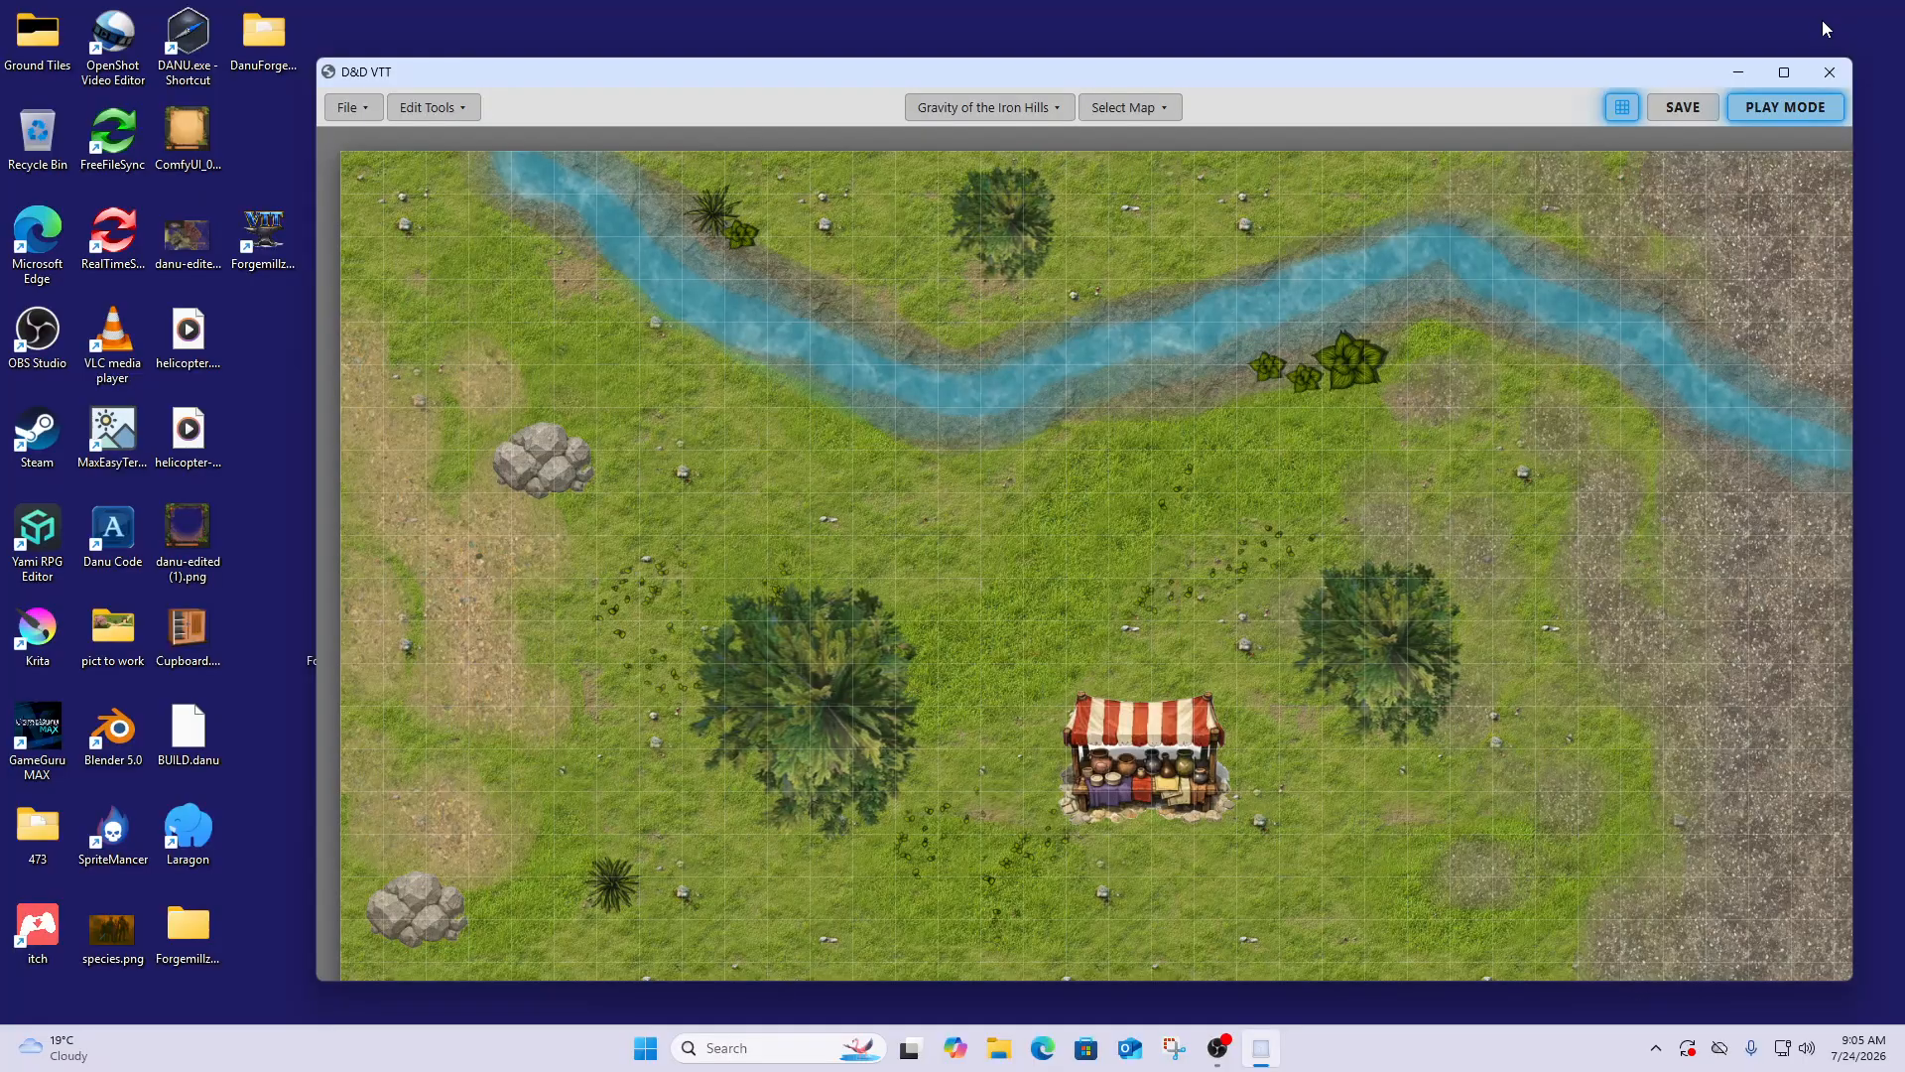
Raise the rain's scale, opacity and amount to their maximum, increase its gravity slightly and set its colour strength to 86%
left_click(434, 107)
left_click(450, 493)
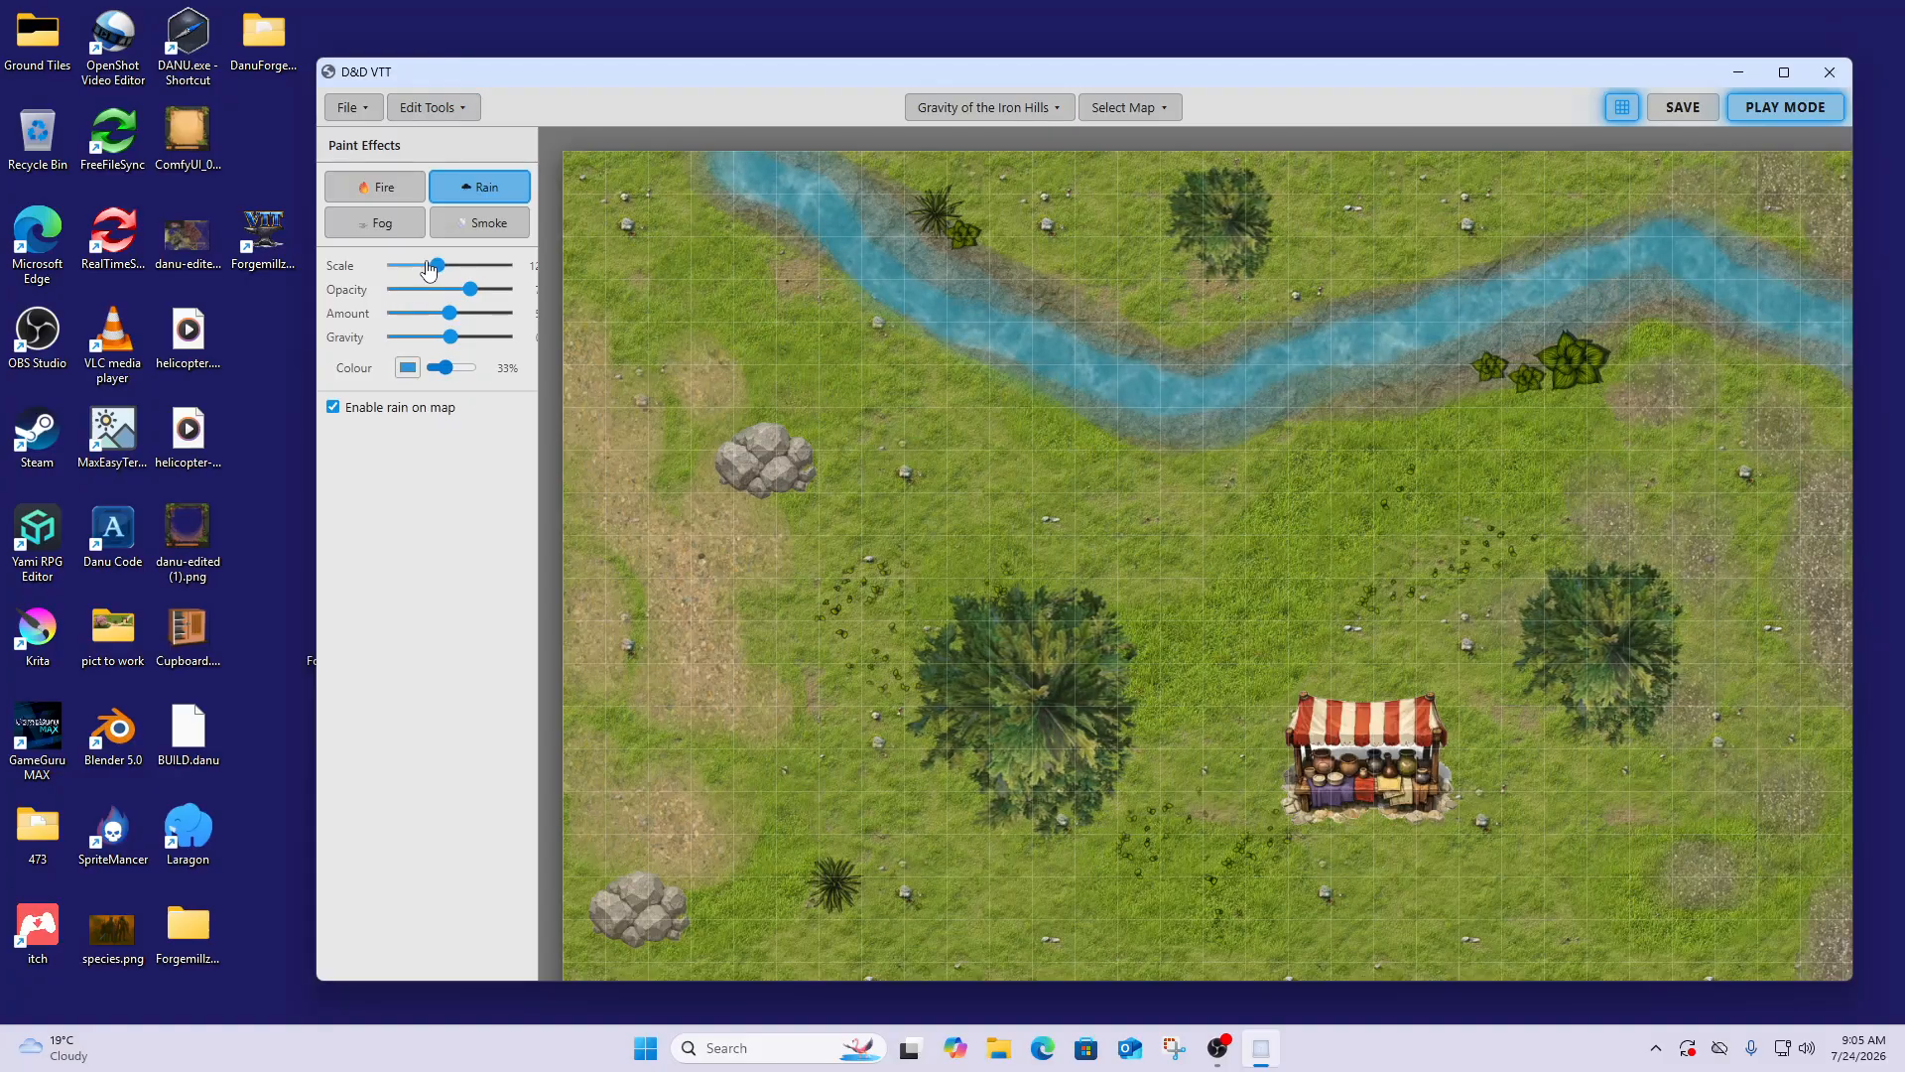
left_click_drag(438, 264, 515, 332)
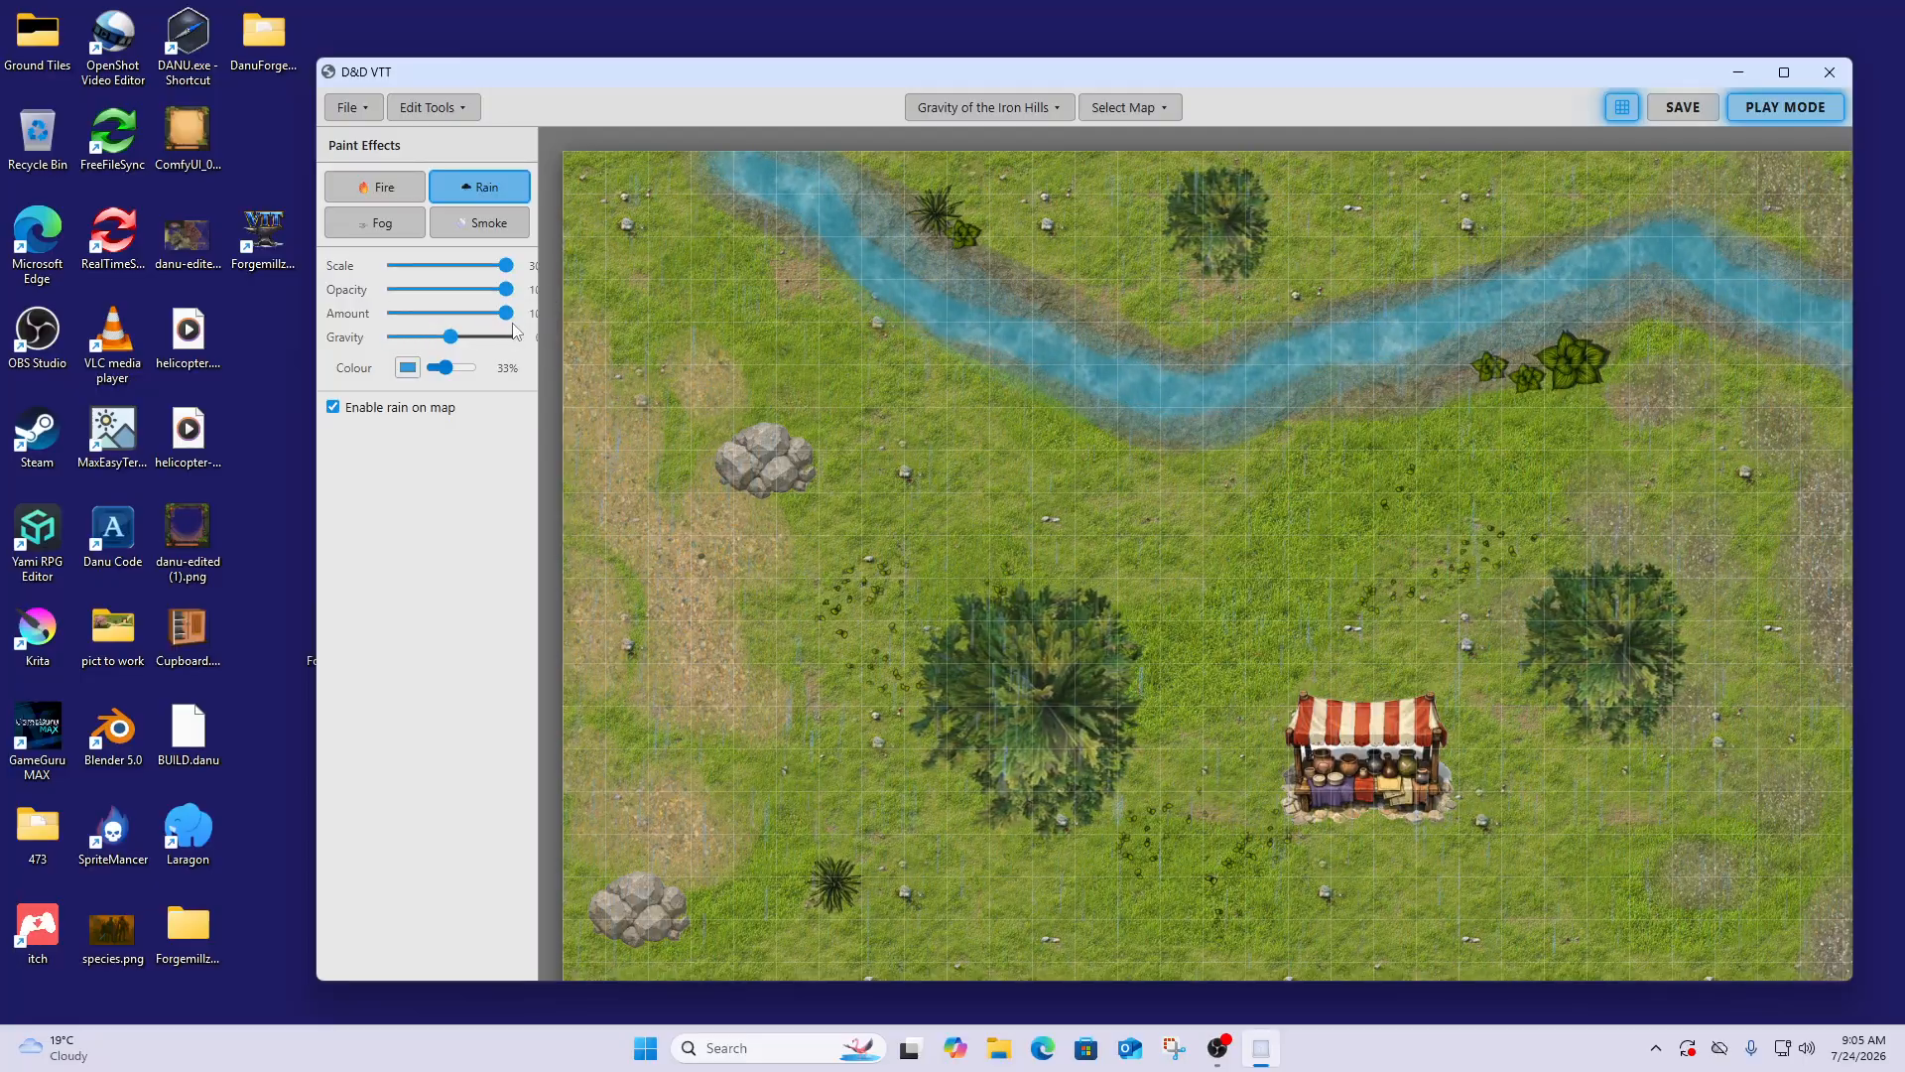
left_click_drag(451, 337, 465, 373)
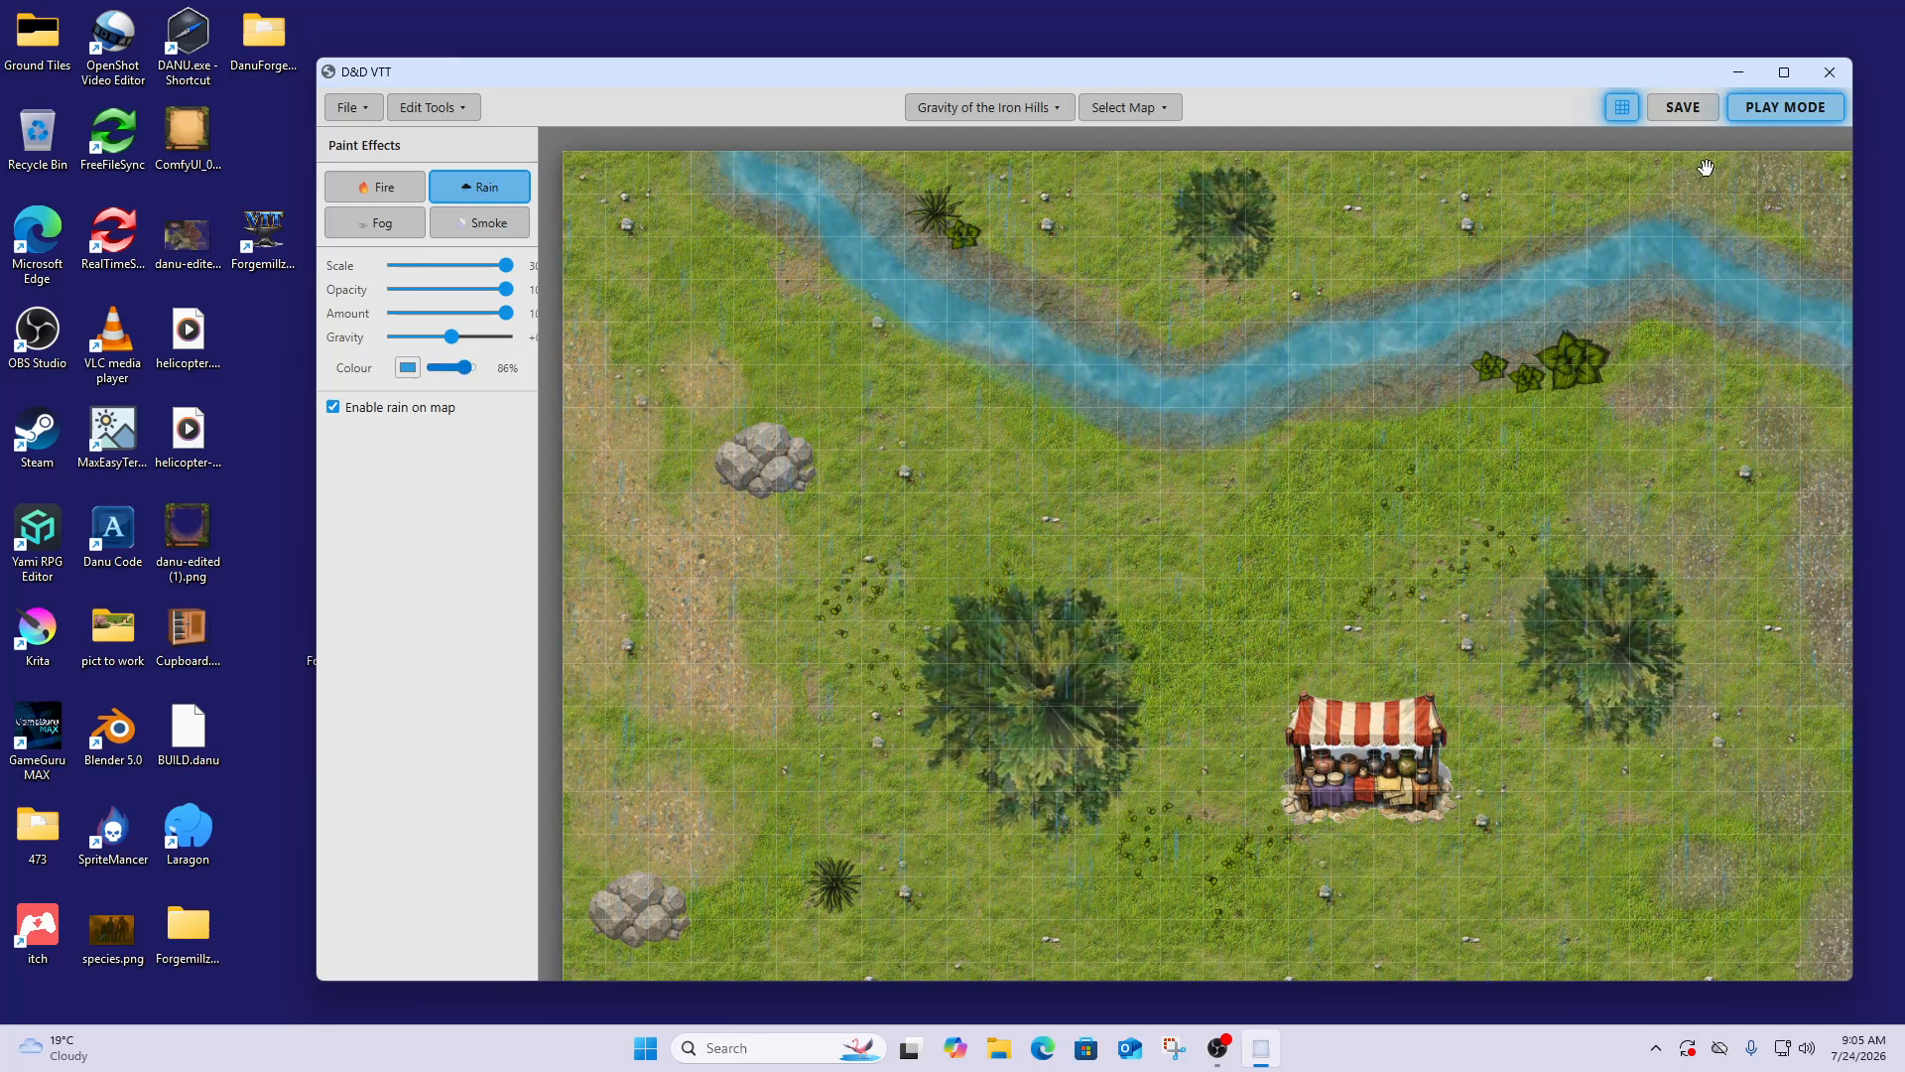
Switch the map to play mode and hide the grid overlay
left_click(1776, 109)
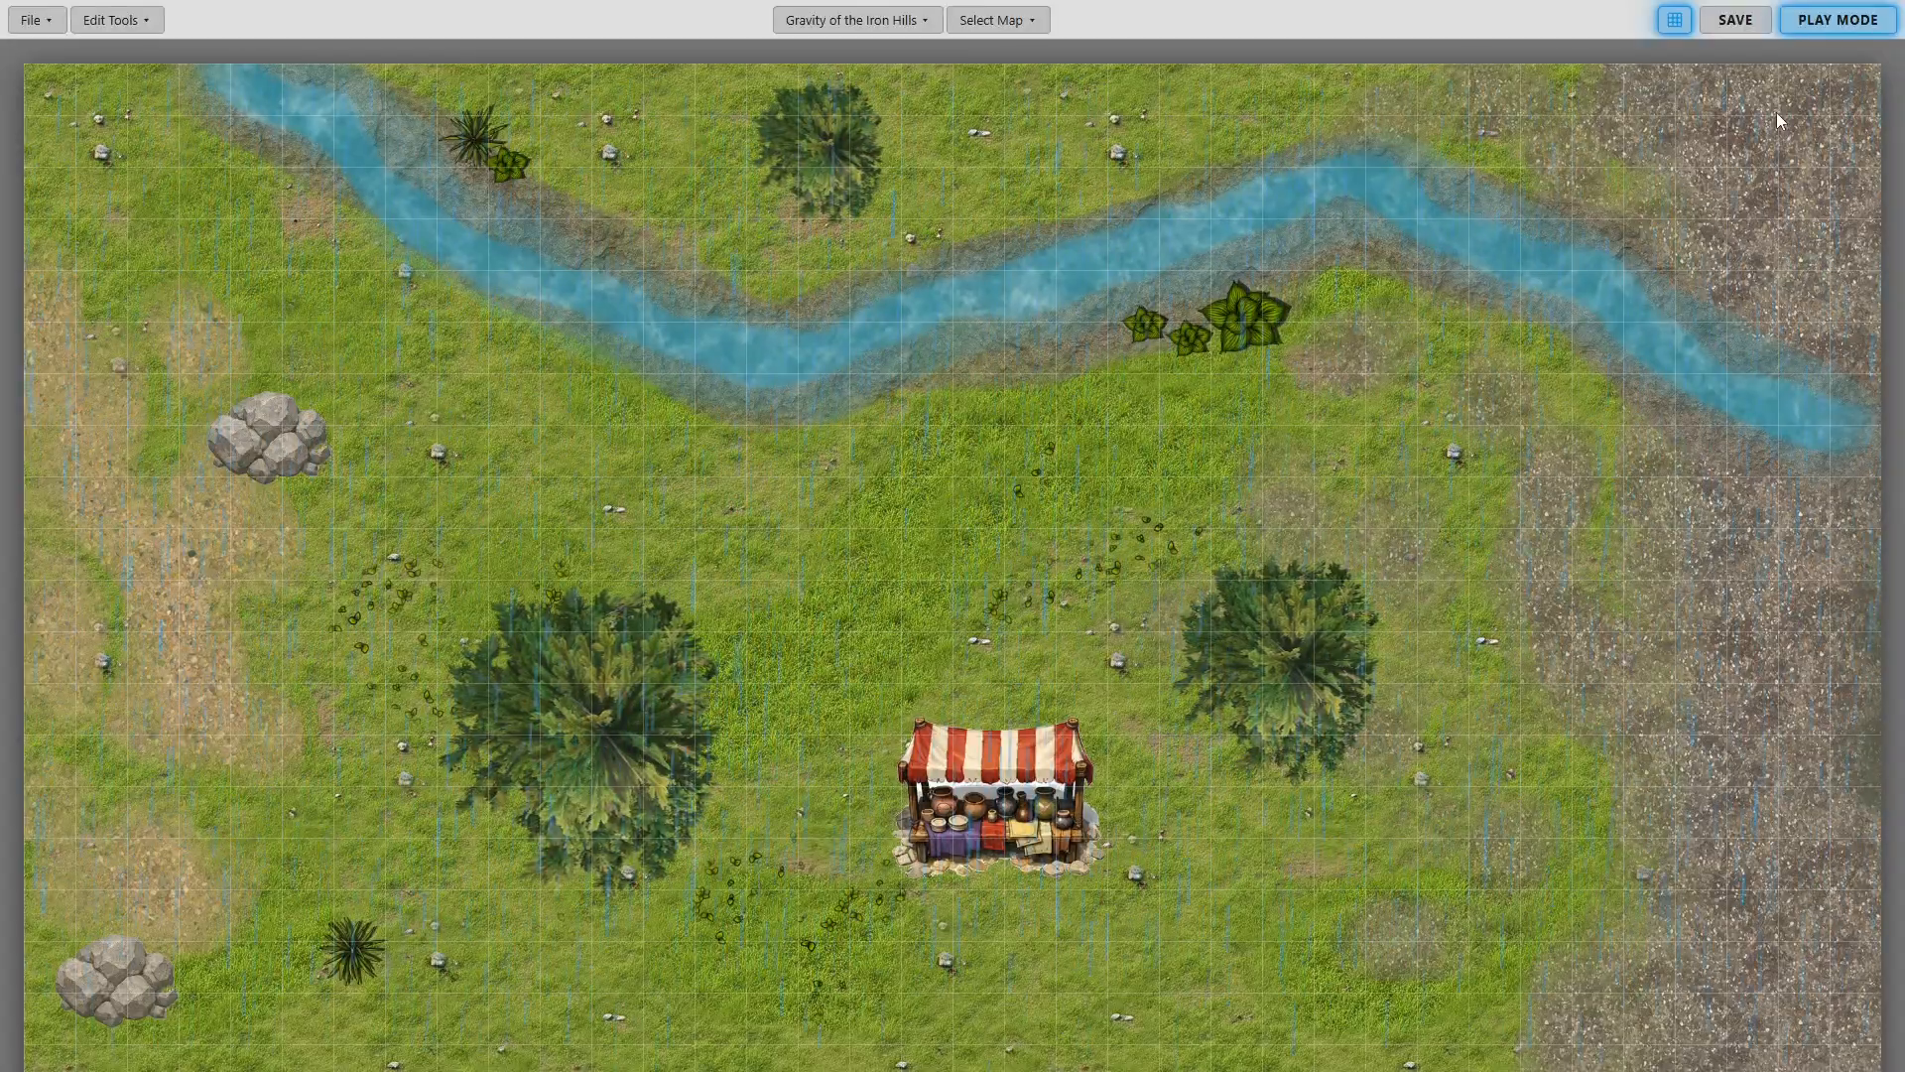
left_click(1675, 22)
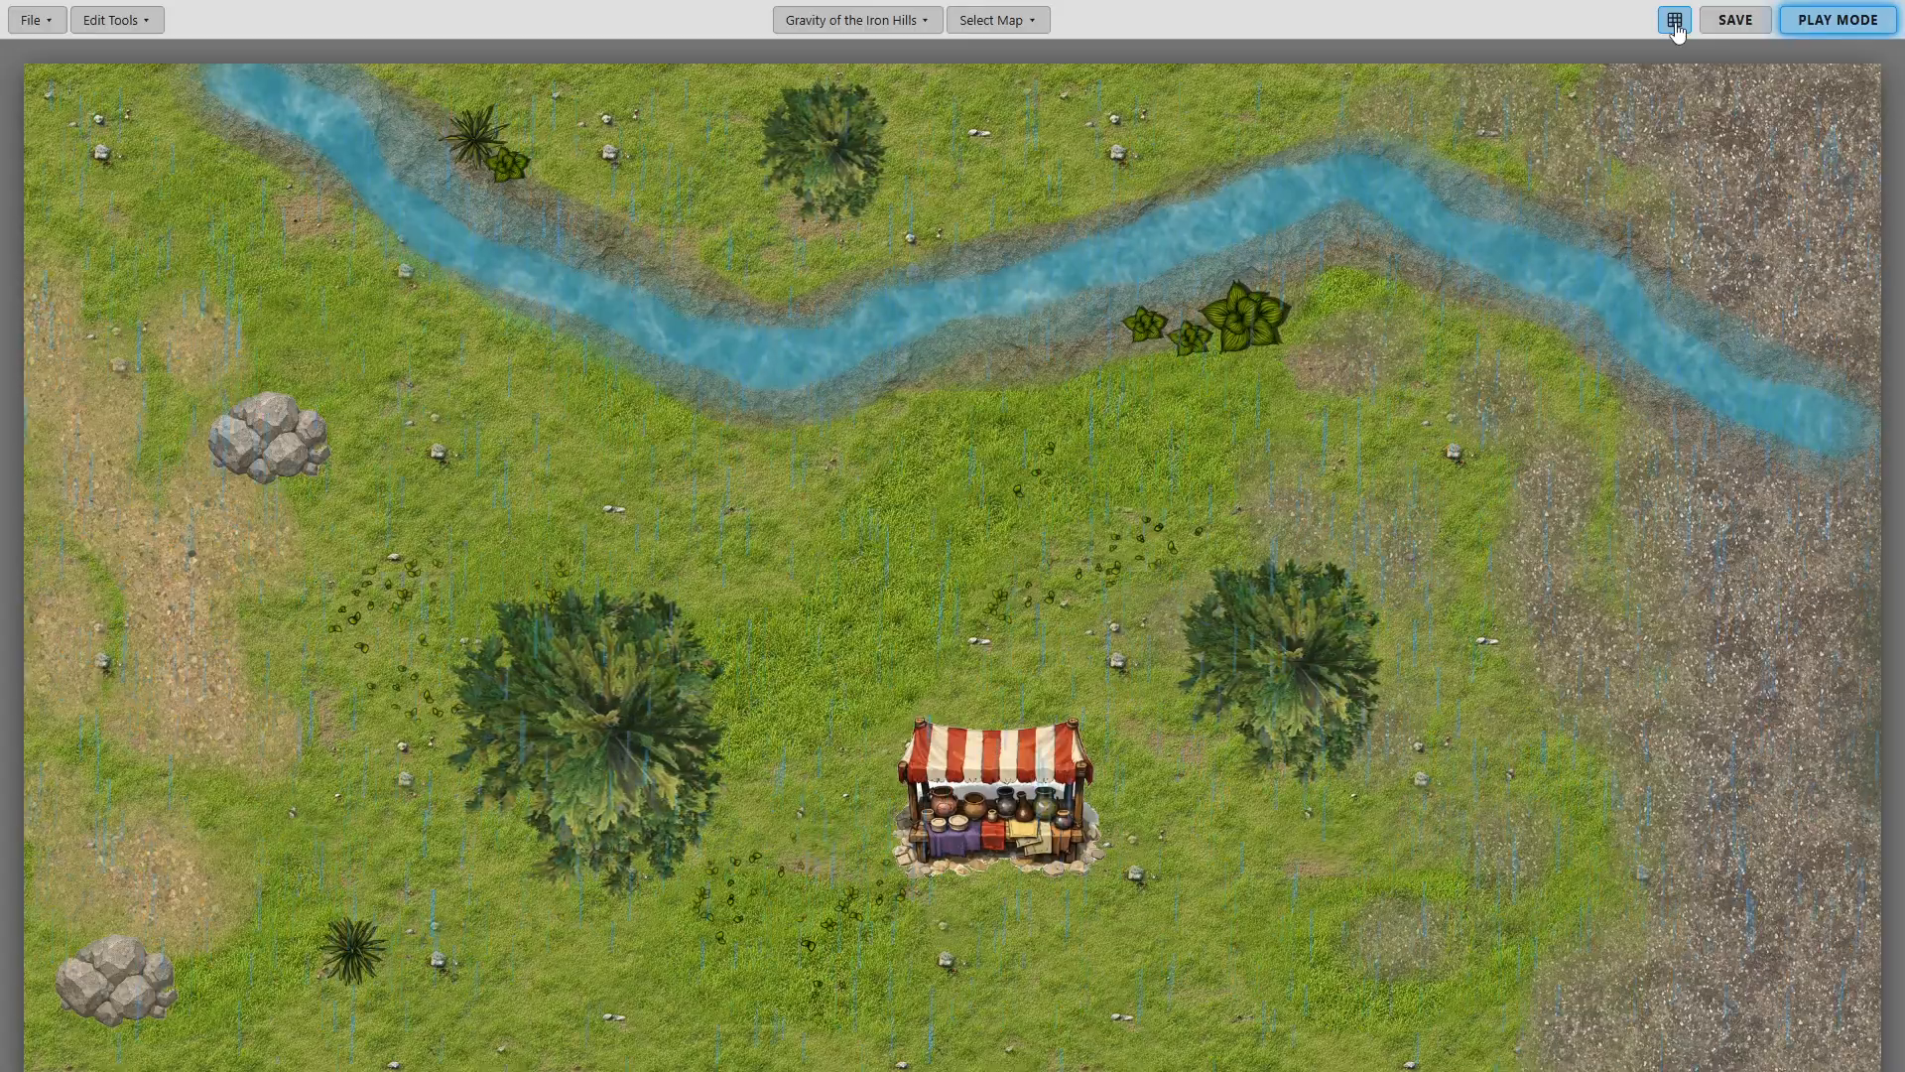
Turn the grid overlay back on and save the map from the windowed view
left_click(1675, 21)
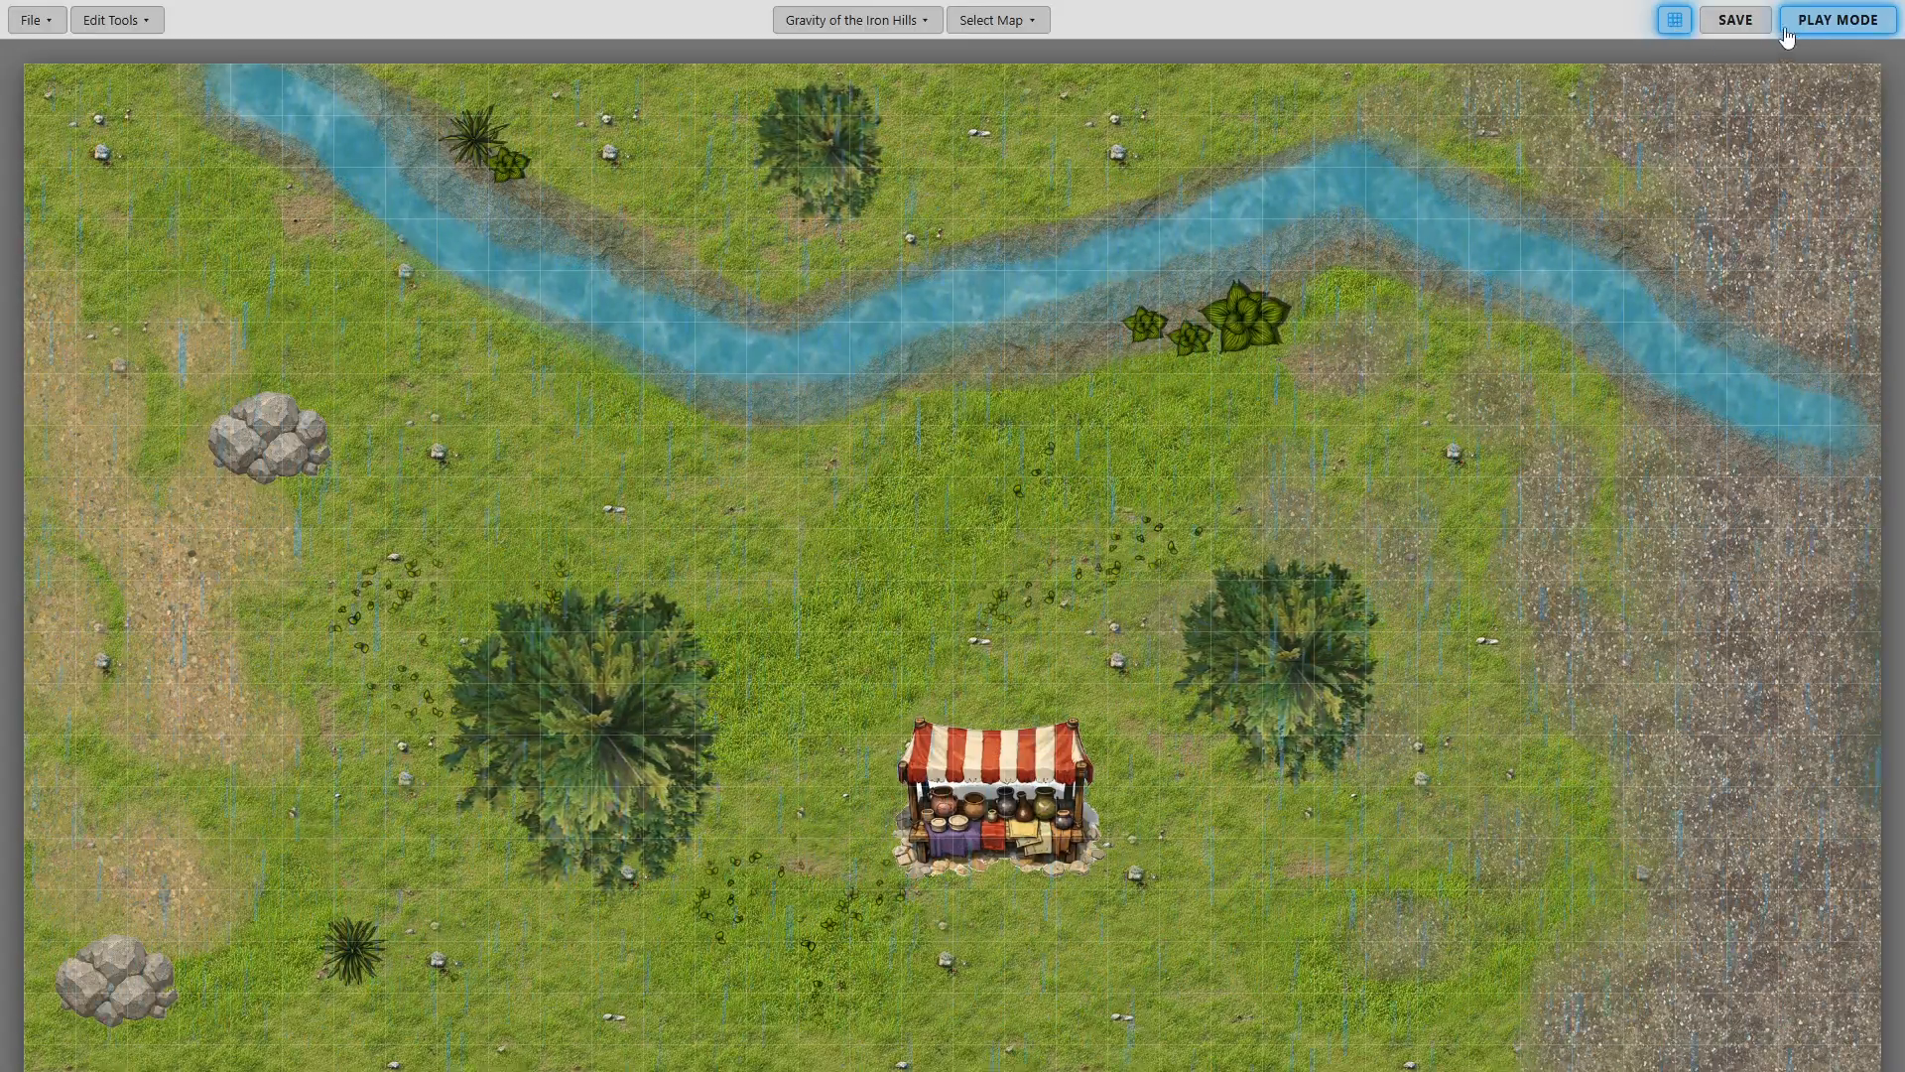
key("F11")
left_click(1683, 107)
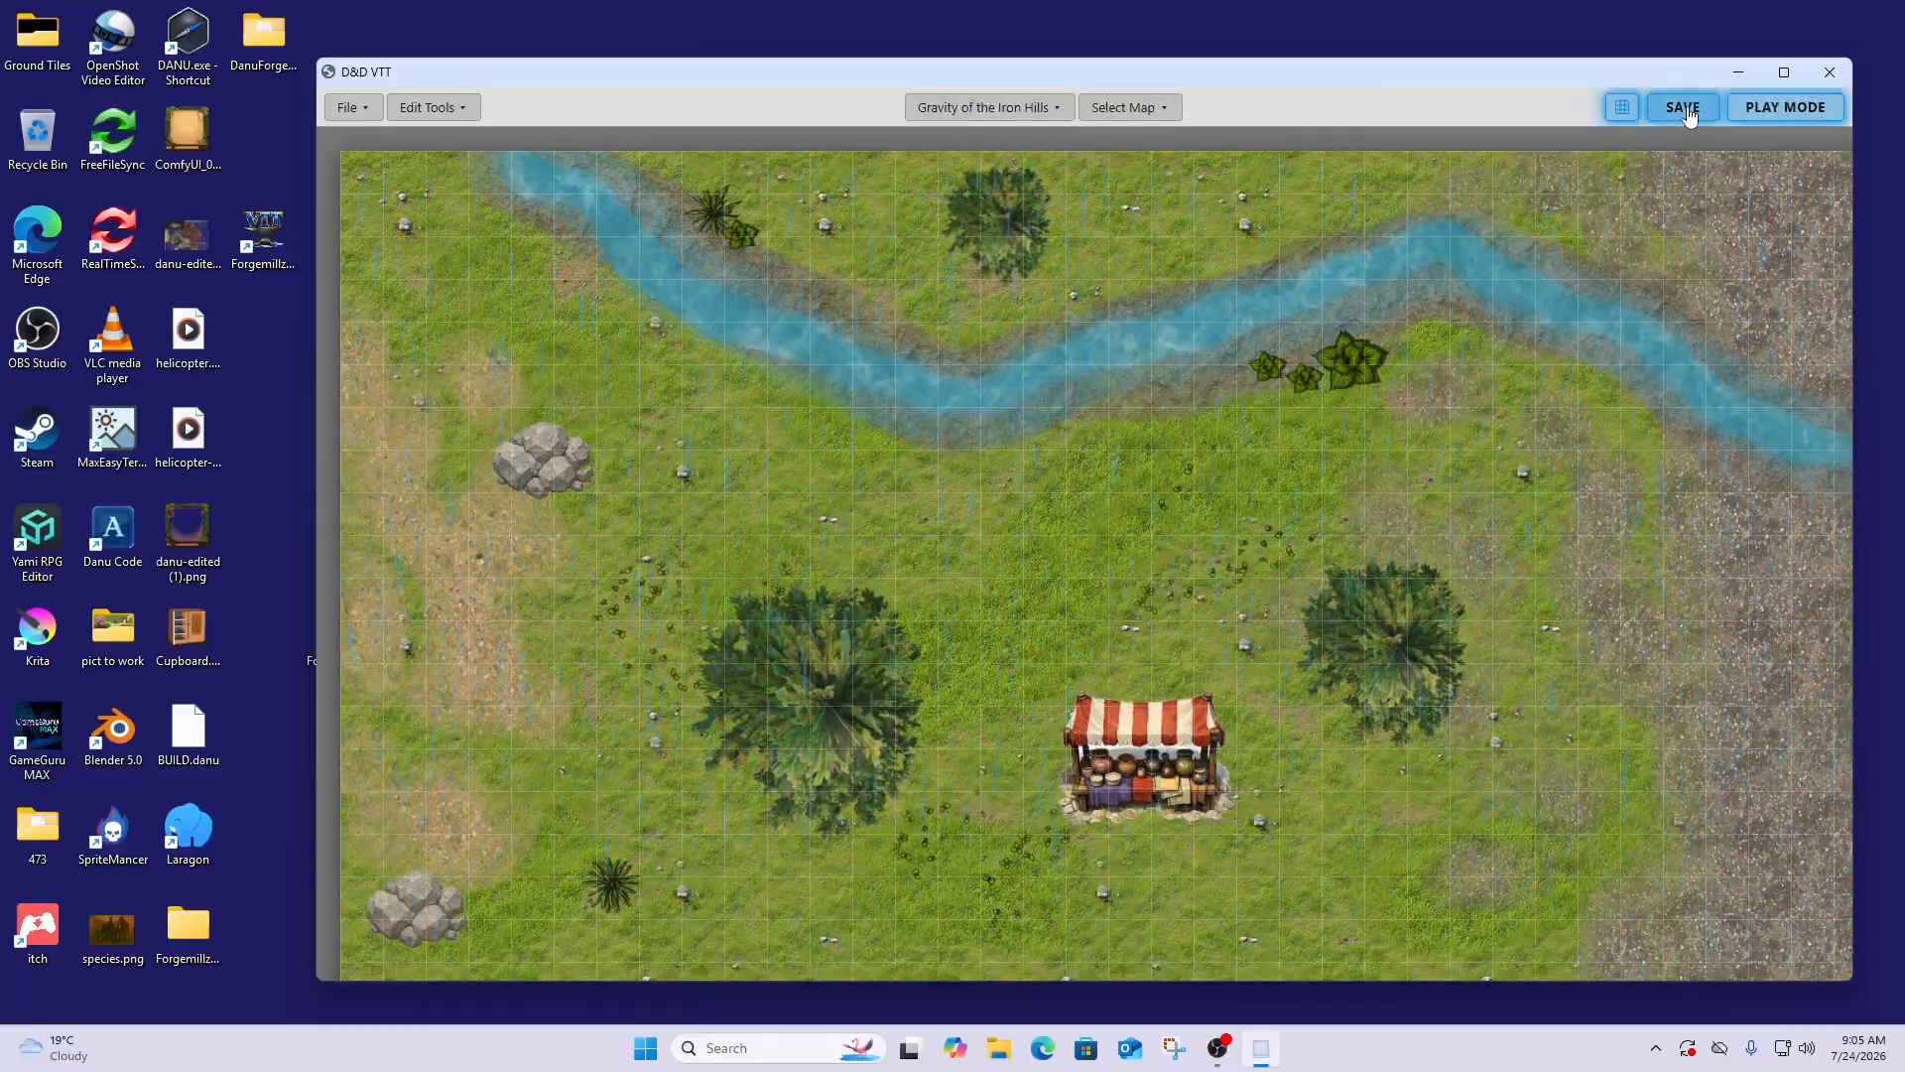
Switch the module to Default (maps folder), look over the file commands and return the window to full size
left_click(976, 113)
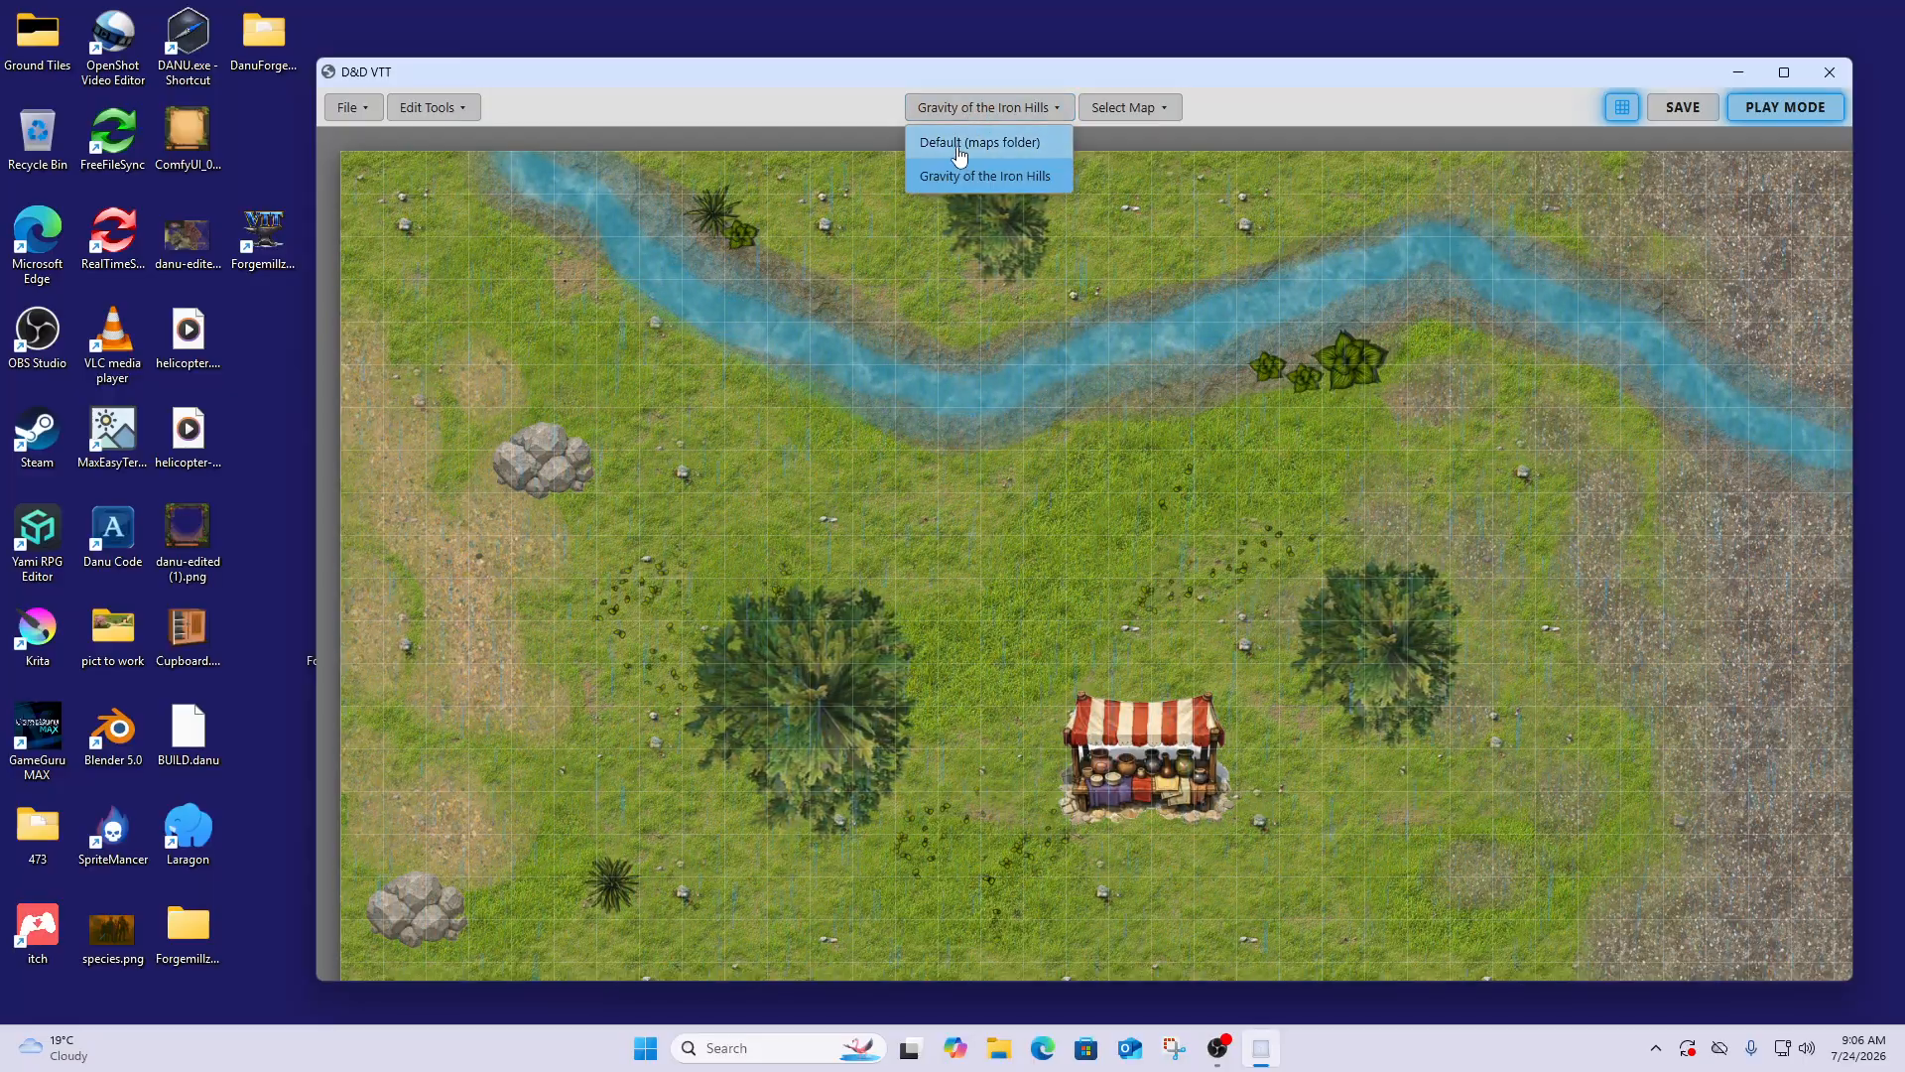
left_click(958, 148)
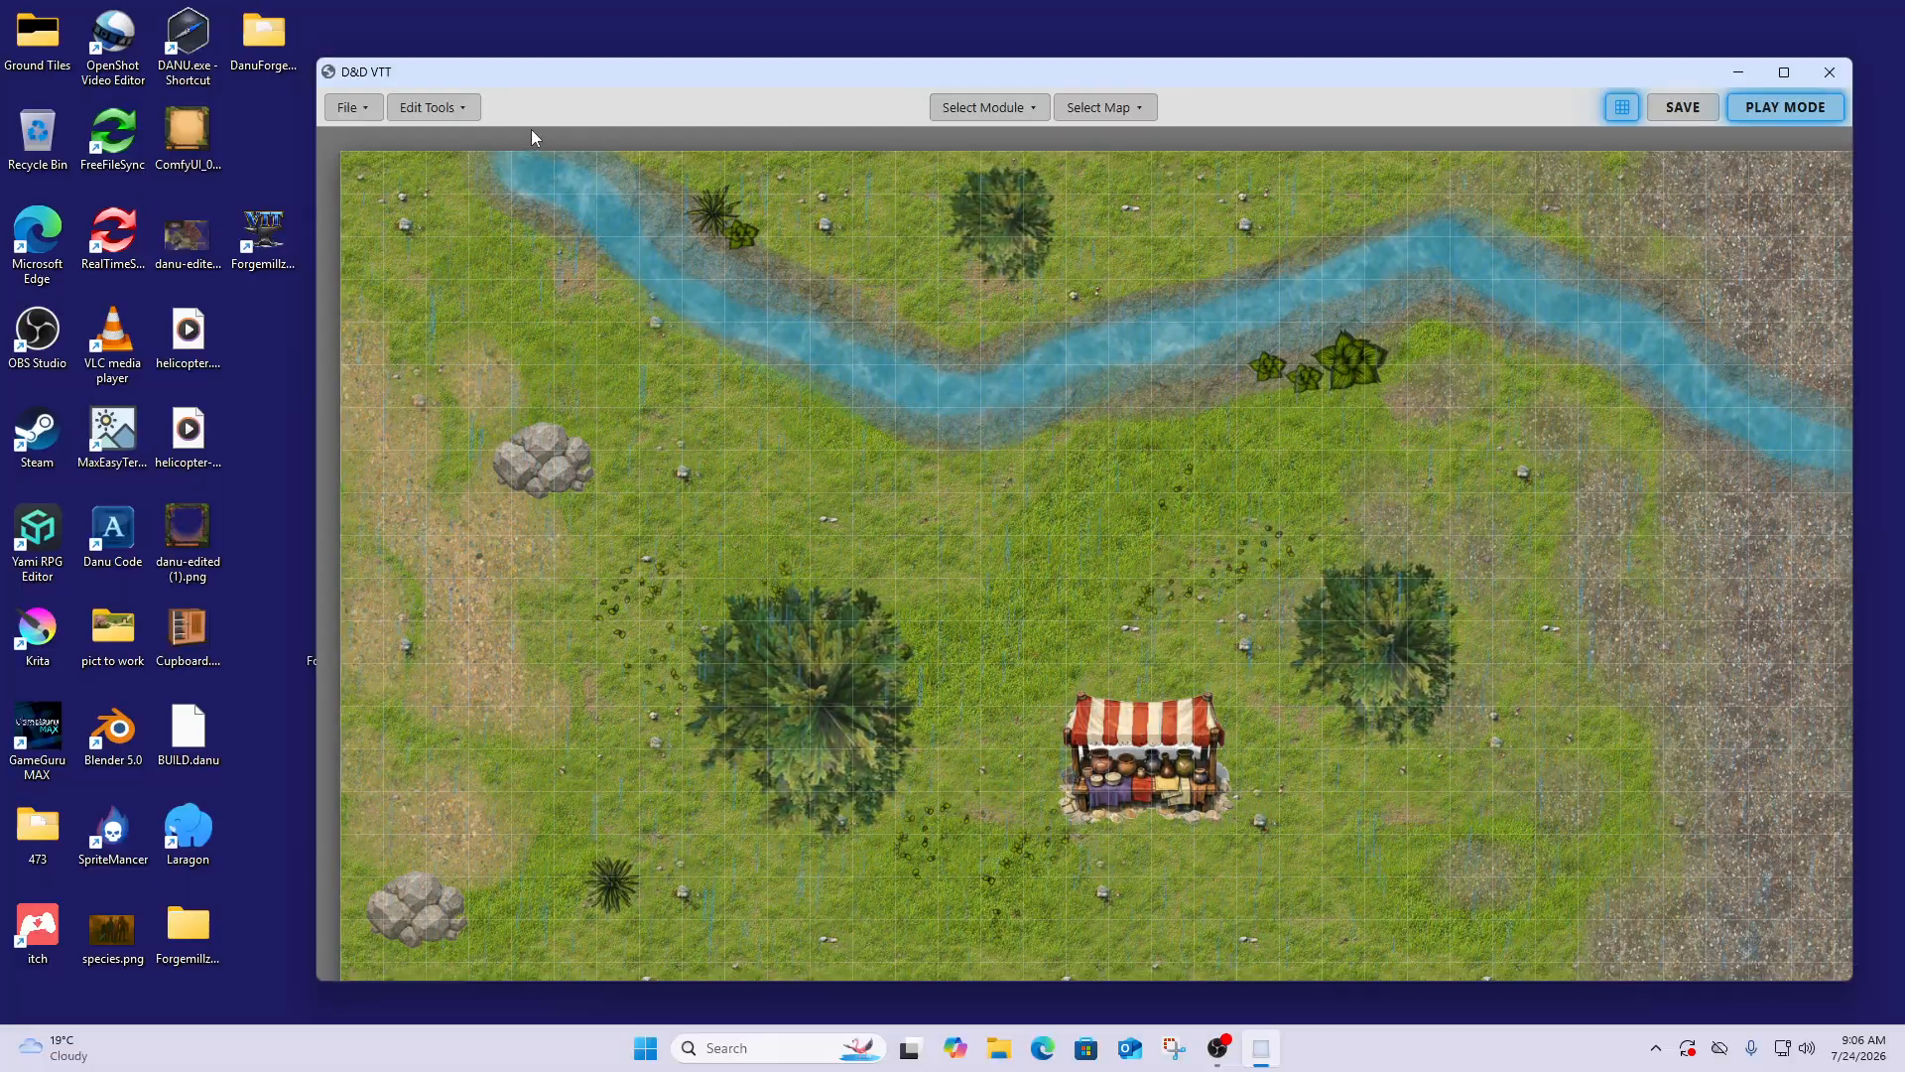
left_click(360, 112)
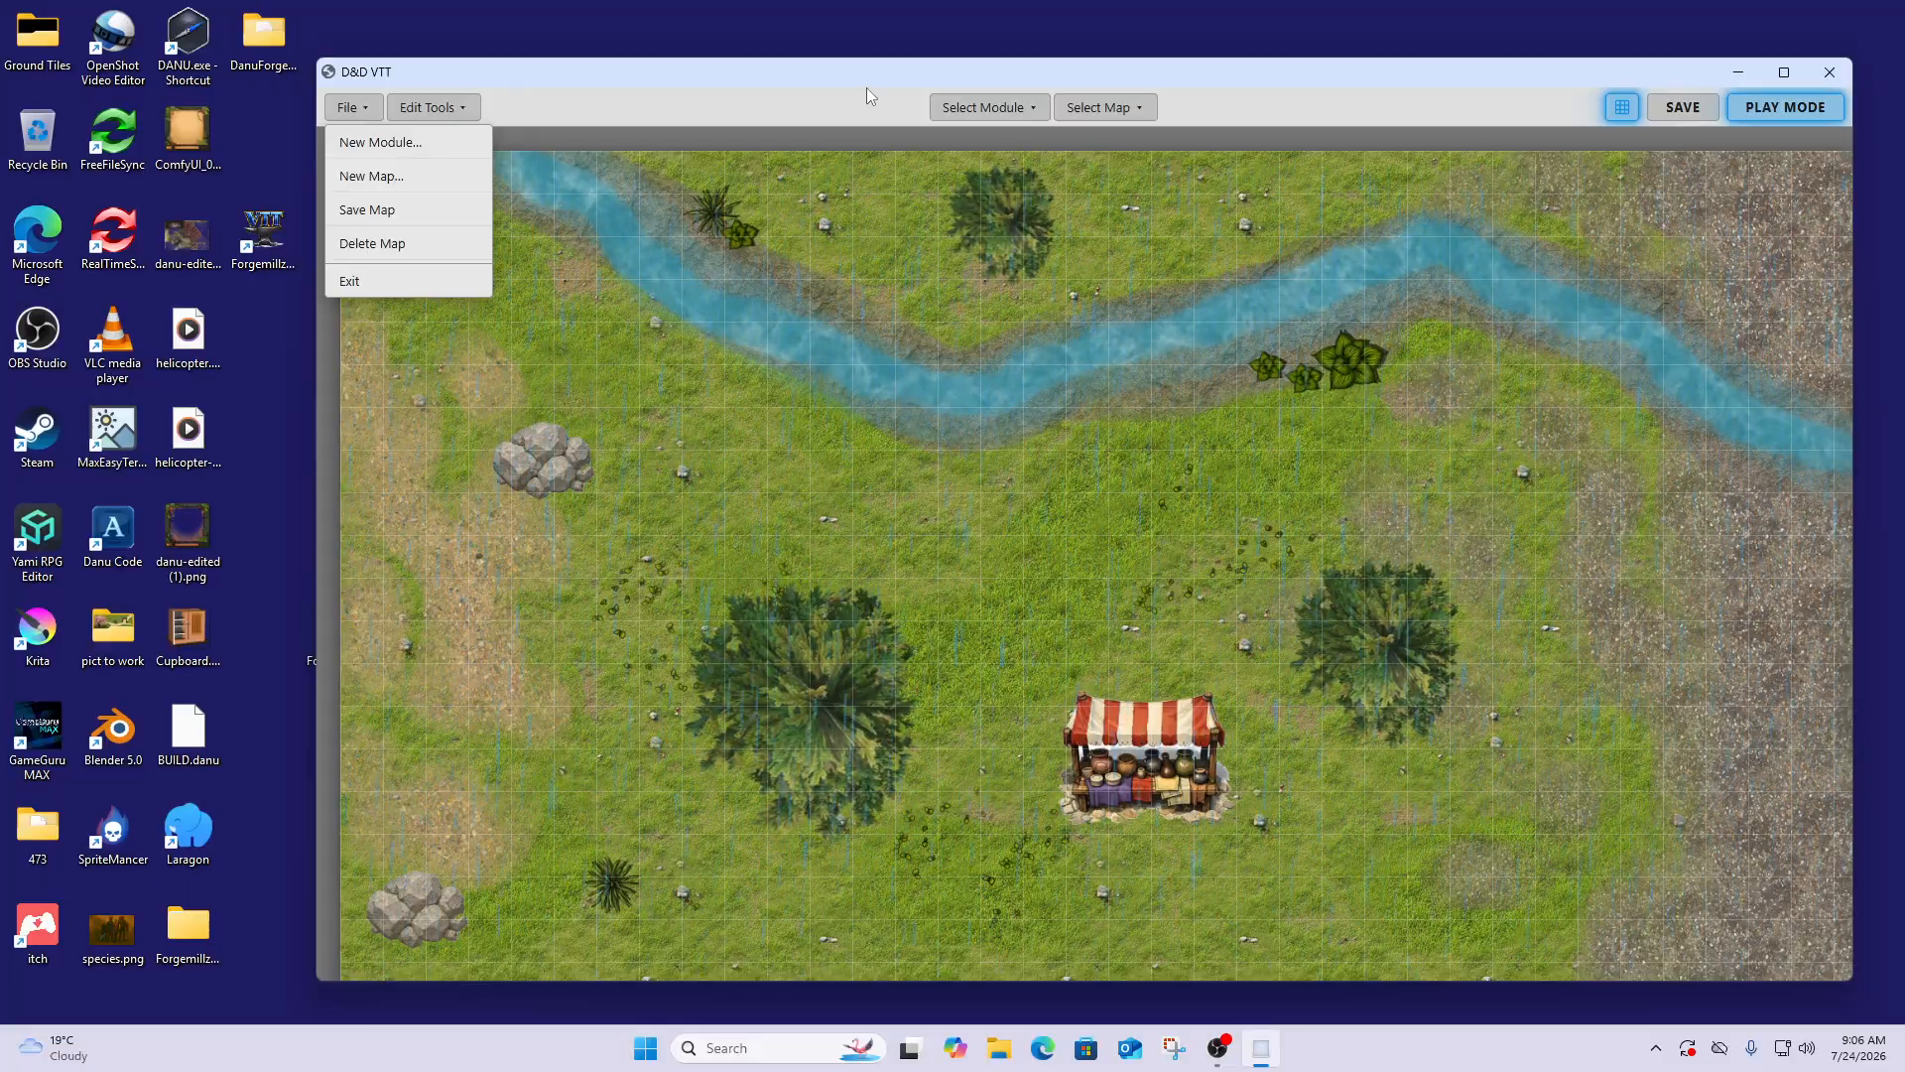
left_click(1780, 112)
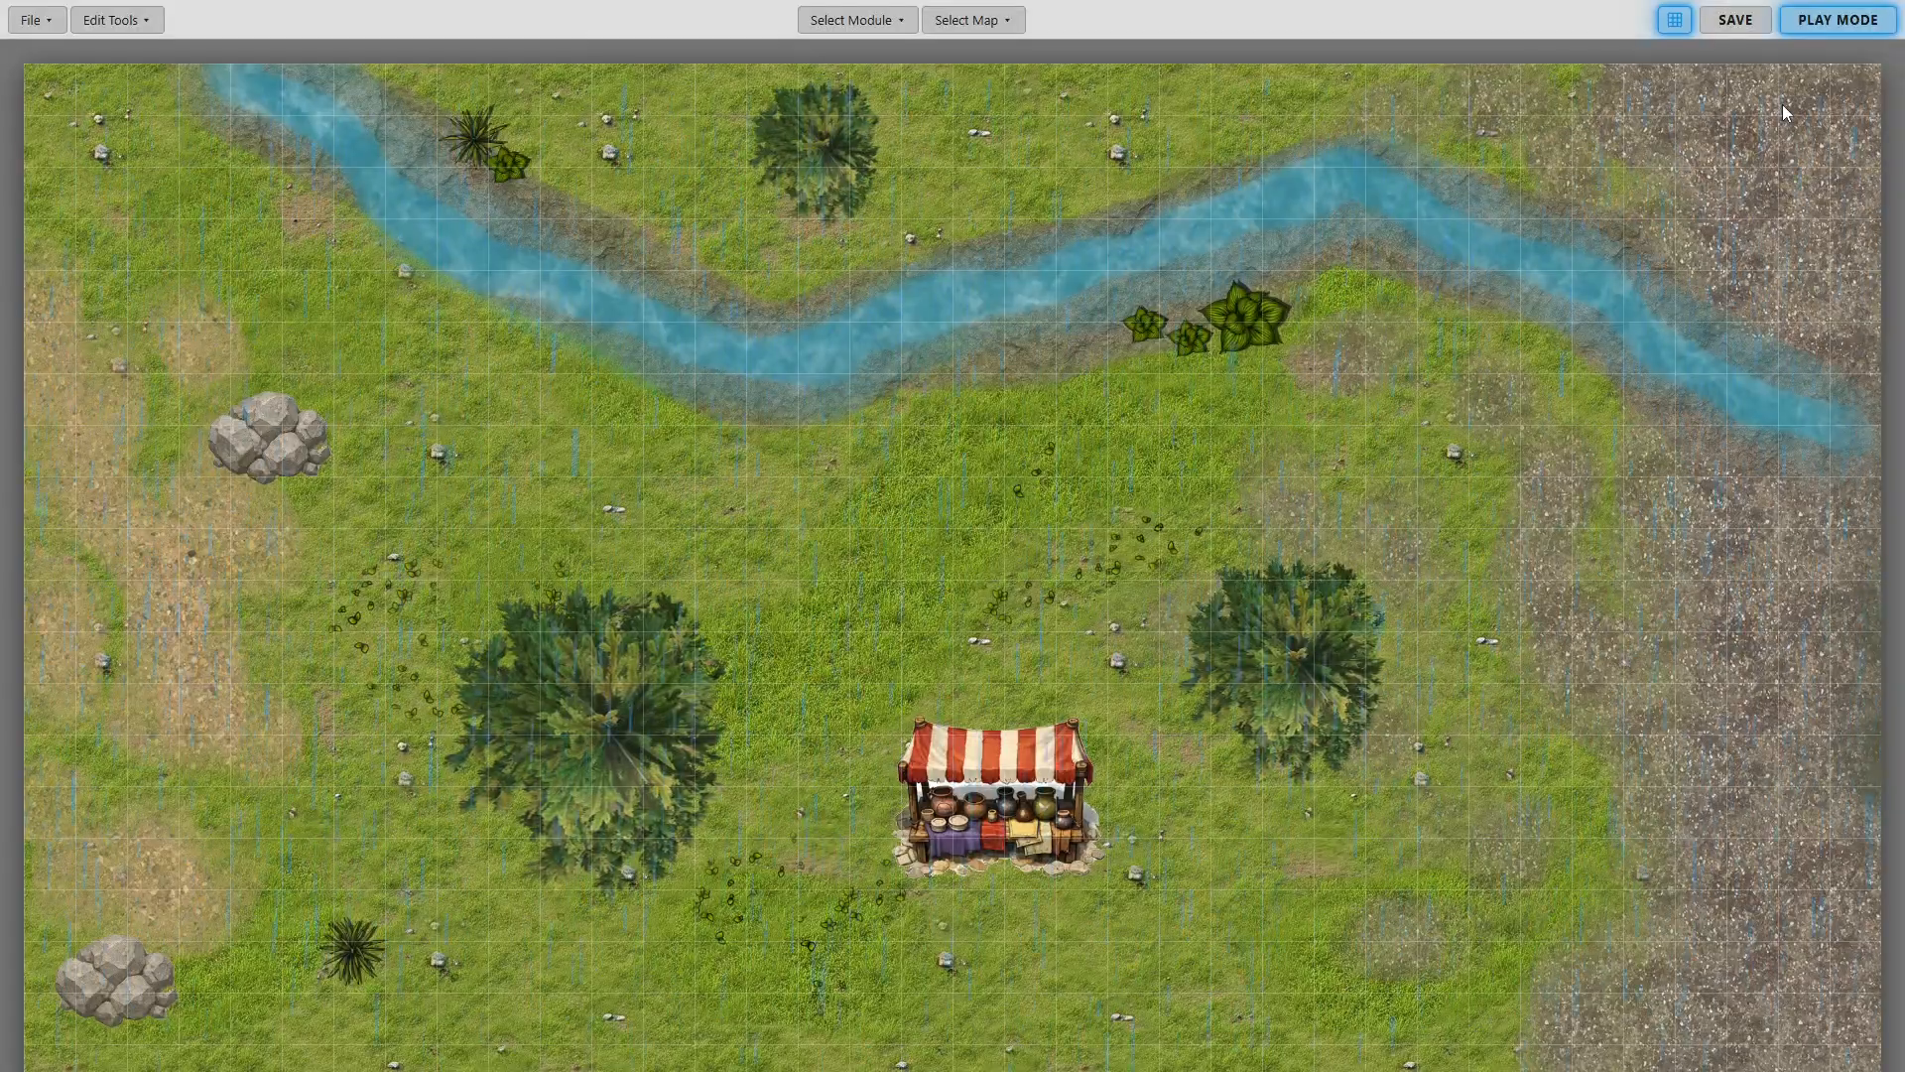
Select the module "Gravity of the Iron Hills" and open its Homestead map
left_click(854, 19)
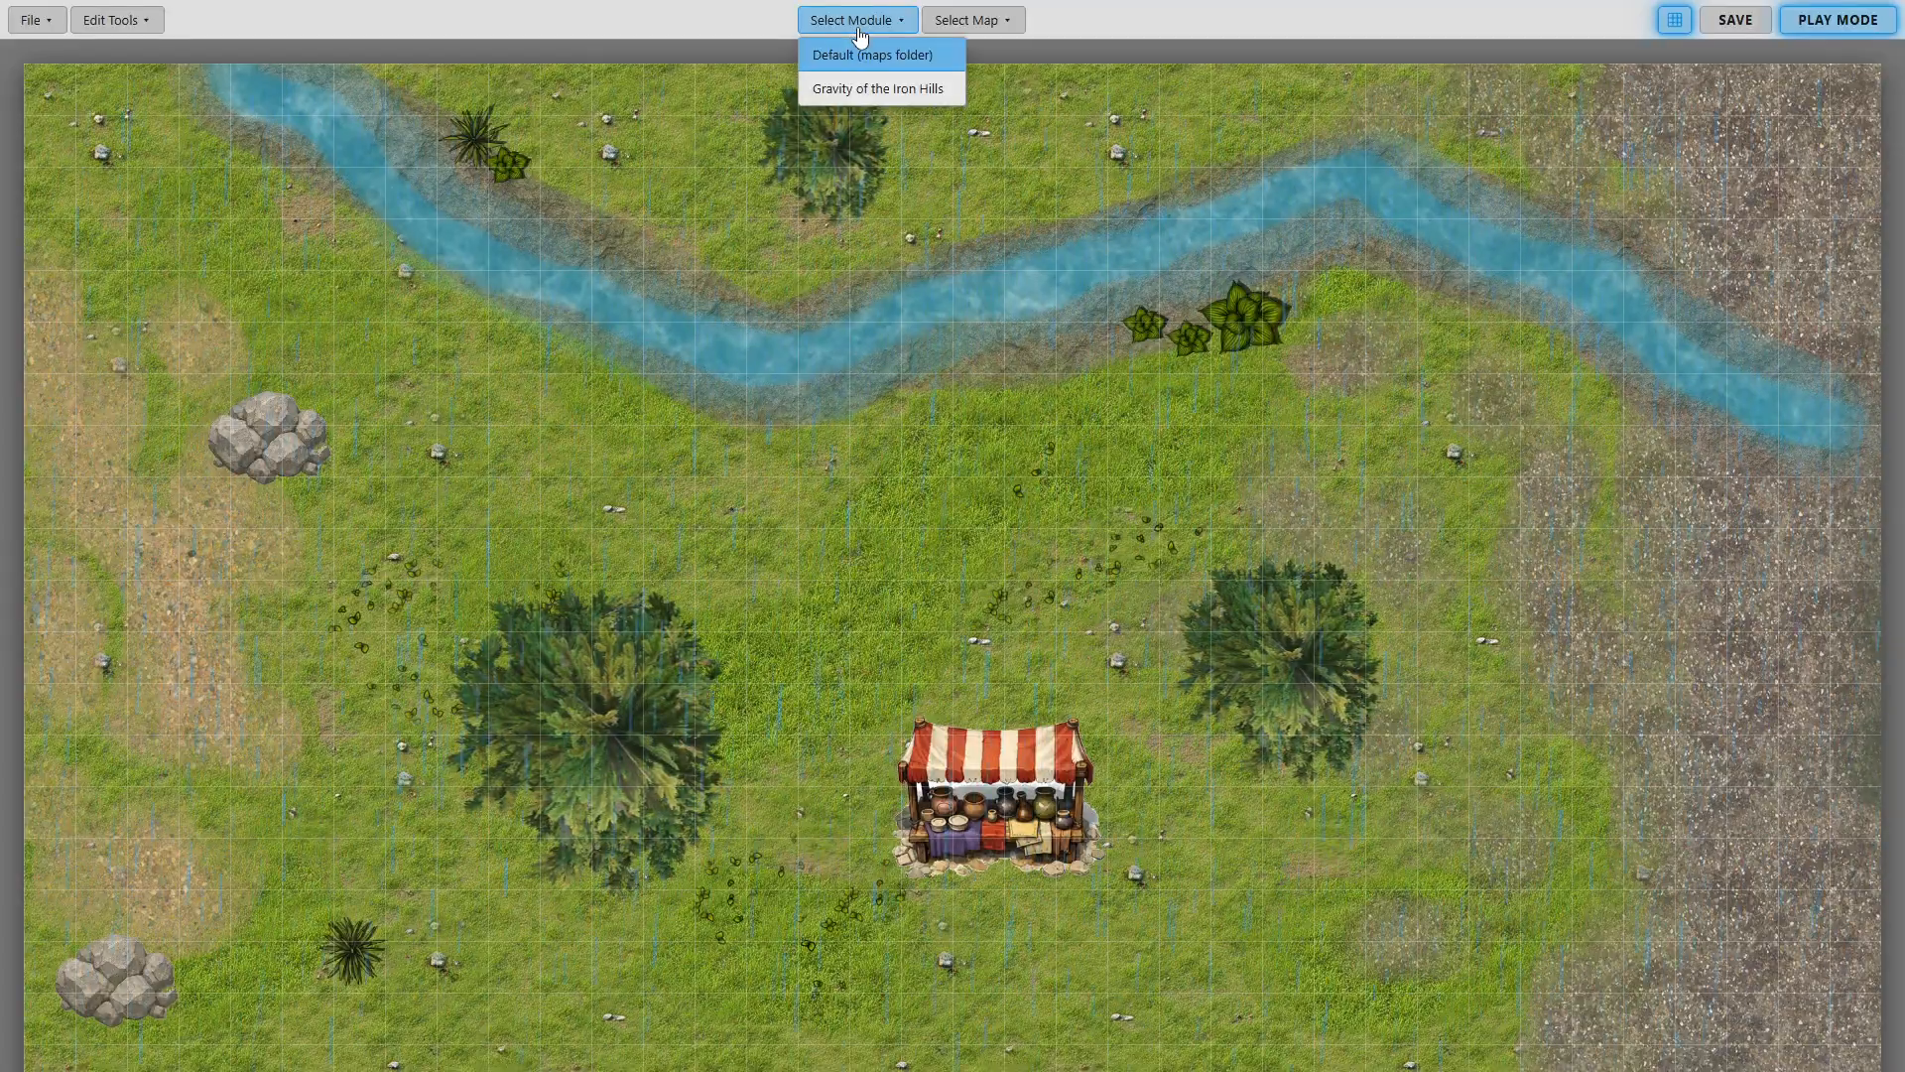
left_click(856, 89)
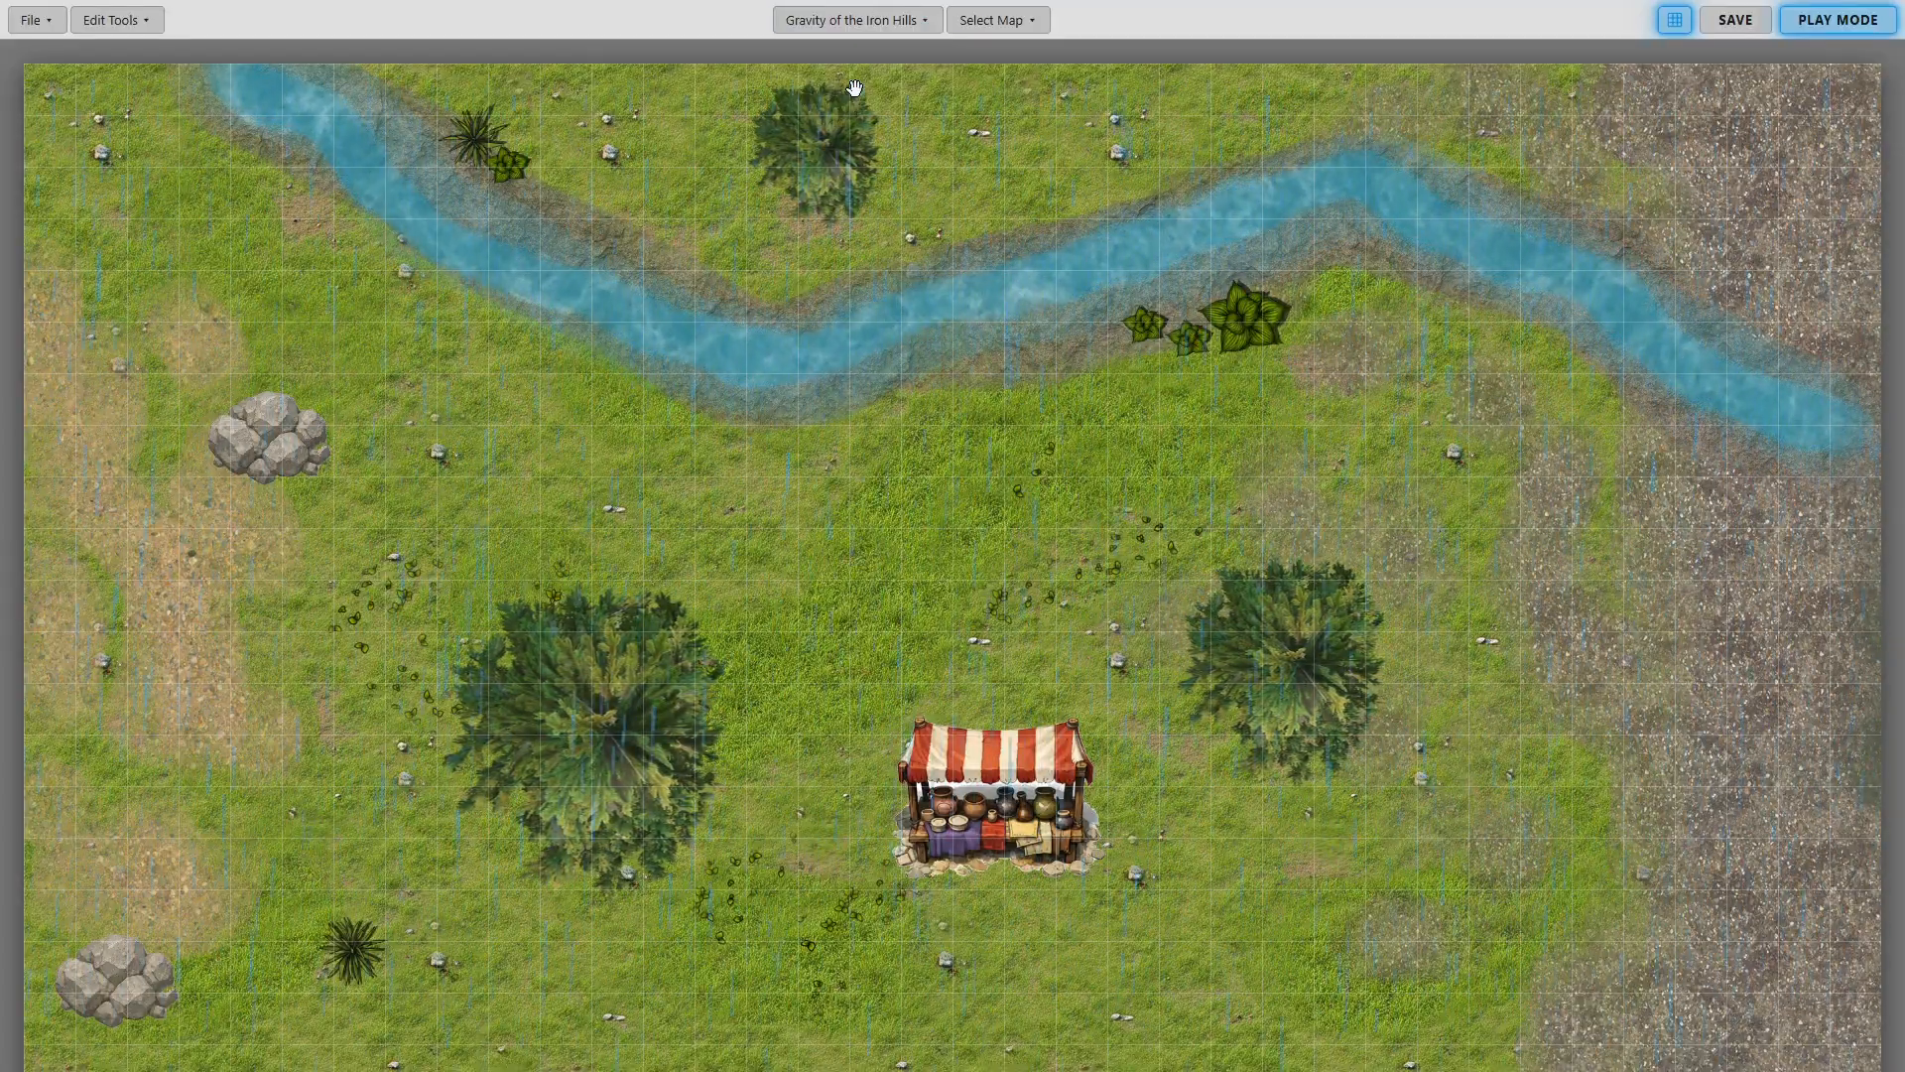
left_click(1001, 21)
left_click(943, 55)
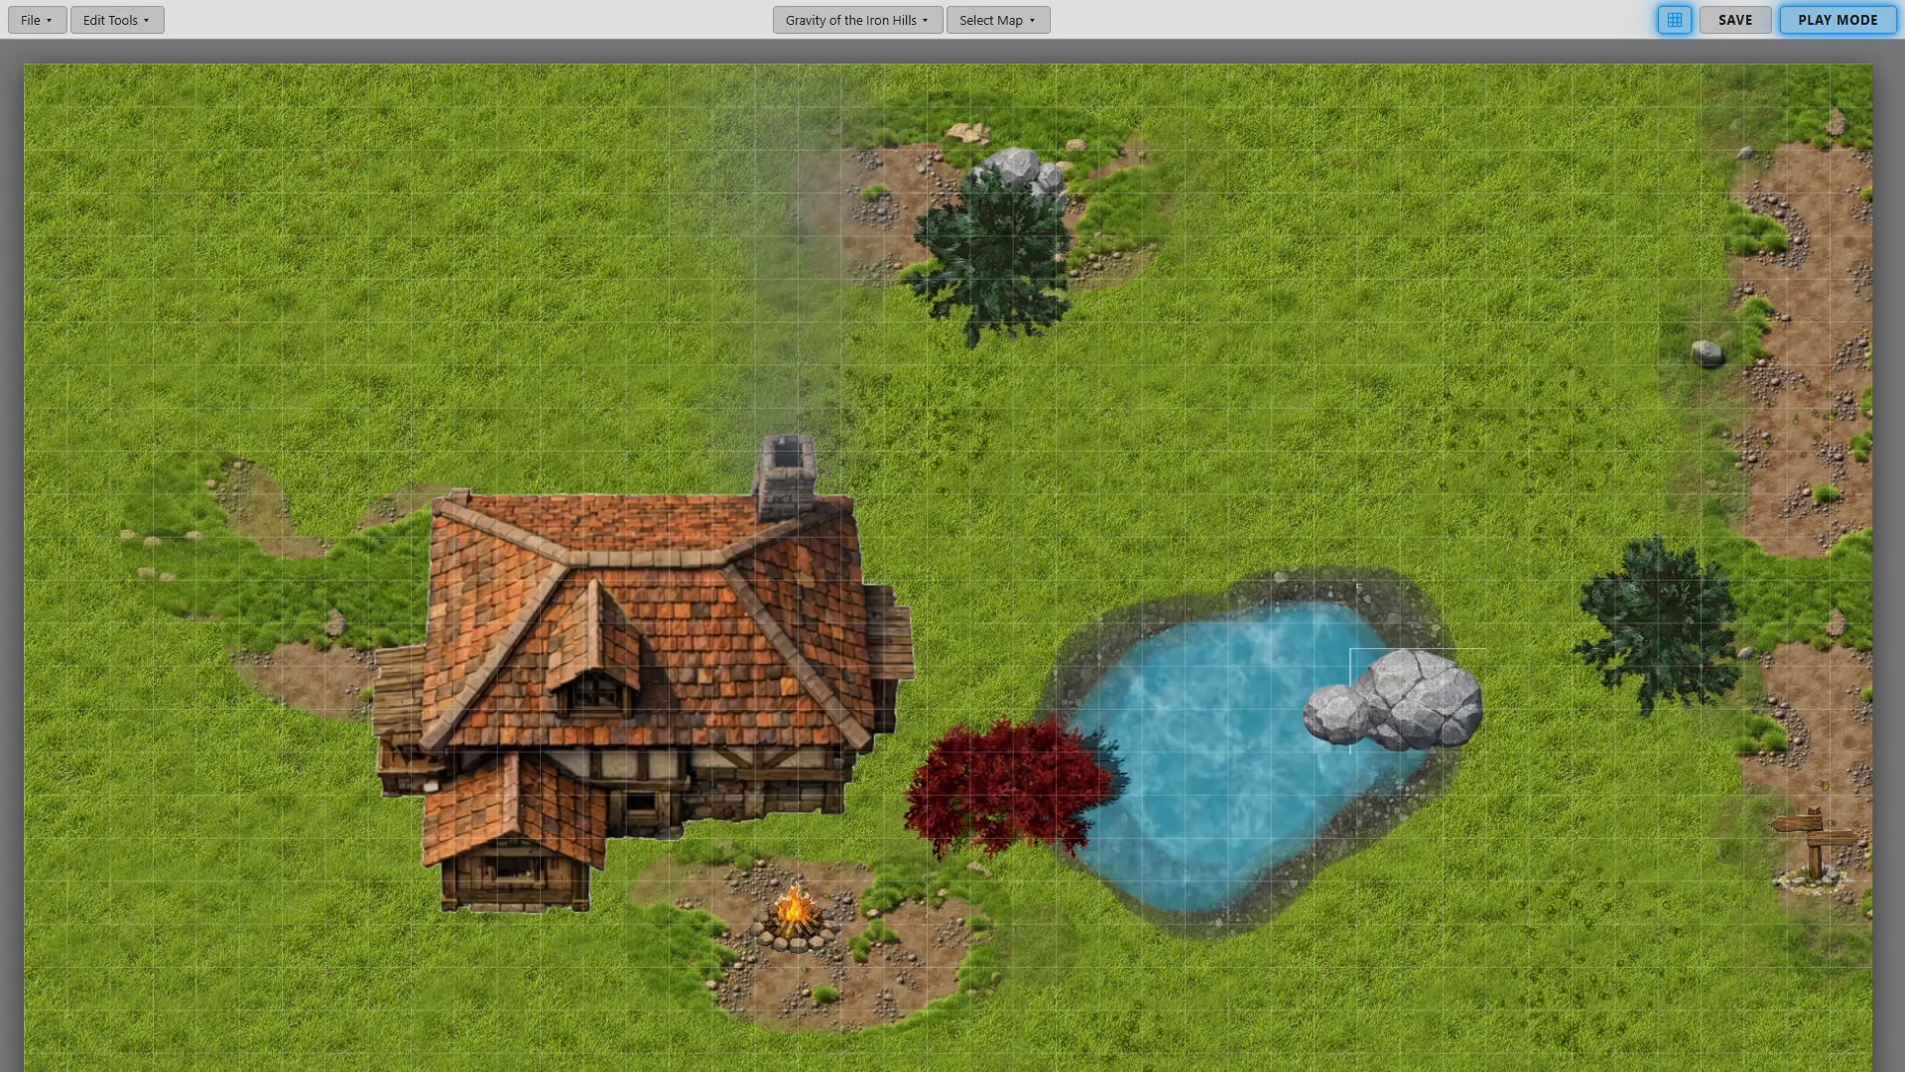
Switch to the map "towards the hills" and back to Homestead to compare the module's two maps
left_click(1017, 22)
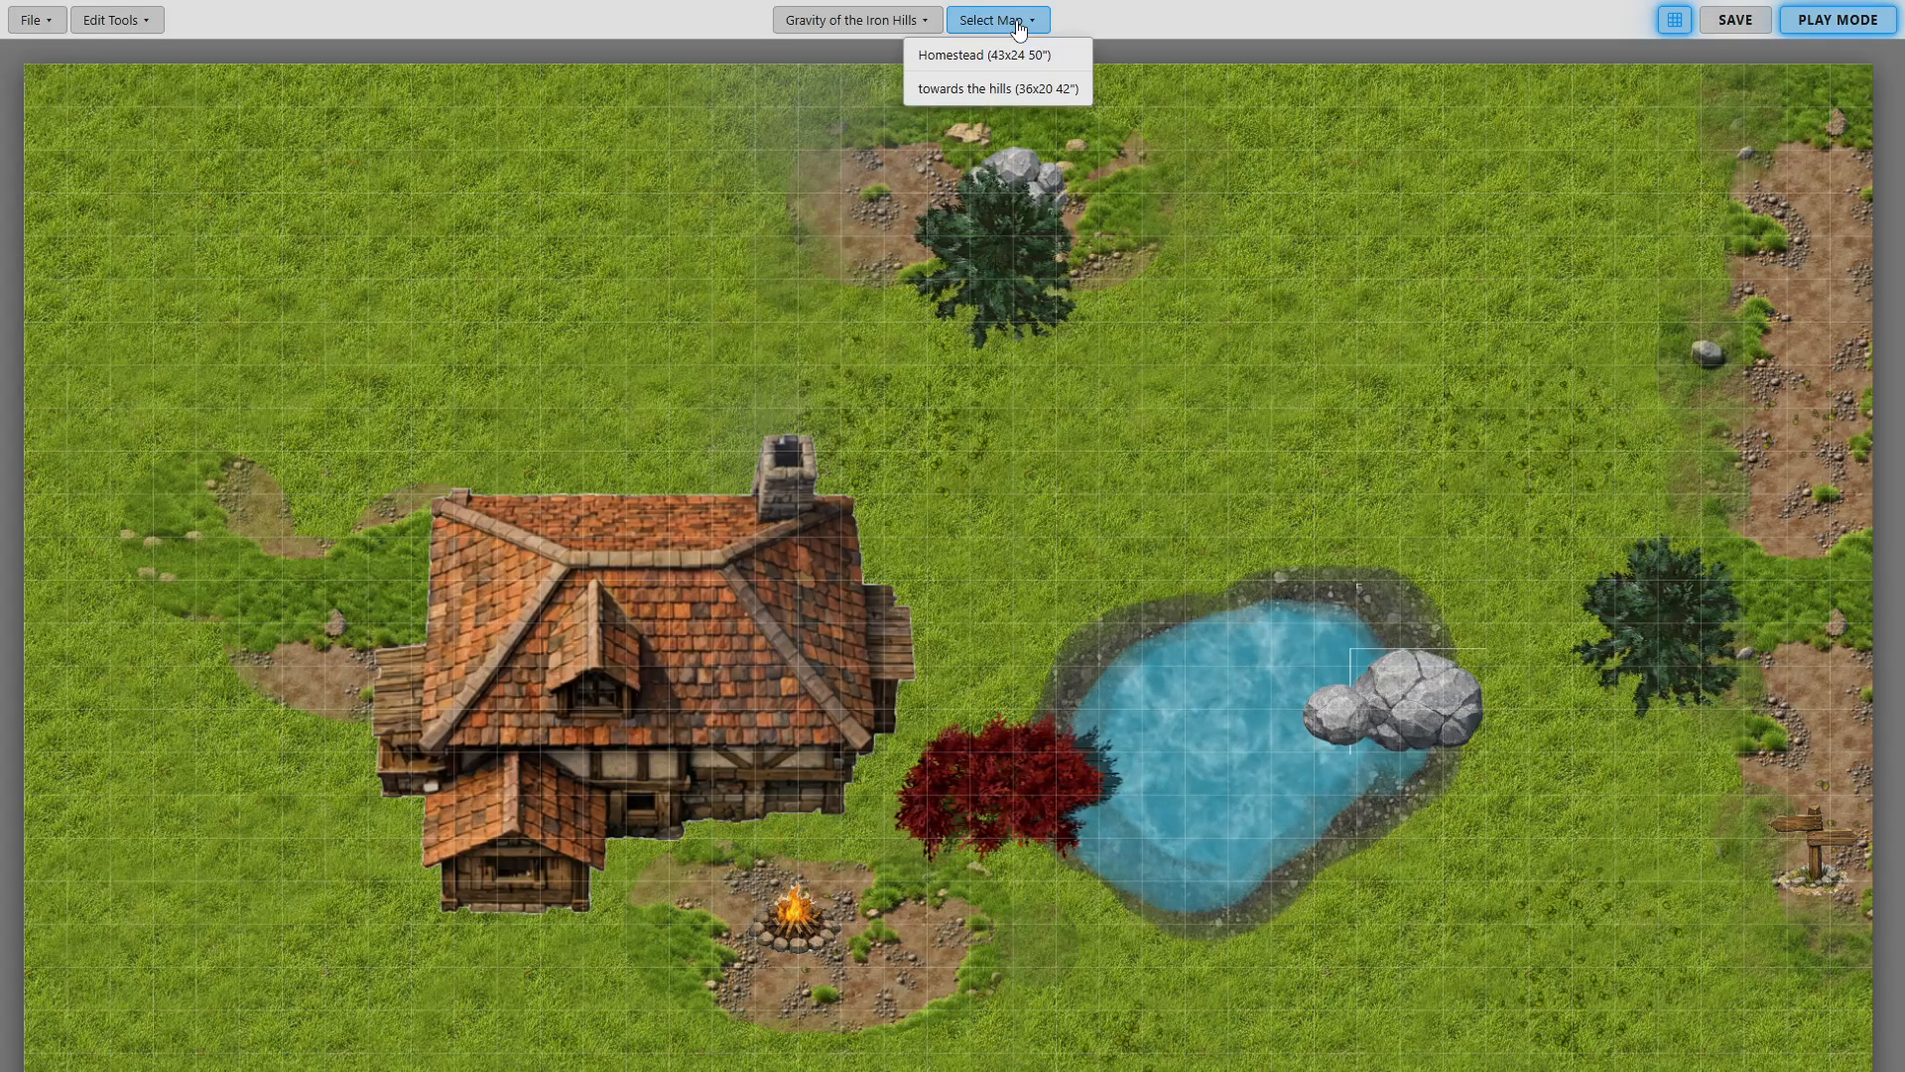
left_click(931, 87)
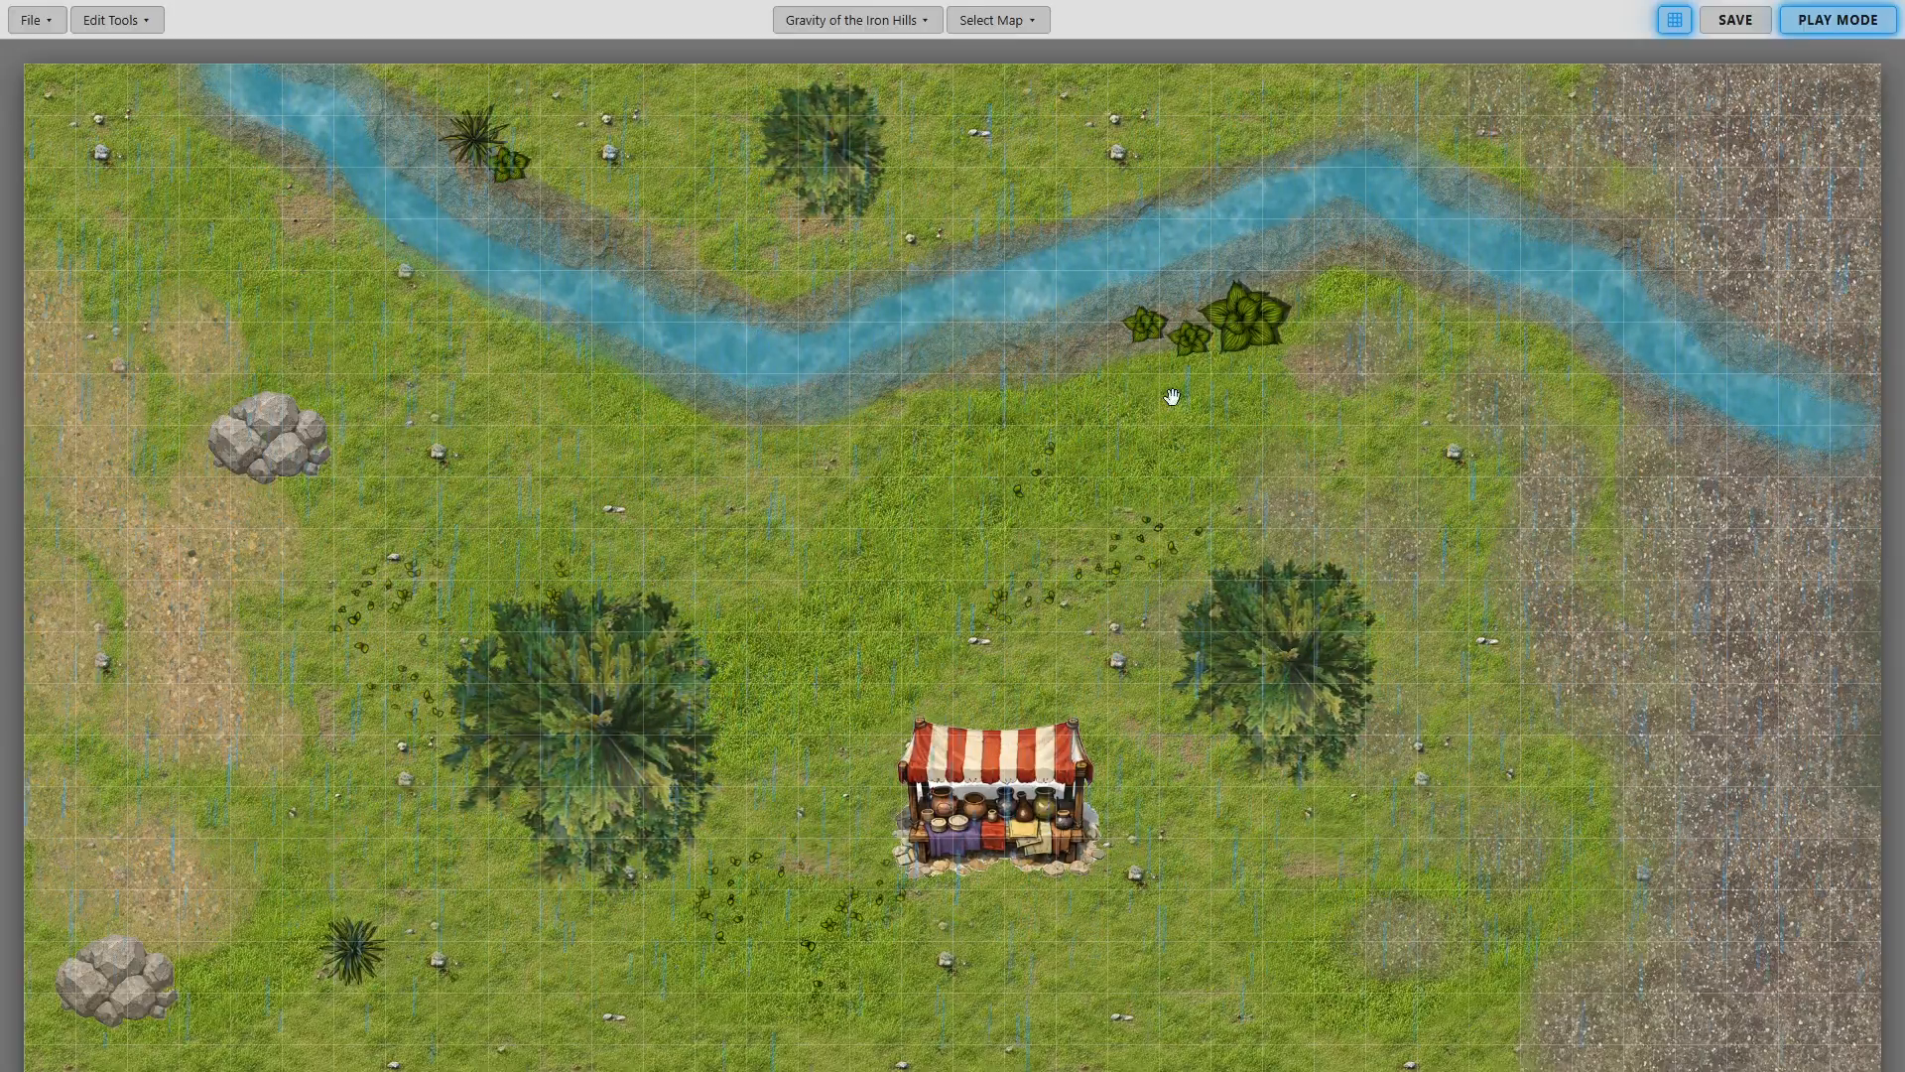
left_click(1032, 30)
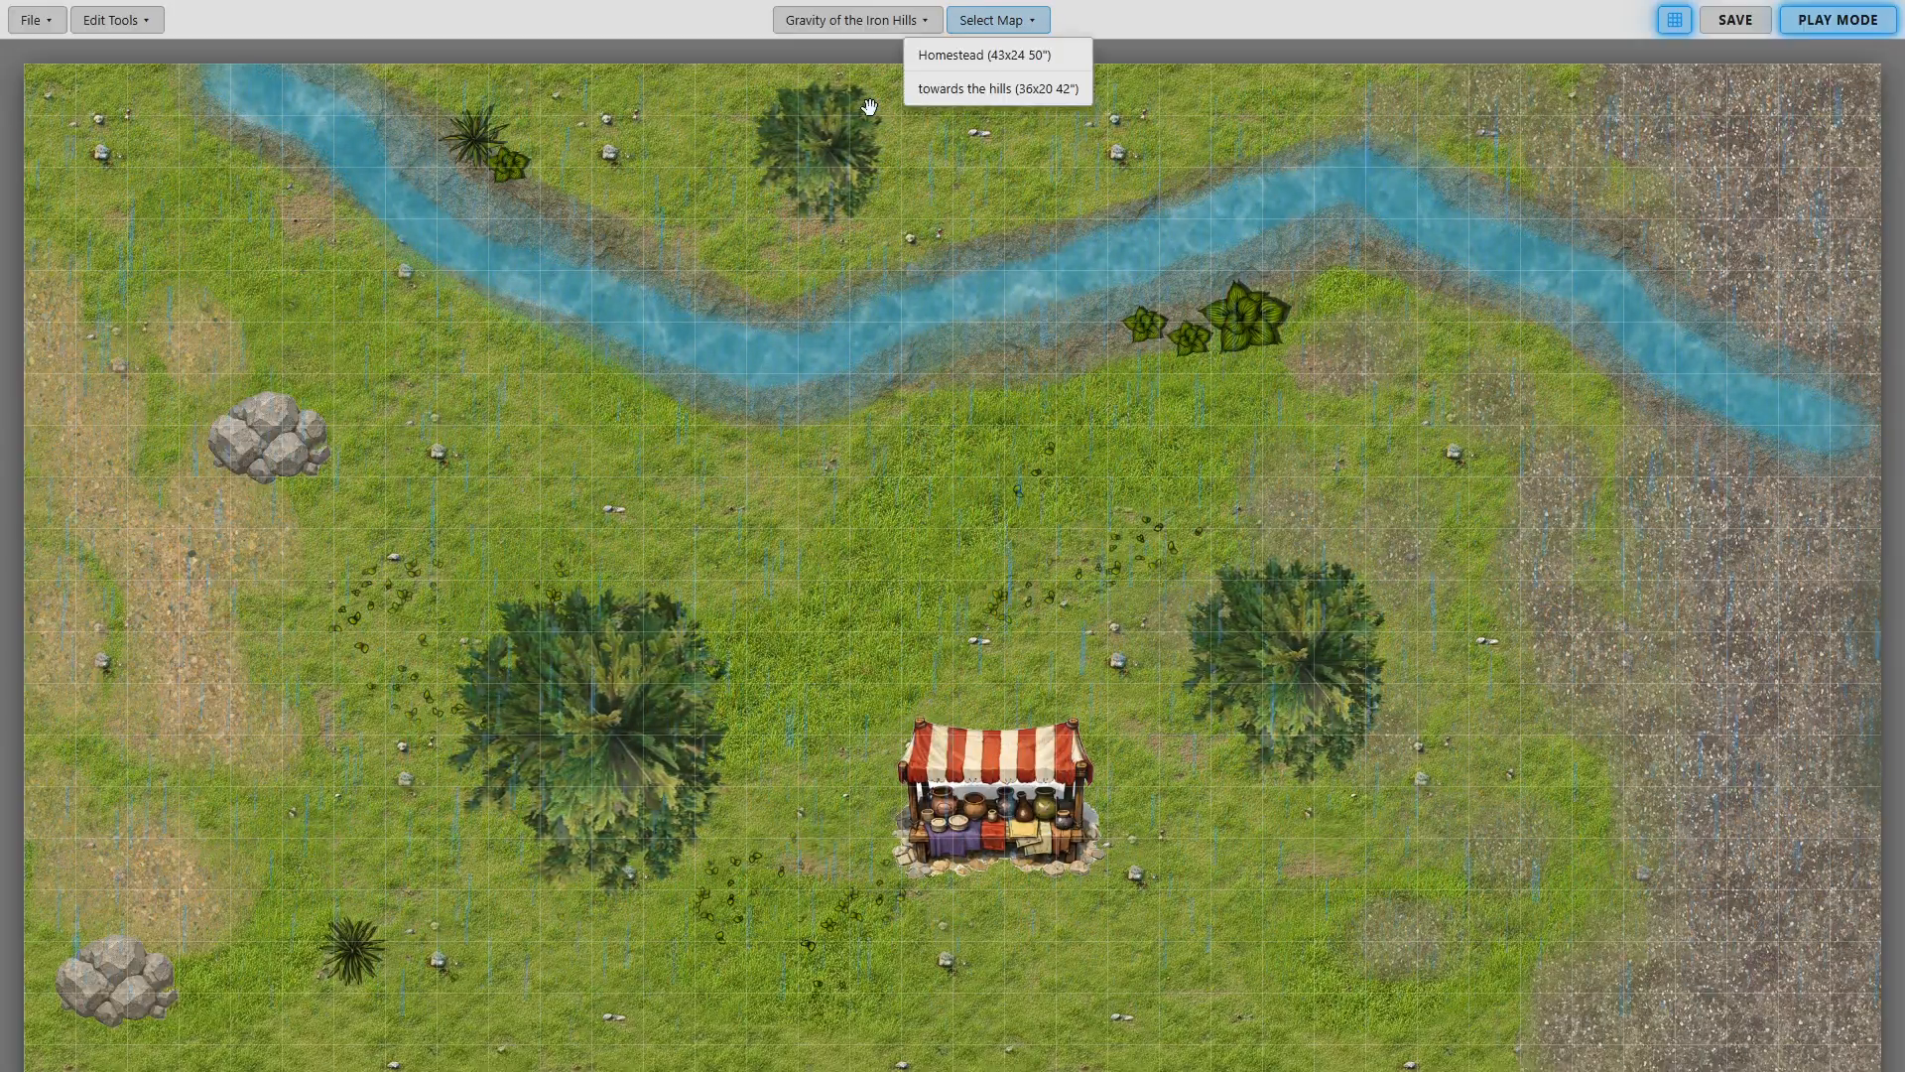
left_click(950, 57)
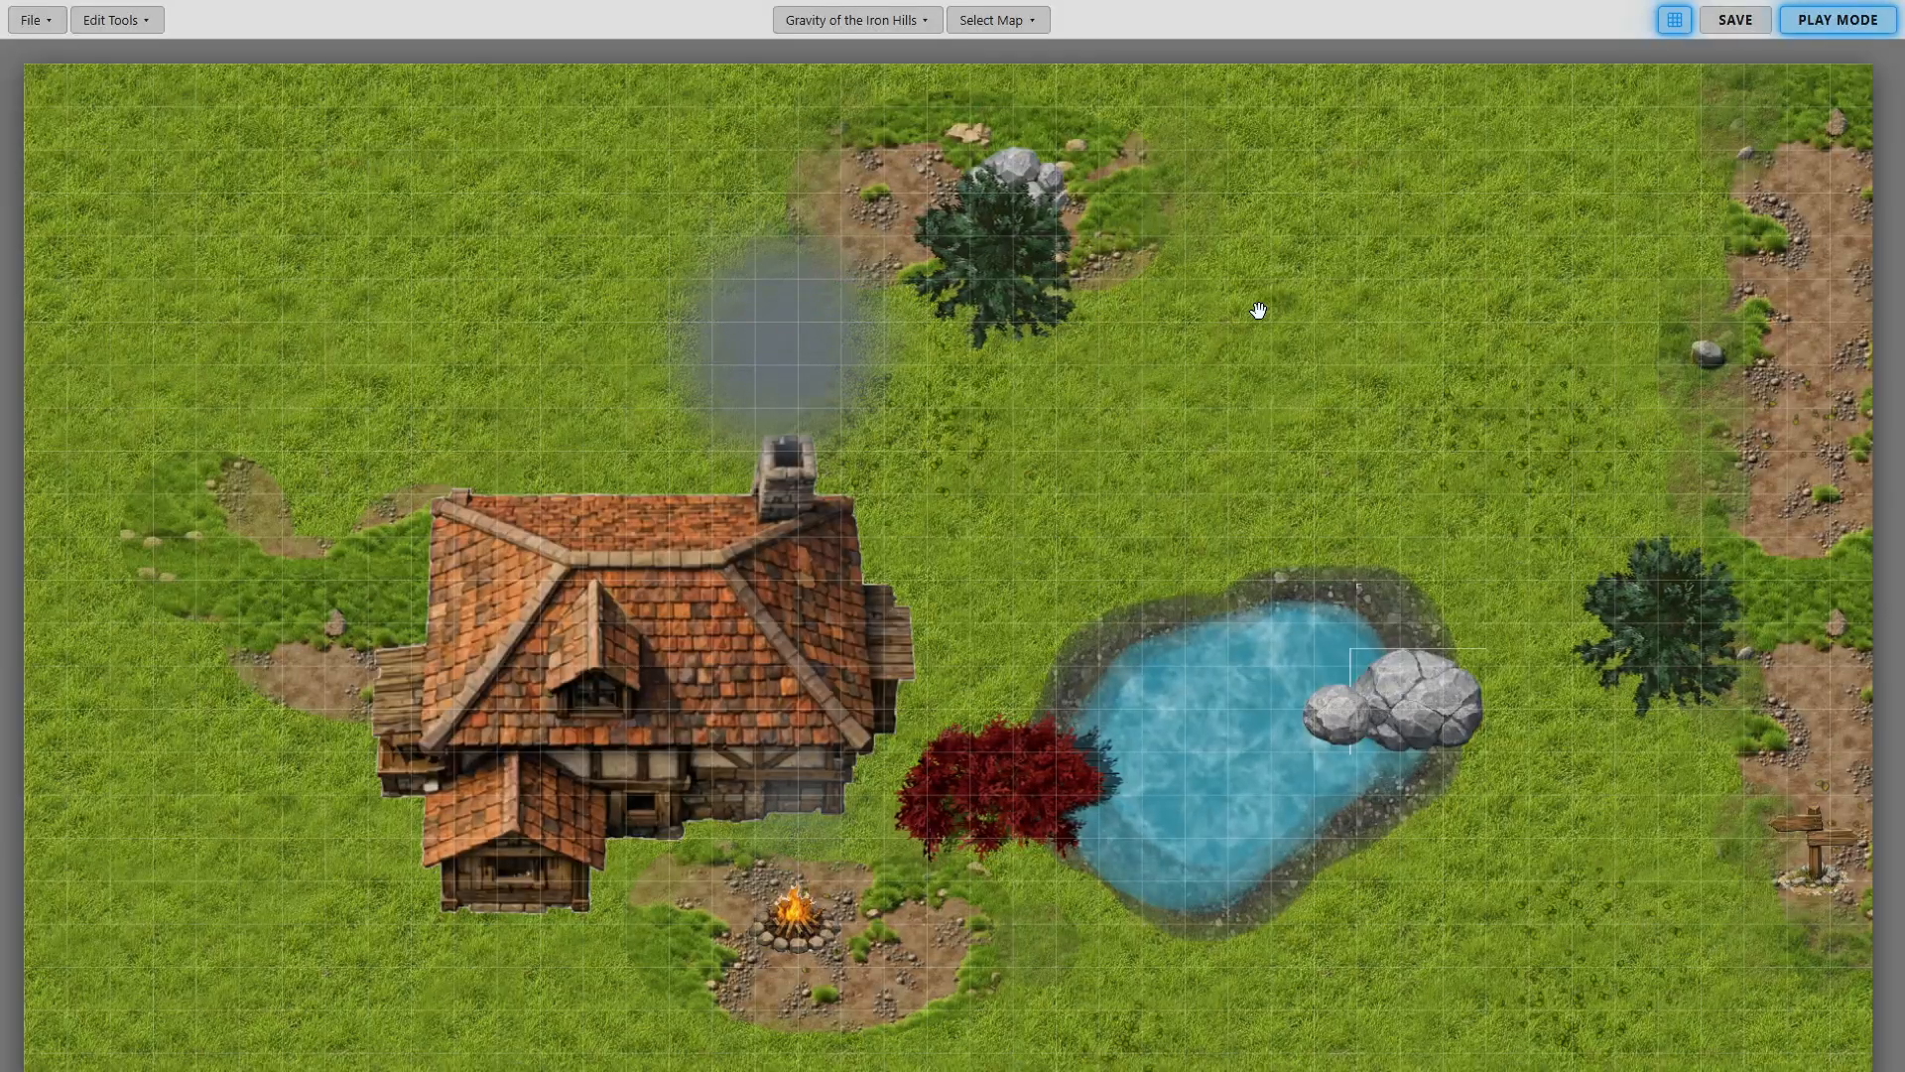